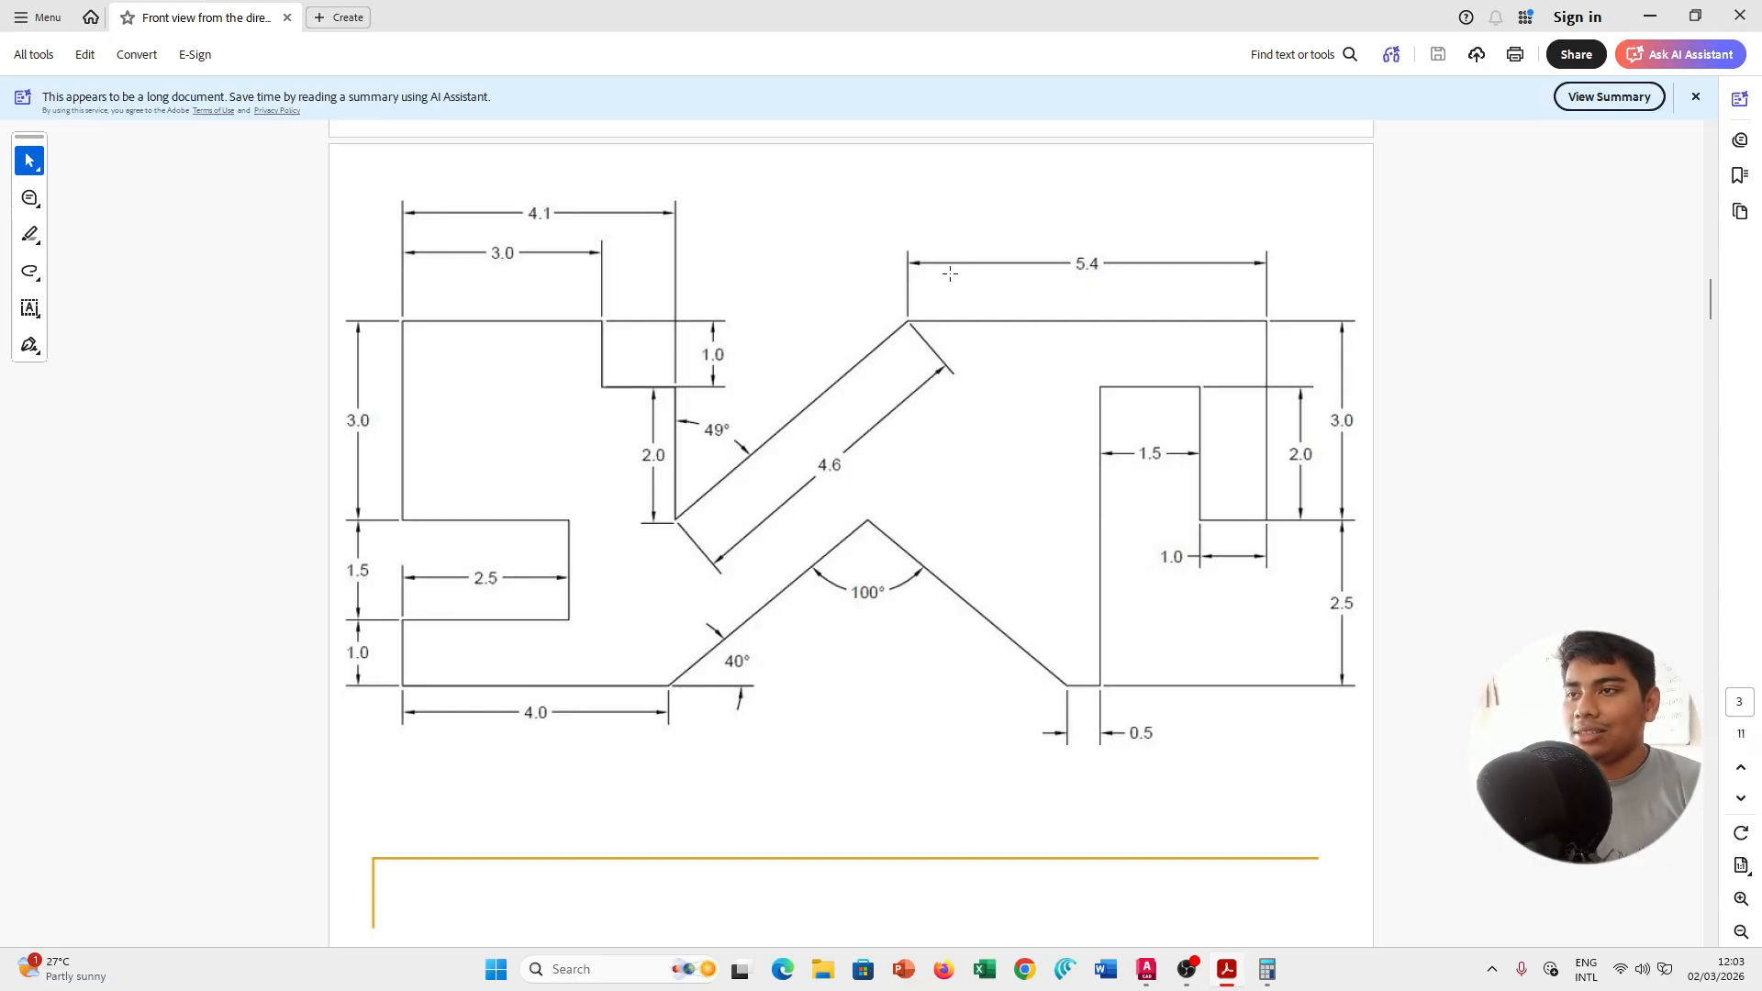
Review the dimensioned profile in the PDF and find empty space beside the framed figure in the AutoCAD drawing.
{"action": "key", "text": "alt+Tab"}
{"action": "key", "text": "alt+Tab"}
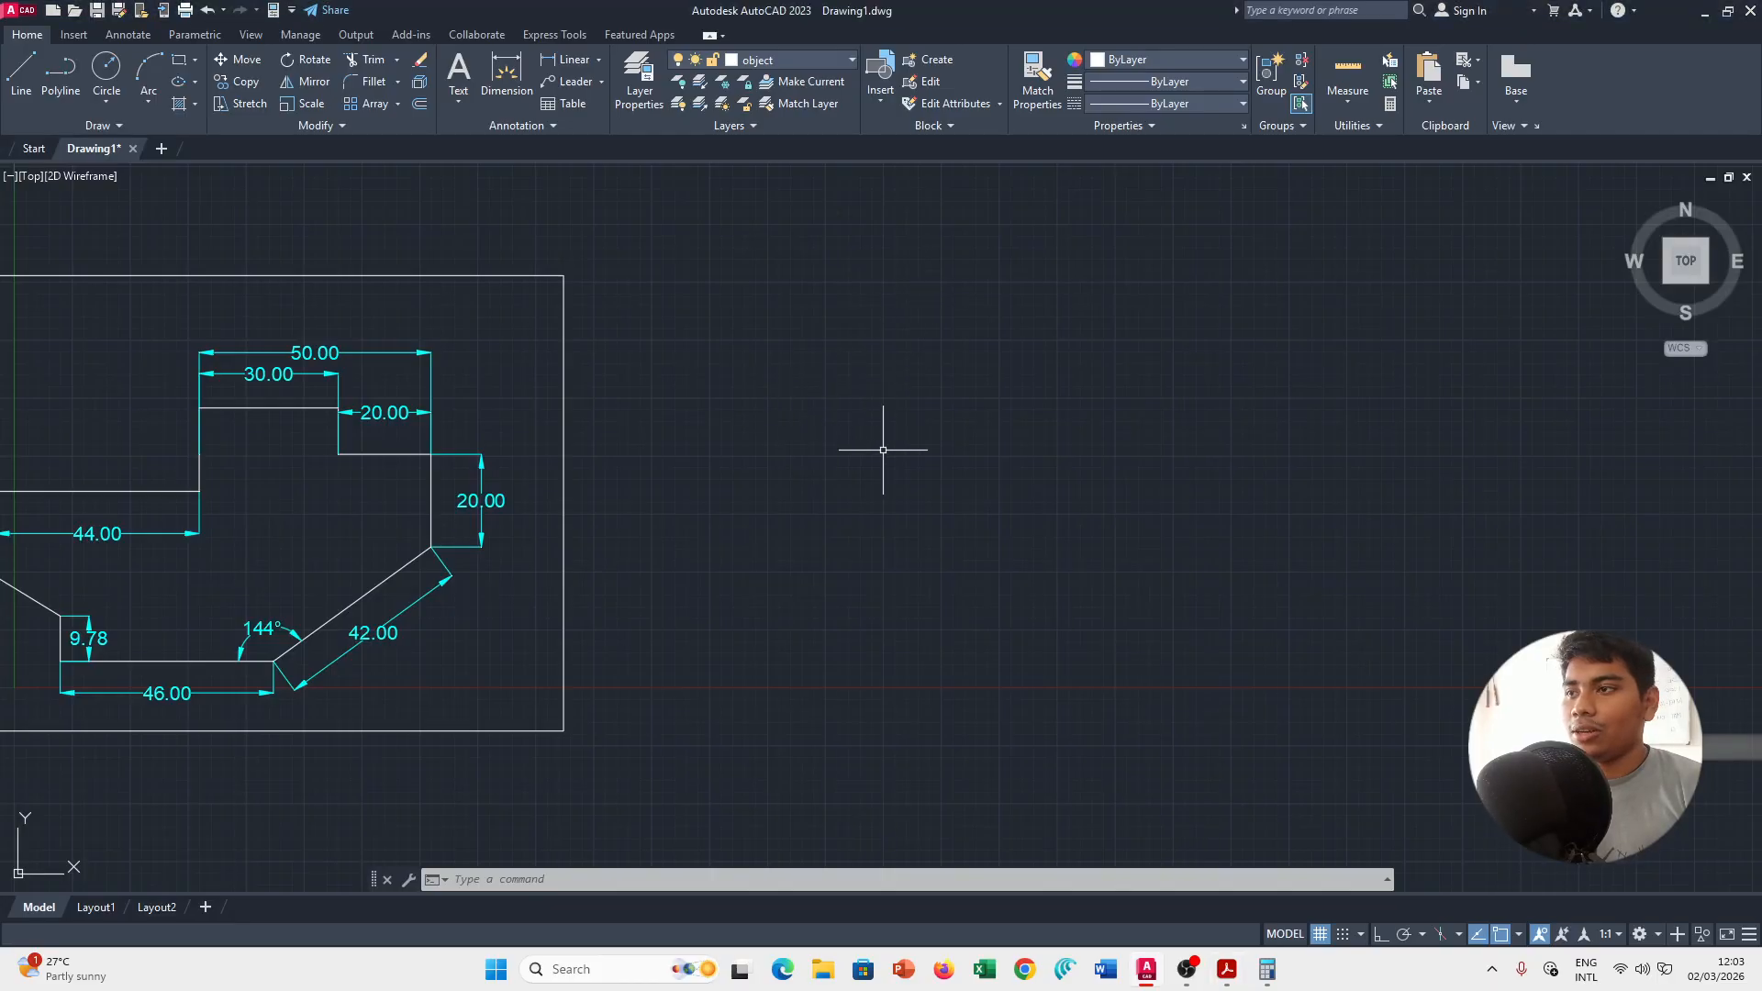
{"action": "mouse_move", "coordinate": [1391, 500]}
{"action": "middle_mouse_down"}
{"action": "mouse_move", "coordinate": [990, 507]}
{"action": "mouse_move", "coordinate": [1027, 507]}
{"action": "middle_mouse_up"}
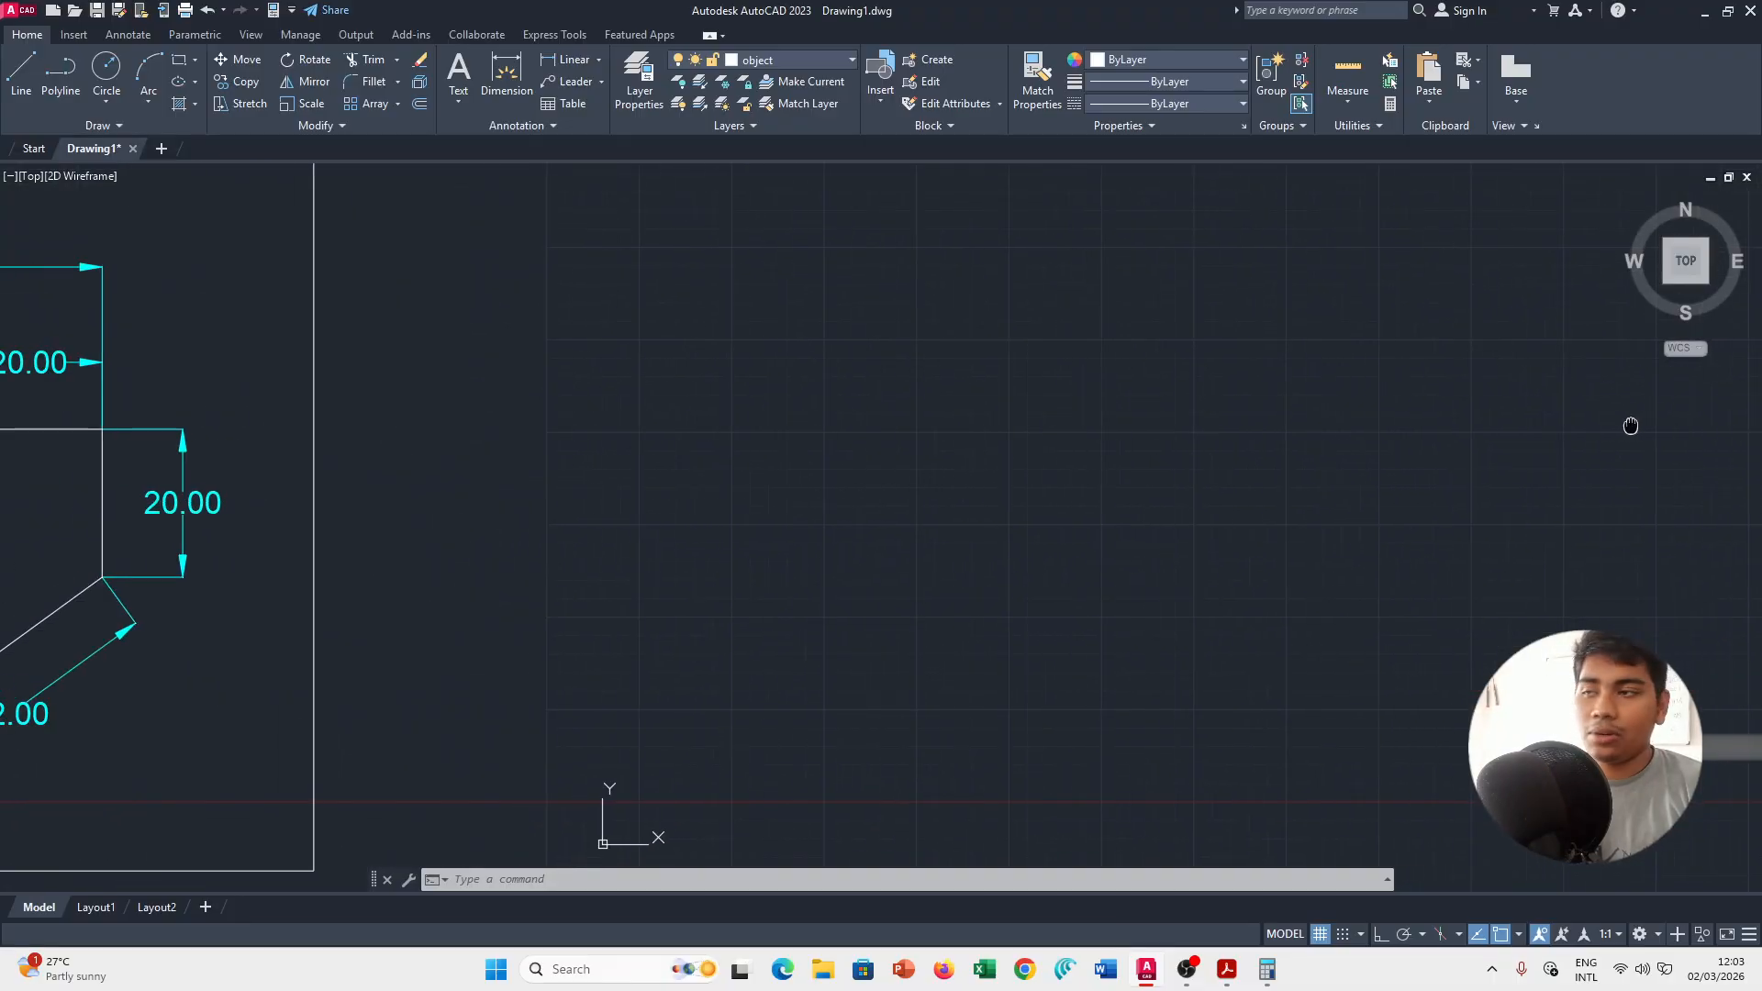
{"action": "scroll", "coordinate": [1117, 529], "scroll_direction": "down", "scroll_amount": 4}
{"action": "mouse_move", "coordinate": [1117, 528]}
{"action": "middle_mouse_down"}
{"action": "mouse_move", "coordinate": [1141, 492]}
{"action": "mouse_move", "coordinate": [822, 478]}
{"action": "middle_mouse_up"}
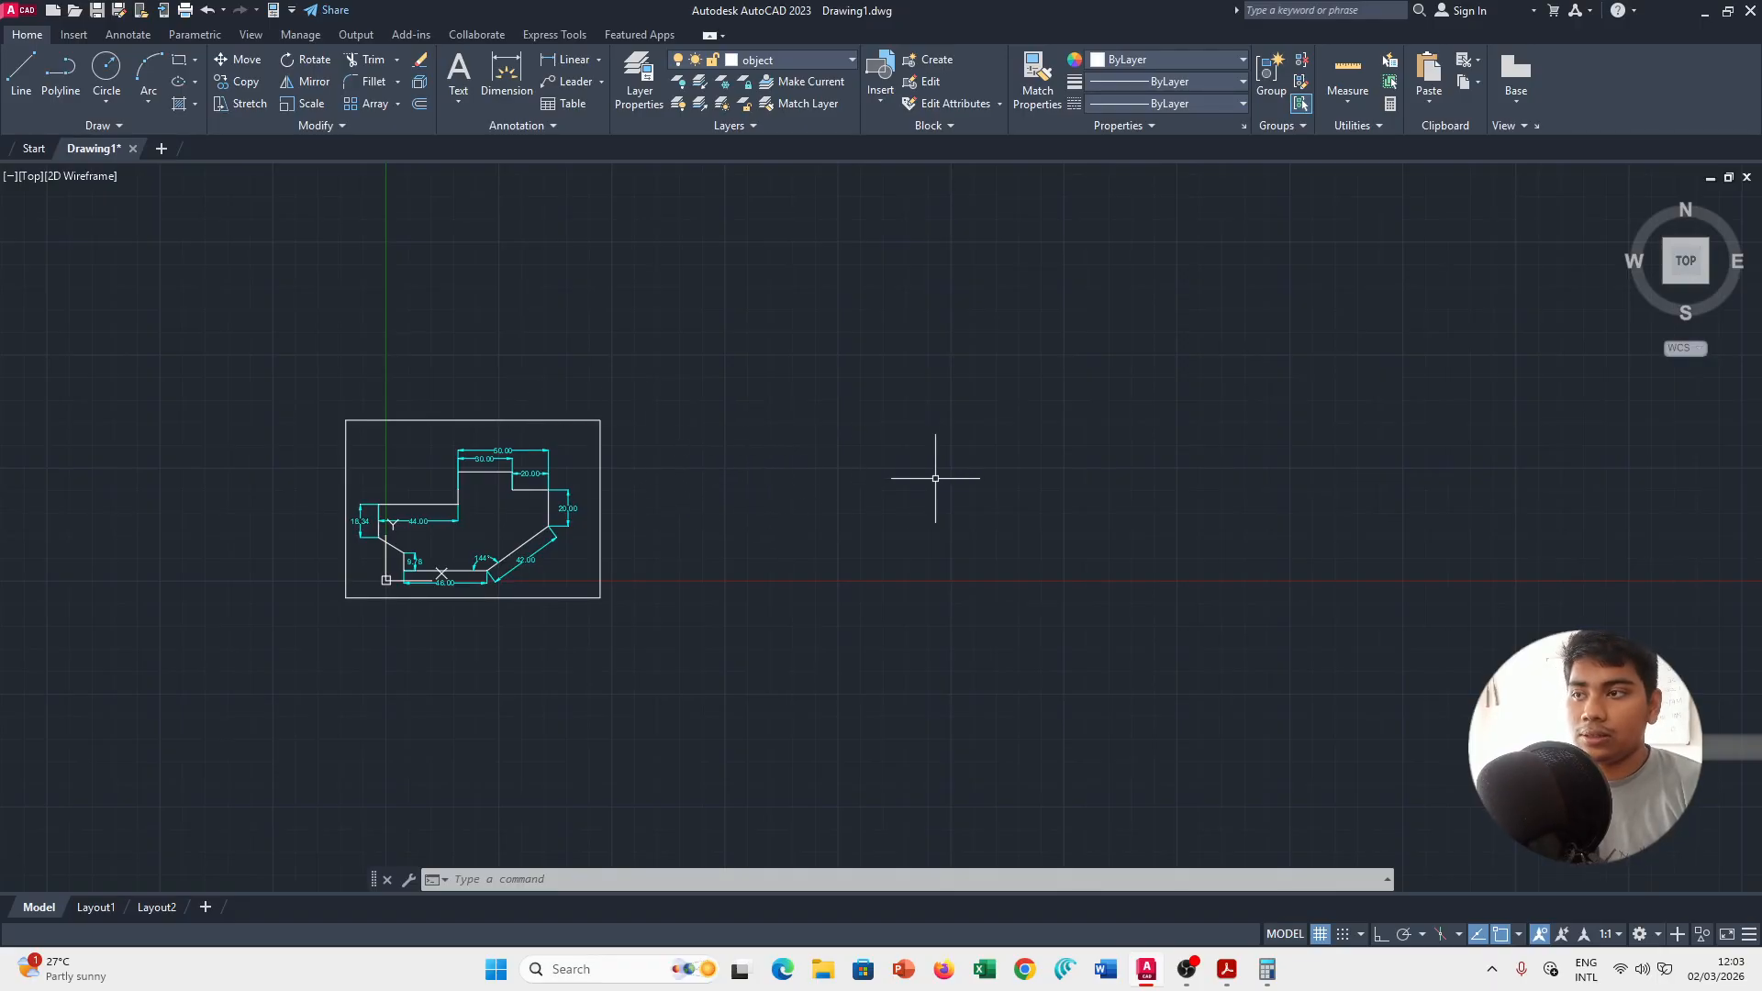
{"action": "scroll", "coordinate": [936, 478], "scroll_direction": "up", "scroll_amount": 4}
{"action": "middle_click_drag", "start_coordinate": [1016, 508], "coordinate": [1097, 519]}
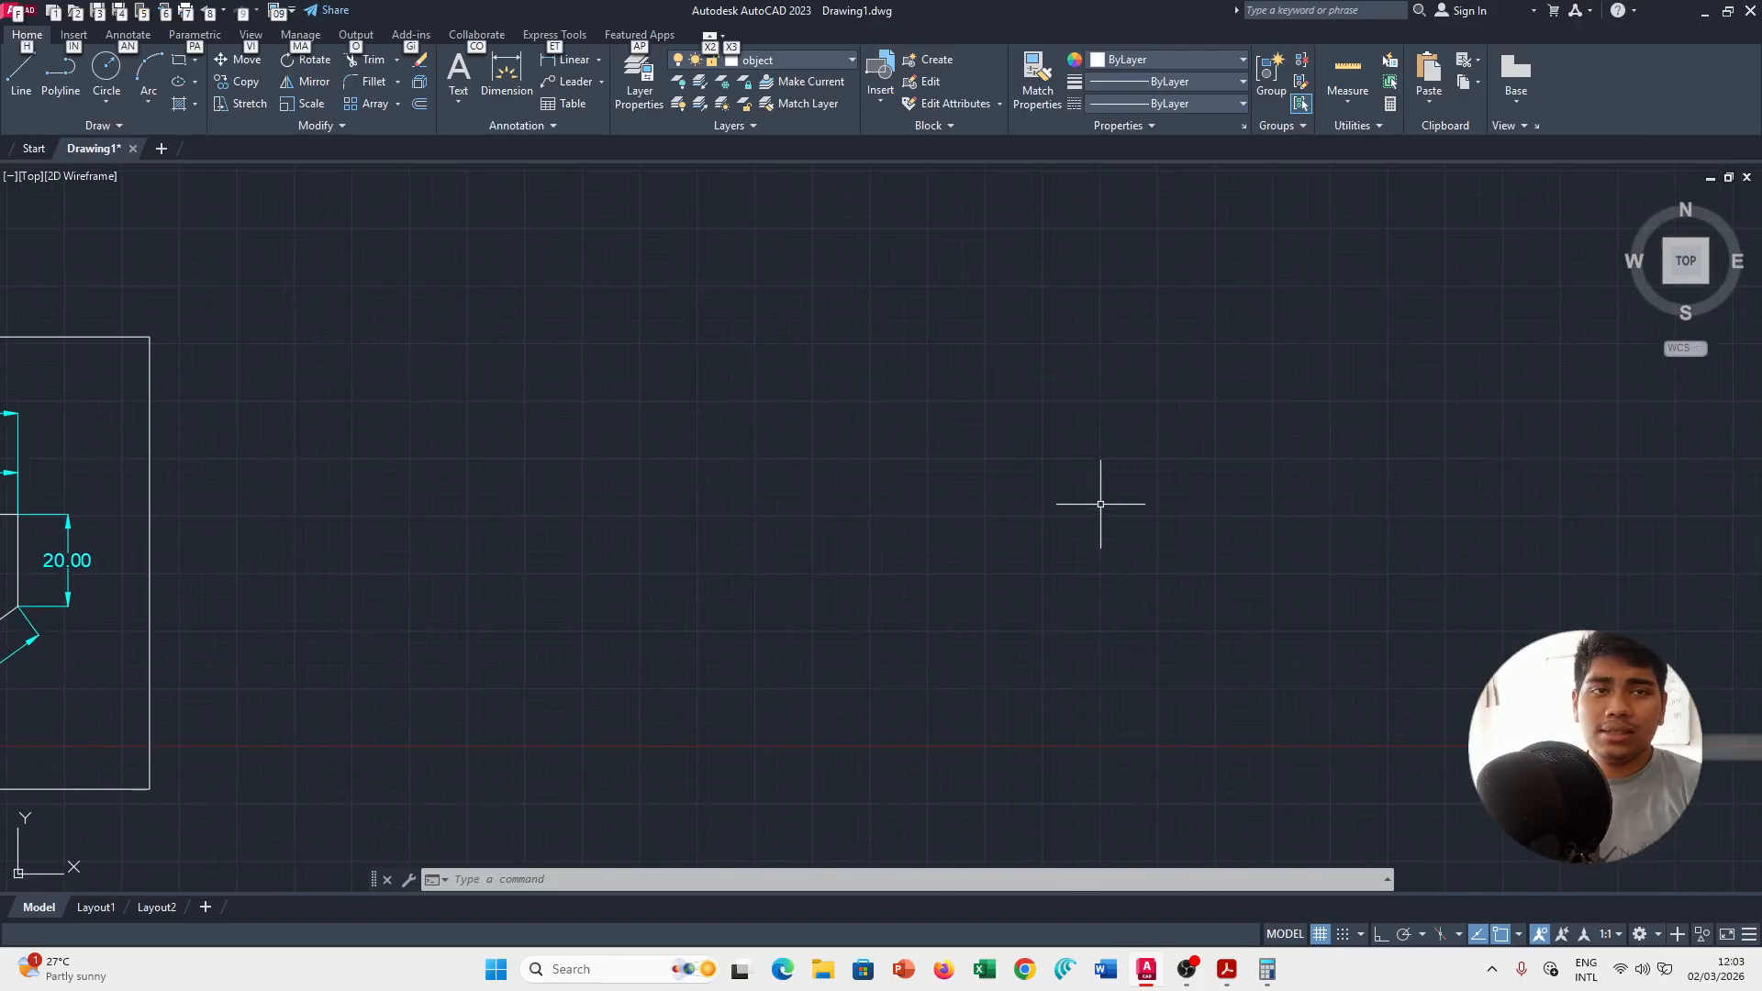
{"action": "key", "text": "alt+Tab"}
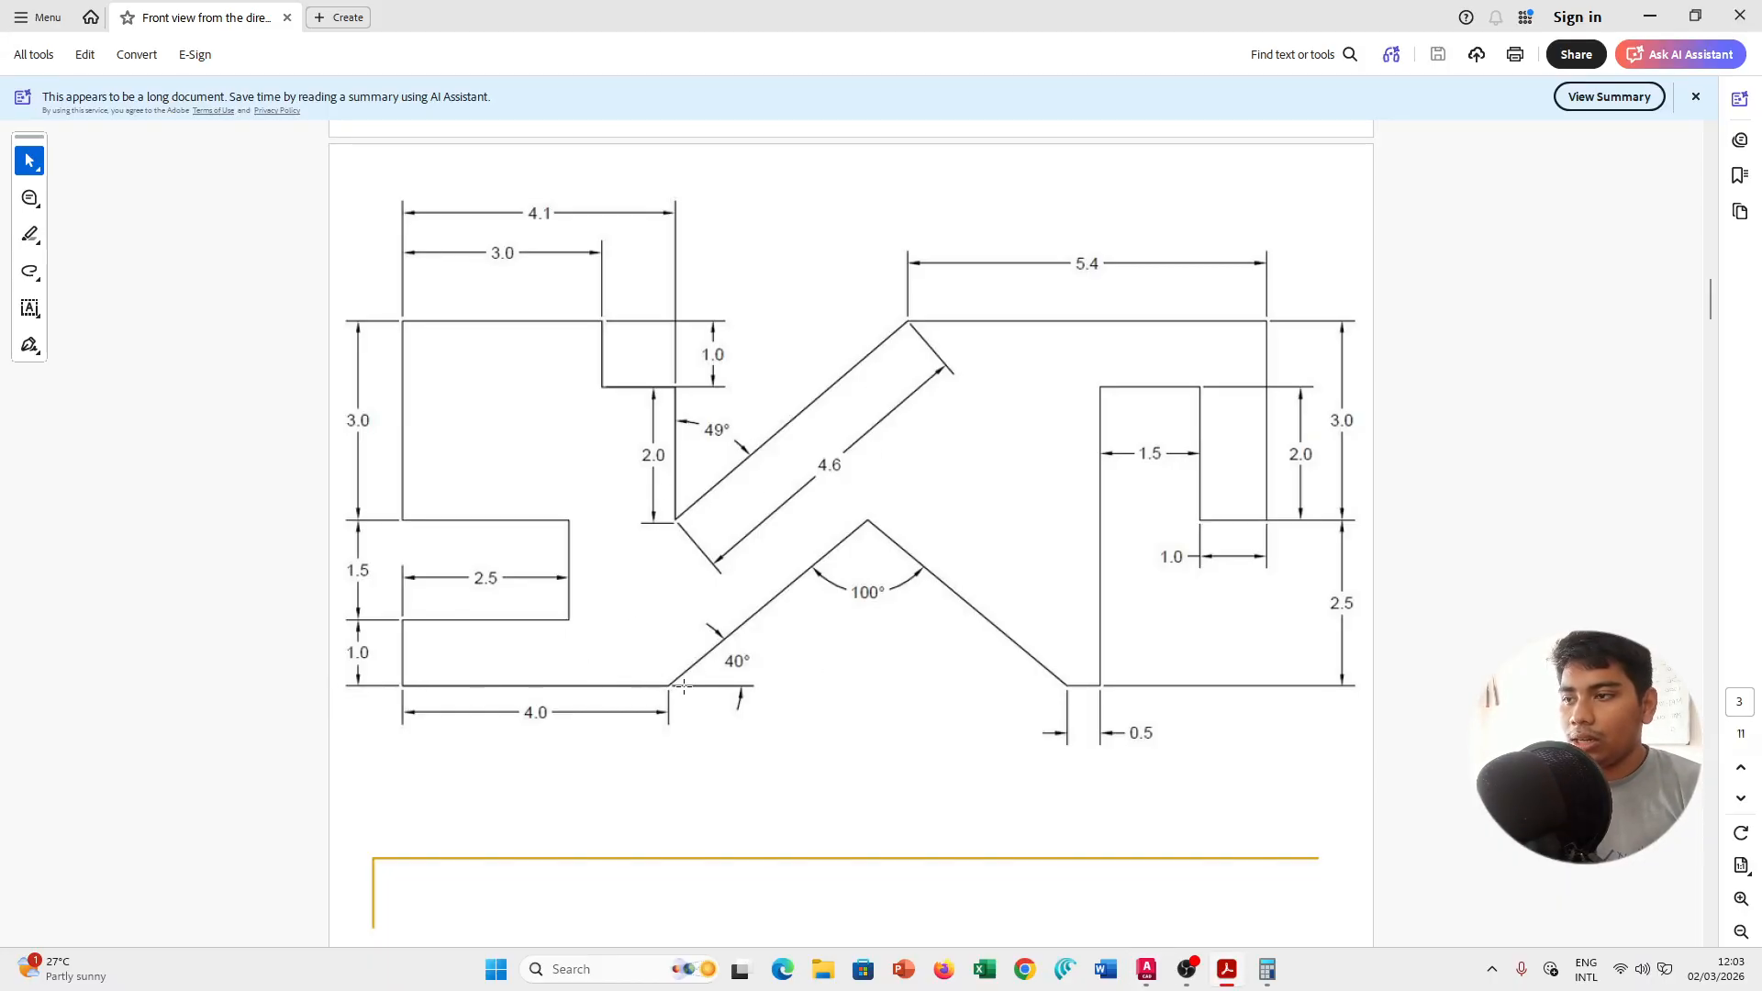
{"action": "key", "text": "alt+Tab"}
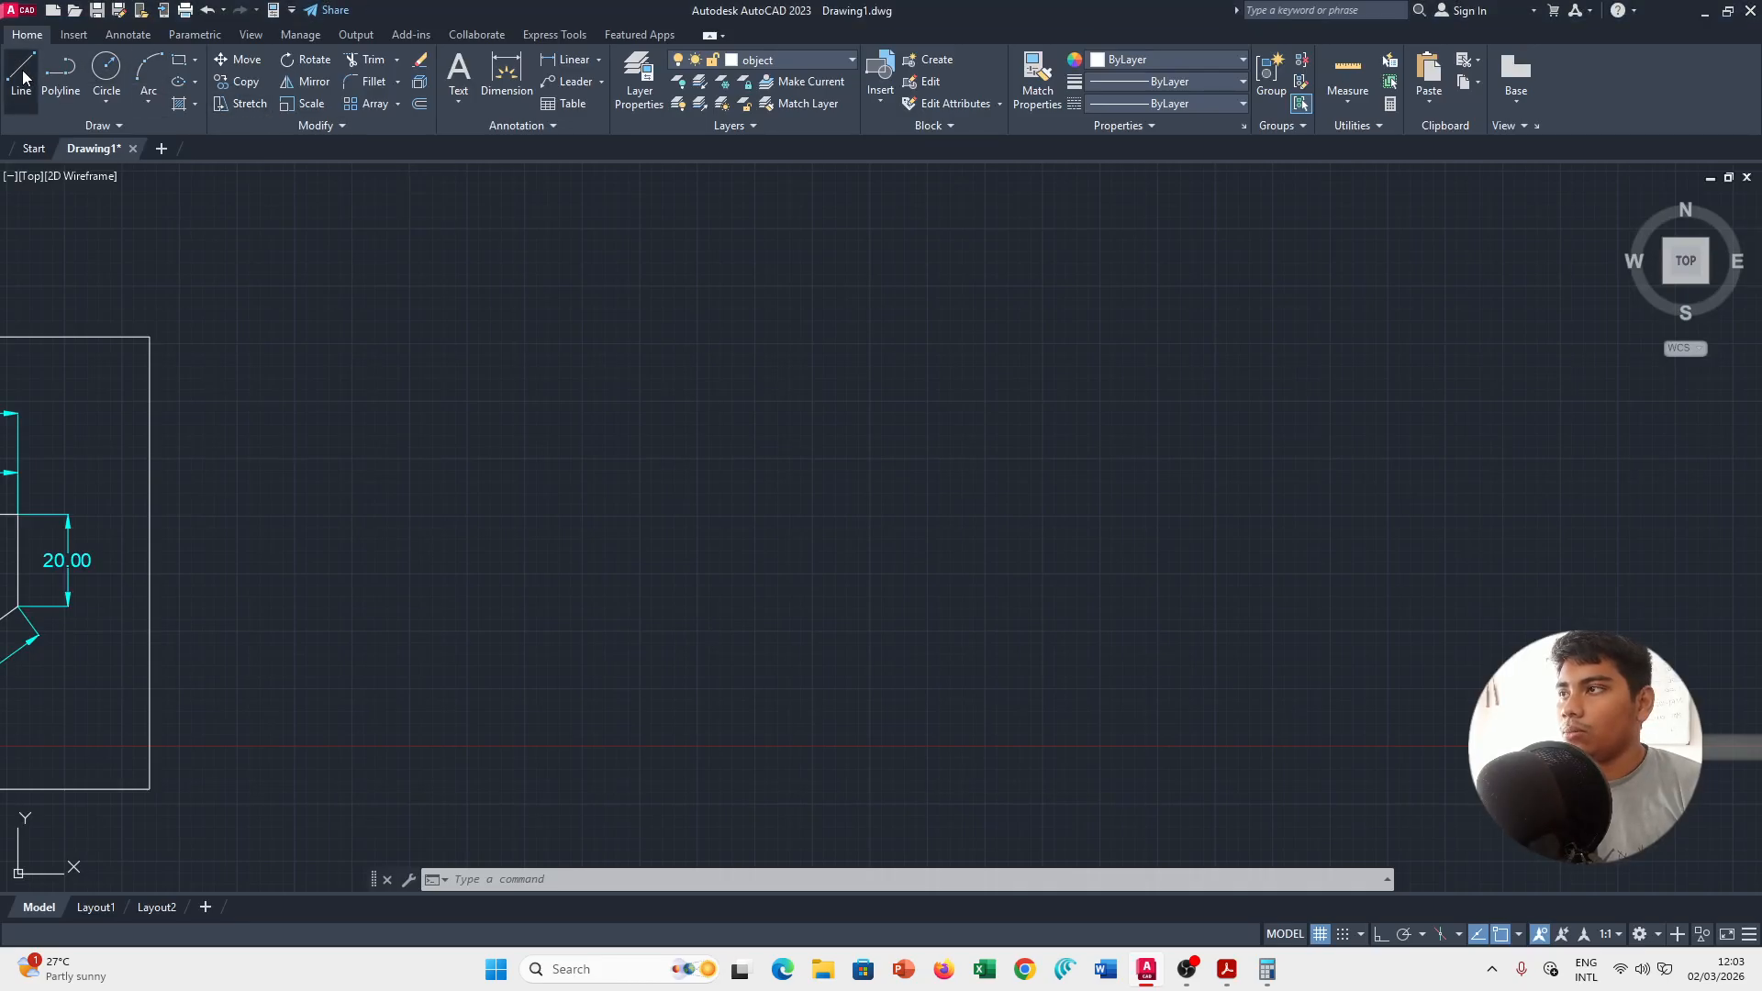
Try drawing the profile's 4-unit horizontal bottom edge in the empty area beside the framed figure, and undo it.
{"action": "type", "text": "l"}
{"action": "key", "text": "Return"}
{"action": "left_click", "coordinate": [440, 700]}
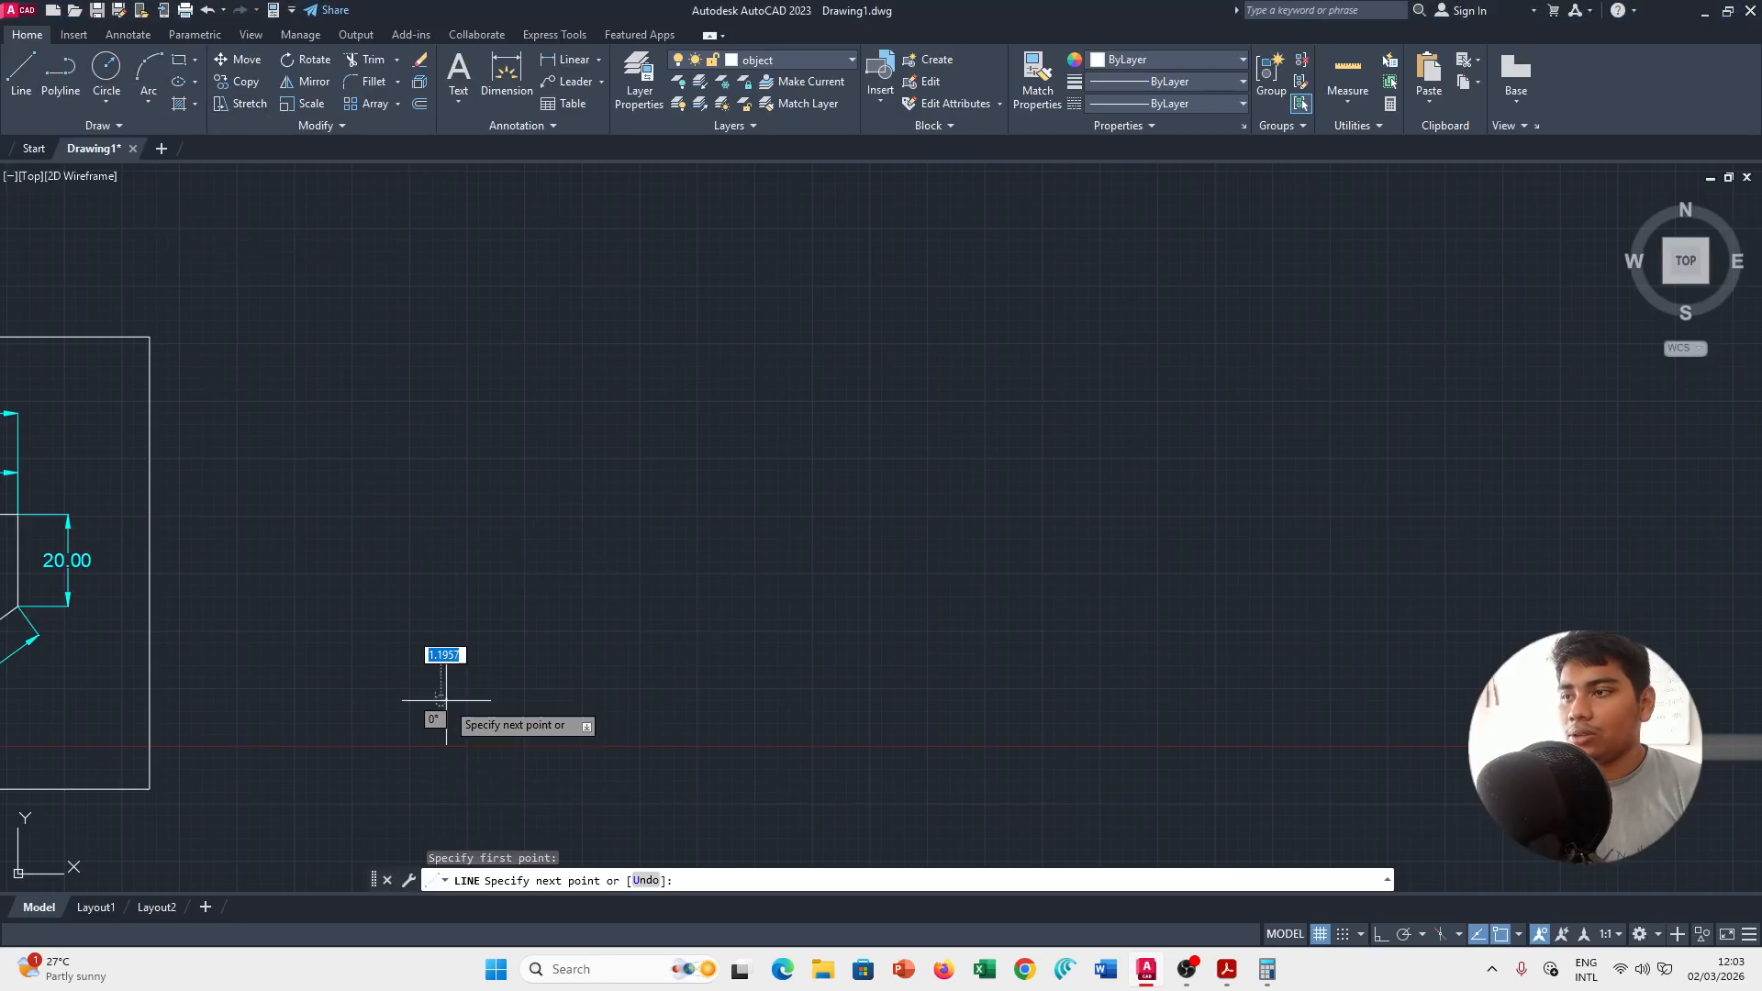
{"action": "type", "text": "4"}
{"action": "key", "text": "Return"}
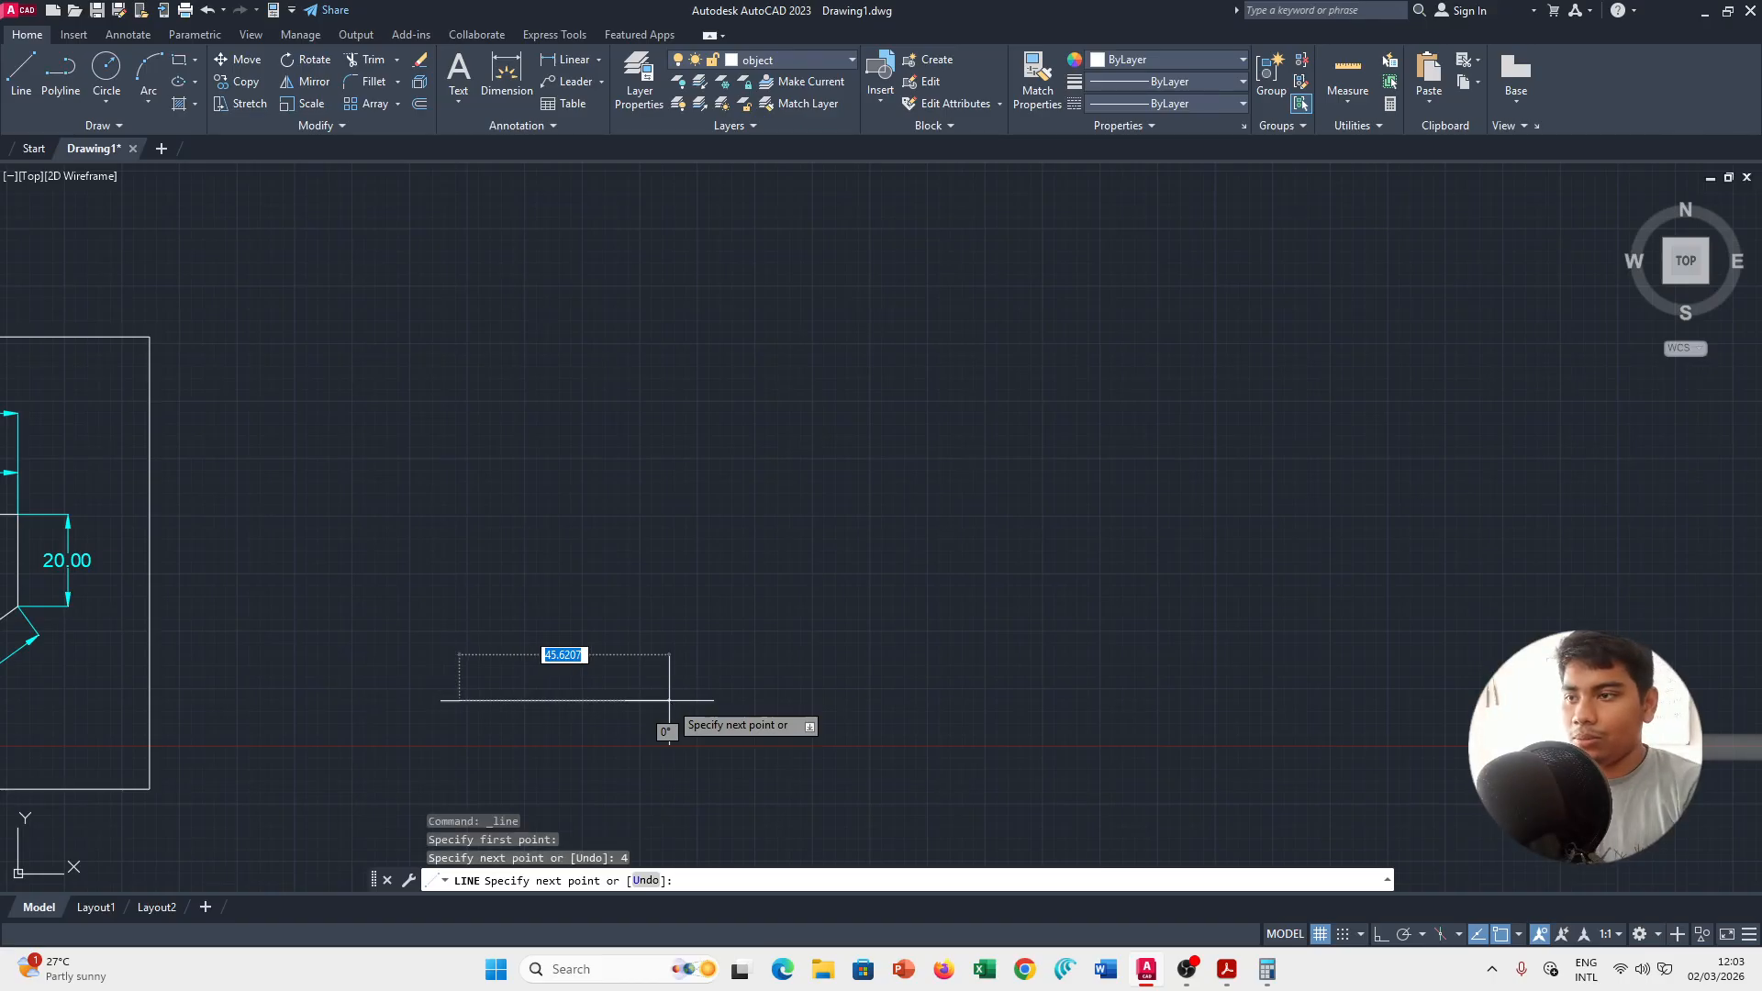
{"action": "scroll", "coordinate": [394, 677], "scroll_direction": "up", "scroll_amount": 5}
{"action": "scroll", "coordinate": [486, 735], "scroll_direction": "down", "scroll_amount": 7}
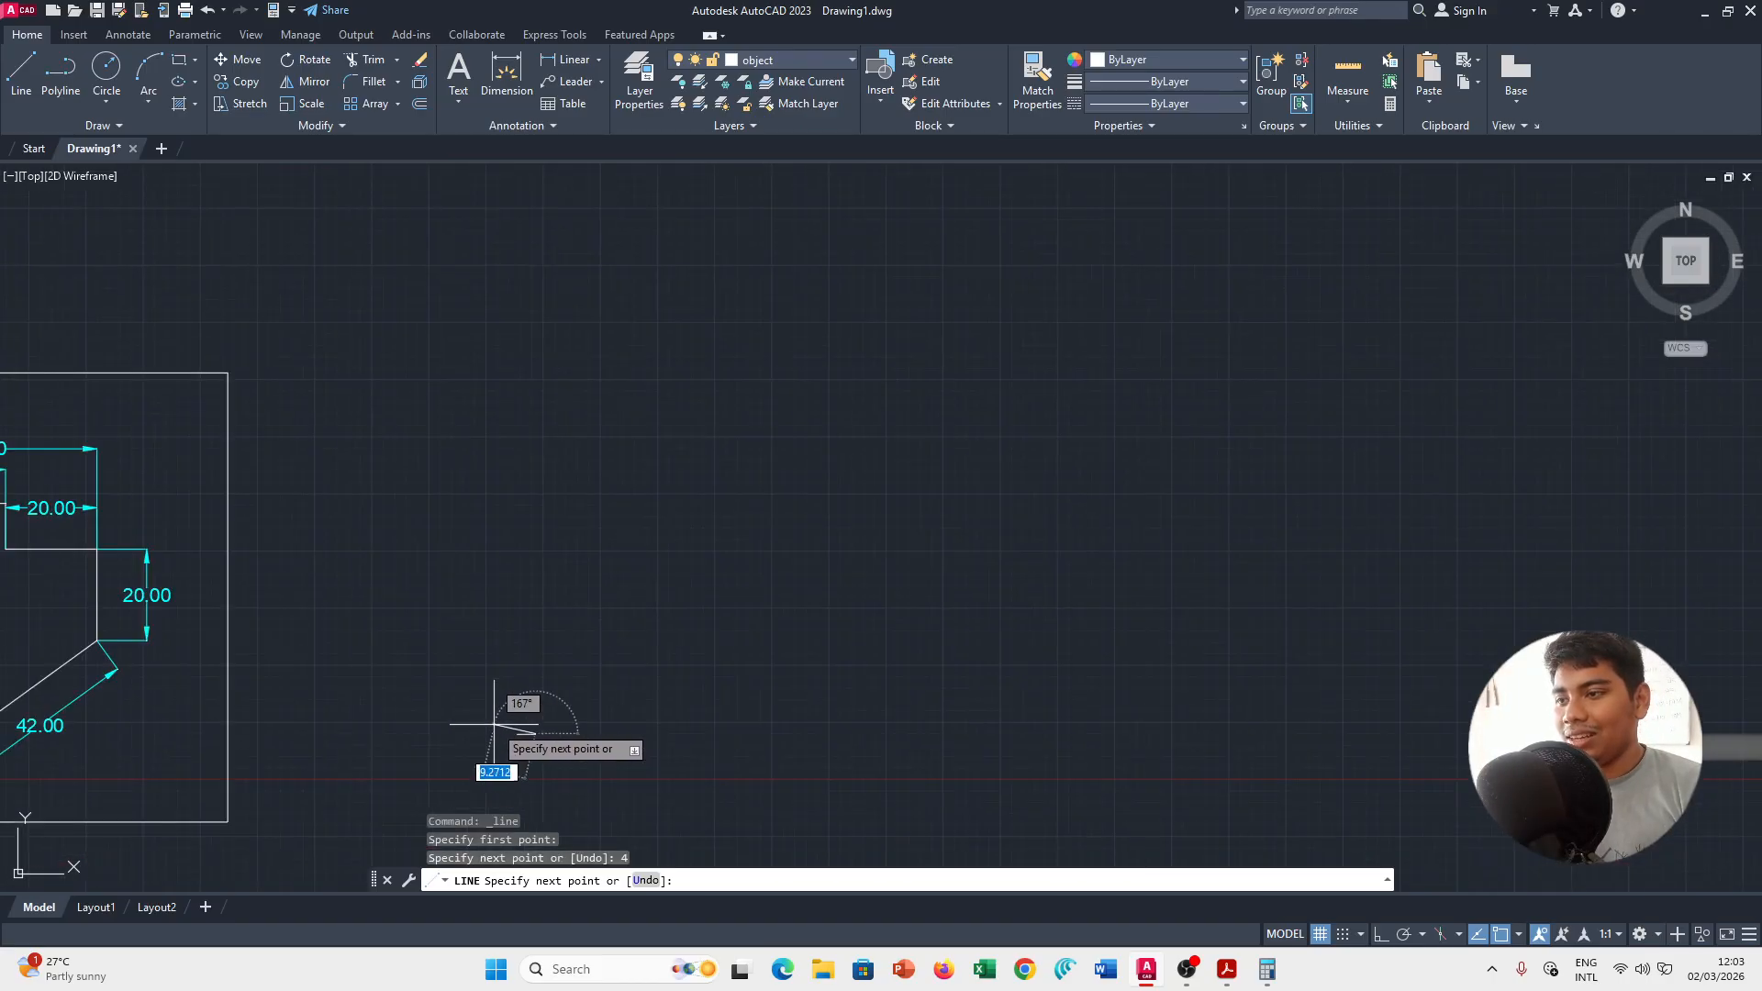
{"action": "key", "text": "Escape"}
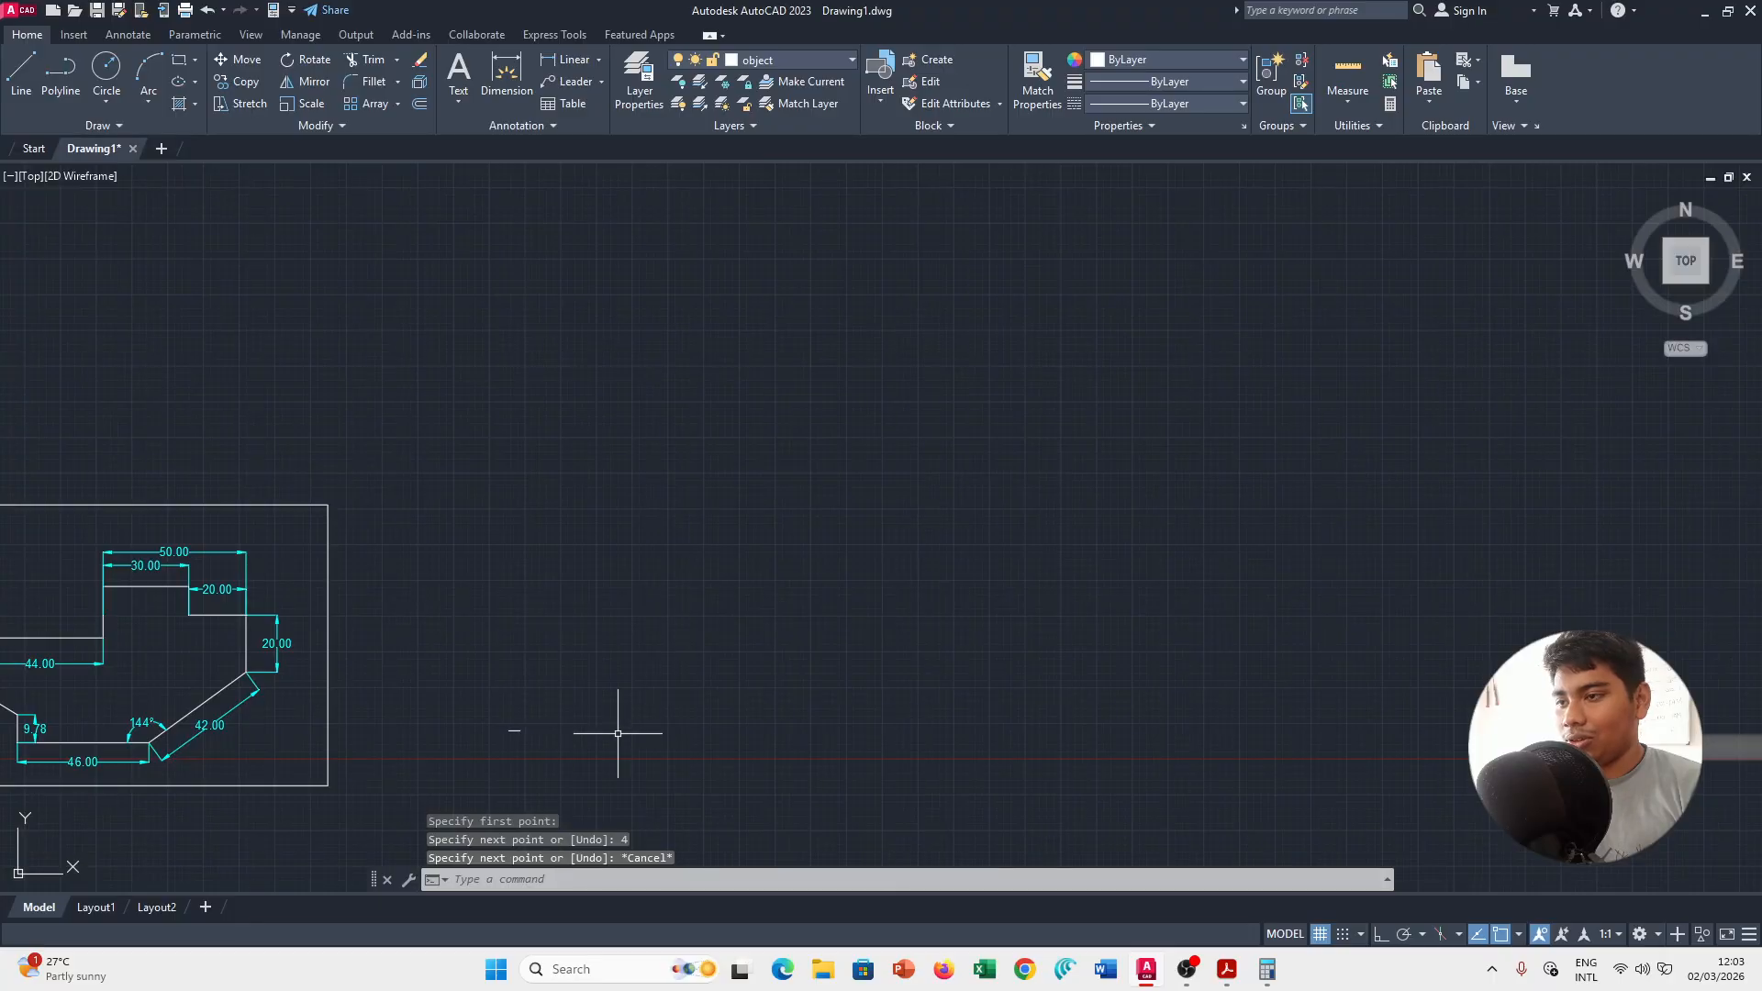
{"action": "key", "text": "ctrl+z"}
{"action": "mouse_move", "coordinate": [678, 728]}
{"action": "middle_mouse_down"}
{"action": "mouse_move", "coordinate": [748, 437]}
{"action": "mouse_move", "coordinate": [580, 516]}
{"action": "middle_mouse_up"}
{"action": "scroll", "coordinate": [476, 457], "scroll_direction": "down", "scroll_amount": 1}
{"action": "middle_click_drag", "start_coordinate": [486, 418], "coordinate": [514, 497]}
{"action": "scroll", "coordinate": [491, 413], "scroll_direction": "up", "scroll_amount": 1}
{"action": "scroll", "coordinate": [490, 407], "scroll_direction": "down", "scroll_amount": 1}
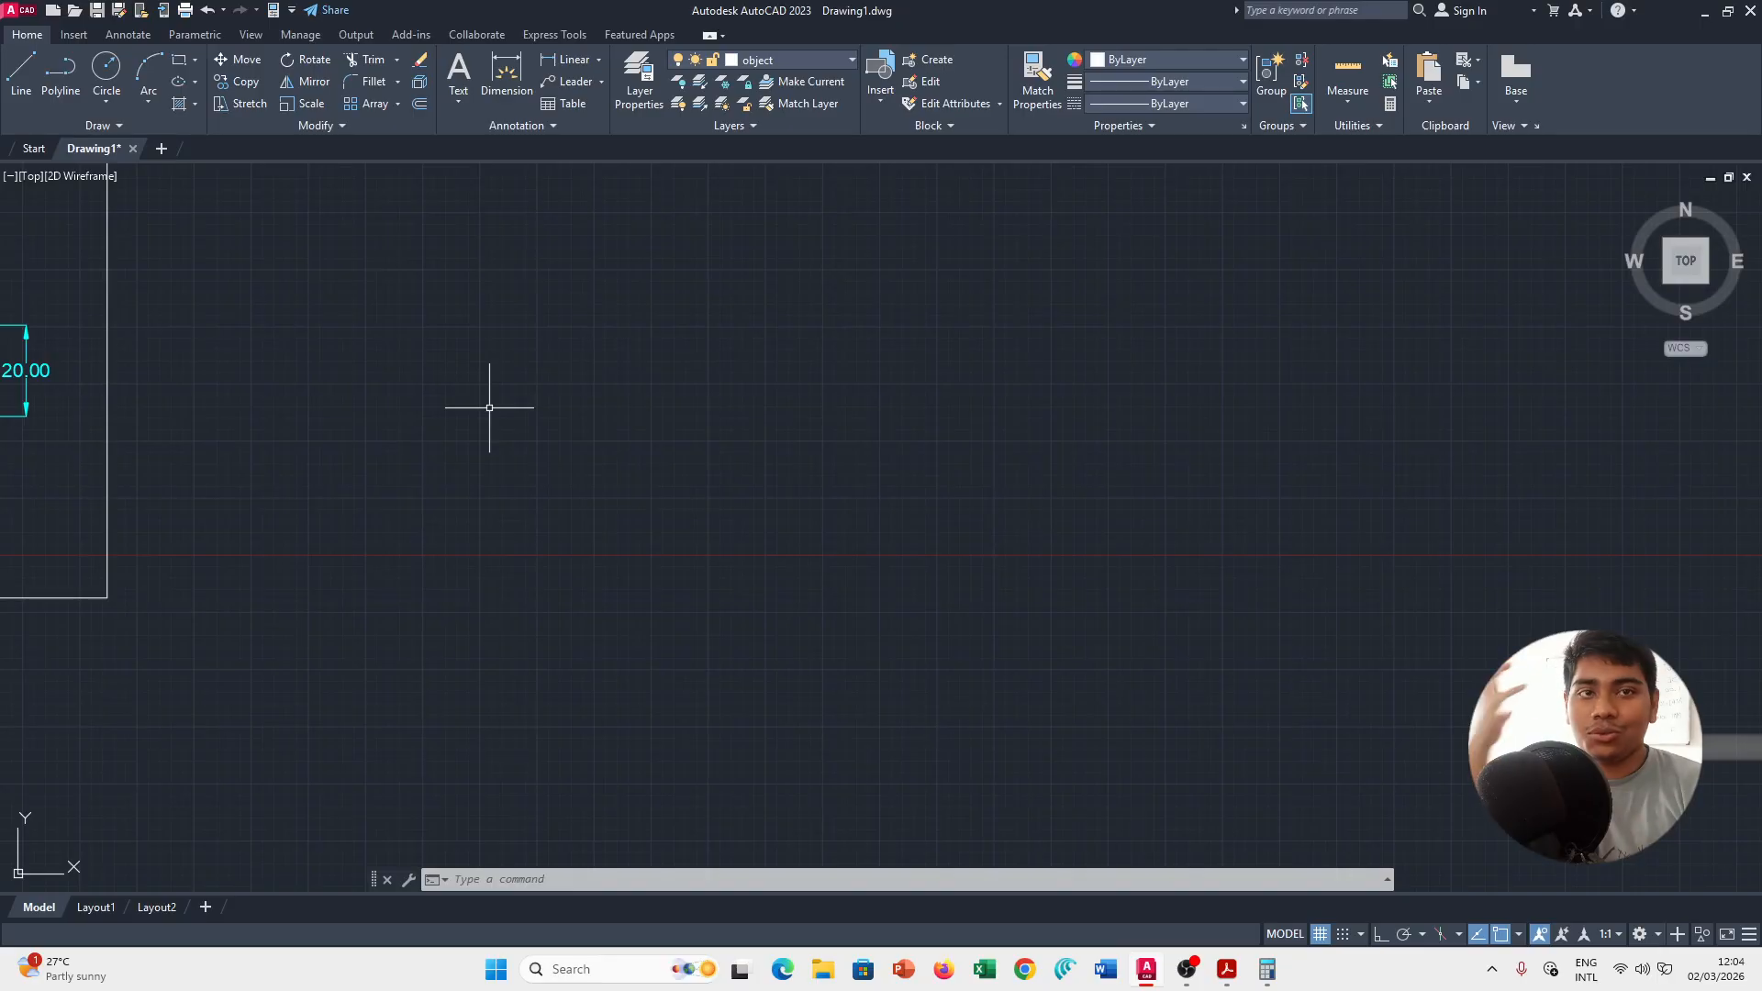
{"action": "scroll", "coordinate": [564, 365], "scroll_direction": "down", "scroll_amount": 10}
{"action": "scroll", "coordinate": [882, 412], "scroll_direction": "down", "scroll_amount": 4}
{"action": "scroll", "coordinate": [1013, 407], "scroll_direction": "up", "scroll_amount": 4}
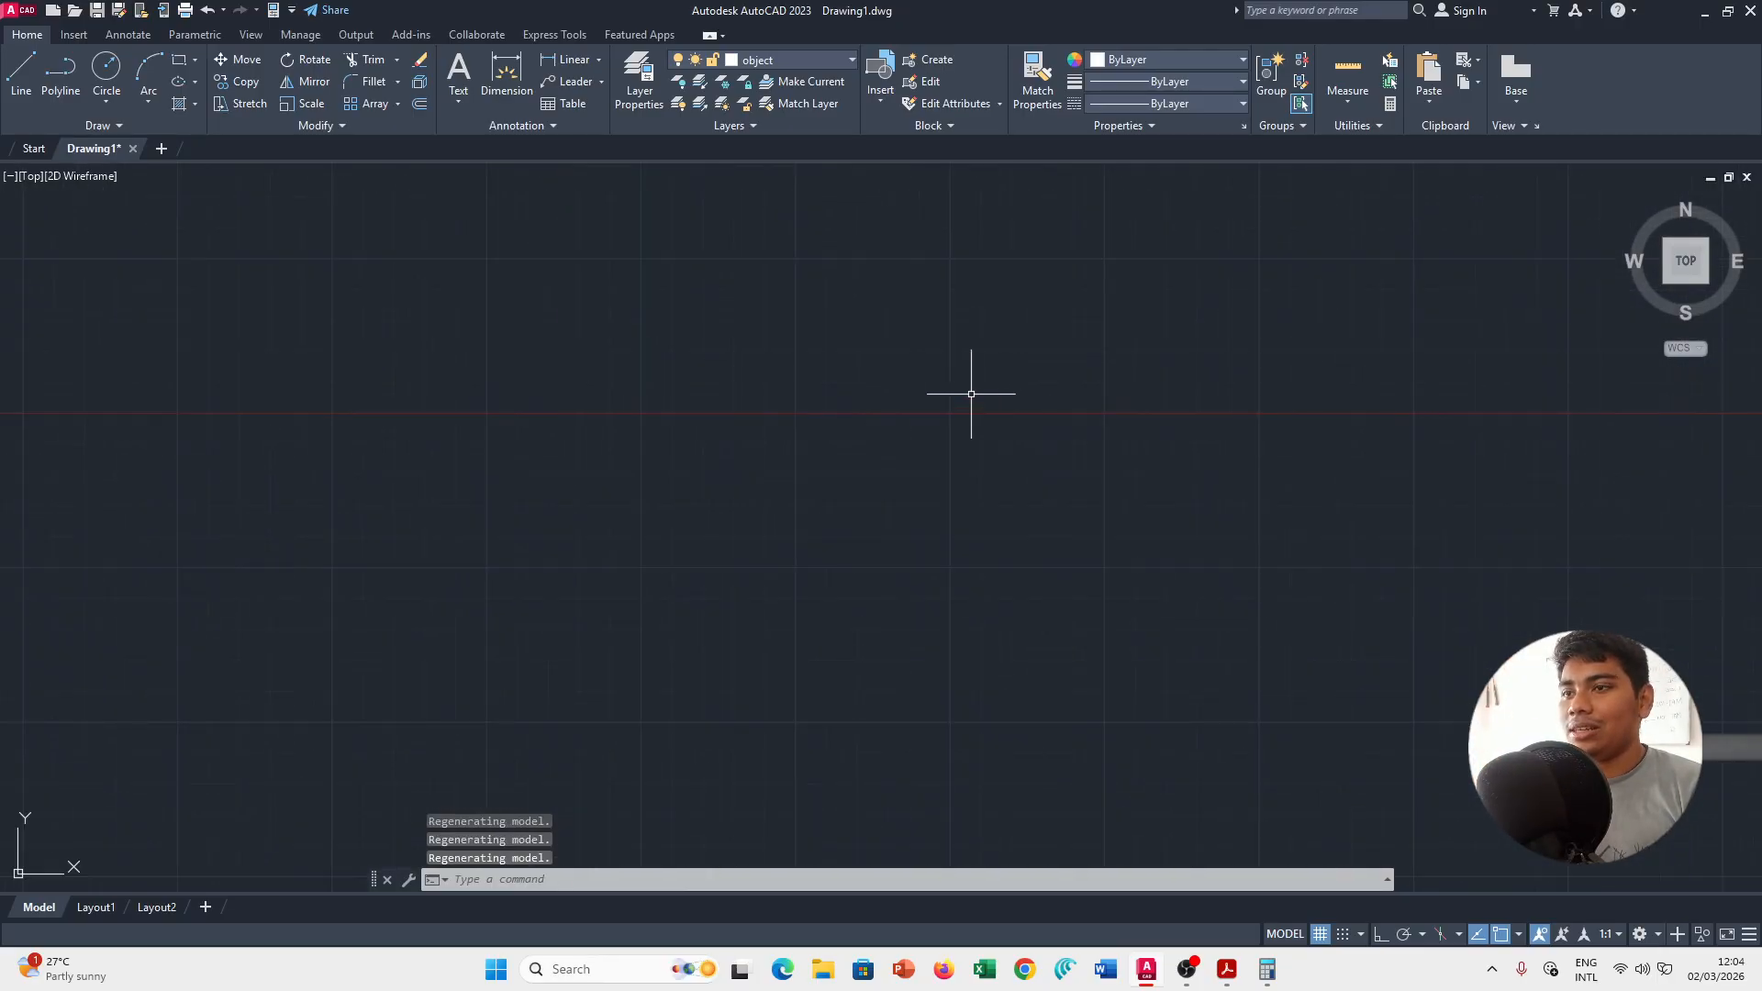
{"action": "middle_click_drag", "start_coordinate": [377, 370], "coordinate": [928, 348]}
{"action": "scroll", "coordinate": [670, 706], "scroll_direction": "down", "scroll_amount": 4}
{"action": "scroll", "coordinate": [608, 617], "scroll_direction": "up", "scroll_amount": 3}
{"action": "scroll", "coordinate": [546, 520], "scroll_direction": "up", "scroll_amount": 4}
{"action": "scroll", "coordinate": [542, 518], "scroll_direction": "up", "scroll_amount": 6}
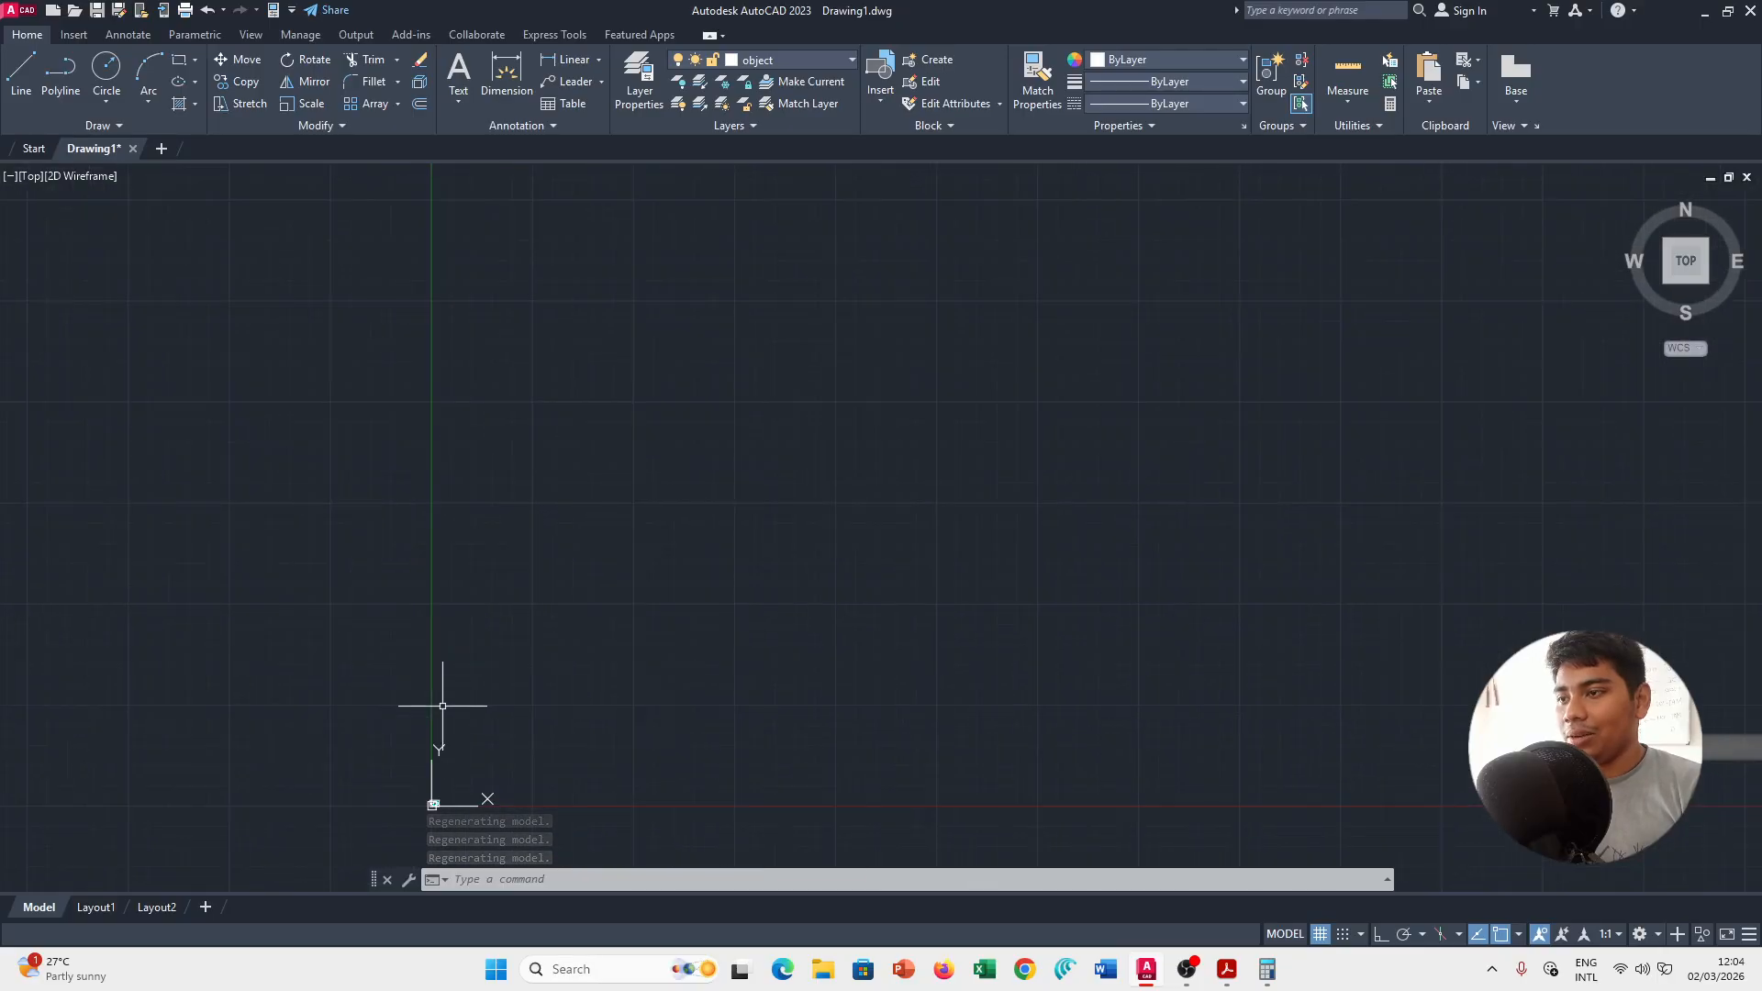
{"action": "scroll", "coordinate": [151, 788], "scroll_direction": "up", "scroll_amount": 3}
{"action": "scroll", "coordinate": [141, 791], "scroll_direction": "down", "scroll_amount": 5}
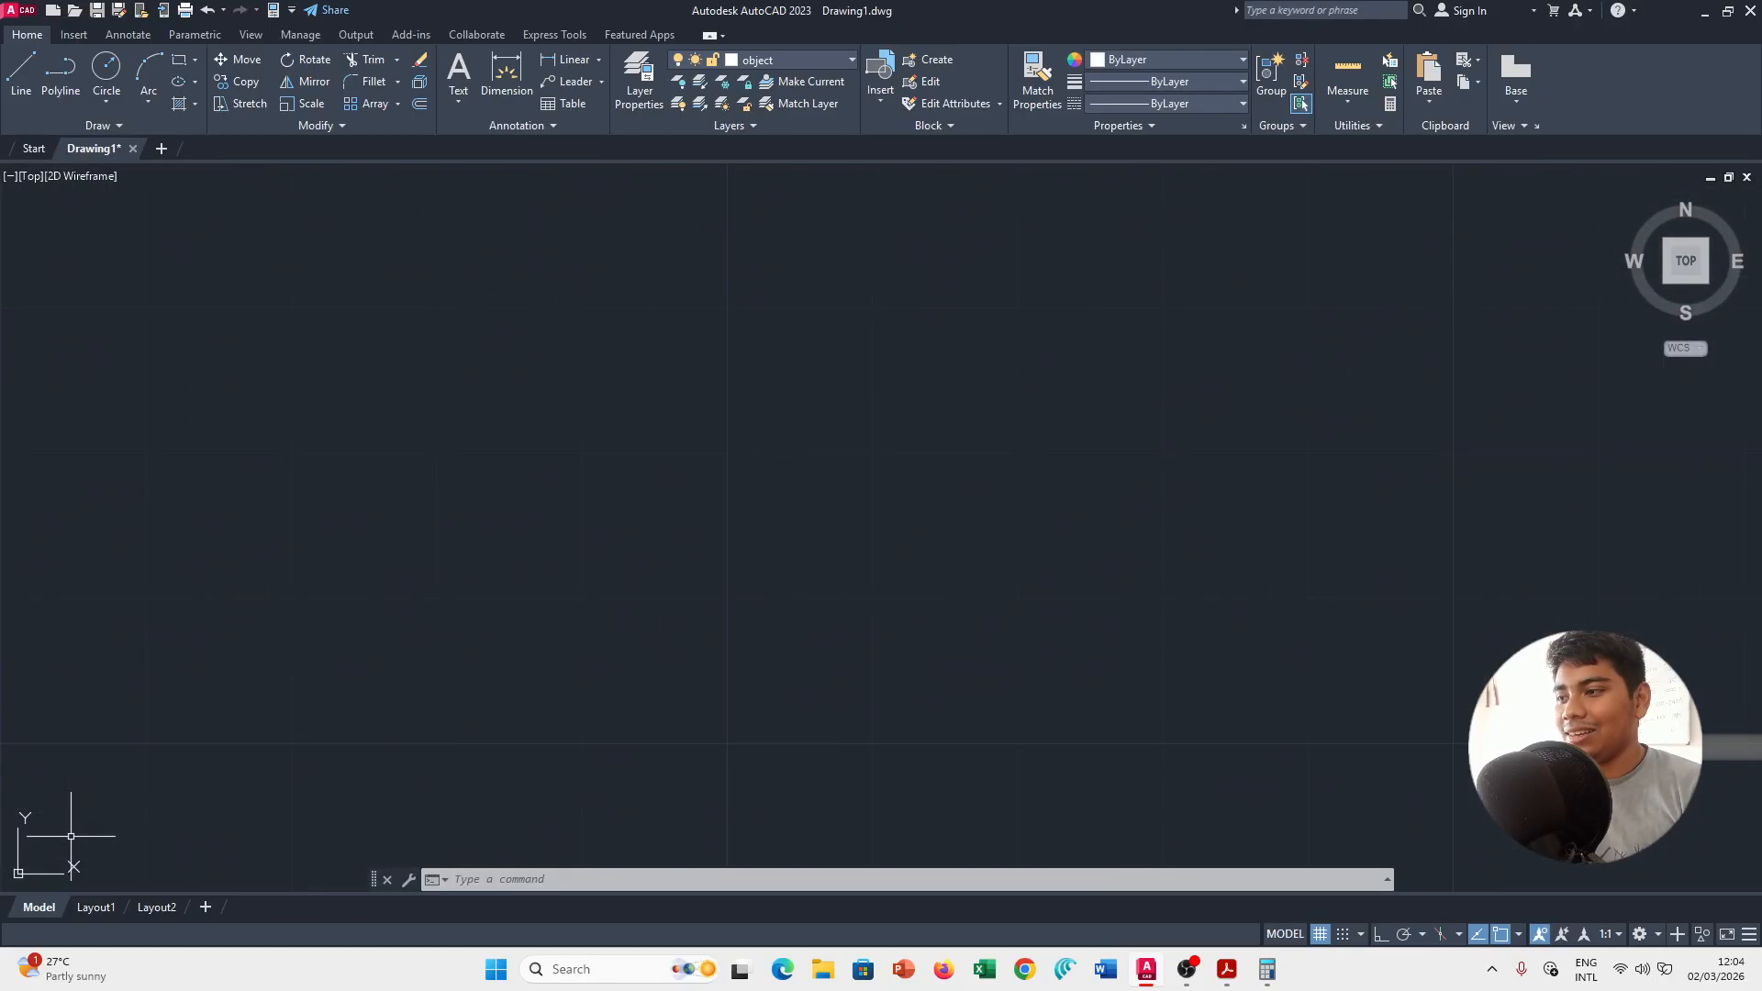
{"action": "middle_click_drag", "start_coordinate": [244, 720], "coordinate": [301, 689]}
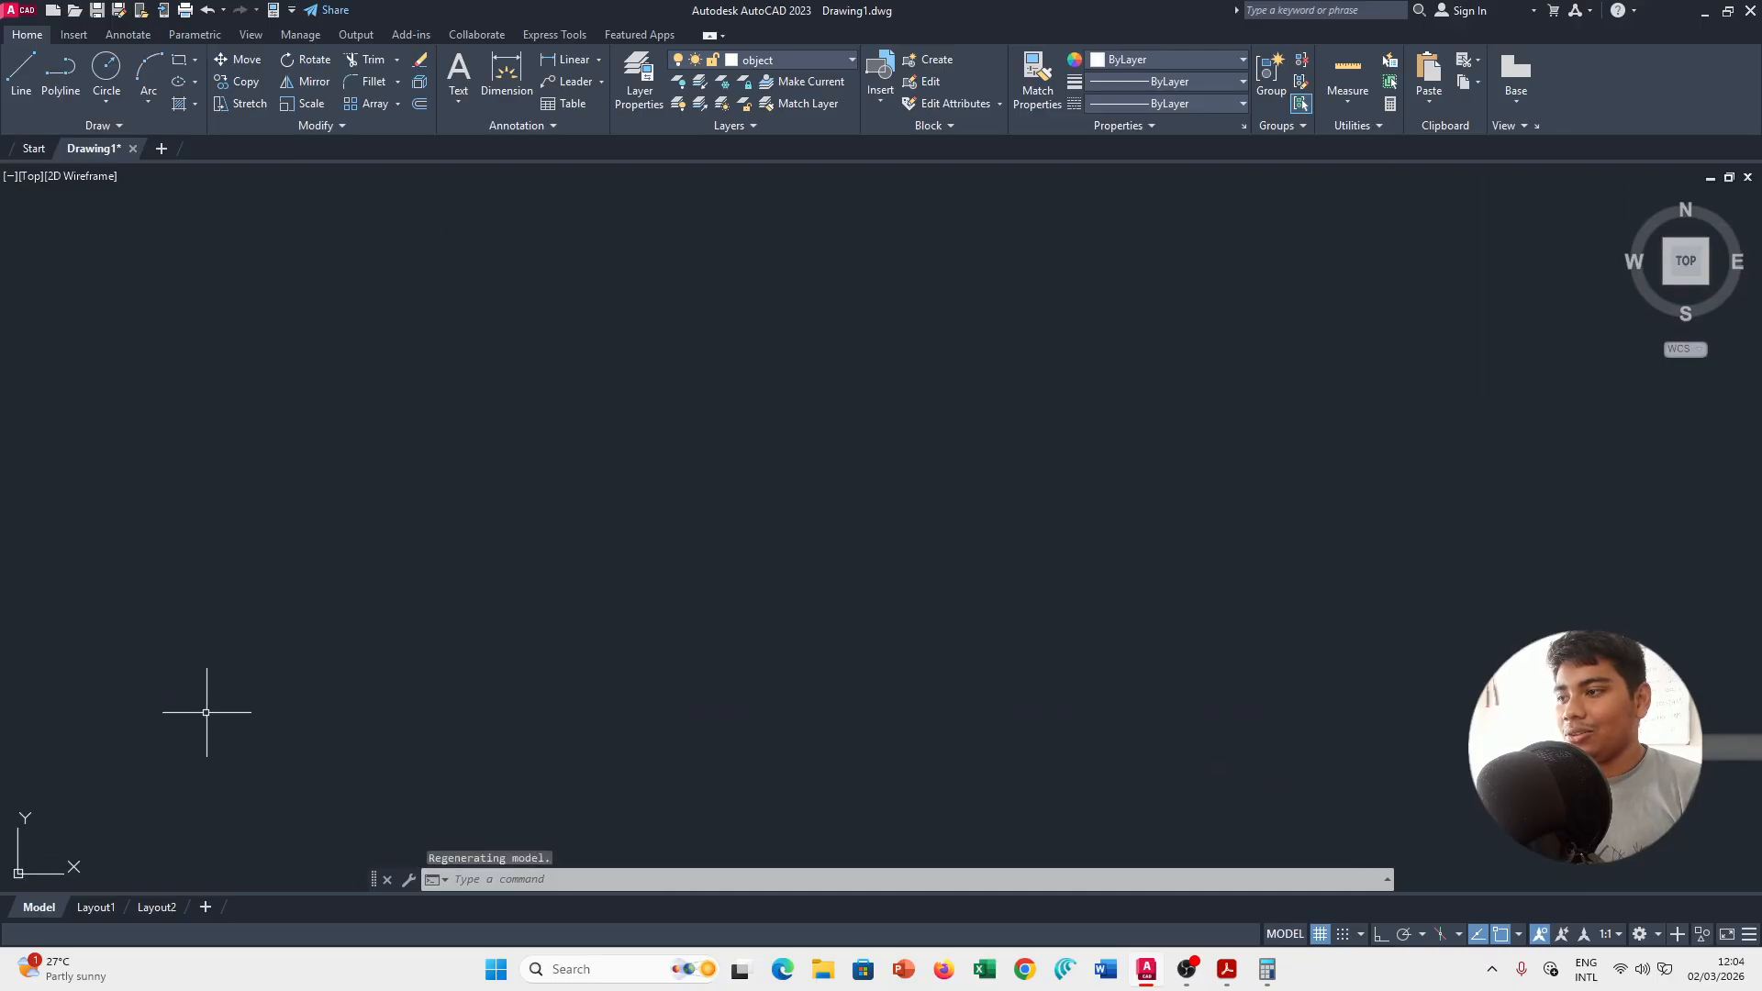
{"action": "scroll", "coordinate": [221, 708], "scroll_direction": "up", "scroll_amount": 1}
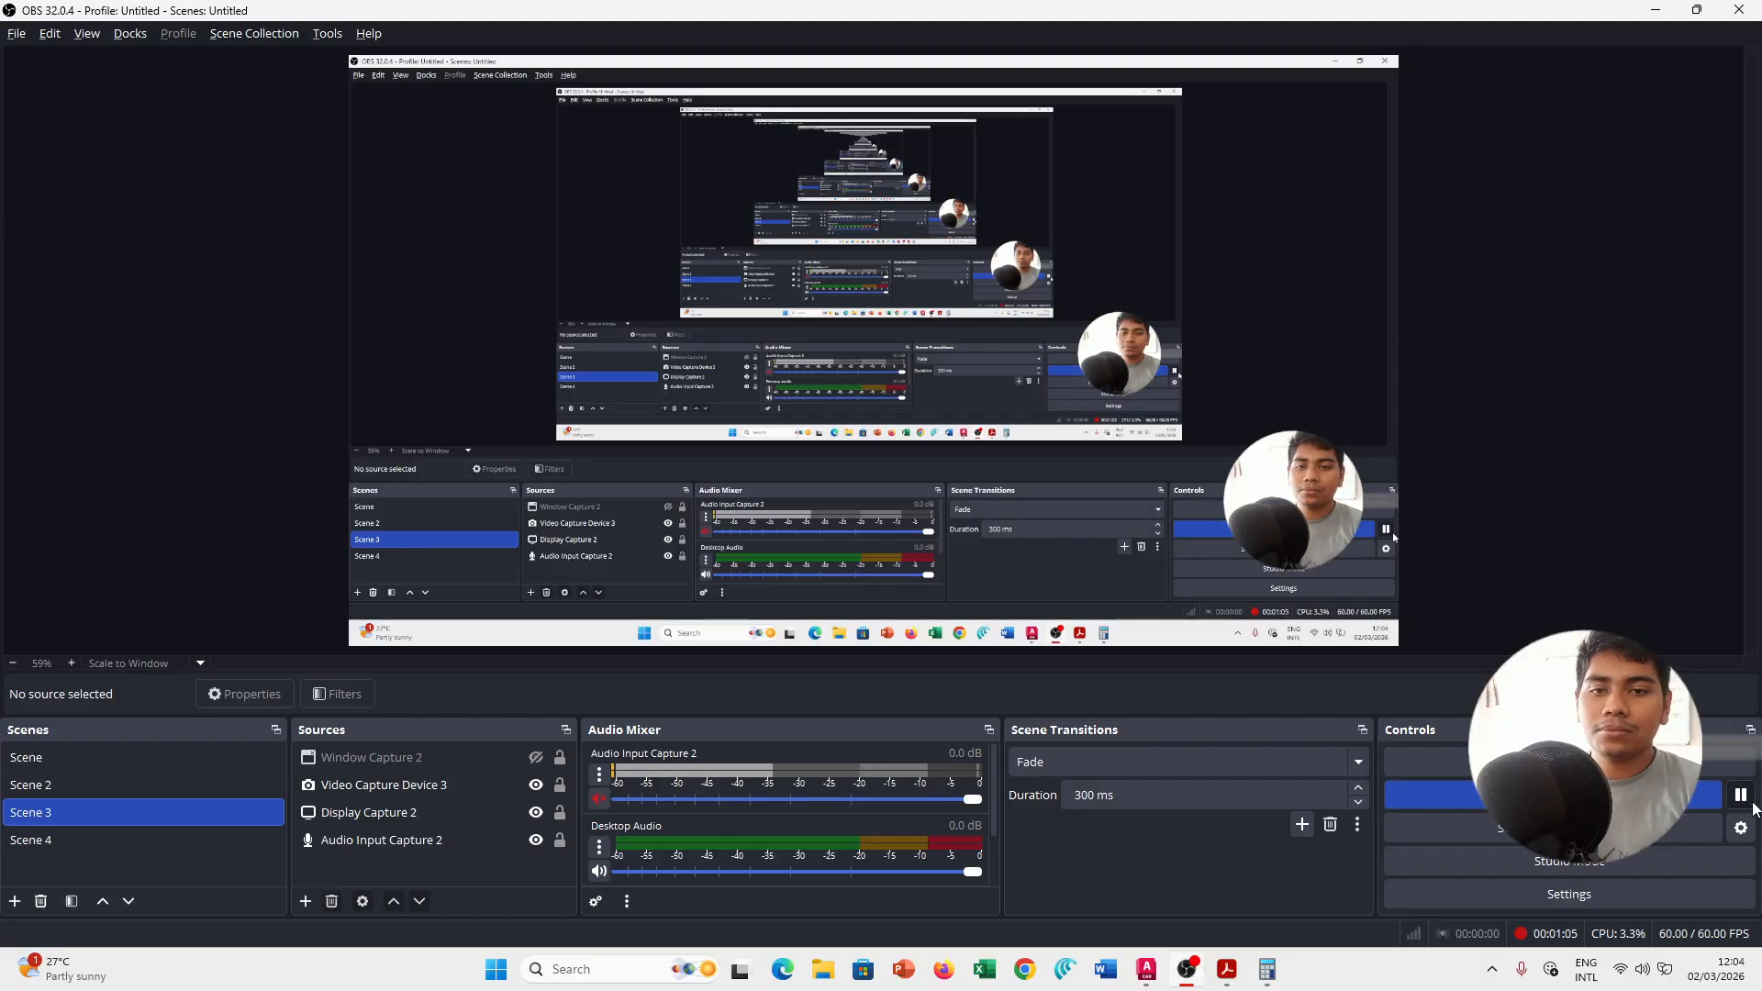
Draw a horizontal 4-unit line as the profile's bottom edge in the empty area beside the framed figure.
{"action": "key", "text": "alt+Tab"}
{"action": "mouse_move", "coordinate": [954, 640]}
{"action": "middle_mouse_down"}
{"action": "mouse_move", "coordinate": [848, 581]}
{"action": "mouse_move", "coordinate": [661, 570]}
{"action": "middle_mouse_up"}
{"action": "left_click", "coordinate": [21, 71]}
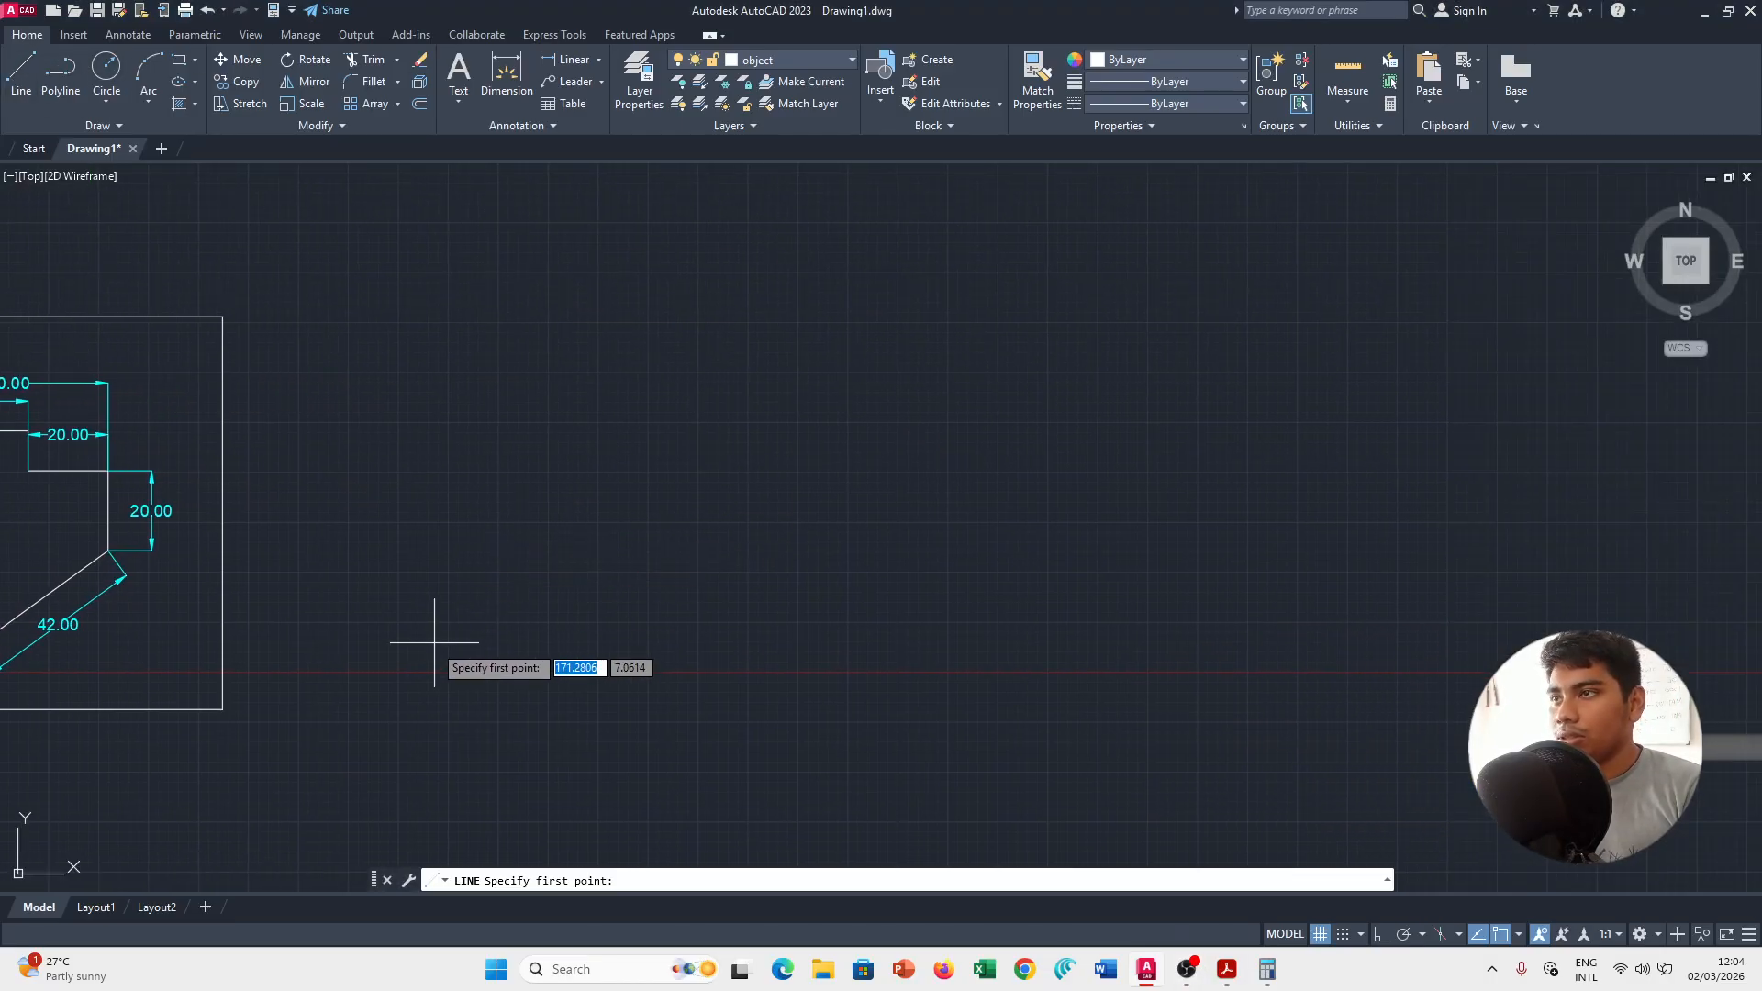
{"action": "left_click", "coordinate": [392, 647]}
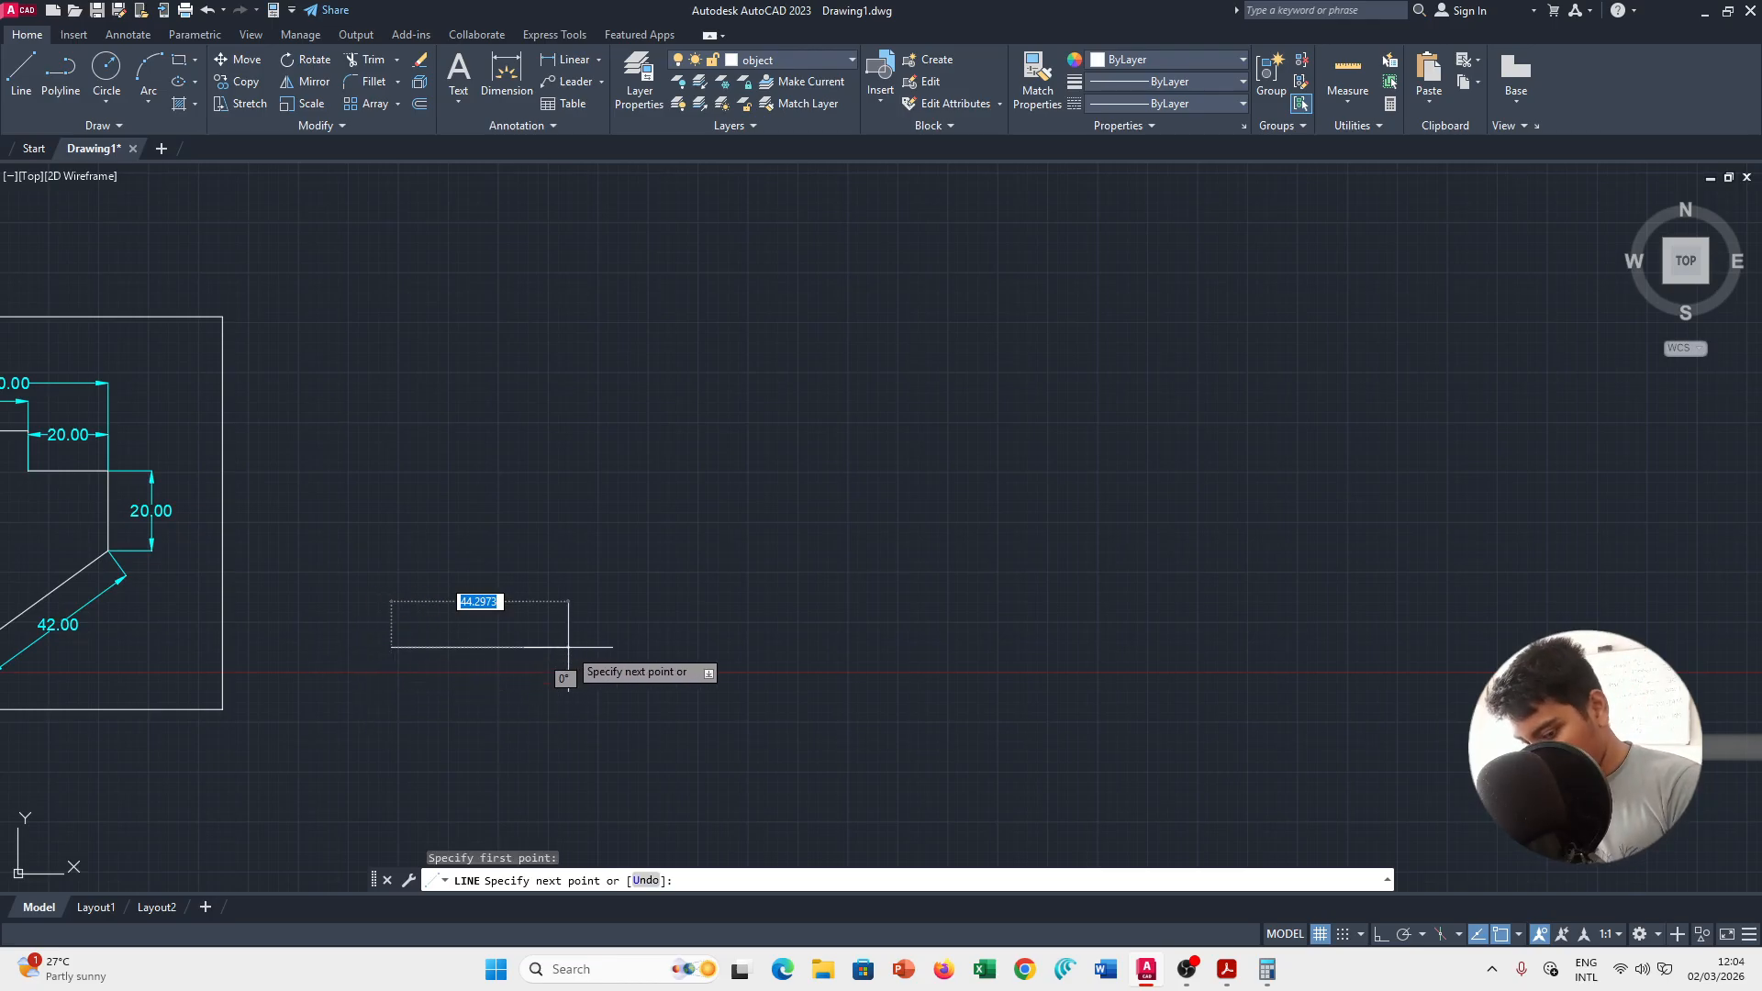
{"action": "type", "text": "4"}
{"action": "key", "text": "Return"}
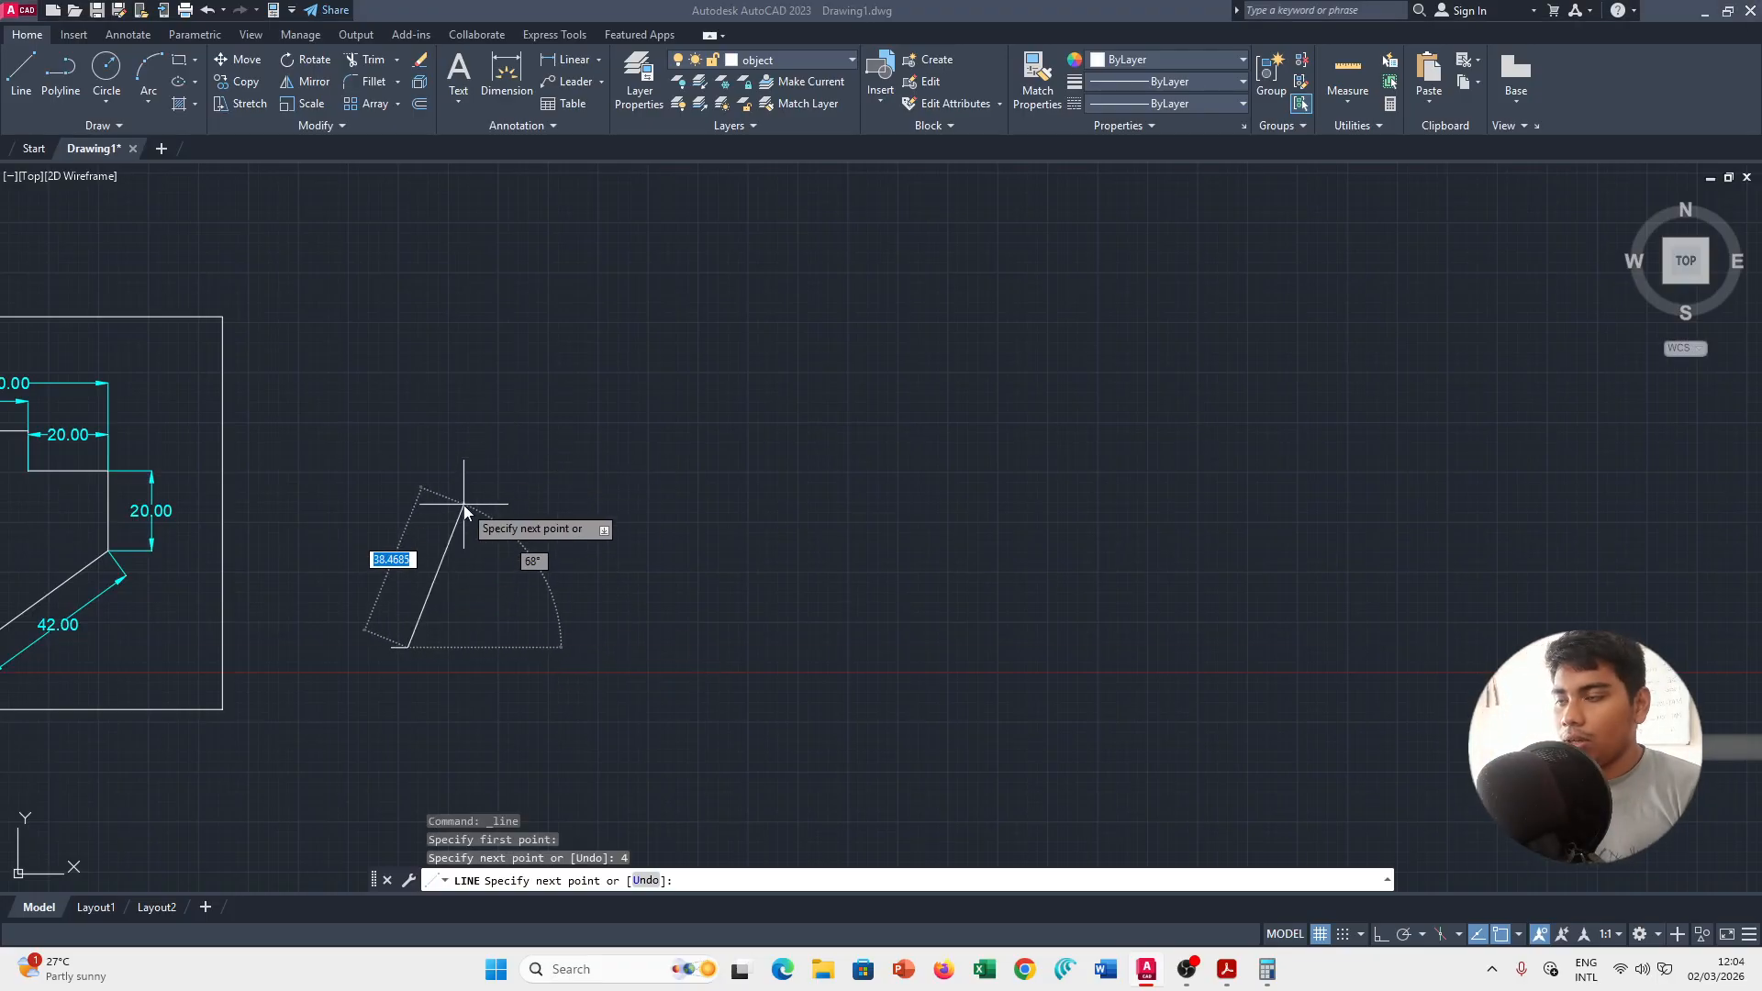
Check the profile's side height in the PDF and draw a vertical 1-unit line up from the bottom edge's left end.
{"action": "key", "text": "alt+Tab"}
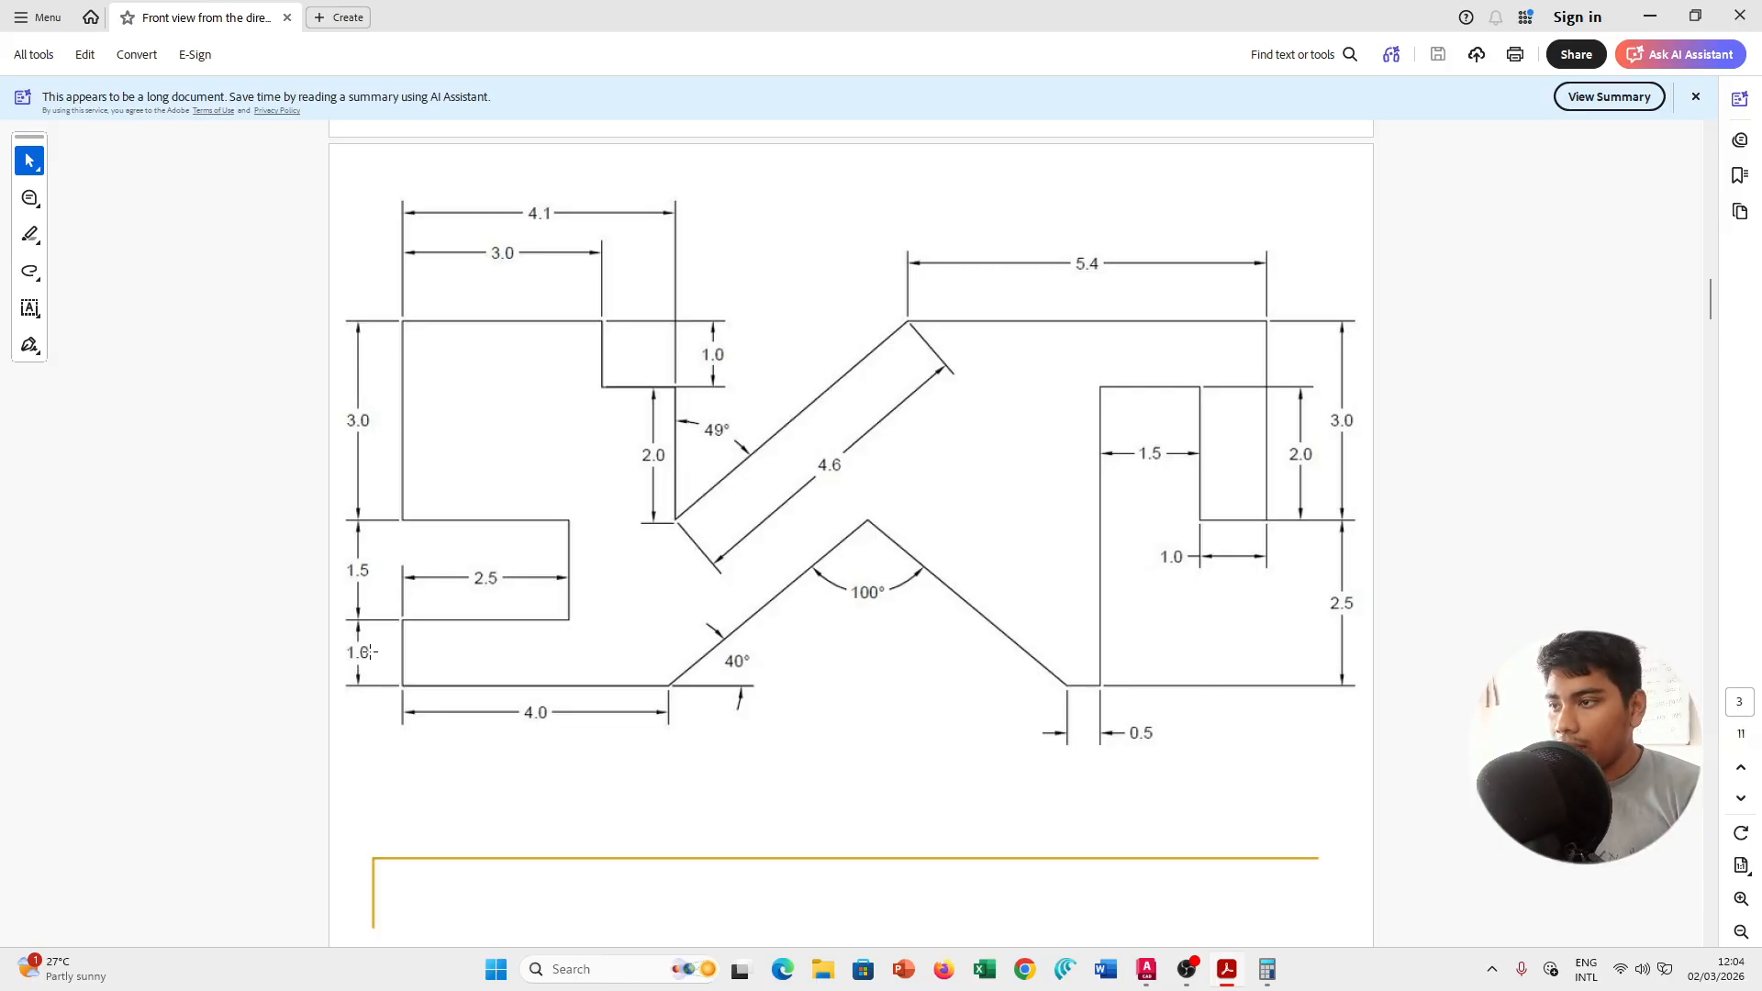
{"action": "scroll", "coordinate": [399, 664], "scroll_direction": "up", "scroll_amount": 2, "text": "ctrl"}
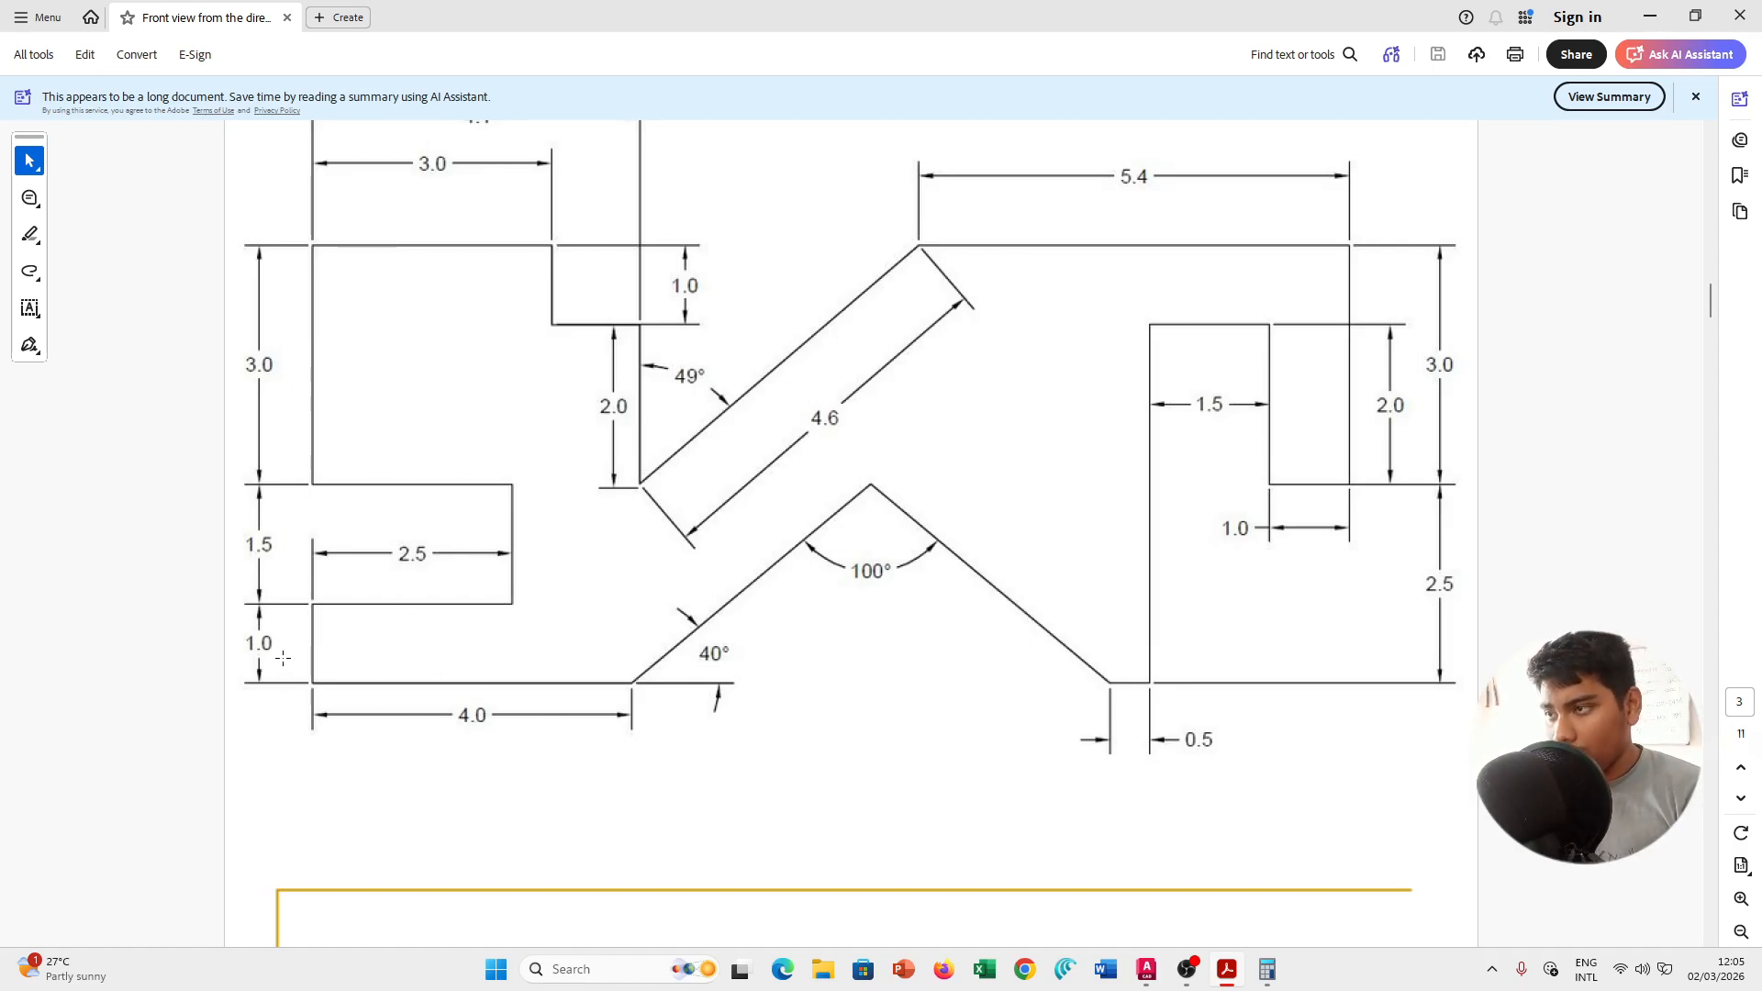
{"action": "key", "text": "alt+Tab"}
{"action": "key", "text": "Escape"}
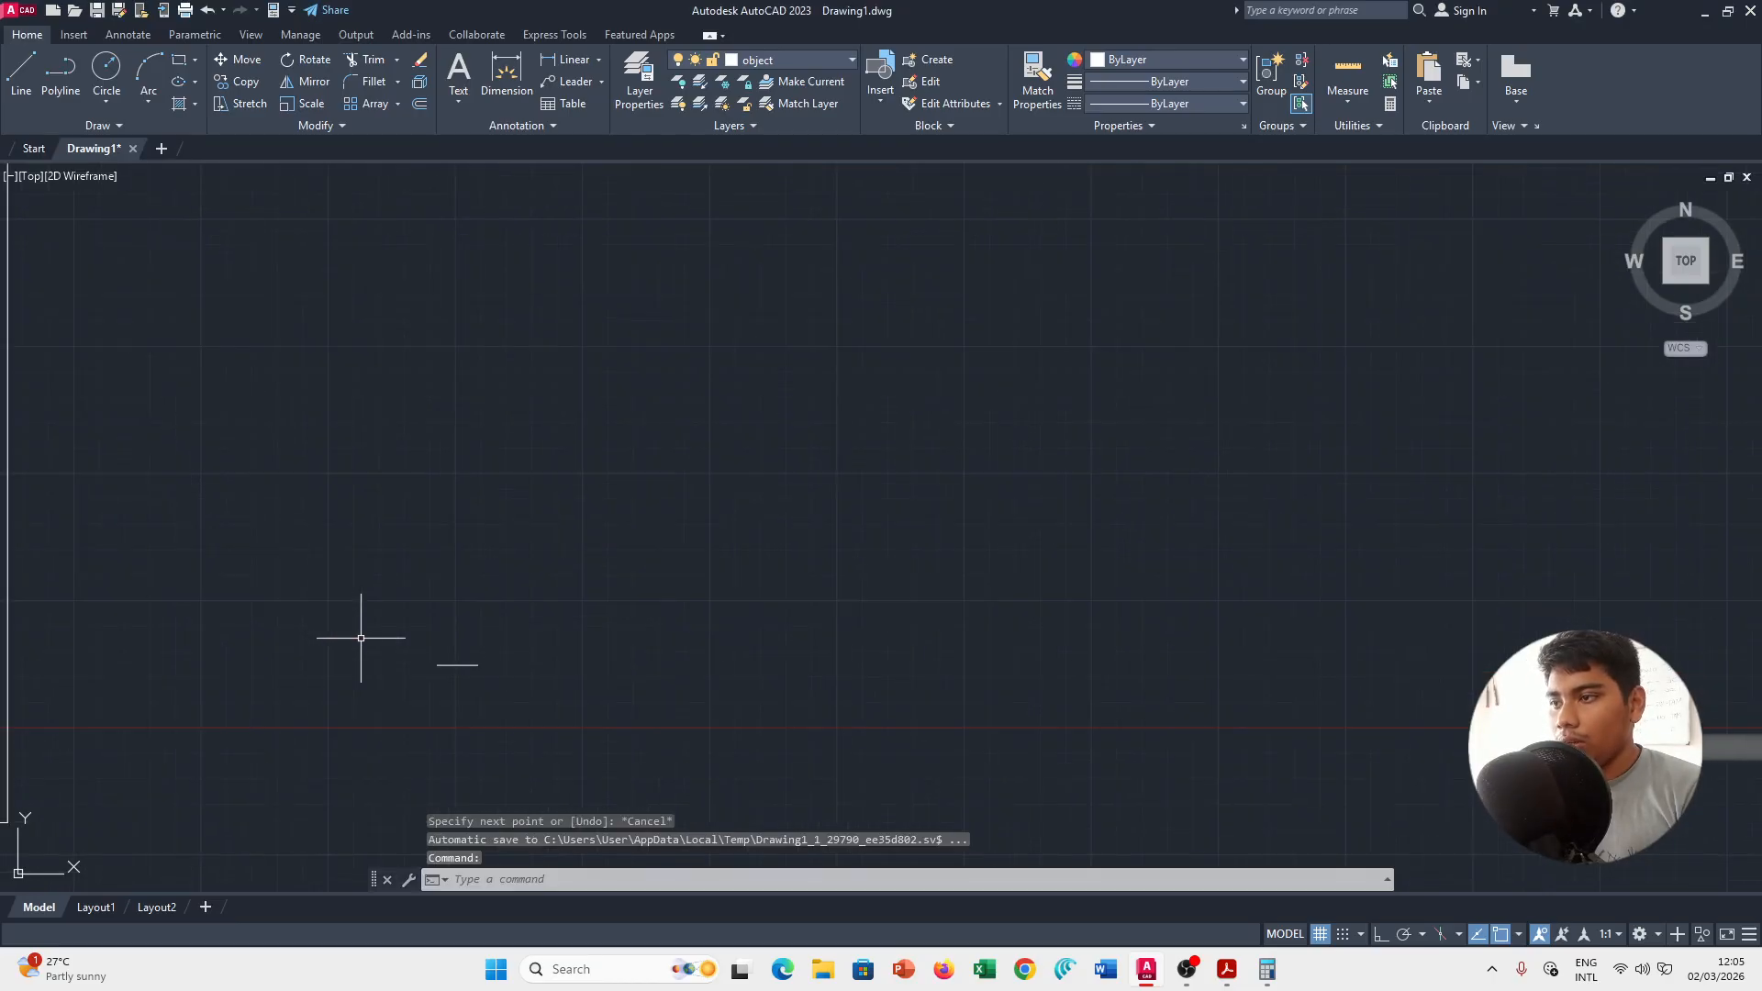
{"action": "left_click", "coordinate": [21, 72]}
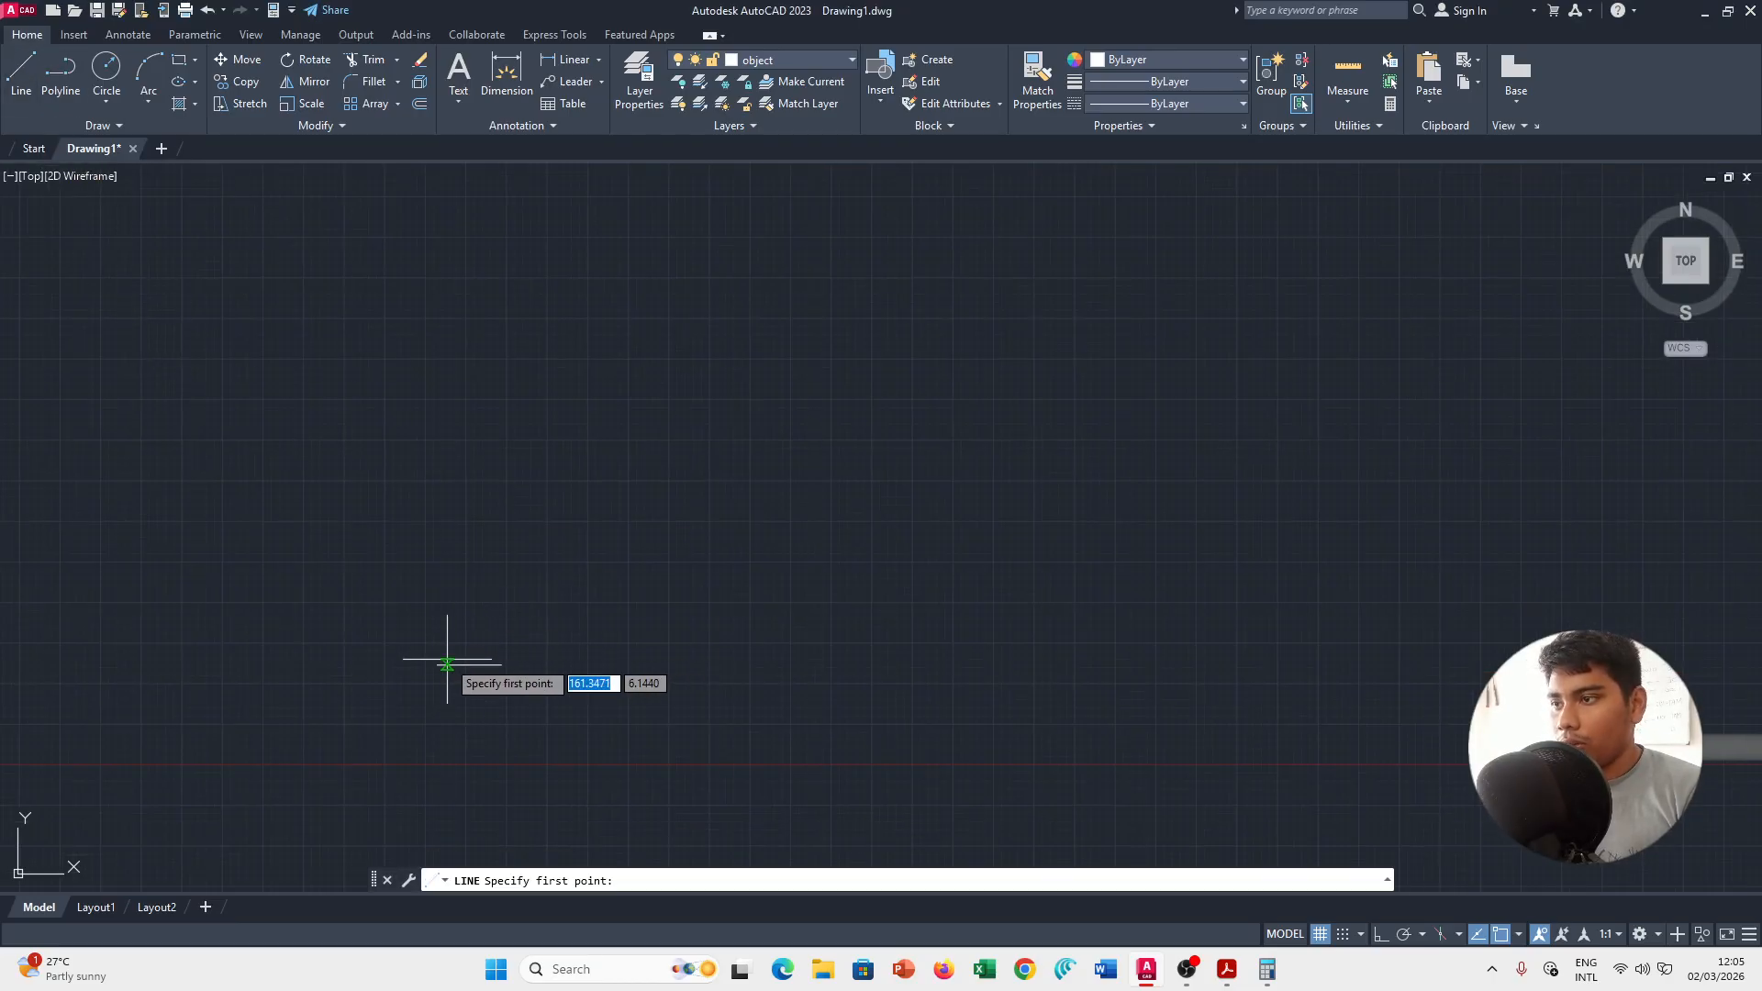
{"action": "left_click", "coordinate": [438, 665]}
{"action": "type", "text": "1"}
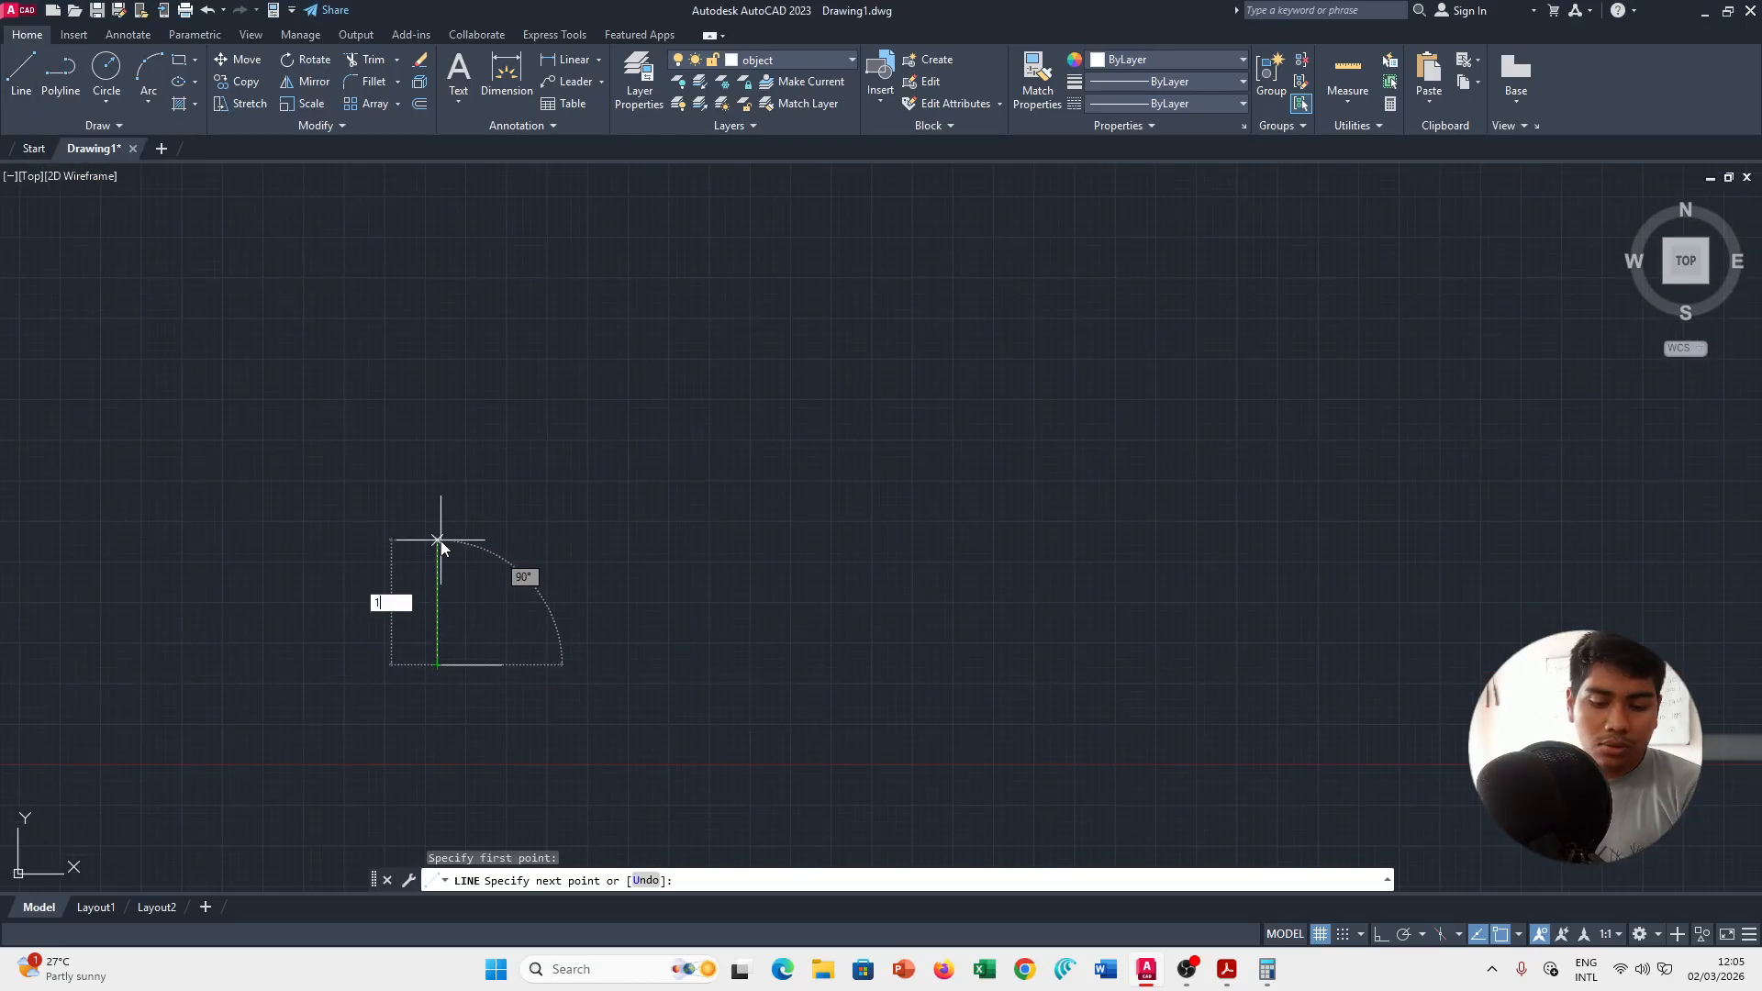
Check the notch depth in the PDF and continue from the vertical line's upper end with a 2.5-unit segment toward the right.
{"action": "key", "text": "alt+Tab"}
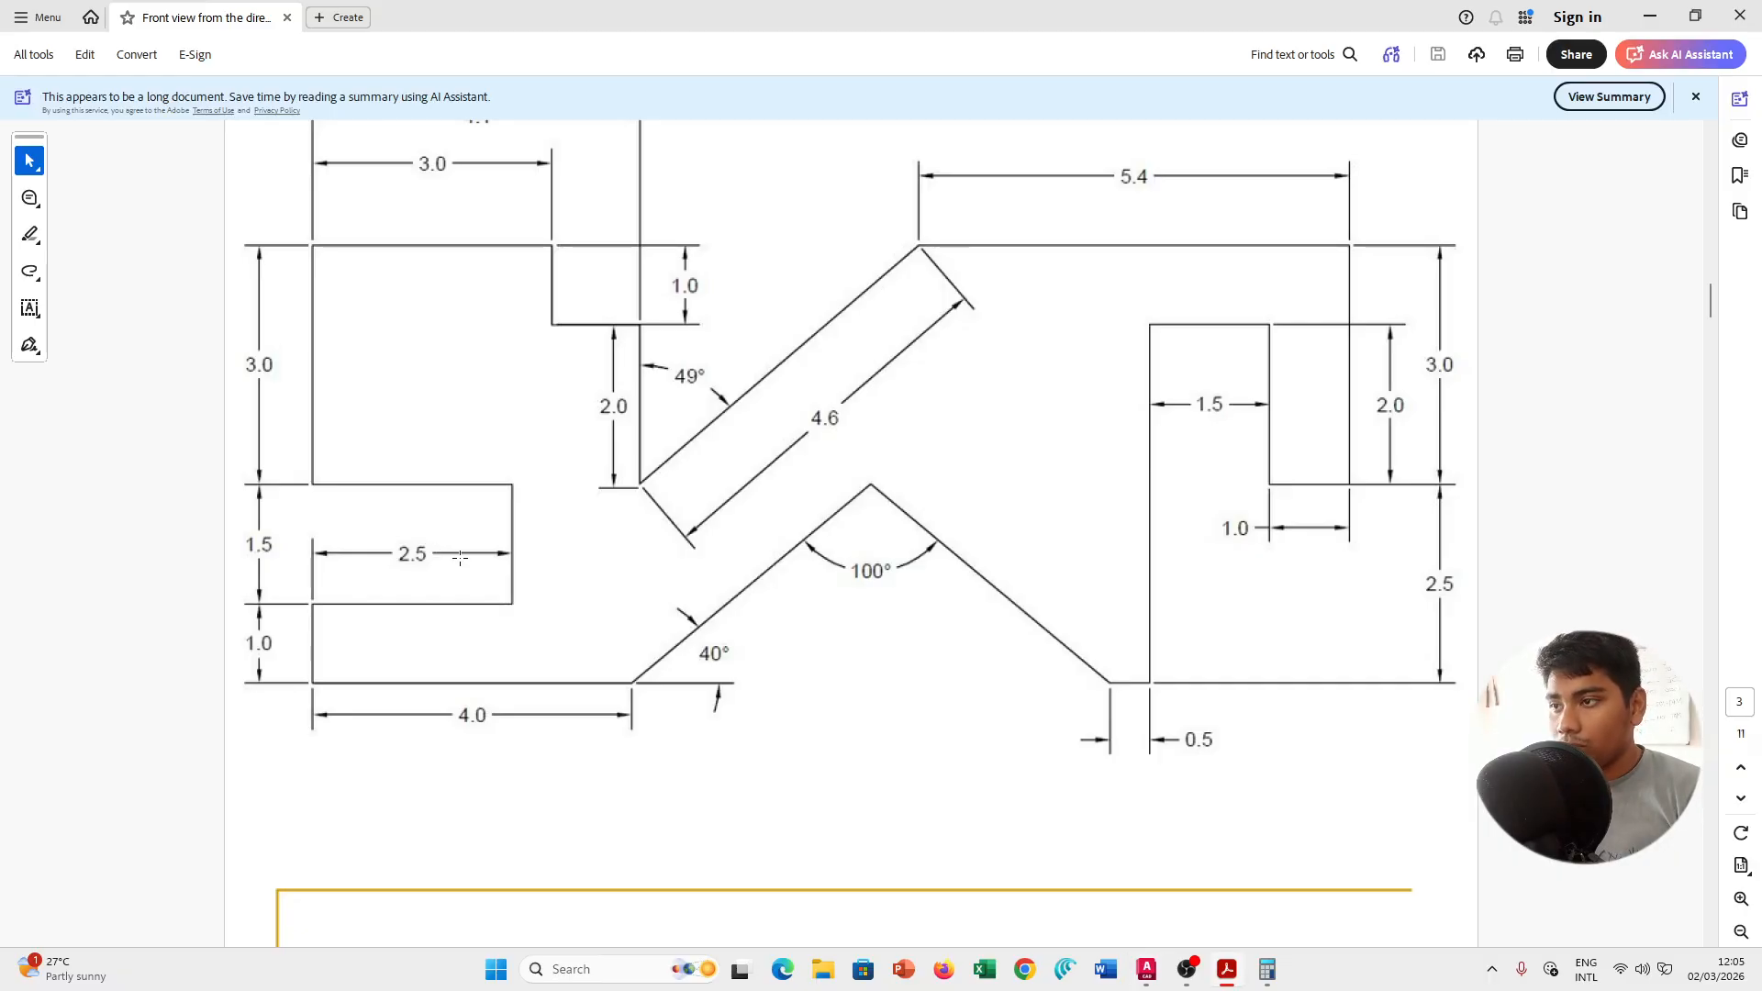
{"action": "key", "text": "alt+Tab"}
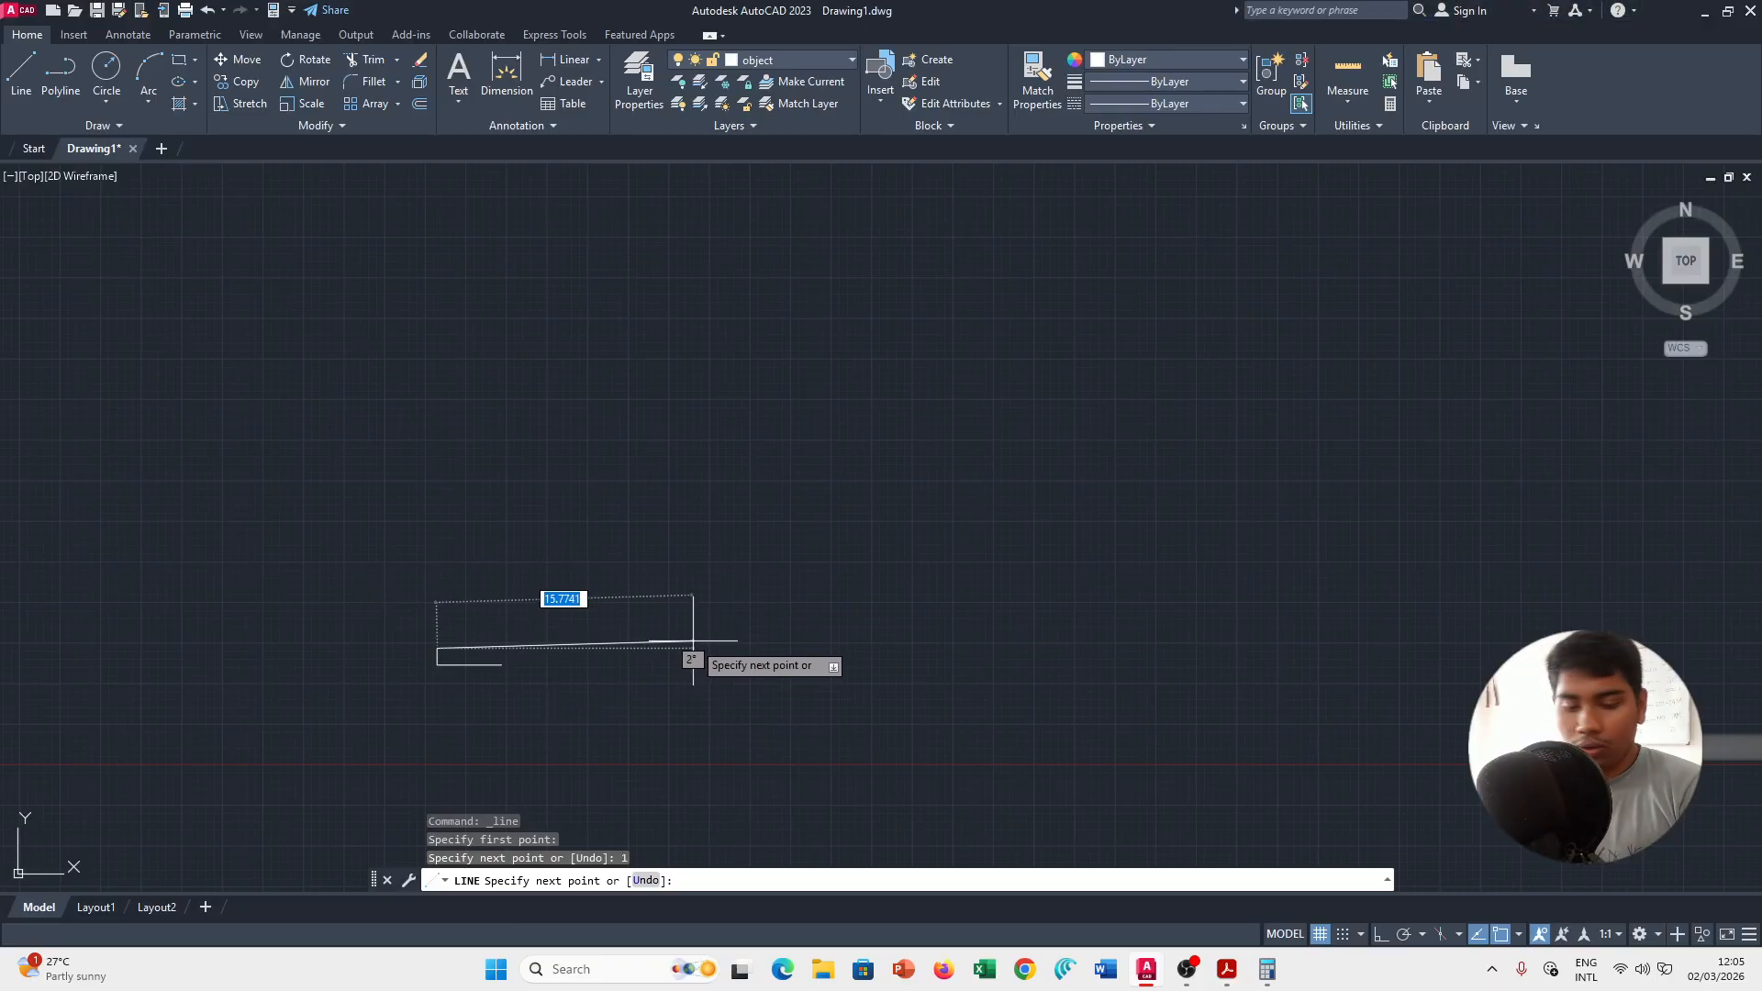
{"action": "type", "text": "2."}
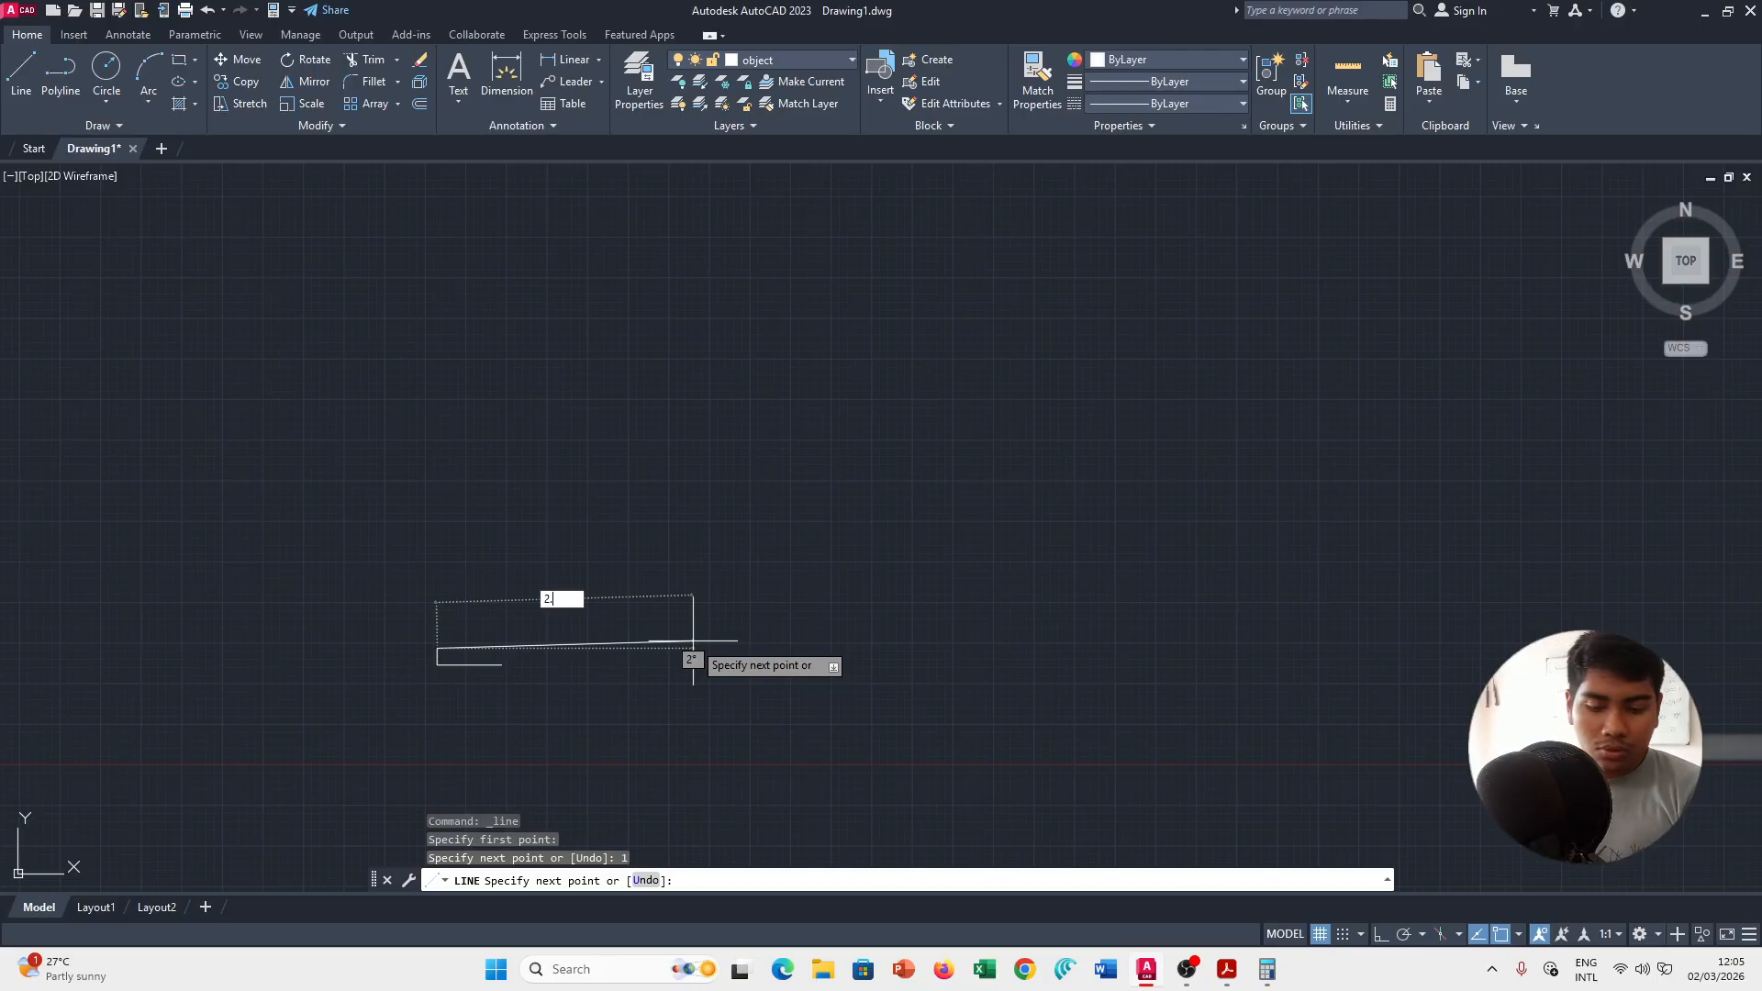
{"action": "type", "text": "45"}
{"action": "key", "text": "Return"}
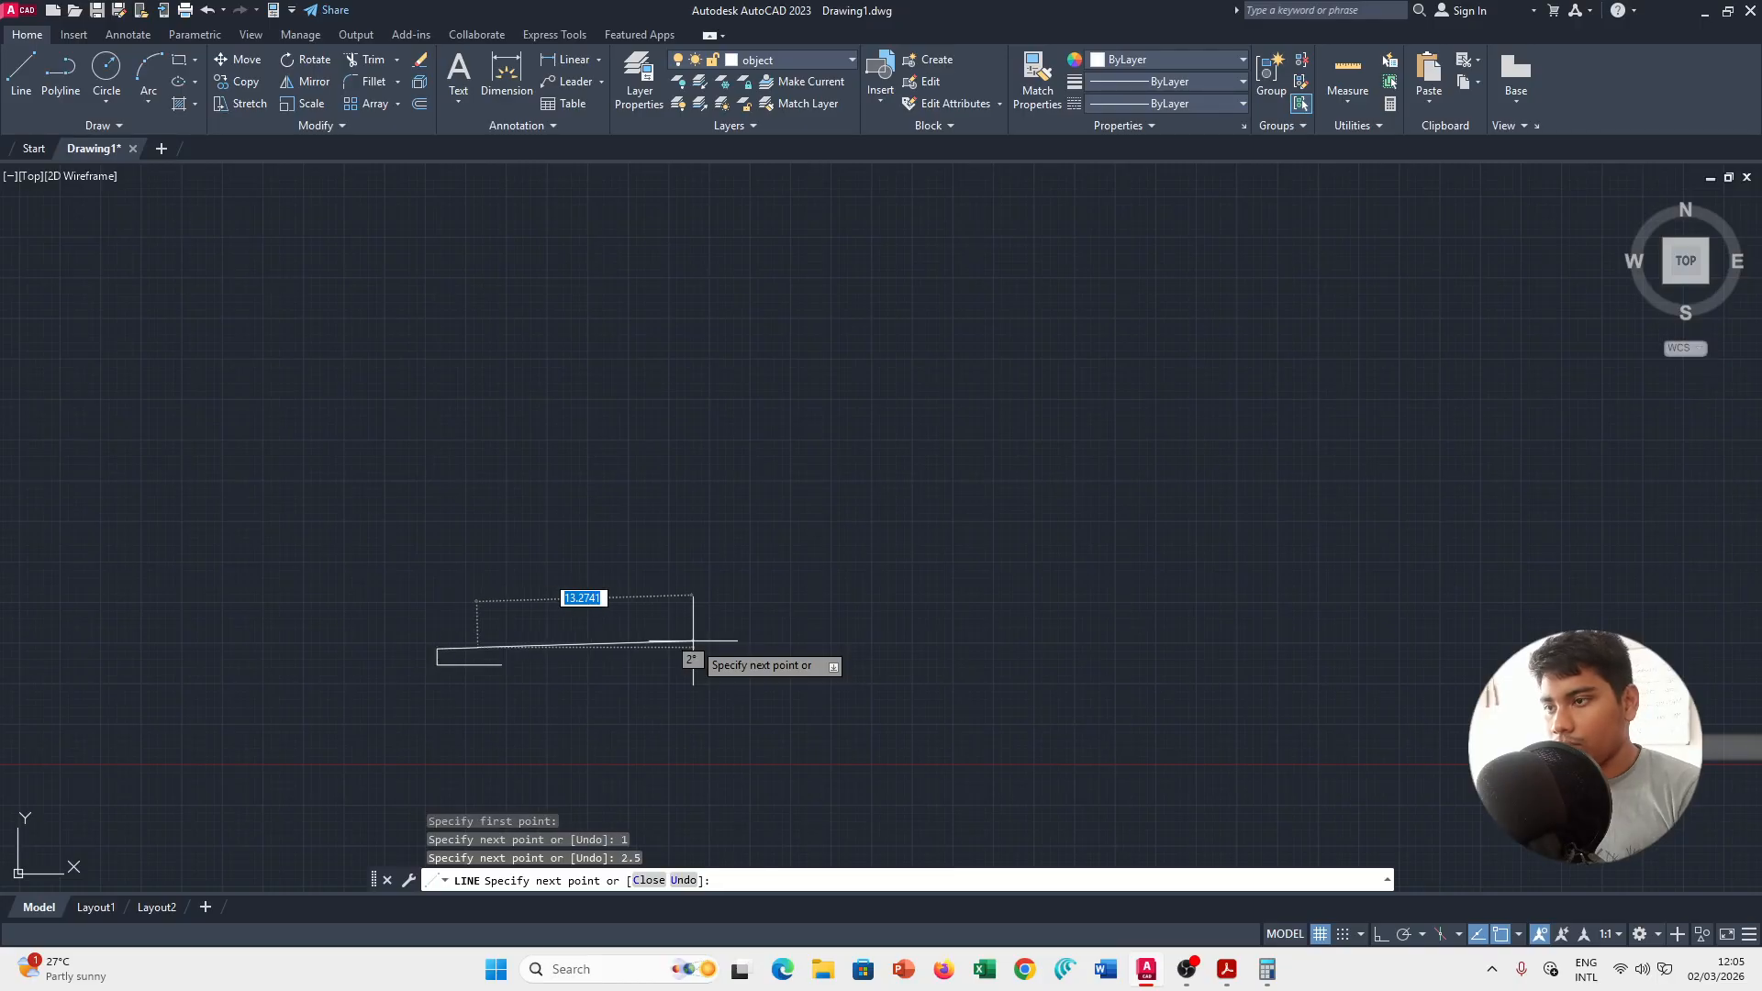
{"action": "scroll", "coordinate": [446, 673], "scroll_direction": "up", "scroll_amount": 4}
{"action": "scroll", "coordinate": [446, 673], "scroll_direction": "up", "scroll_amount": 6}
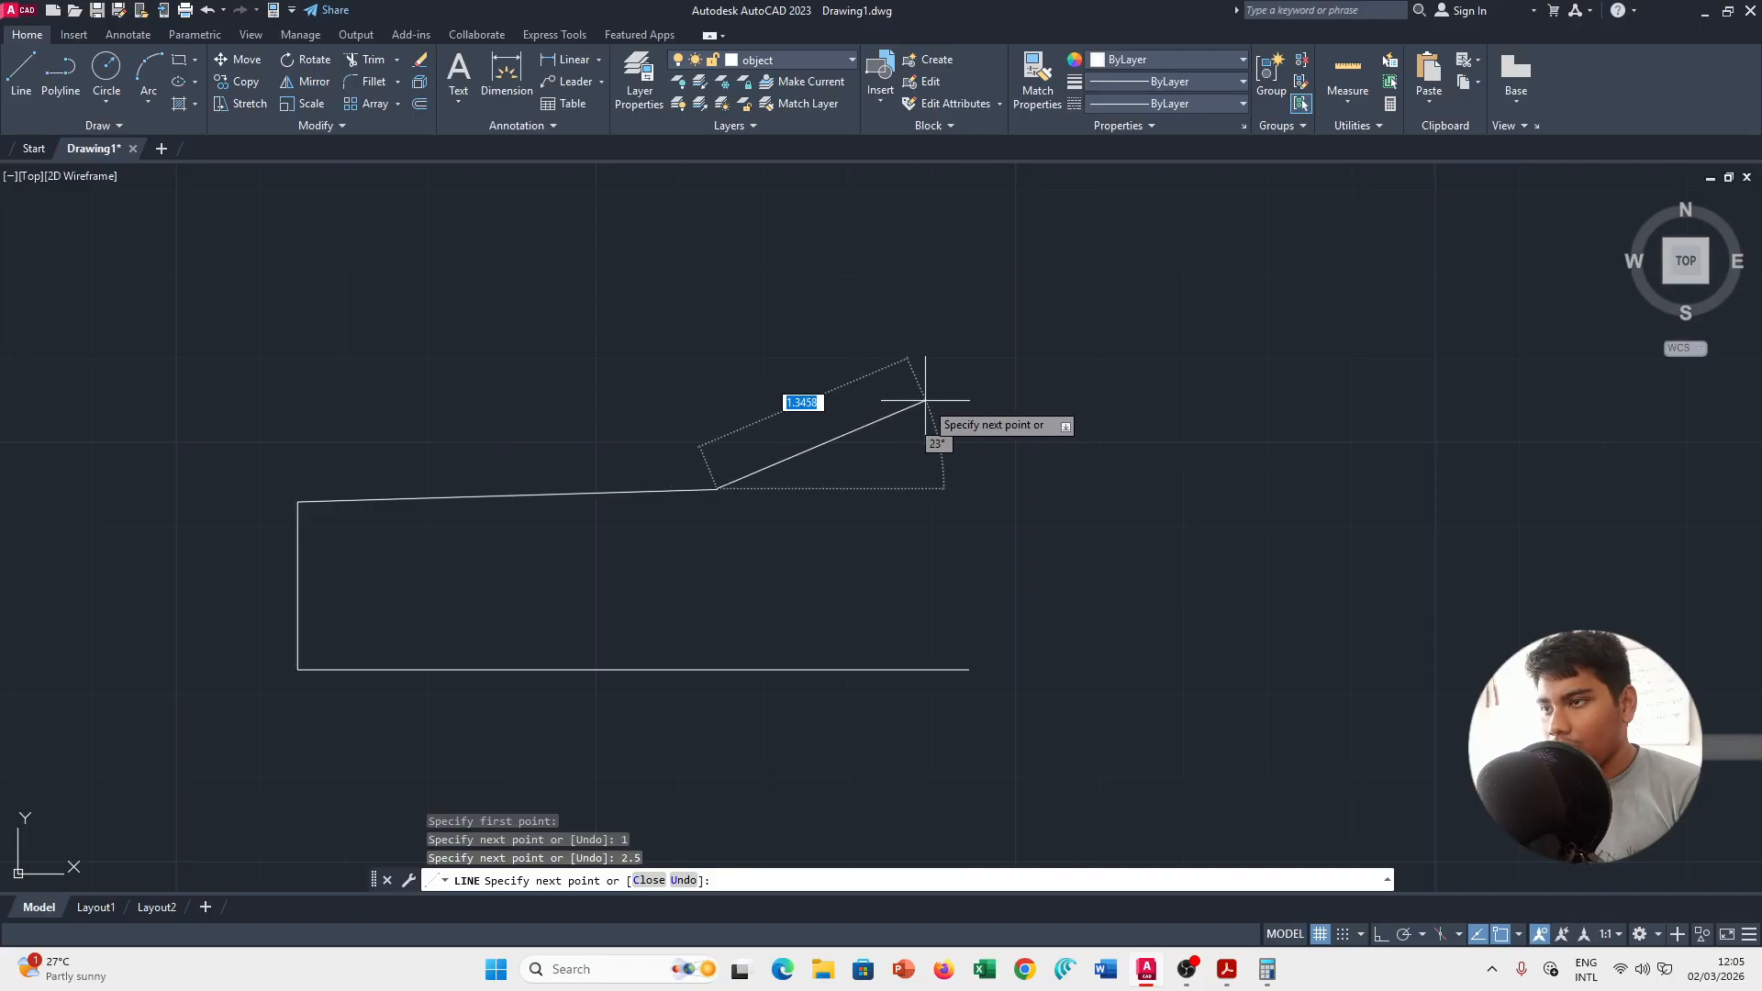
Undo the 1-unit and 2.5-unit segments and erase the remaining 4-unit bottom line.
{"action": "key", "text": "Escape"}
{"action": "key", "text": "ctrl+z"}
{"action": "scroll", "coordinate": [407, 691], "scroll_direction": "up", "scroll_amount": 4}
{"action": "middle_click_drag", "start_coordinate": [322, 728], "coordinate": [532, 637]}
{"action": "scroll", "coordinate": [533, 633], "scroll_direction": "up", "scroll_amount": 4}
{"action": "scroll", "coordinate": [532, 634], "scroll_direction": "down", "scroll_amount": 2}
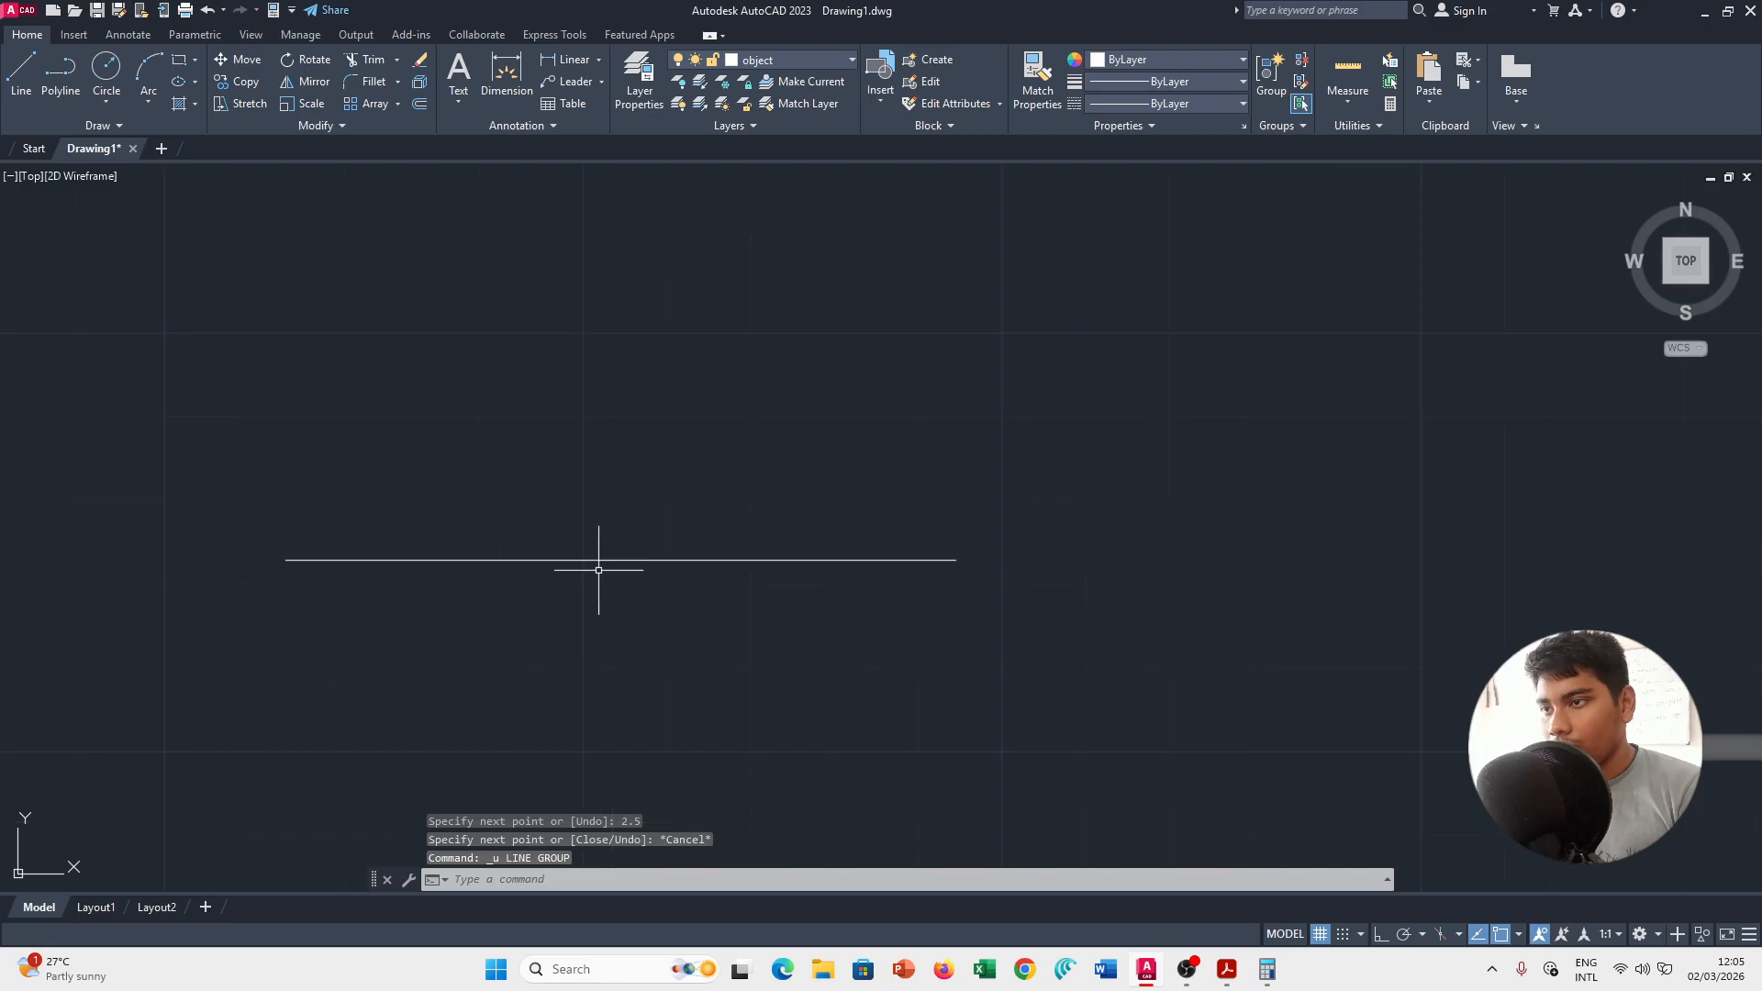
{"action": "left_click", "coordinate": [621, 560]}
{"action": "key", "text": "Delete"}
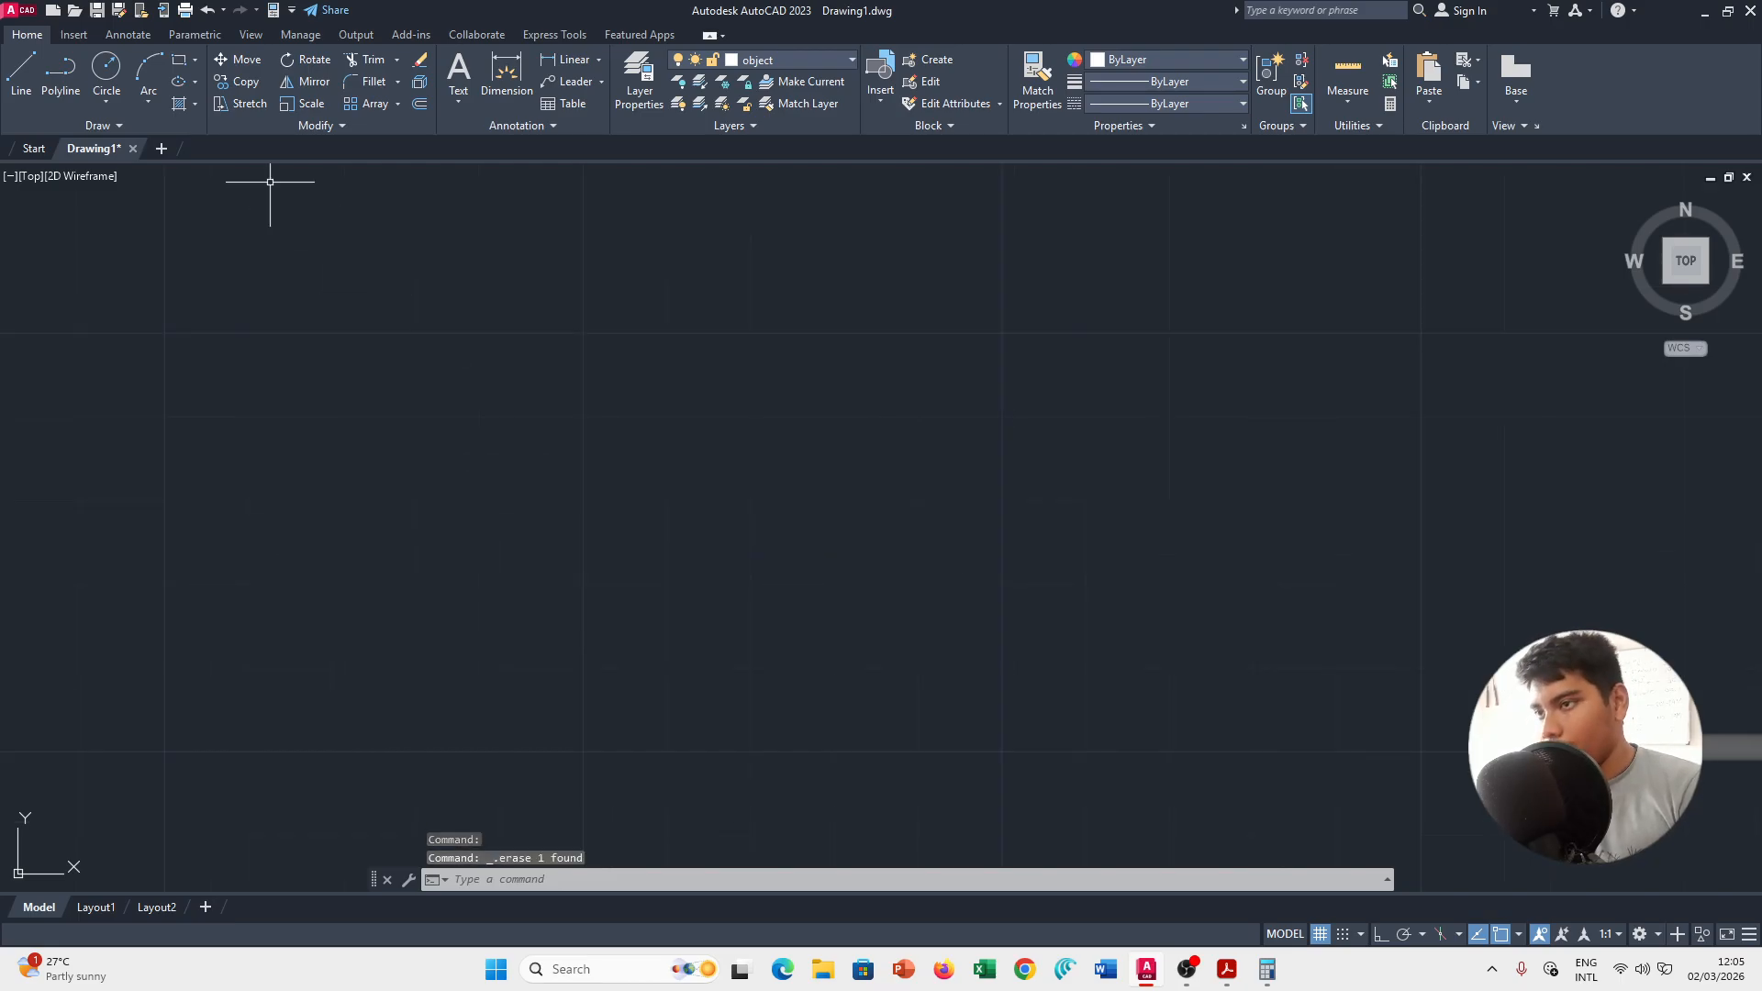
Recheck the profile's dimensions in the PDF and turn on Ortho mode for drawing straight lines.
{"action": "left_click", "coordinate": [20, 73]}
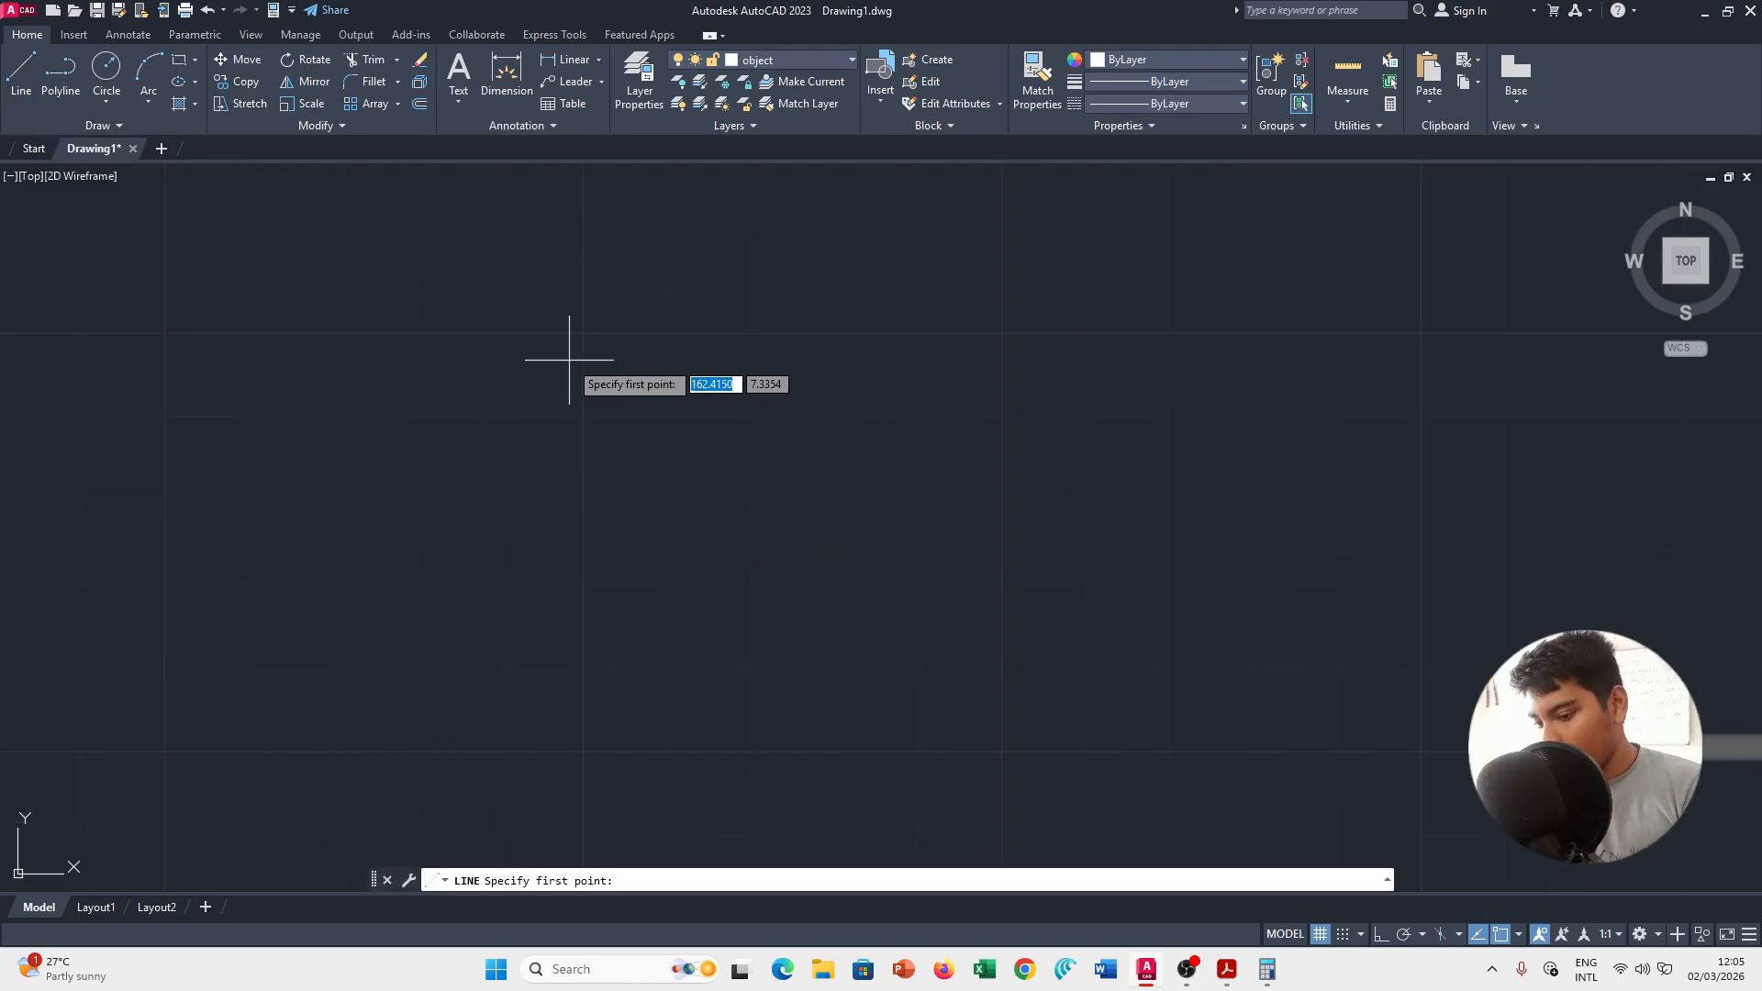
{"action": "key", "text": "alt+Tab"}
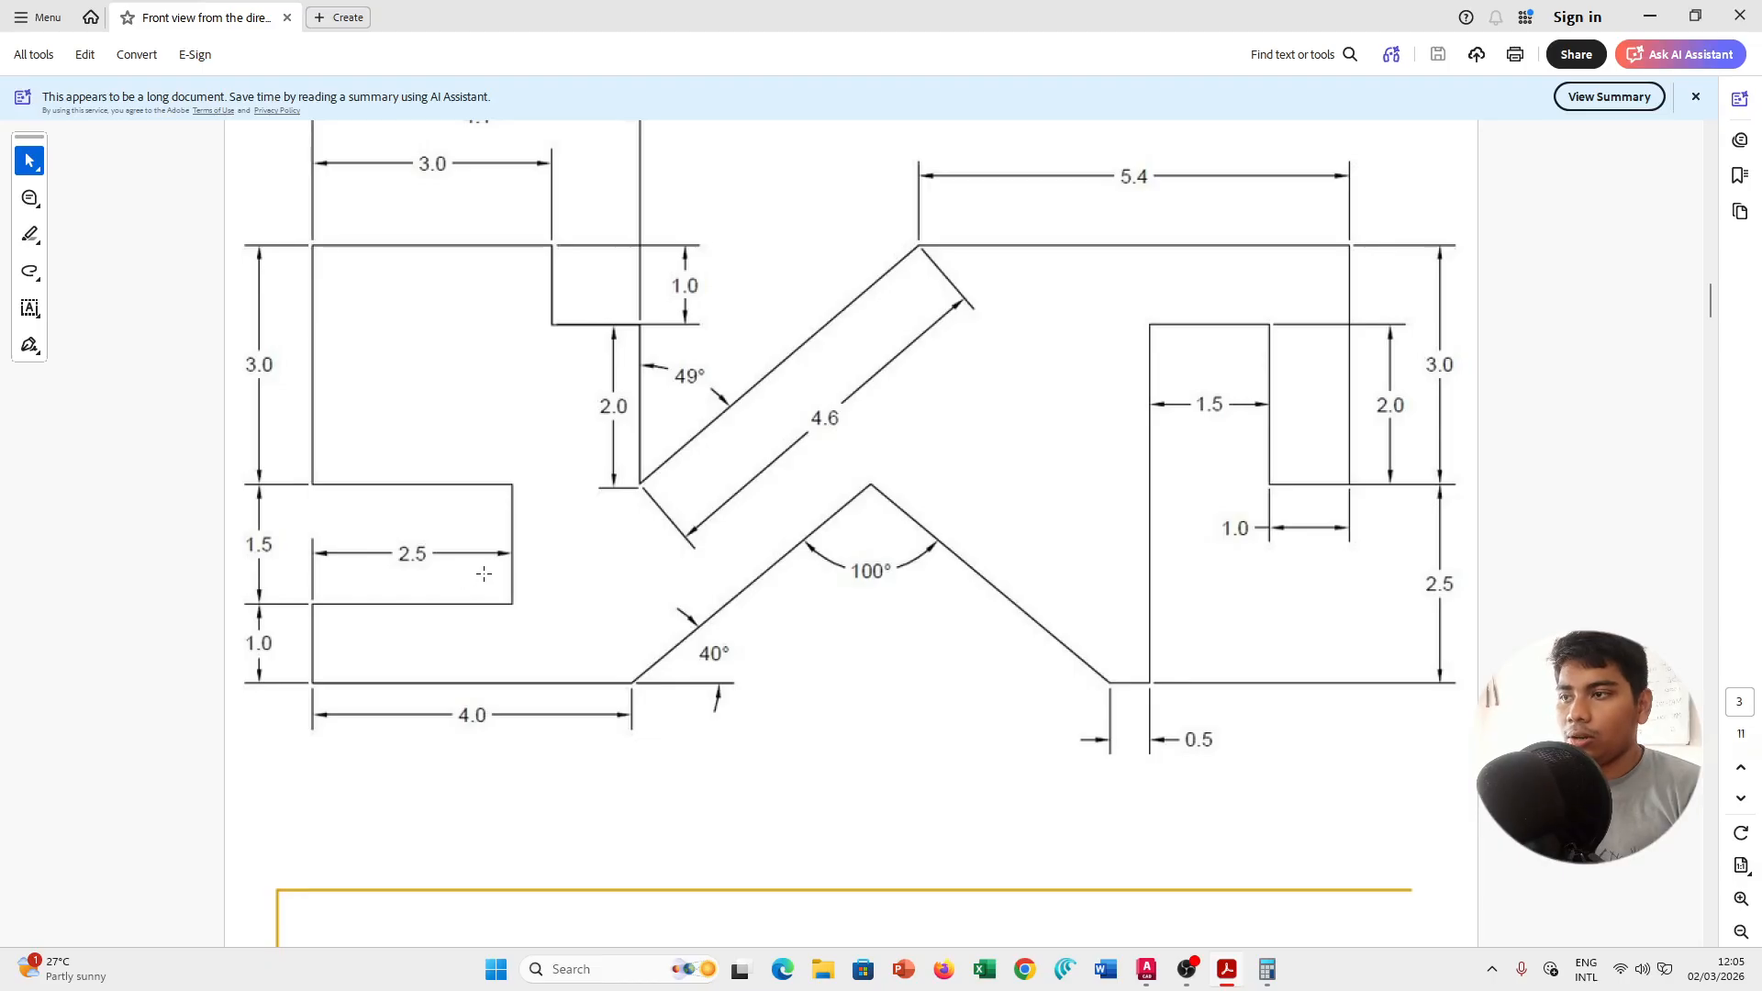
{"action": "key", "text": "alt+Tab"}
{"action": "key", "text": "F8"}
{"action": "left_click", "coordinate": [421, 587]}
{"action": "key", "text": "Escape"}
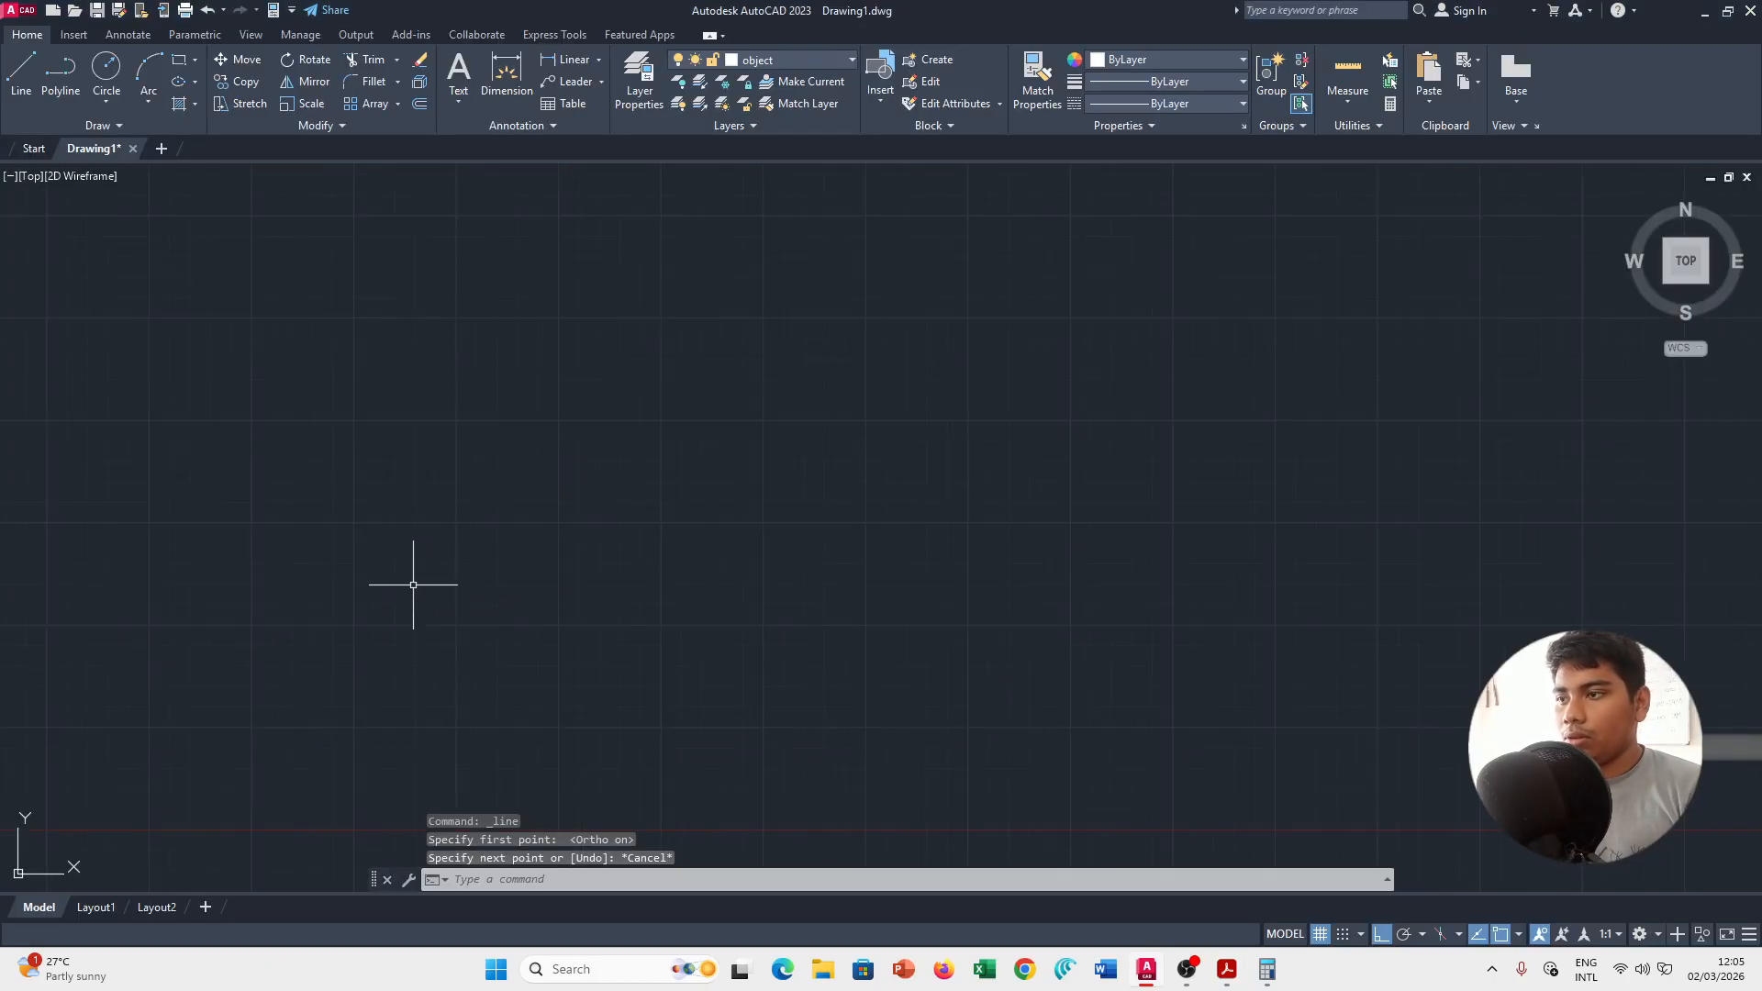
Draw the profile's 4-unit horizontal bottom edge in the empty area to the right of the existing drawing.
{"action": "scroll", "coordinate": [406, 583], "scroll_direction": "down", "scroll_amount": 2}
{"action": "mouse_move", "coordinate": [291, 567]}
{"action": "middle_mouse_down"}
{"action": "mouse_move", "coordinate": [436, 478]}
{"action": "mouse_move", "coordinate": [444, 523]}
{"action": "middle_mouse_up"}
{"action": "scroll", "coordinate": [562, 495], "scroll_direction": "up", "scroll_amount": 3}
{"action": "left_click", "coordinate": [11, 69]}
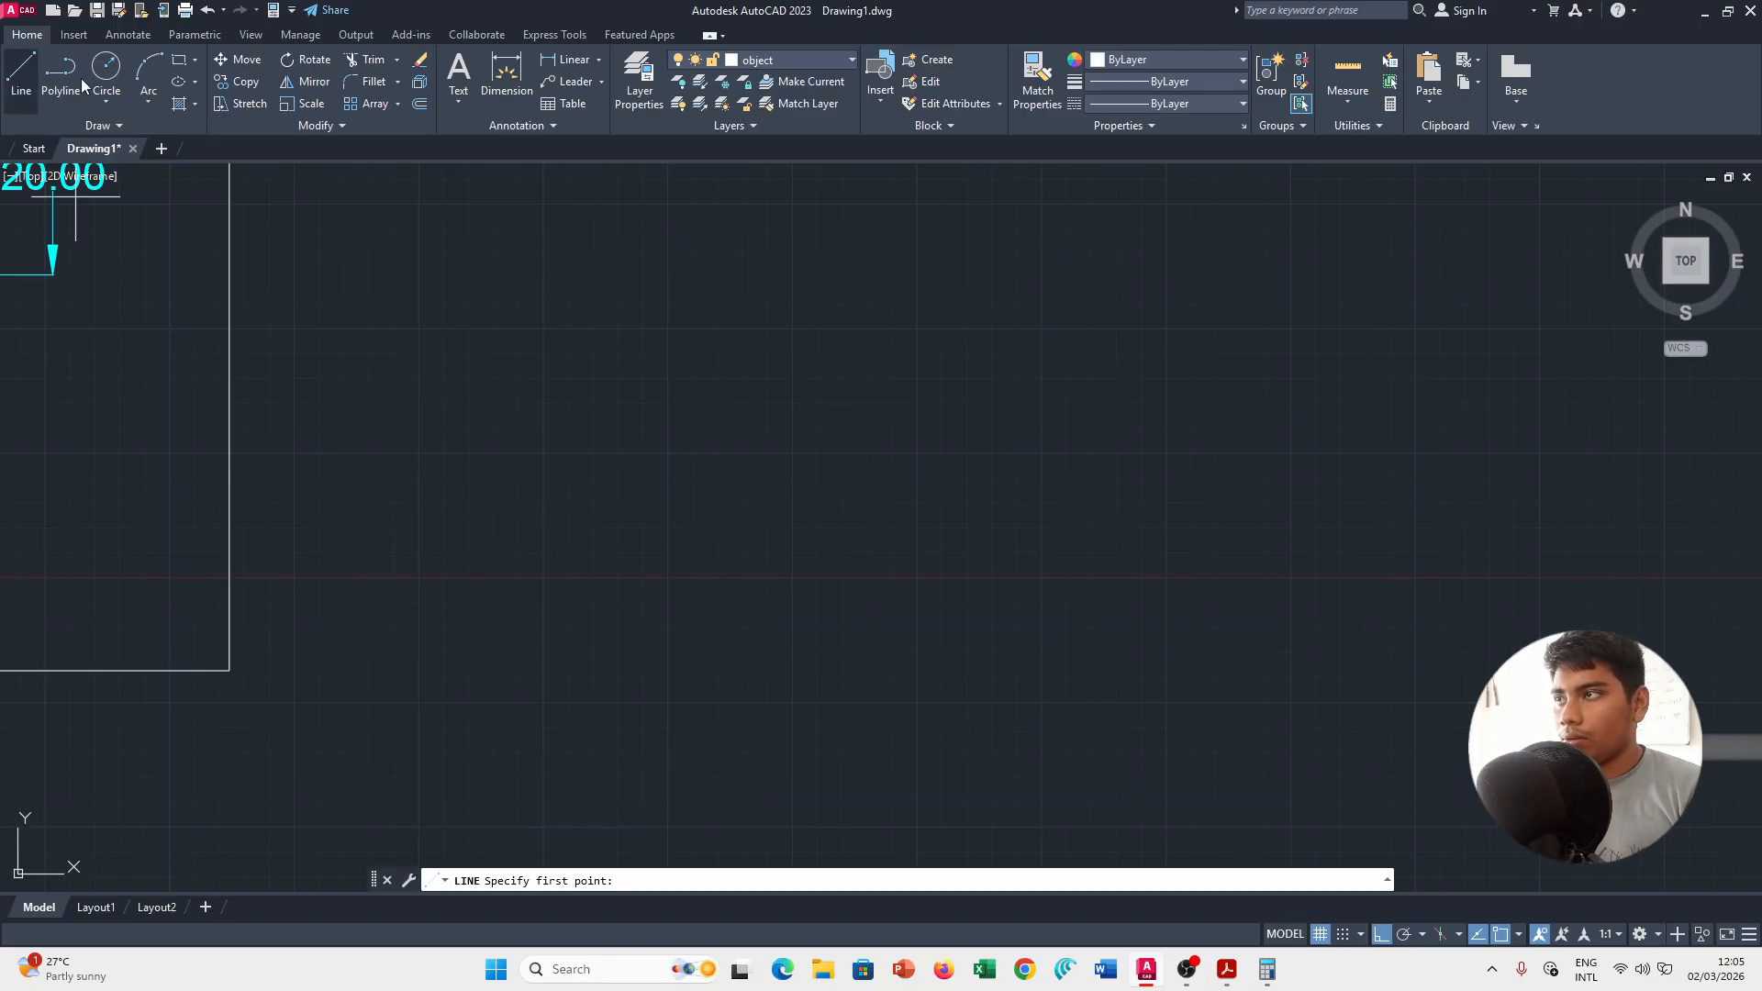
{"action": "left_click", "coordinate": [408, 573]}
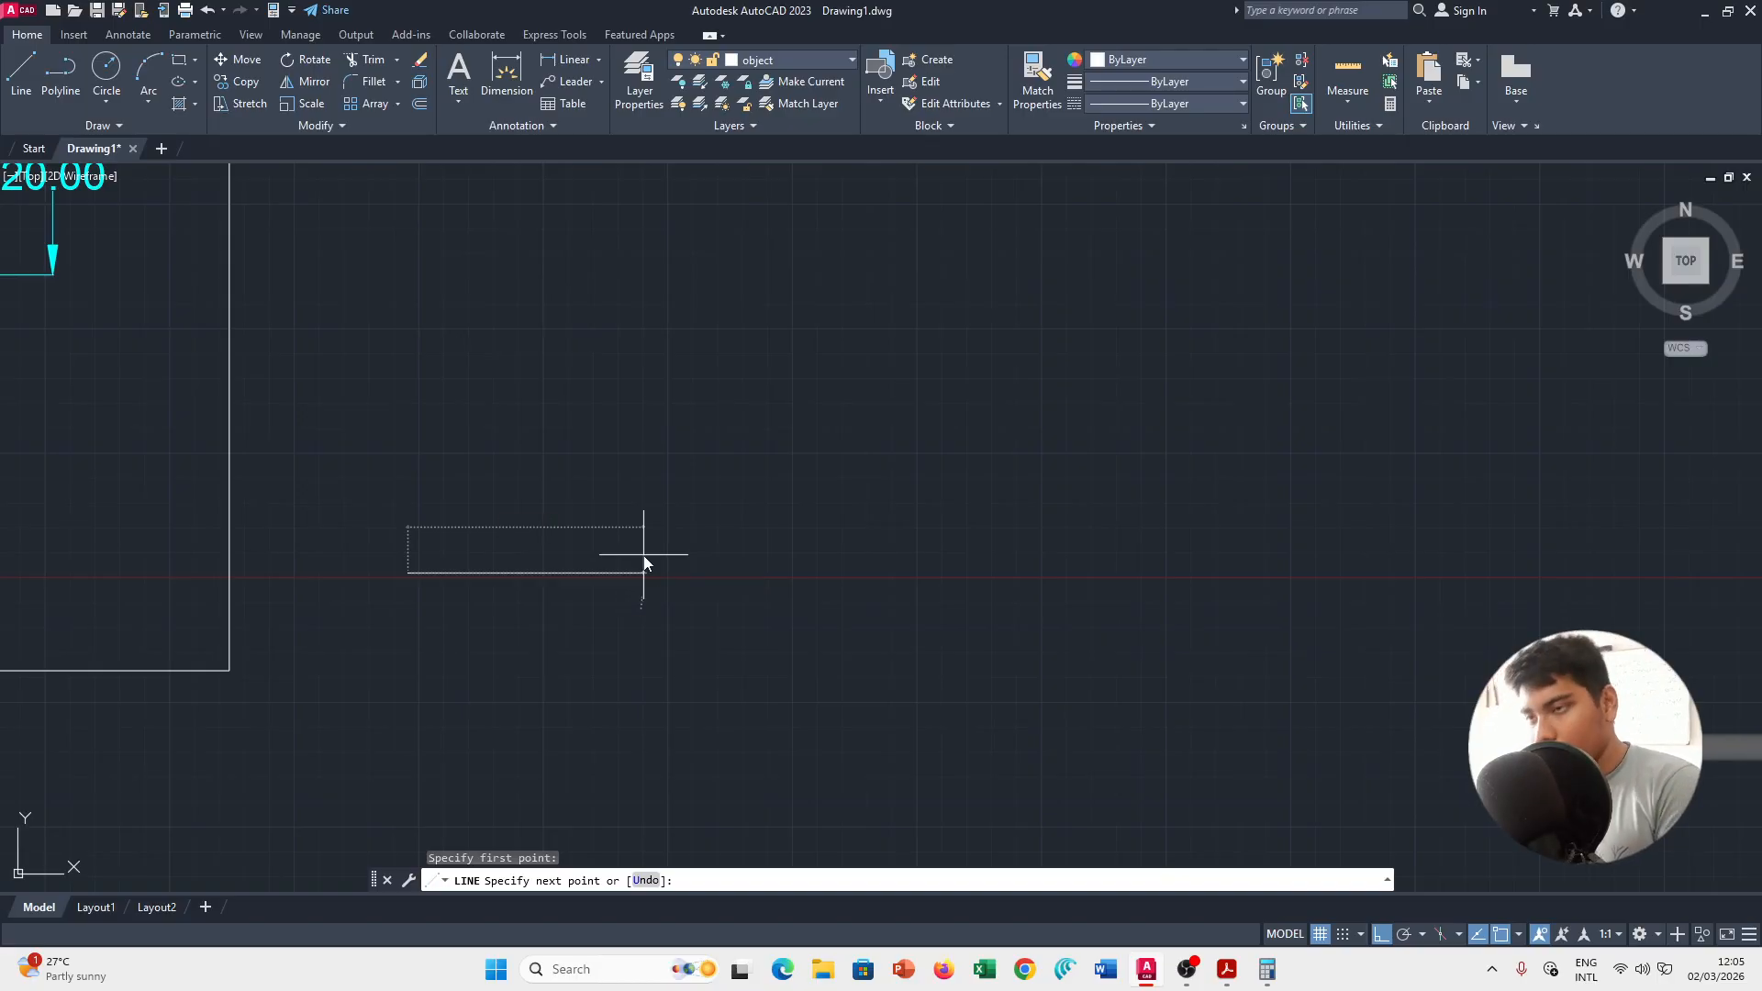
{"action": "key", "text": "Return"}
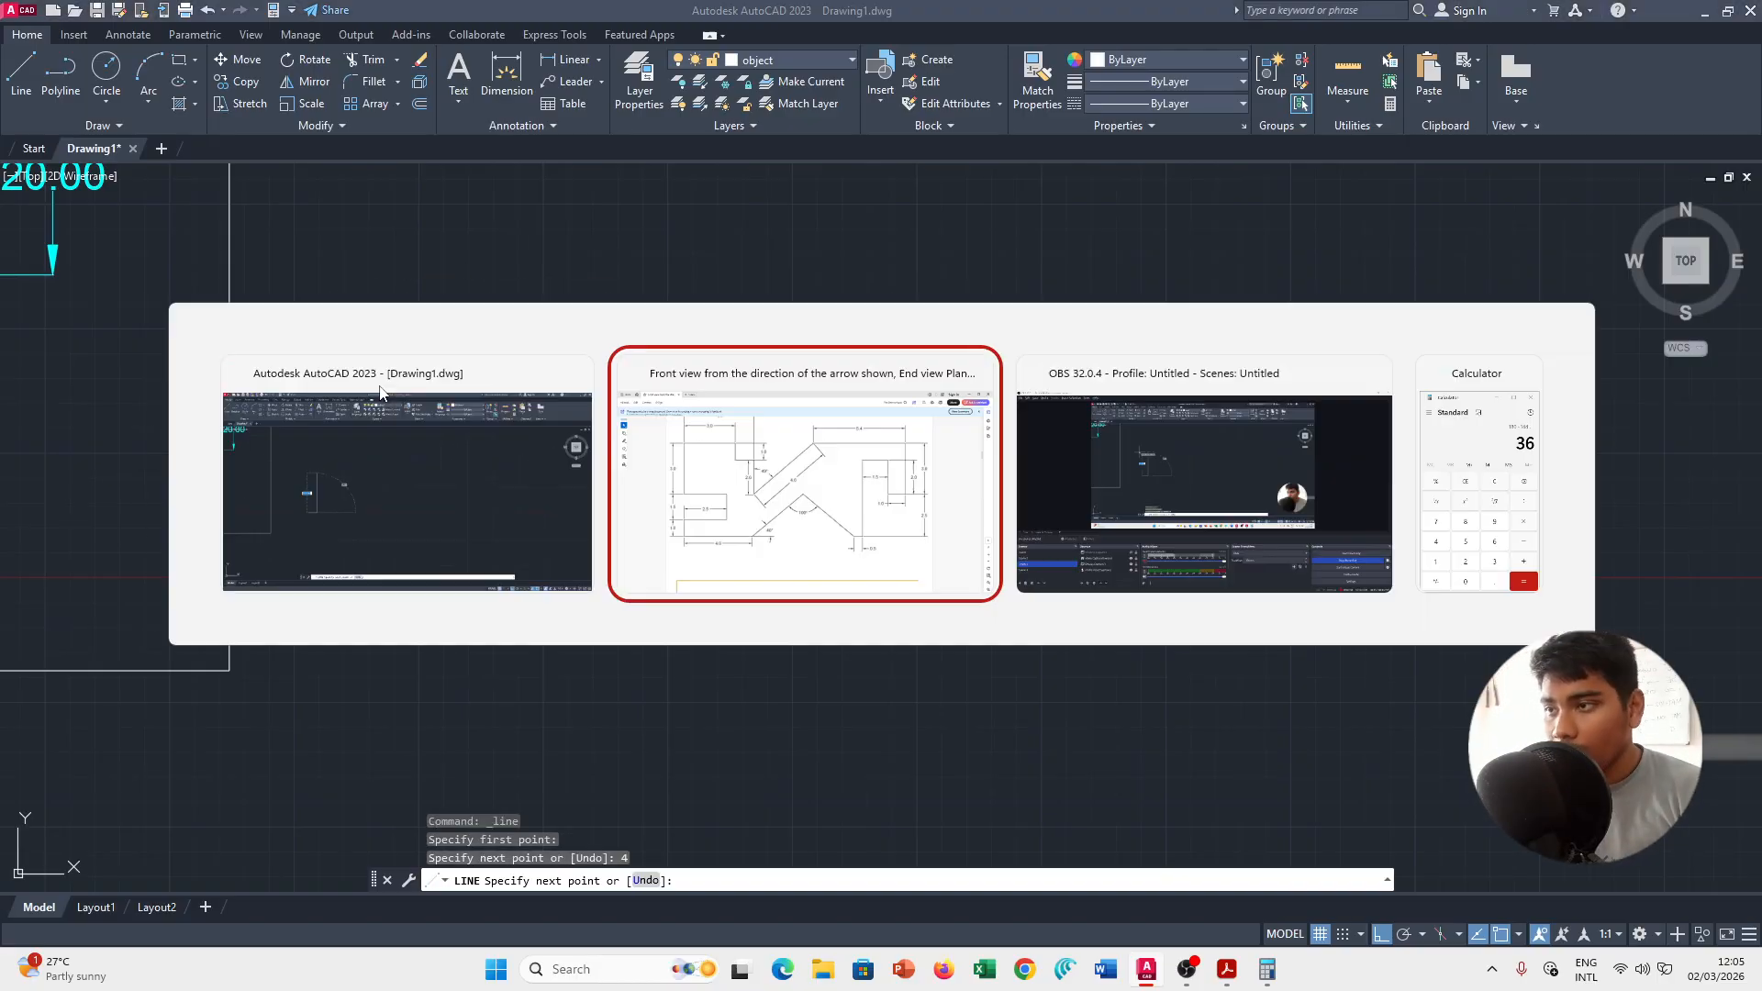
{"action": "key", "text": "Escape"}
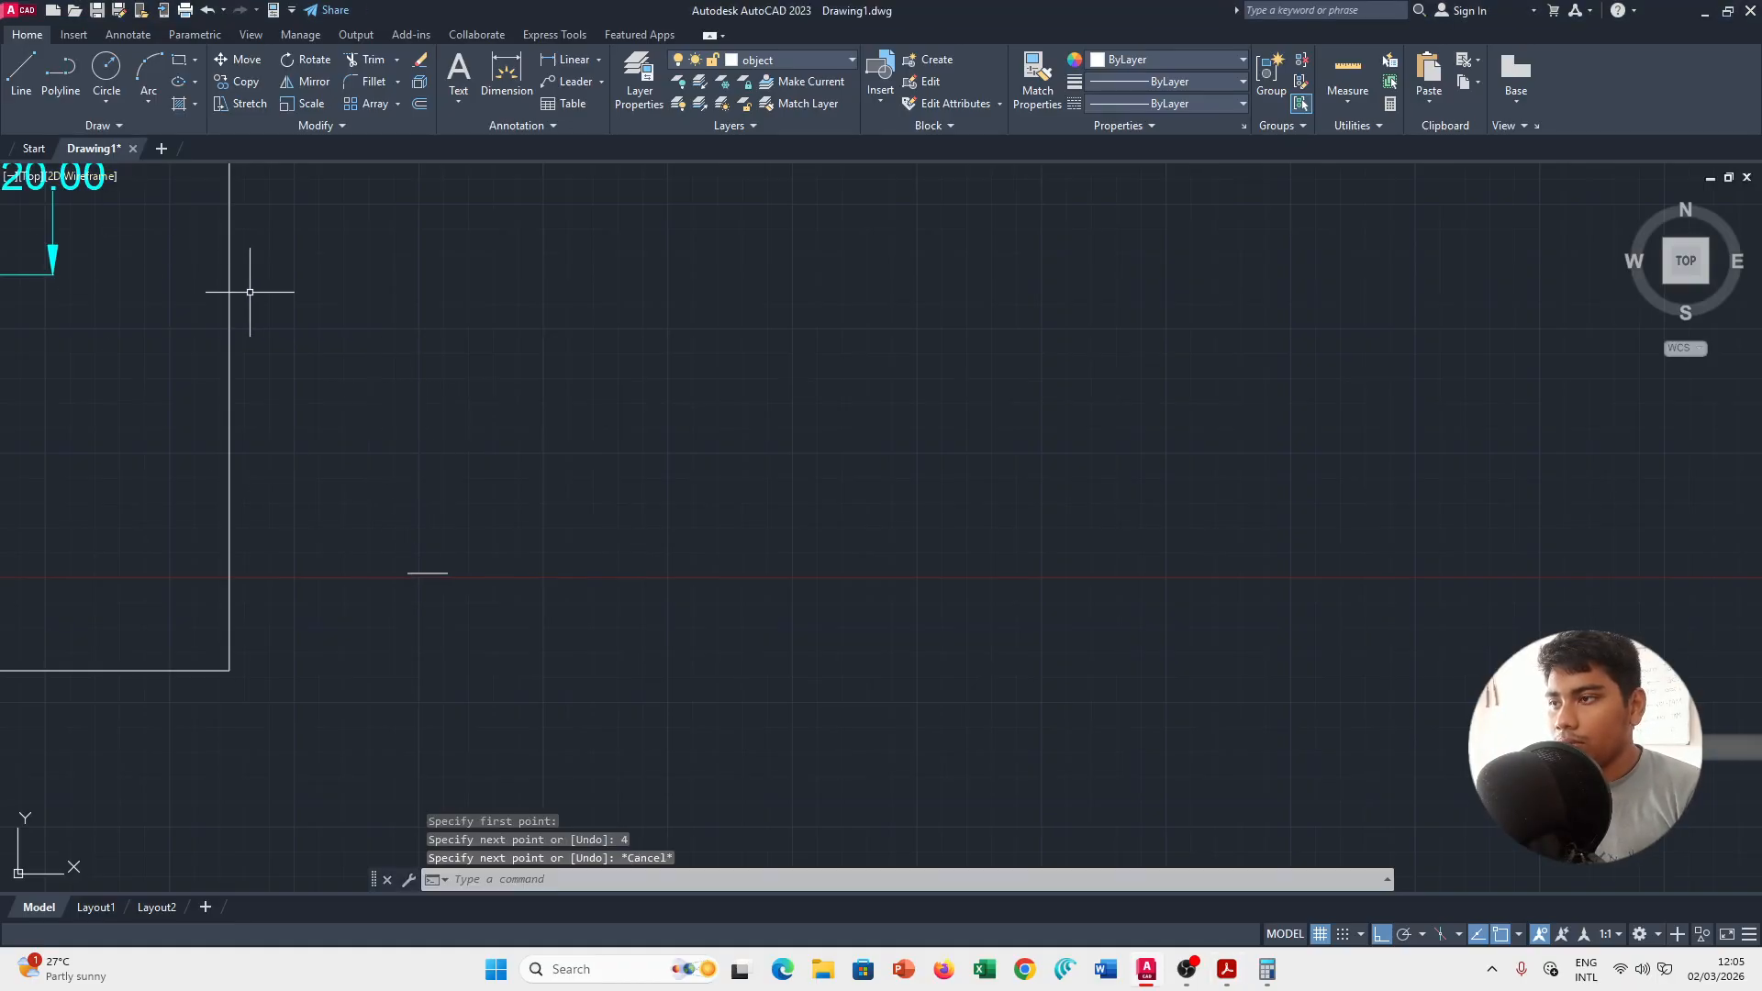
From the bottom edge's left end, draw a 1-unit segment upward and a 2.5-unit segment toward the right, checking the PDF dimensions.
{"action": "key", "text": "Return"}
{"action": "left_click", "coordinate": [407, 573]}
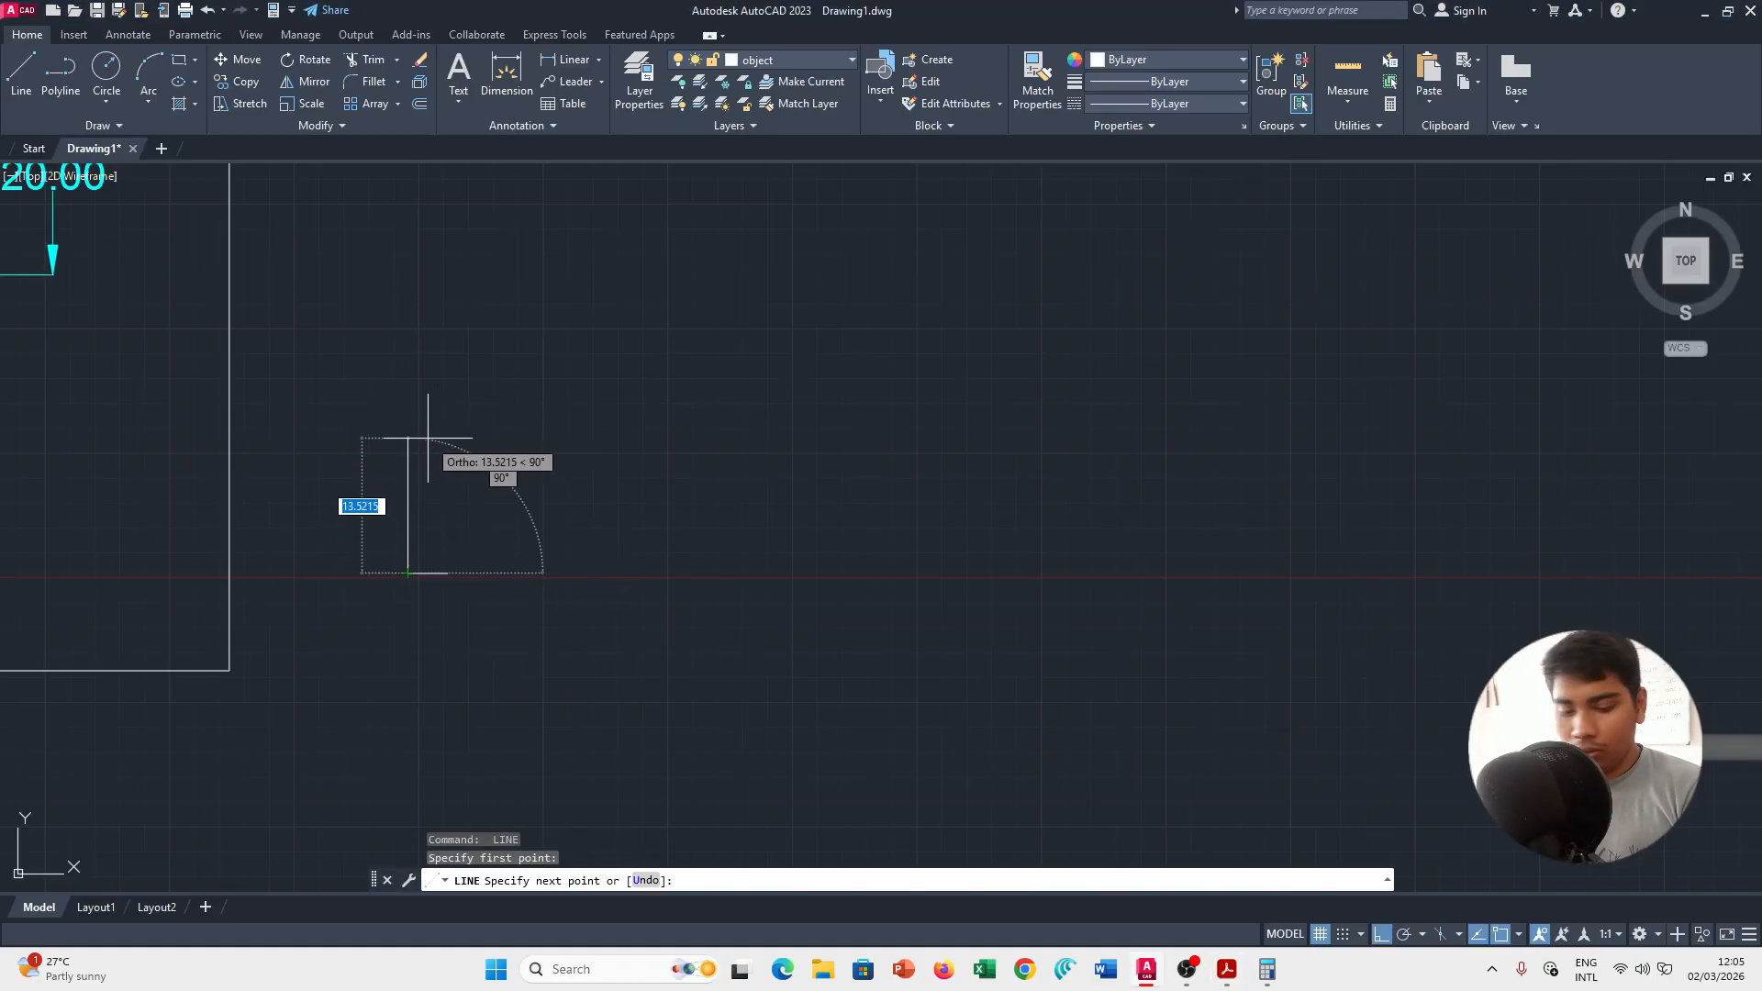
{"action": "key", "text": "alt+Tab"}
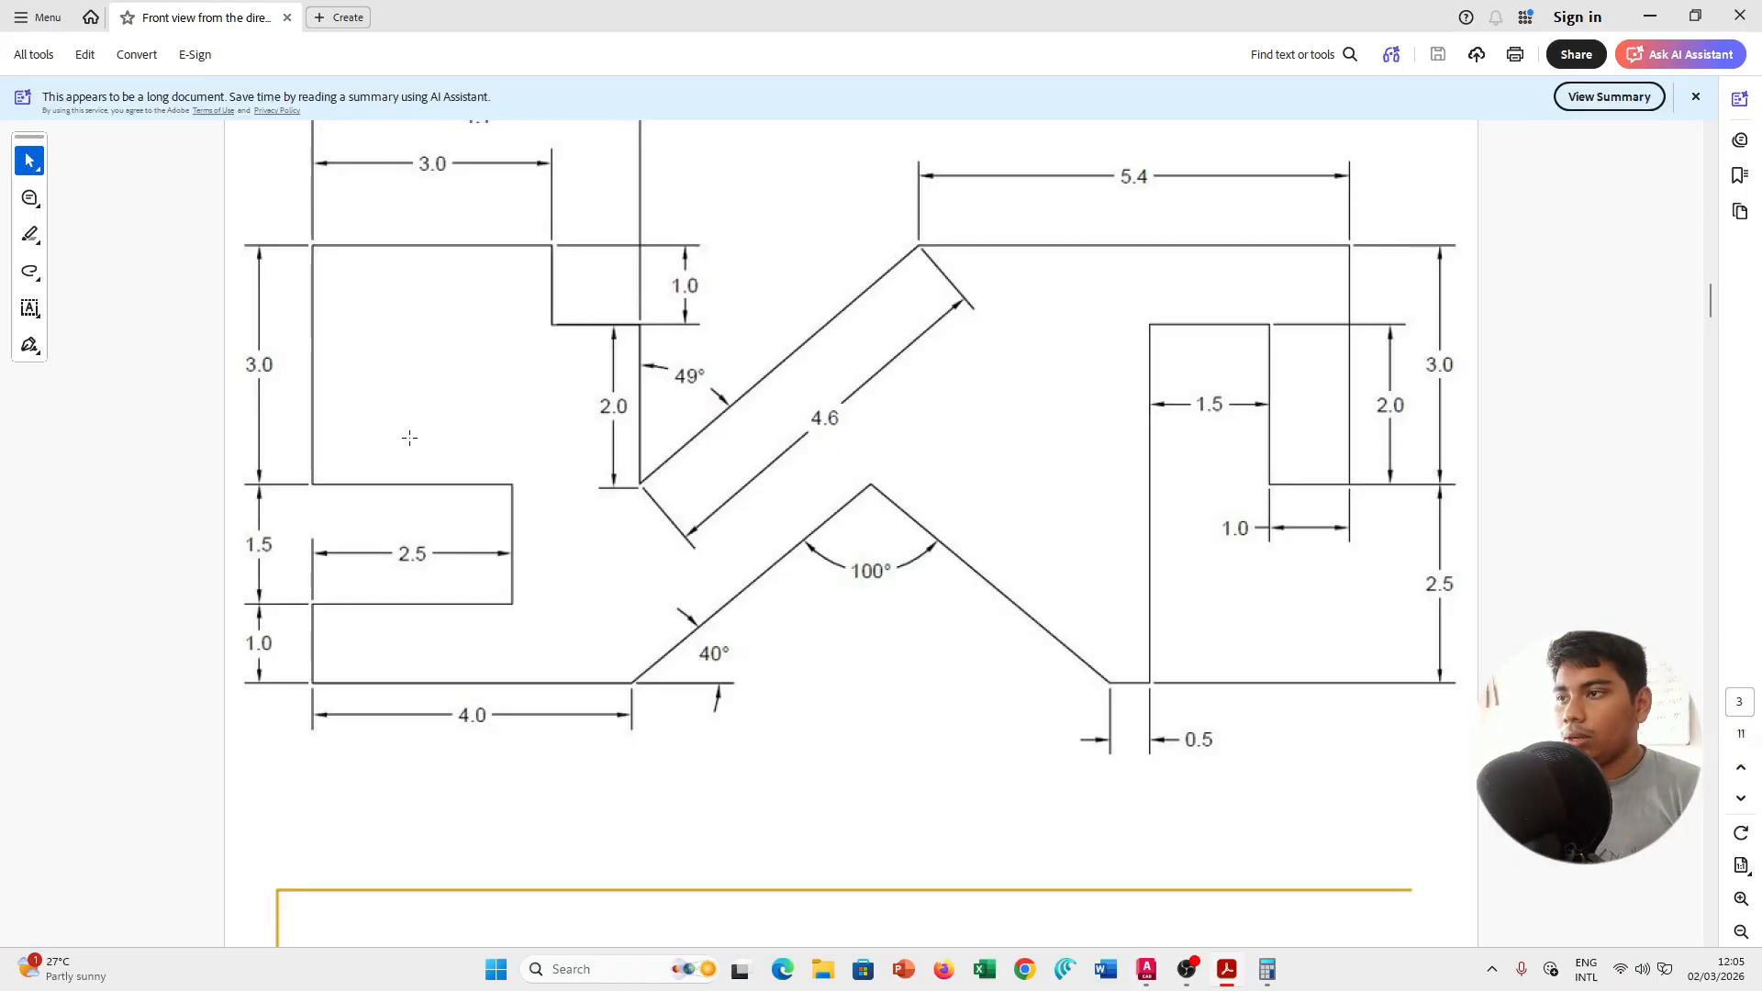
{"action": "key", "text": "alt+Tab"}
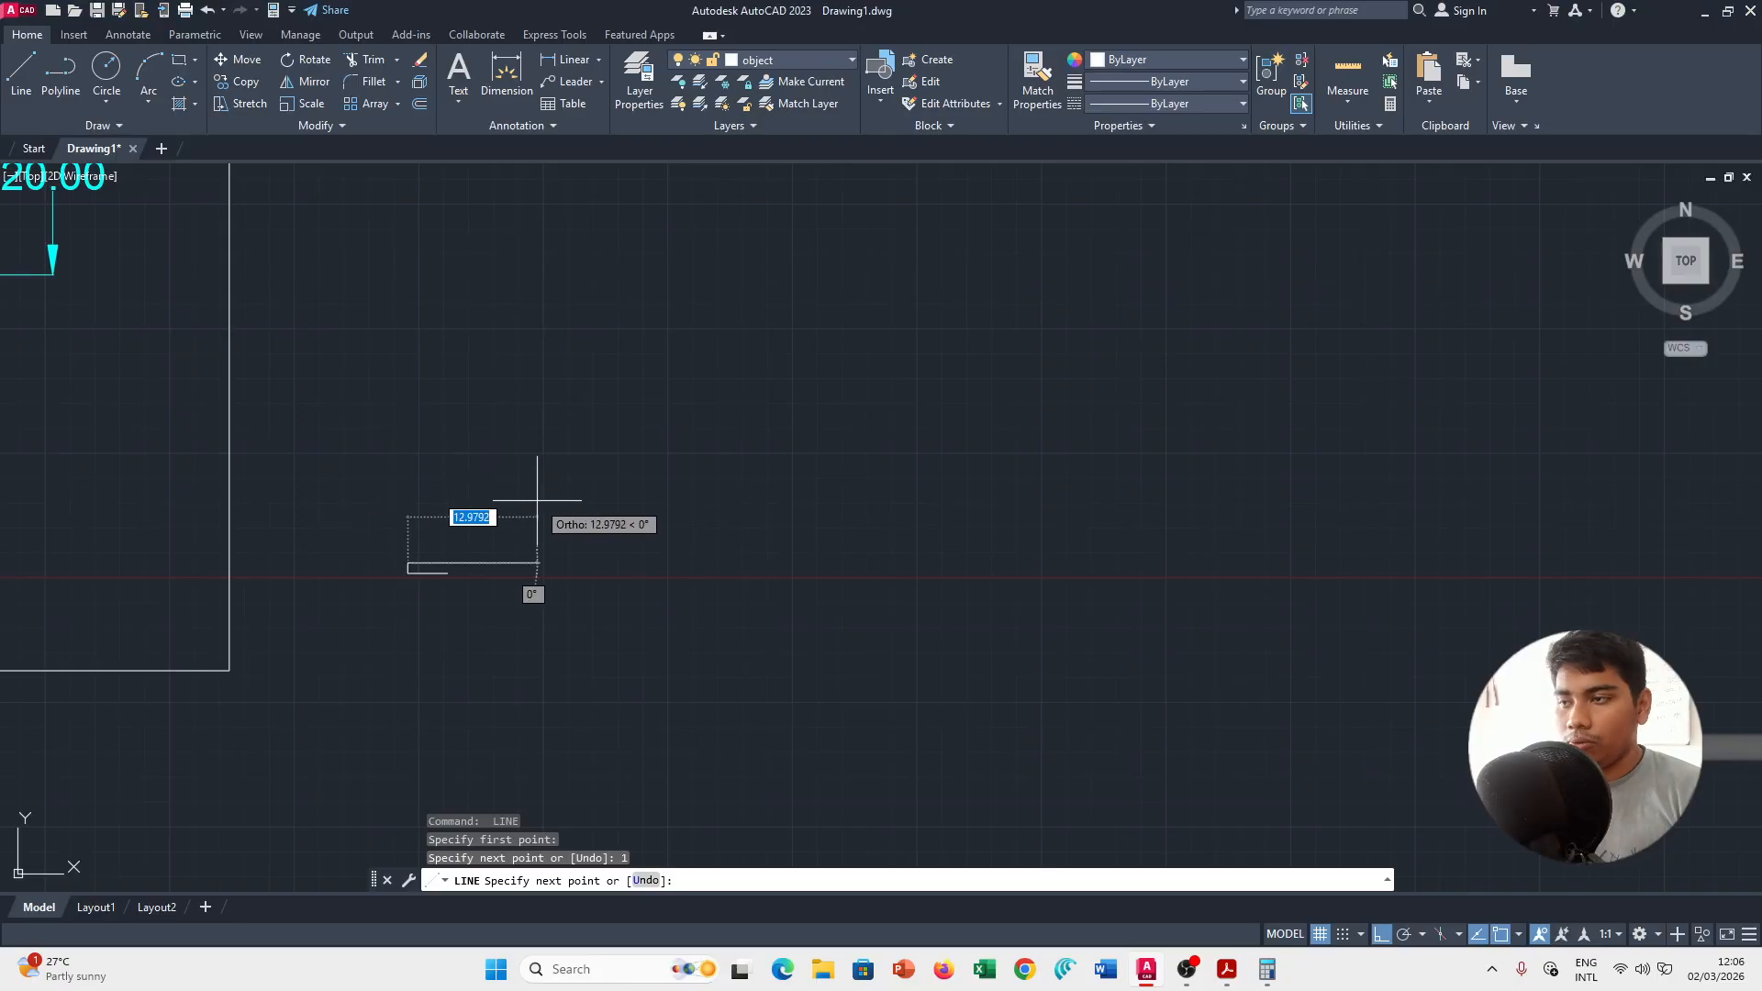
{"action": "type", "text": "2.5"}
{"action": "key", "text": "Return"}
Check the notch height in the PDF and continue the line 1.5 units upward.
{"action": "key", "text": "alt+Tab"}
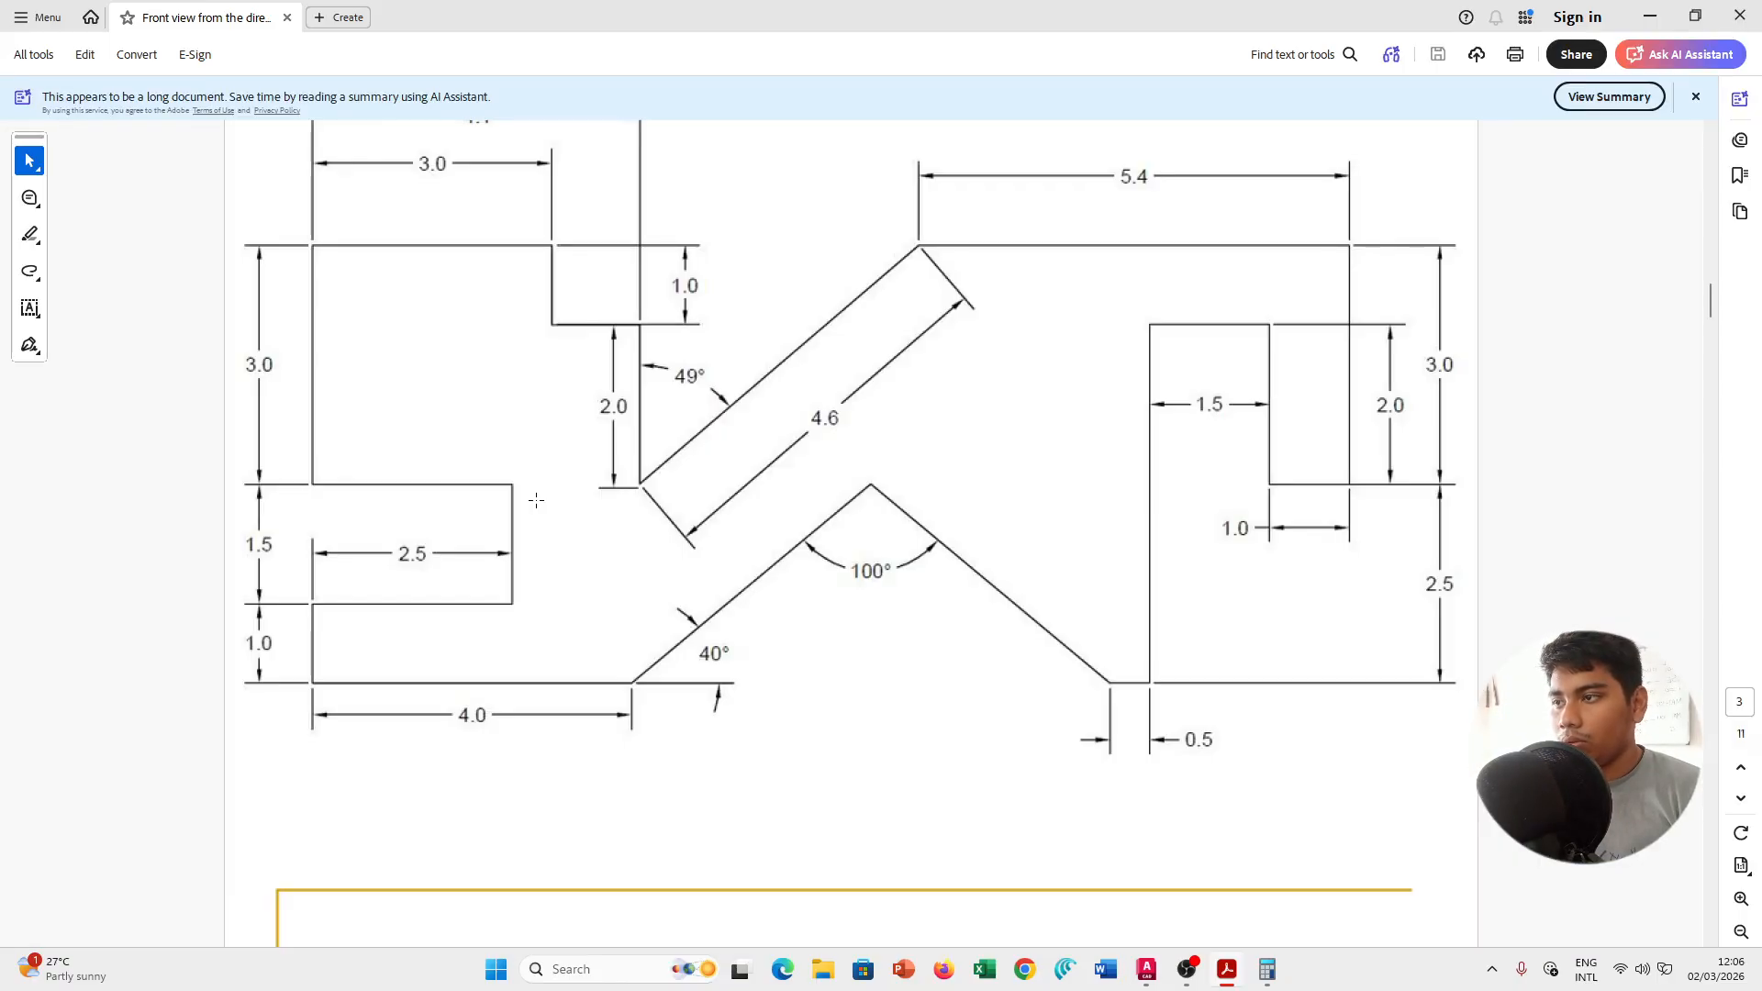
{"action": "key", "text": "alt+Tab"}
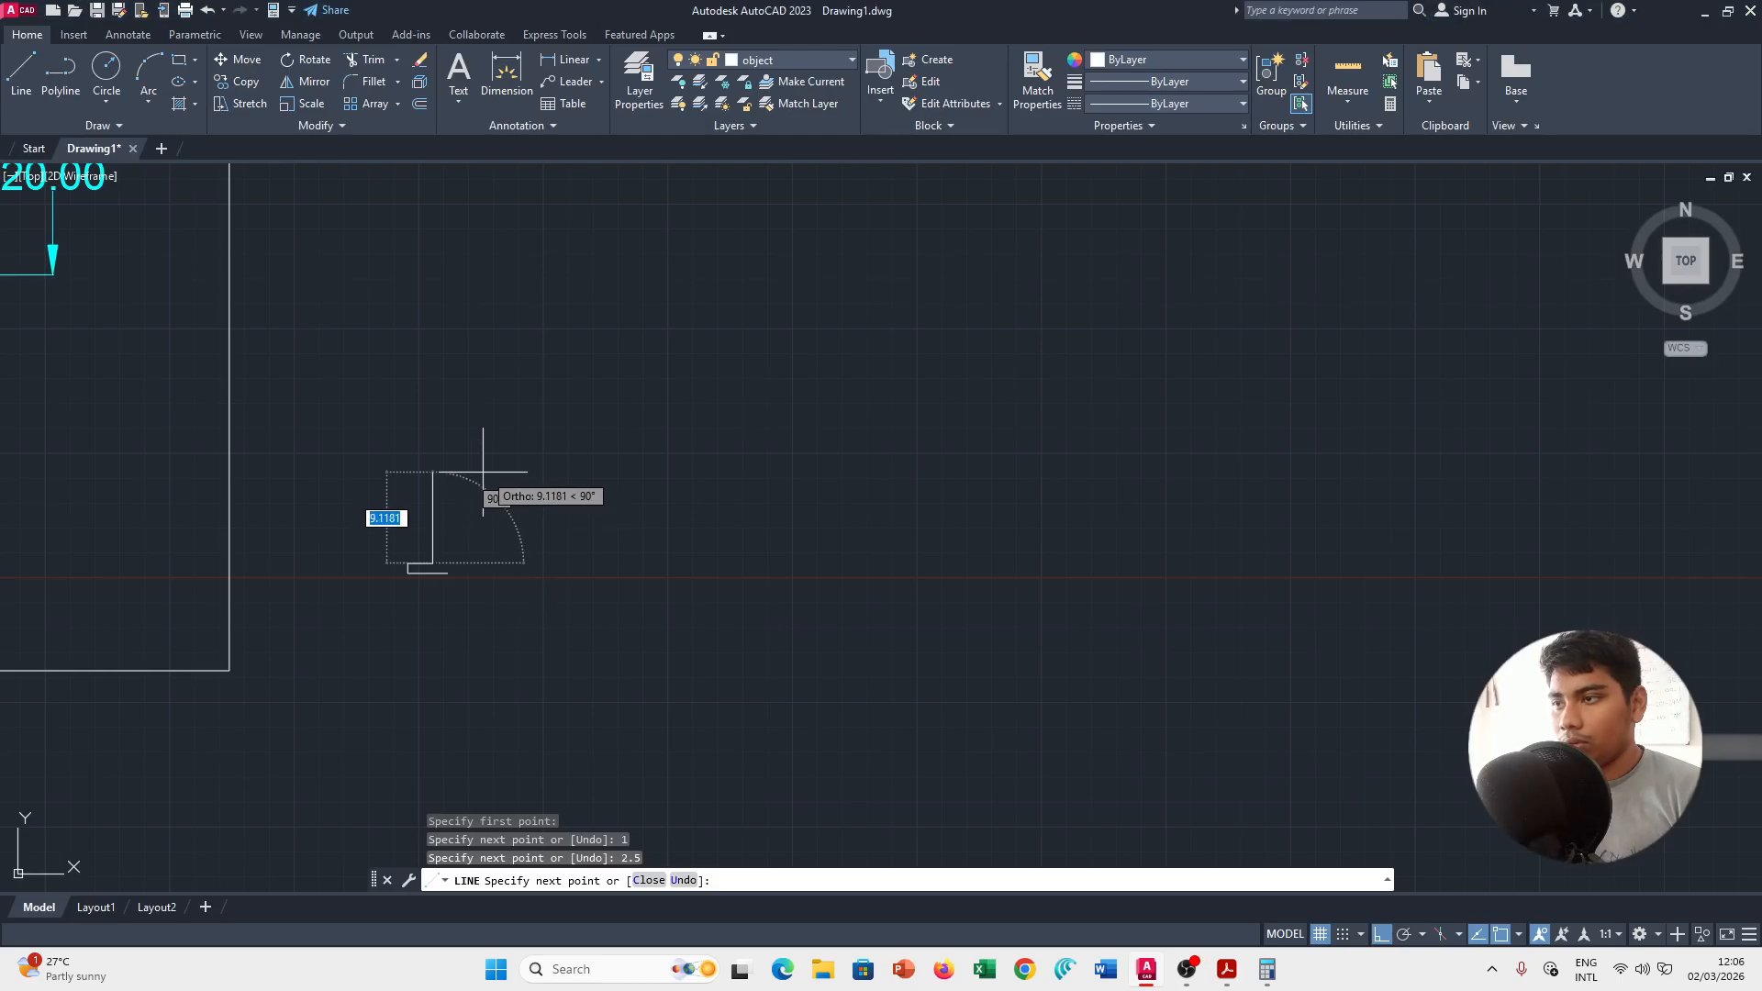
{"action": "type", "text": "1.5"}
{"action": "key", "text": "Return"}
Check the notch's upper edge in the PDF and draw it 2.5 units back toward the left.
{"action": "key", "text": "alt+Tab"}
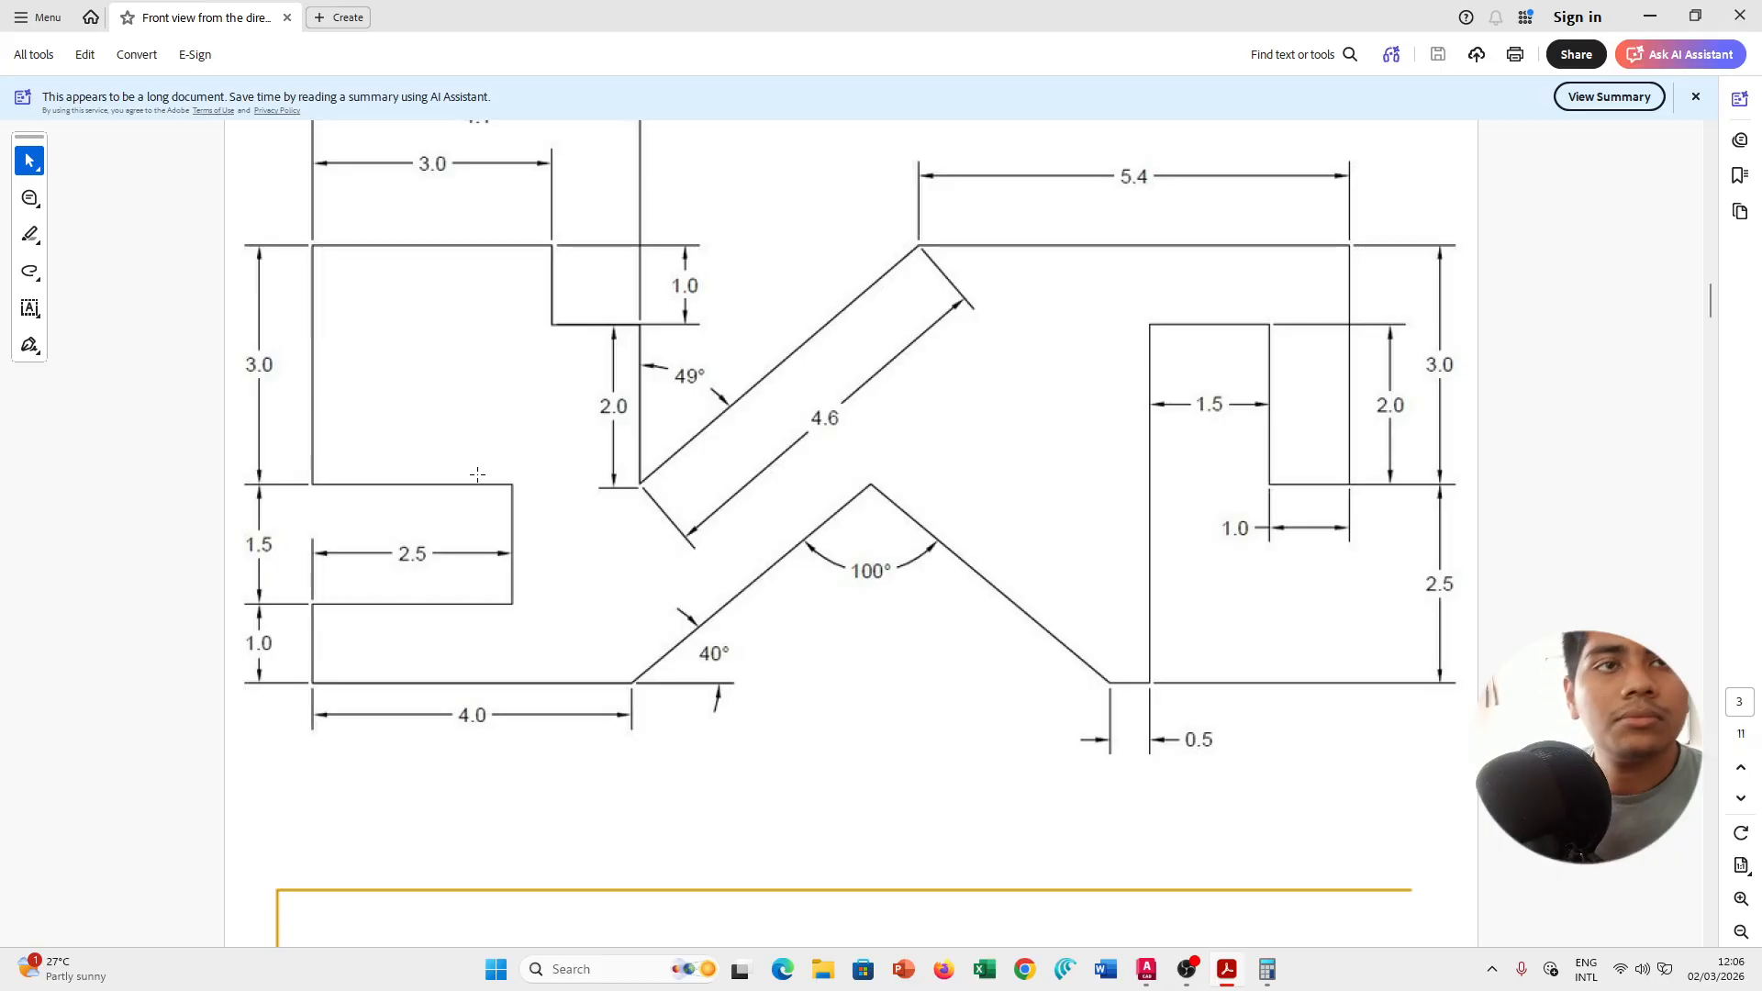
{"action": "key", "text": "alt+Tab"}
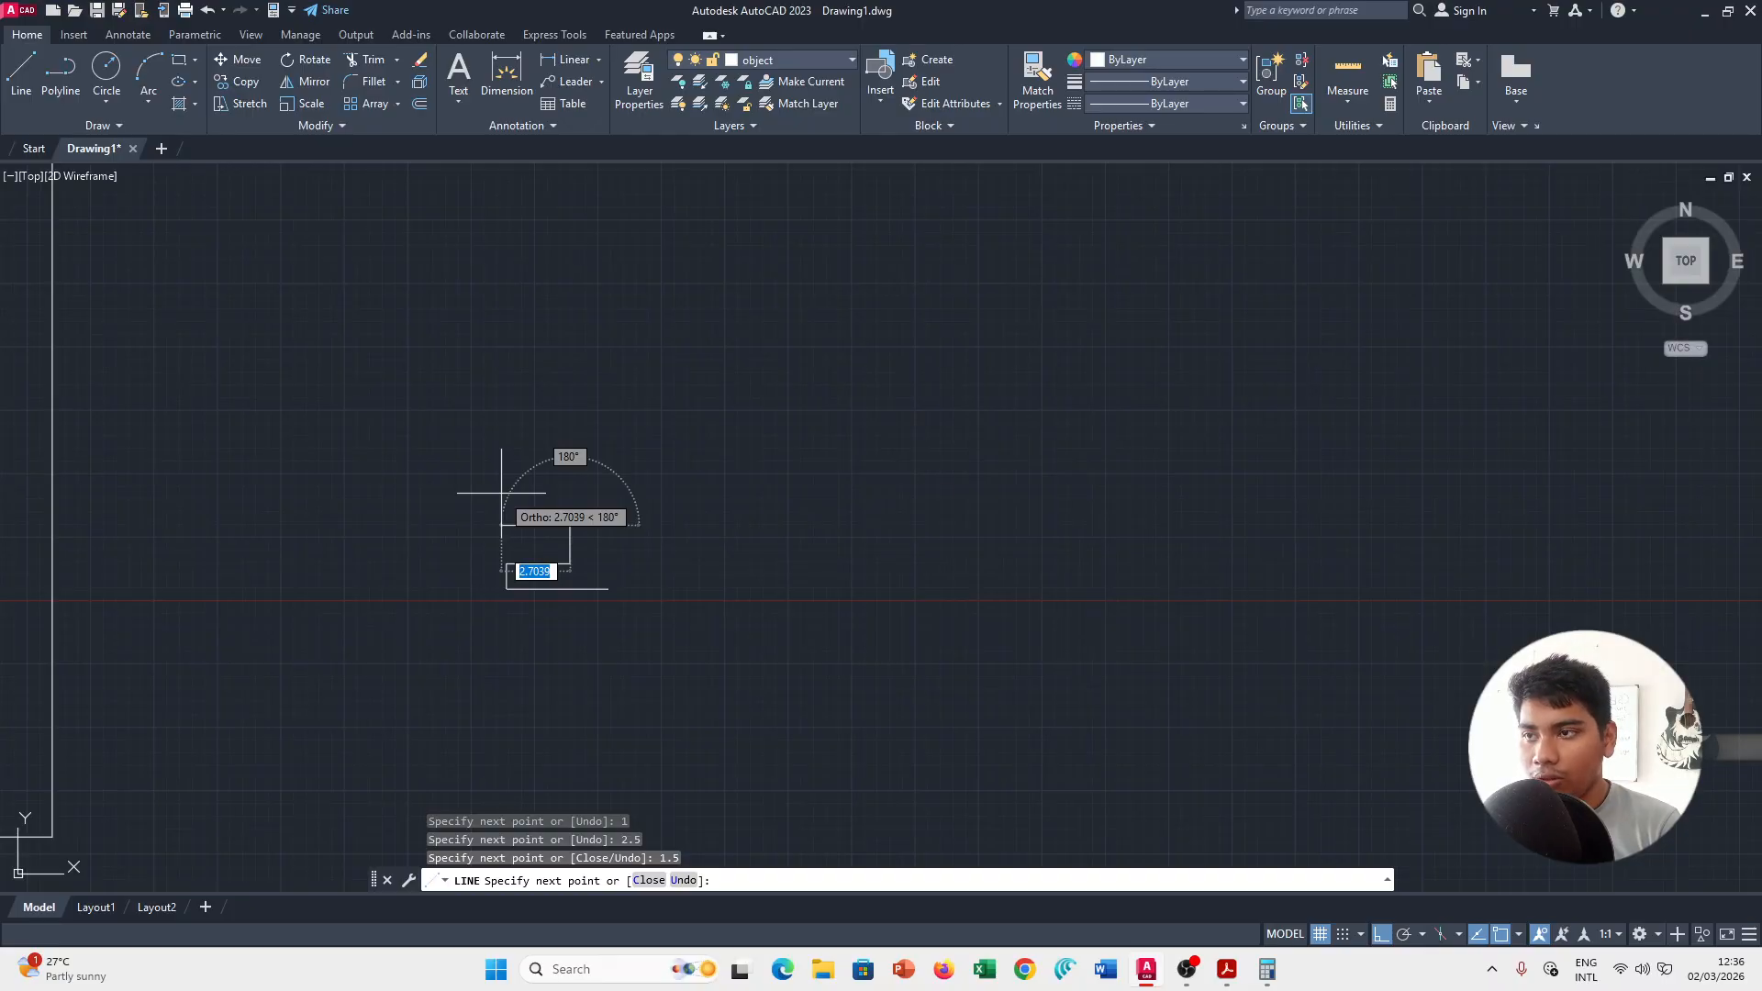
{"action": "key", "text": "alt+Tab"}
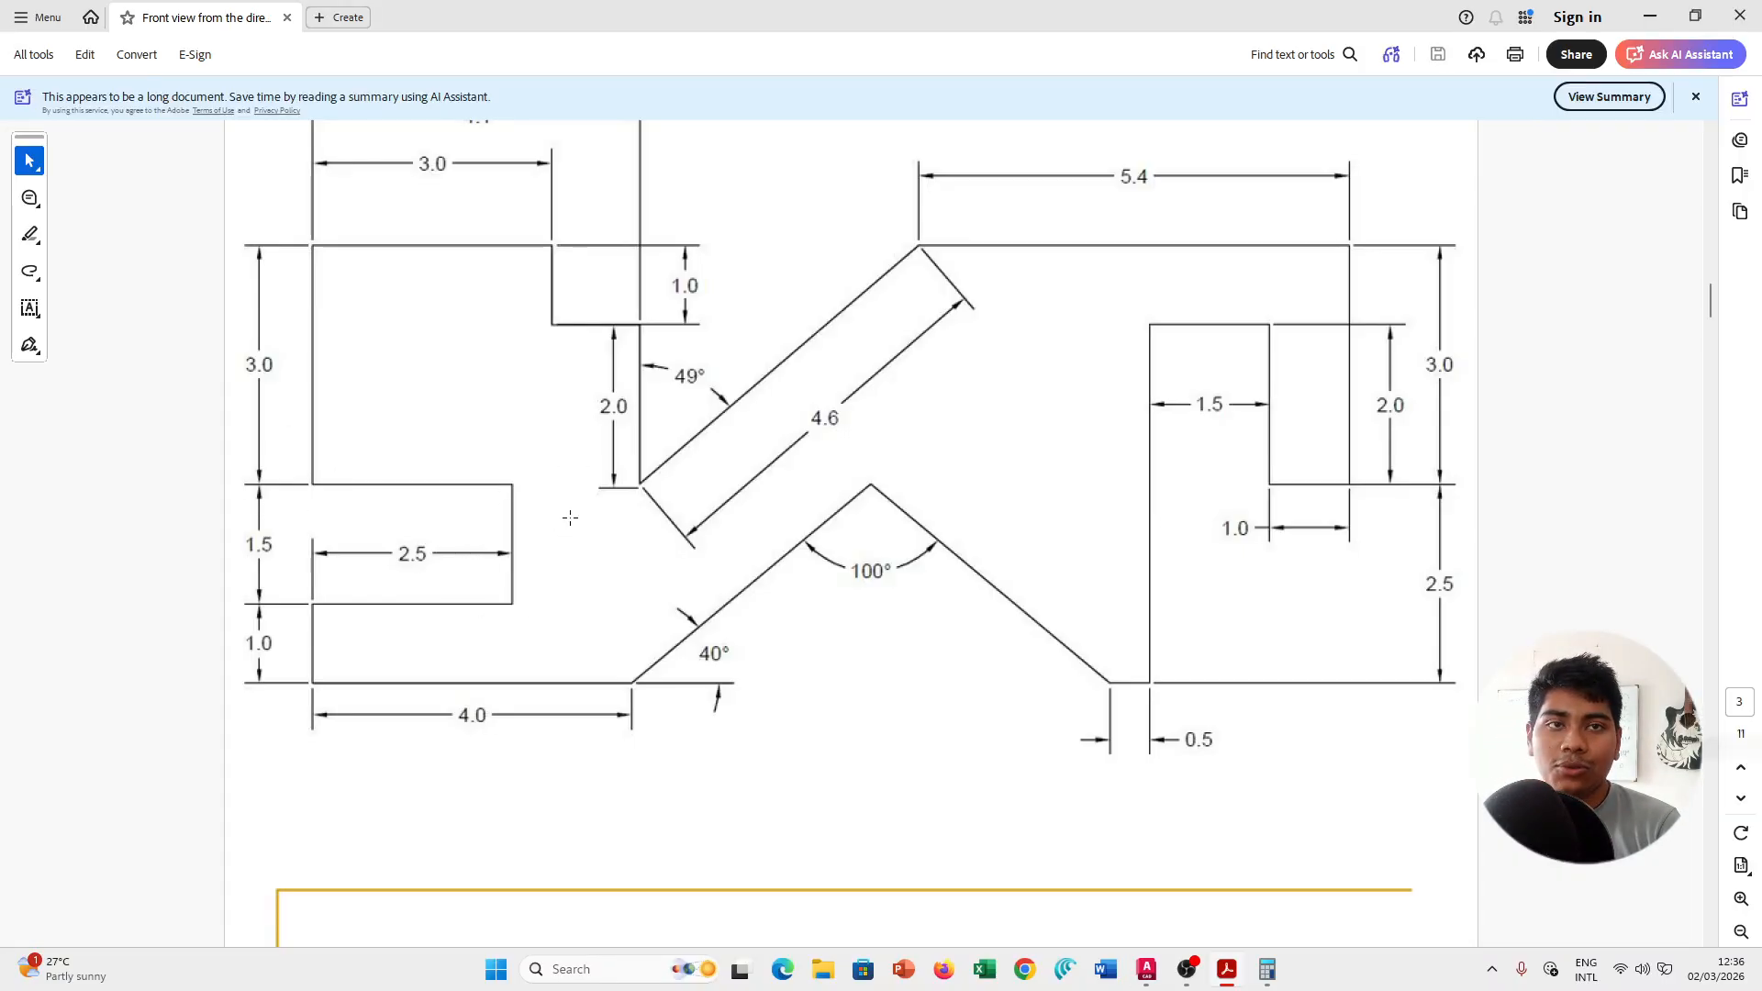
{"action": "key", "text": "alt+Tab"}
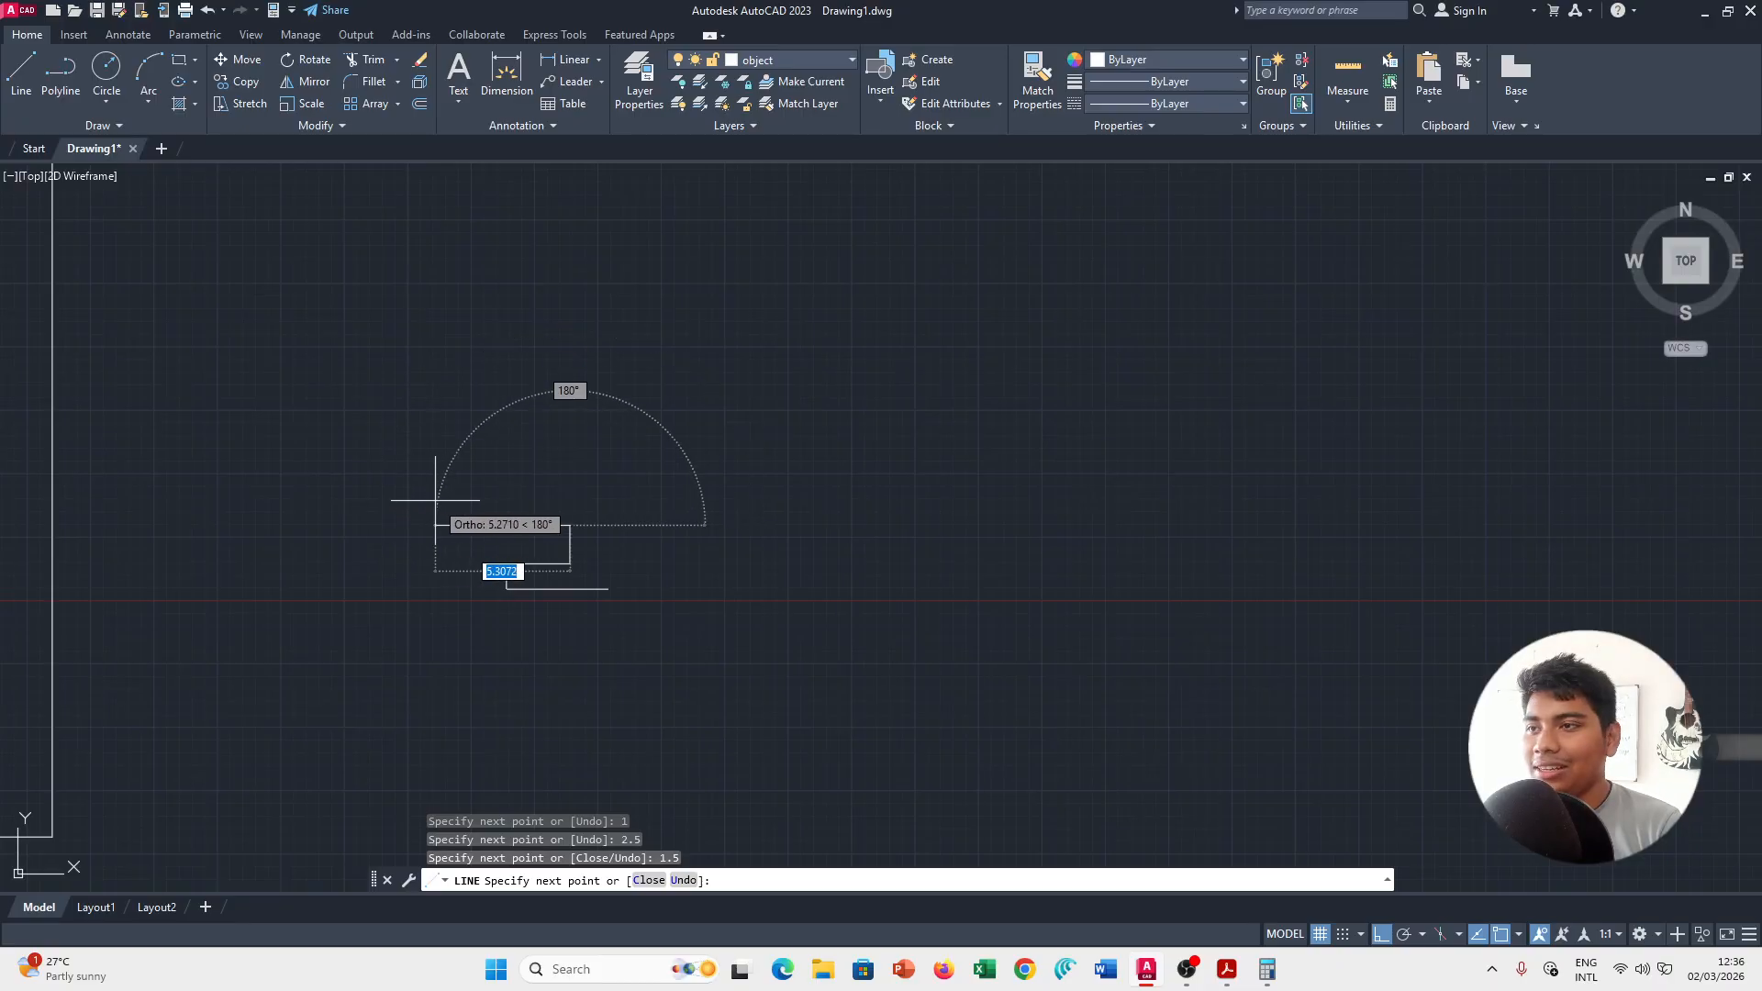
{"action": "type", "text": "2.5"}
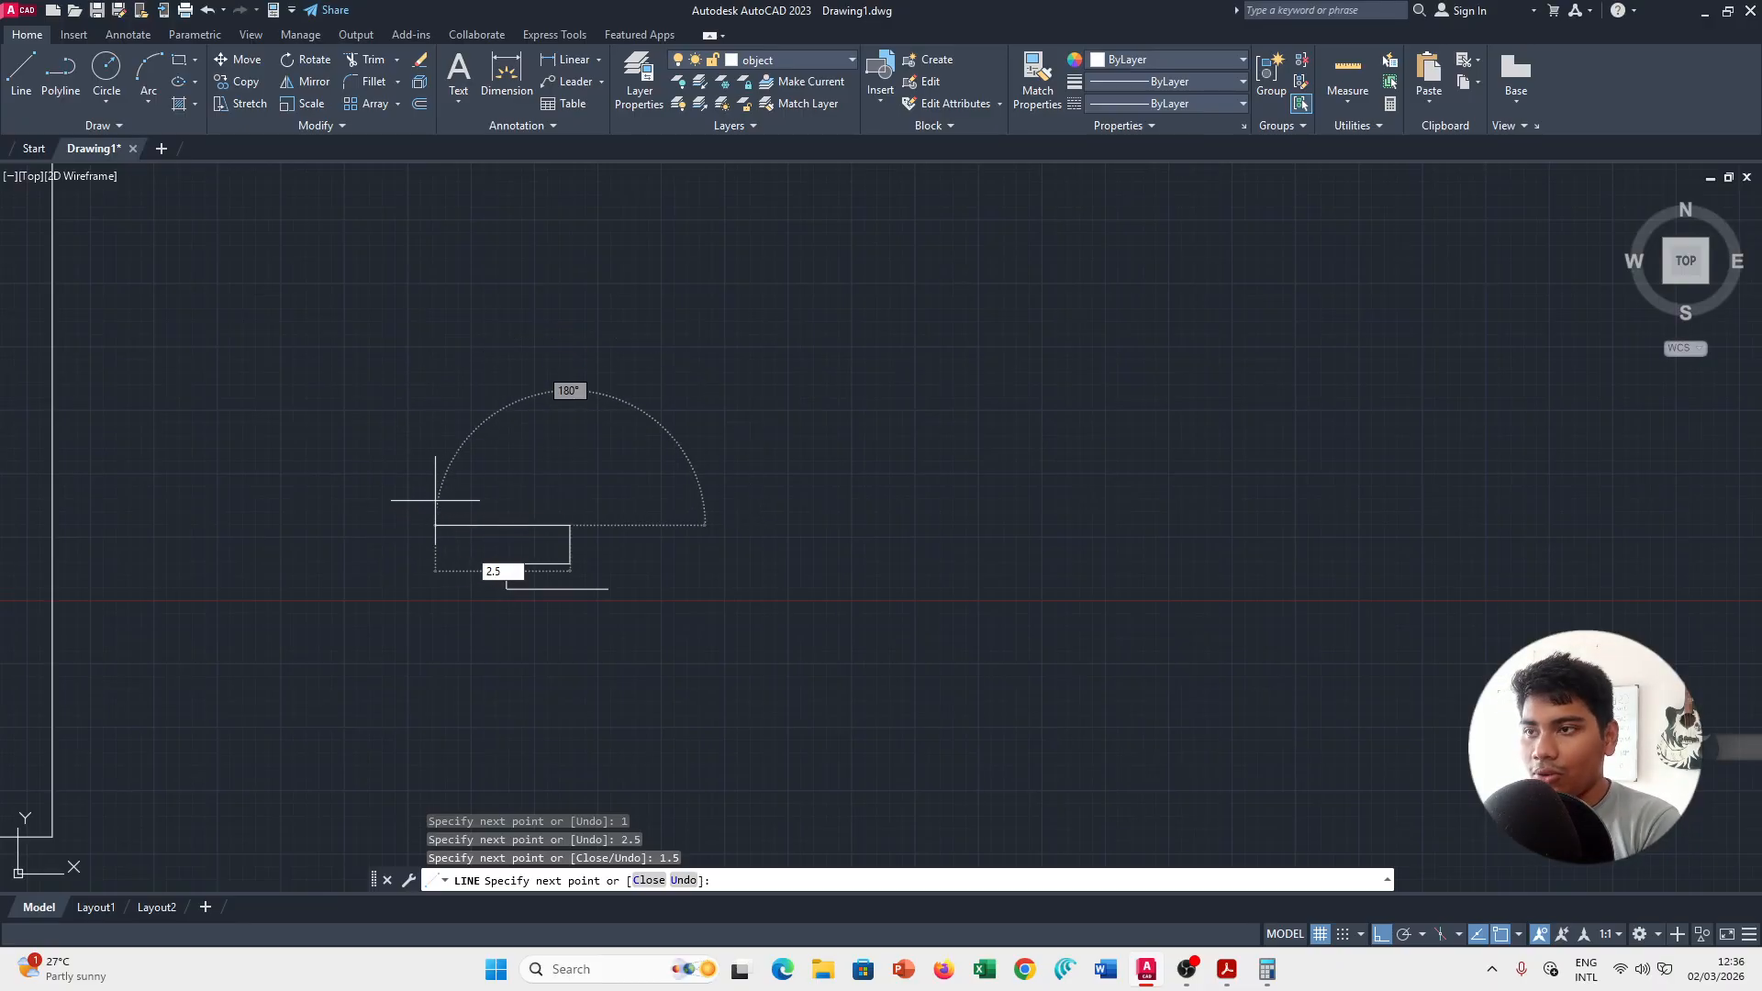
{"action": "key", "text": "alt+Tab"}
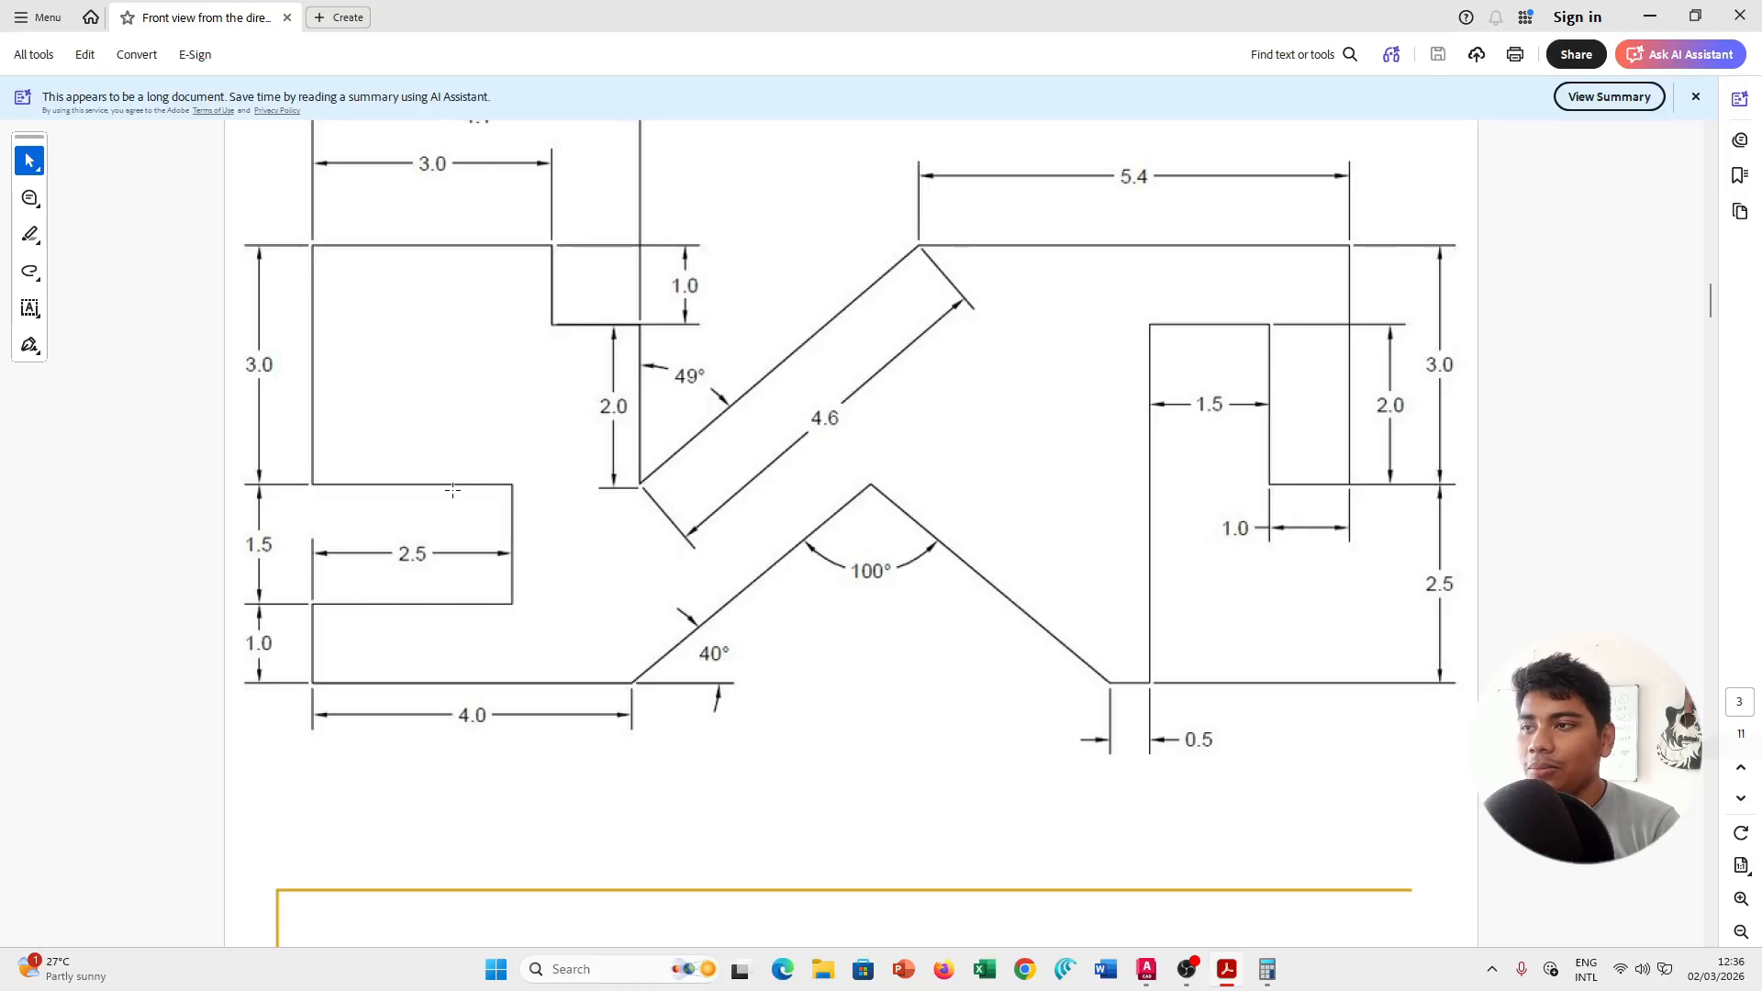
{"action": "key", "text": "alt+Tab"}
Check the upper left side's height in the PDF and draw a 3-unit segment upward from the notch.
{"action": "scroll", "coordinate": [431, 514], "scroll_direction": "up", "scroll_amount": 2}
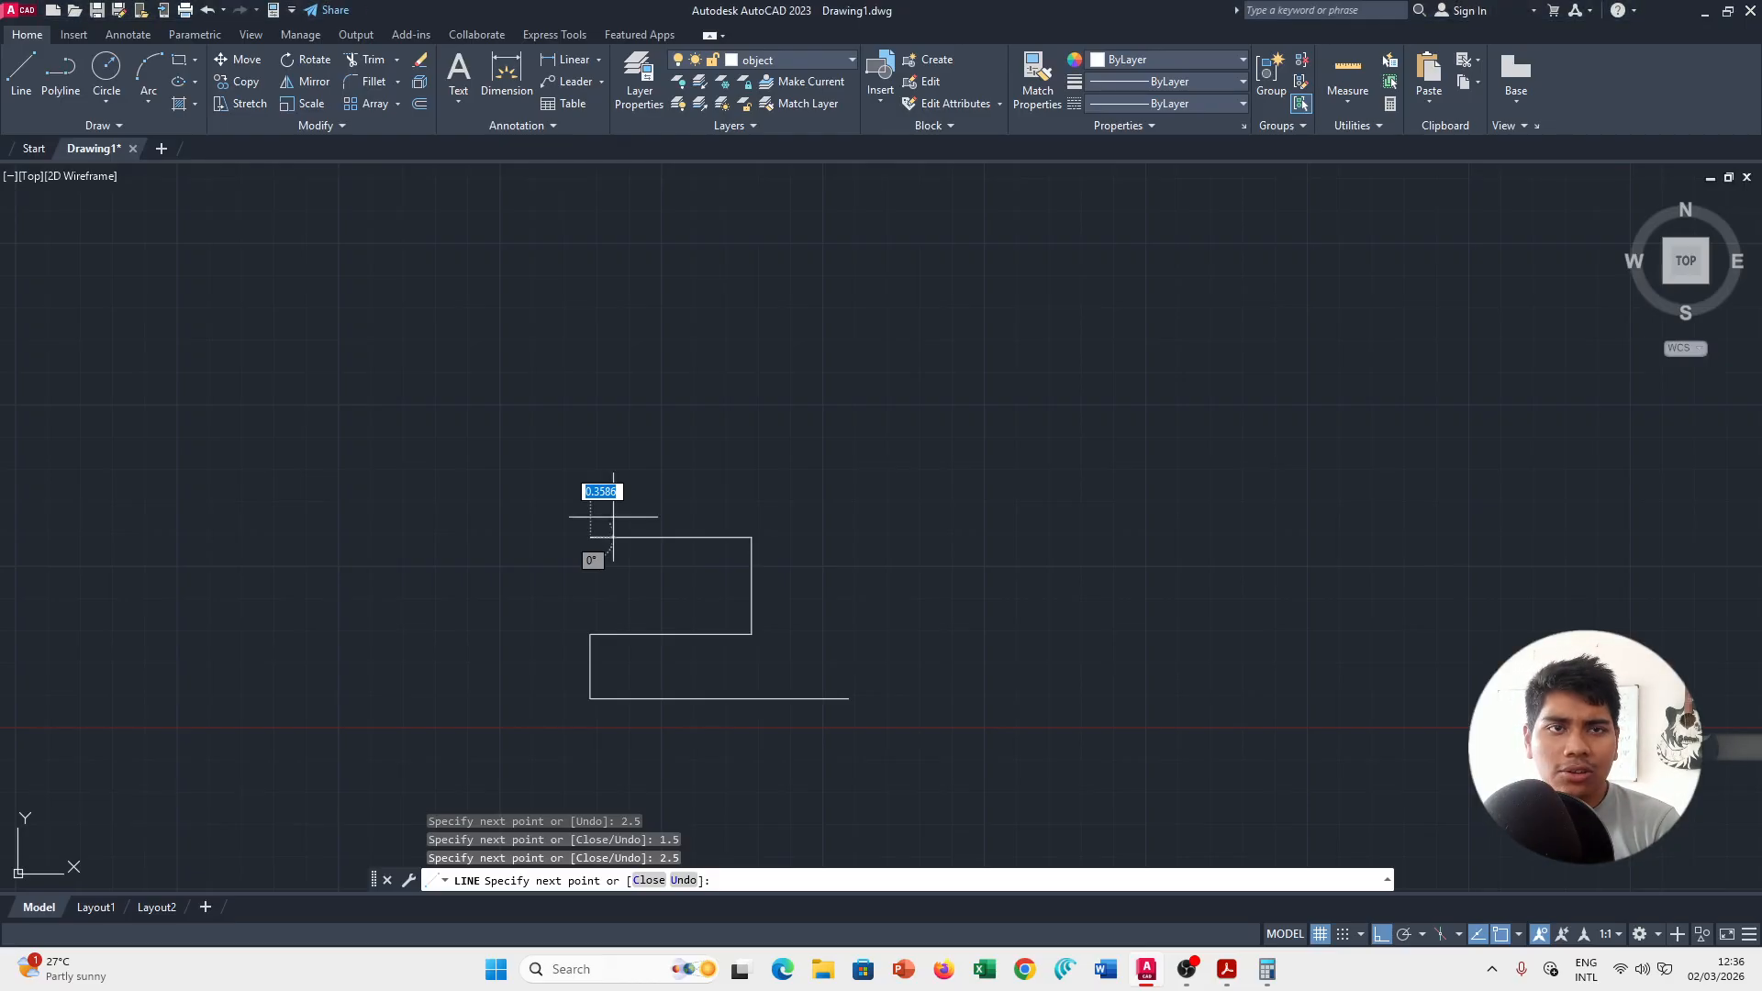
{"action": "scroll", "coordinate": [585, 516], "scroll_direction": "down", "scroll_amount": 1}
{"action": "scroll", "coordinate": [585, 516], "scroll_direction": "up", "scroll_amount": 1}
{"action": "scroll", "coordinate": [585, 516], "scroll_direction": "down", "scroll_amount": 1}
{"action": "scroll", "coordinate": [586, 516], "scroll_direction": "up", "scroll_amount": 1}
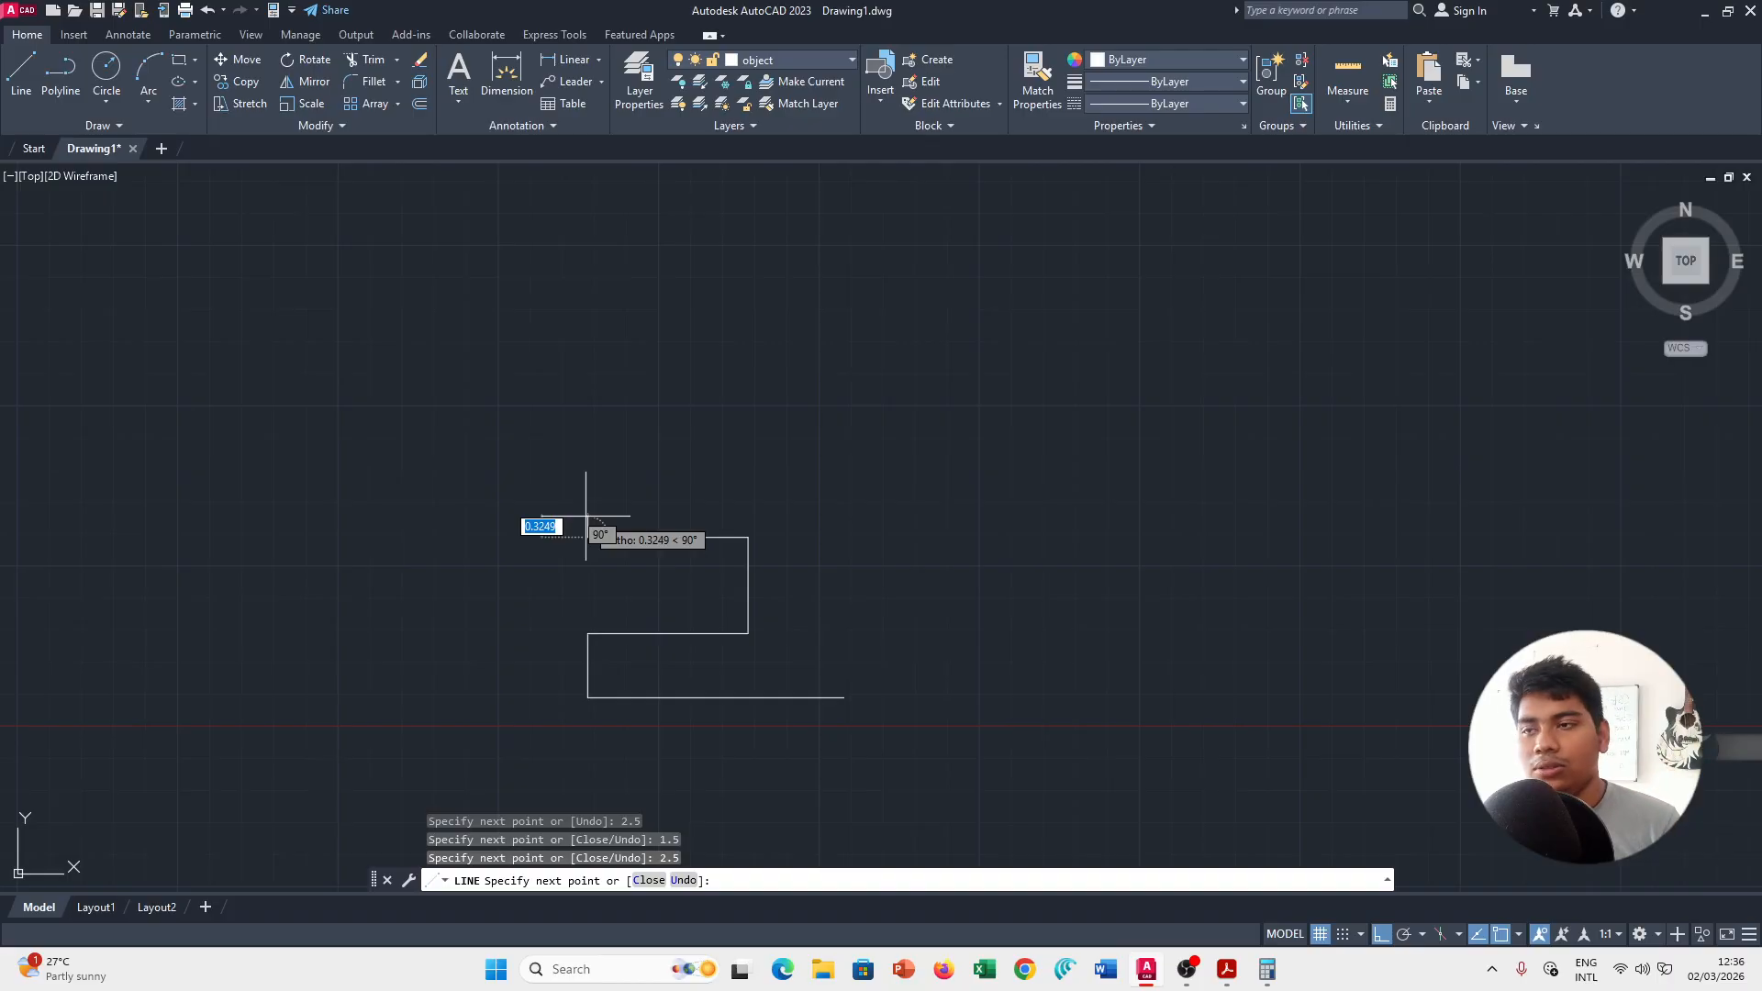
{"action": "scroll", "coordinate": [586, 526], "scroll_direction": "up", "scroll_amount": 1}
{"action": "scroll", "coordinate": [585, 526], "scroll_direction": "down", "scroll_amount": 2}
{"action": "scroll", "coordinate": [586, 528], "scroll_direction": "up", "scroll_amount": 2}
{"action": "key", "text": "alt+Tab"}
{"action": "key", "text": "alt+Tab"}
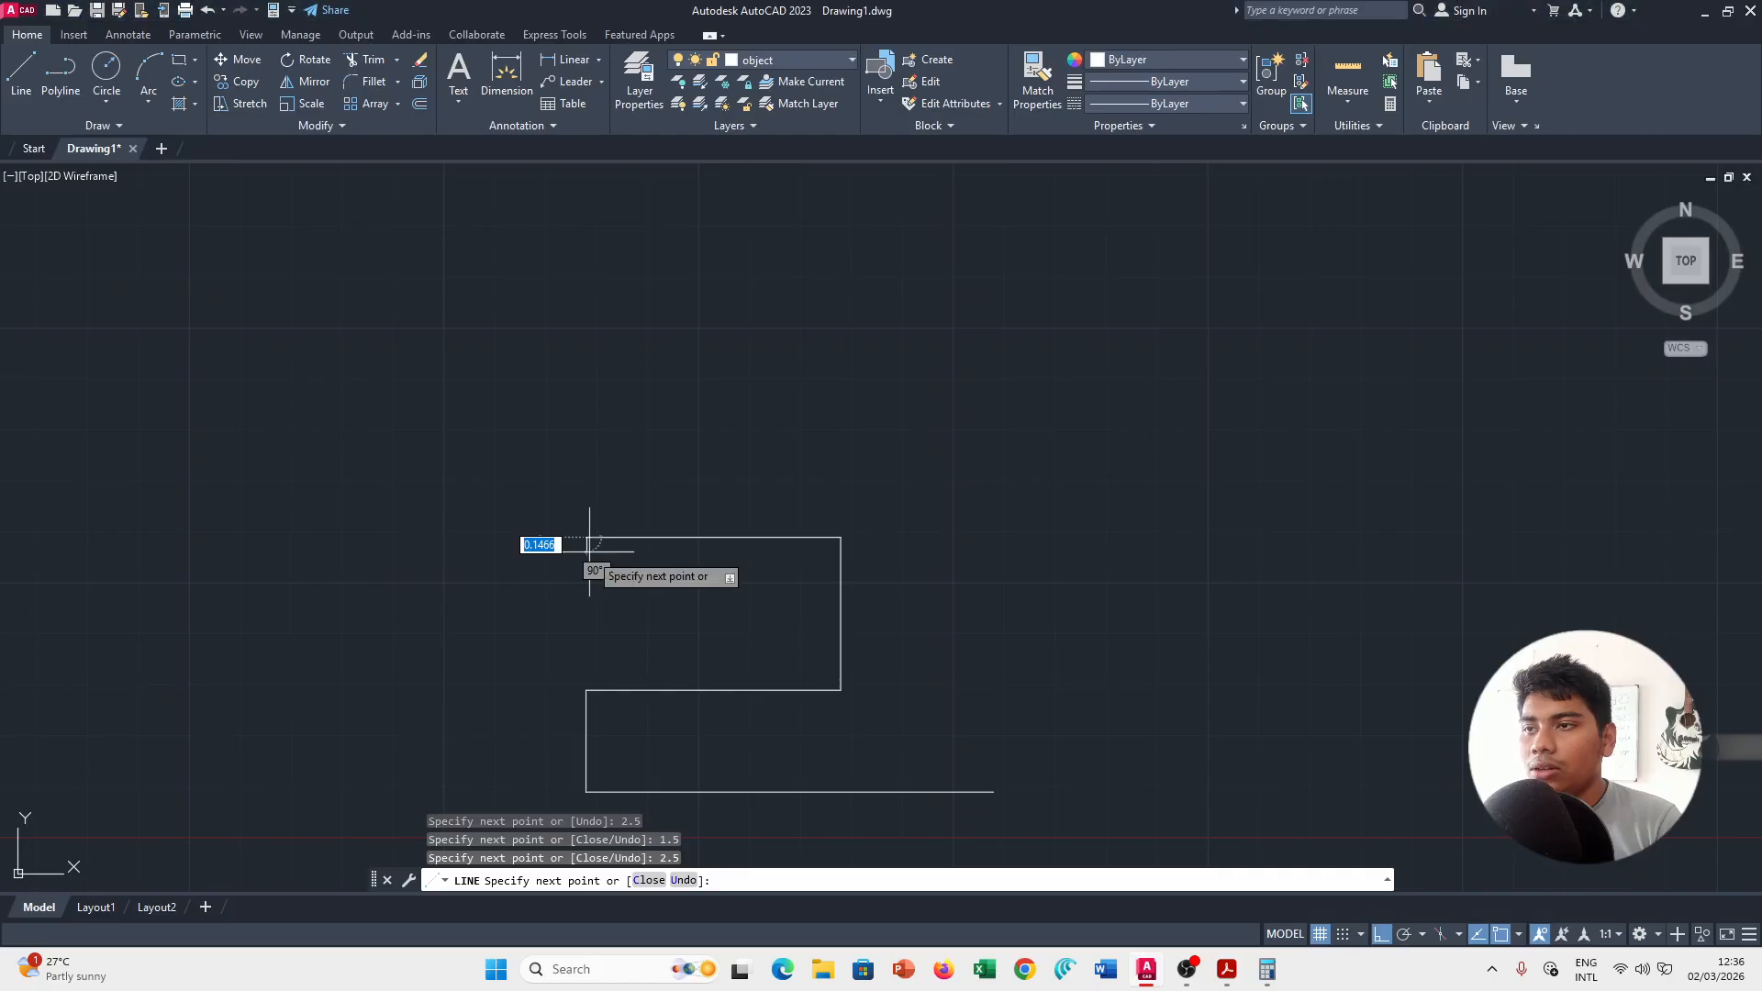
{"action": "middle_click_drag", "start_coordinate": [589, 551], "coordinate": [603, 454]}
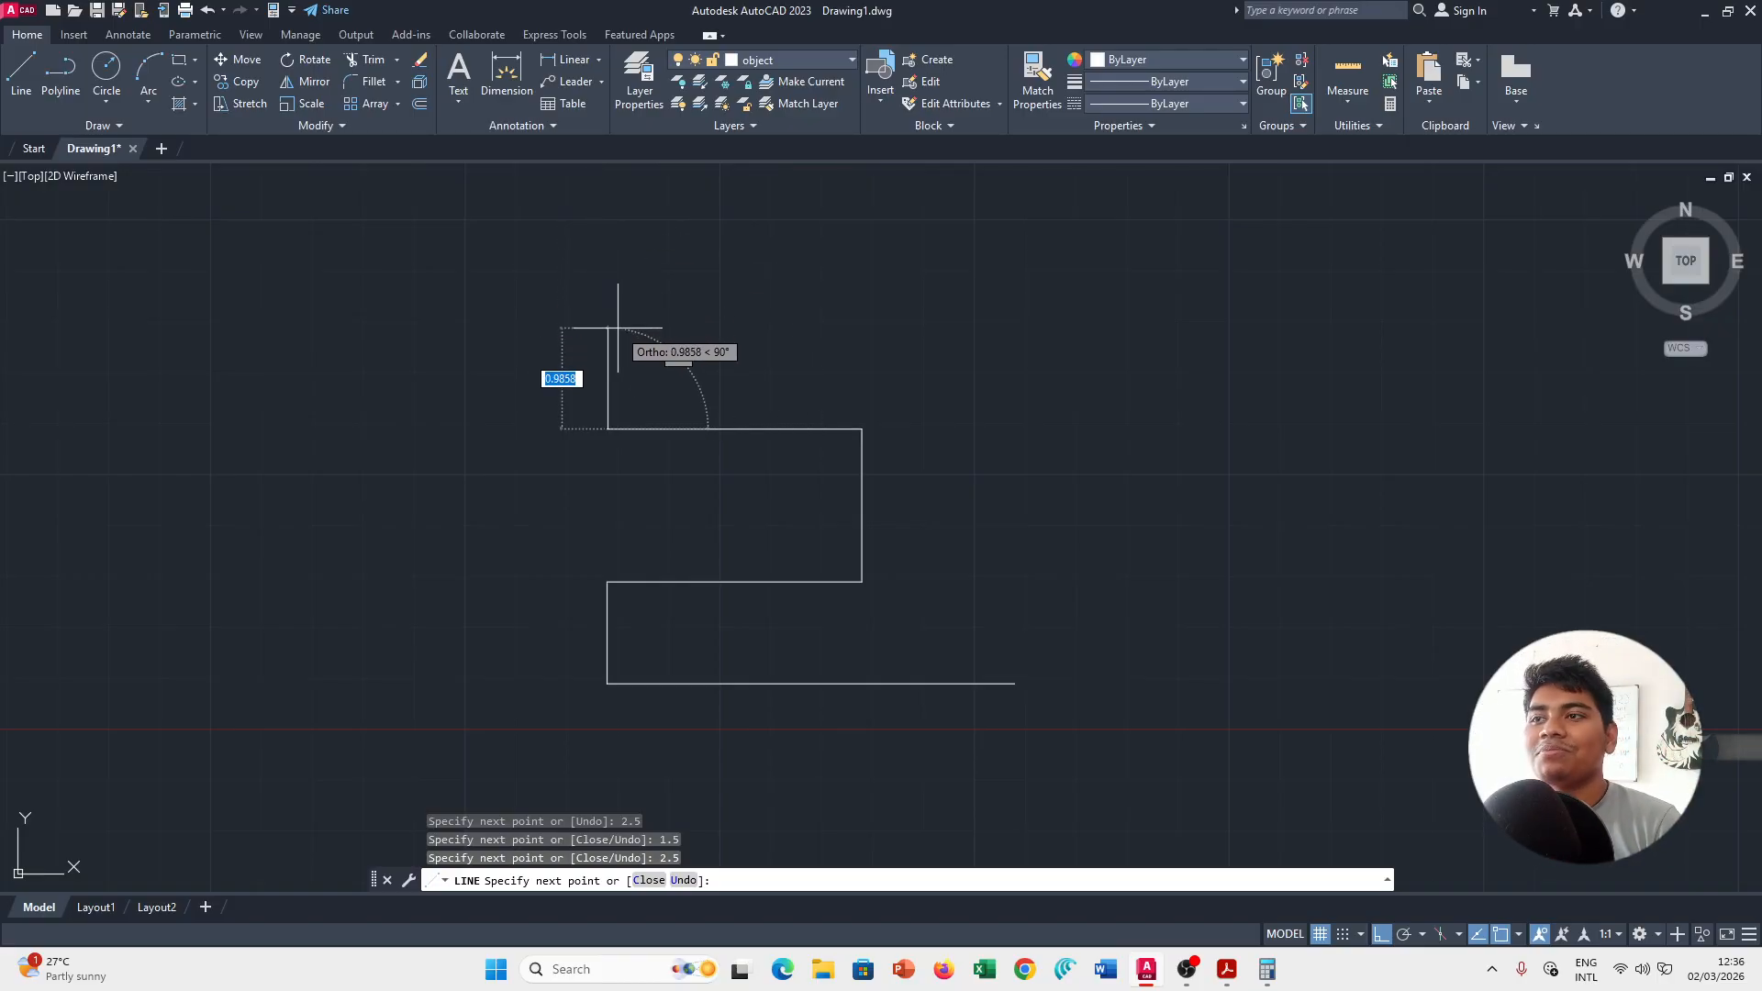
{"action": "mouse_move", "coordinate": [618, 328]}
{"action": "middle_mouse_down"}
{"action": "mouse_move", "coordinate": [609, 354]}
{"action": "mouse_move", "coordinate": [617, 287]}
{"action": "mouse_move", "coordinate": [594, 338]}
{"action": "mouse_move", "coordinate": [425, 451]}
{"action": "middle_mouse_up"}
{"action": "key", "text": "alt+Tab"}
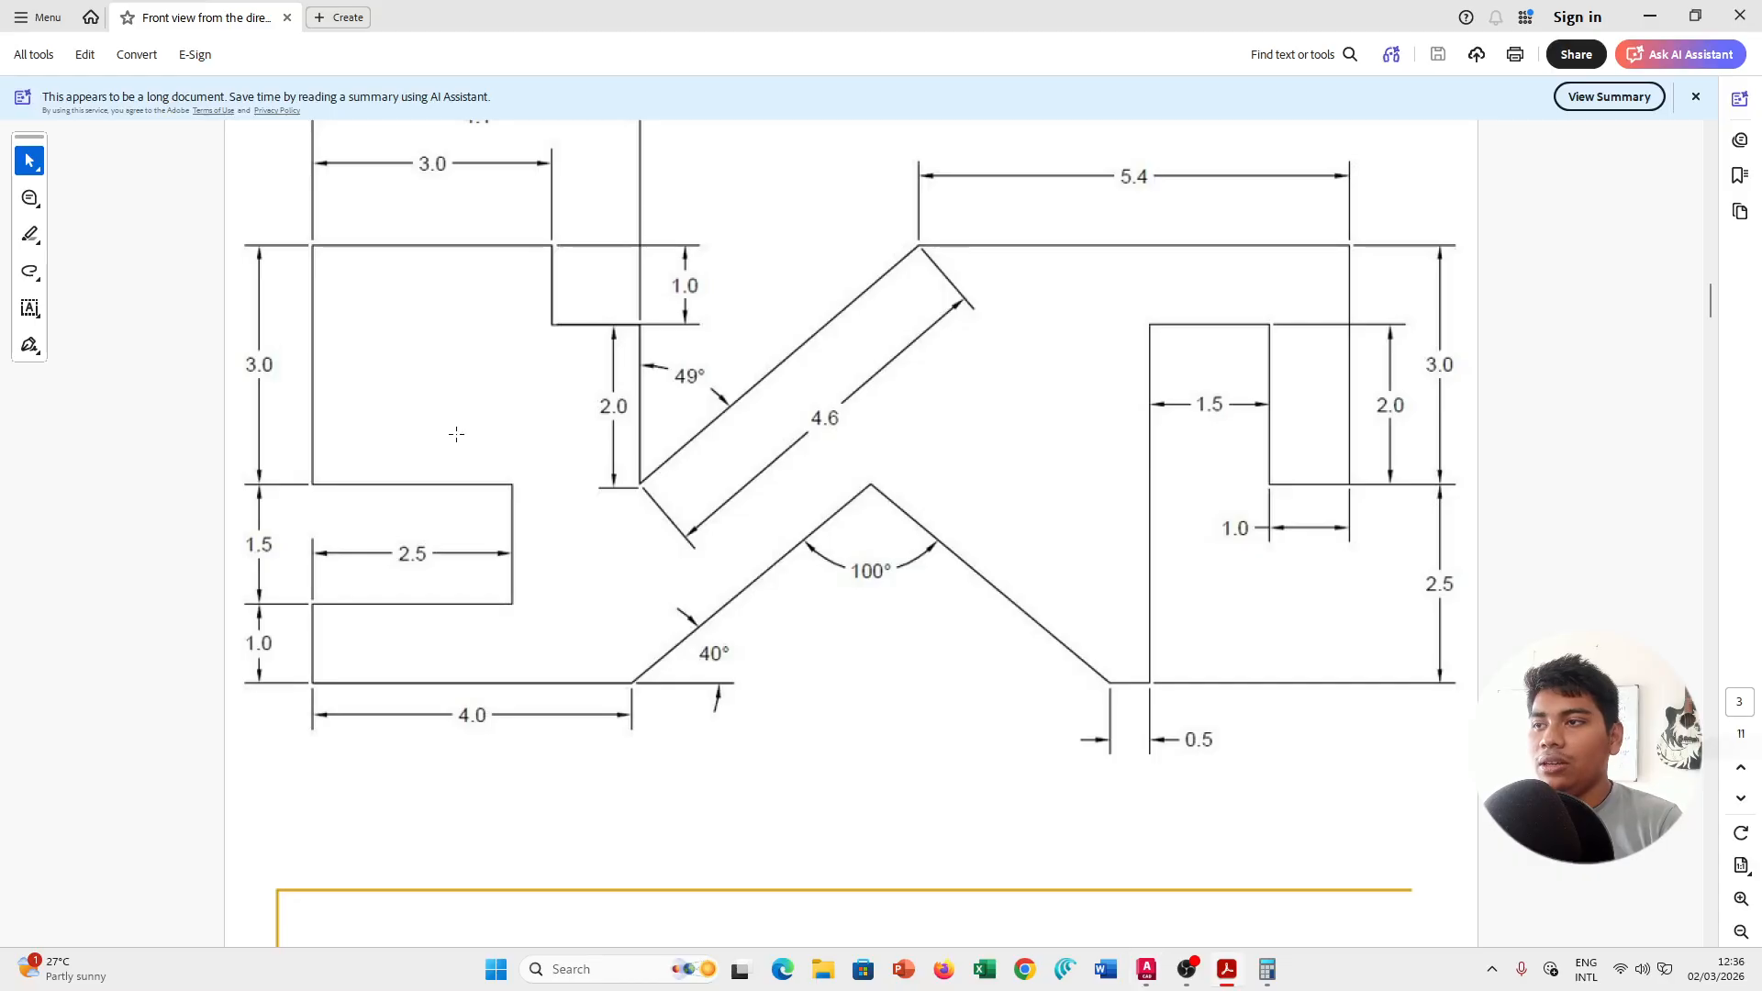
{"action": "key", "text": "alt+Tab"}
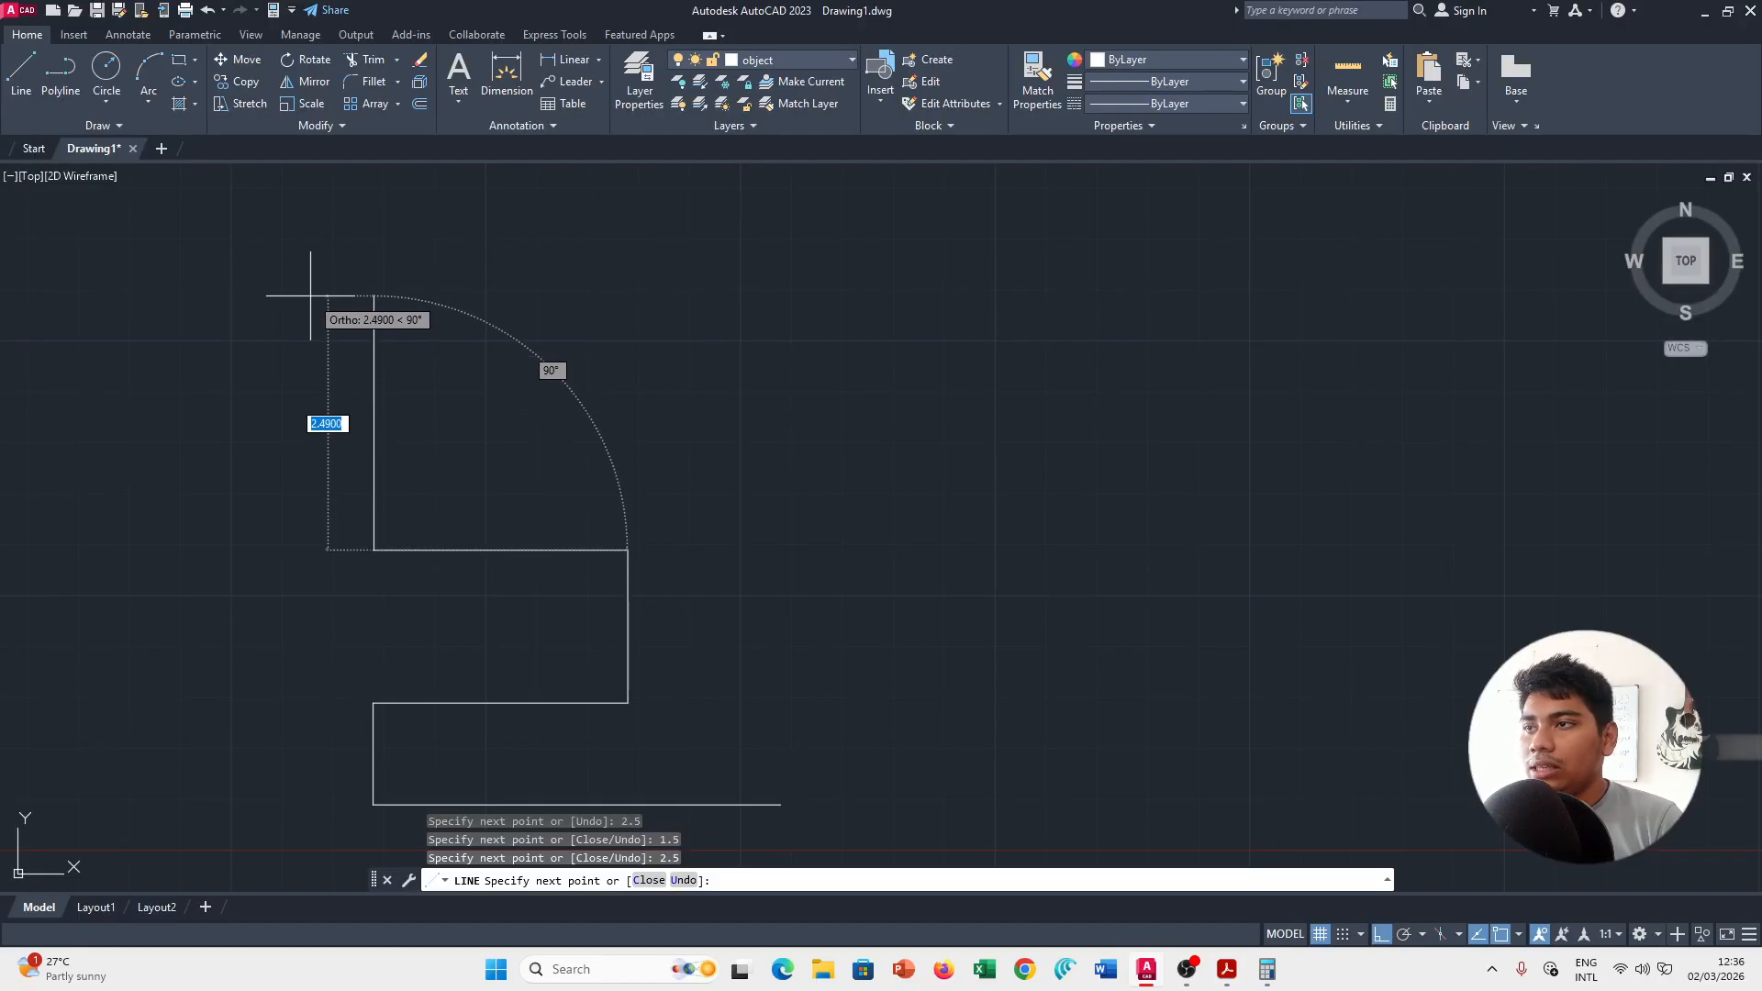
{"action": "type", "text": "3"}
{"action": "key", "text": "Return"}
Check the top edge's length in the PDF and draw it 3 units toward the right.
{"action": "key", "text": "alt+Tab"}
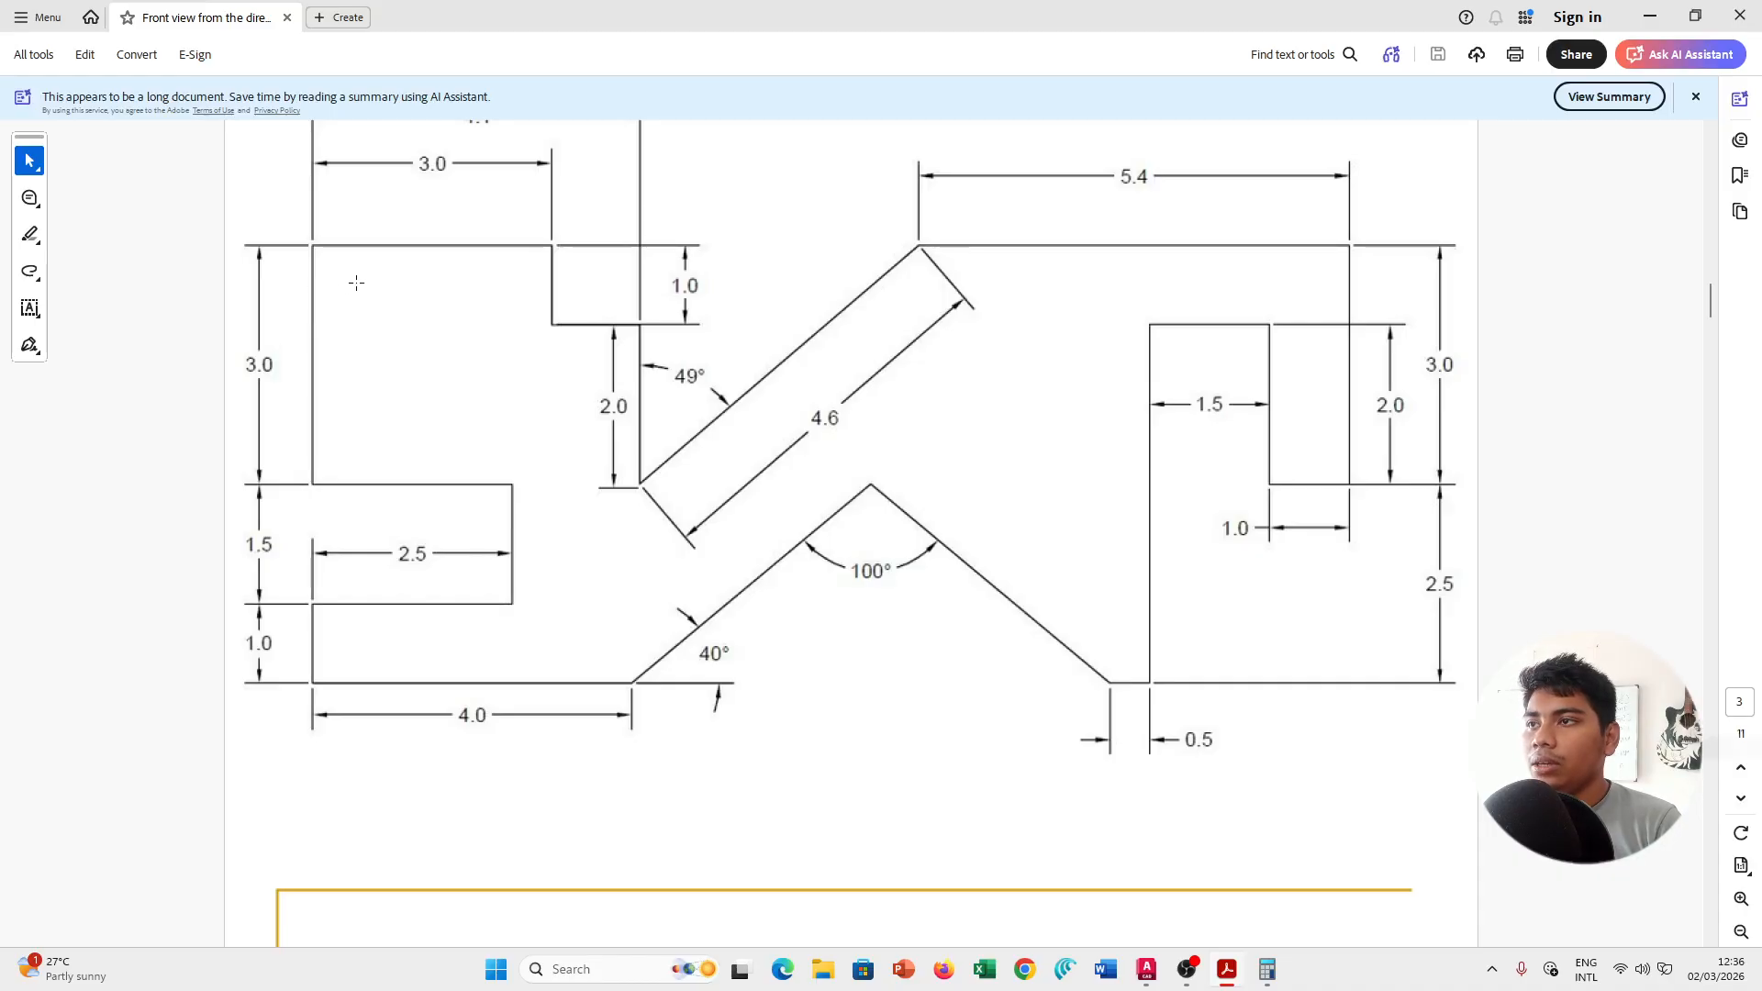
{"action": "scroll", "coordinate": [356, 282], "scroll_direction": "up", "scroll_amount": 1}
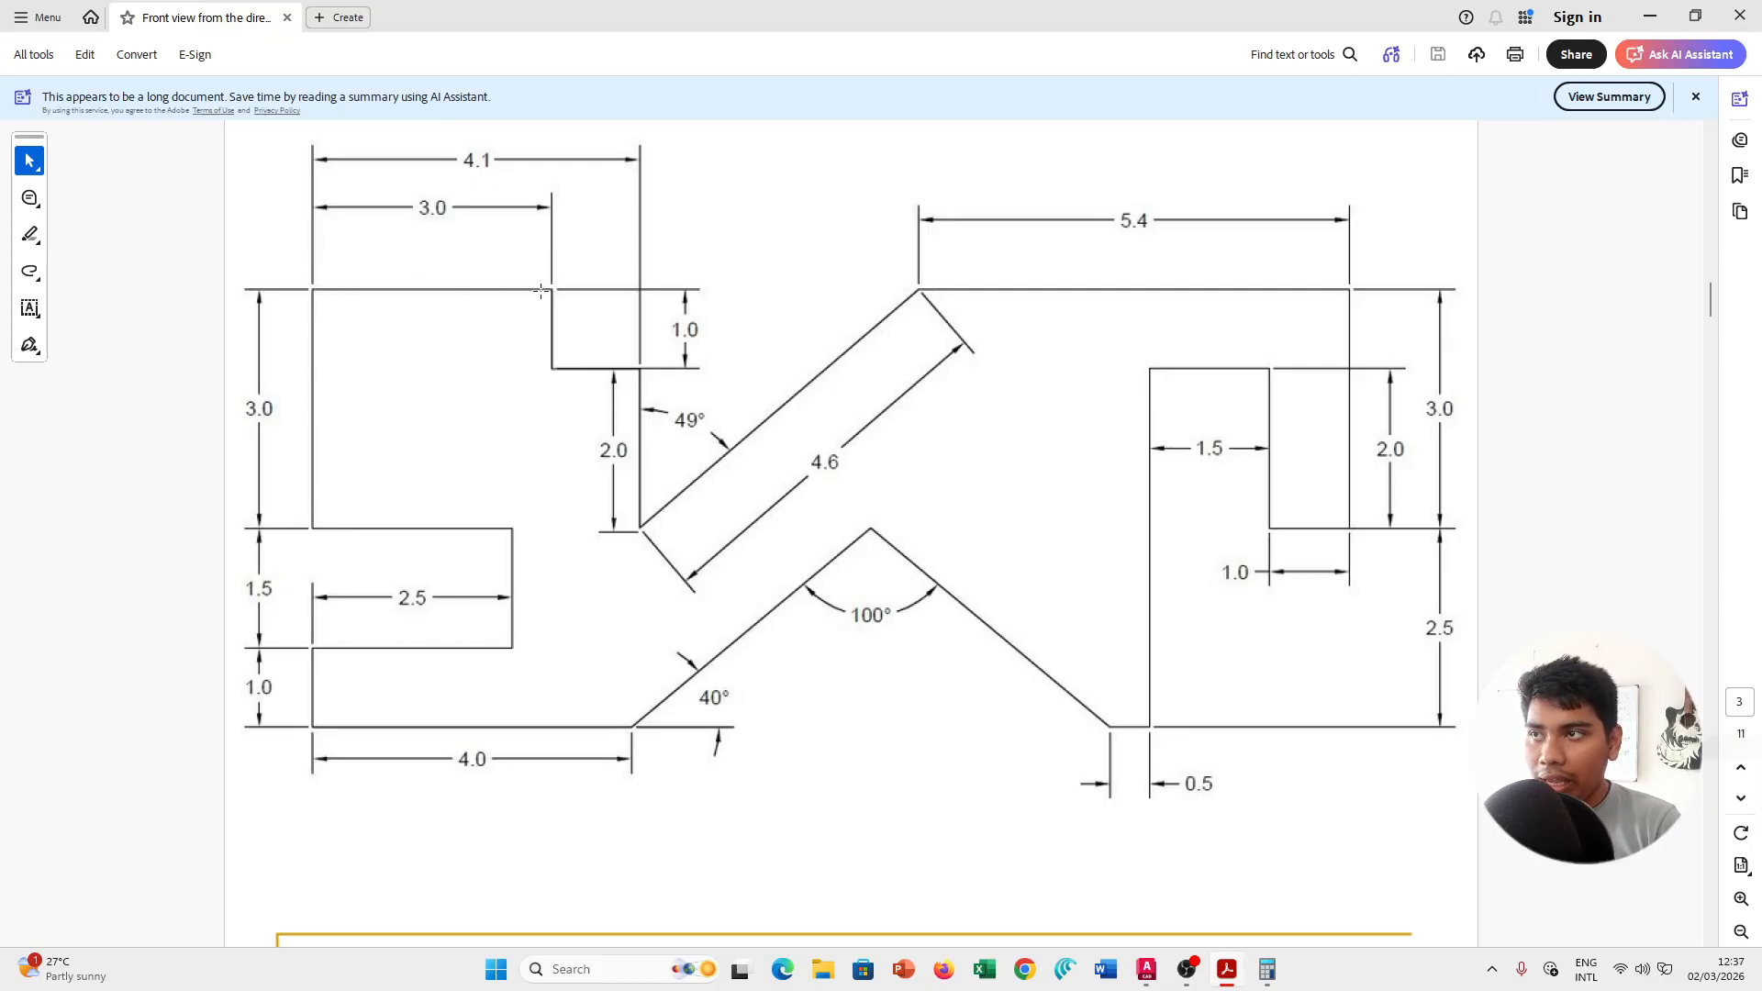
{"action": "left_click_drag", "start_coordinate": [566, 313], "coordinate": [261, 264]}
{"action": "left_click", "coordinate": [845, 268]}
{"action": "left_click", "coordinate": [844, 262]}
{"action": "key", "text": "alt+Tab"}
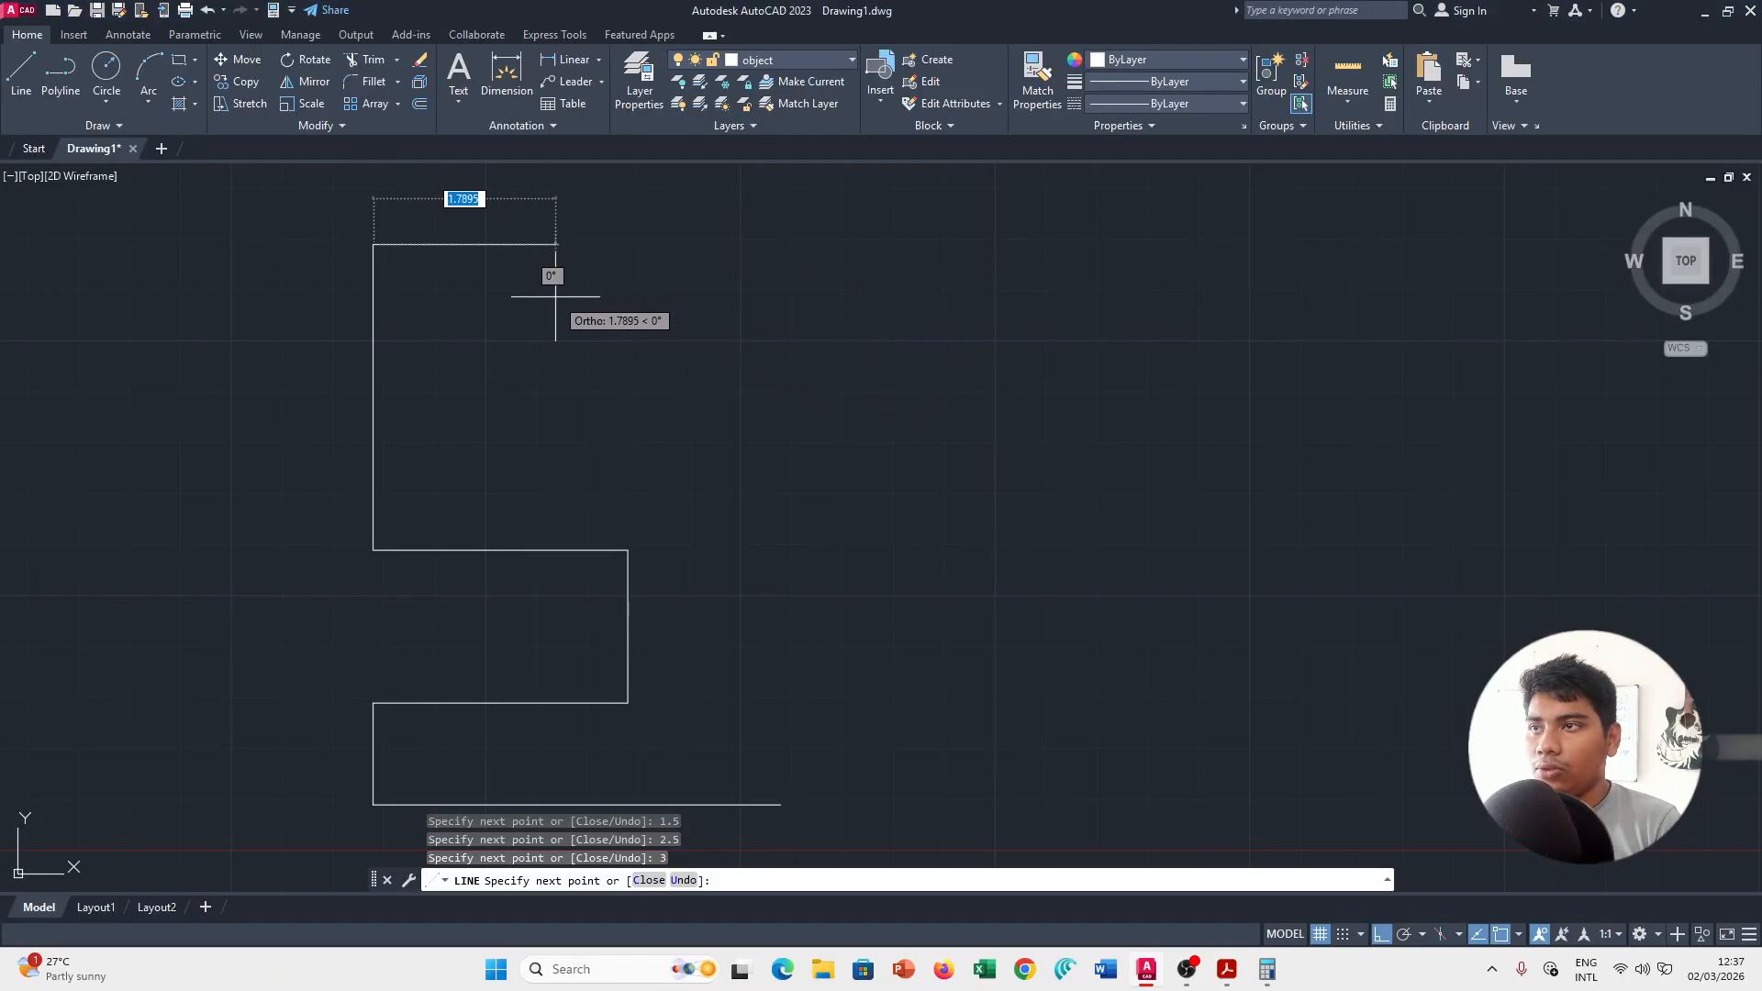
{"action": "type", "text": "6"}
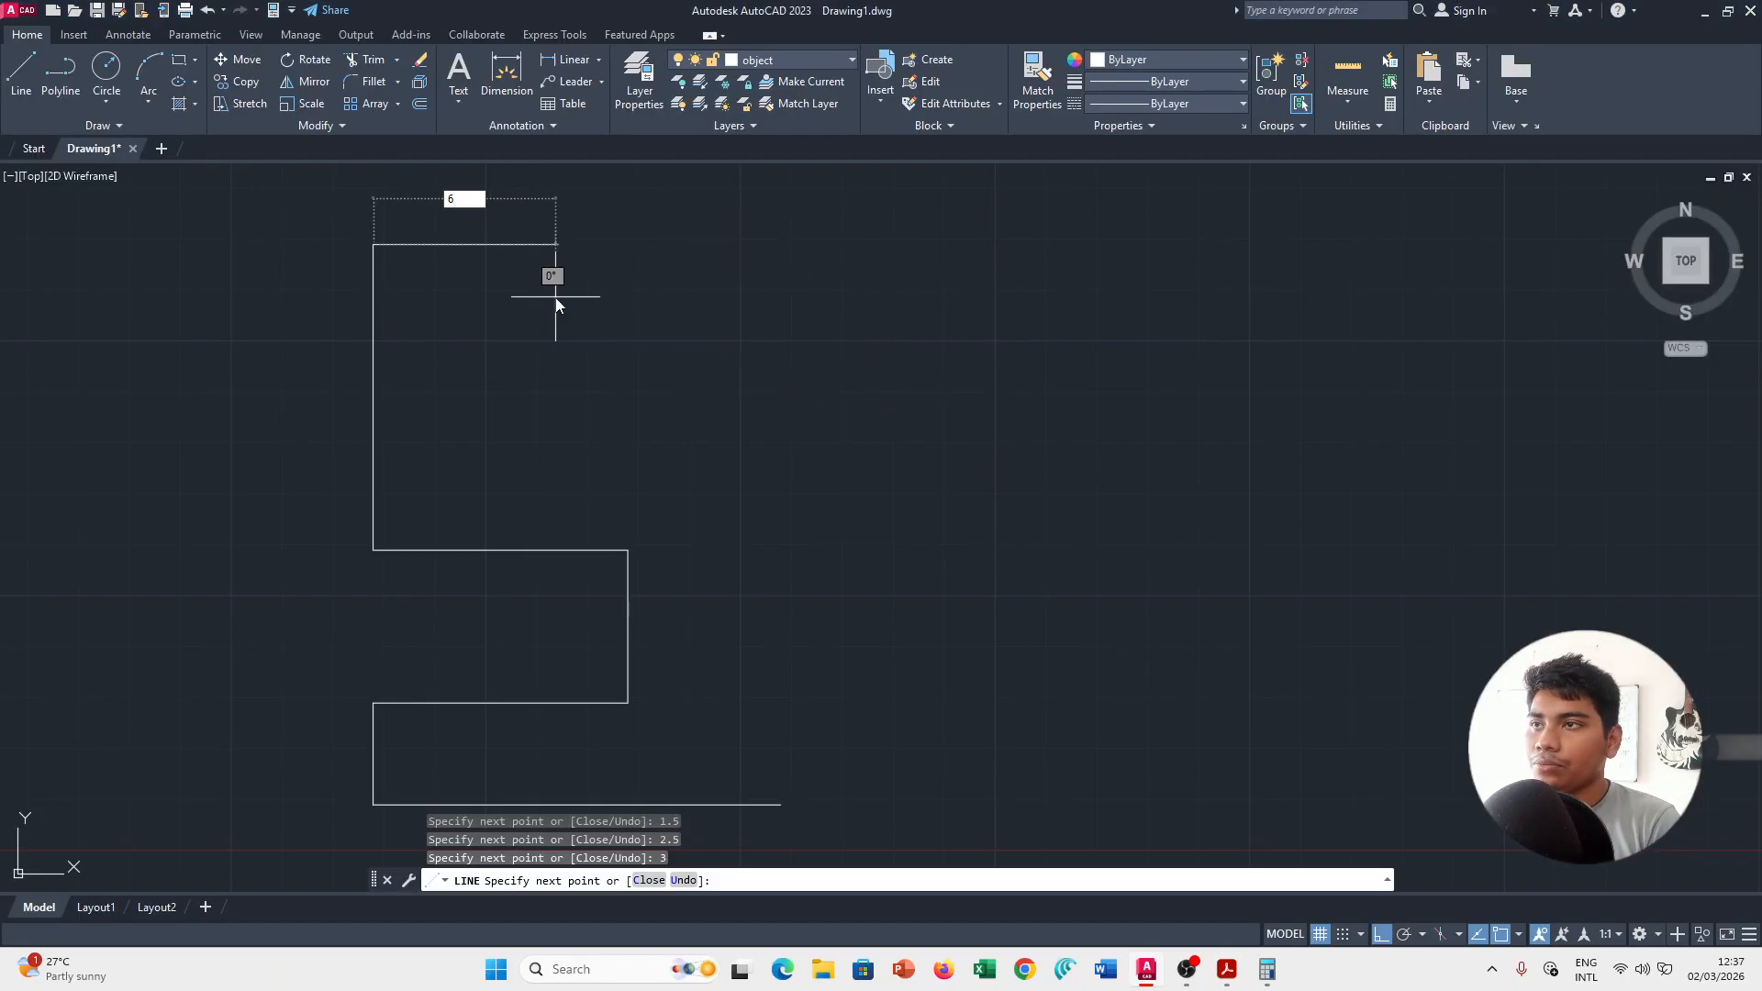
{"action": "key", "text": "alt+Tab"}
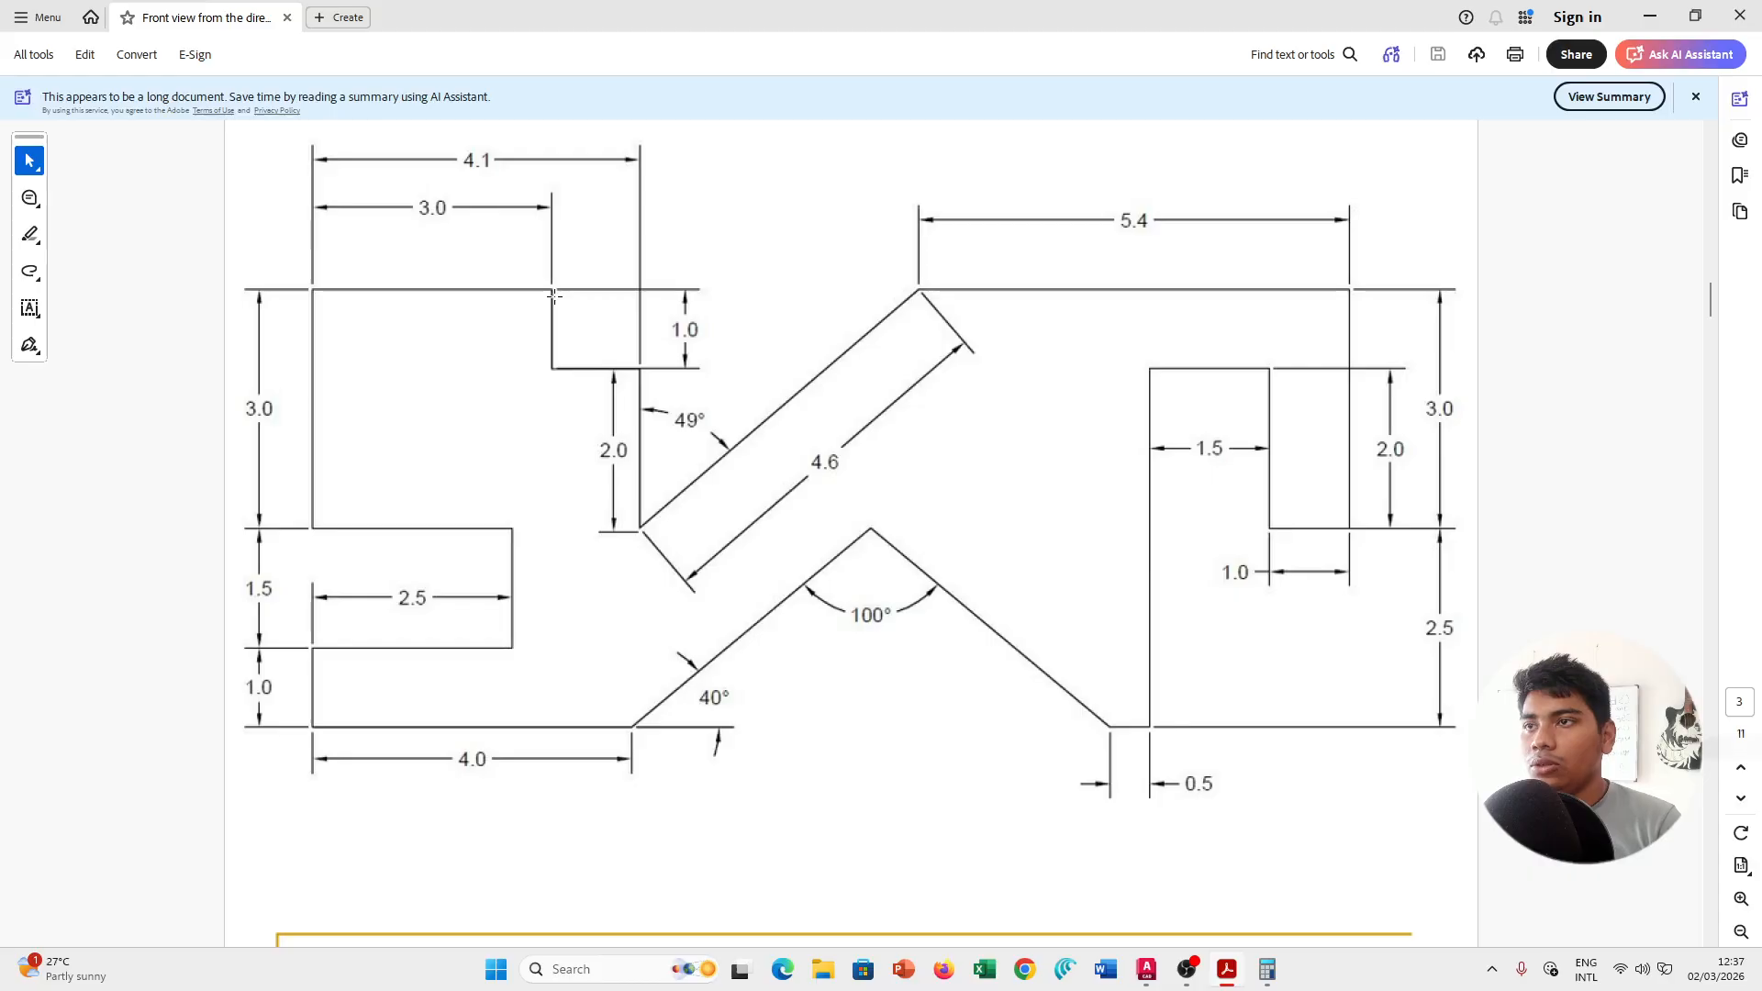
{"action": "key", "text": "alt+Tab"}
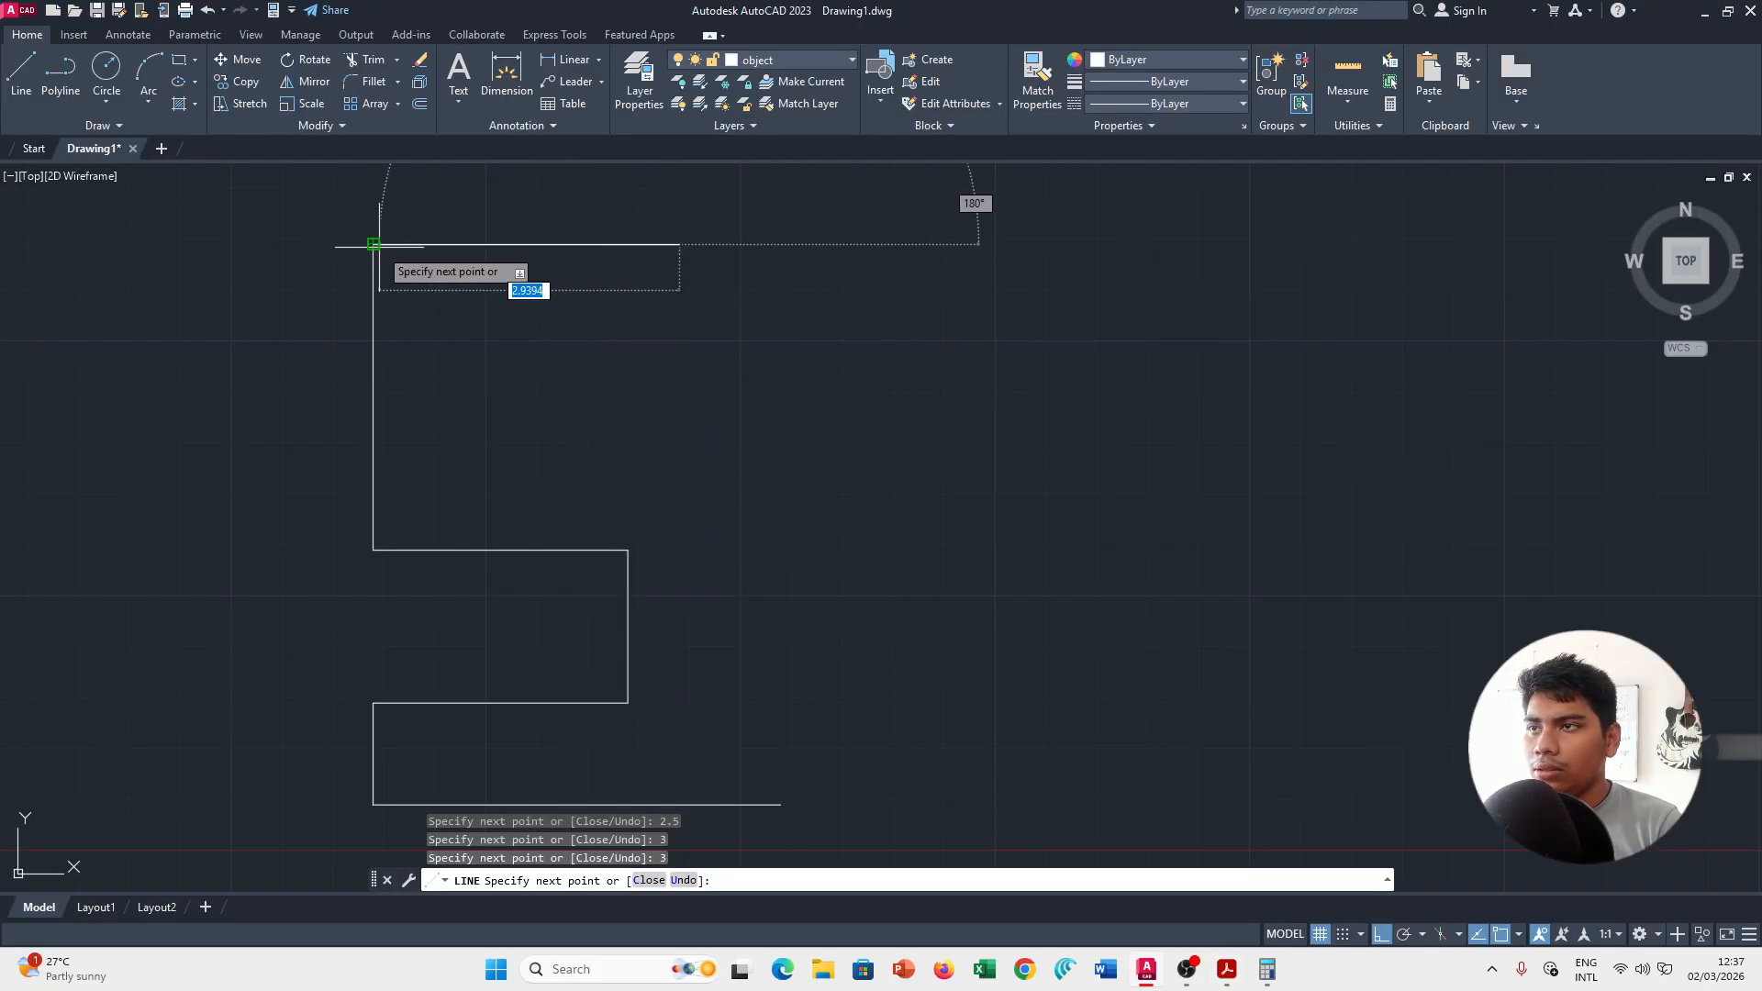
Check the corner step's height in the PDF and draw a 1-unit segment down from the top edge's right end.
{"action": "key", "text": "alt+Tab"}
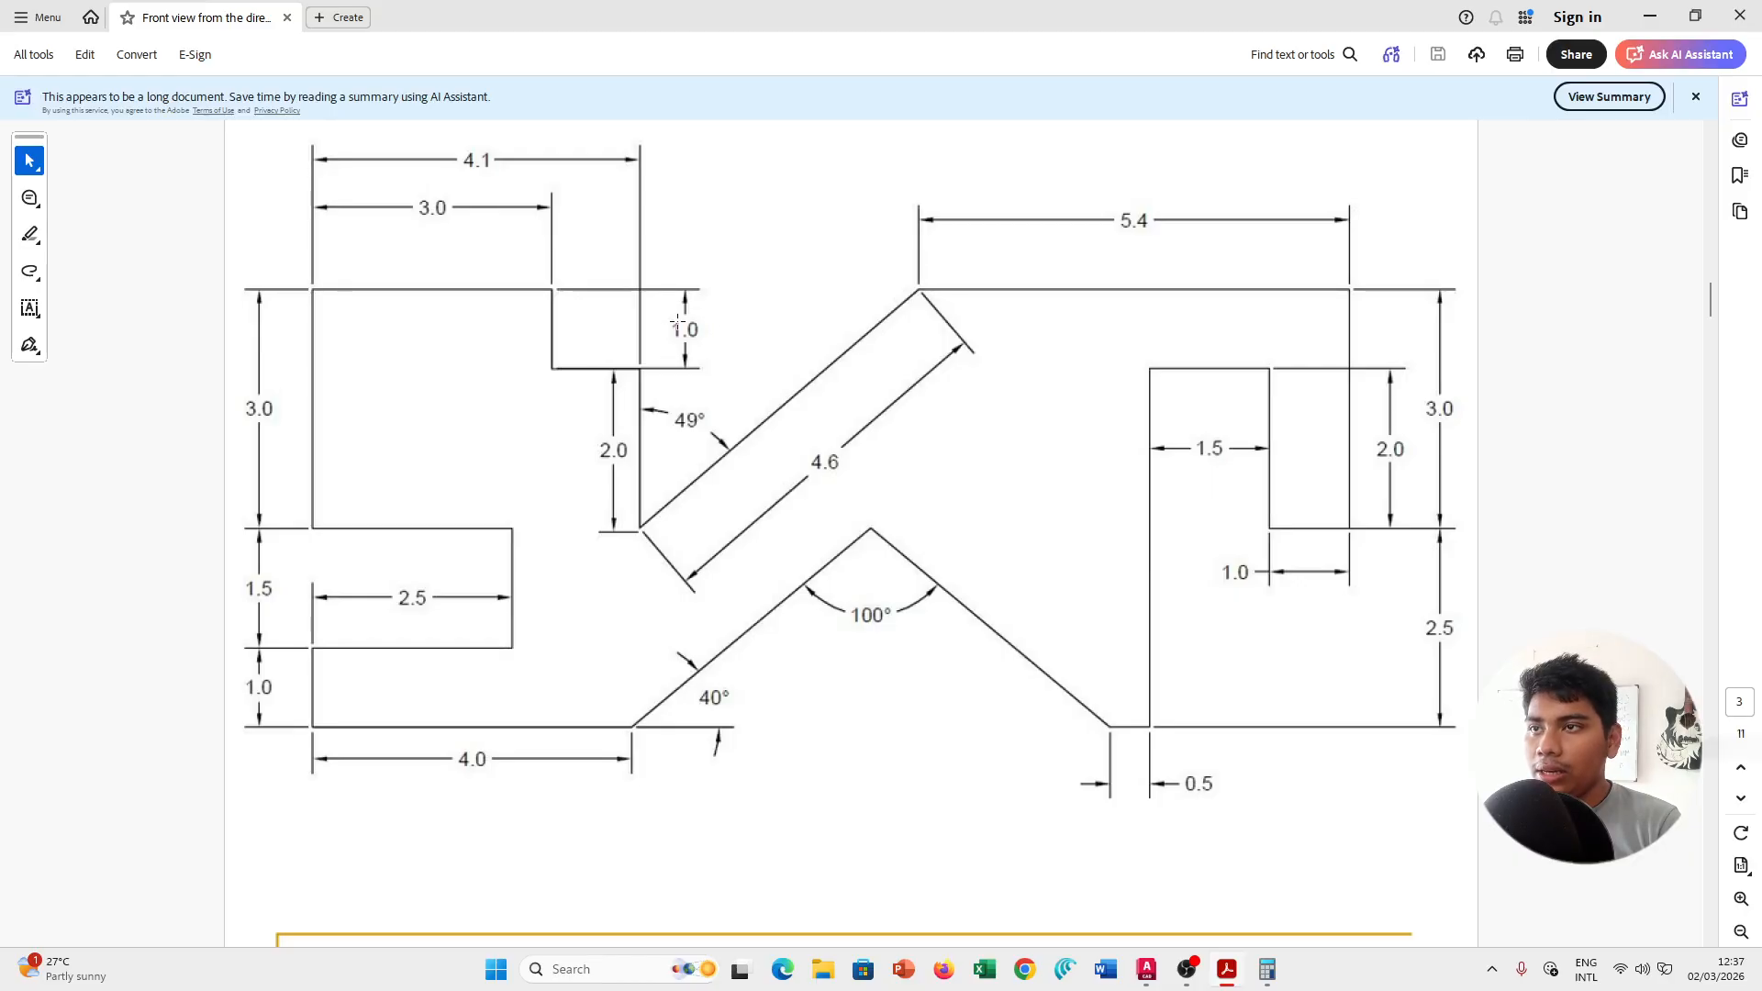
{"action": "key", "text": "alt+Tab"}
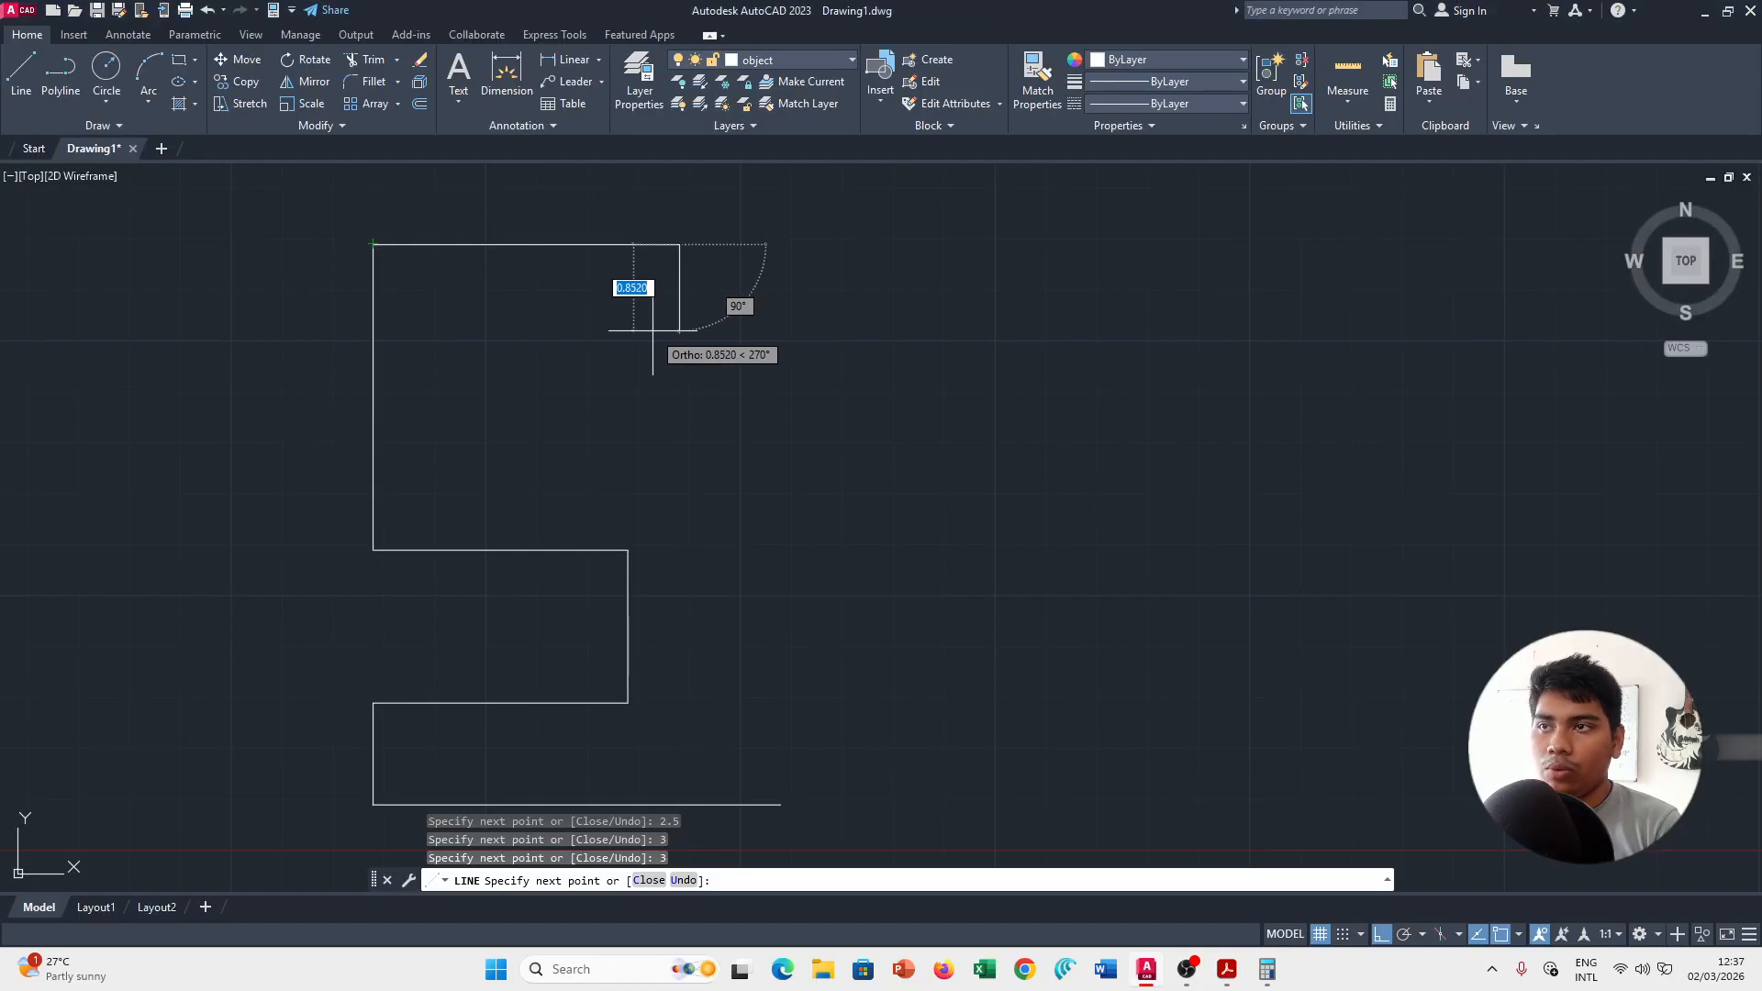
{"action": "type", "text": "5"}
{"action": "key", "text": "BackSpace"}
{"action": "type", "text": "1"}
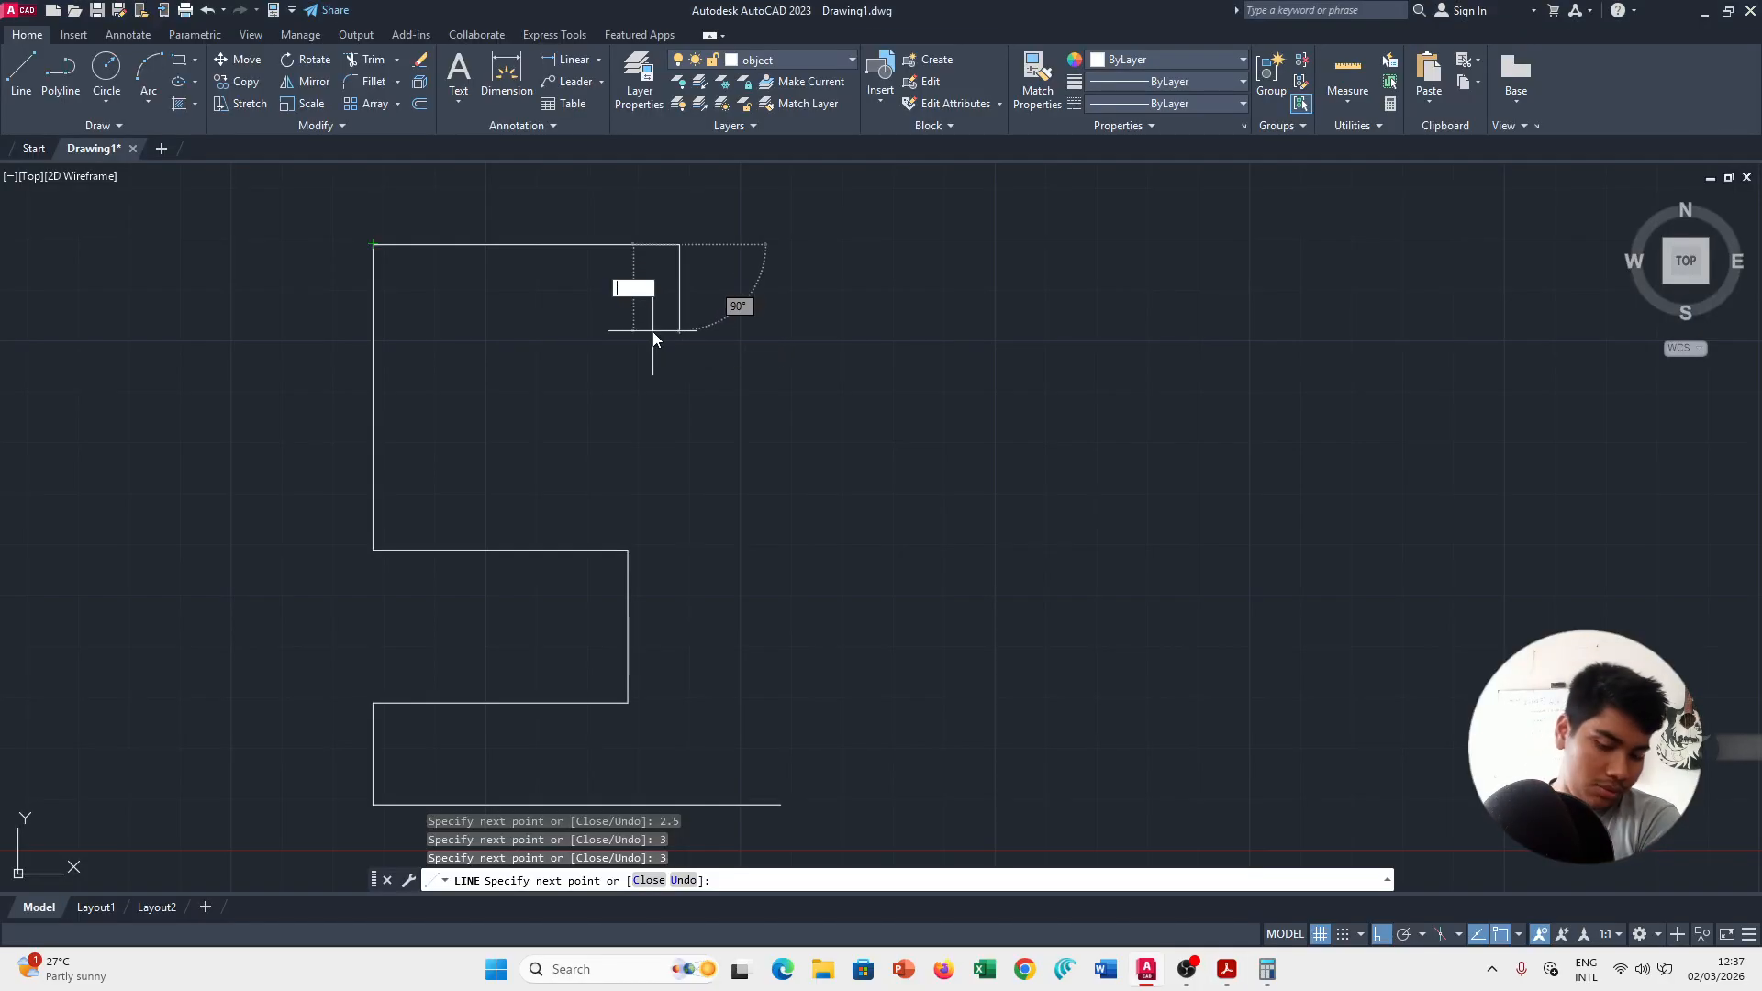
{"action": "key", "text": "Return"}
Using the PDF dimensions, continue the corner step 1.1 units toward the right and 2.0 units down.
{"action": "key", "text": "alt+Tab"}
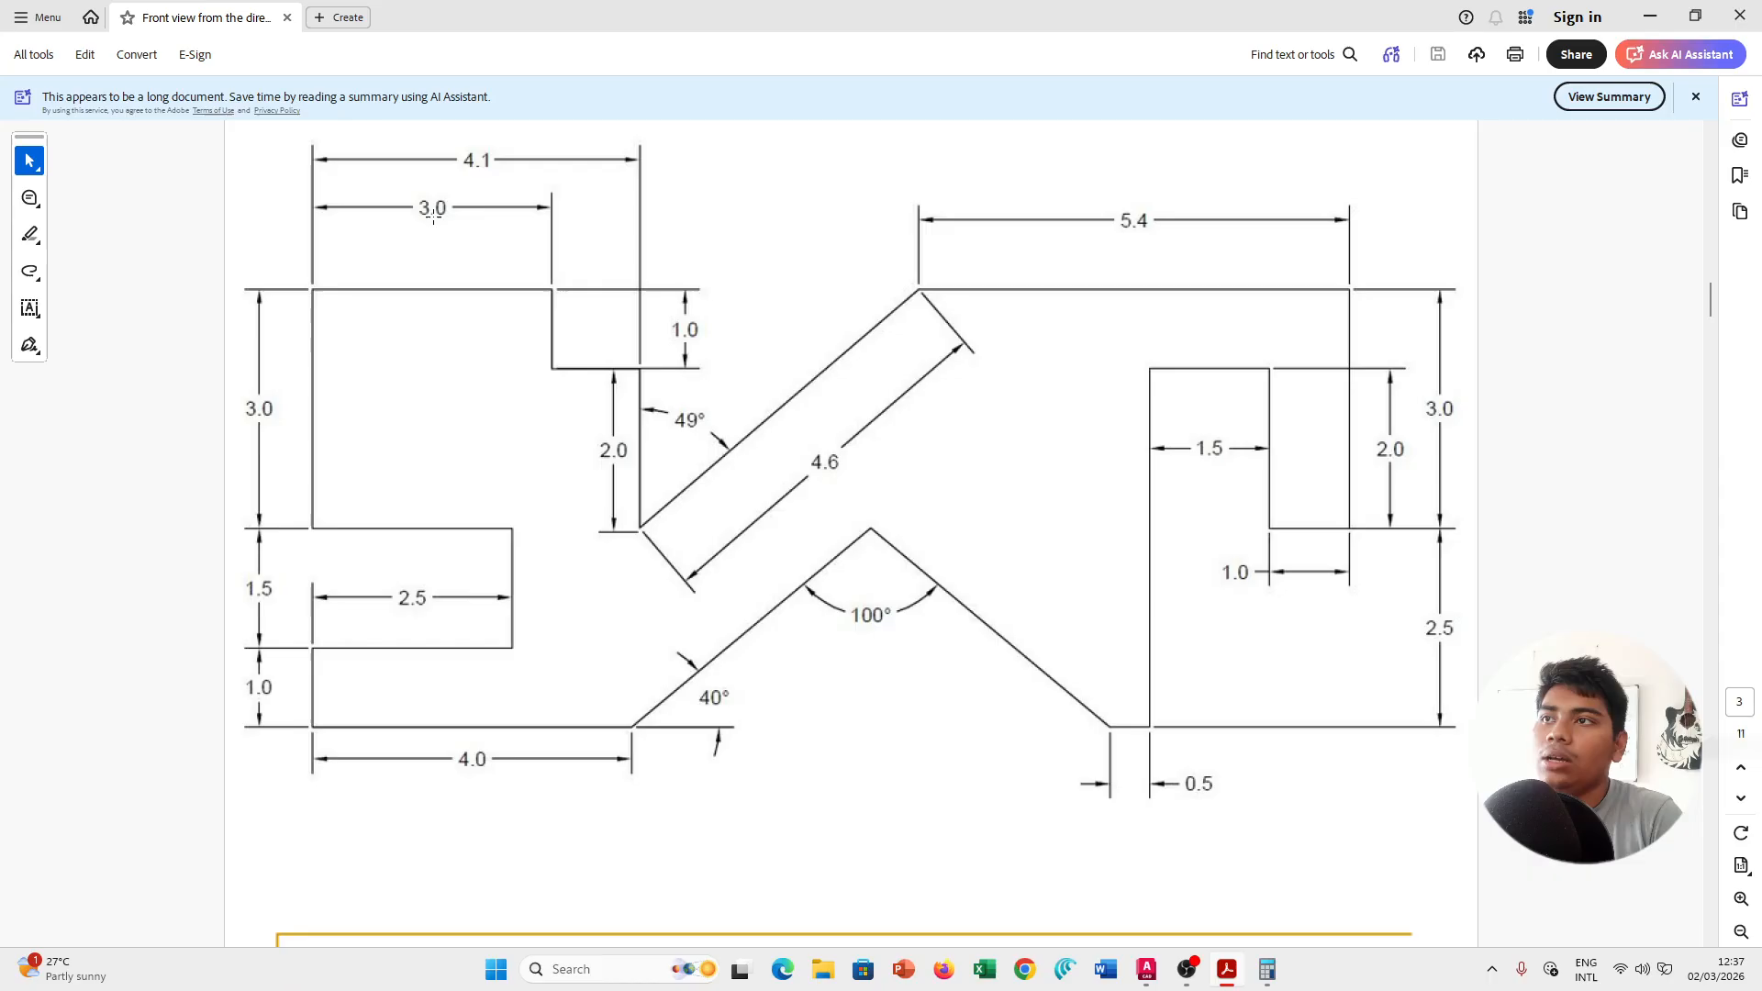
{"action": "key", "text": "alt+Tab"}
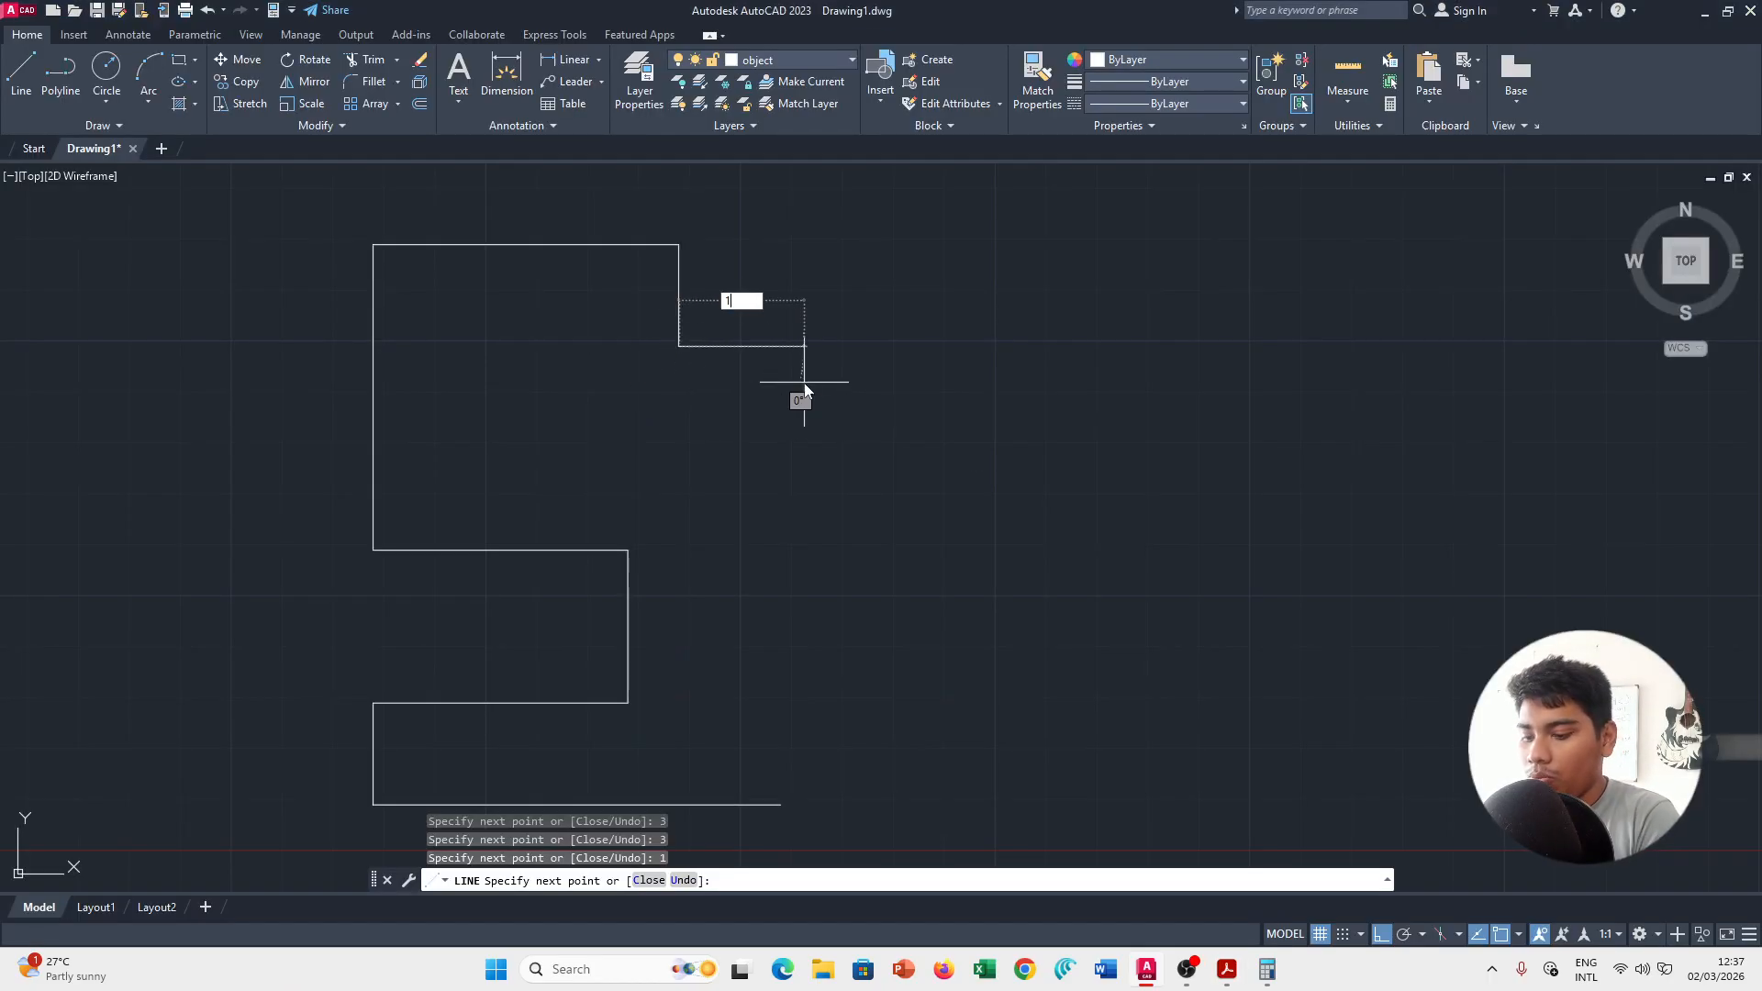
{"action": "key", "text": "alt+Tab"}
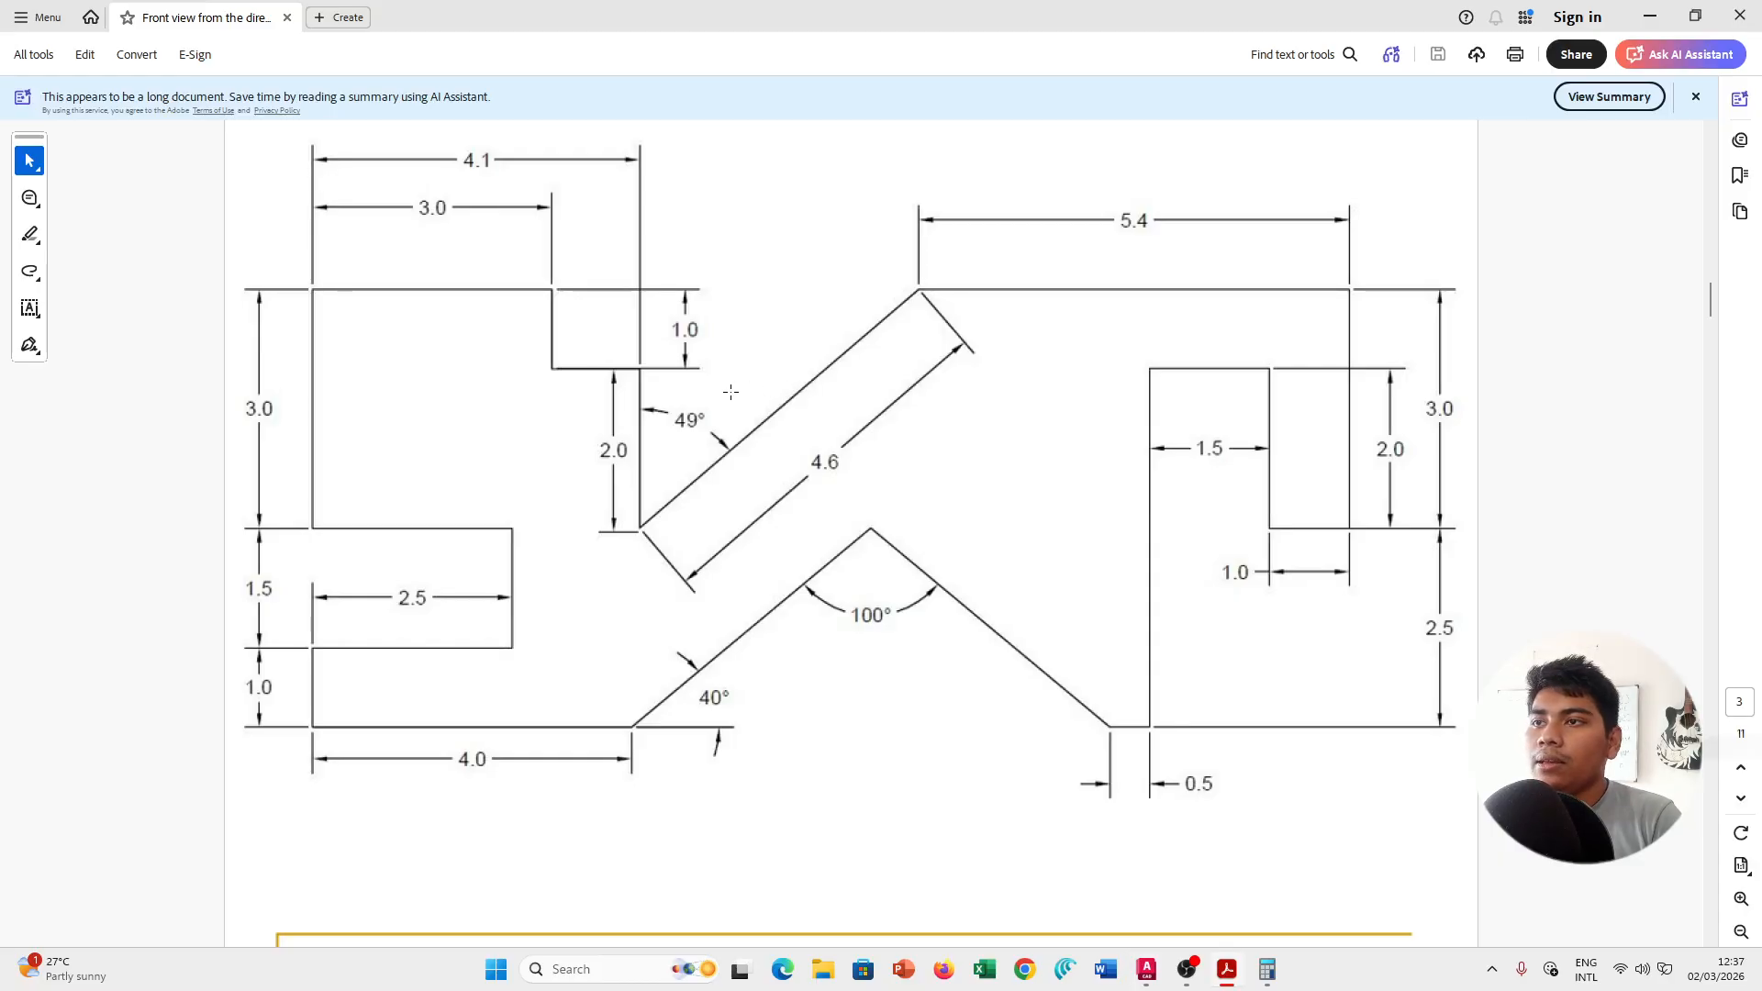
{"action": "key", "text": "alt+Tab"}
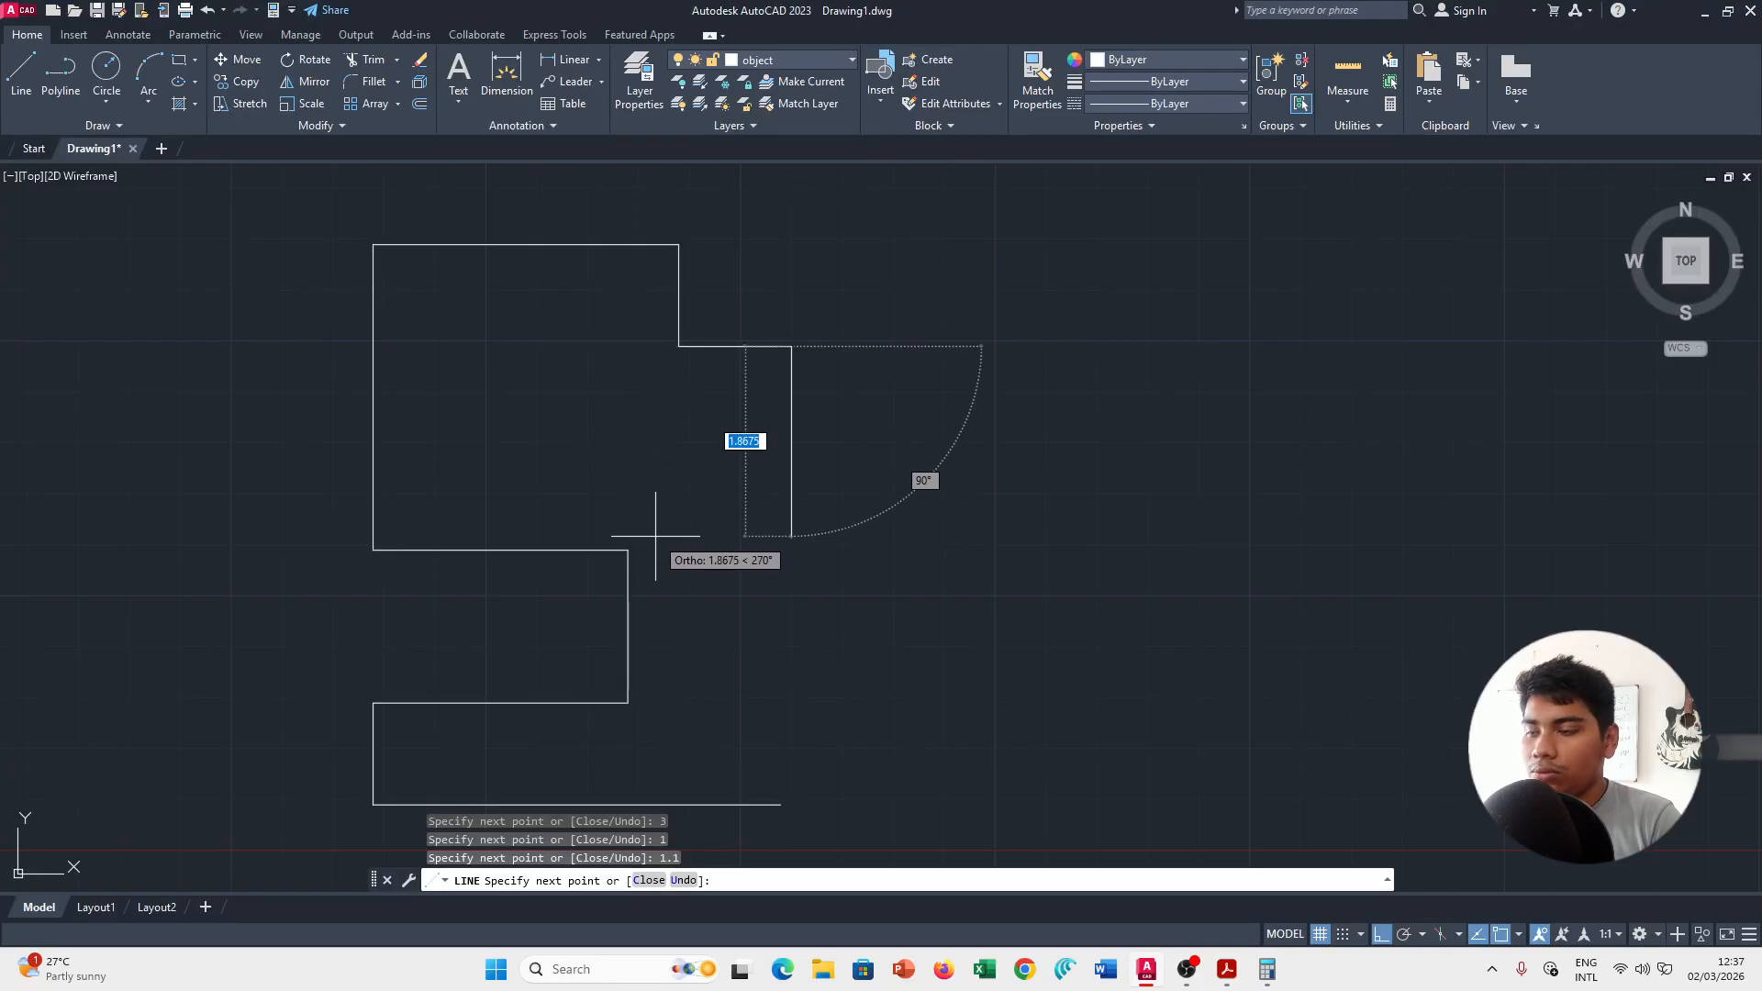
{"action": "type", "text": "2.0"}
{"action": "key", "text": "Return"}
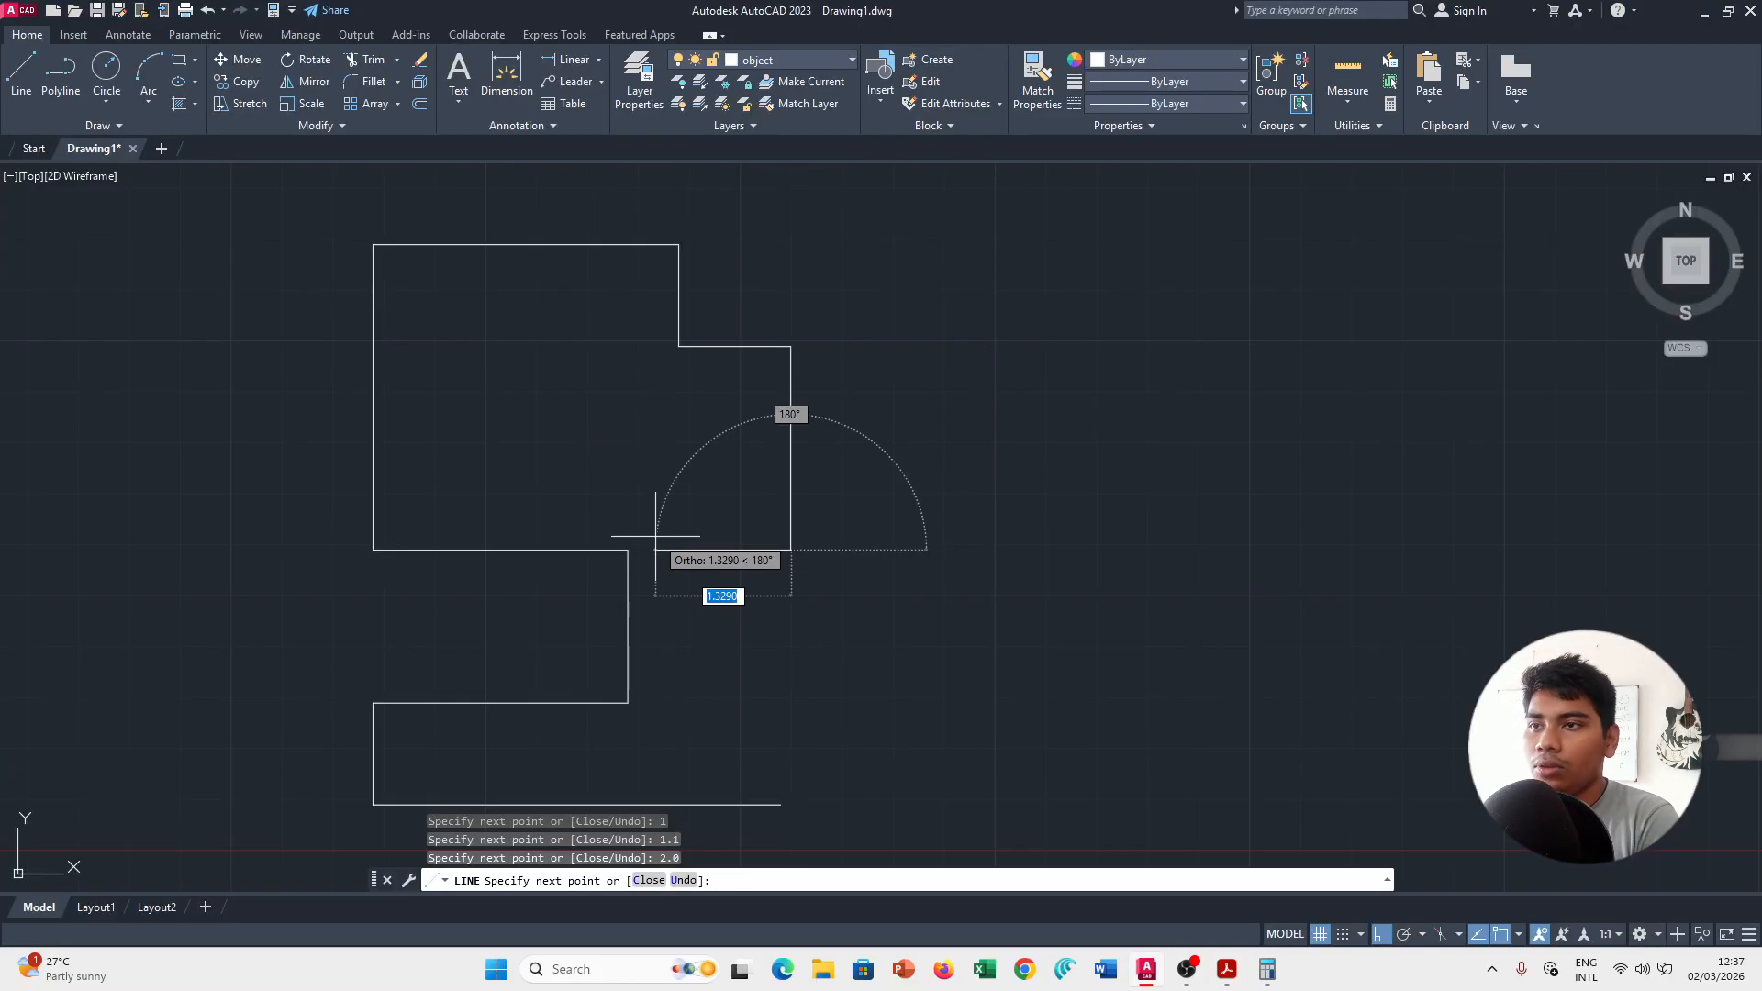
Check the slanted edge's length and angle in the PDF and turn Ortho mode off for the running Line command.
{"action": "key", "text": "alt+Tab"}
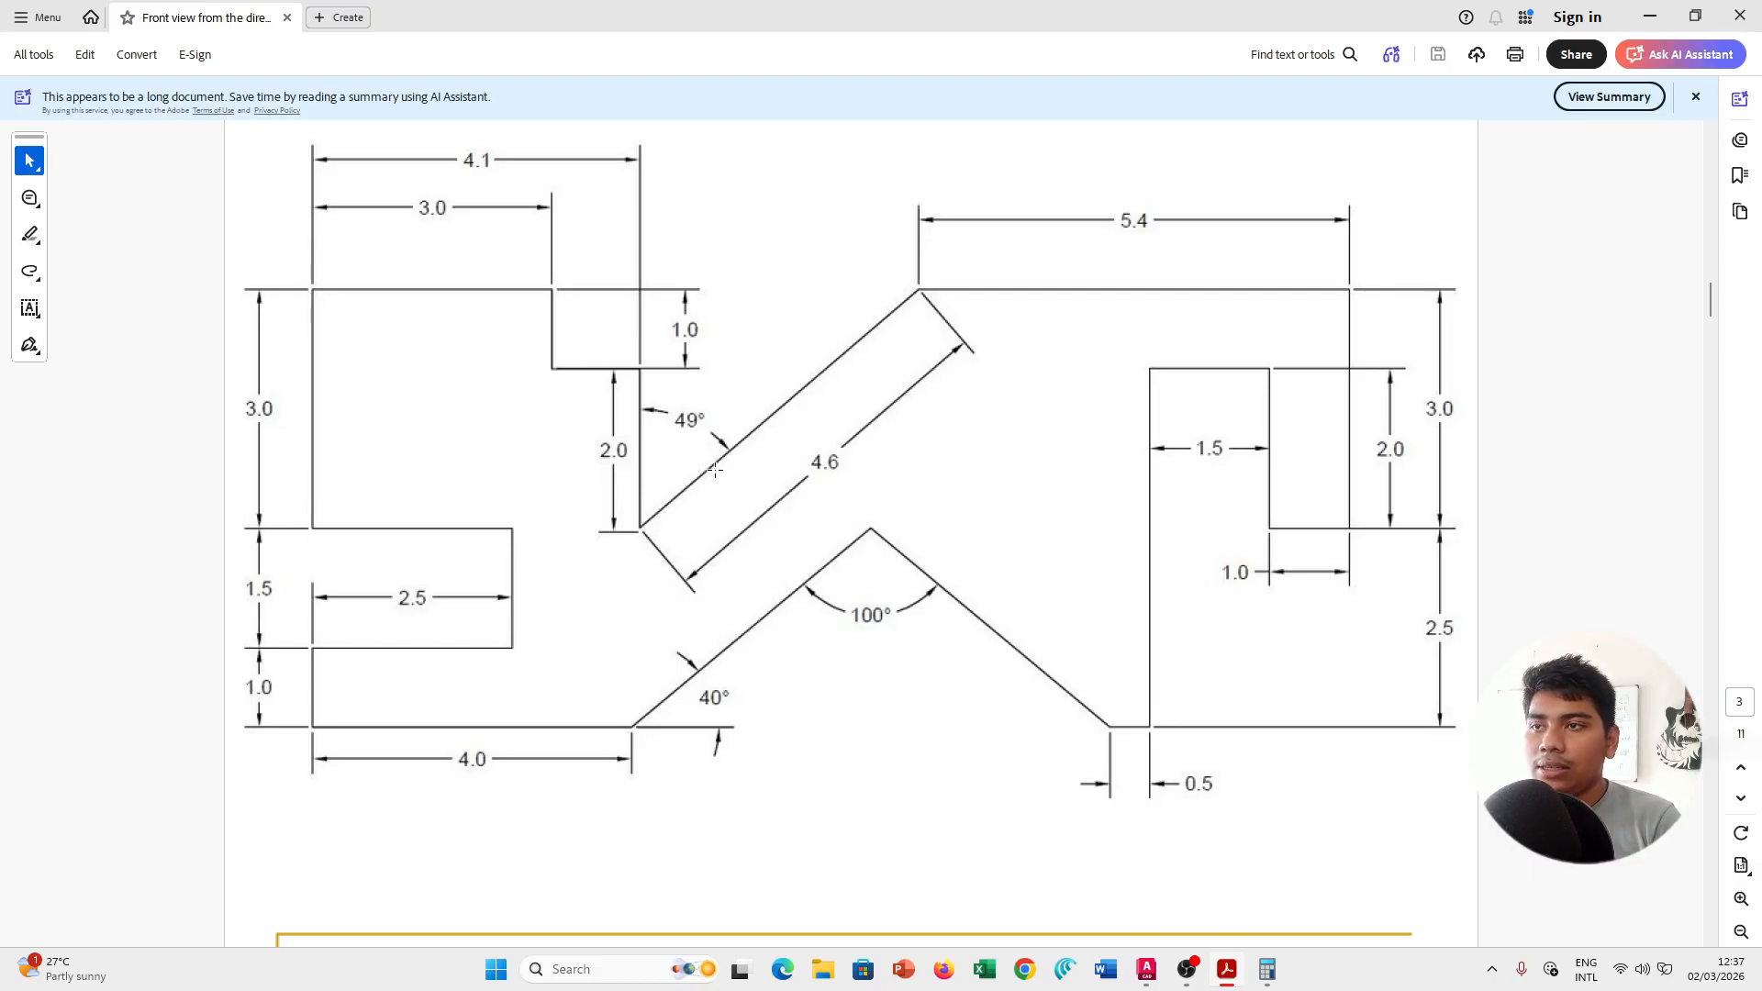
{"action": "key", "text": "alt+Tab"}
{"action": "key", "text": "F8"}
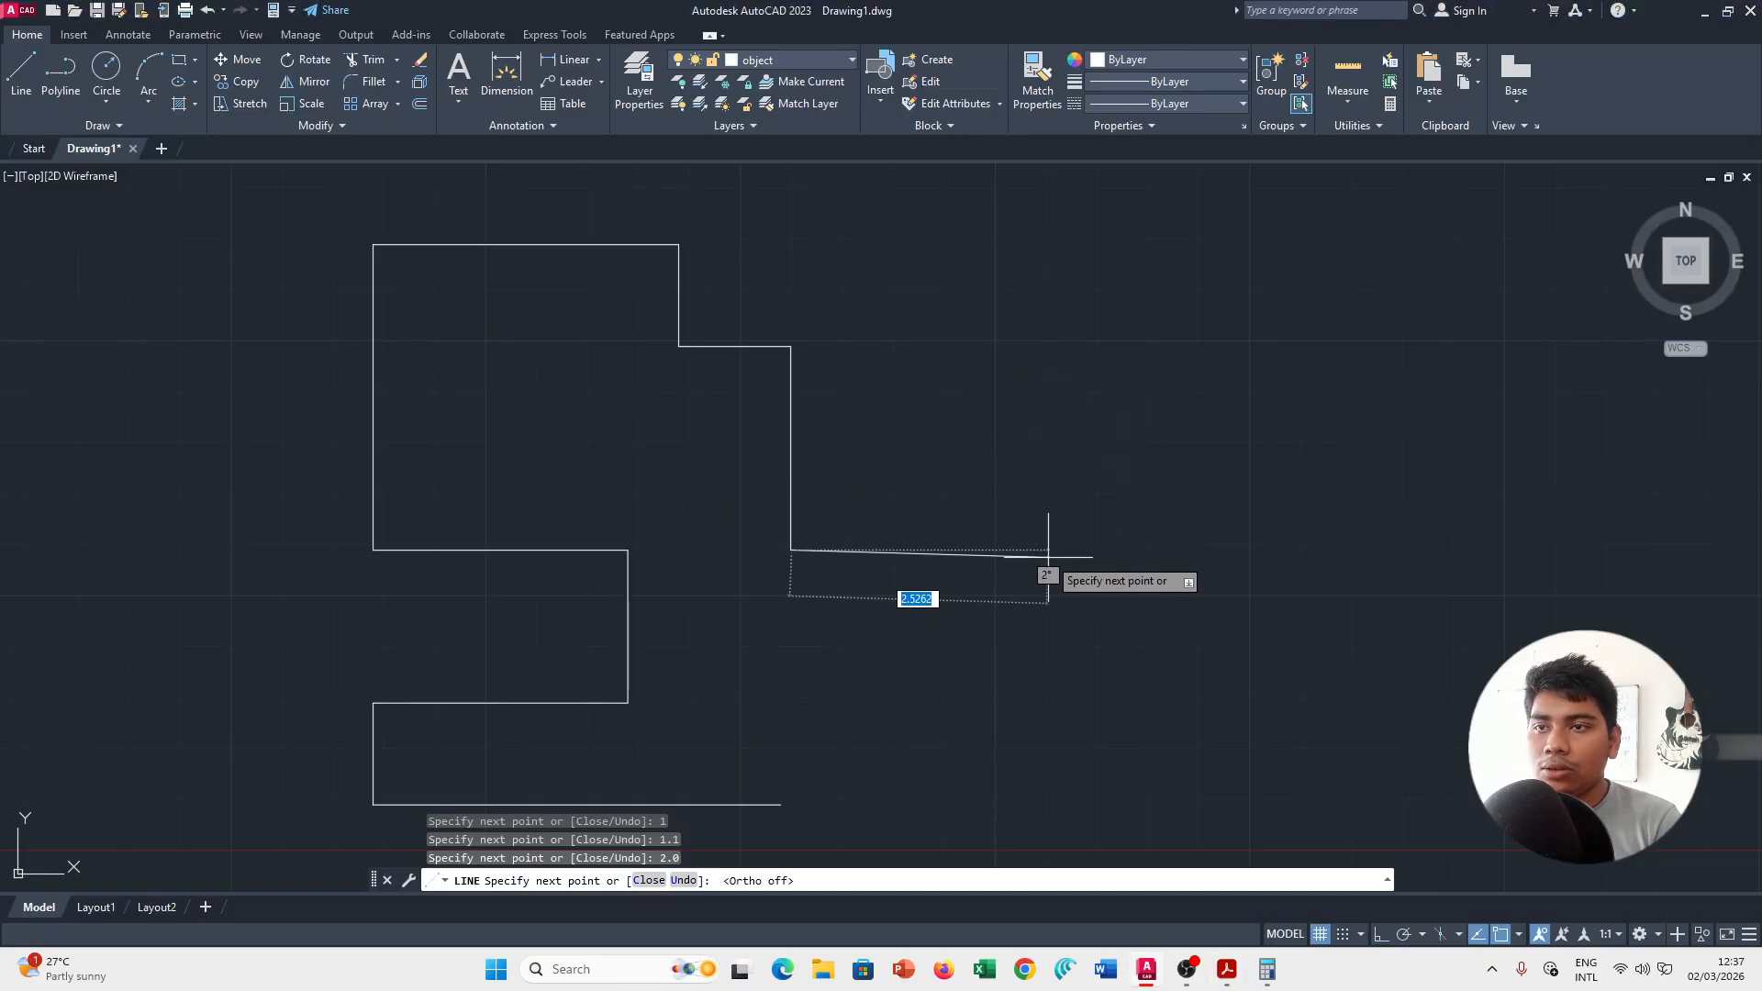
{"action": "key", "text": "alt+Tab"}
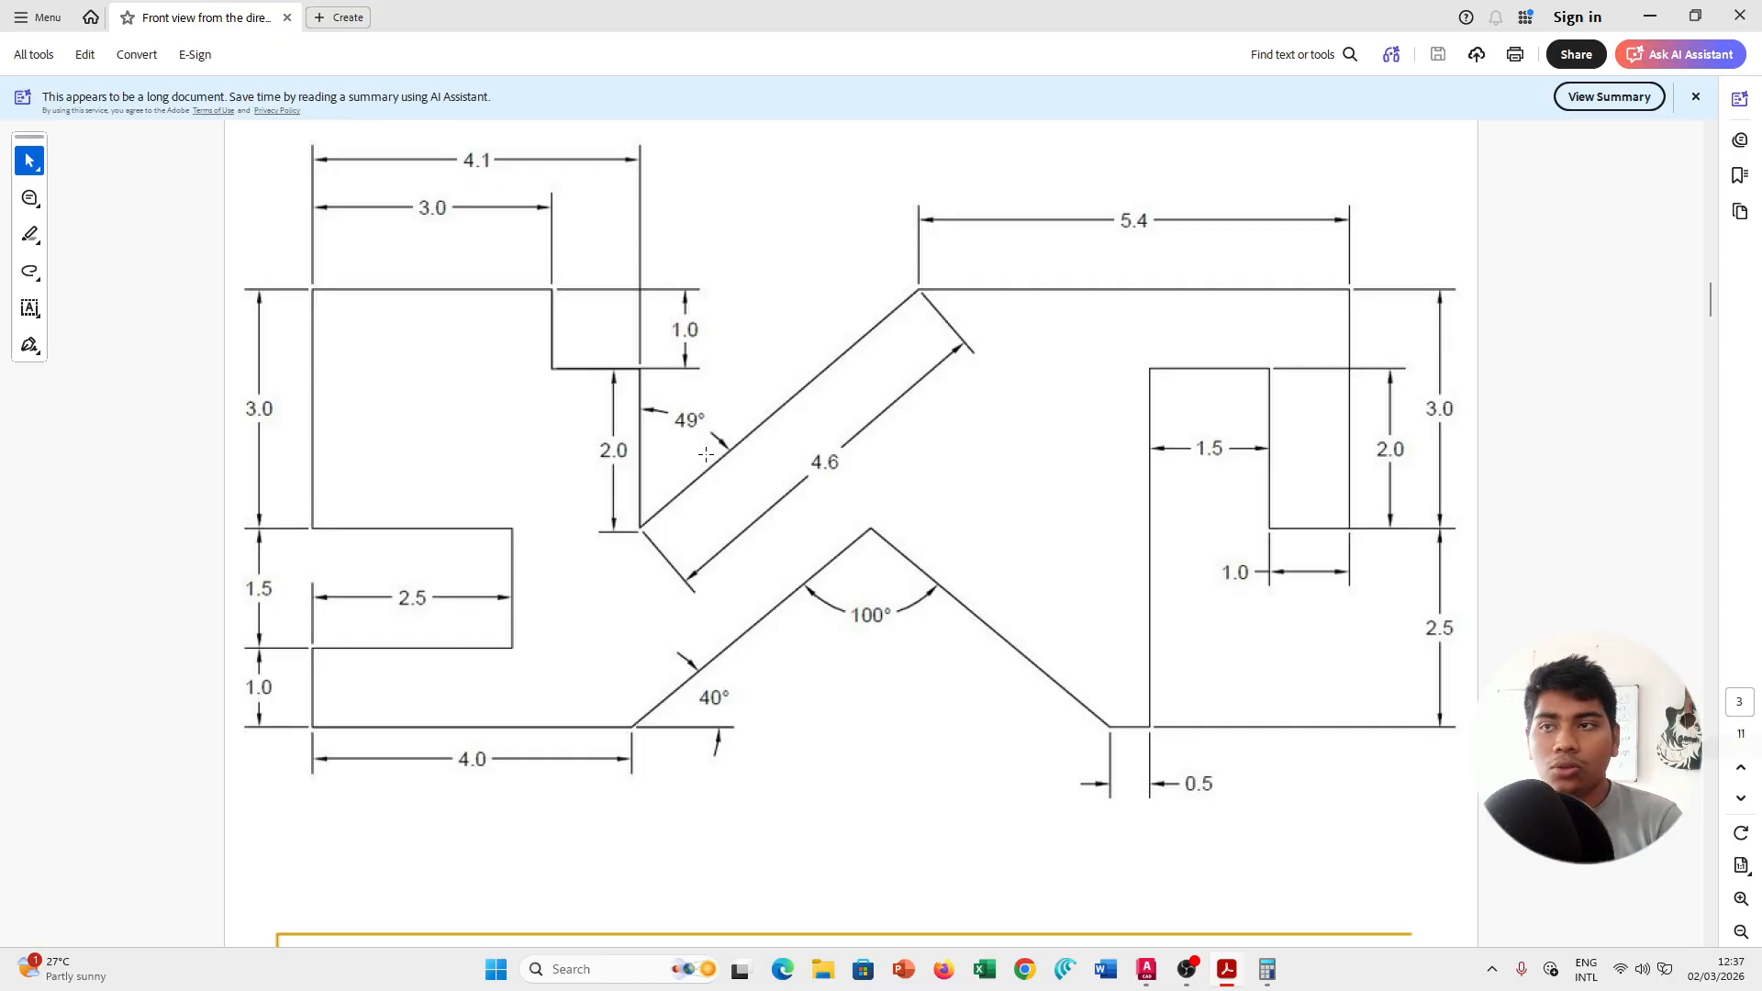
Switch to Calculator and compute 90 - 49 to get the slanted edge's angle from horizontal, then minimize it.
{"action": "key", "text": "alt+Tab"}
{"action": "key", "text": "alt+Tab"}
{"action": "key", "text": "alt+Tab"}
{"action": "left_click", "coordinate": [555, 413]}
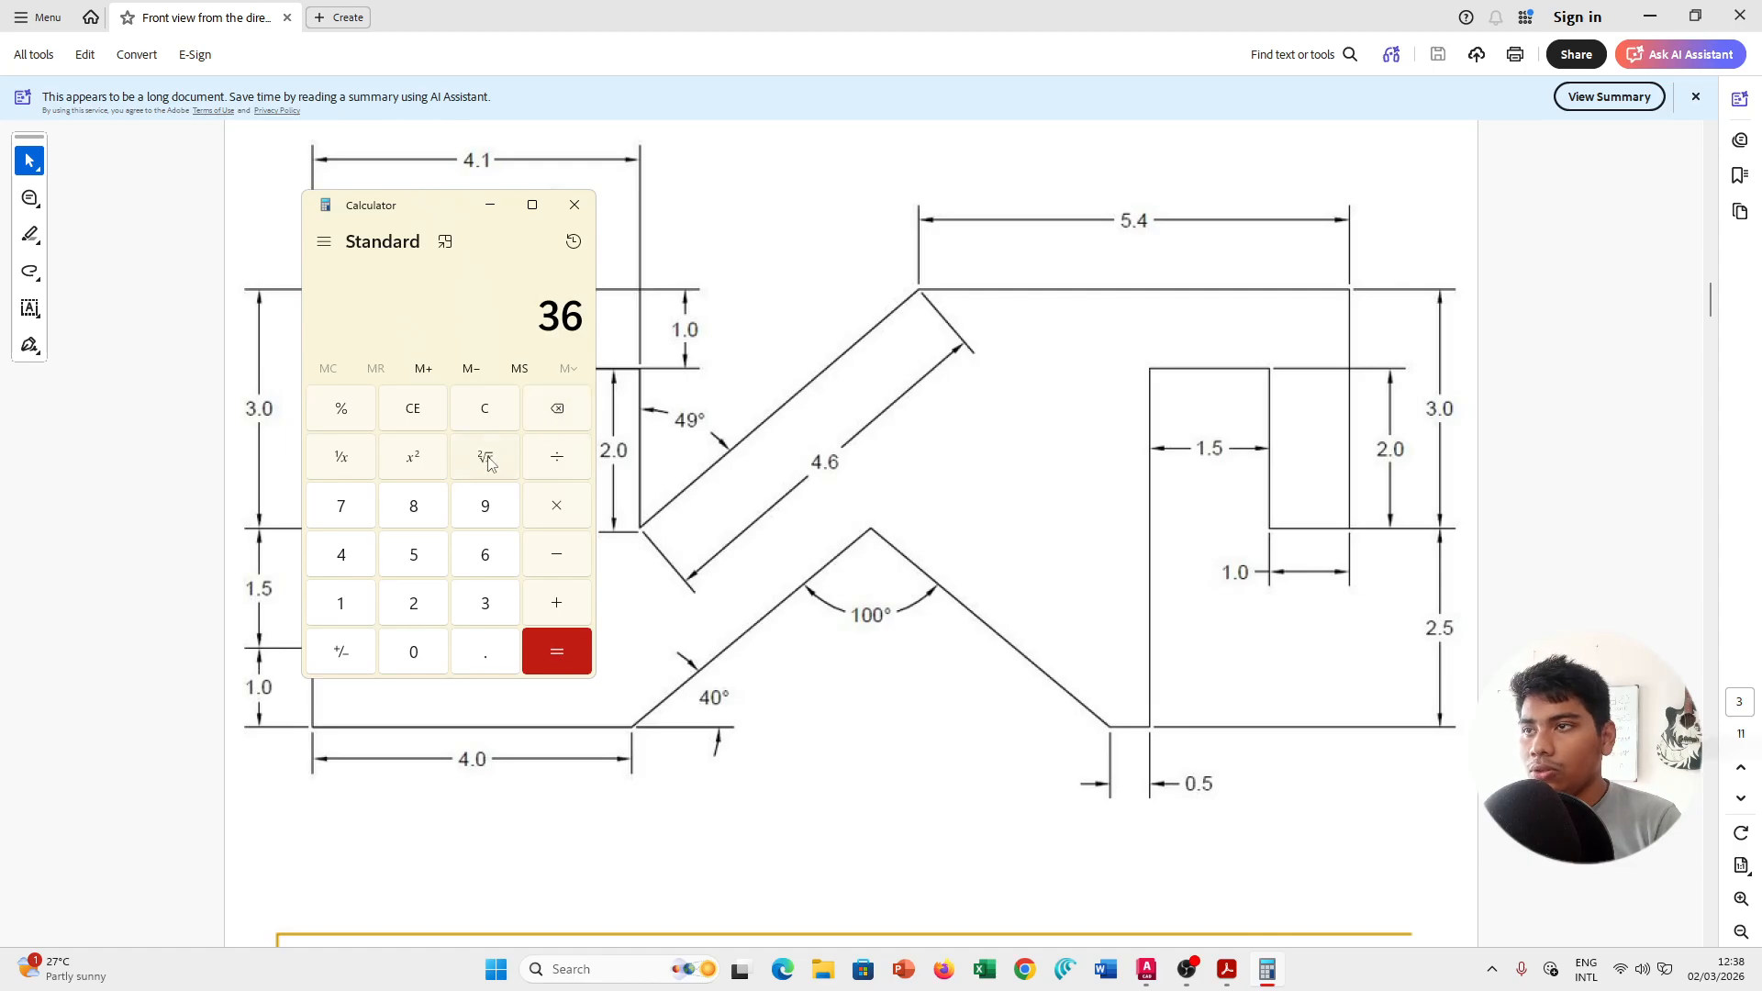
{"action": "left_click", "coordinate": [481, 506]}
{"action": "left_click", "coordinate": [414, 651]}
{"action": "left_click", "coordinate": [557, 554]}
{"action": "left_click", "coordinate": [342, 554]}
{"action": "left_click", "coordinate": [485, 507]}
{"action": "left_click", "coordinate": [546, 639]}
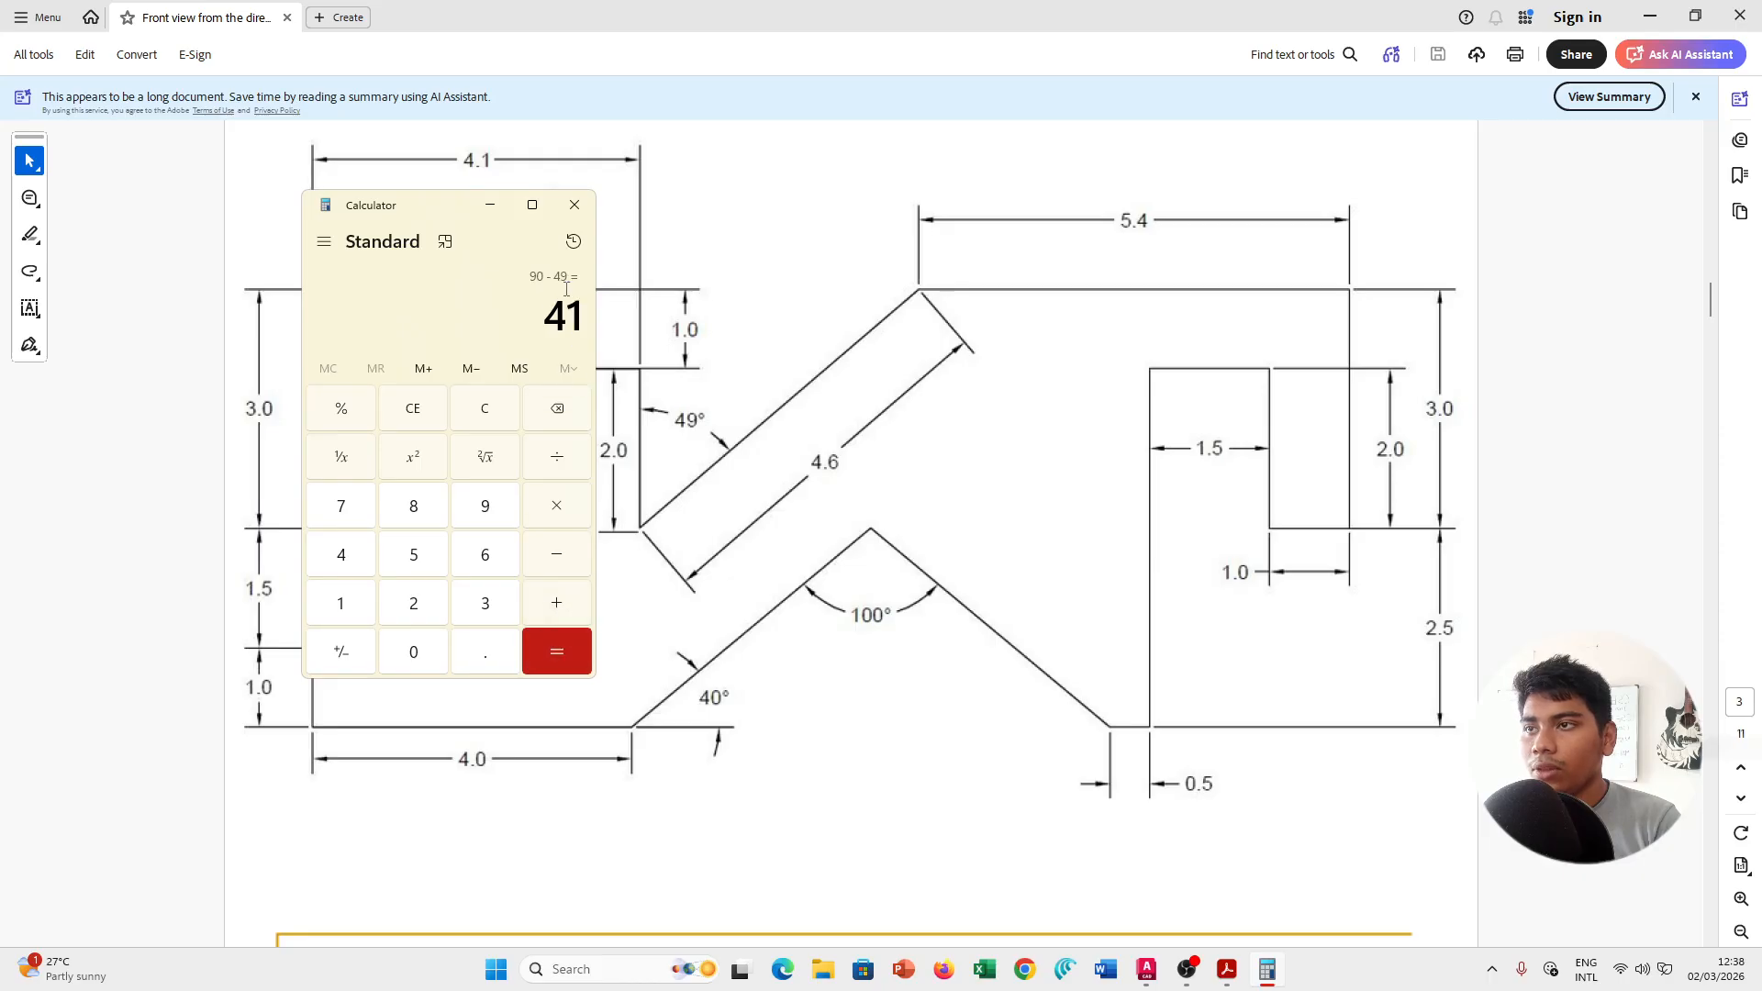
{"action": "left_click", "coordinate": [490, 204]}
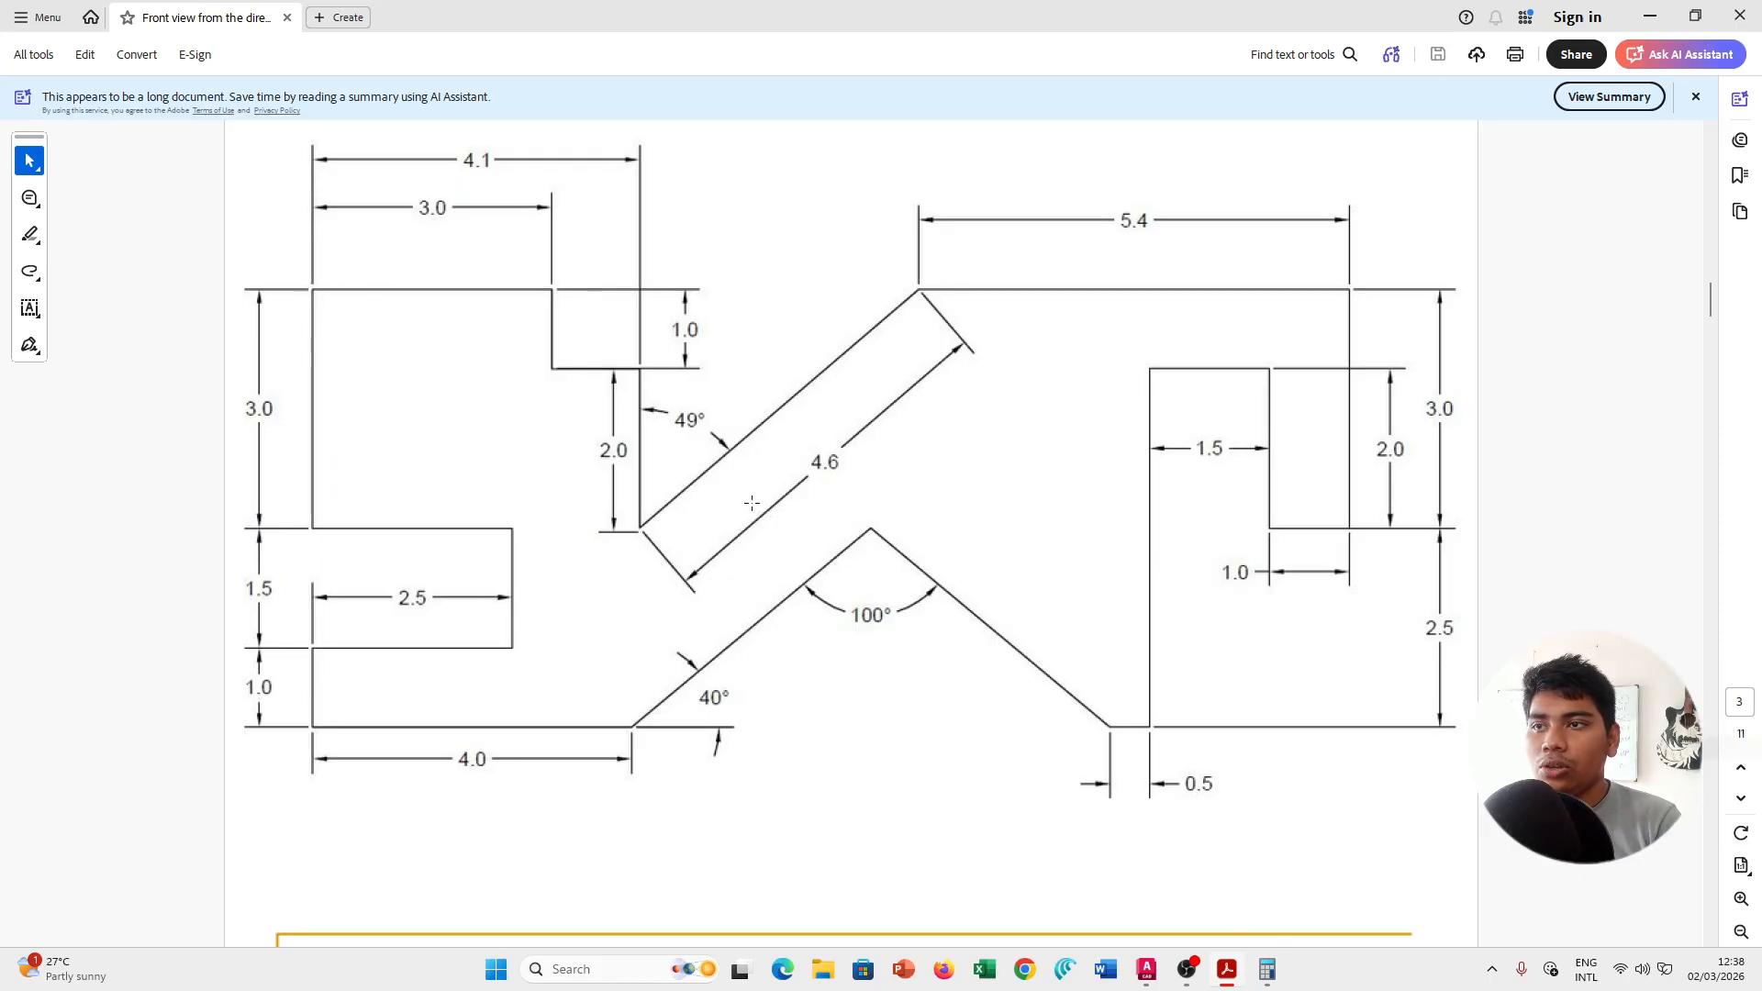
Return to AutoCAD and draw the slanted edge 4.6 units long at 41° upward from the corner step's lower end.
{"action": "key", "text": "alt+Tab"}
{"action": "key", "text": "alt+Tab"}
{"action": "key", "text": "alt+Tab"}
{"action": "key", "text": "alt+Tab"}
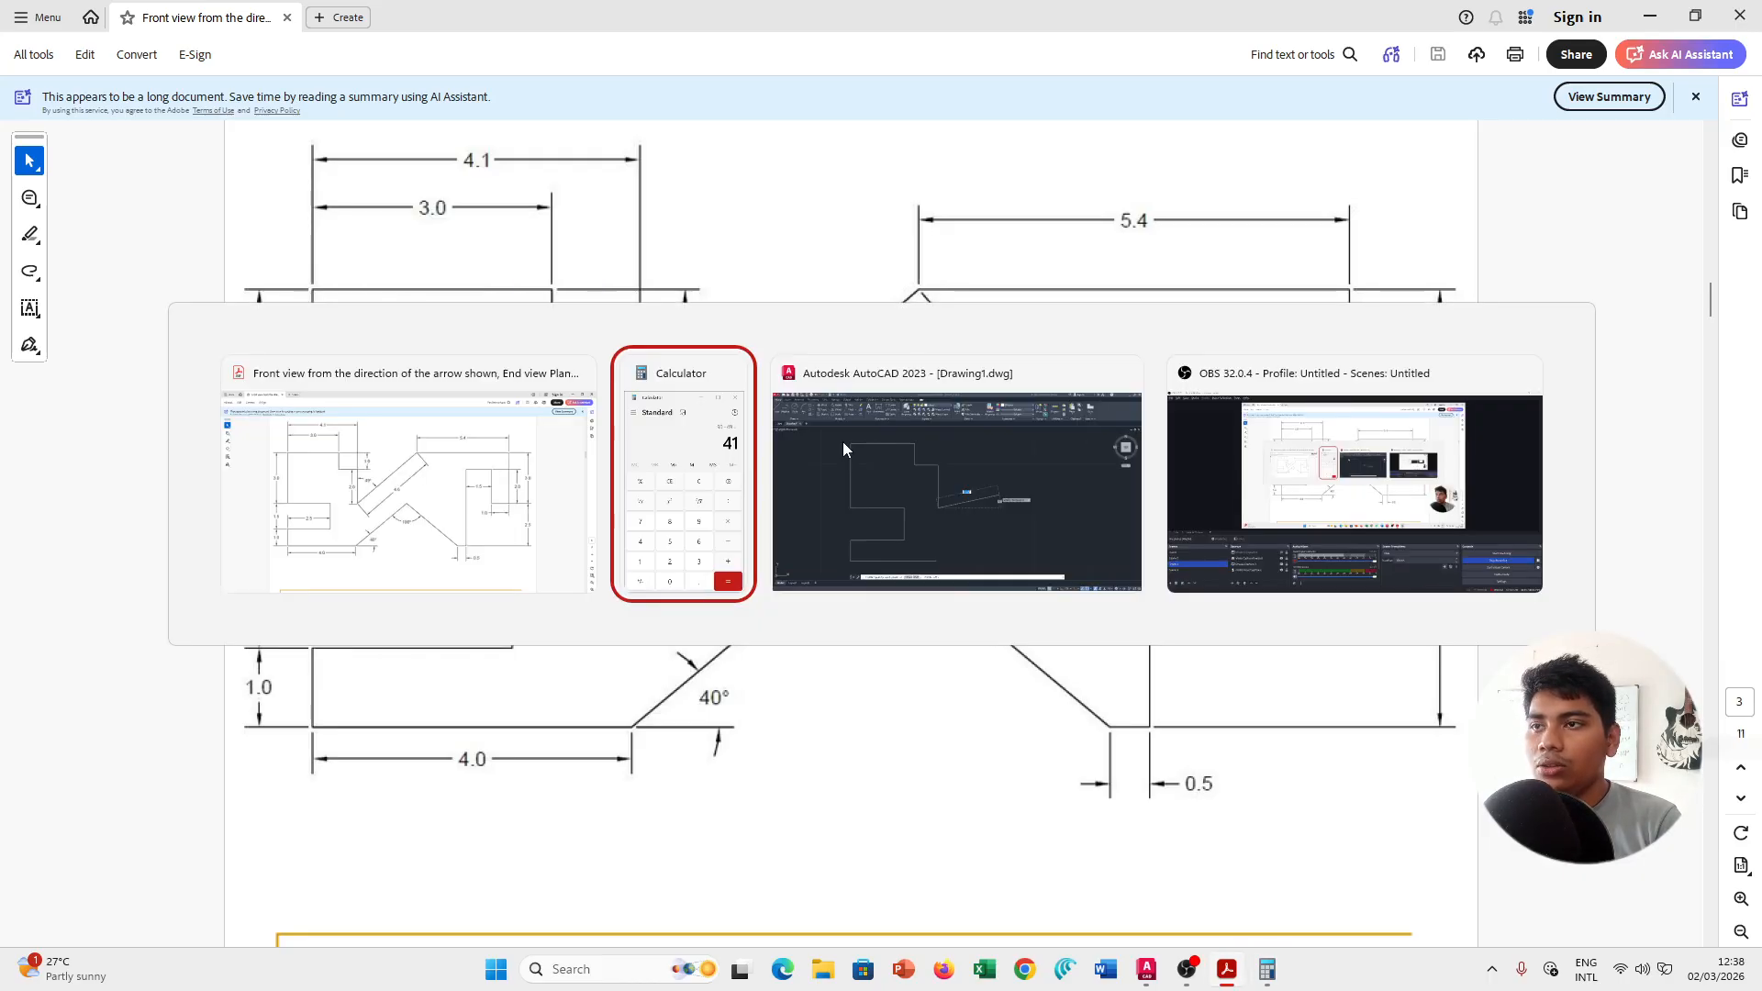
{"action": "key", "text": "alt+Tab"}
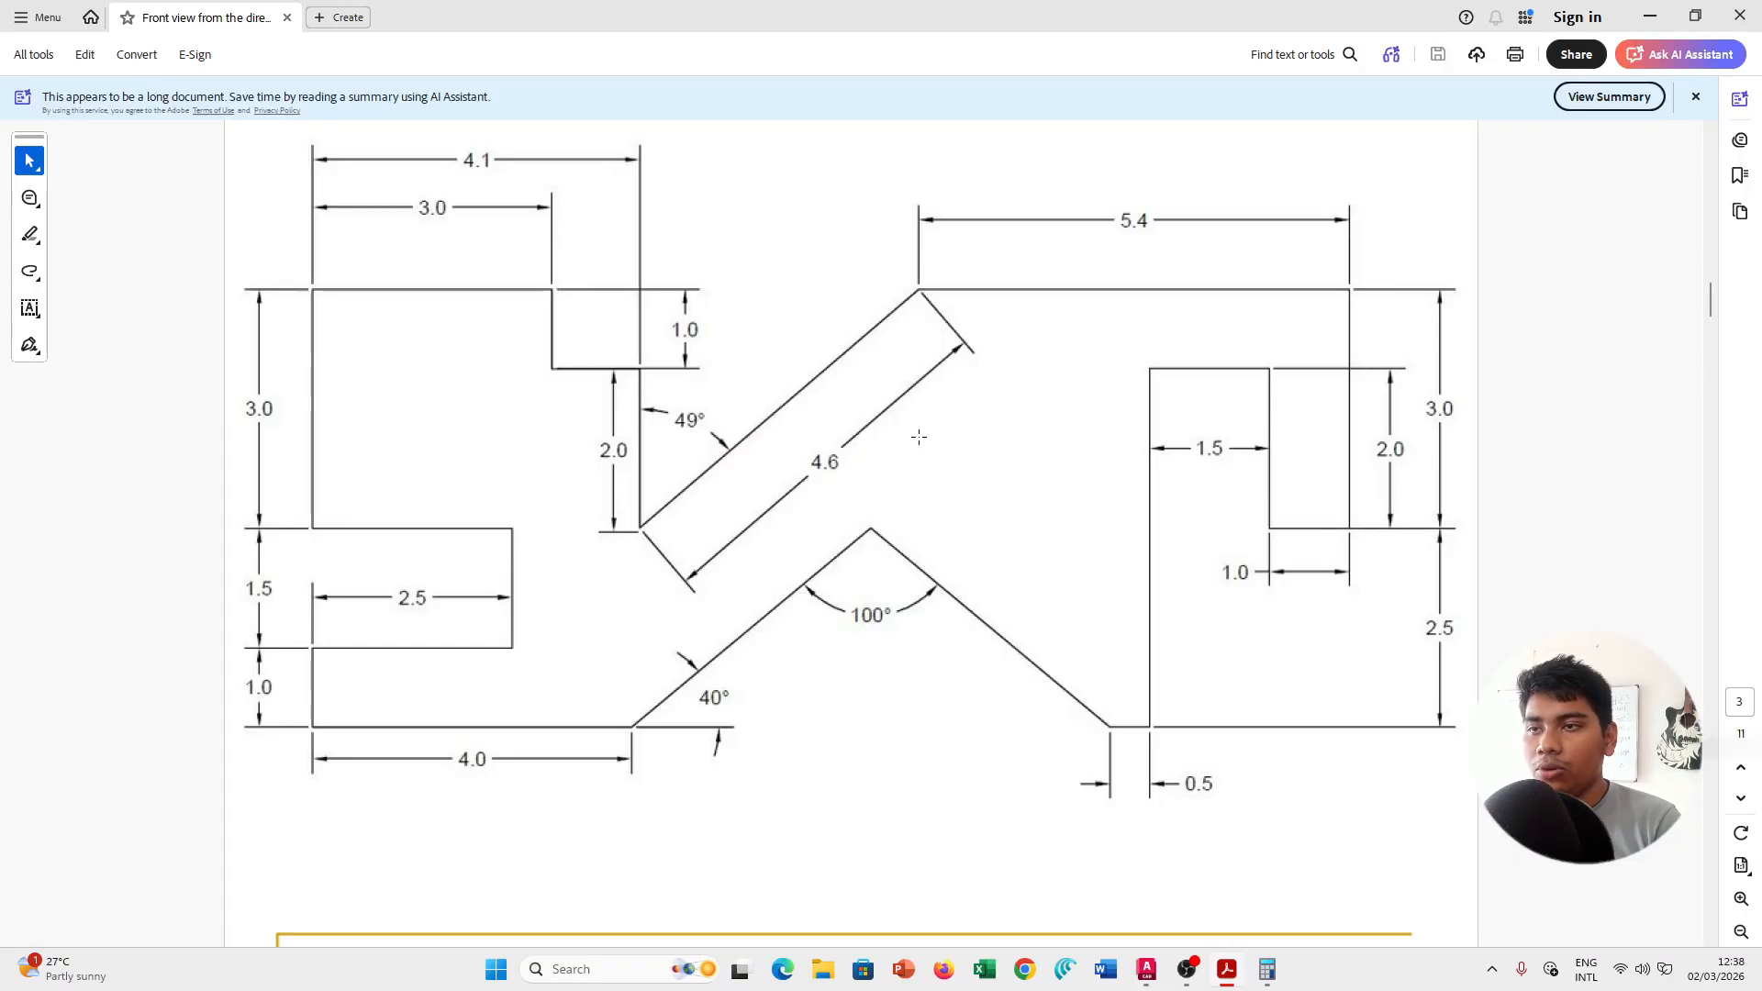
{"action": "key", "text": "alt+Tab"}
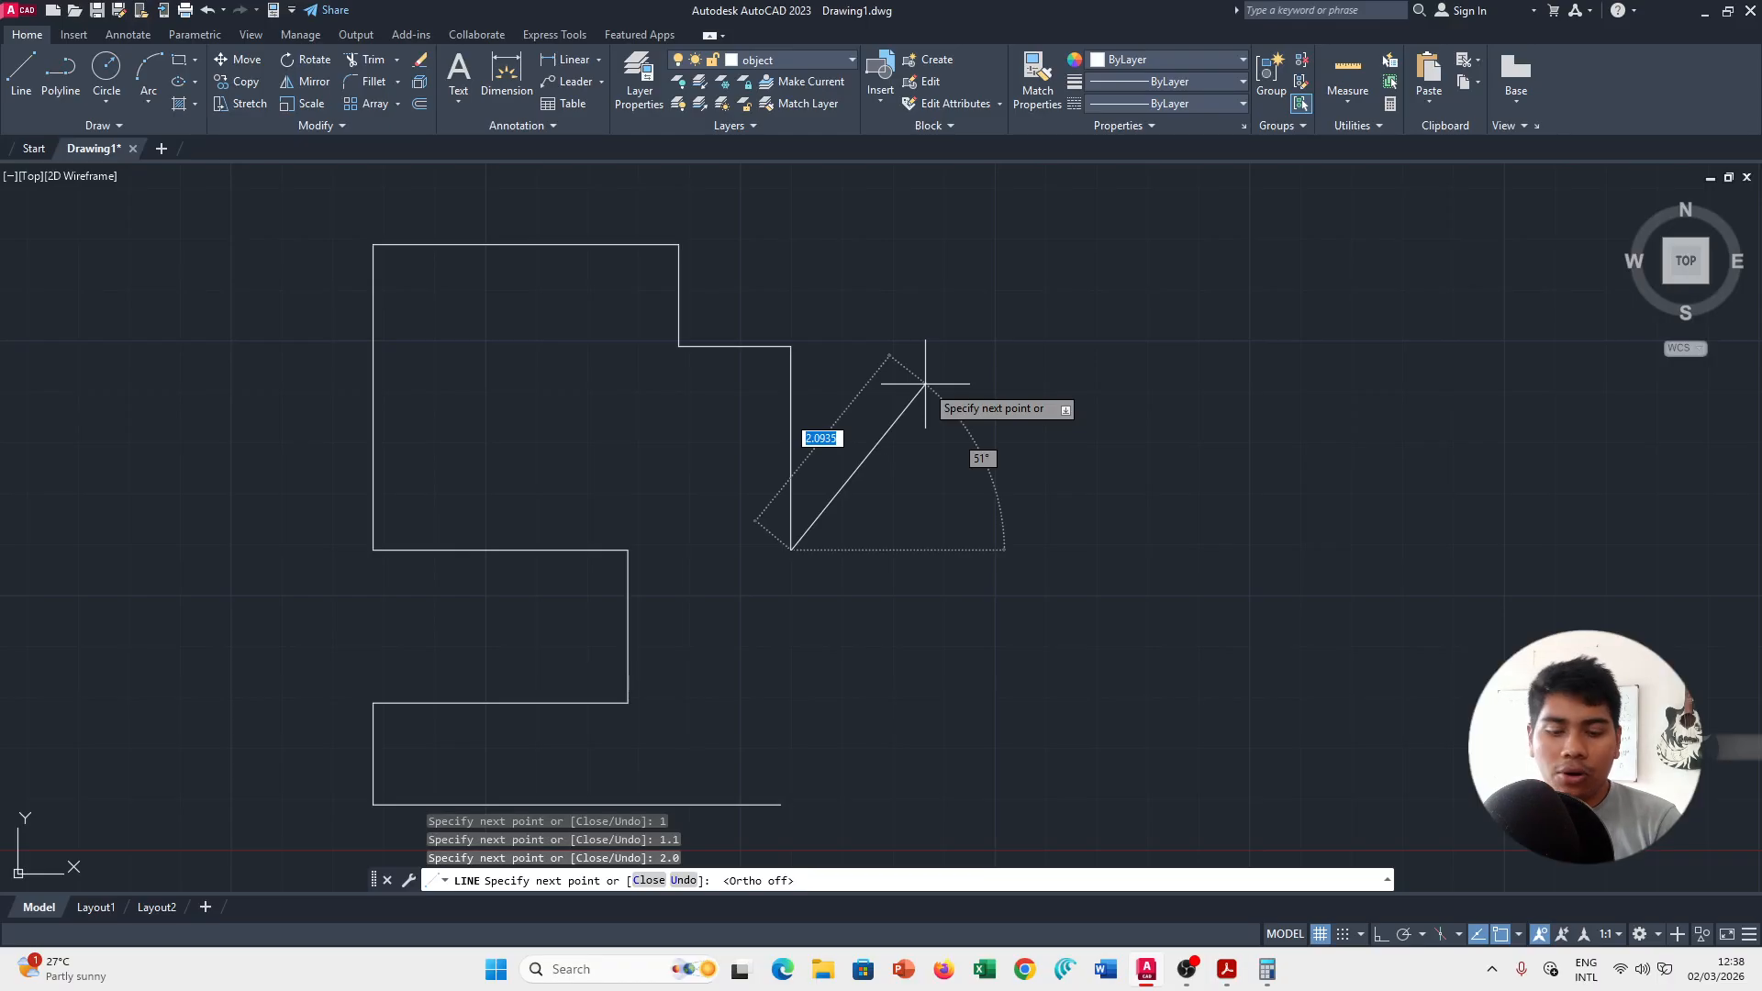
{"action": "type", "text": "4."}
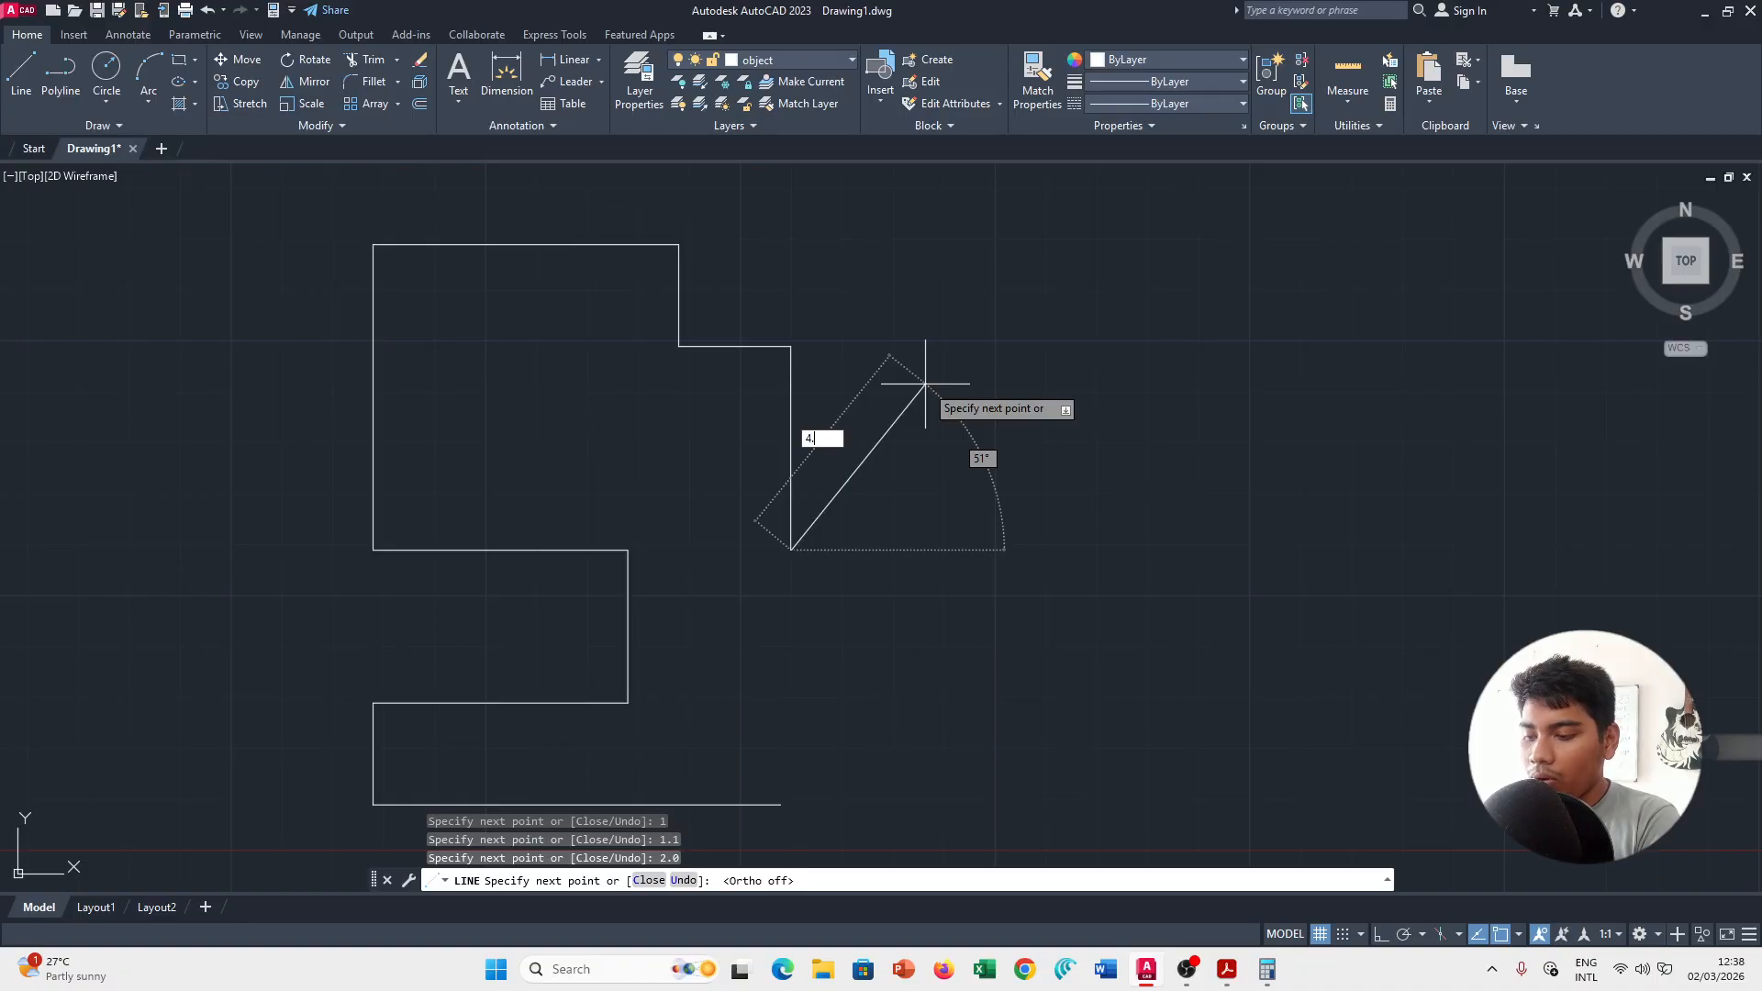
{"action": "type", "text": "6"}
{"action": "key", "text": "Tab"}
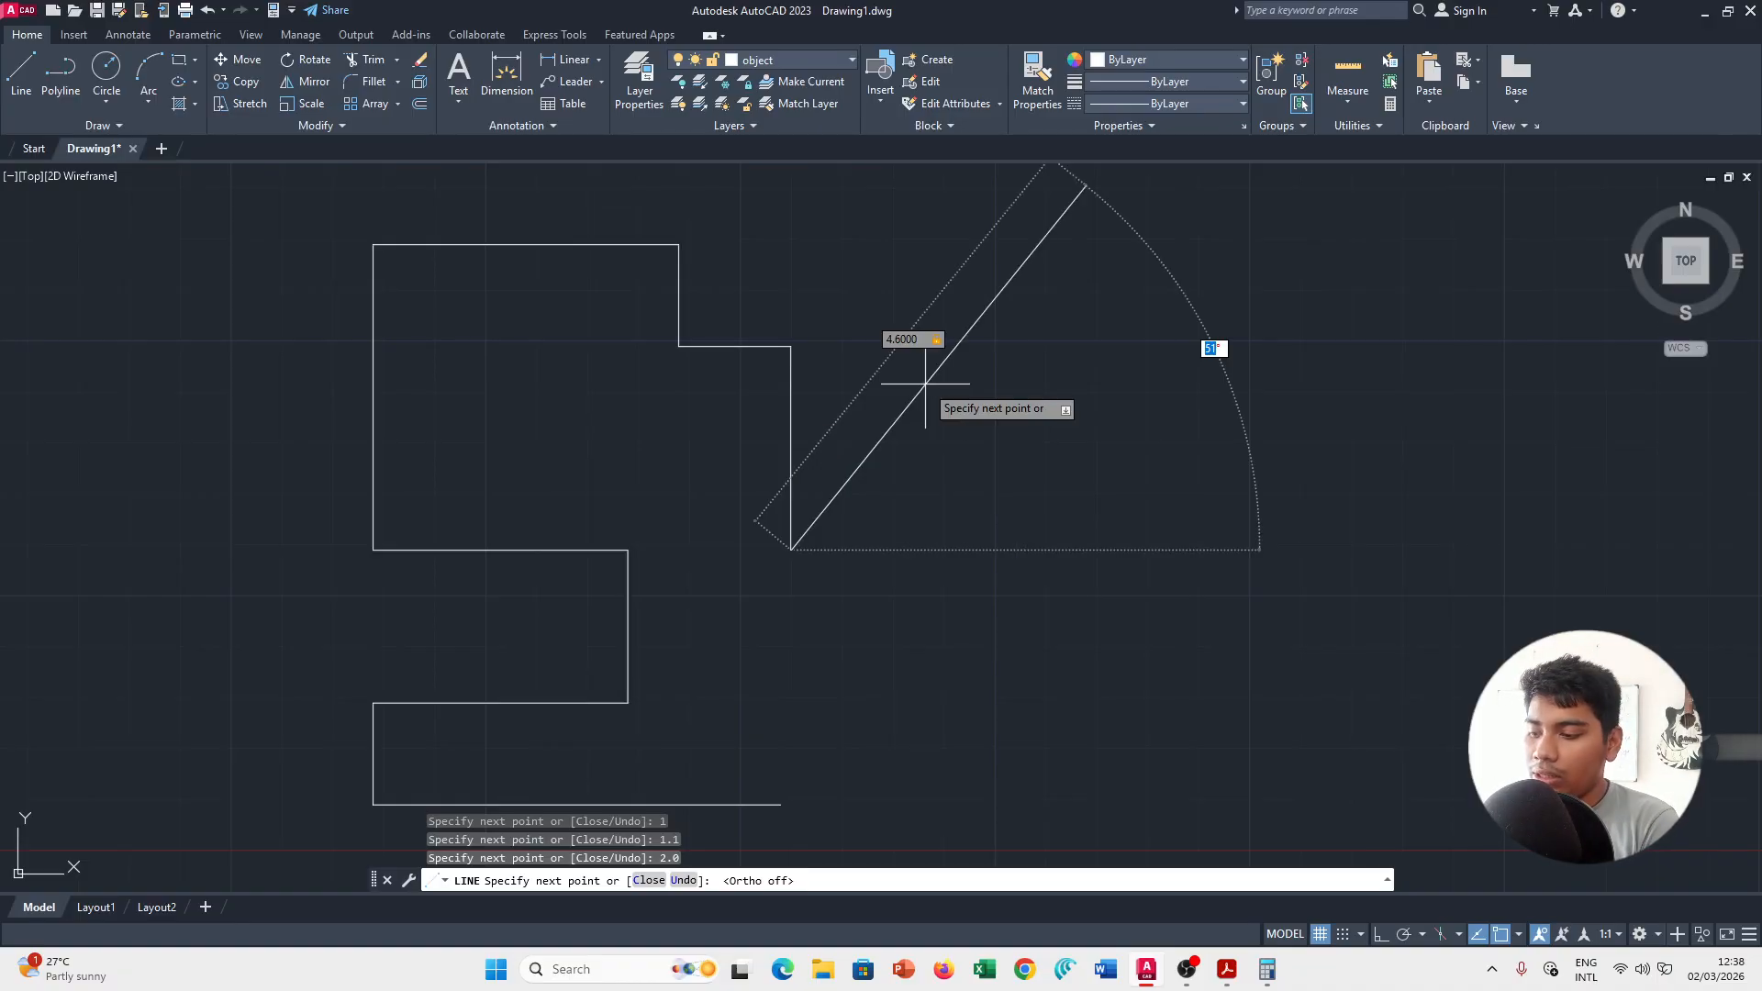
{"action": "type", "text": "41"}
{"action": "key", "text": "Return"}
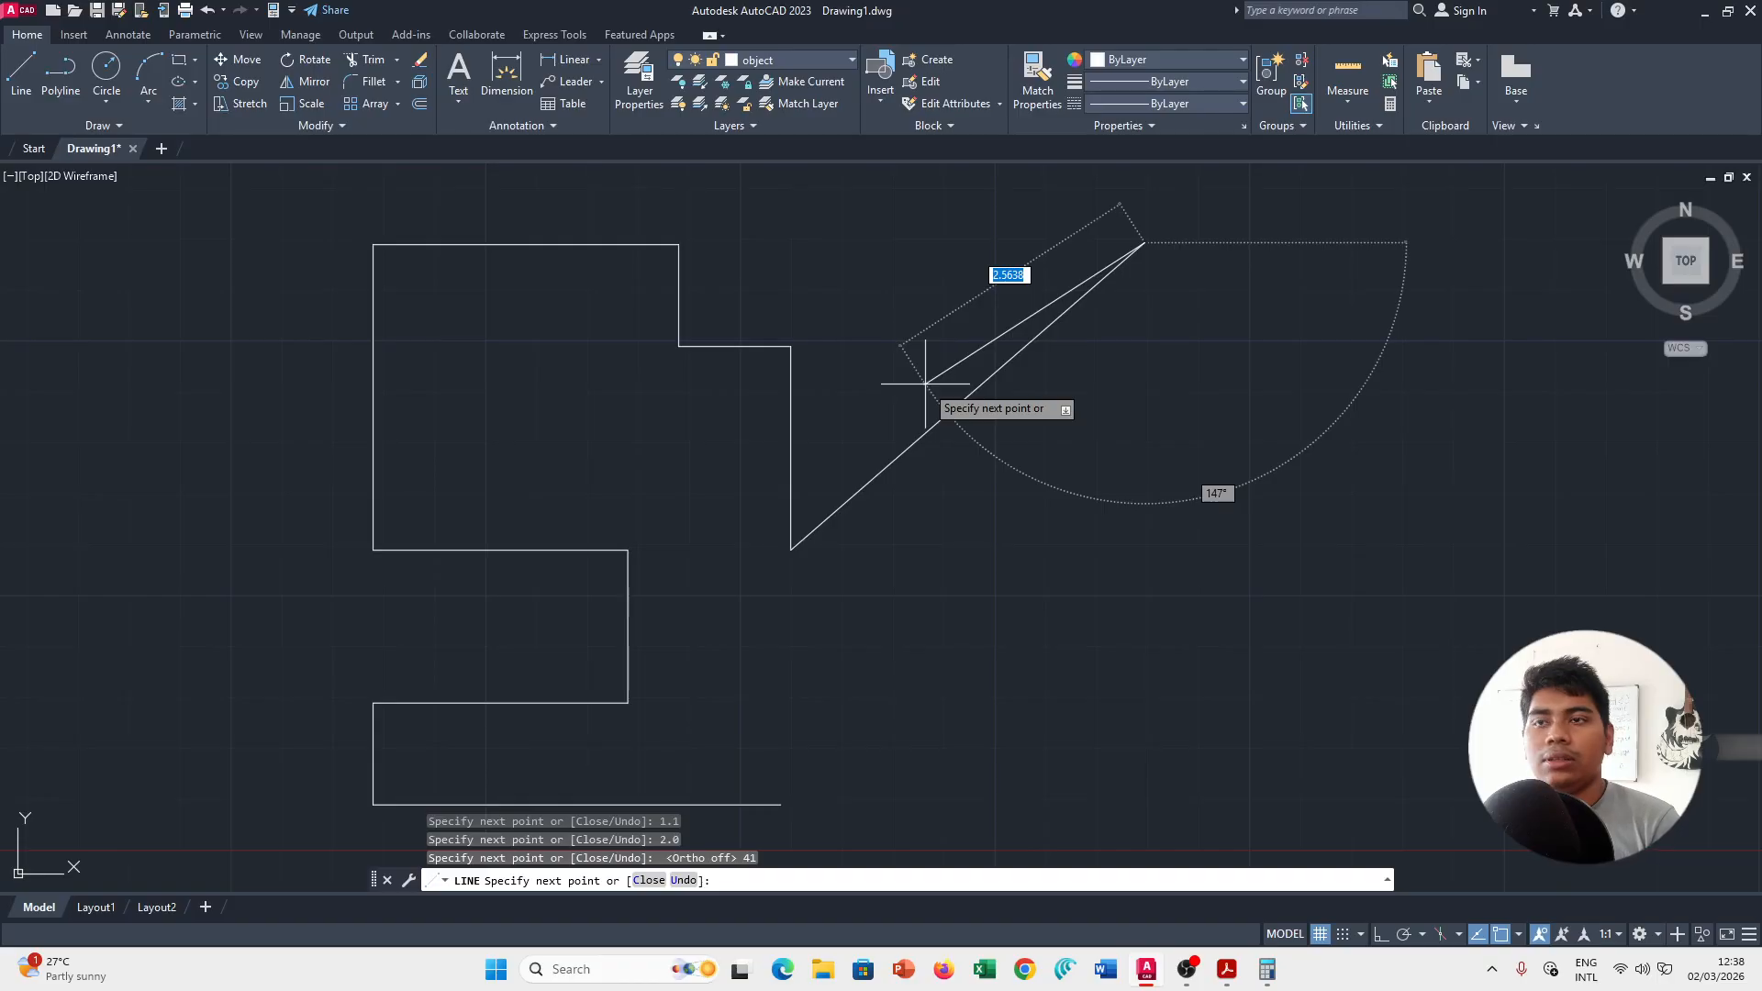
Check the PDF, turn Ortho mode on and draw the upper edge 5.4 units toward the right from the slanted edge.
{"action": "key", "text": "alt+Tab"}
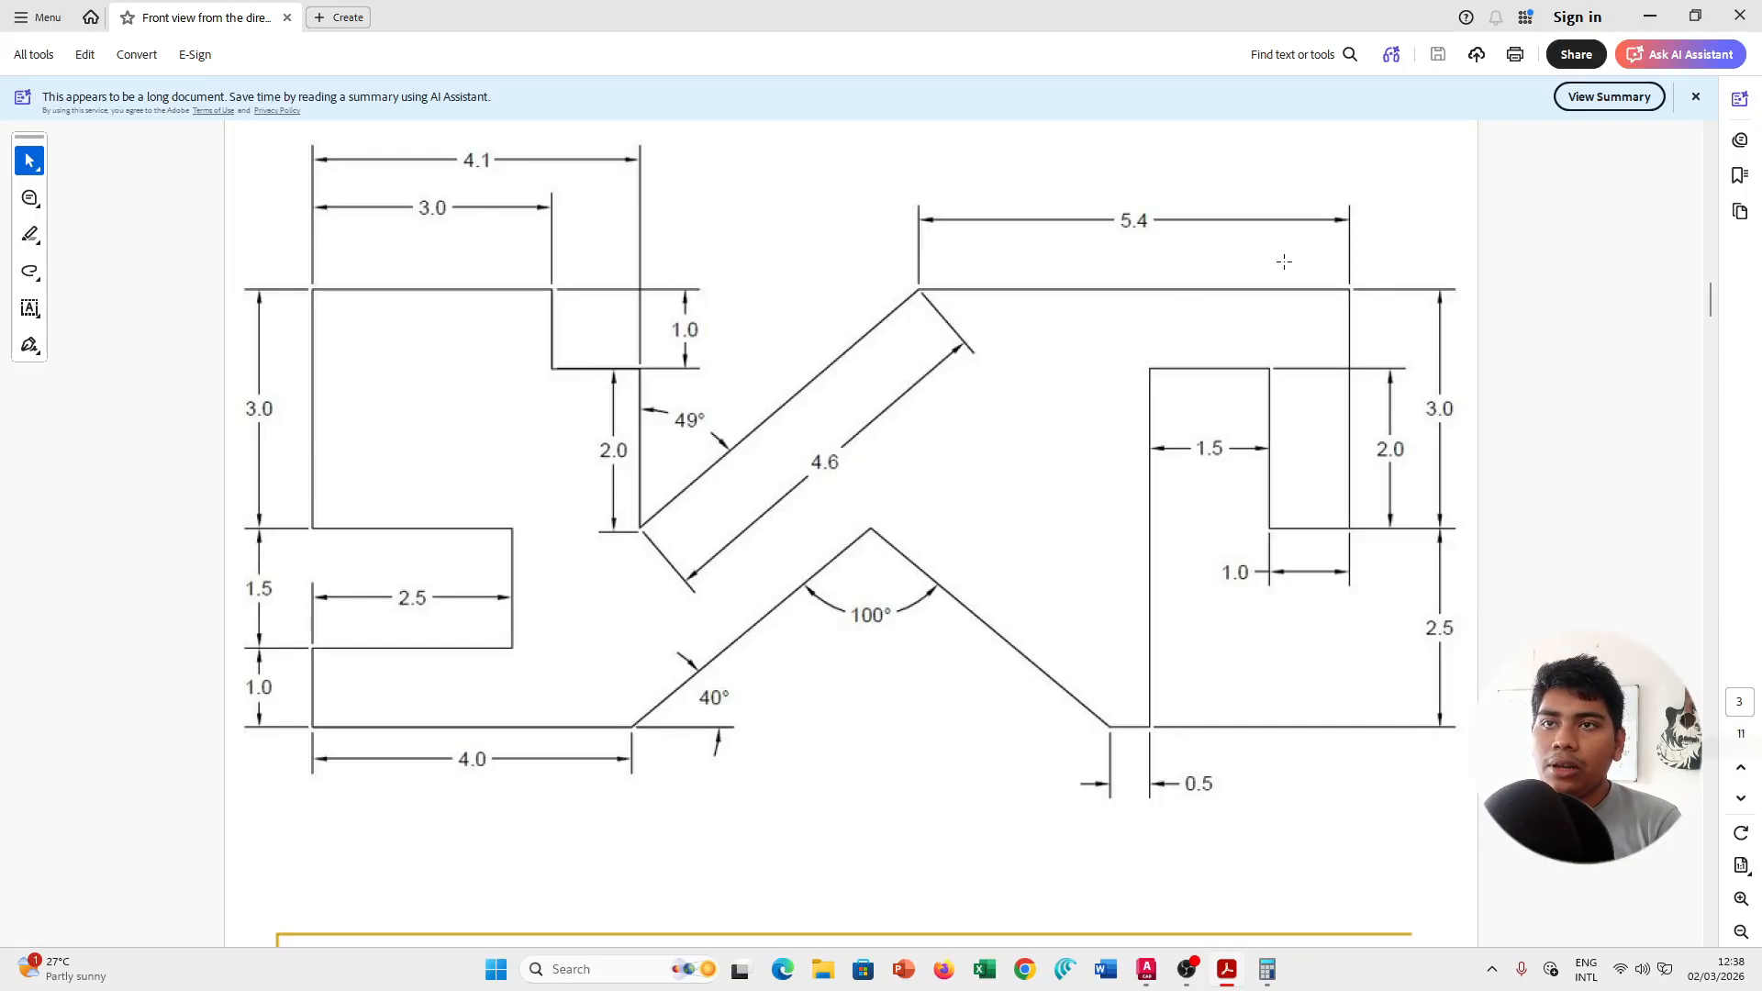
{"action": "key", "text": "alt+Tab"}
{"action": "mouse_move", "coordinate": [1507, 244]}
{"action": "middle_mouse_down"}
{"action": "mouse_move", "coordinate": [967, 260]}
{"action": "mouse_move", "coordinate": [1015, 257]}
{"action": "middle_mouse_up"}
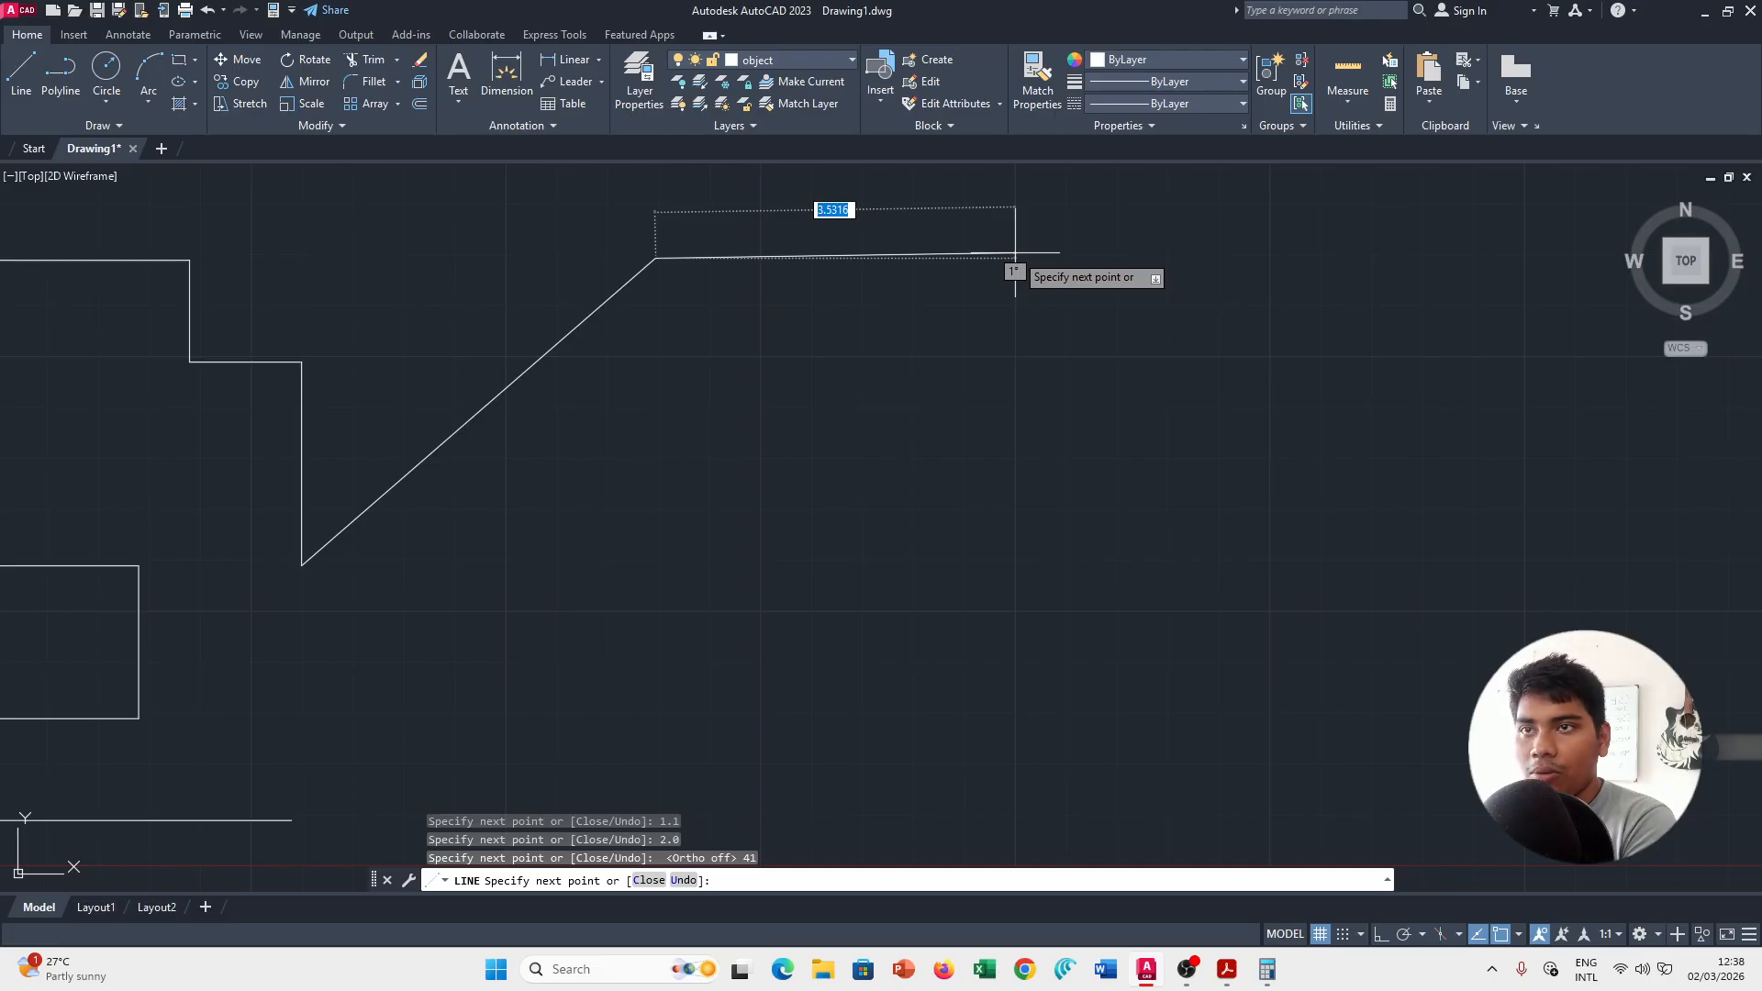
{"action": "key", "text": "F8"}
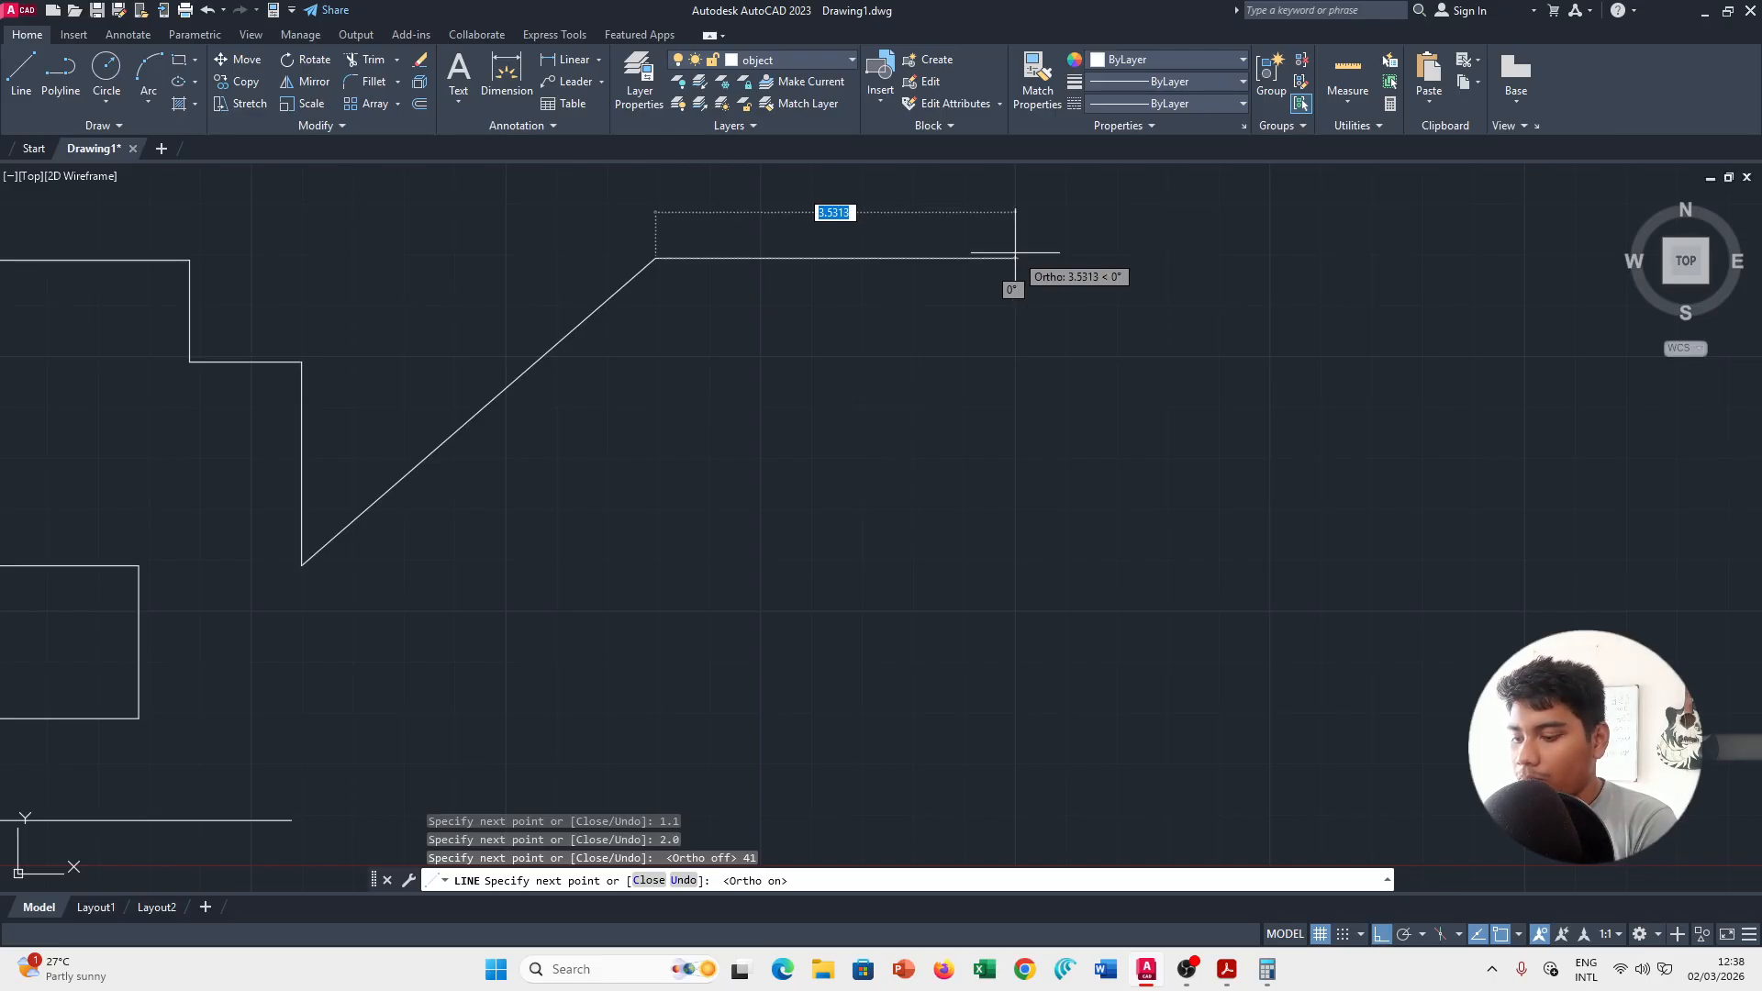
{"action": "type", "text": "5.4"}
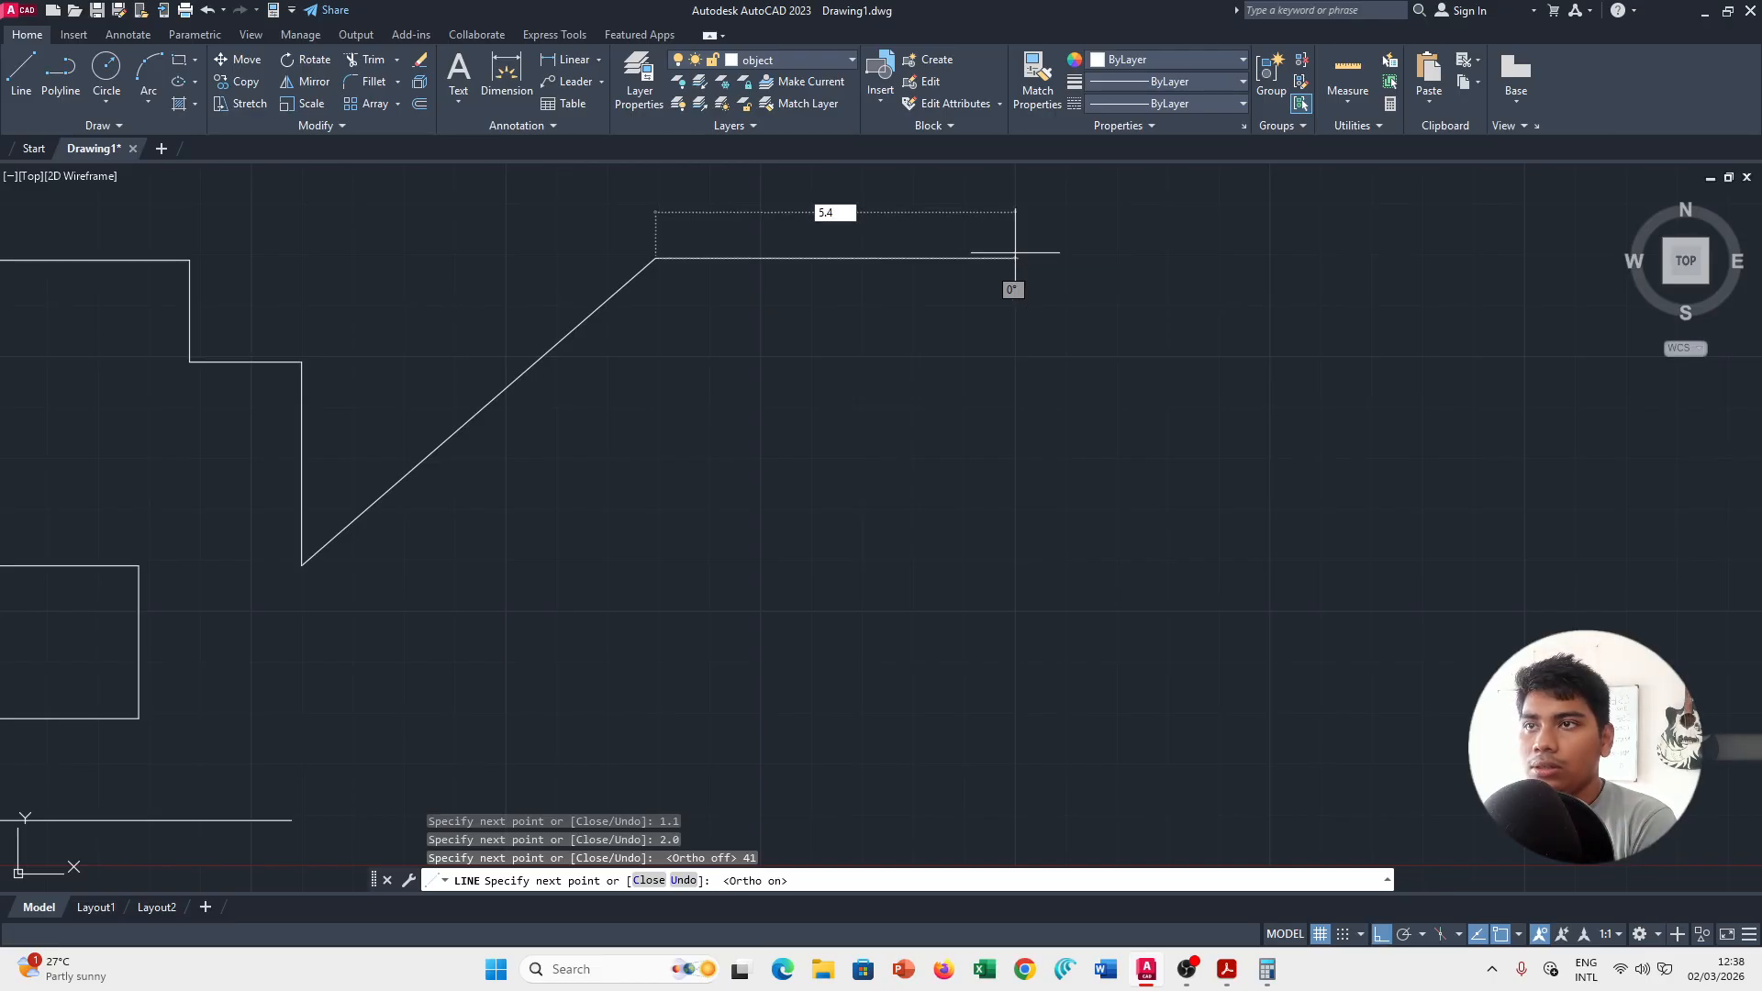
{"action": "key", "text": "Return"}
Check the outer right side's height in the PDF and draw it 3.0 units down from the upper edge.
{"action": "key", "text": "alt+Tab"}
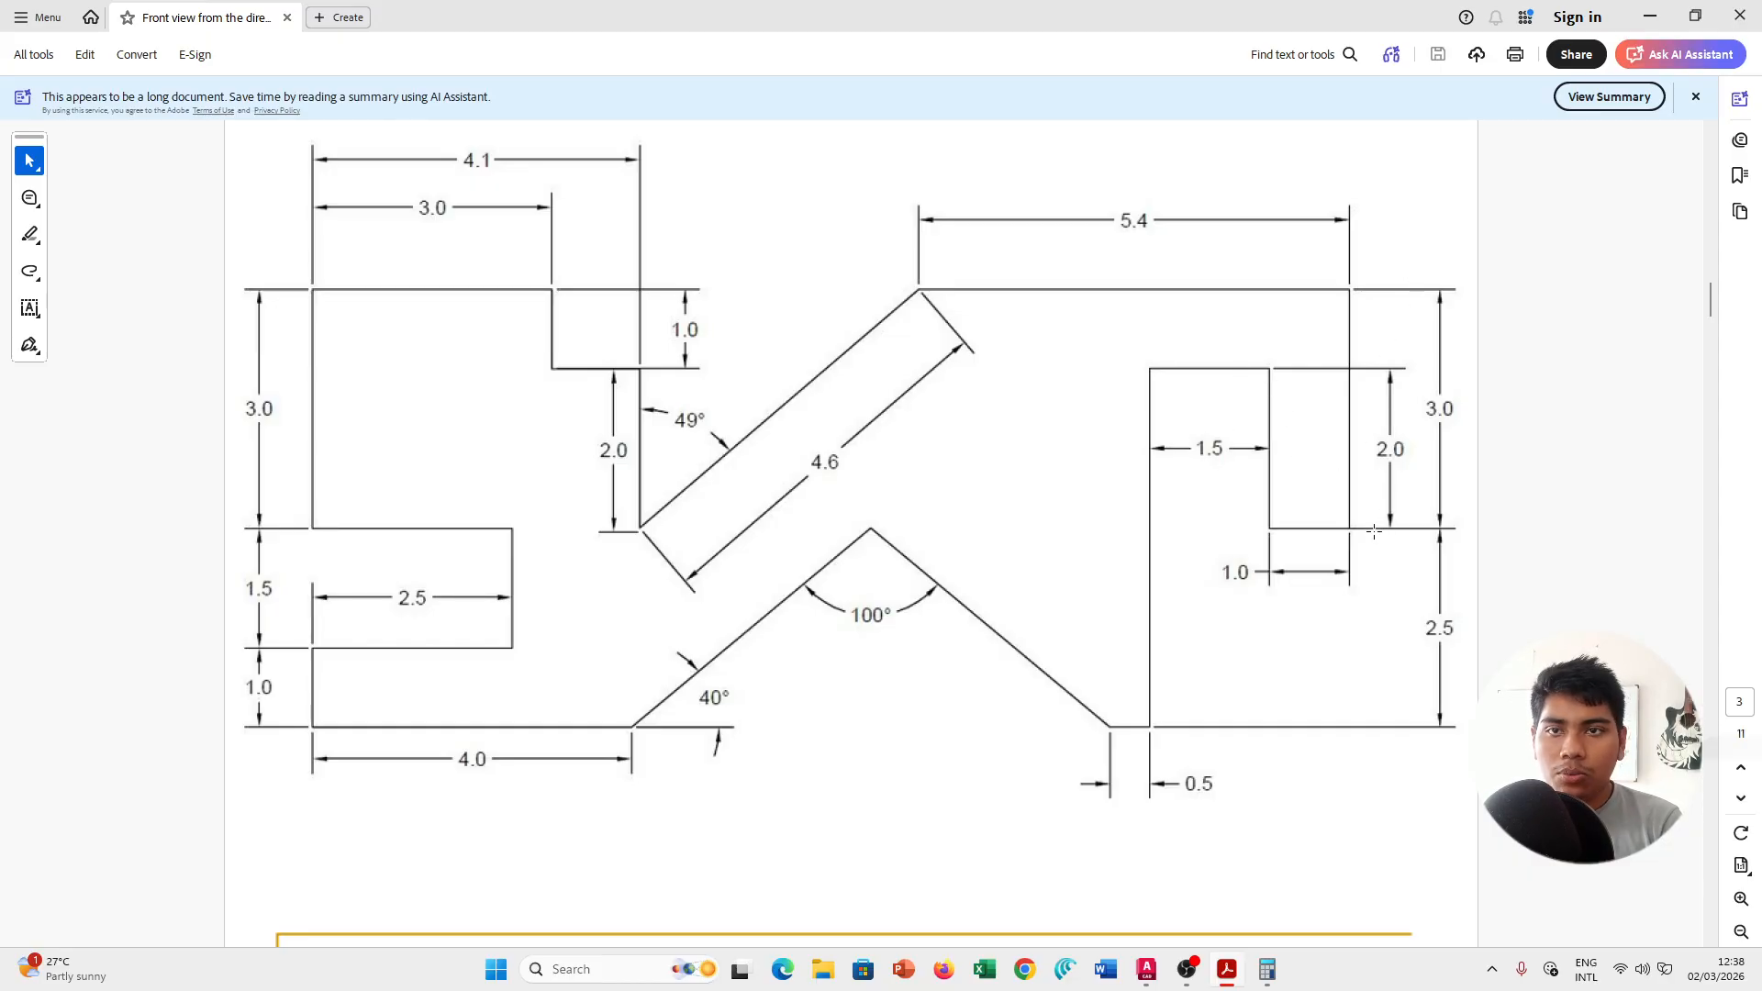
{"action": "key", "text": "alt+Tab"}
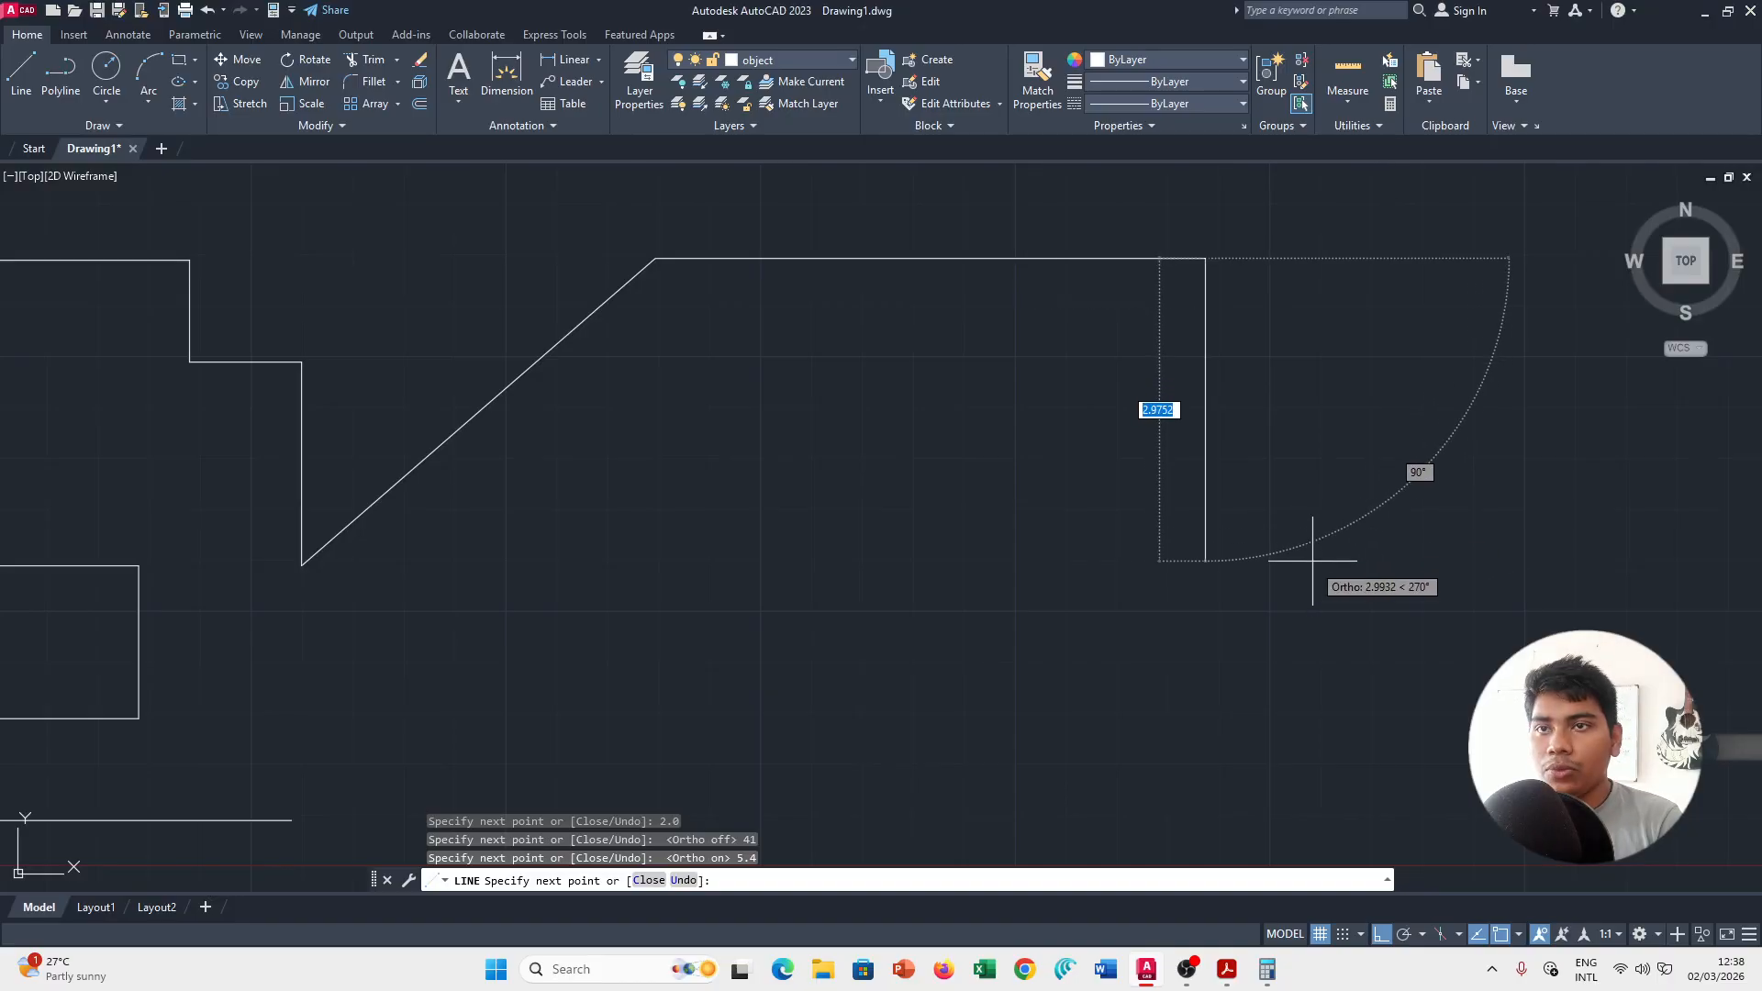
{"action": "type", "text": "3.0"}
{"action": "key", "text": "Return"}
Using the PDF dimensions, continue the right leg 1 unit toward the left and 2.0 units up.
{"action": "key", "text": "alt+Tab"}
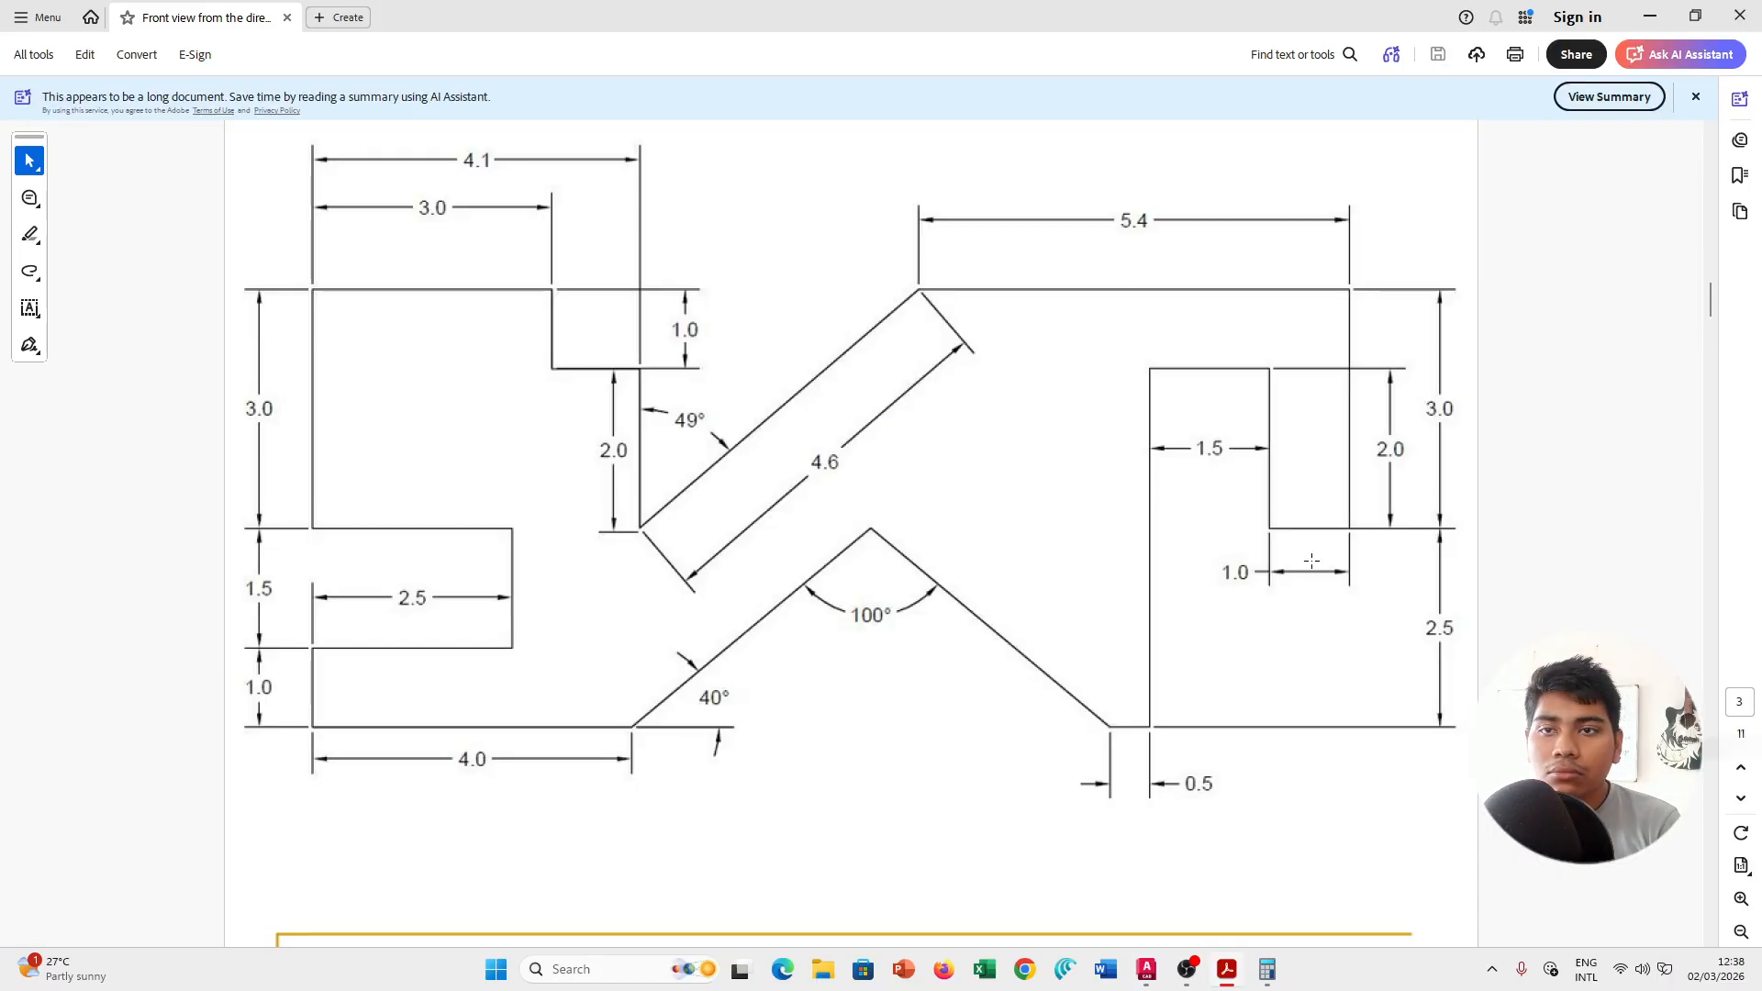
{"action": "key", "text": "alt+Tab"}
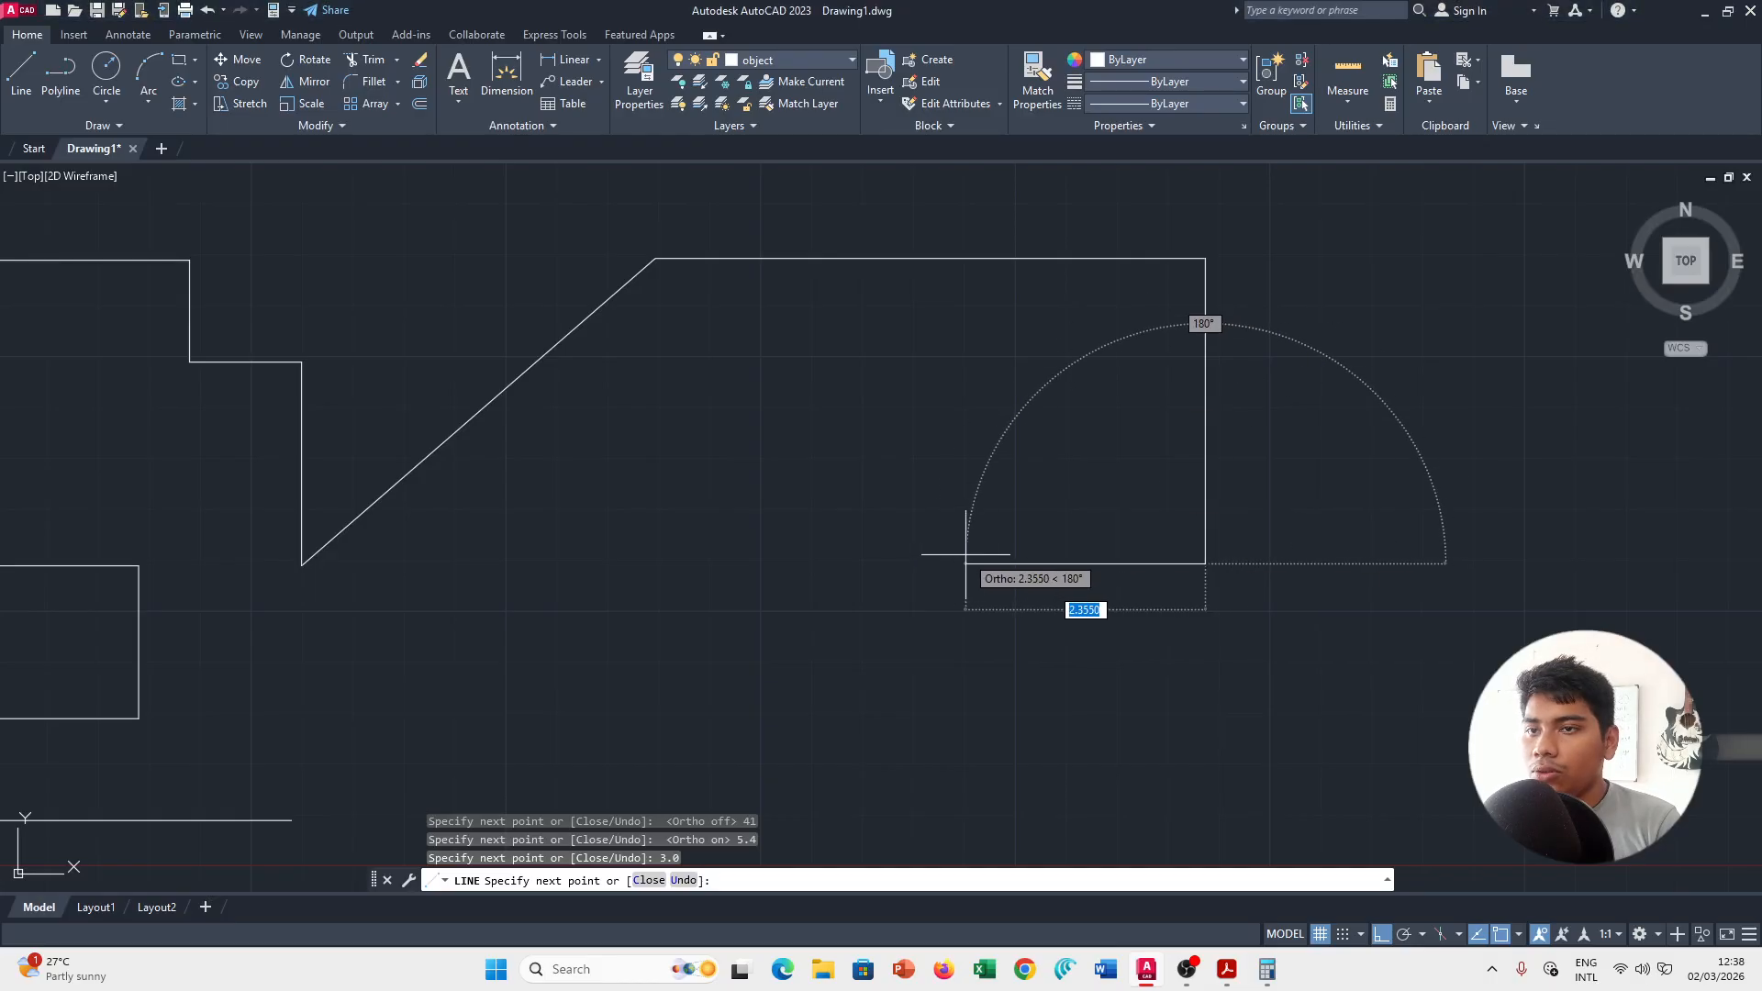
{"action": "key", "text": "alt+Tab"}
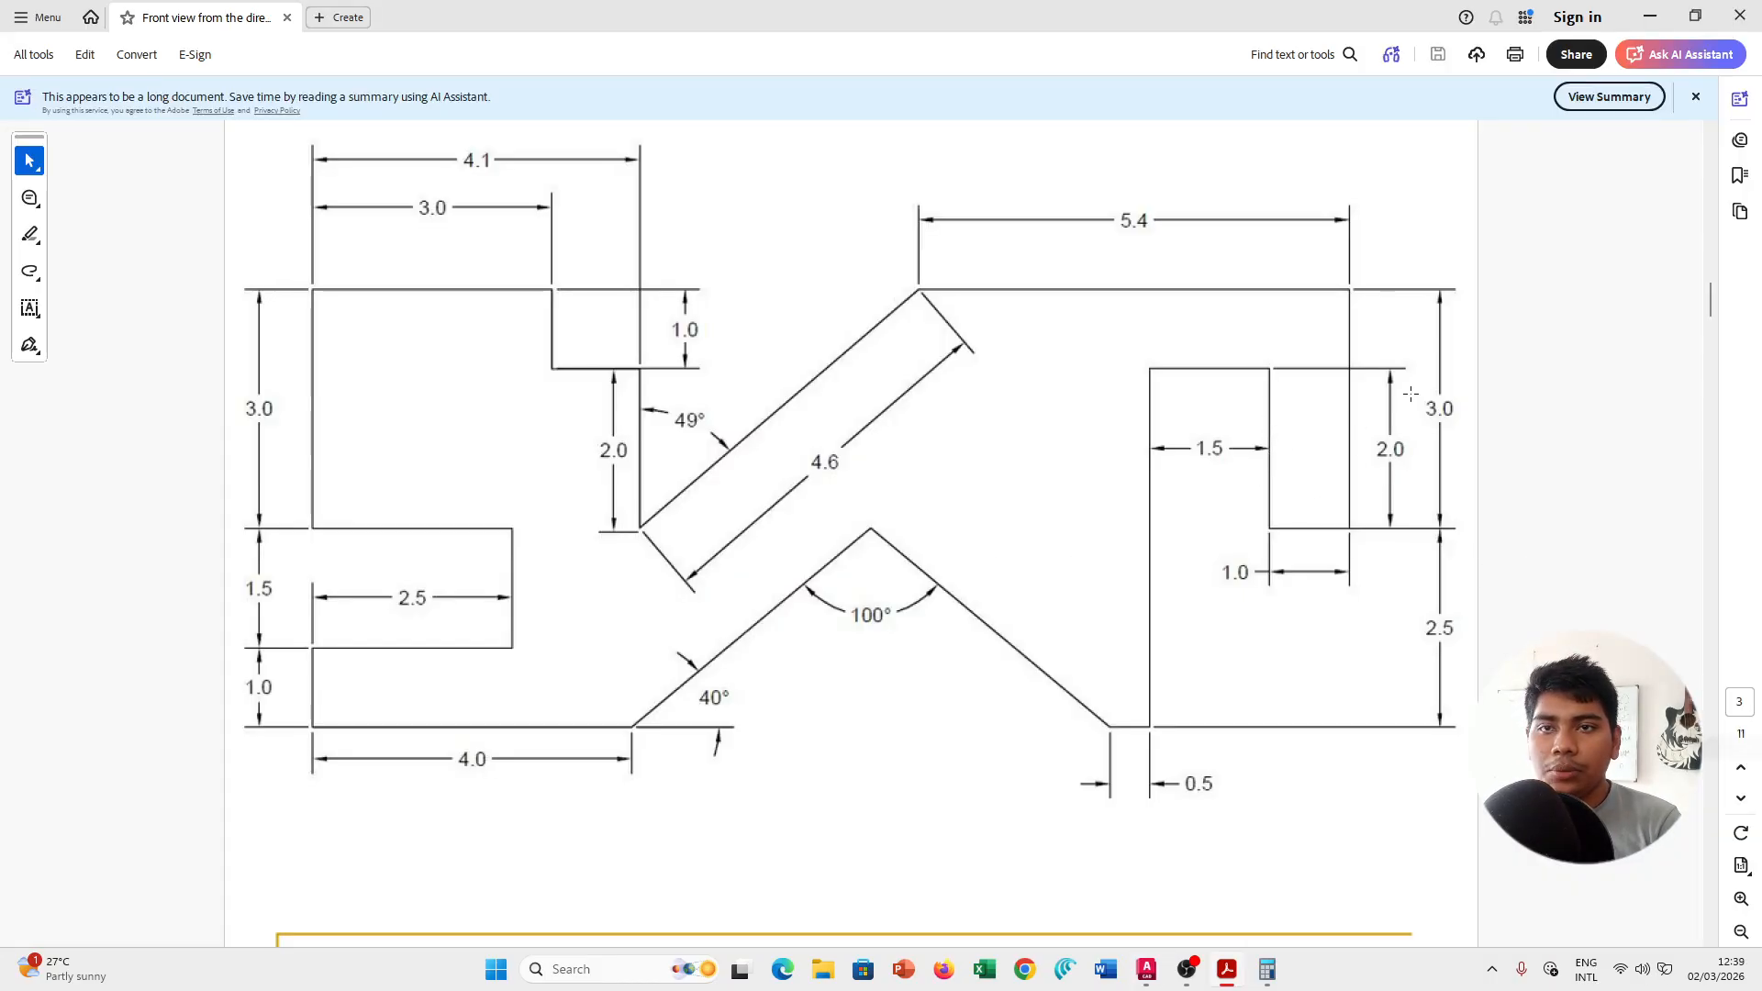
{"action": "key", "text": "alt+Tab"}
{"action": "type", "text": "2.0"}
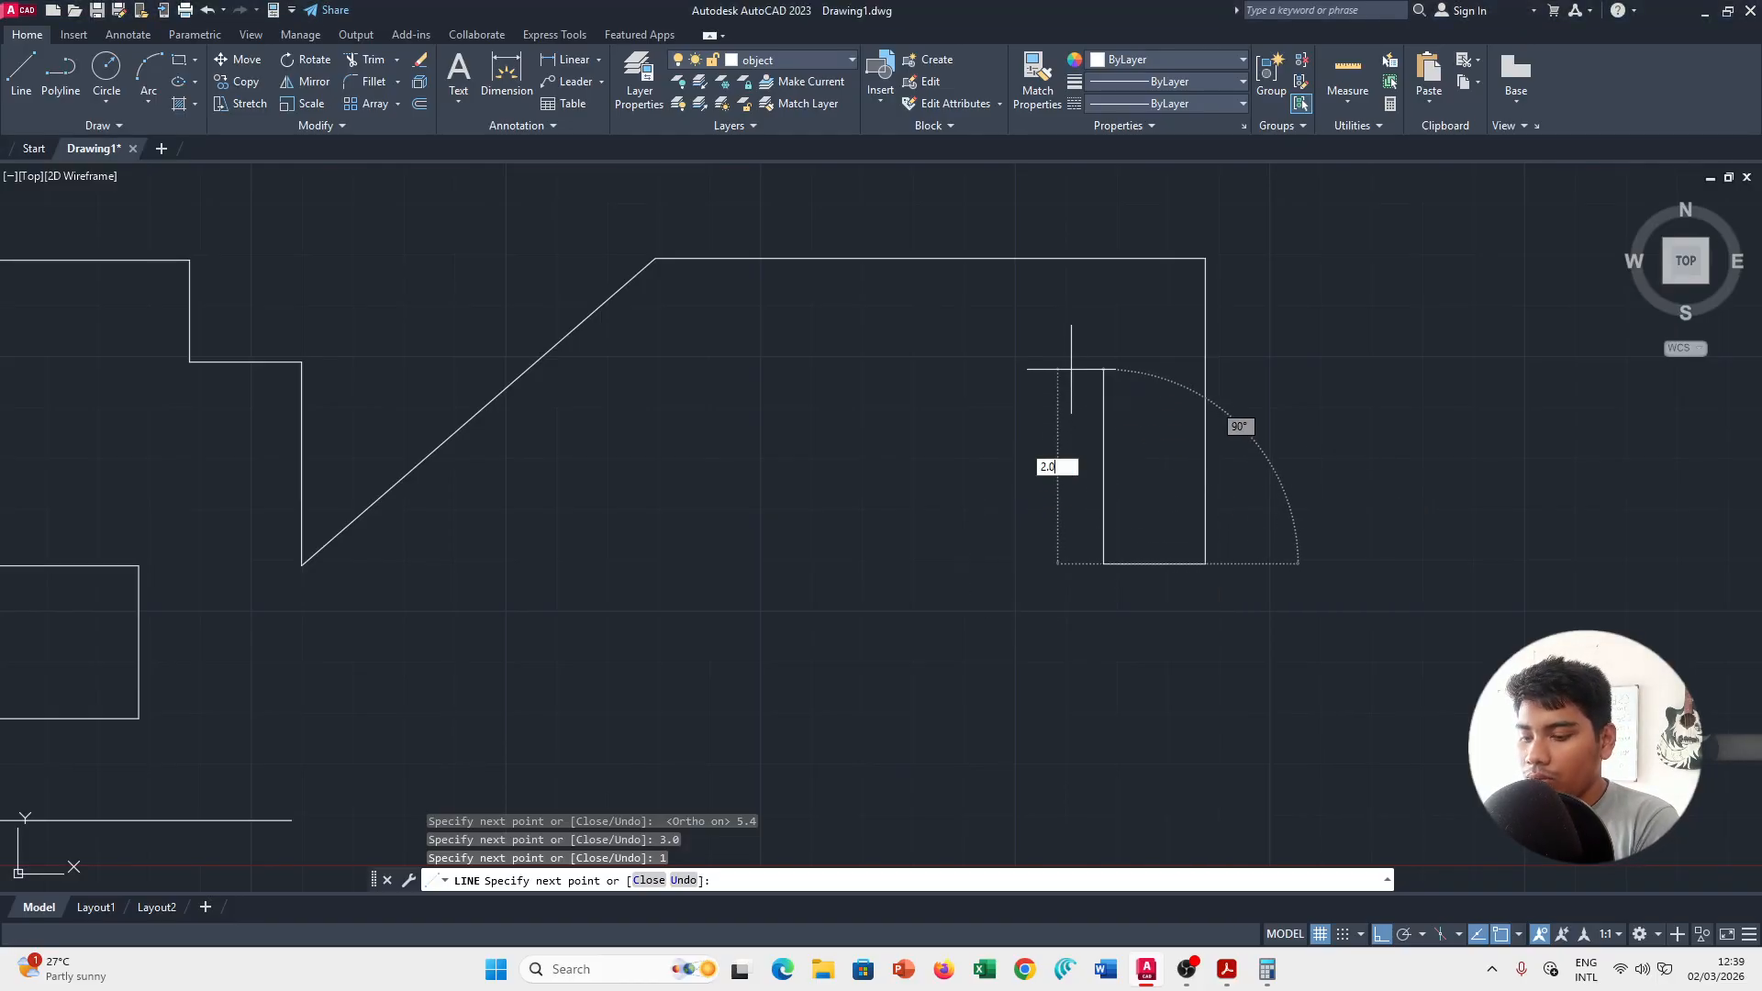
{"action": "key", "text": "Return"}
Using the PDF dimensions, draw the right recess's top edge 1.5 units toward the left and its long side 4.5 units down.
{"action": "key", "text": "alt+Tab"}
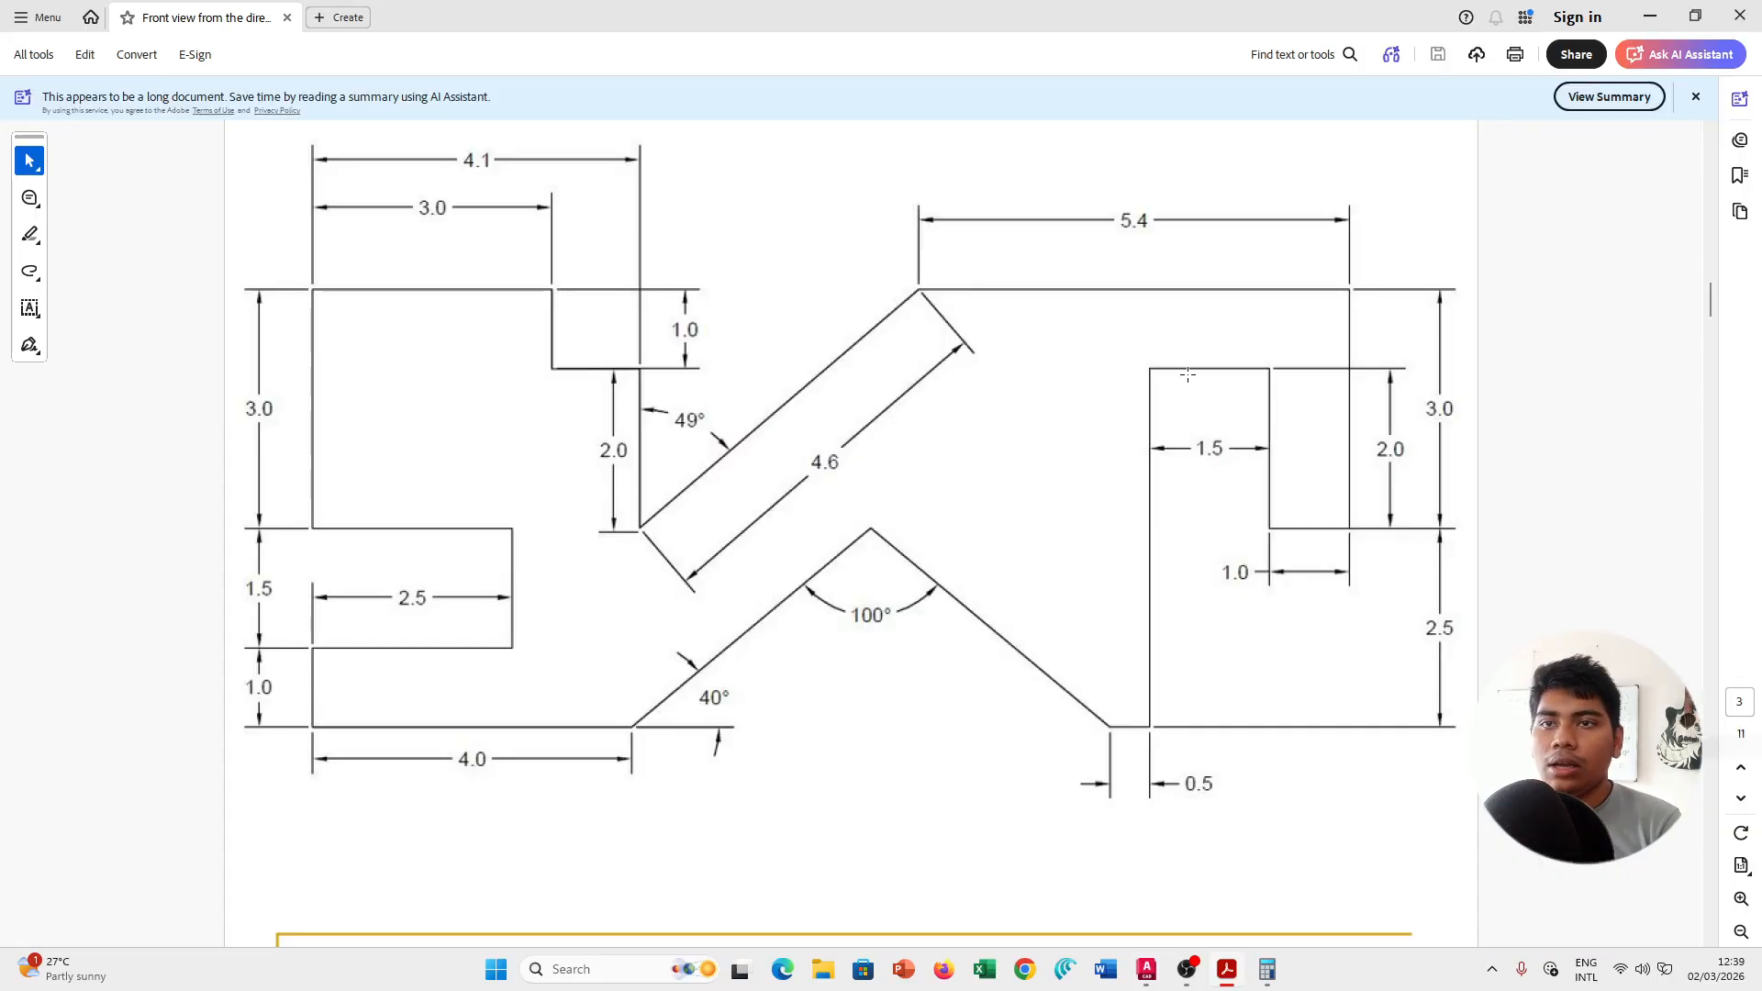
{"action": "key", "text": "alt+Tab"}
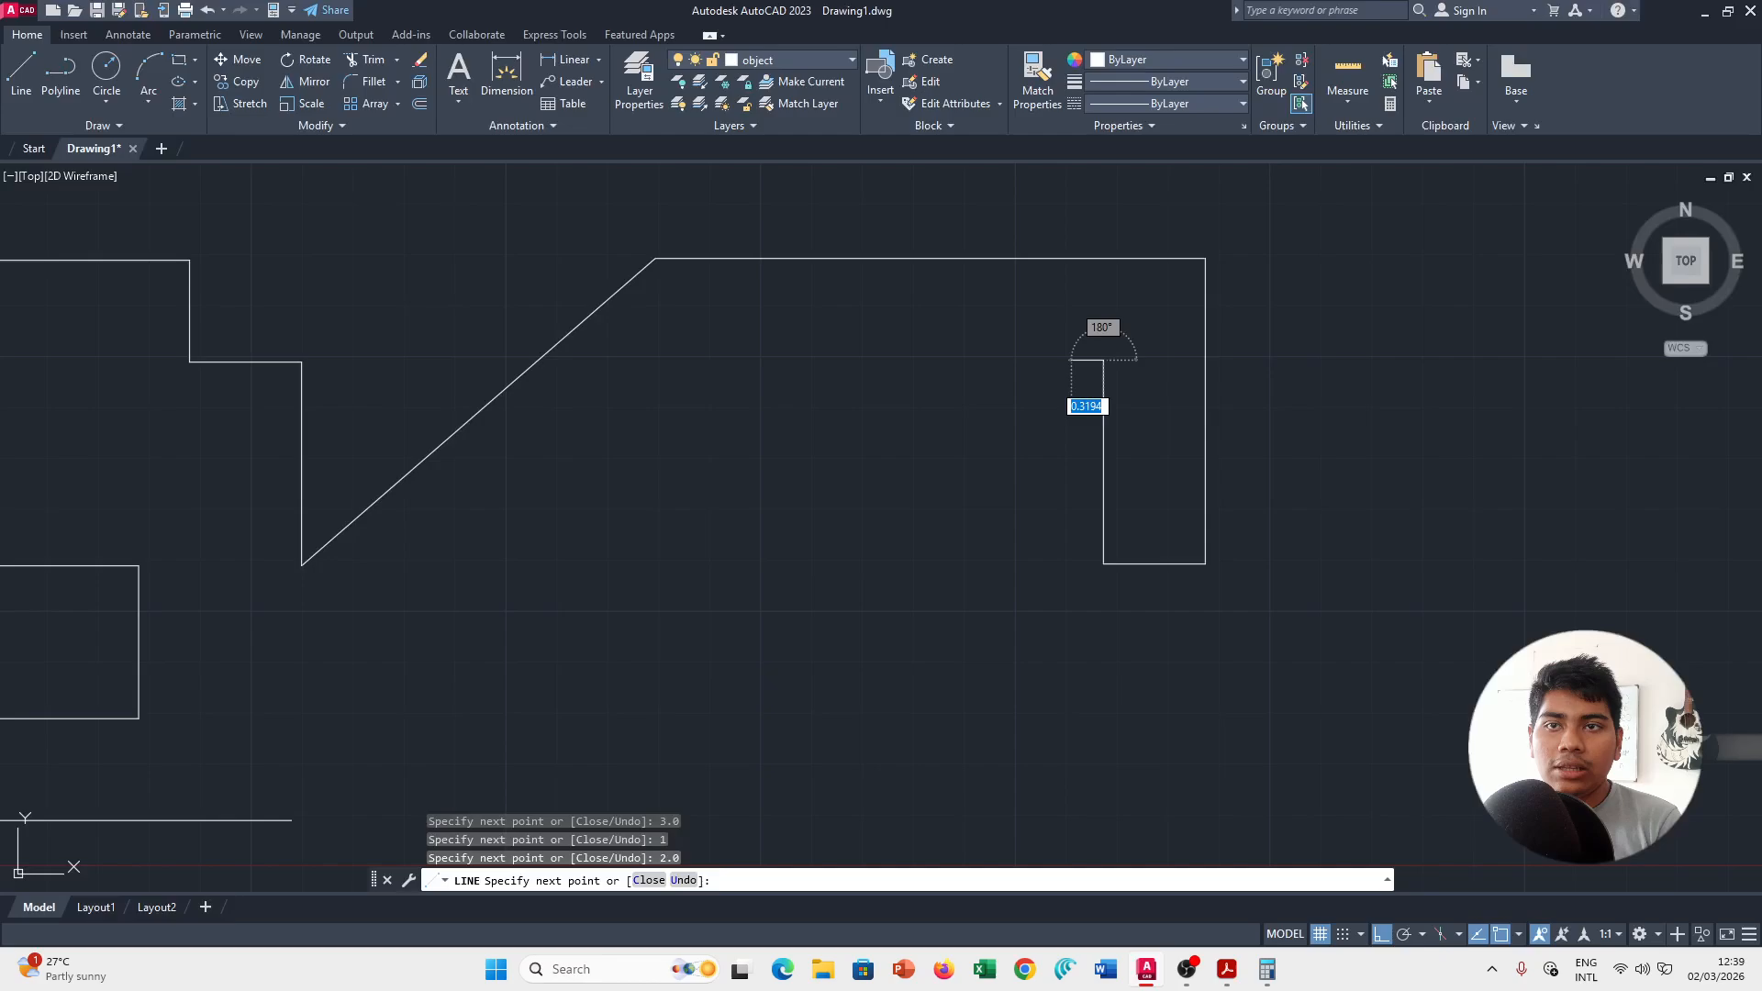
{"action": "type", "text": "1.5"}
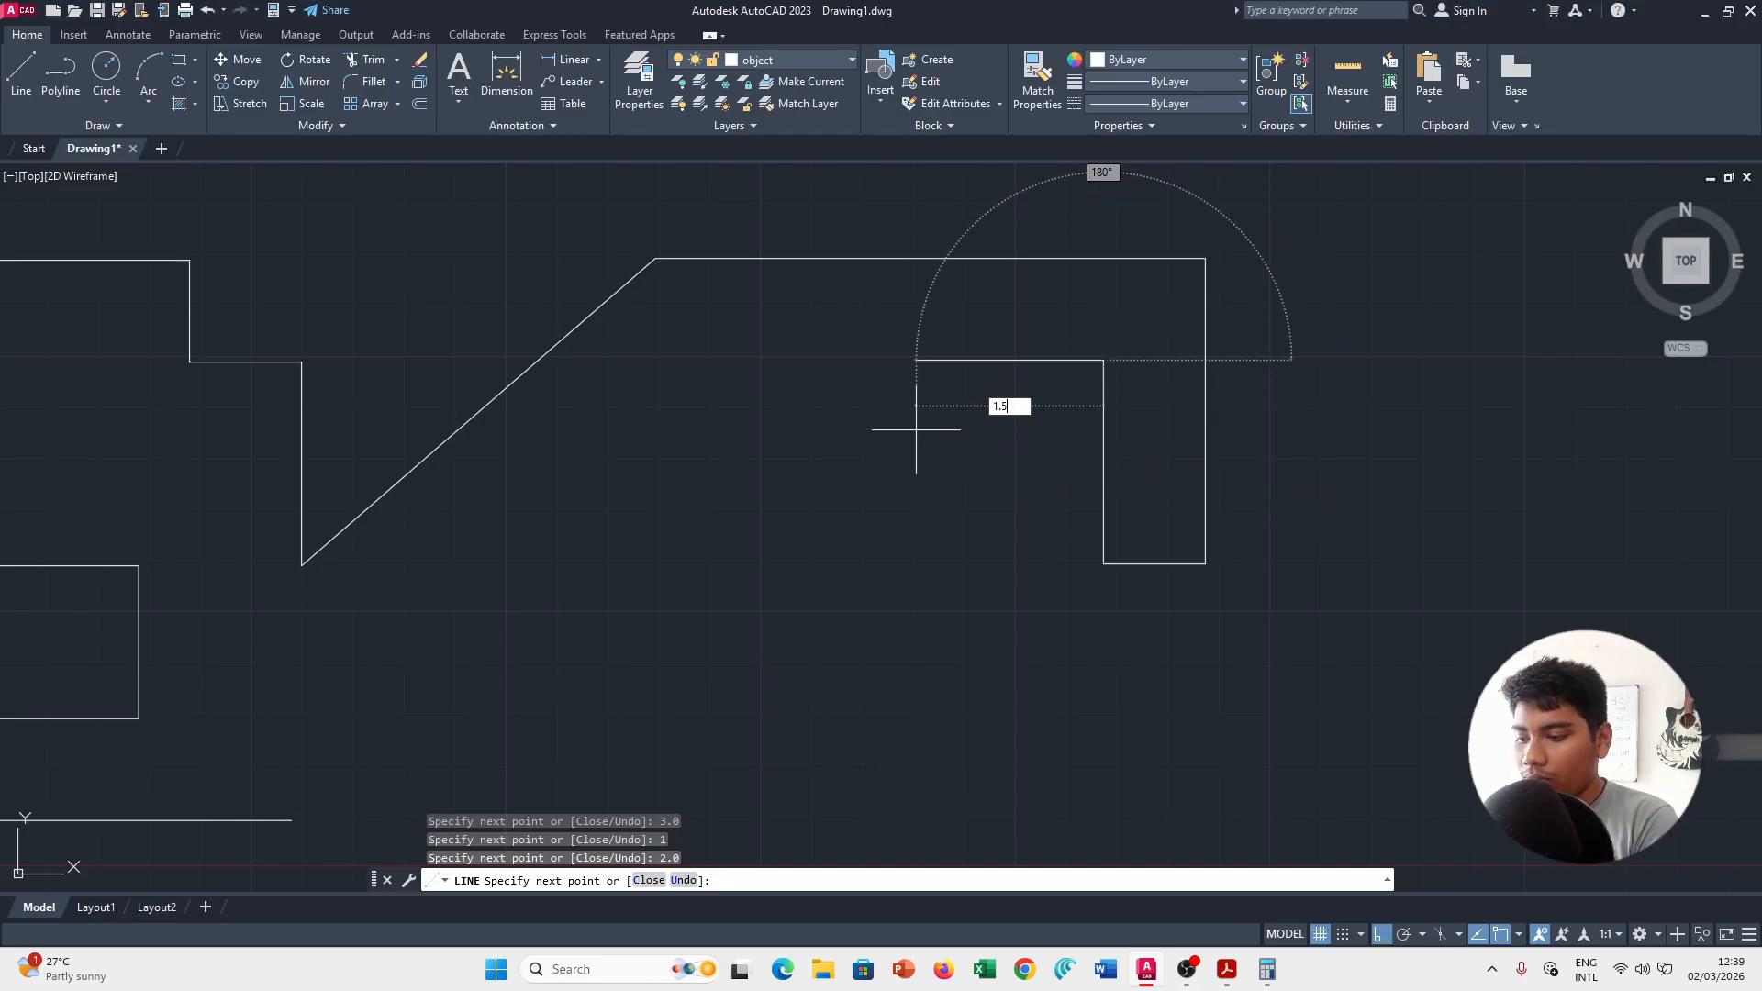
{"action": "key", "text": "Return"}
{"action": "key", "text": "alt+Tab"}
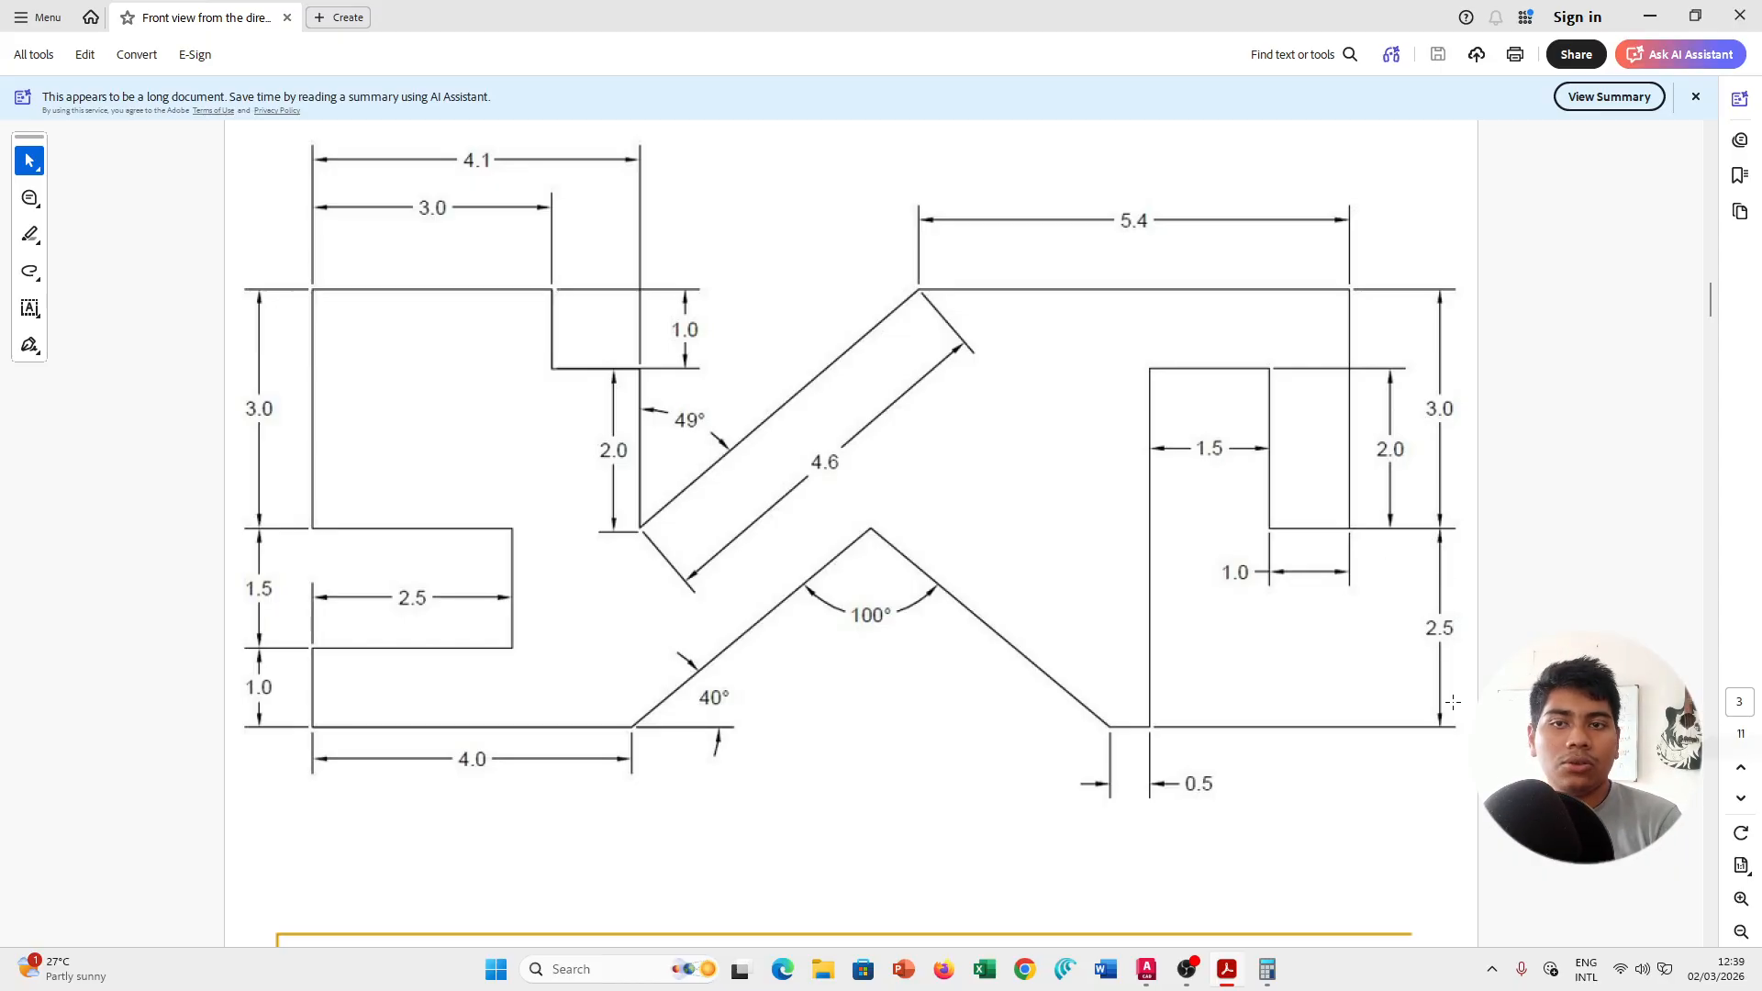
{"action": "key", "text": "alt+Tab"}
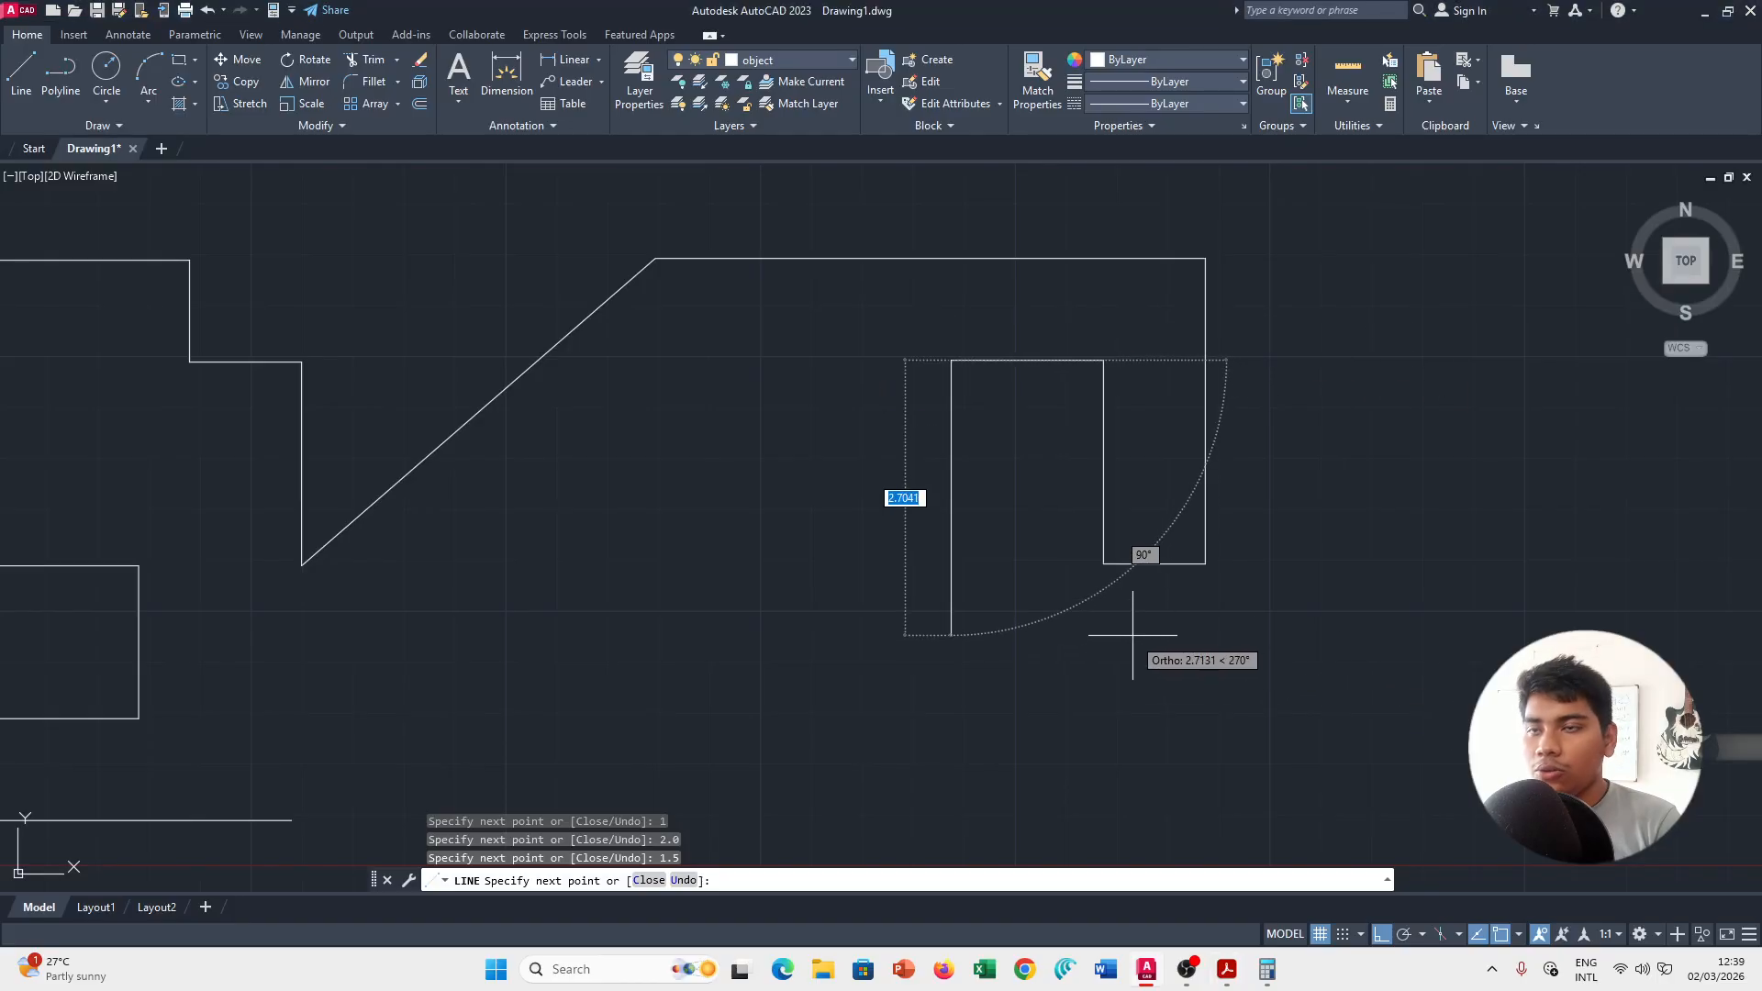
{"action": "type", "text": "4.6"}
{"action": "key", "text": "Return"}
Check the short bottom edge's length in the PDF and draw it 0.5 units toward the left.
{"action": "key", "text": "alt+Tab"}
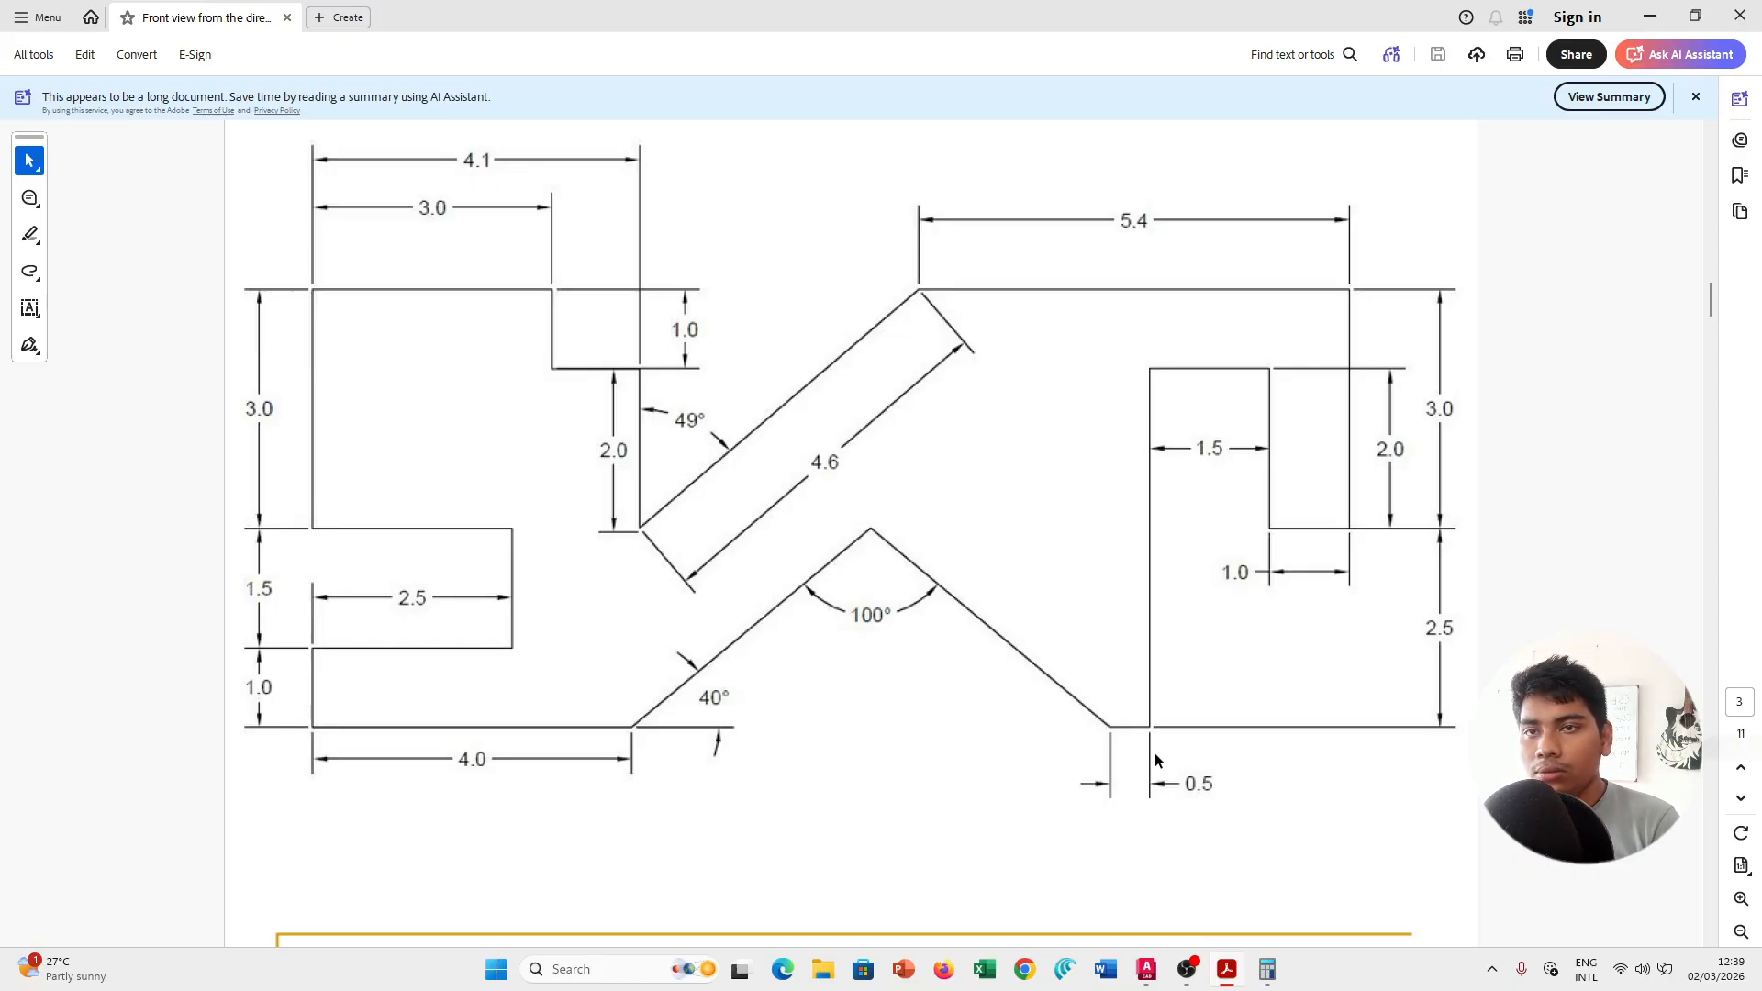
{"action": "key", "text": "alt+Tab"}
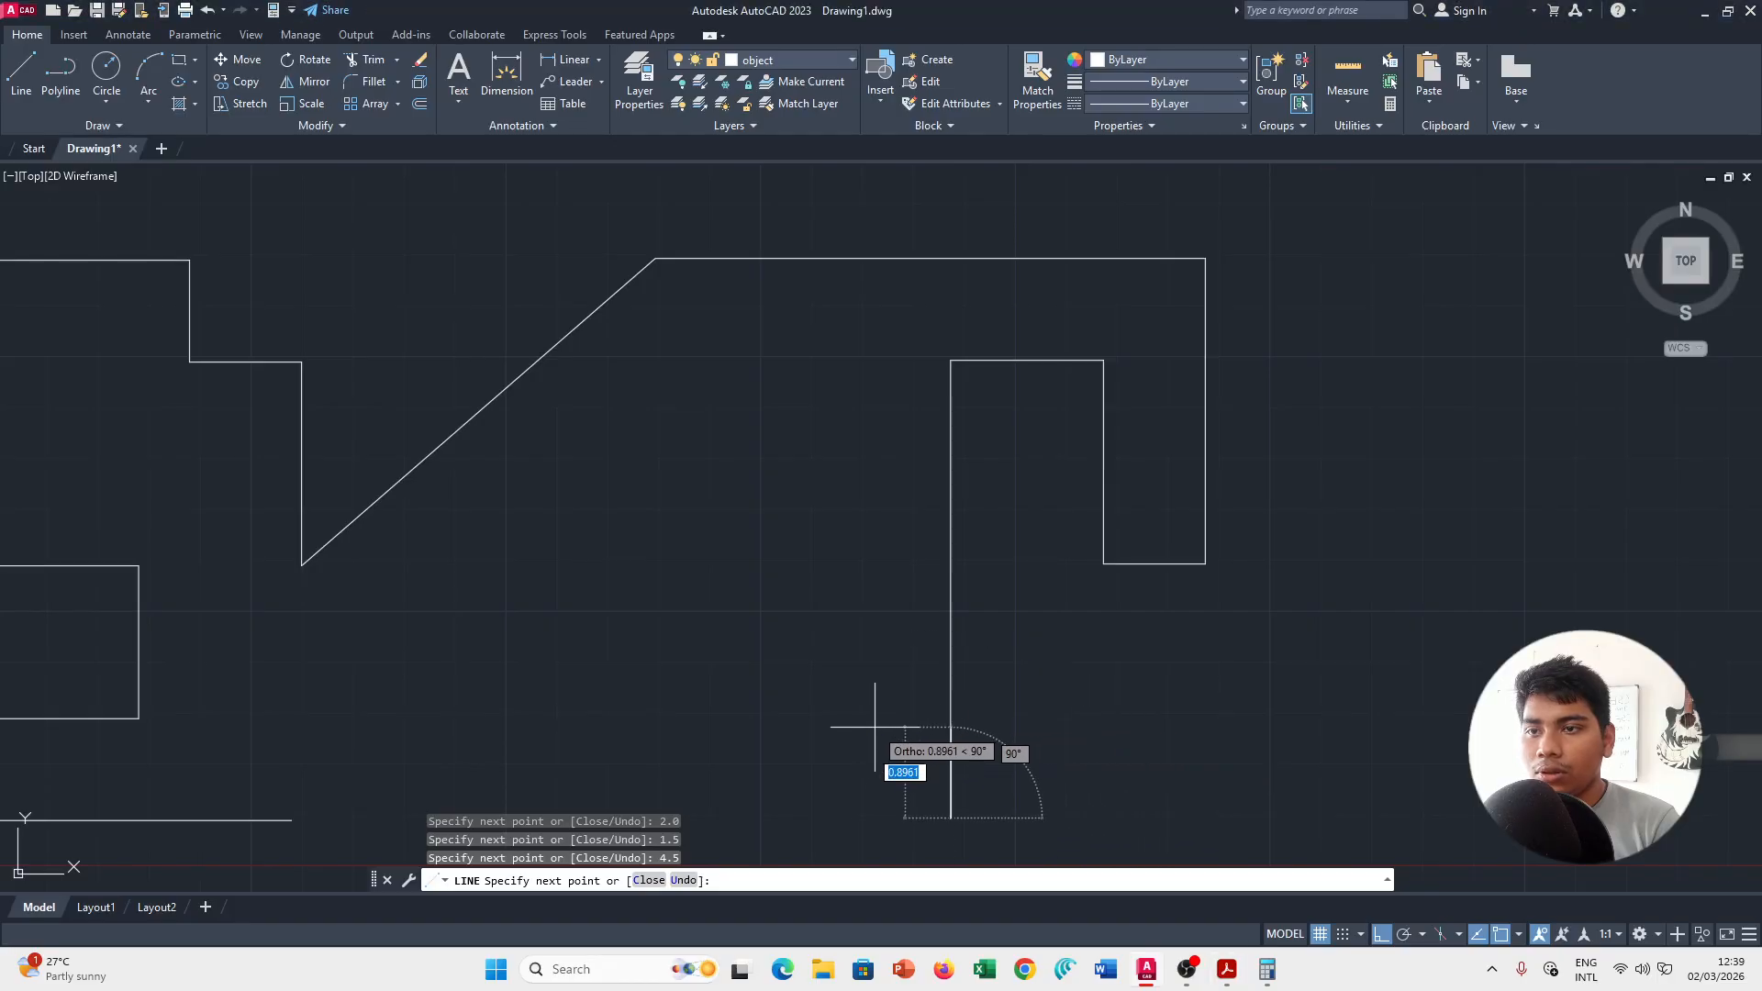
{"action": "key", "text": "alt+Tab"}
{"action": "key", "text": "alt+Tab"}
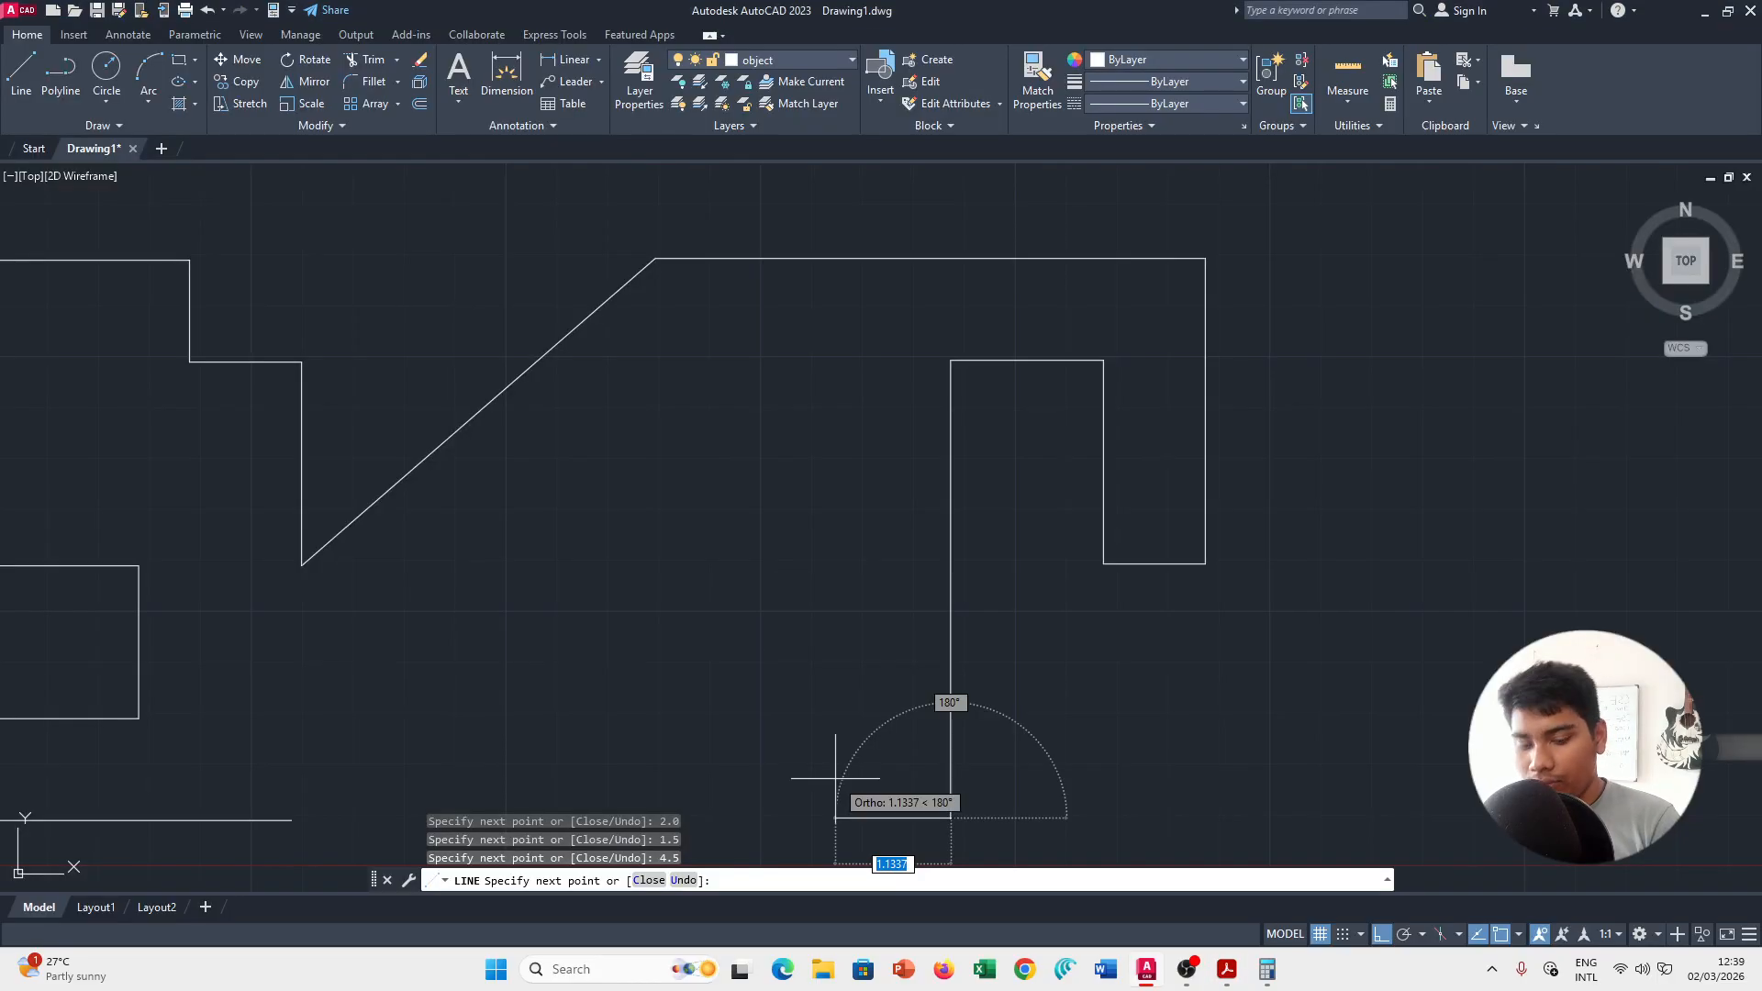
{"action": "type", "text": "0."}
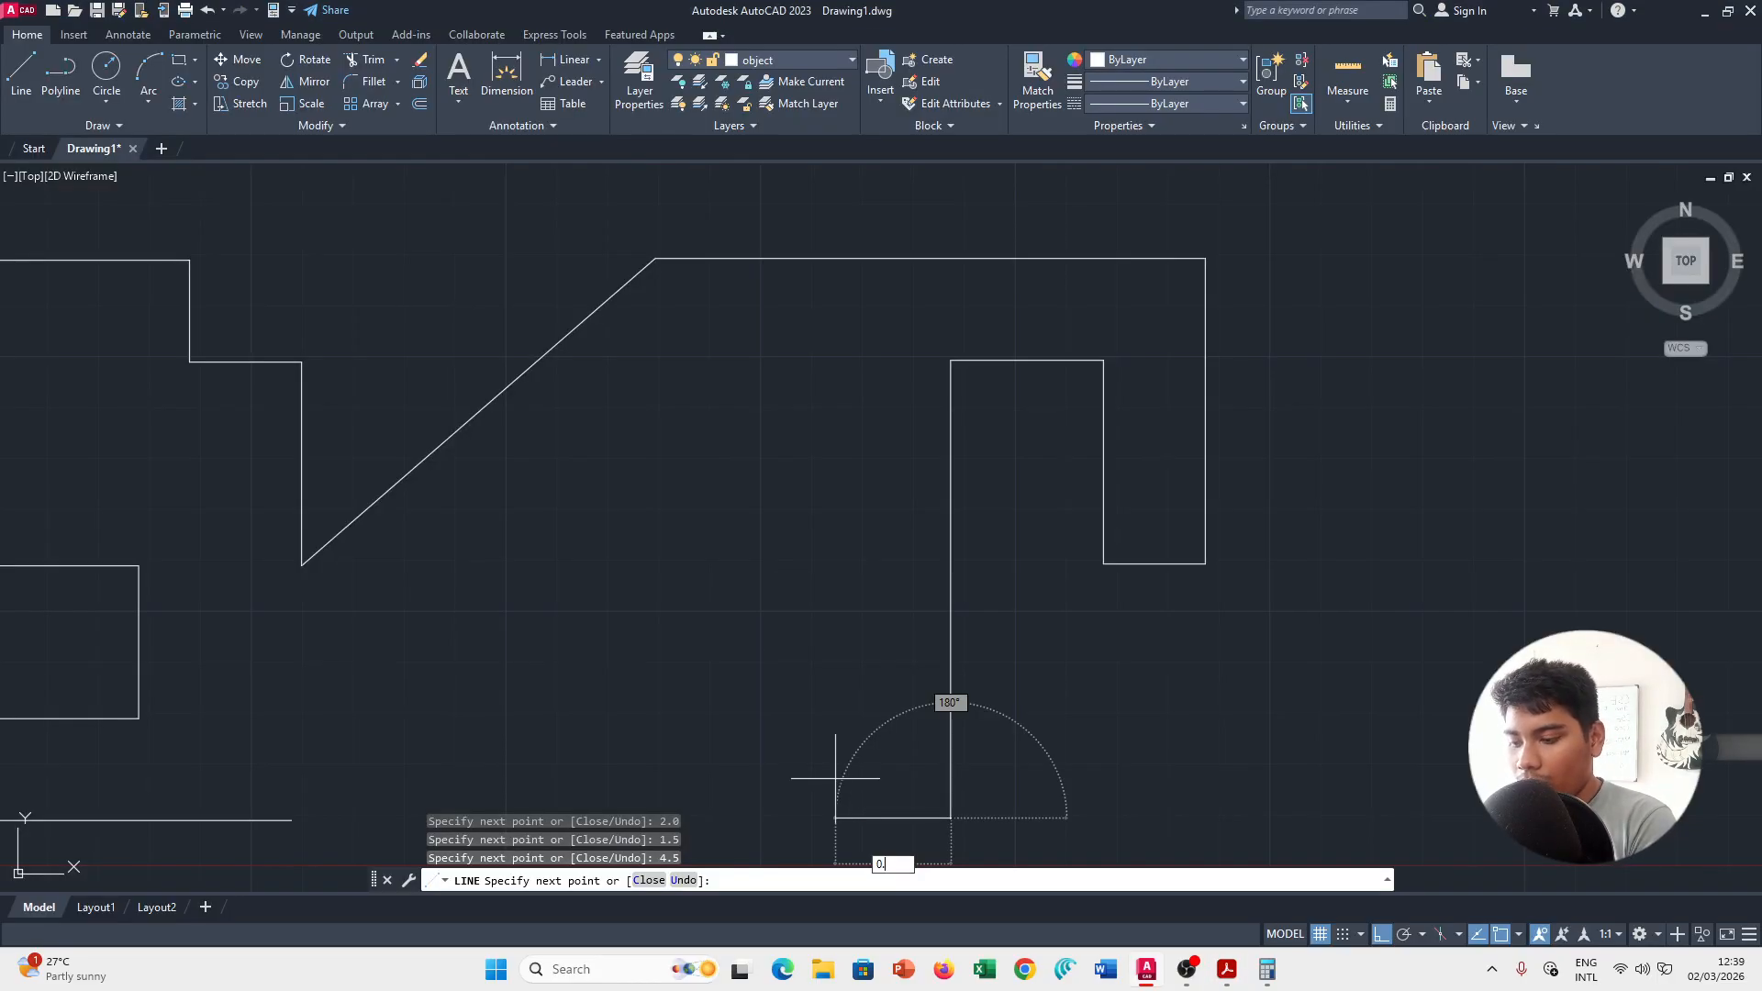
{"action": "type", "text": "5"}
{"action": "key", "text": "Return"}
Check the V-notch's slope angles in the PDF and turn Ortho mode off for the sloped line.
{"action": "middle_click_drag", "start_coordinate": [806, 759], "coordinate": [873, 501]}
{"action": "scroll", "coordinate": [713, 464], "scroll_direction": "up", "scroll_amount": 4}
{"action": "key", "text": "alt+Tab"}
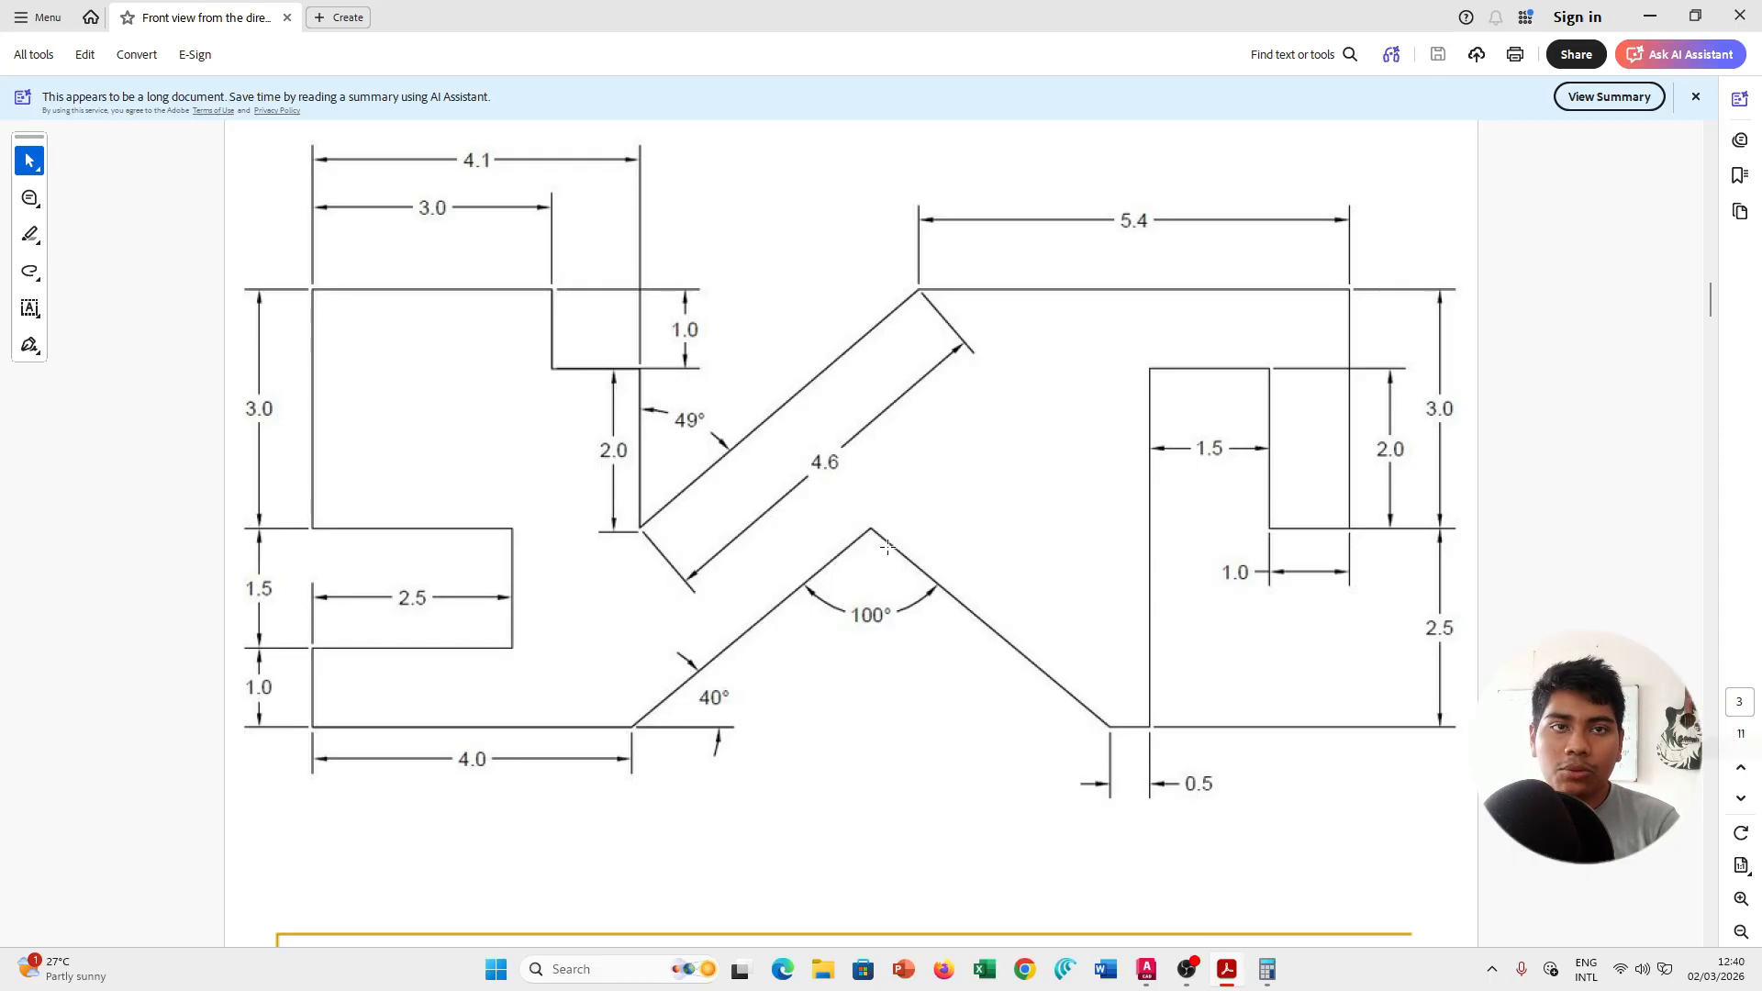
{"action": "key", "text": "alt+Tab"}
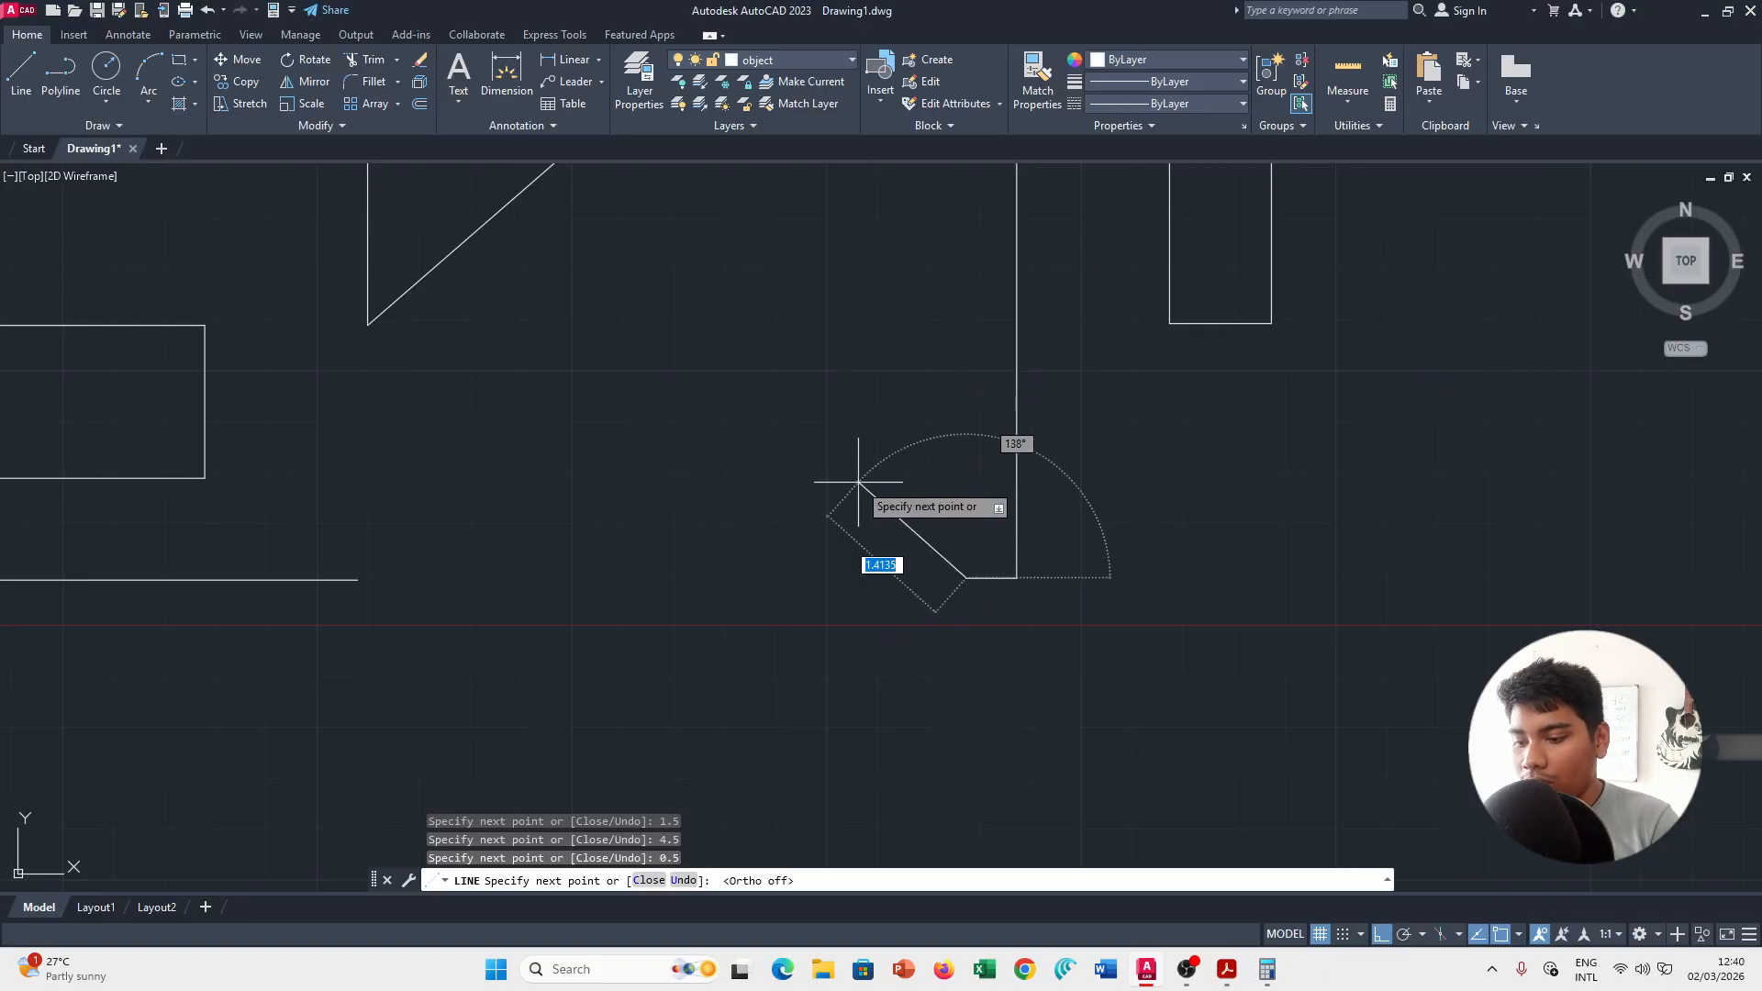
{"action": "key", "text": "F8"}
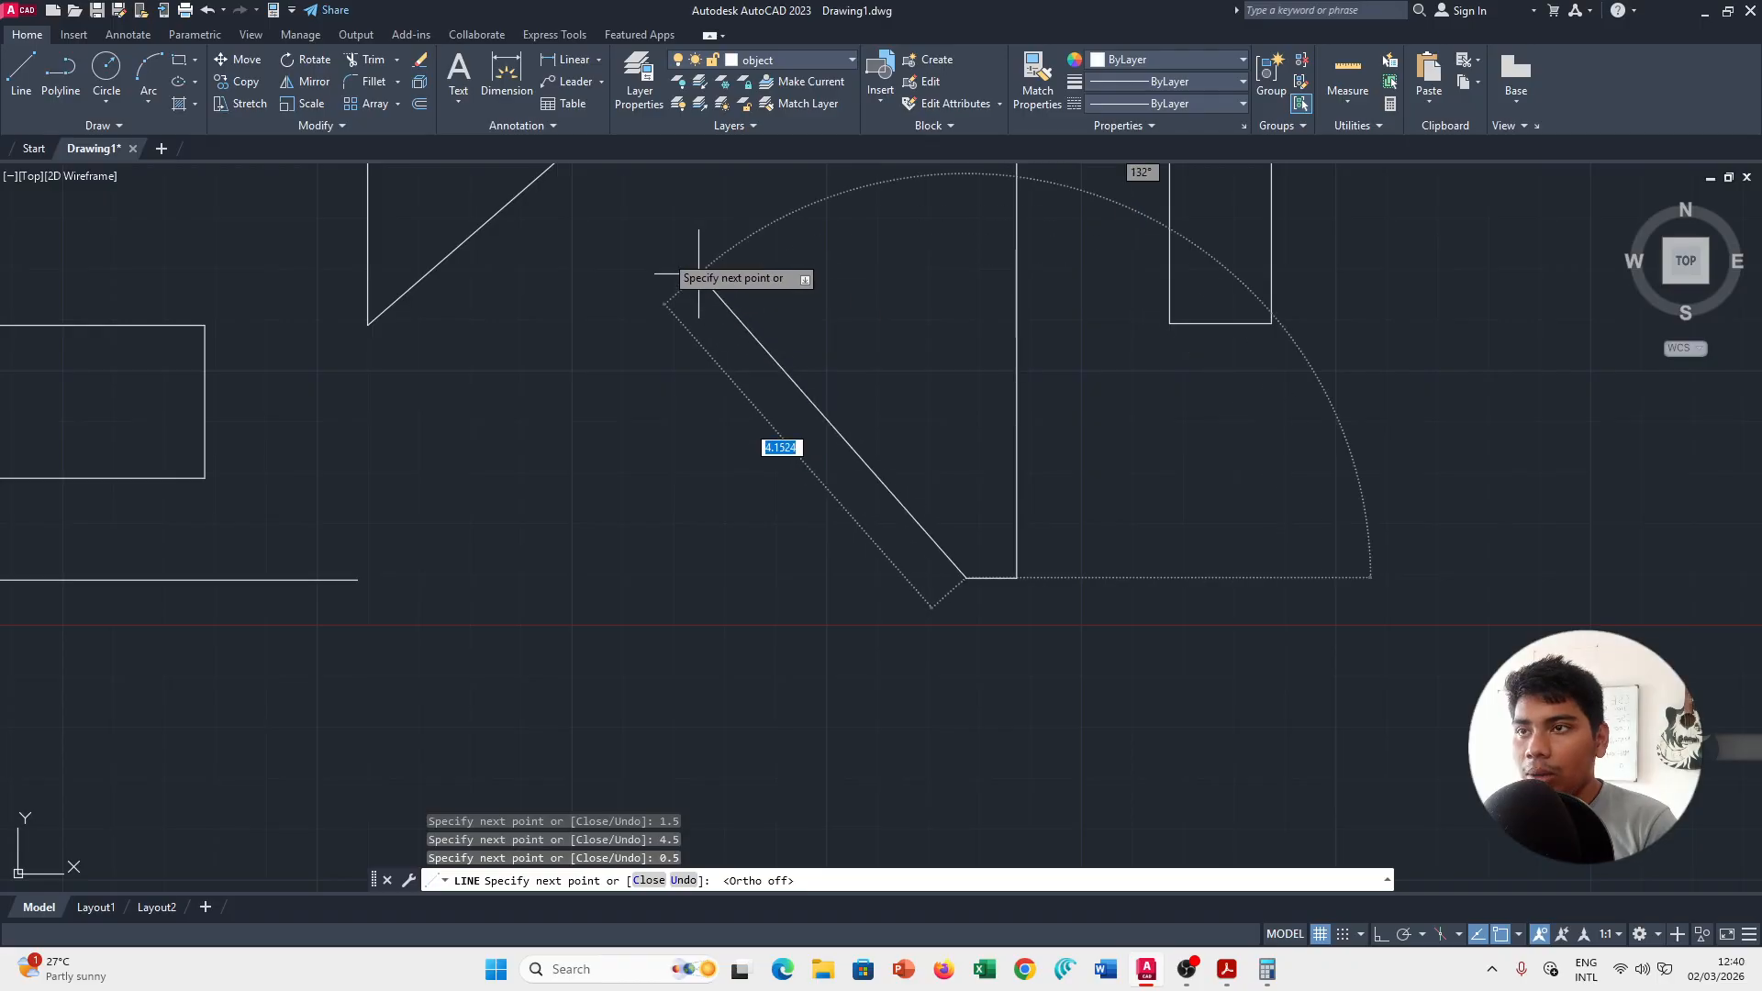
Try drawing the notch's right slope at 140° from the short bottom edge, rechecking the angle in the PDF, and undo that segment.
{"action": "key", "text": "Tab"}
{"action": "type", "text": "40"}
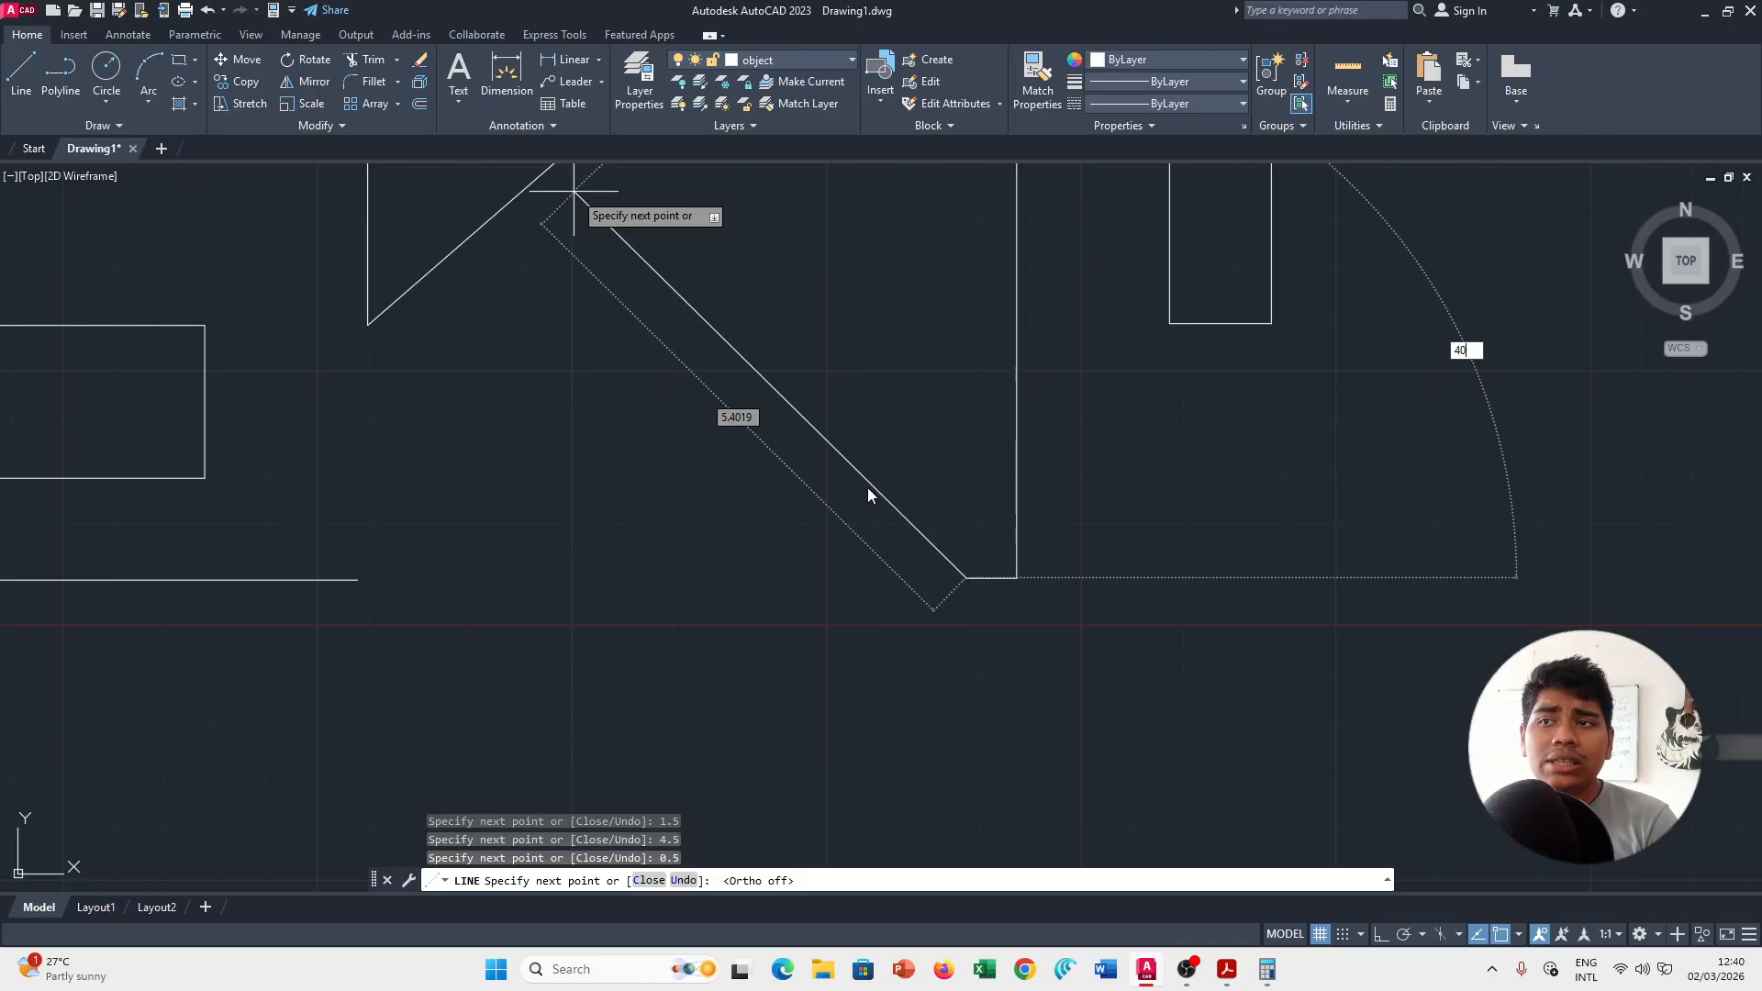
{"action": "key", "text": "alt+Tab"}
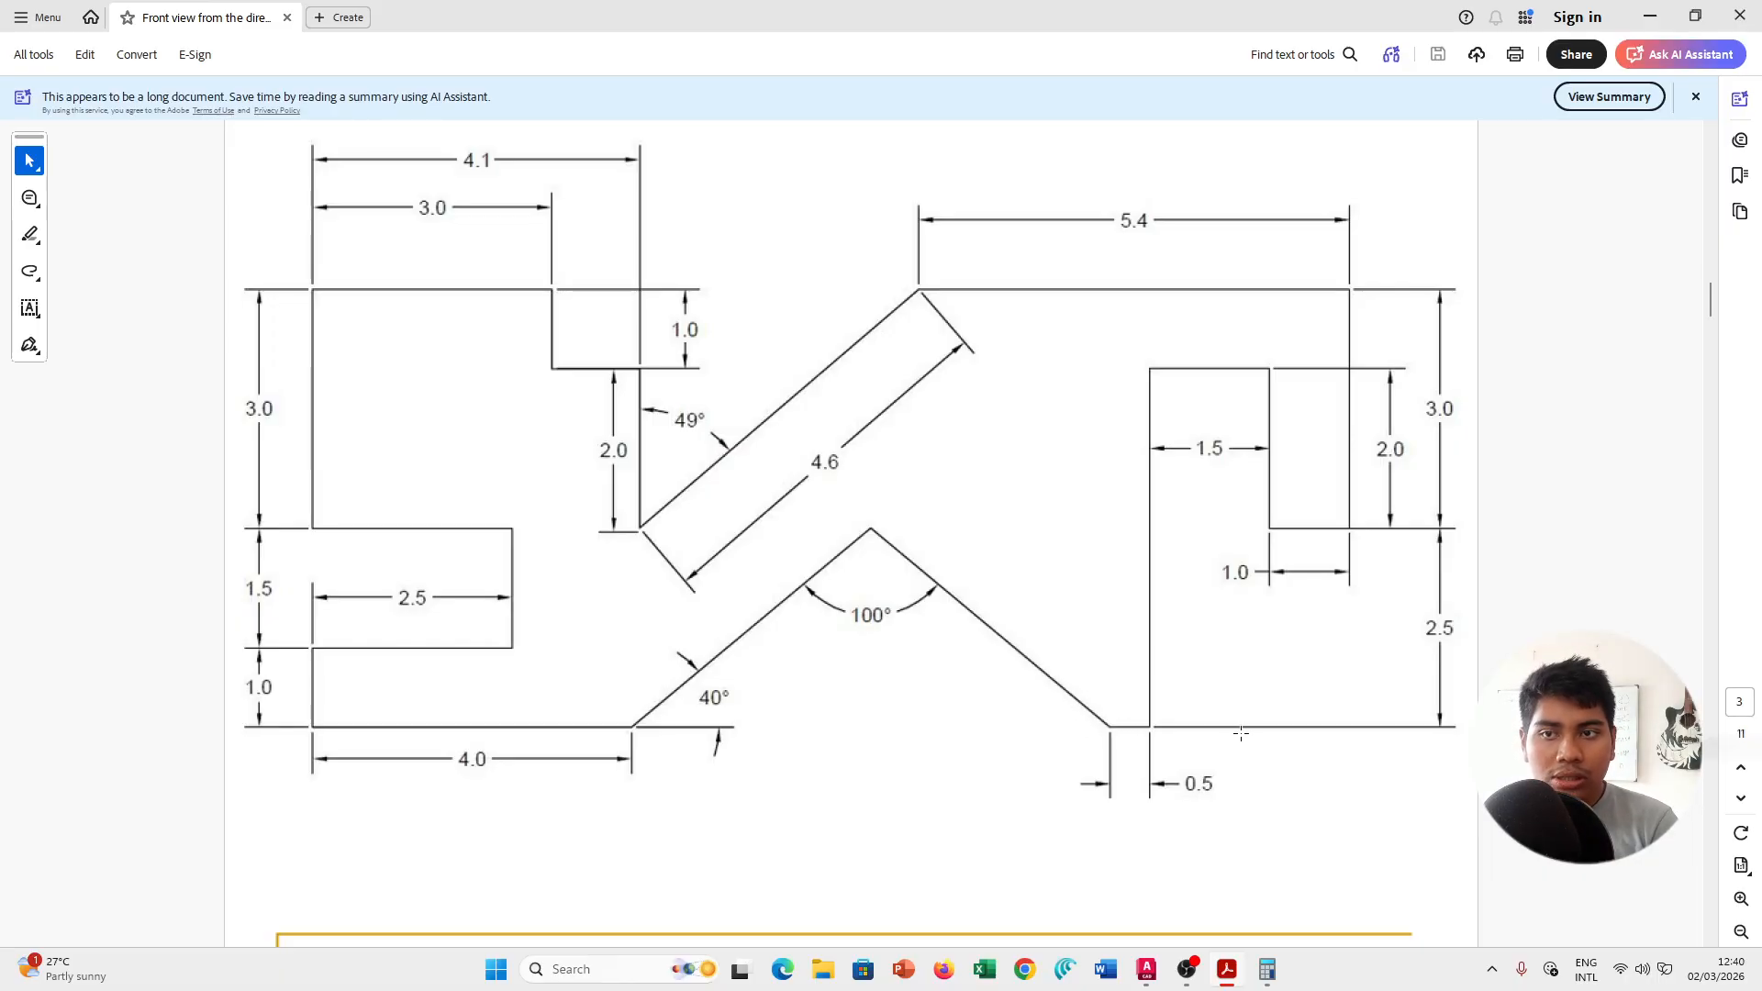
{"action": "key", "text": "alt+Tab"}
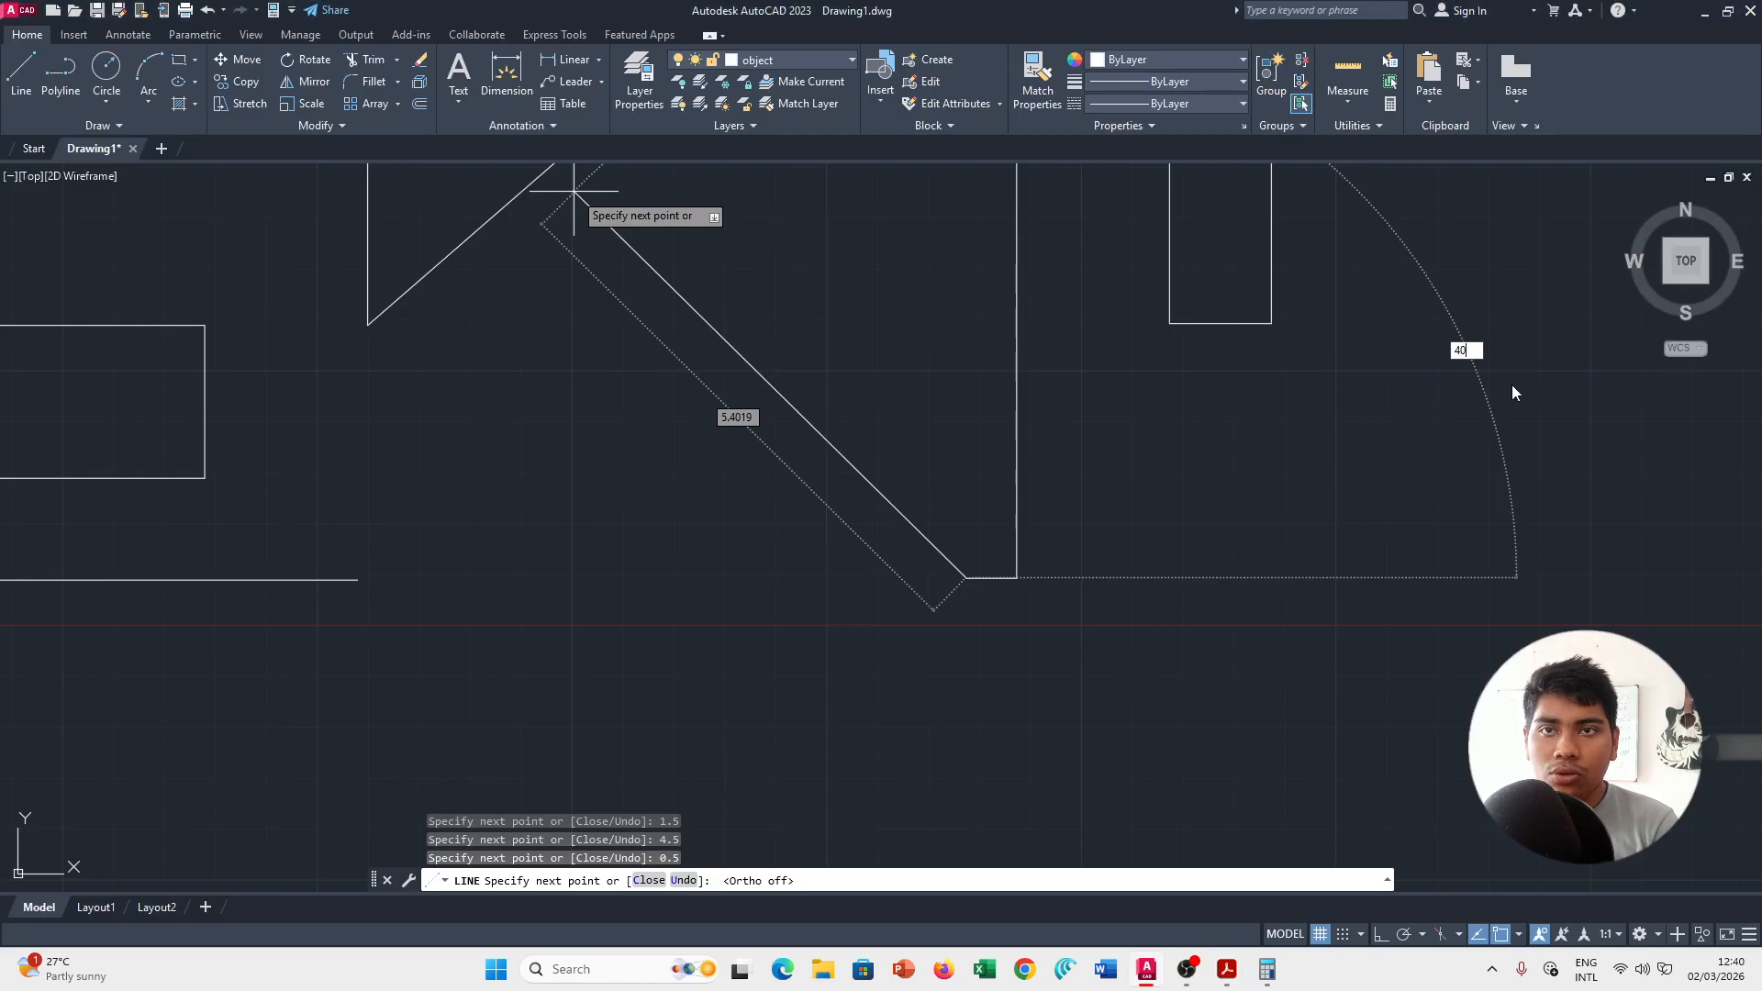
{"action": "scroll", "coordinate": [1512, 384], "scroll_direction": "down", "scroll_amount": 5}
{"action": "middle_click_drag", "start_coordinate": [1410, 376], "coordinate": [1079, 408]}
{"action": "scroll", "coordinate": [1097, 464], "scroll_direction": "up", "scroll_amount": 5}
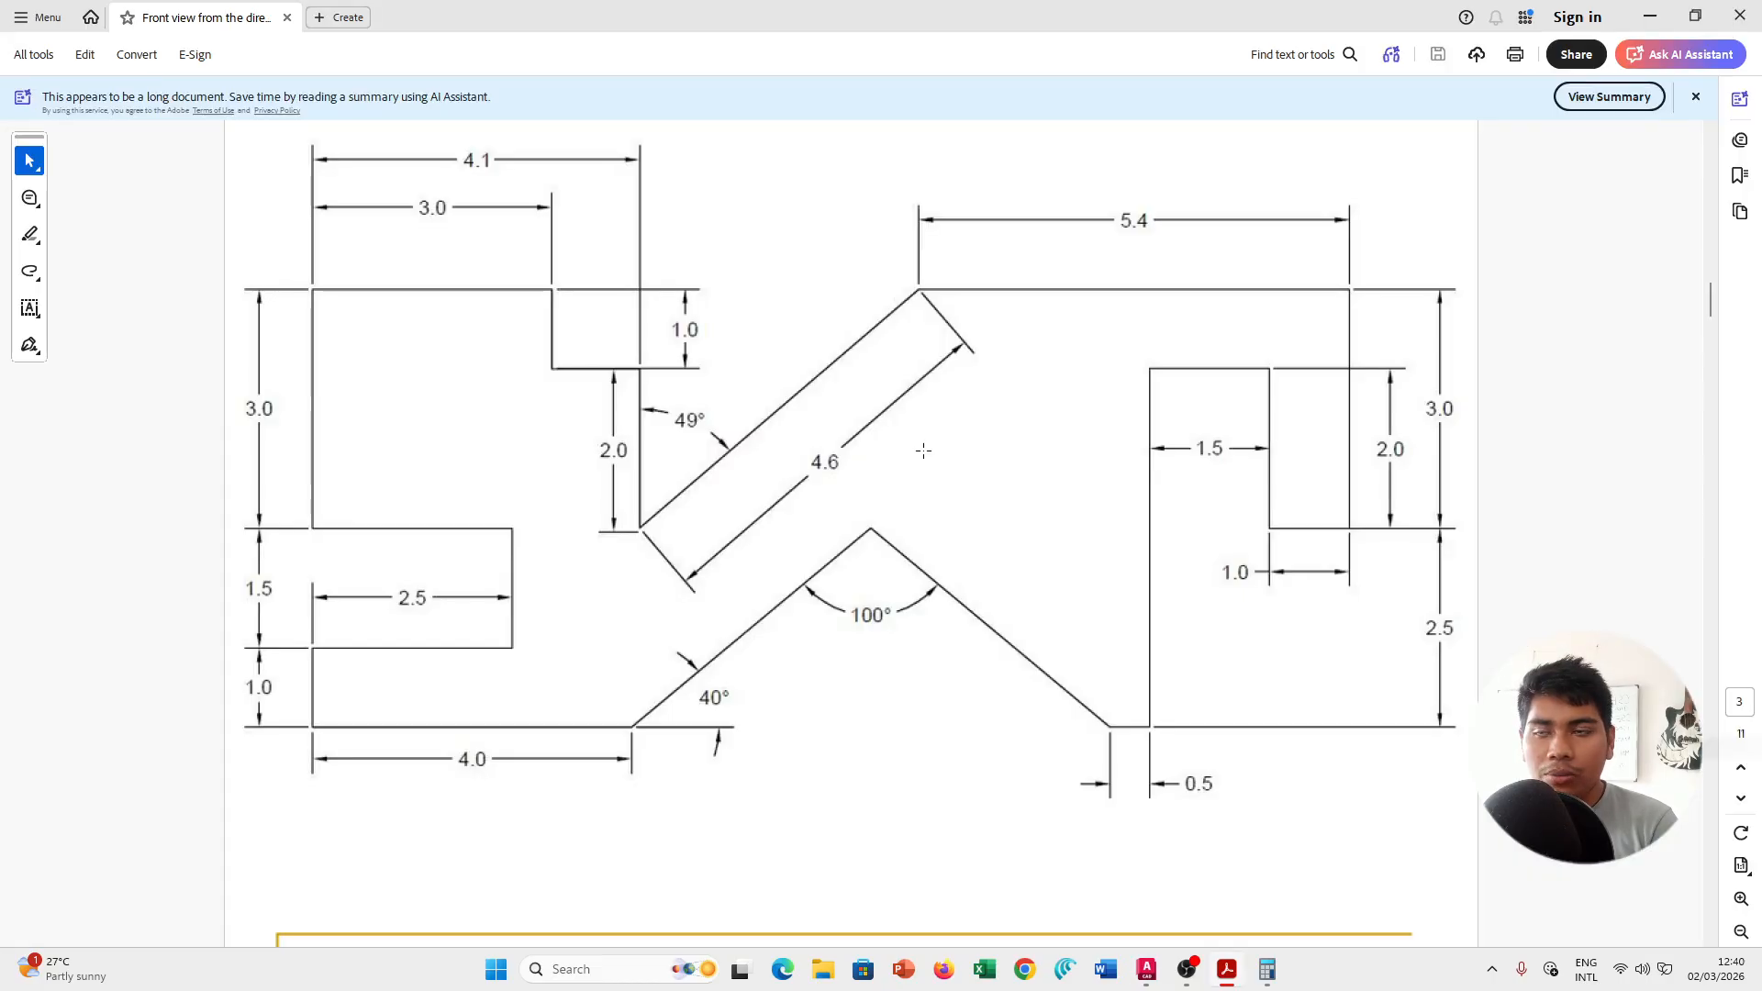
{"action": "key", "text": "alt+Tab"}
{"action": "key", "text": "alt+Tab"}
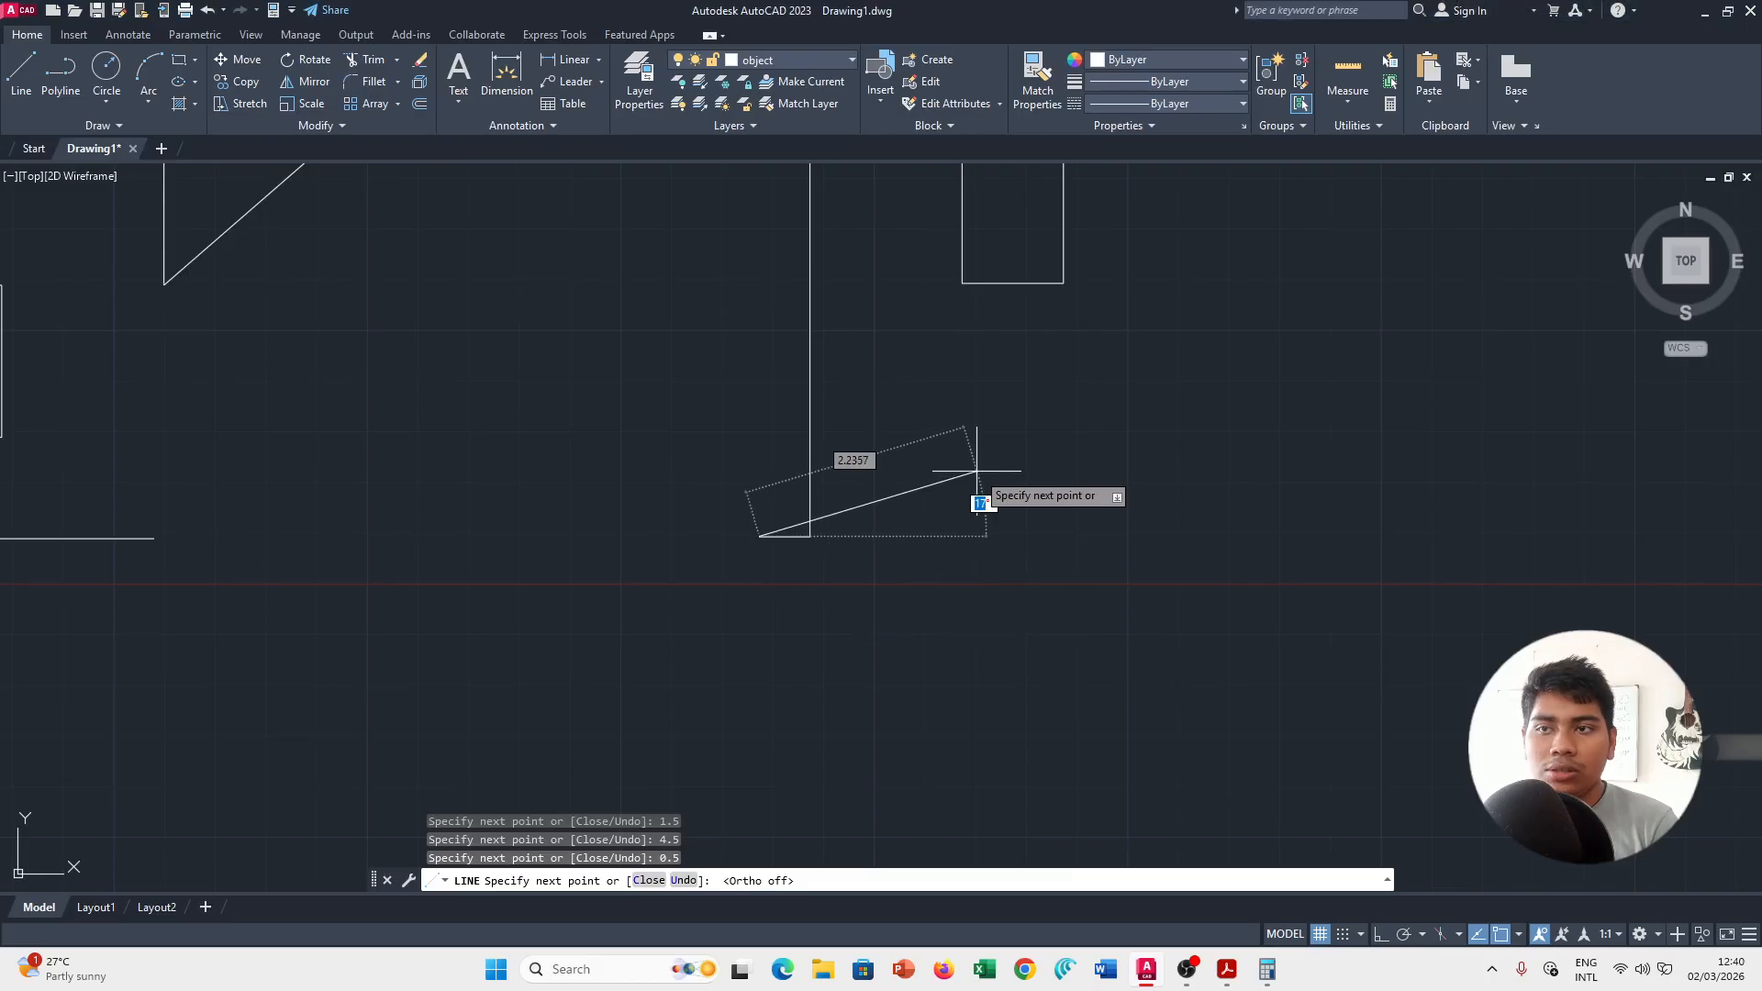
{"action": "type", "text": "140"}
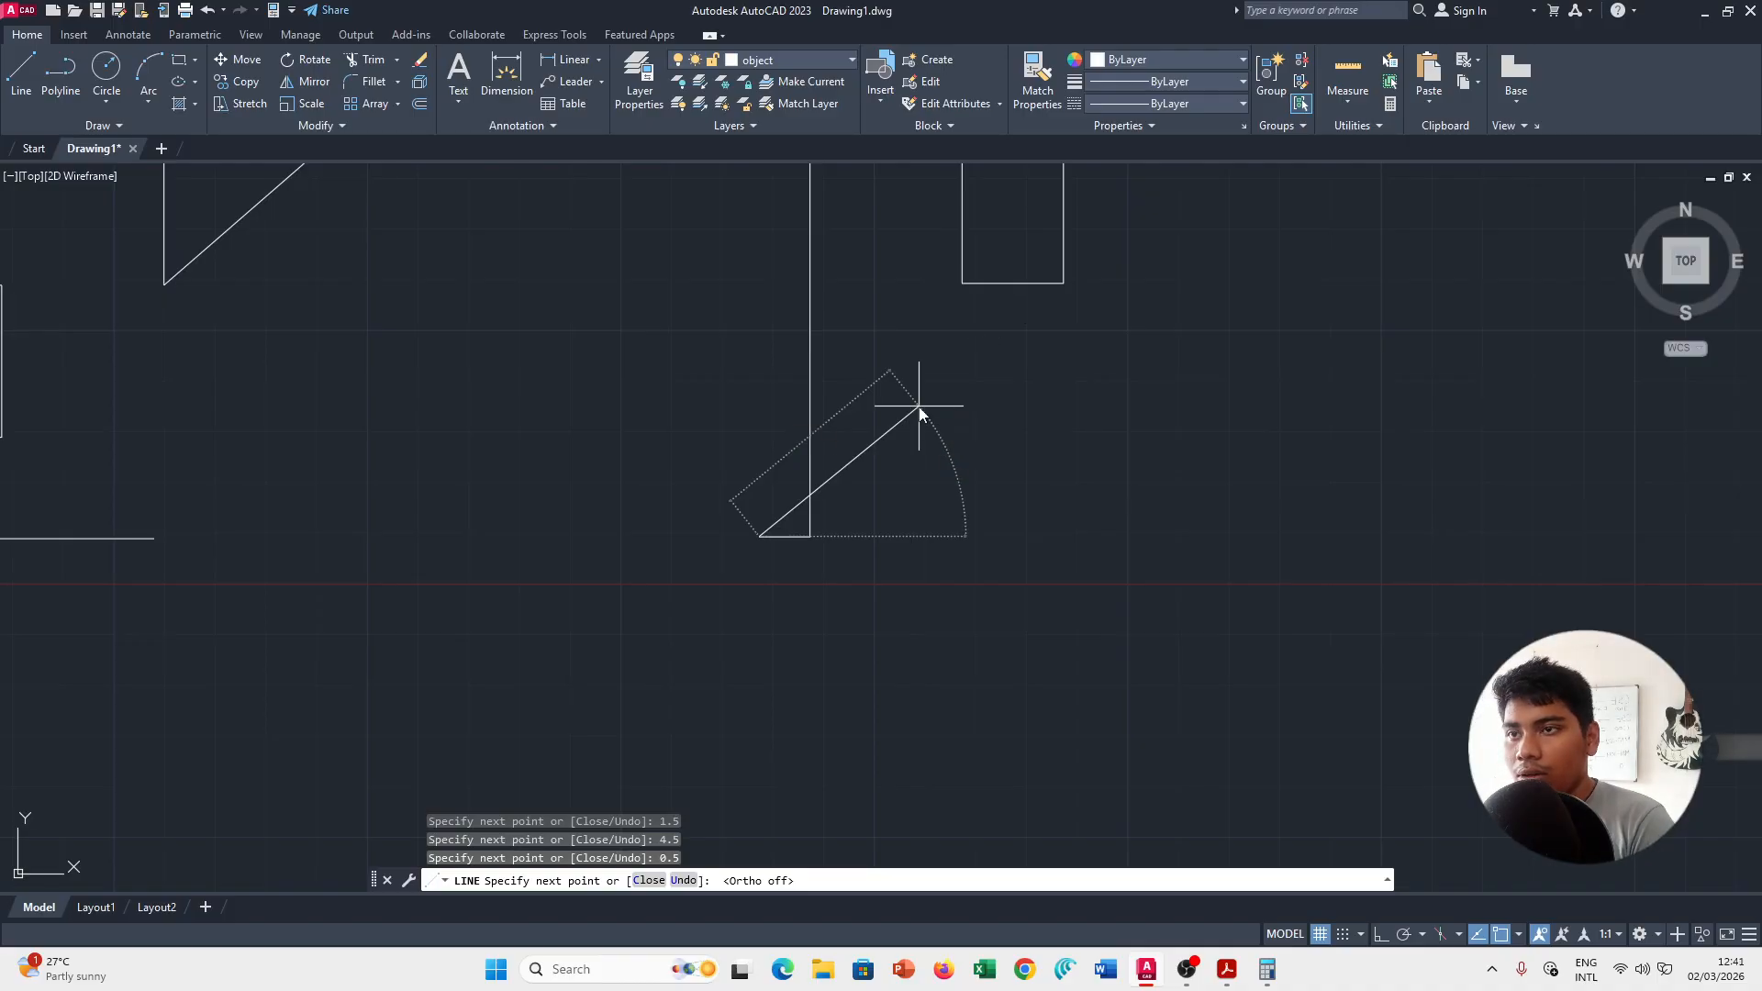
{"action": "key", "text": "Return"}
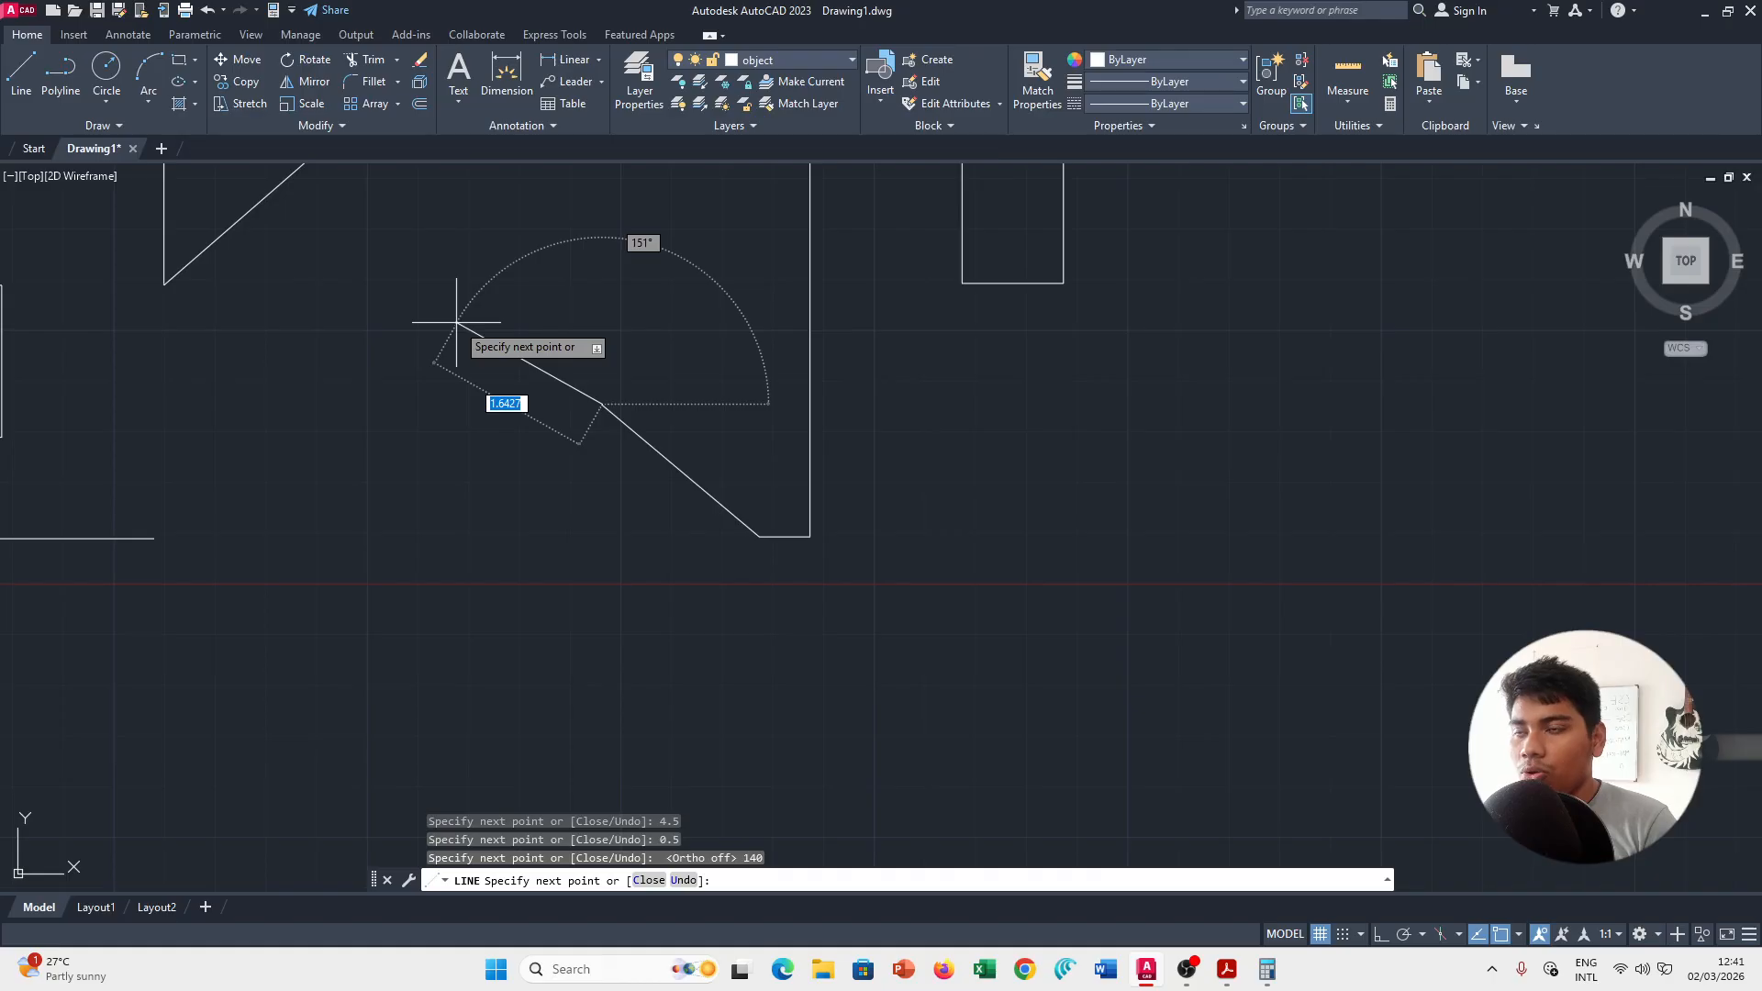
{"action": "key", "text": "ctrl+z"}
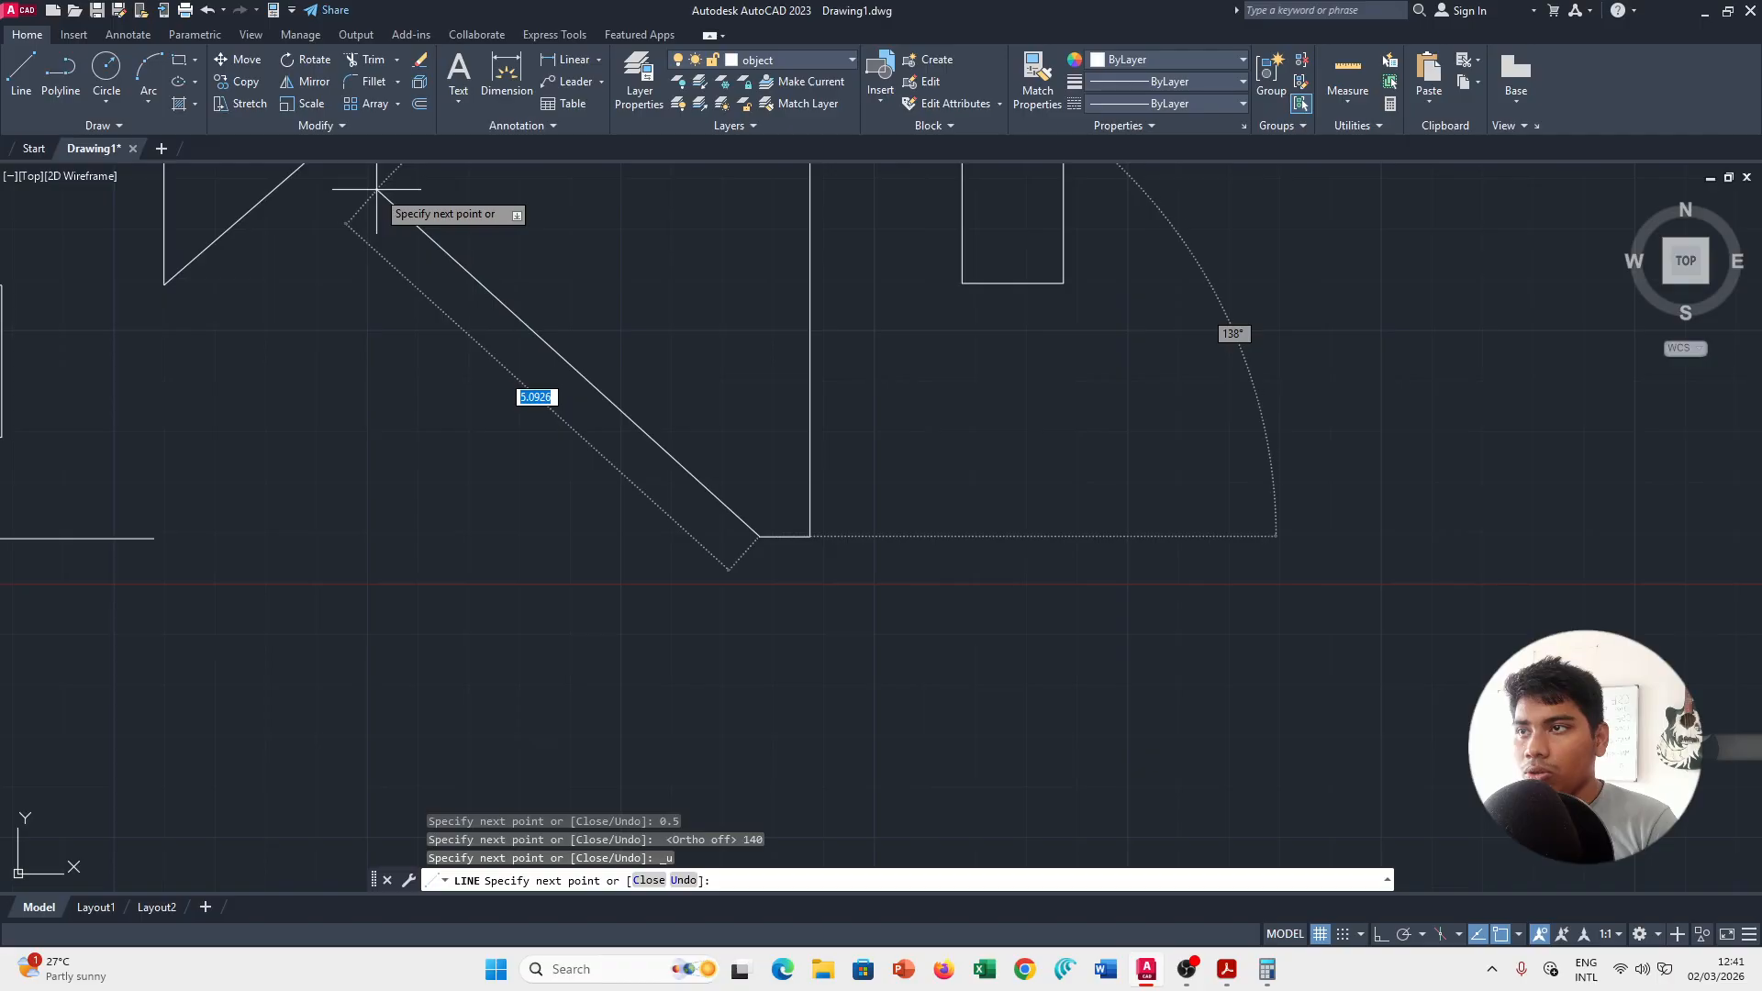
Draw the notch's right slope at 140°, about 5.2 units long, from the short bottom edge's left end and finish the line.
{"action": "key", "text": "Tab"}
{"action": "type", "text": "140"}
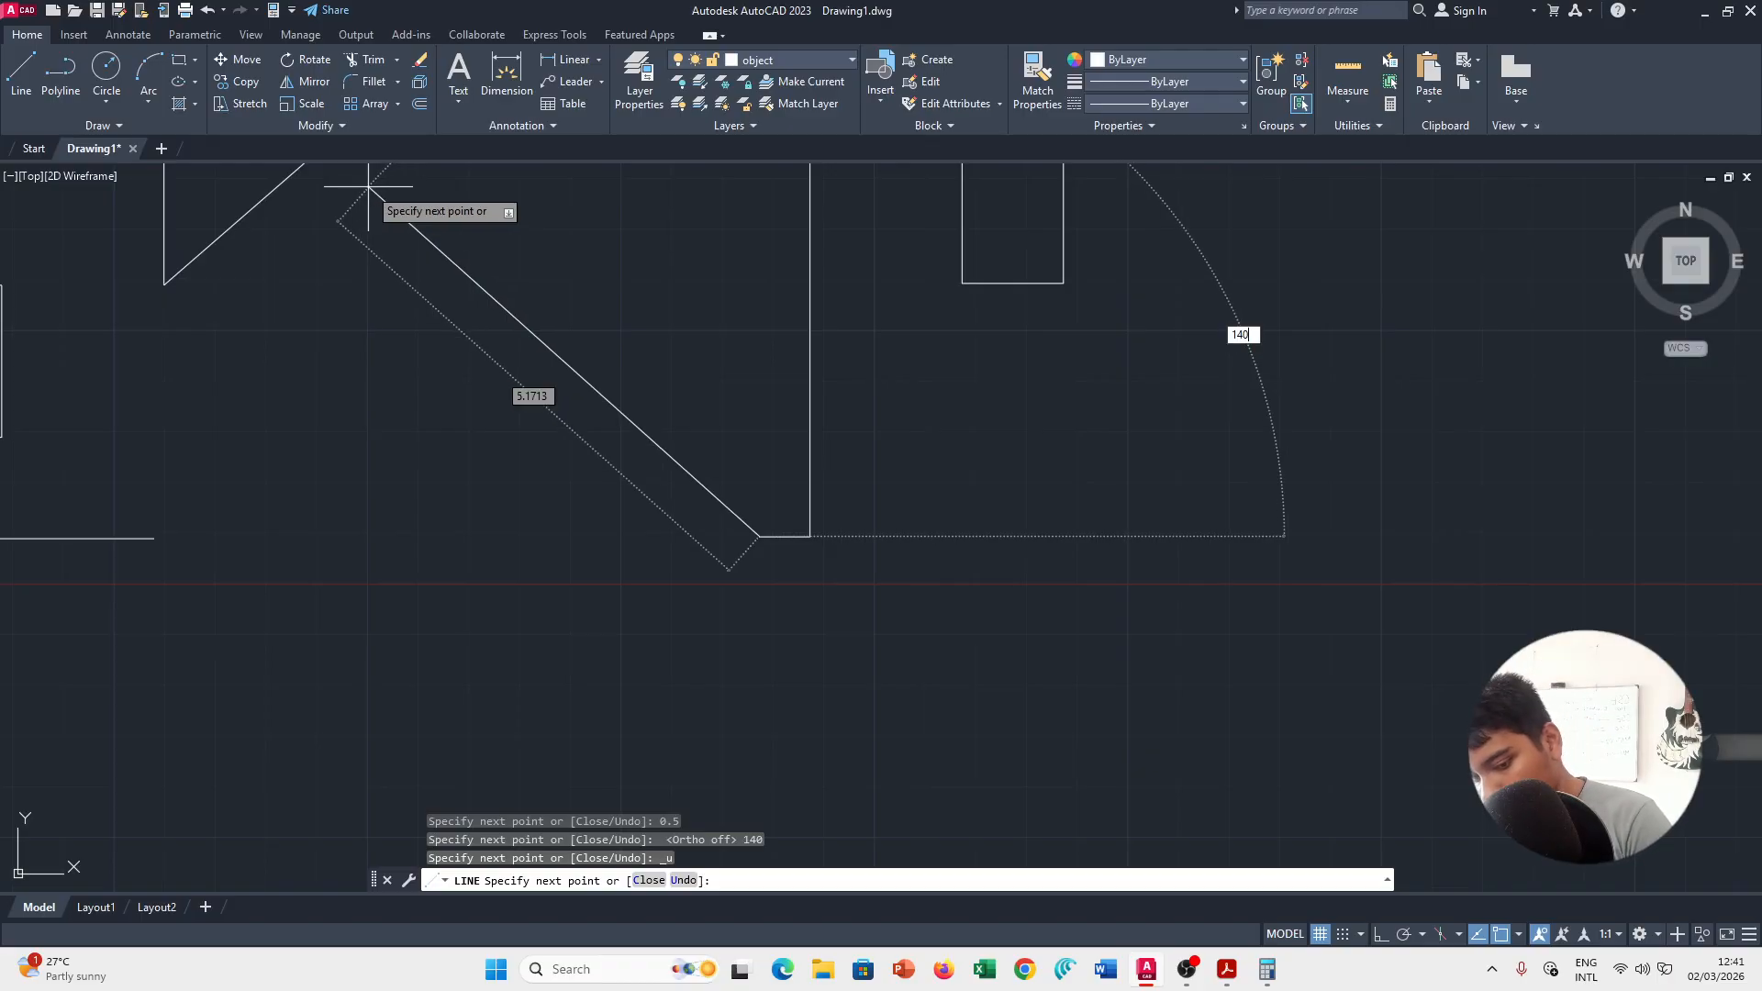
{"action": "key", "text": "Return"}
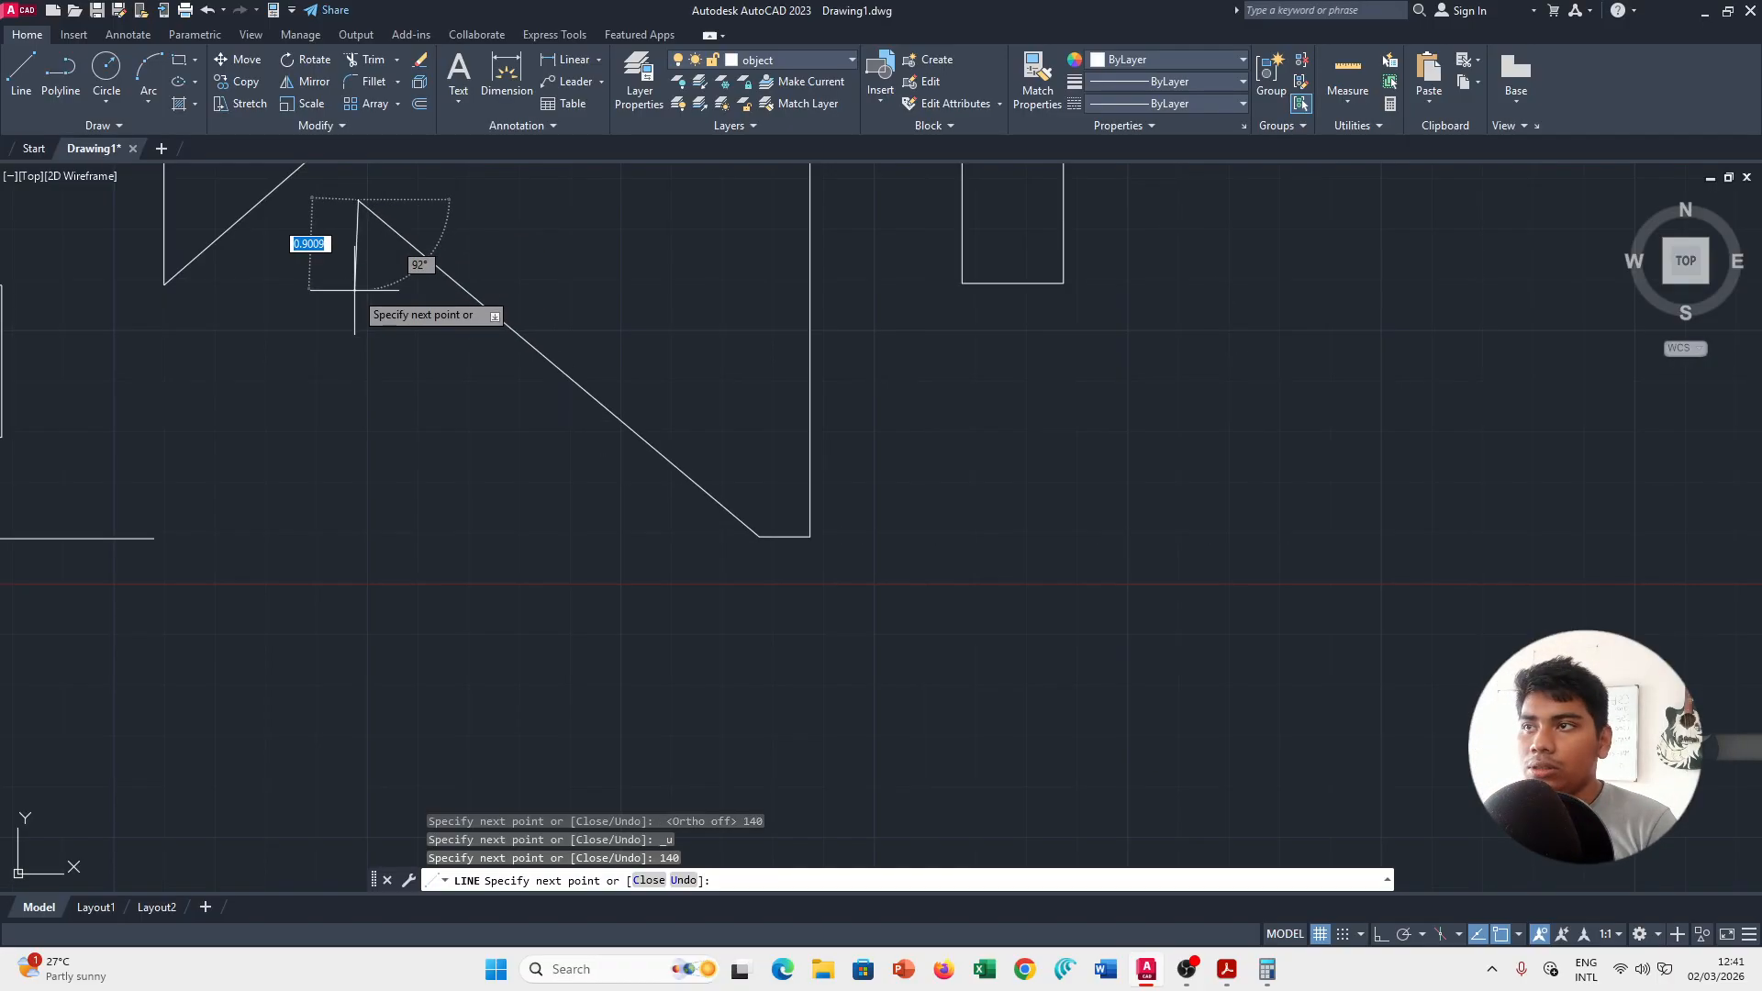
{"action": "key", "text": "Escape"}
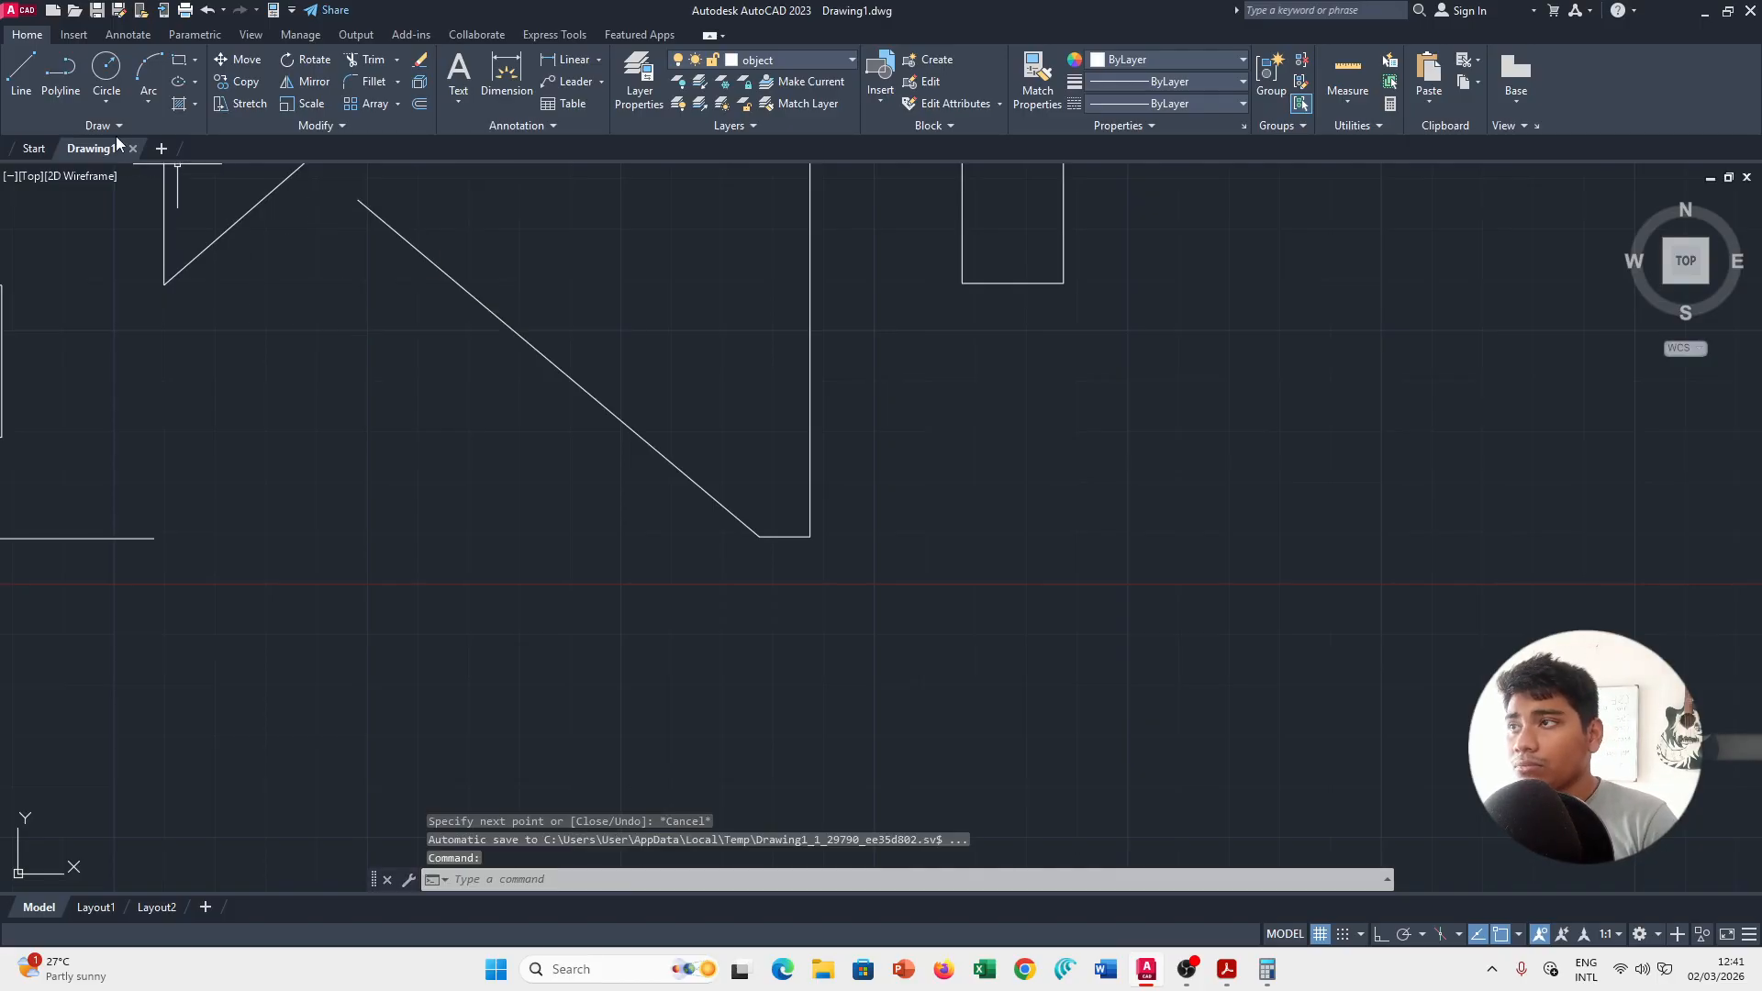
Draw the notch's left slope at 40°, about 4.3 units long, from the left bottom edge's right end so it crosses the other slope.
{"action": "left_click", "coordinate": [26, 77]}
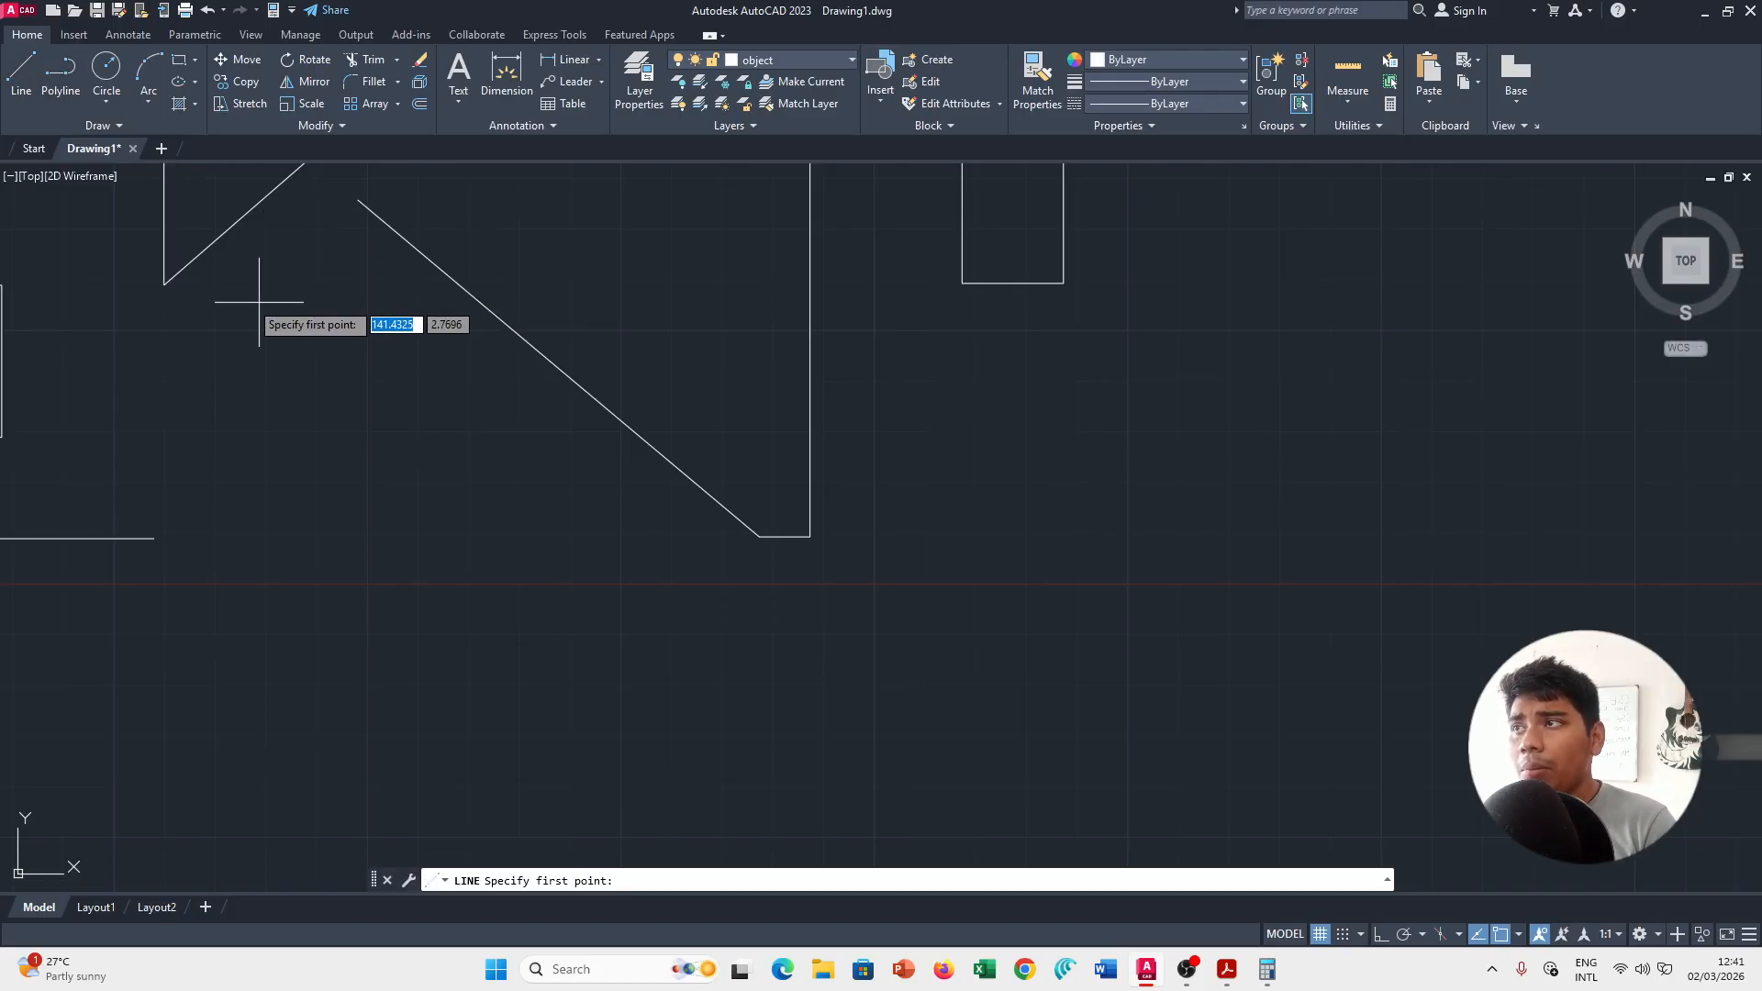
{"action": "left_click", "coordinate": [154, 537]}
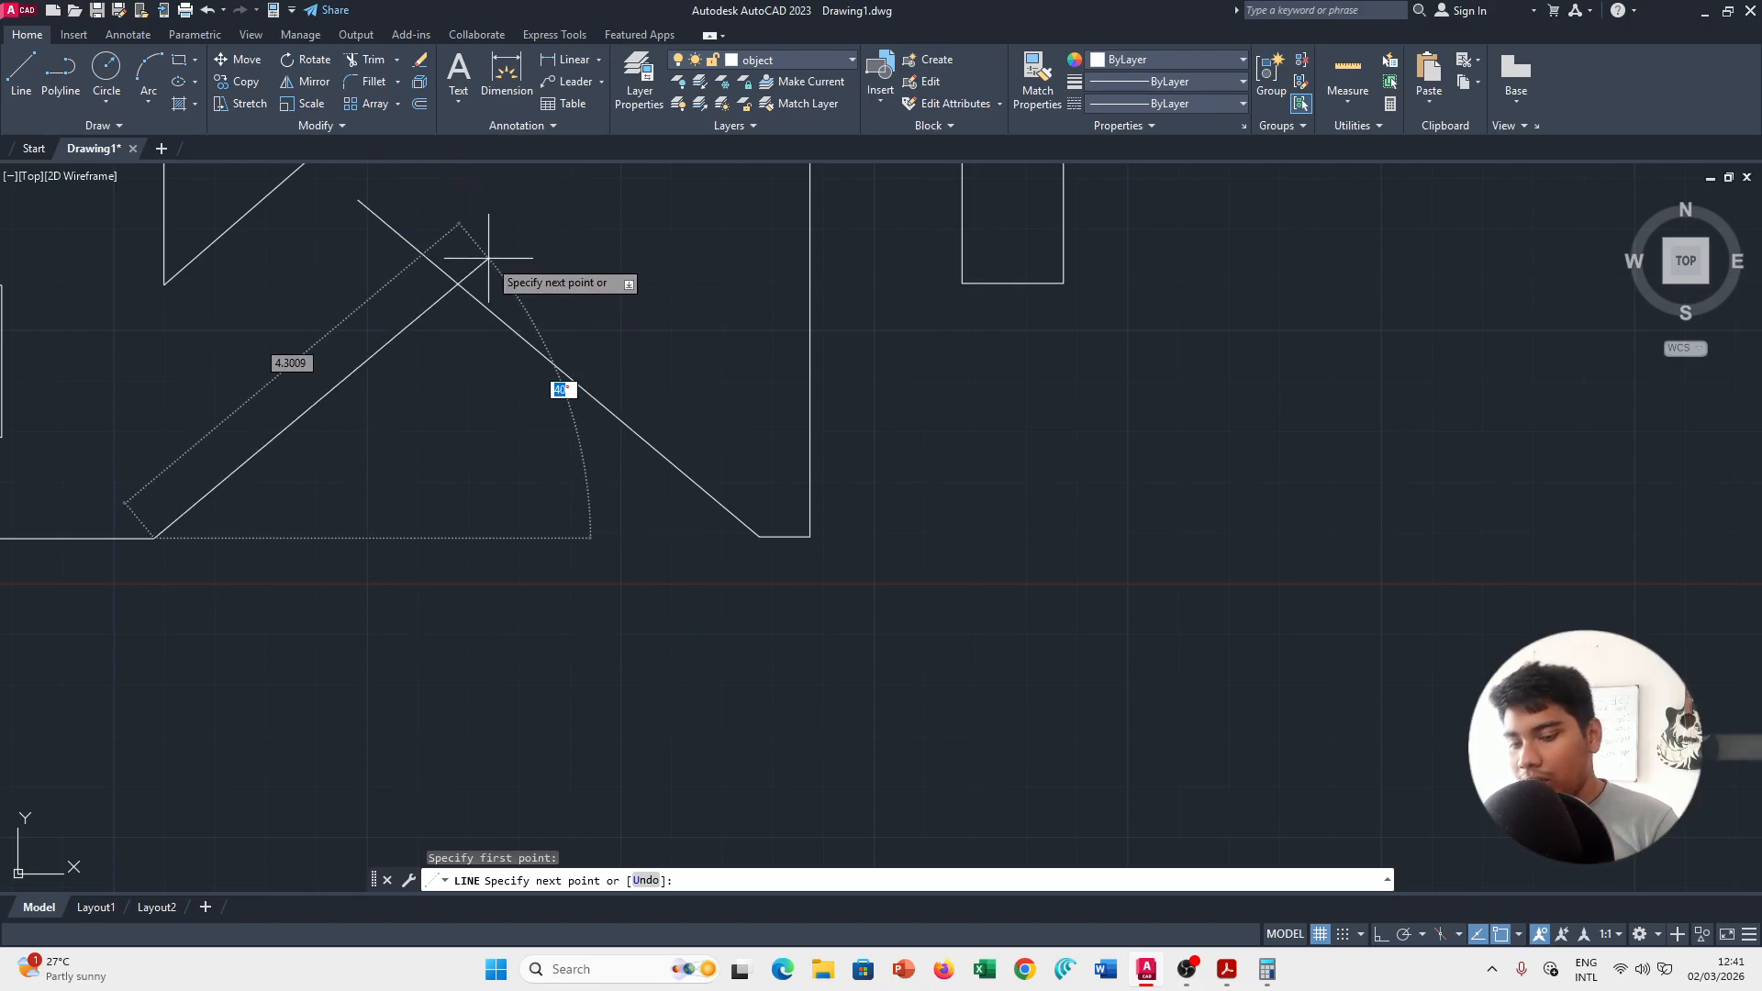
{"action": "key", "text": "Return"}
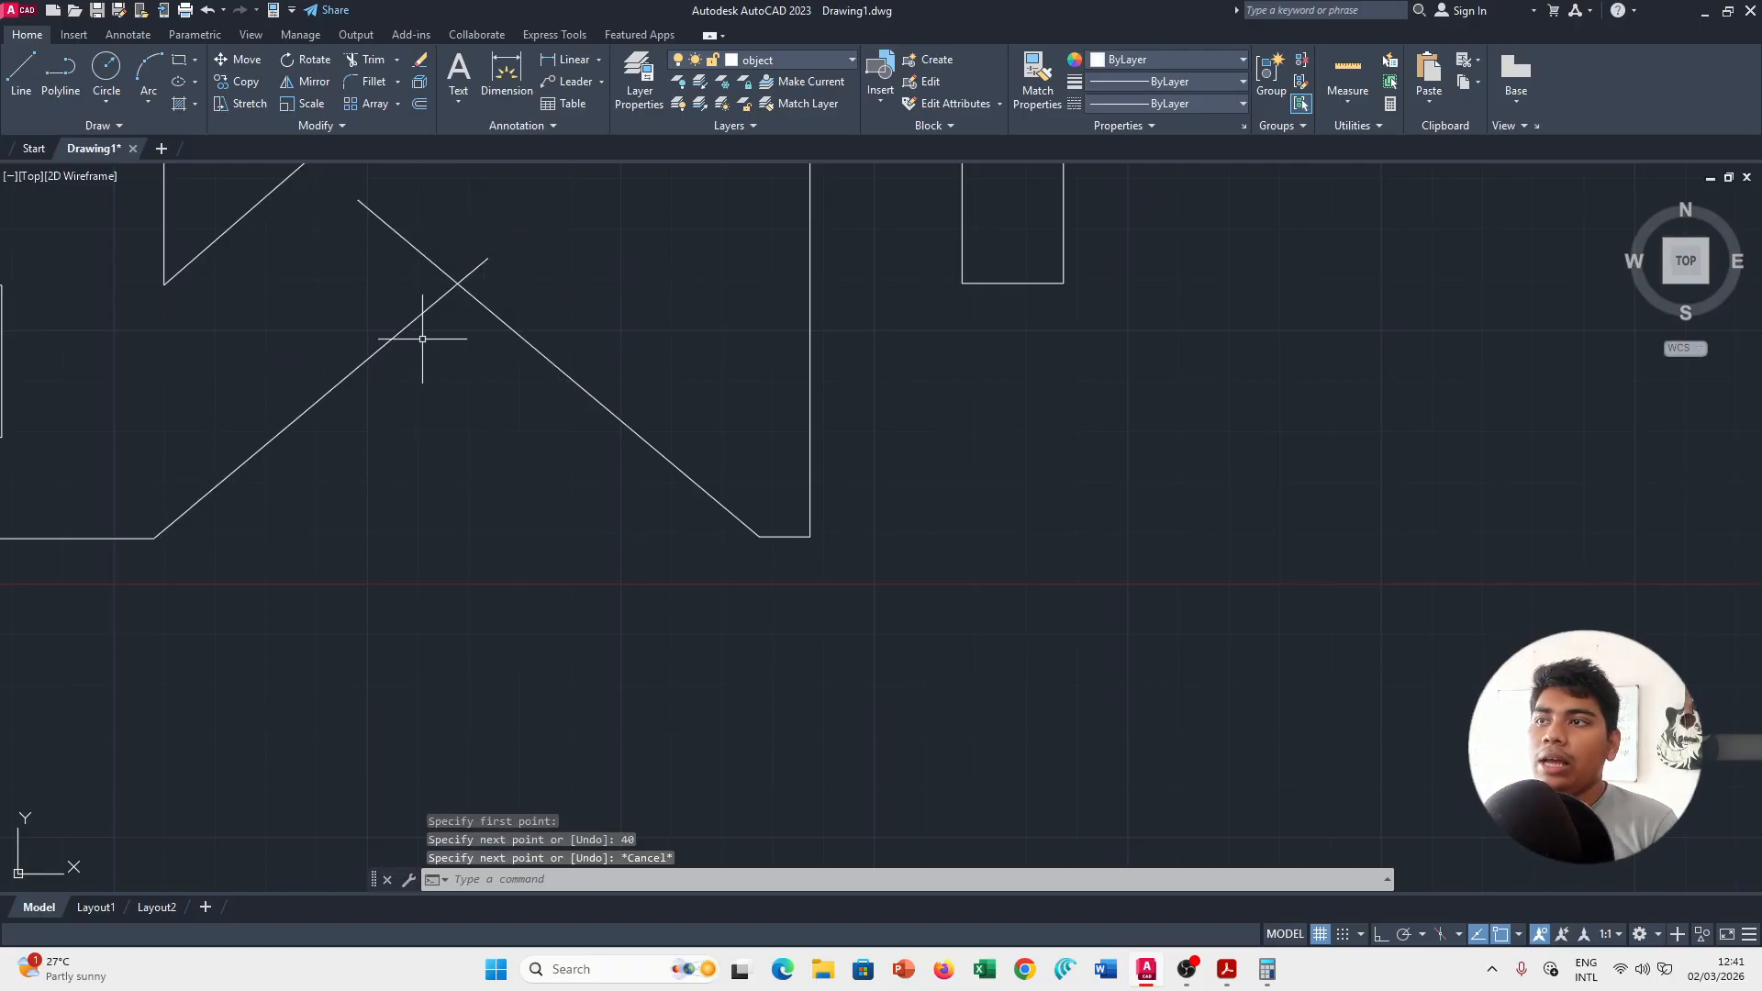
{"action": "key", "text": "alt+Tab"}
{"action": "key", "text": "alt+Tab"}
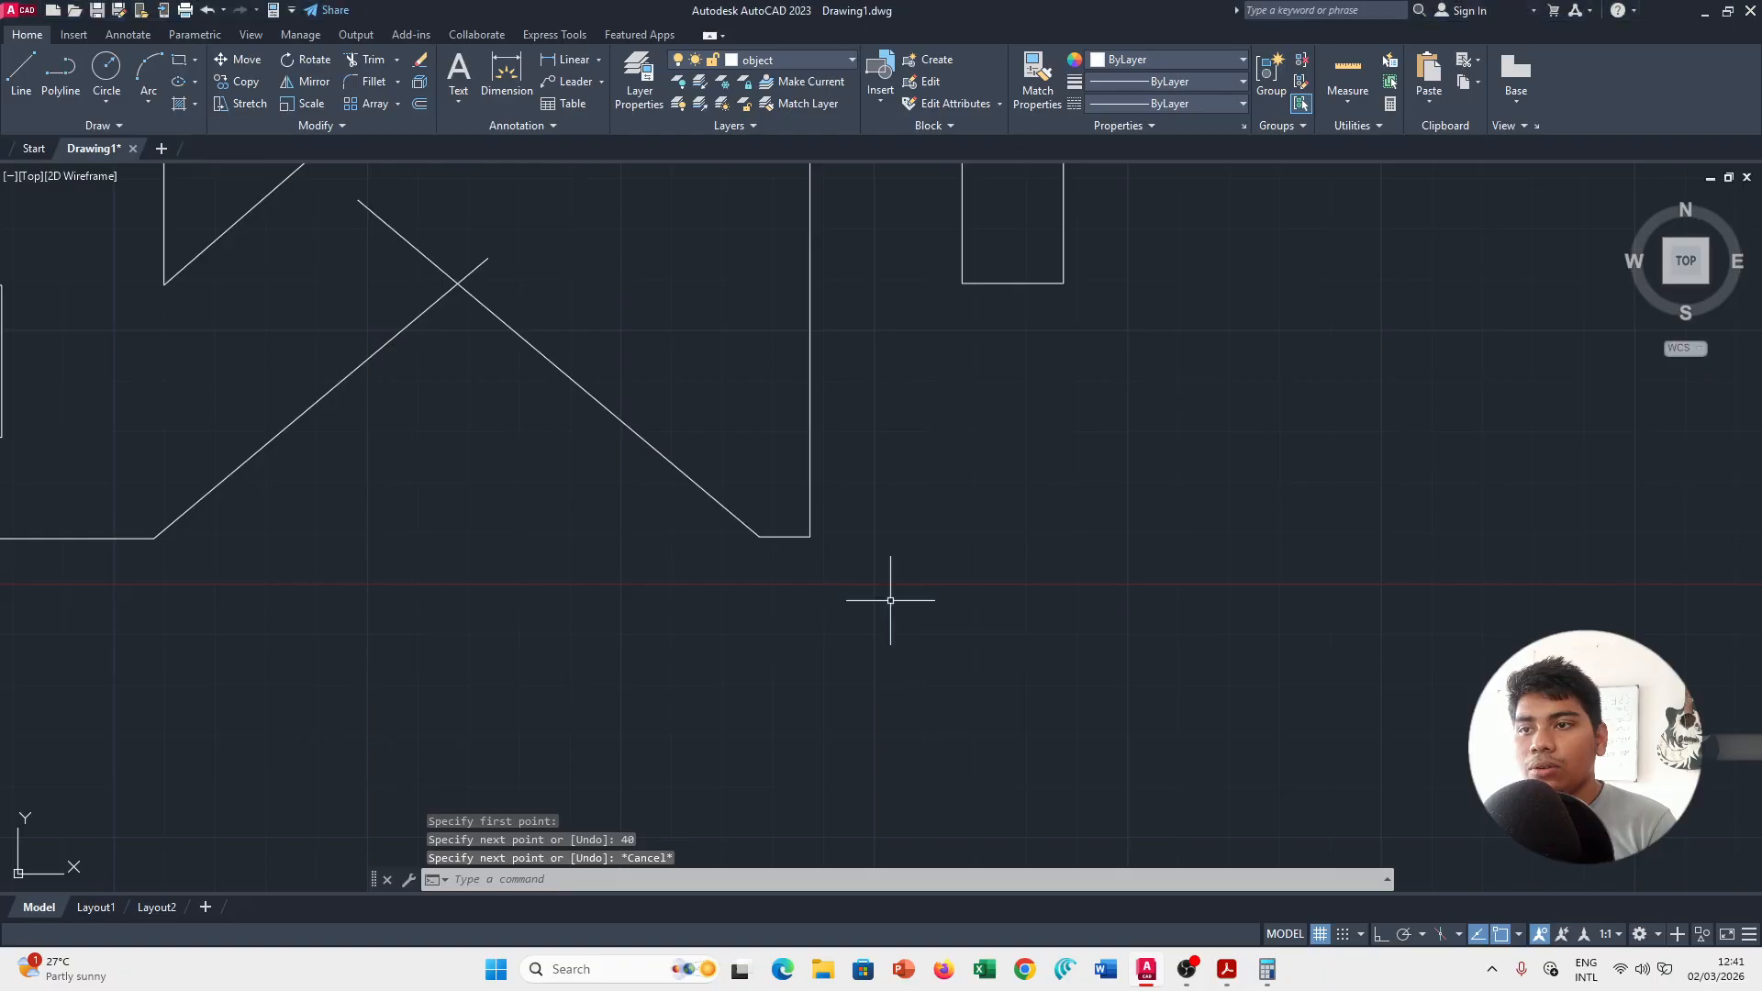
{"action": "key", "text": "Escape"}
Trim both slope ends that project past their intersection so the notch closes in a single peak.
{"action": "scroll", "coordinate": [1086, 677], "scroll_direction": "up", "scroll_amount": 3}
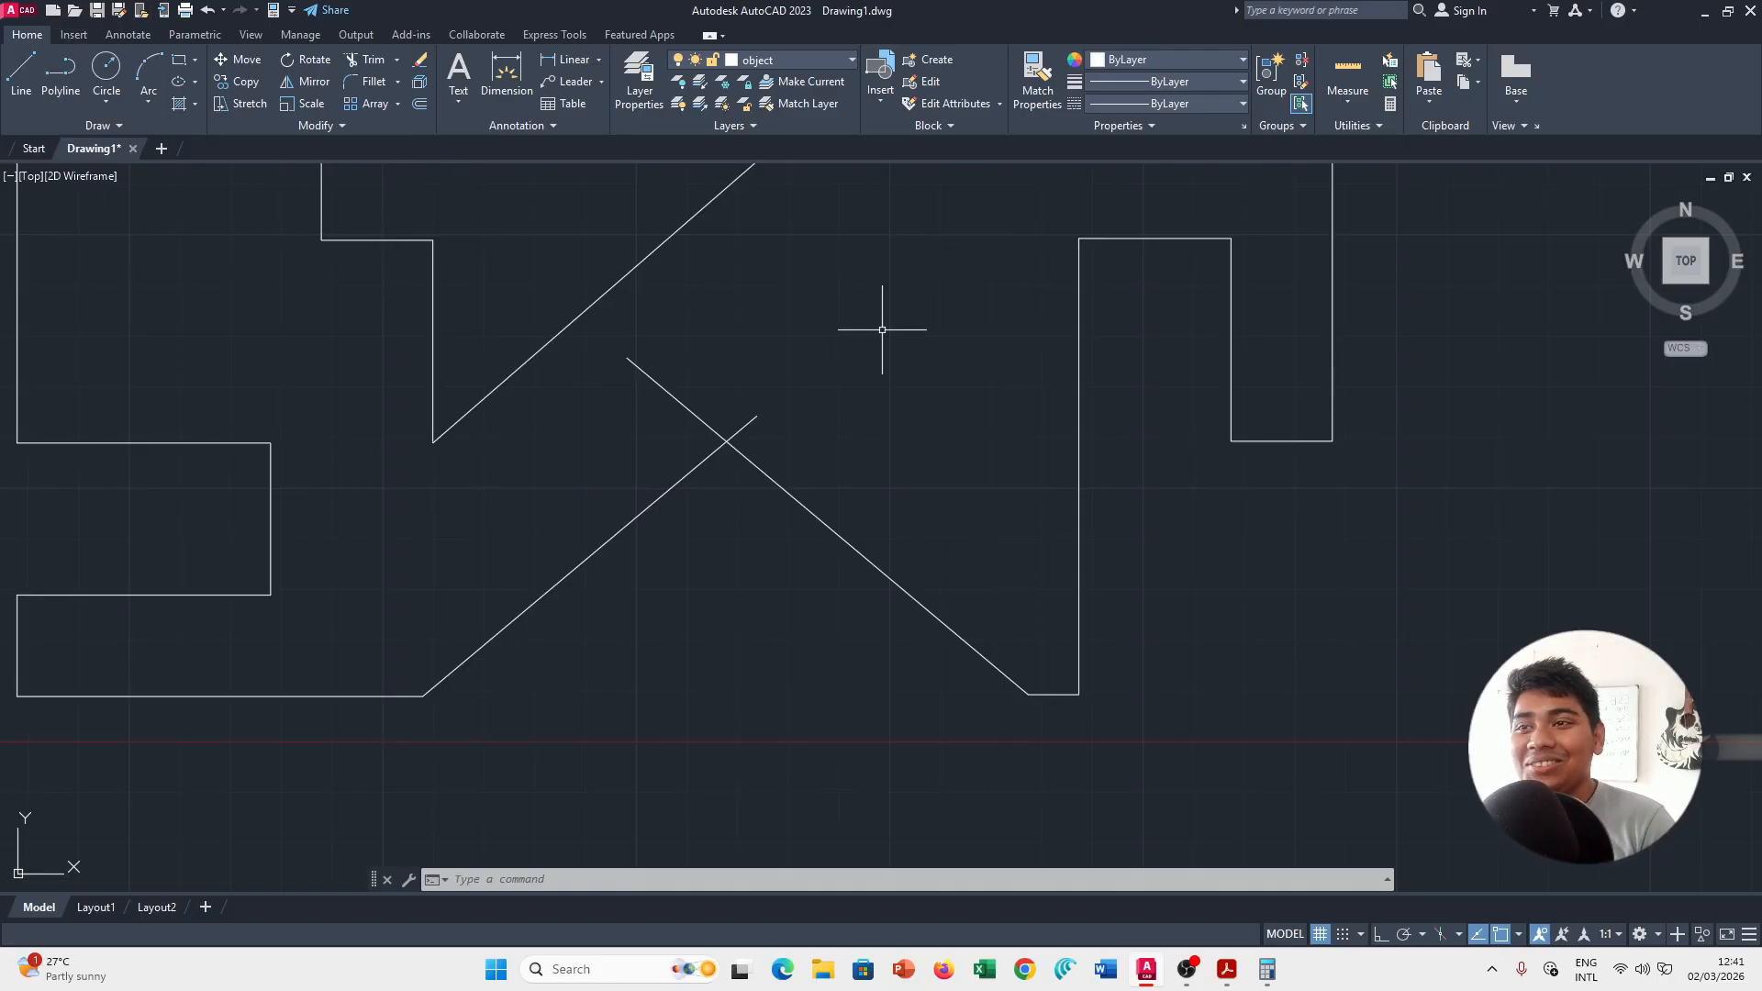
{"action": "type", "text": "TRIJM"}
{"action": "key", "text": "BackSpace"}
{"action": "key", "text": "BackSpace"}
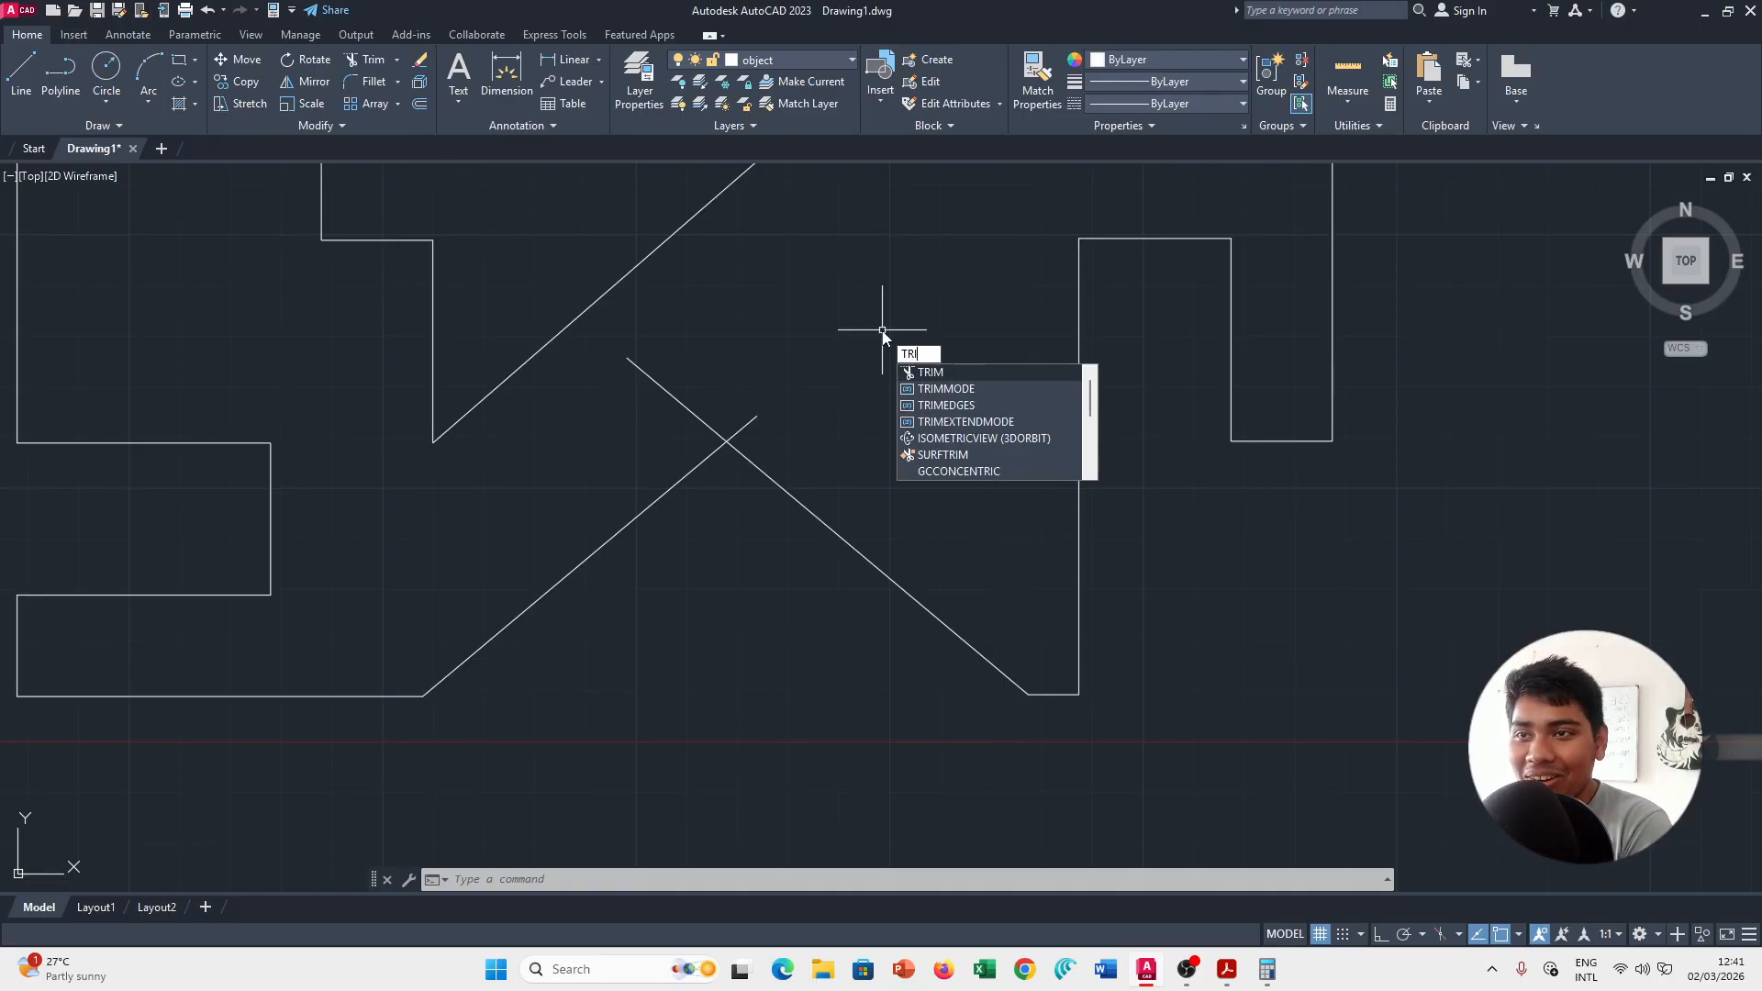
{"action": "key", "text": "Return"}
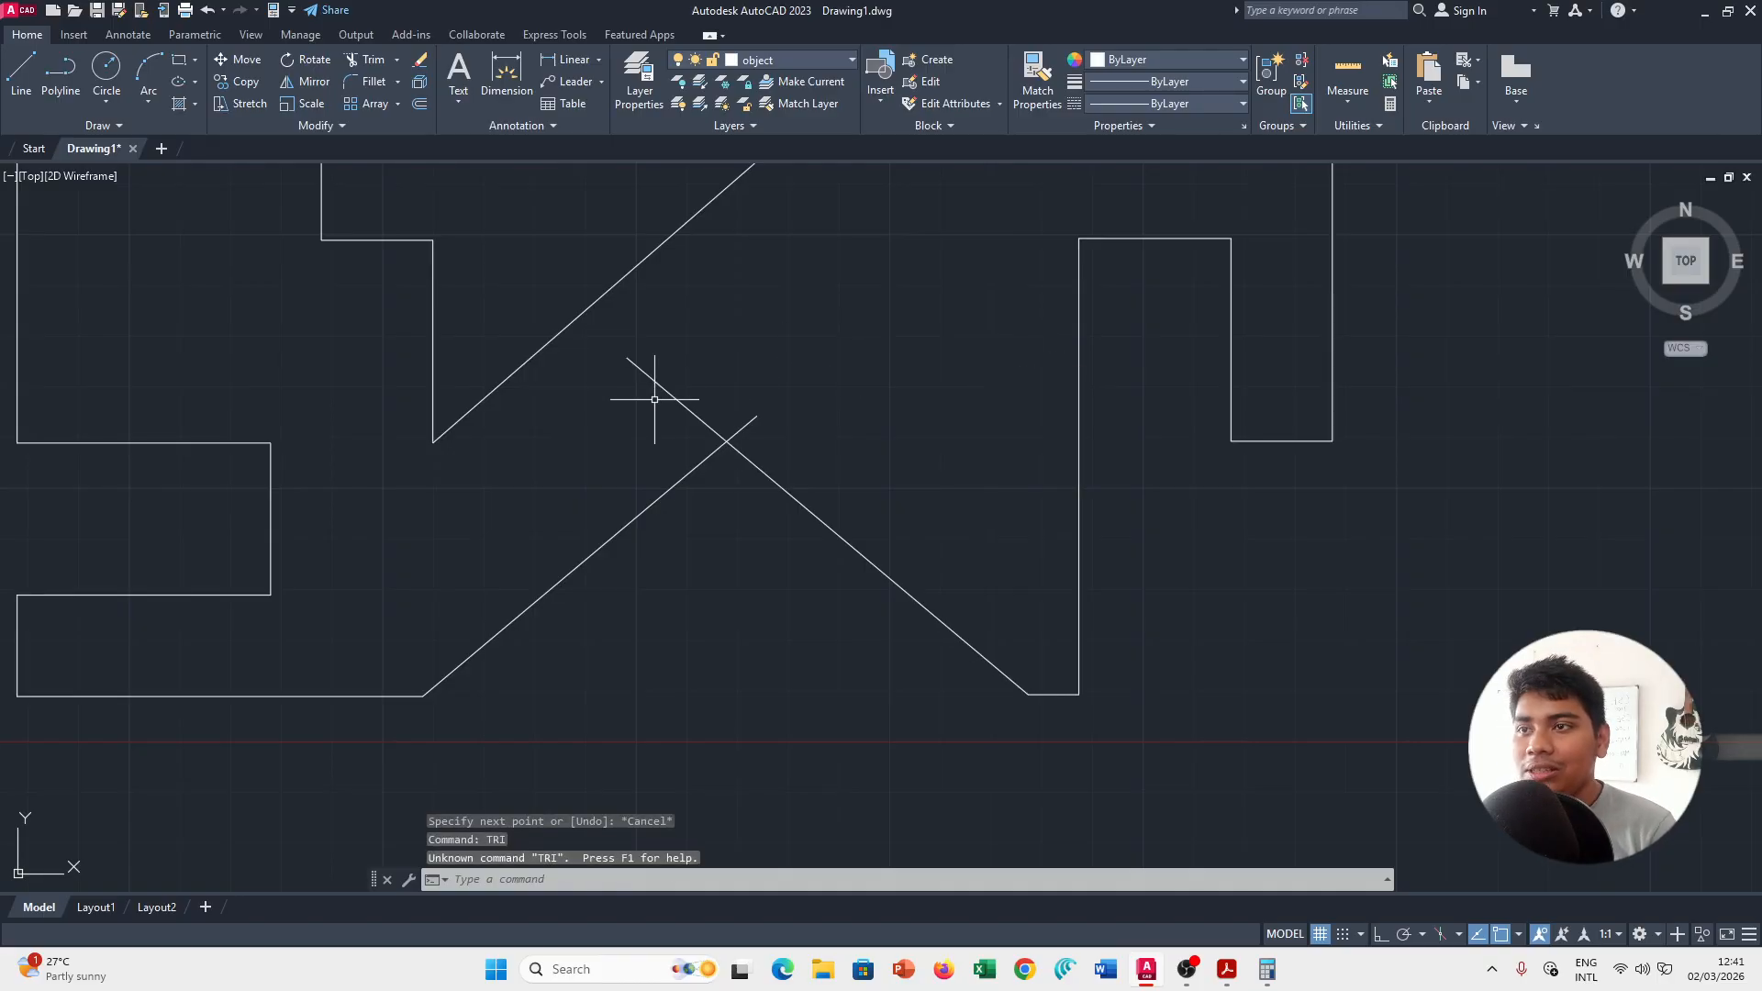
{"action": "type", "text": "TRIM"}
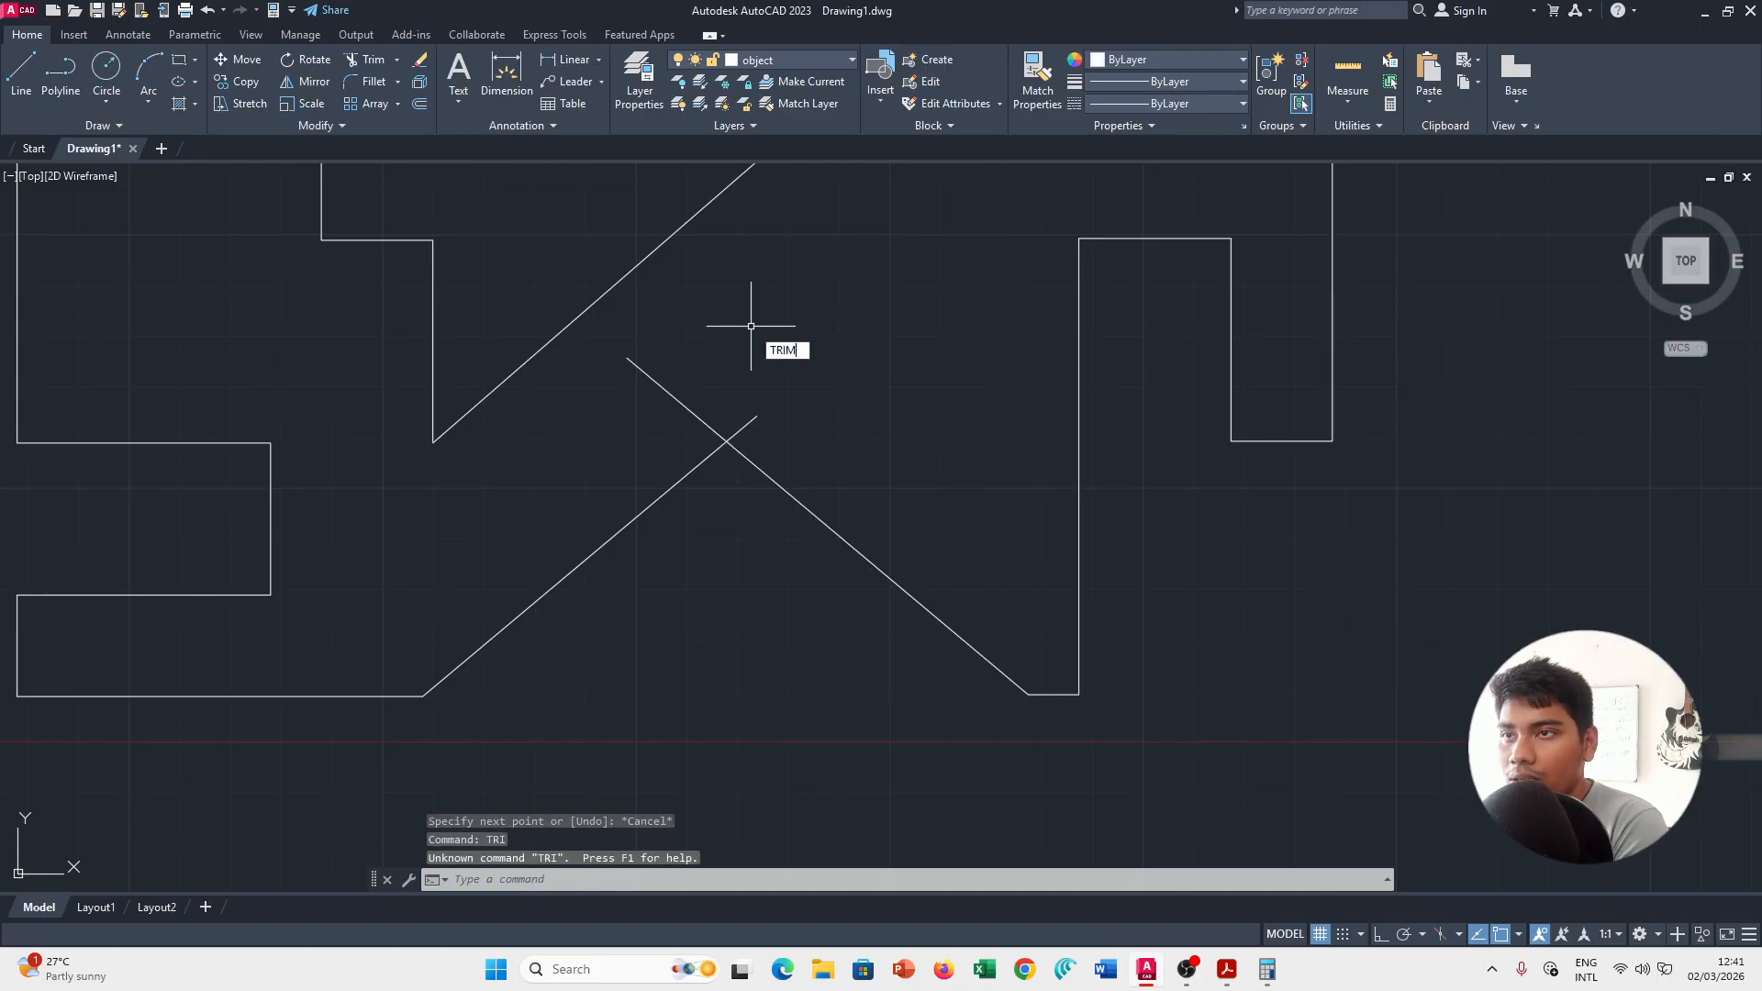
{"action": "left_click", "coordinate": [820, 369]}
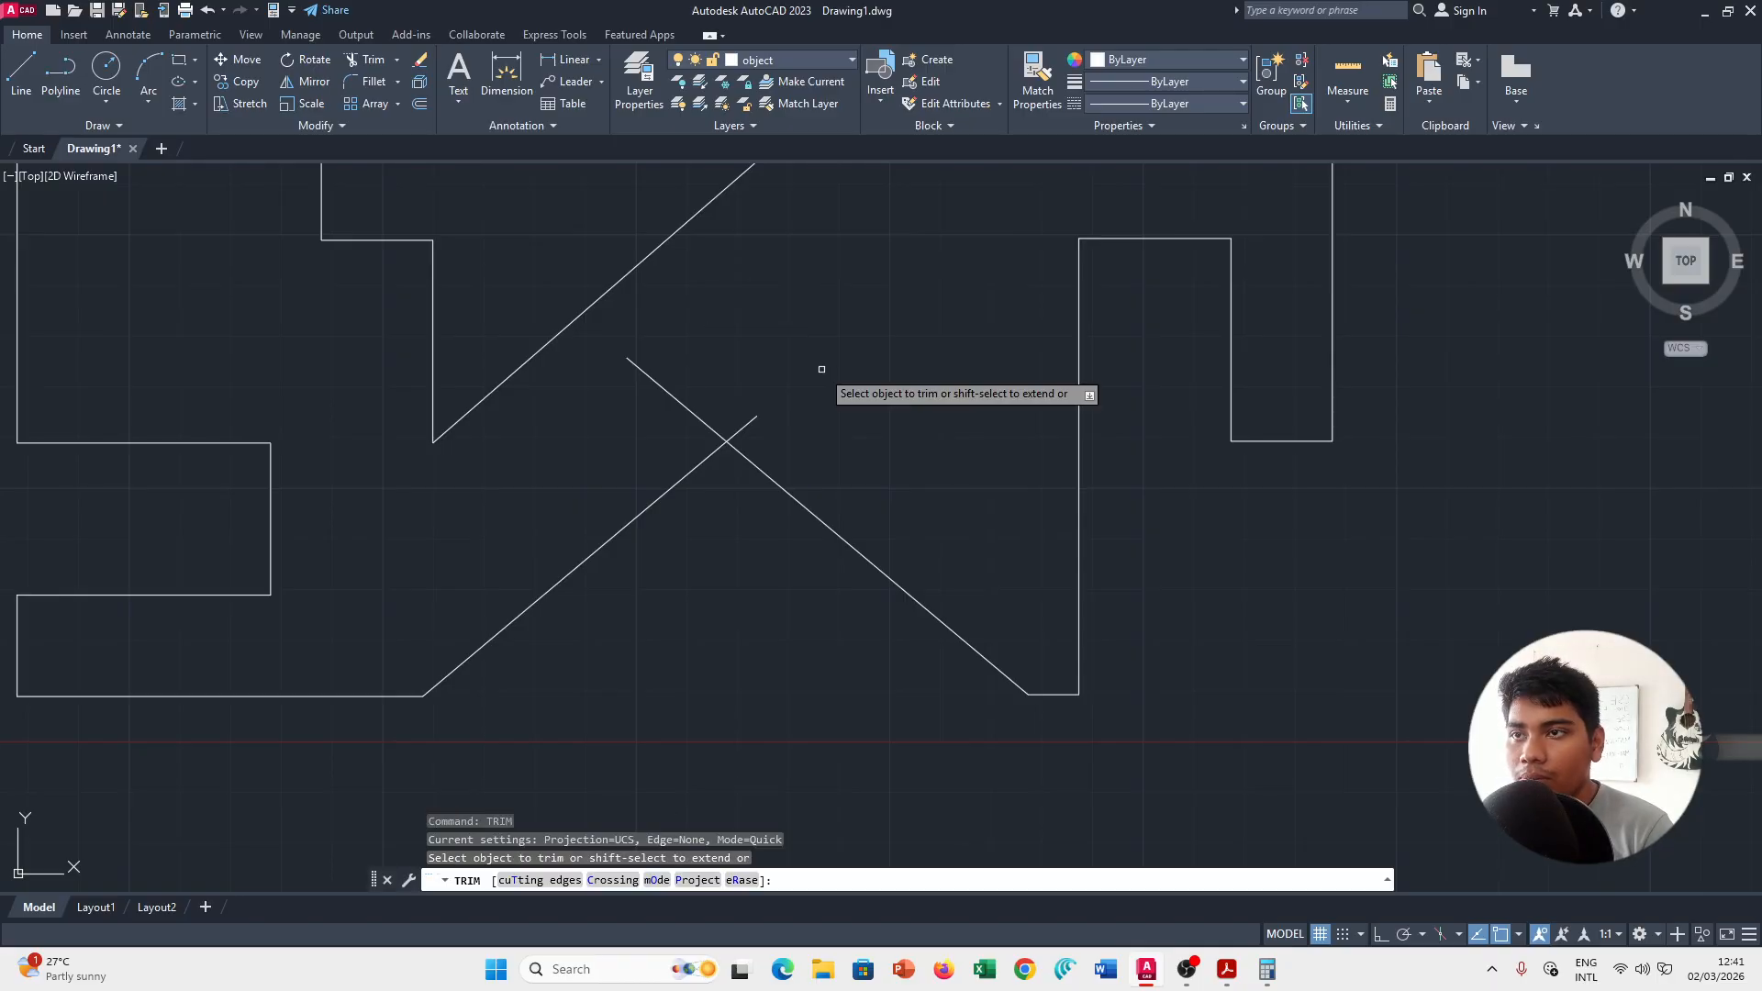
{"action": "left_click", "coordinate": [671, 395]}
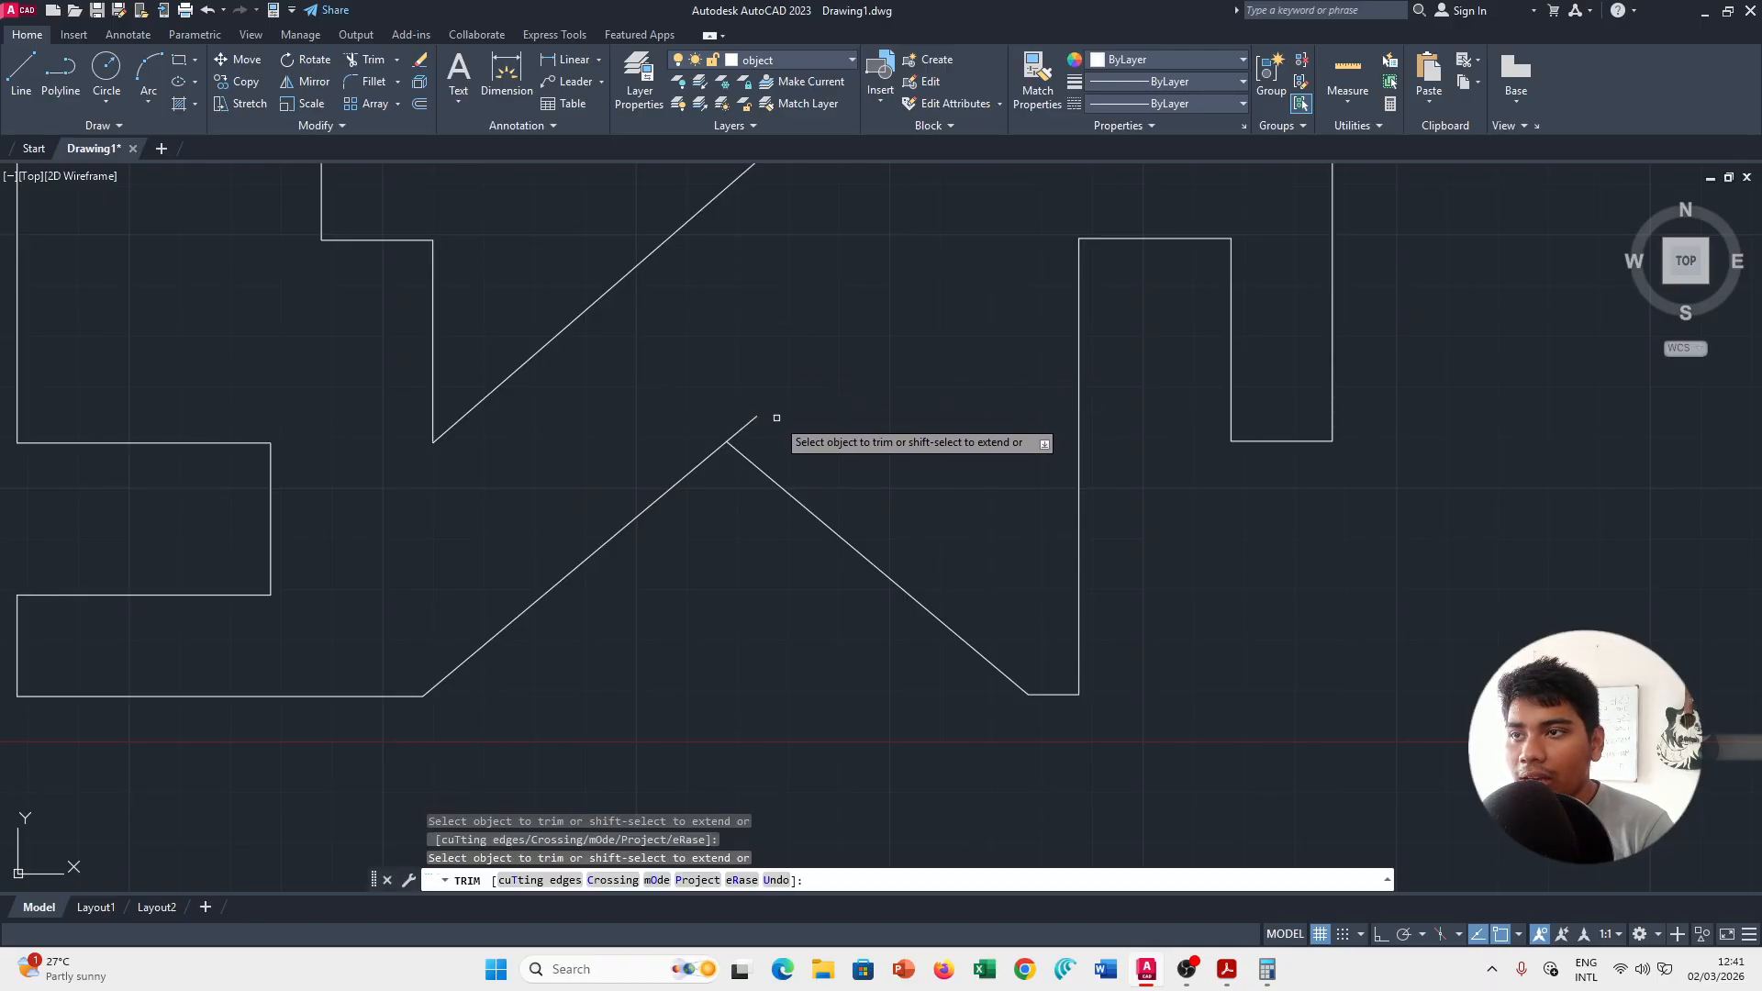
{"action": "scroll", "coordinate": [853, 374], "scroll_direction": "down", "scroll_amount": 4}
{"action": "scroll", "coordinate": [901, 377], "scroll_direction": "up", "scroll_amount": 4}
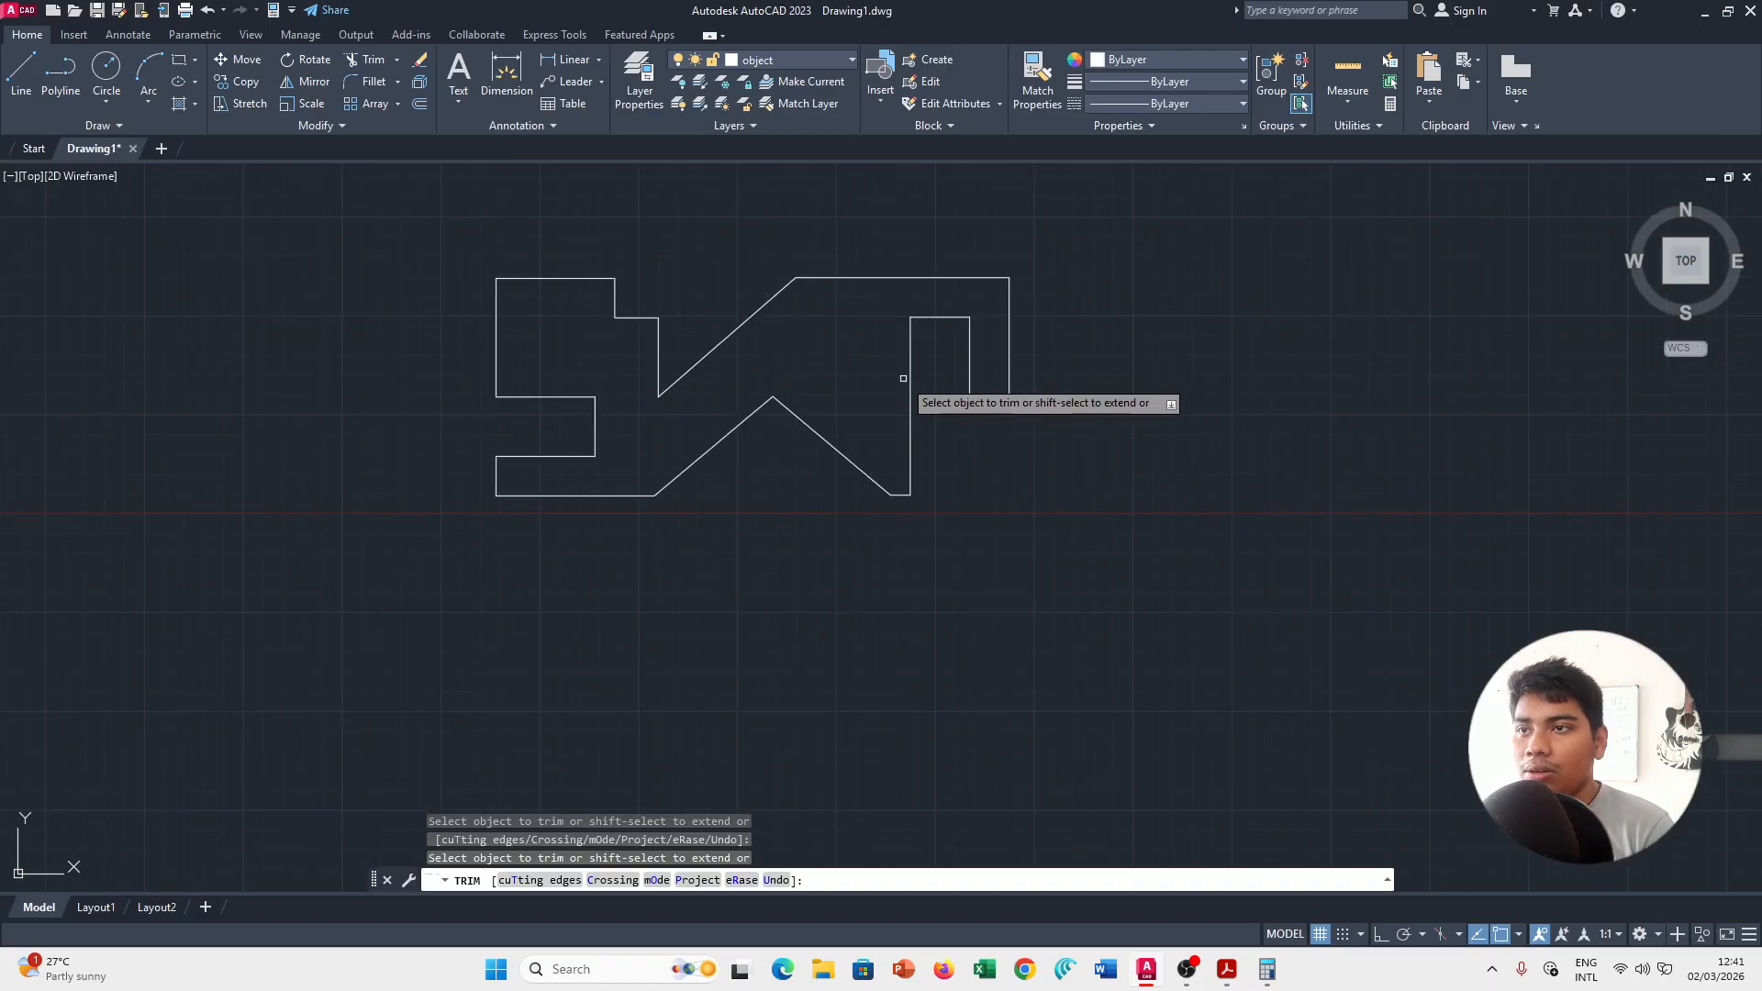
{"action": "mouse_move", "coordinate": [900, 377]}
{"action": "middle_mouse_down"}
{"action": "mouse_move", "coordinate": [1062, 484]}
{"action": "mouse_move", "coordinate": [1080, 471]}
{"action": "middle_mouse_up"}
{"action": "key", "text": "Escape"}
Compare the completed profile with the dimensioned drawing in the PDF.
{"action": "key", "text": "alt+Tab"}
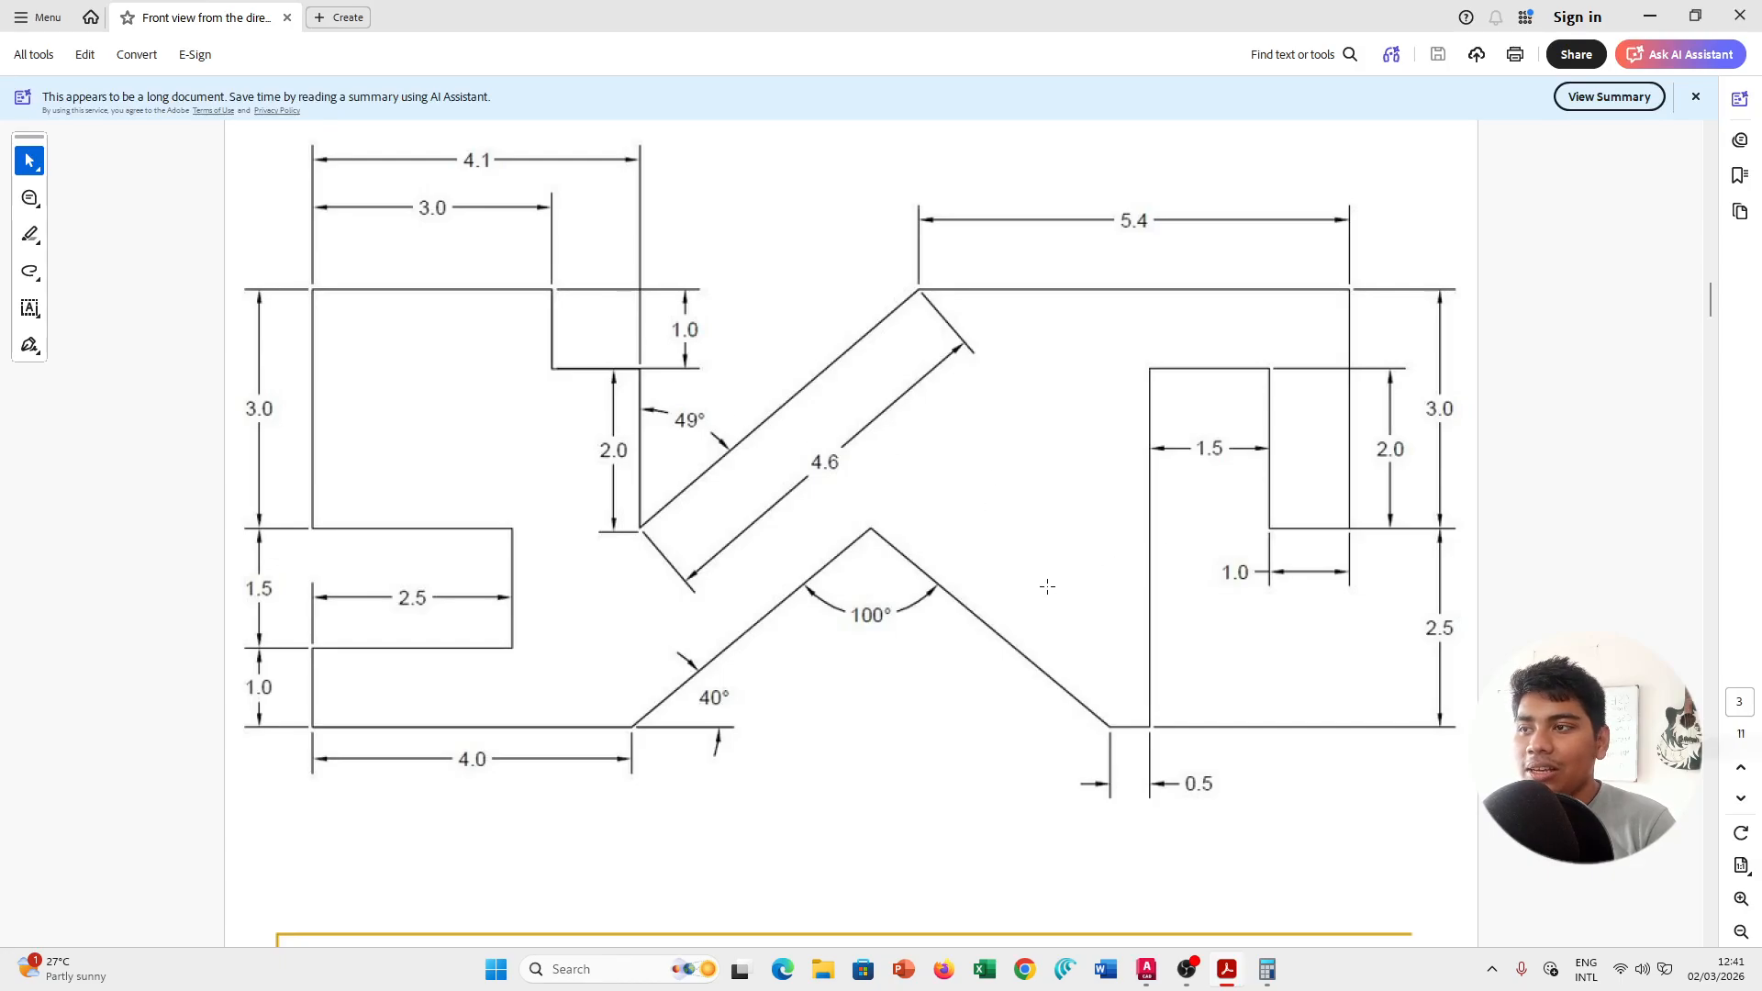
{"action": "key", "text": "alt+Tab"}
{"action": "middle_click_drag", "start_coordinate": [1249, 517], "coordinate": [1294, 558]}
{"action": "key", "text": "alt+Tab"}
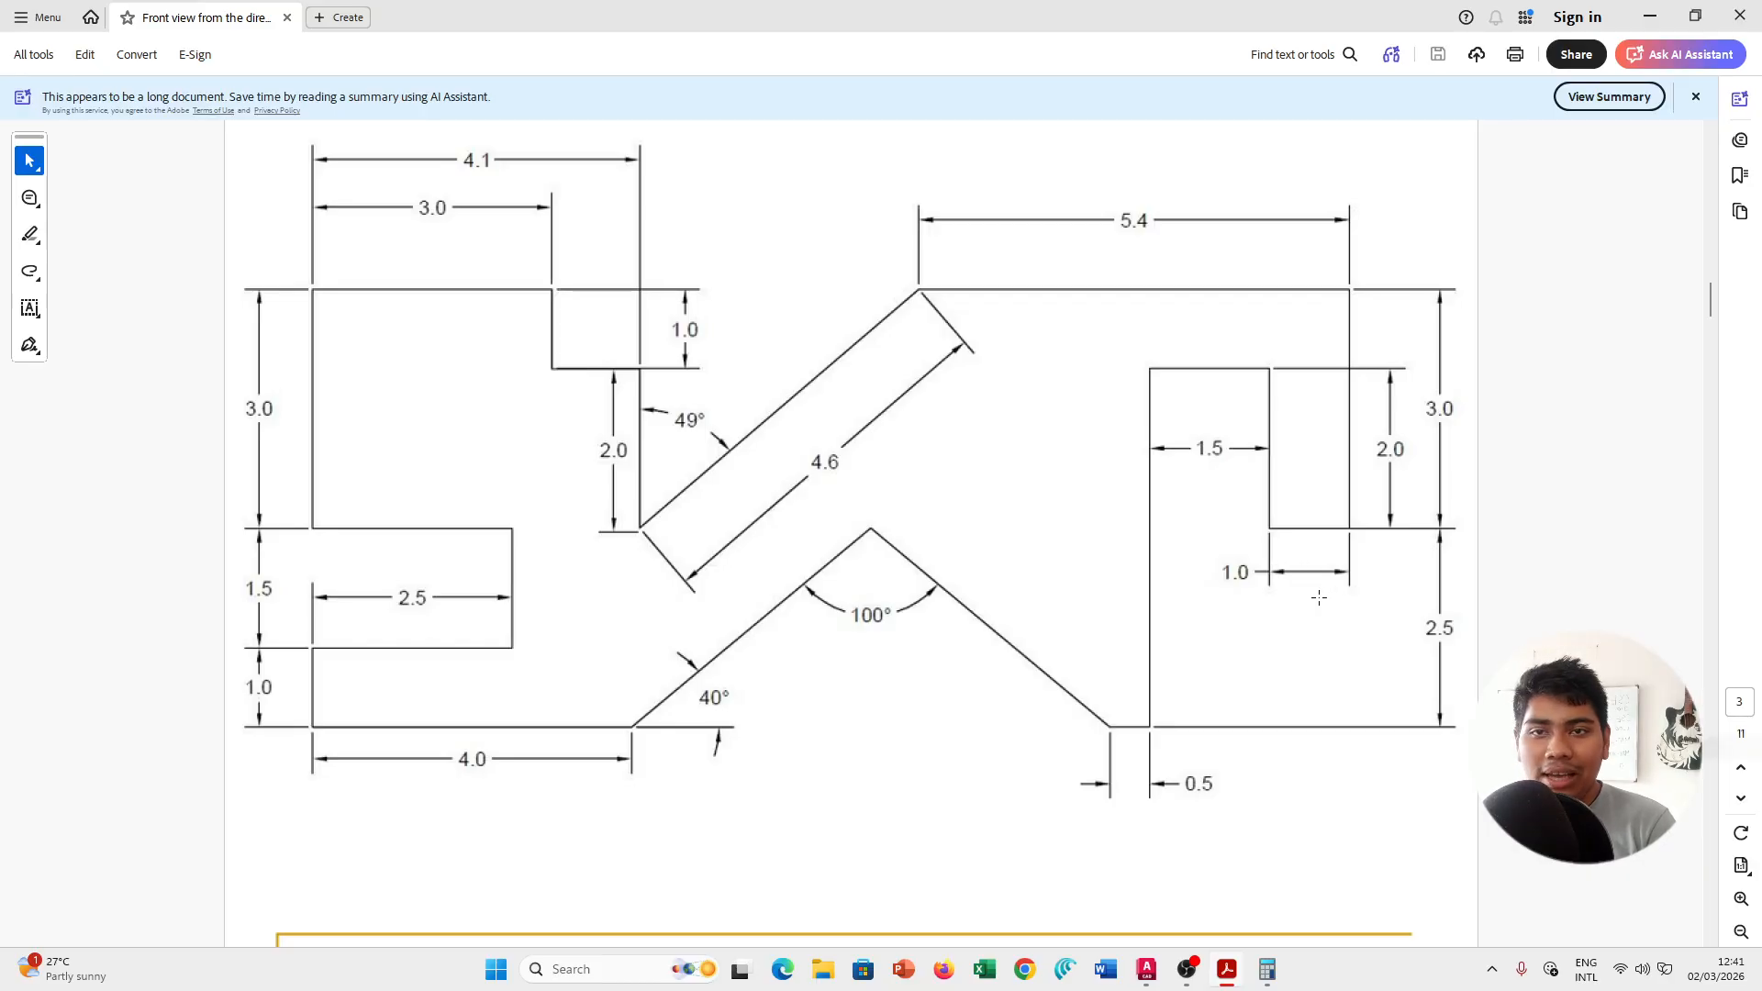
{"action": "key", "text": "alt+Tab"}
{"action": "key", "text": "alt+Tab"}
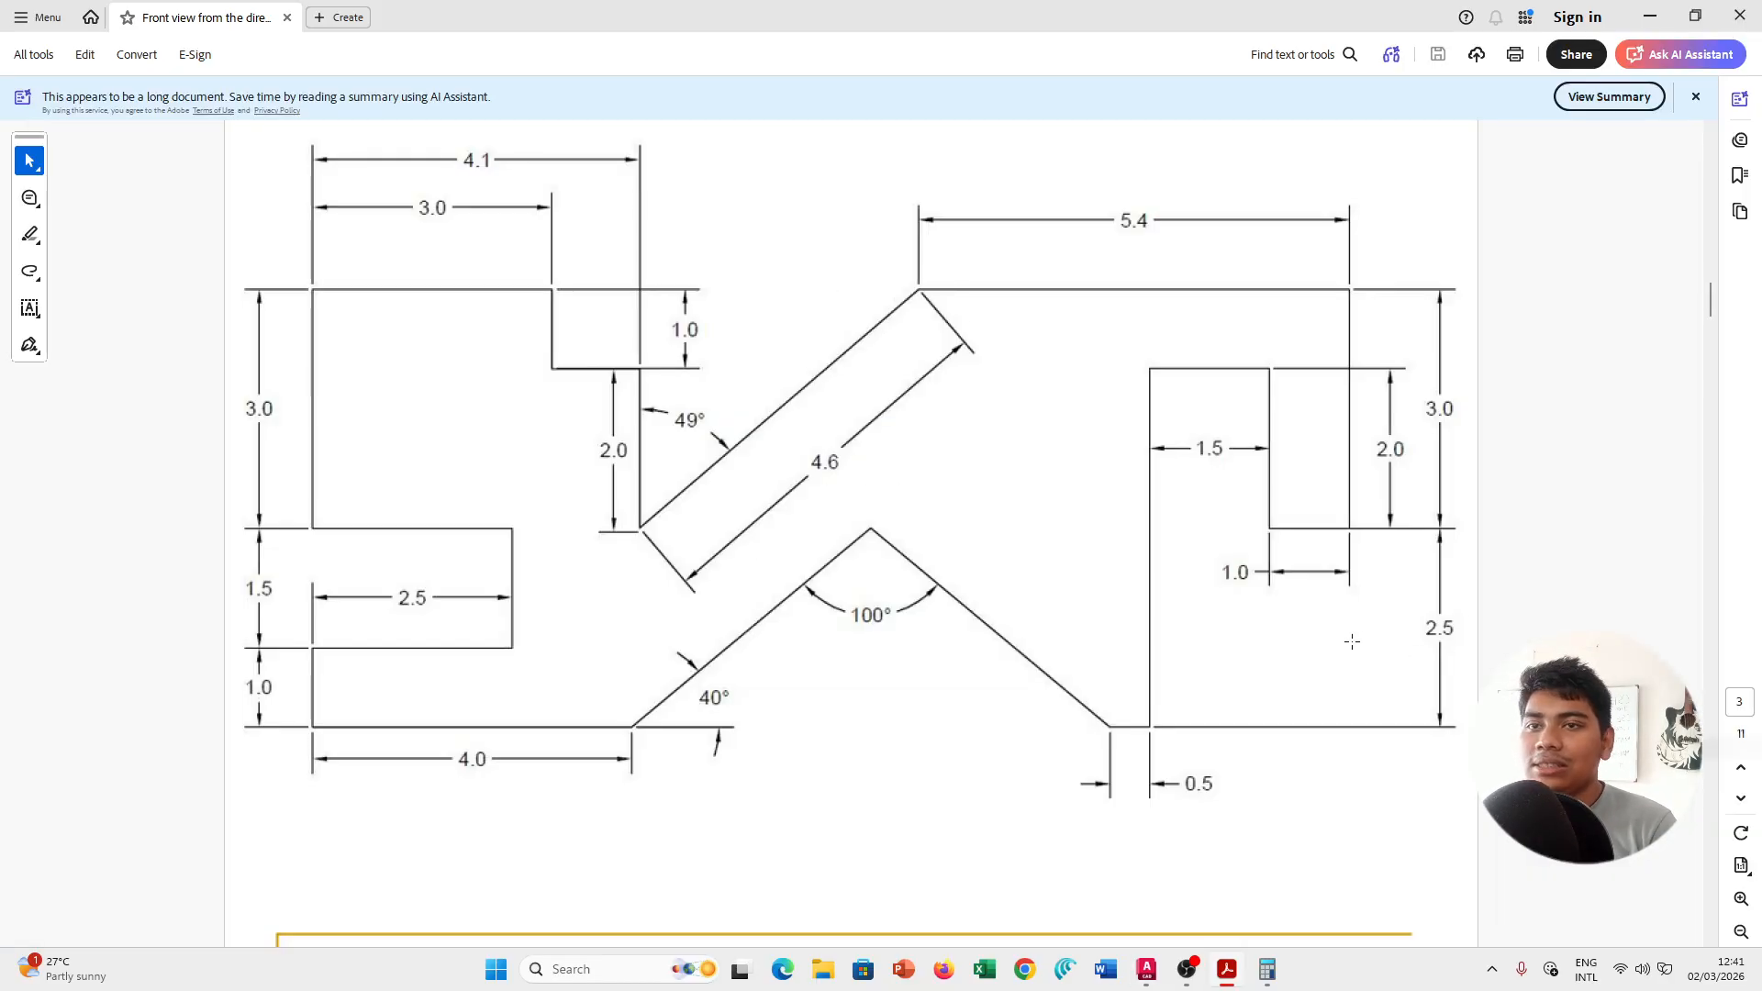
{"action": "key", "text": "alt+Tab"}
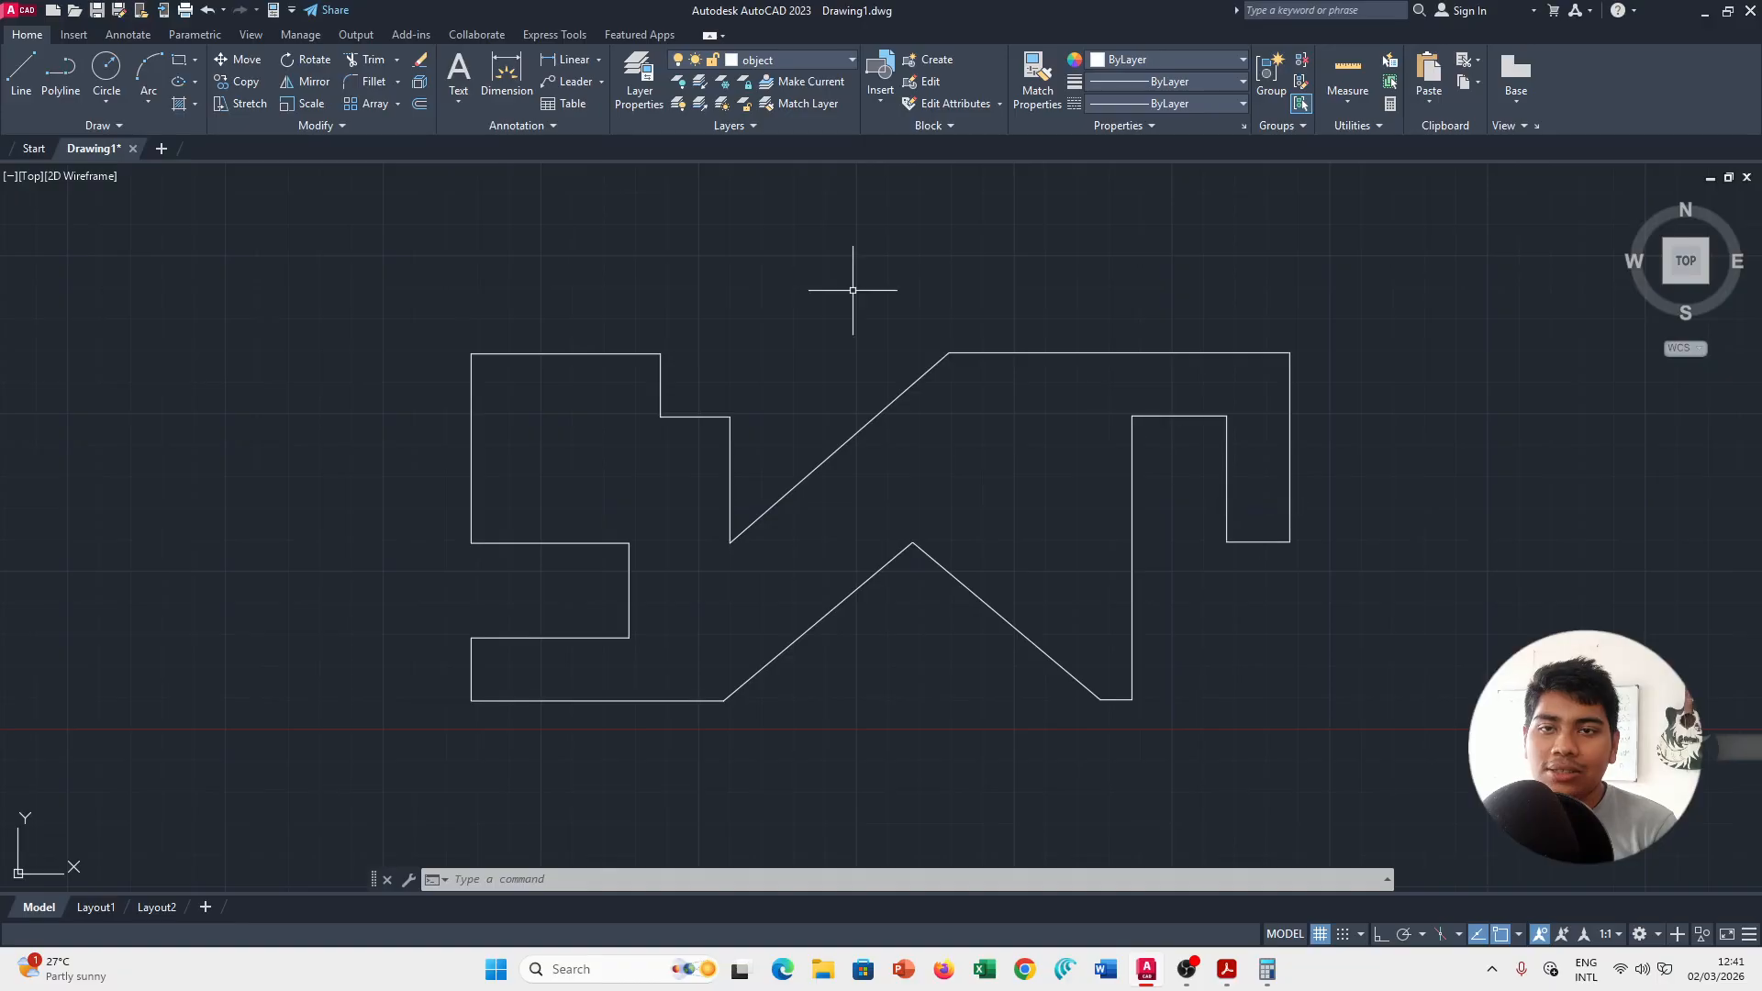
Dimension the length of the profile's left bottom edge, placing the dimension line just below it, and end the Dimension command.
{"action": "left_click", "coordinate": [128, 34]}
{"action": "left_click", "coordinate": [307, 74]}
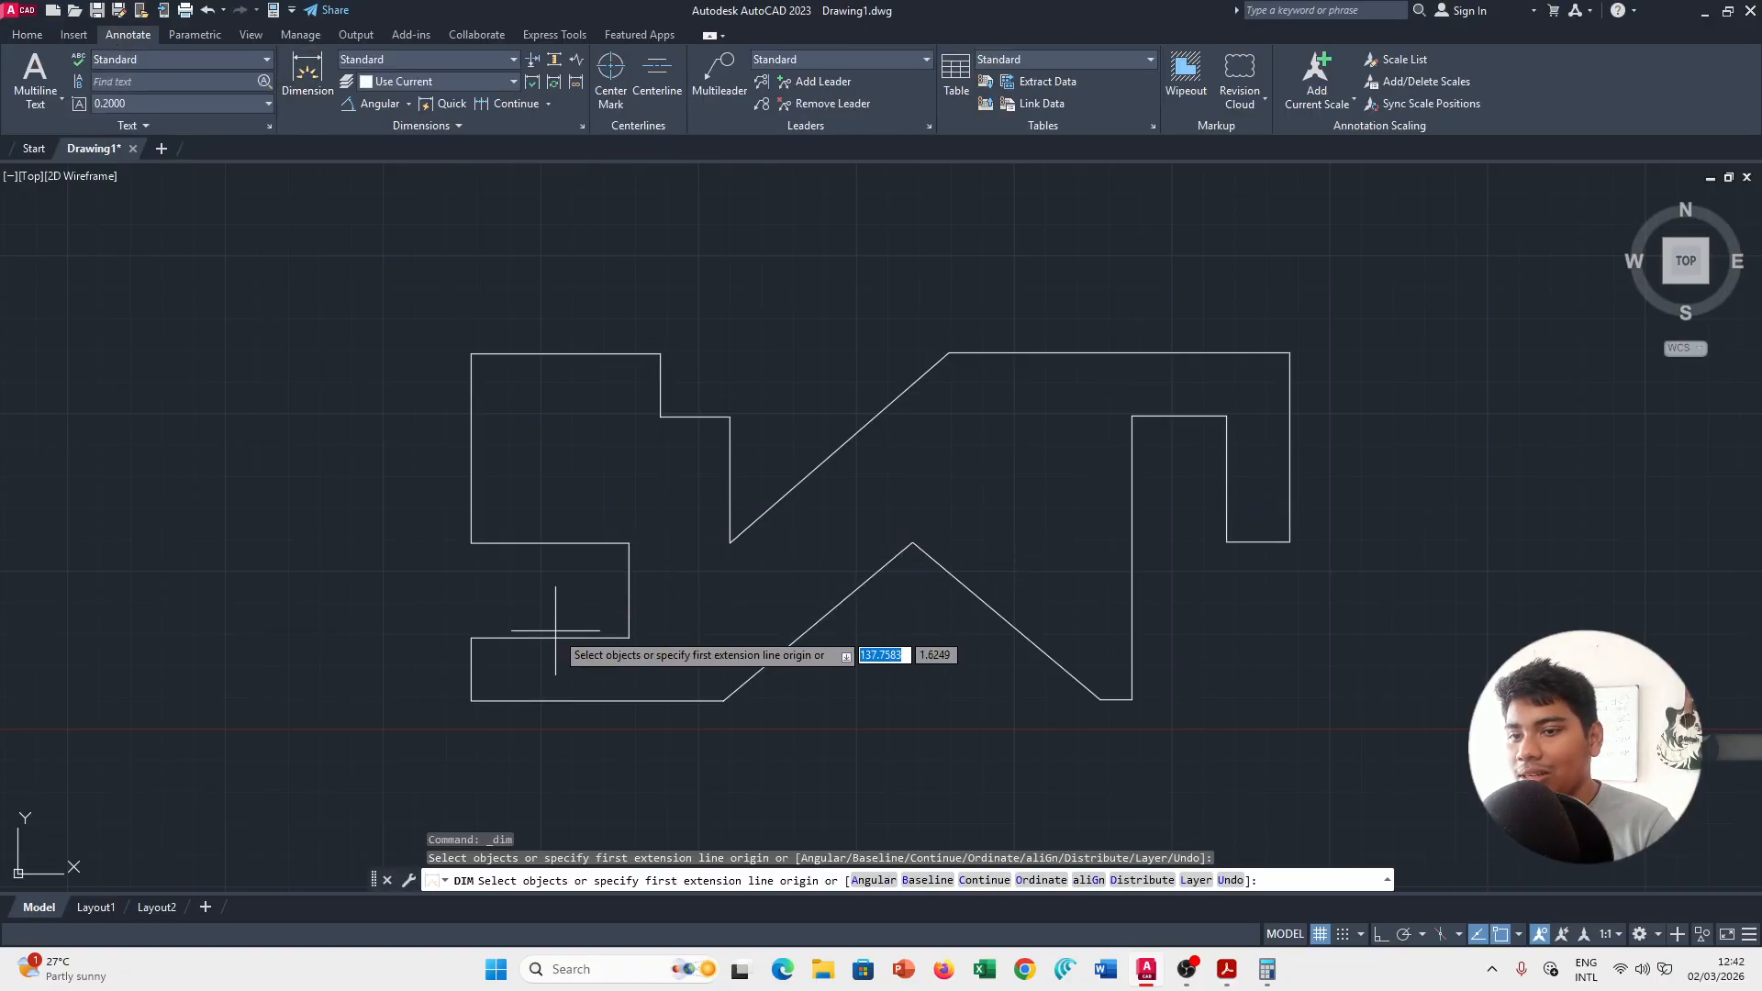
{"action": "left_click", "coordinate": [471, 700]}
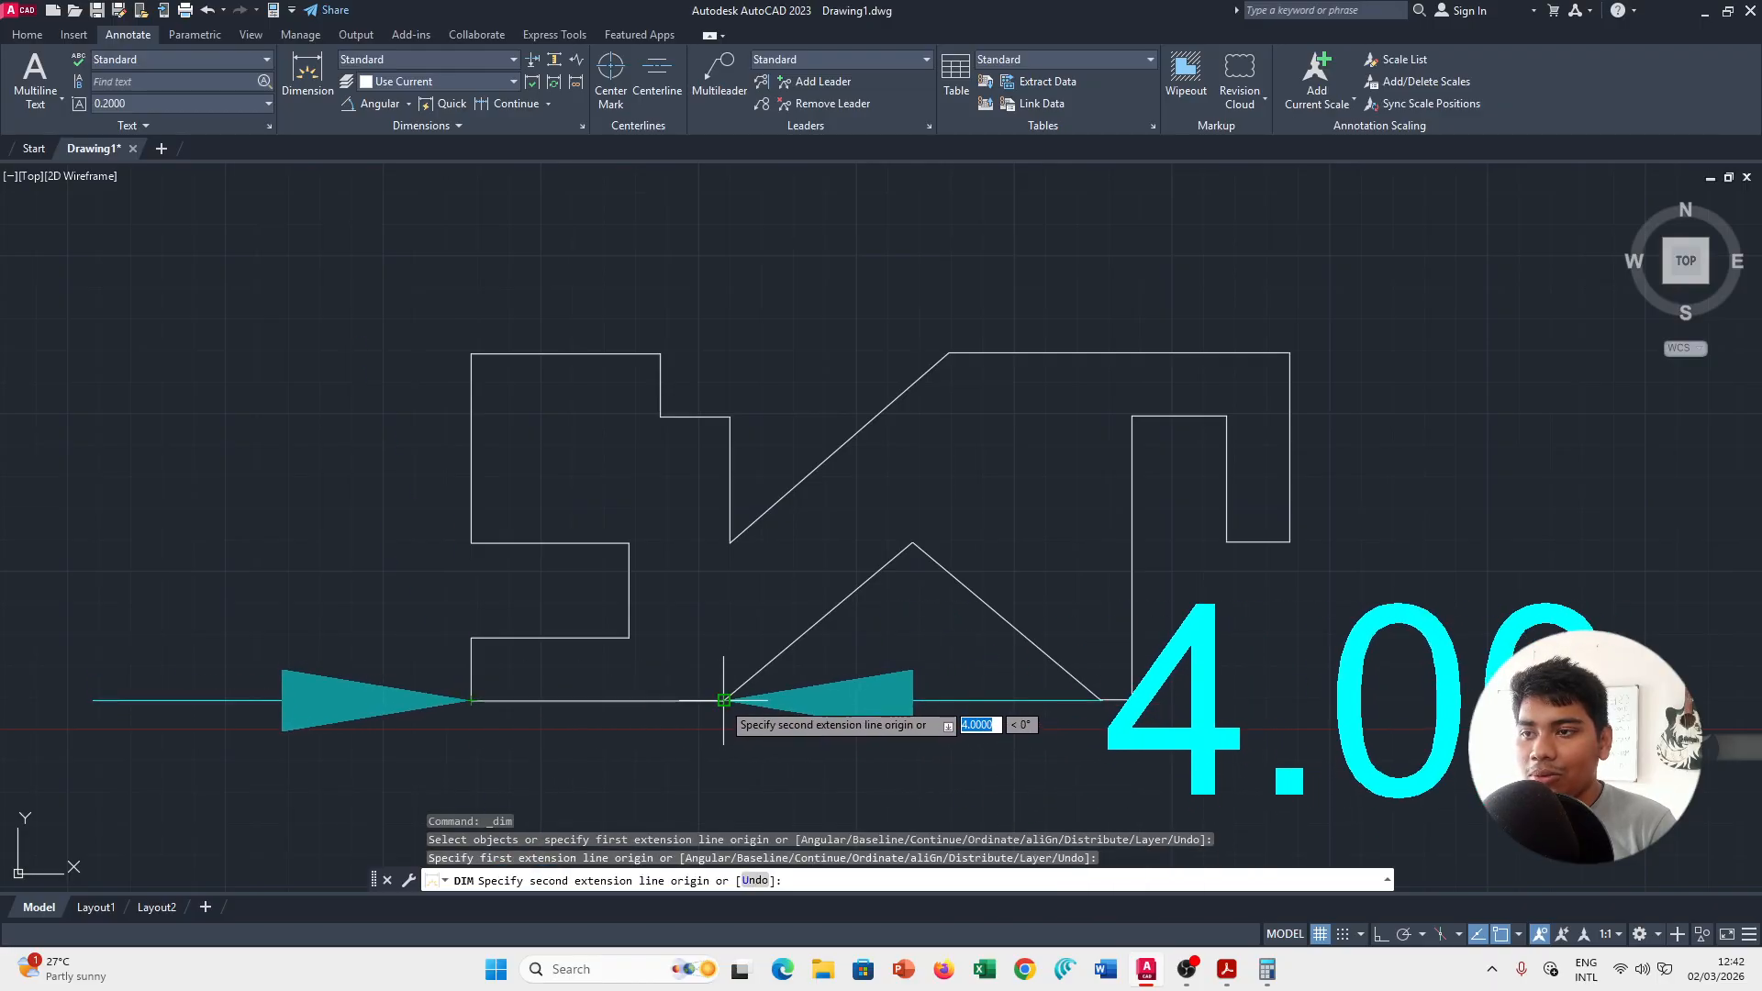
{"action": "left_click", "coordinate": [724, 701]}
{"action": "left_click", "coordinate": [730, 736]}
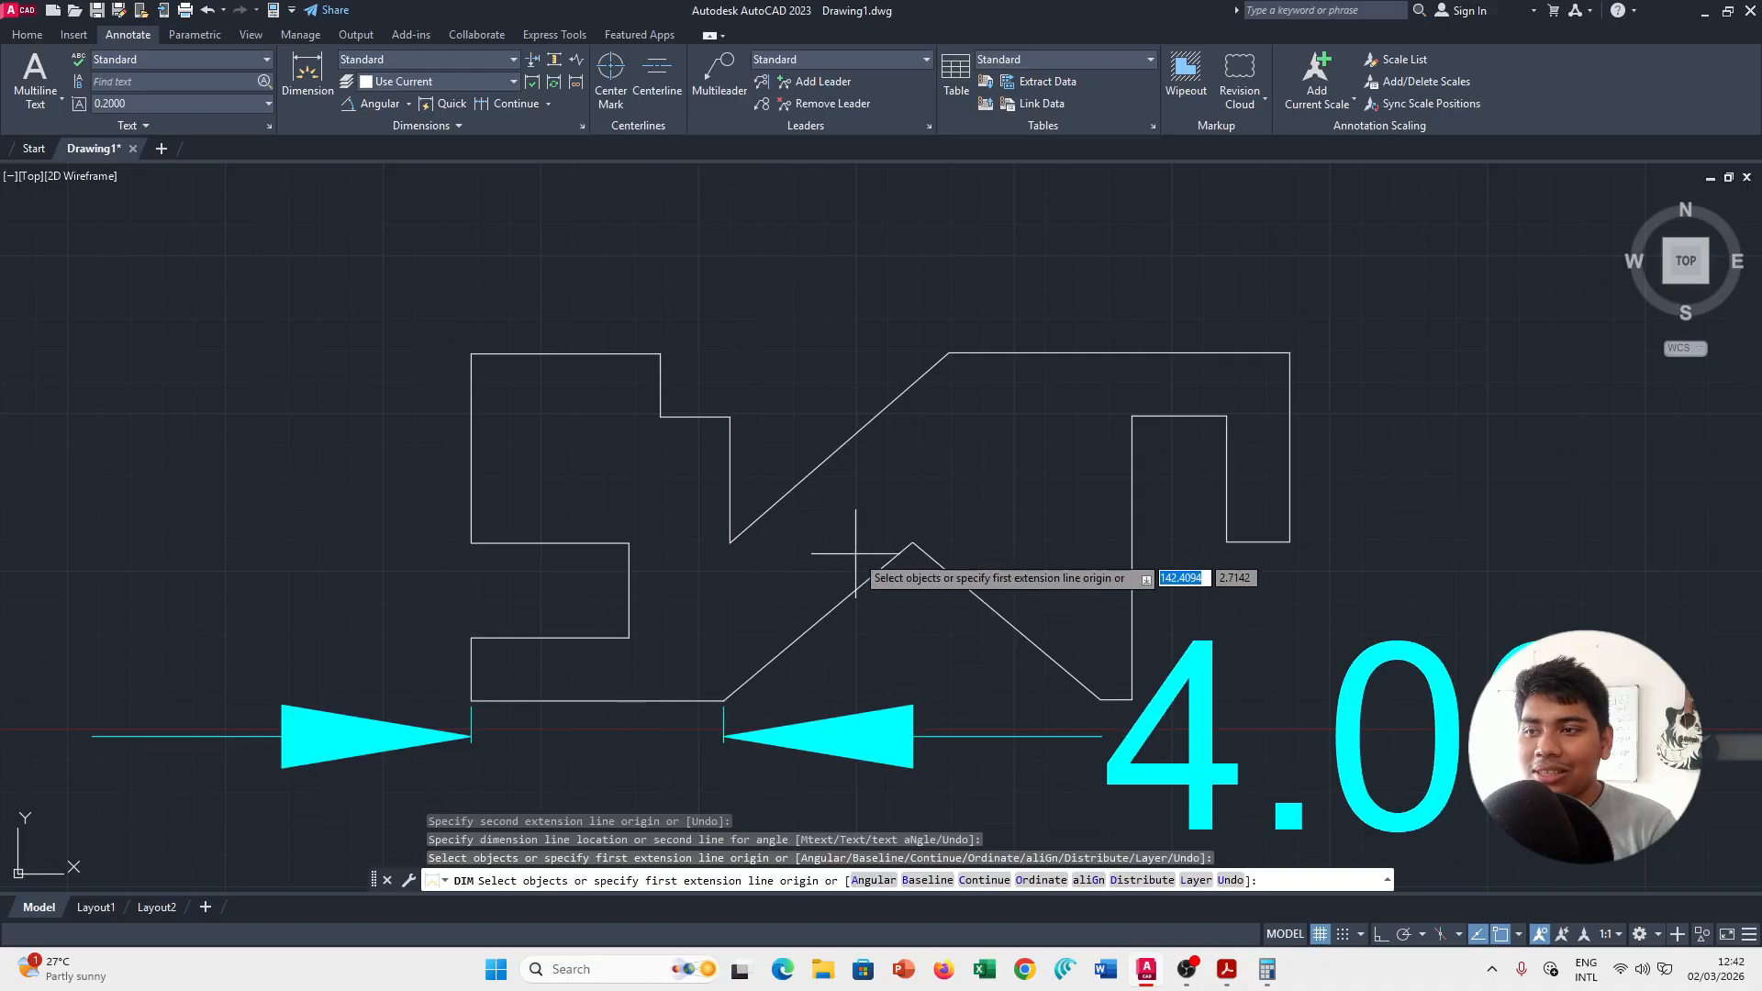
{"action": "scroll", "coordinate": [917, 571], "scroll_direction": "down", "scroll_amount": 4}
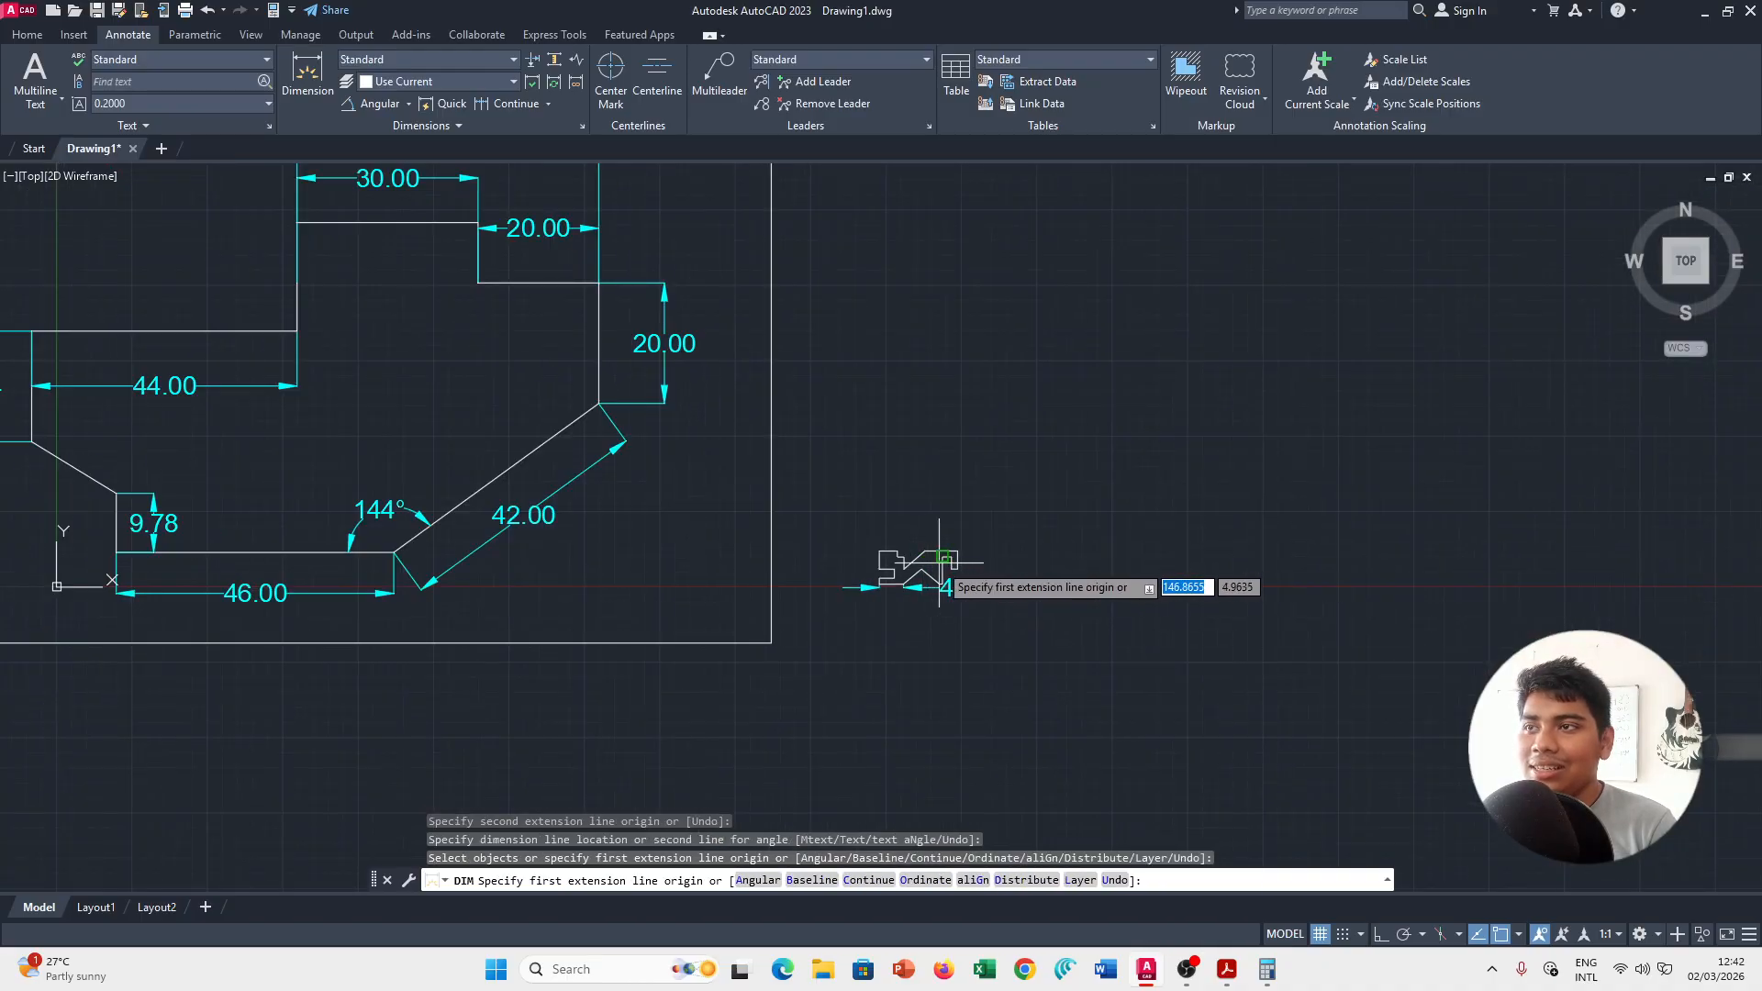
{"action": "middle_click_drag", "start_coordinate": [937, 571], "coordinate": [937, 498]}
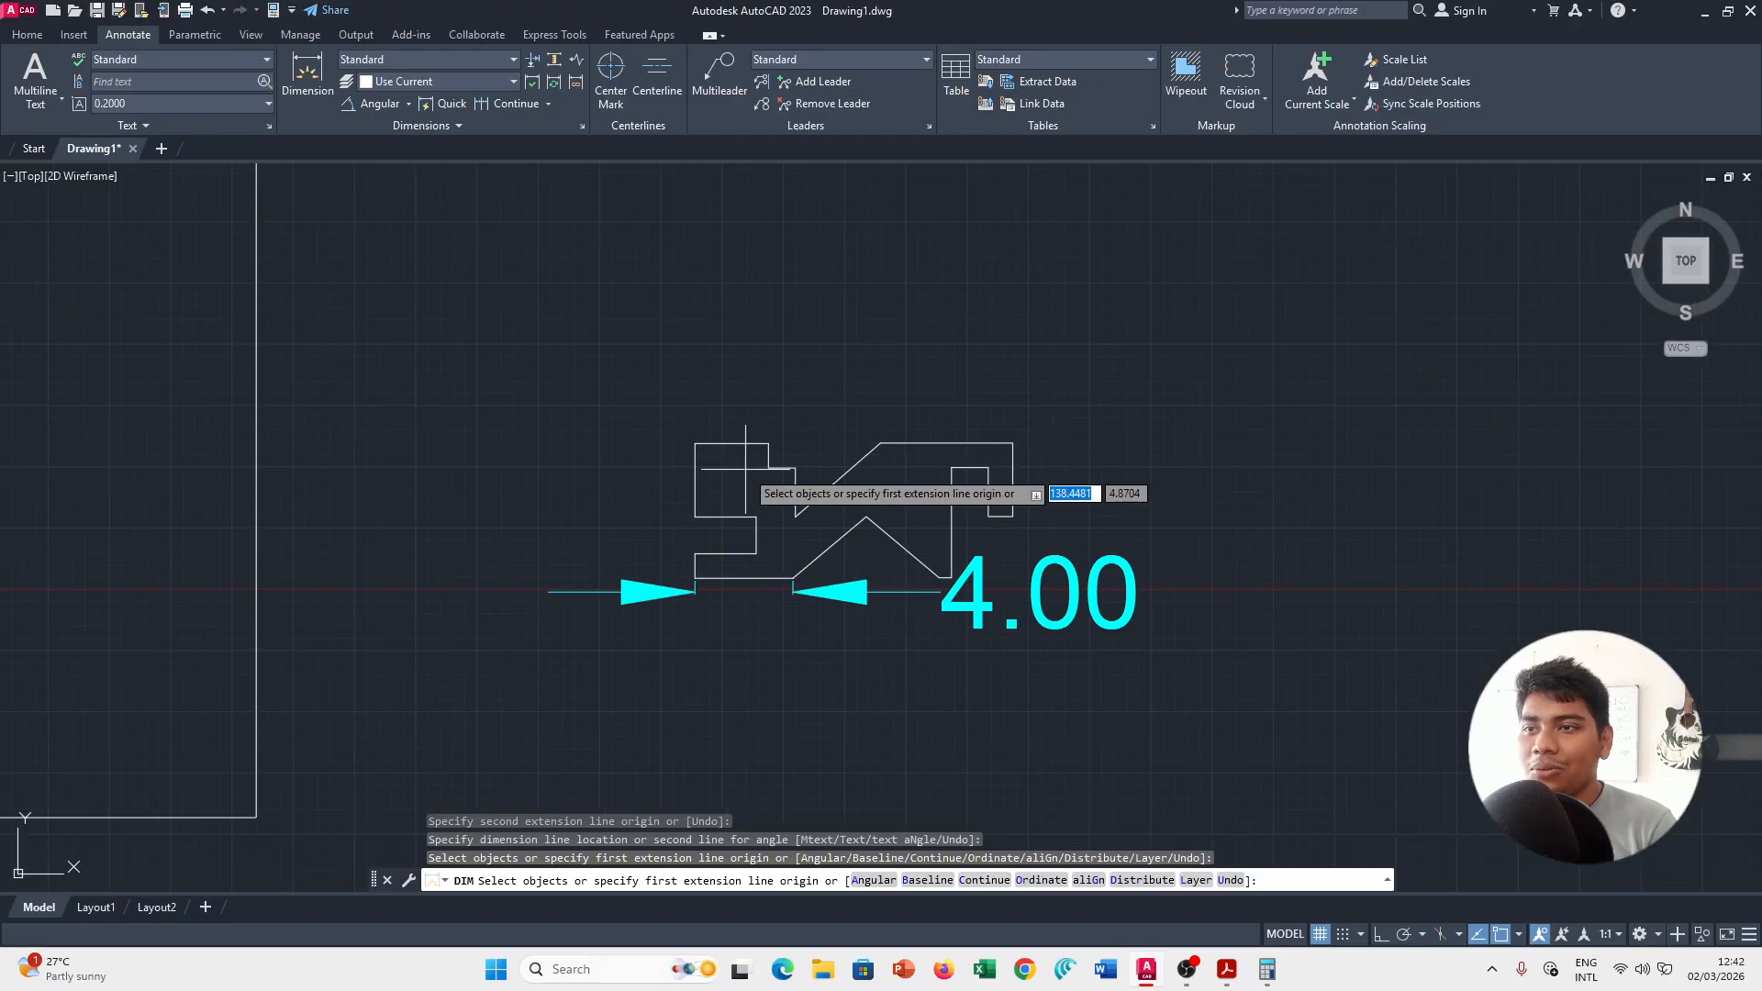
{"action": "key", "text": "Return"}
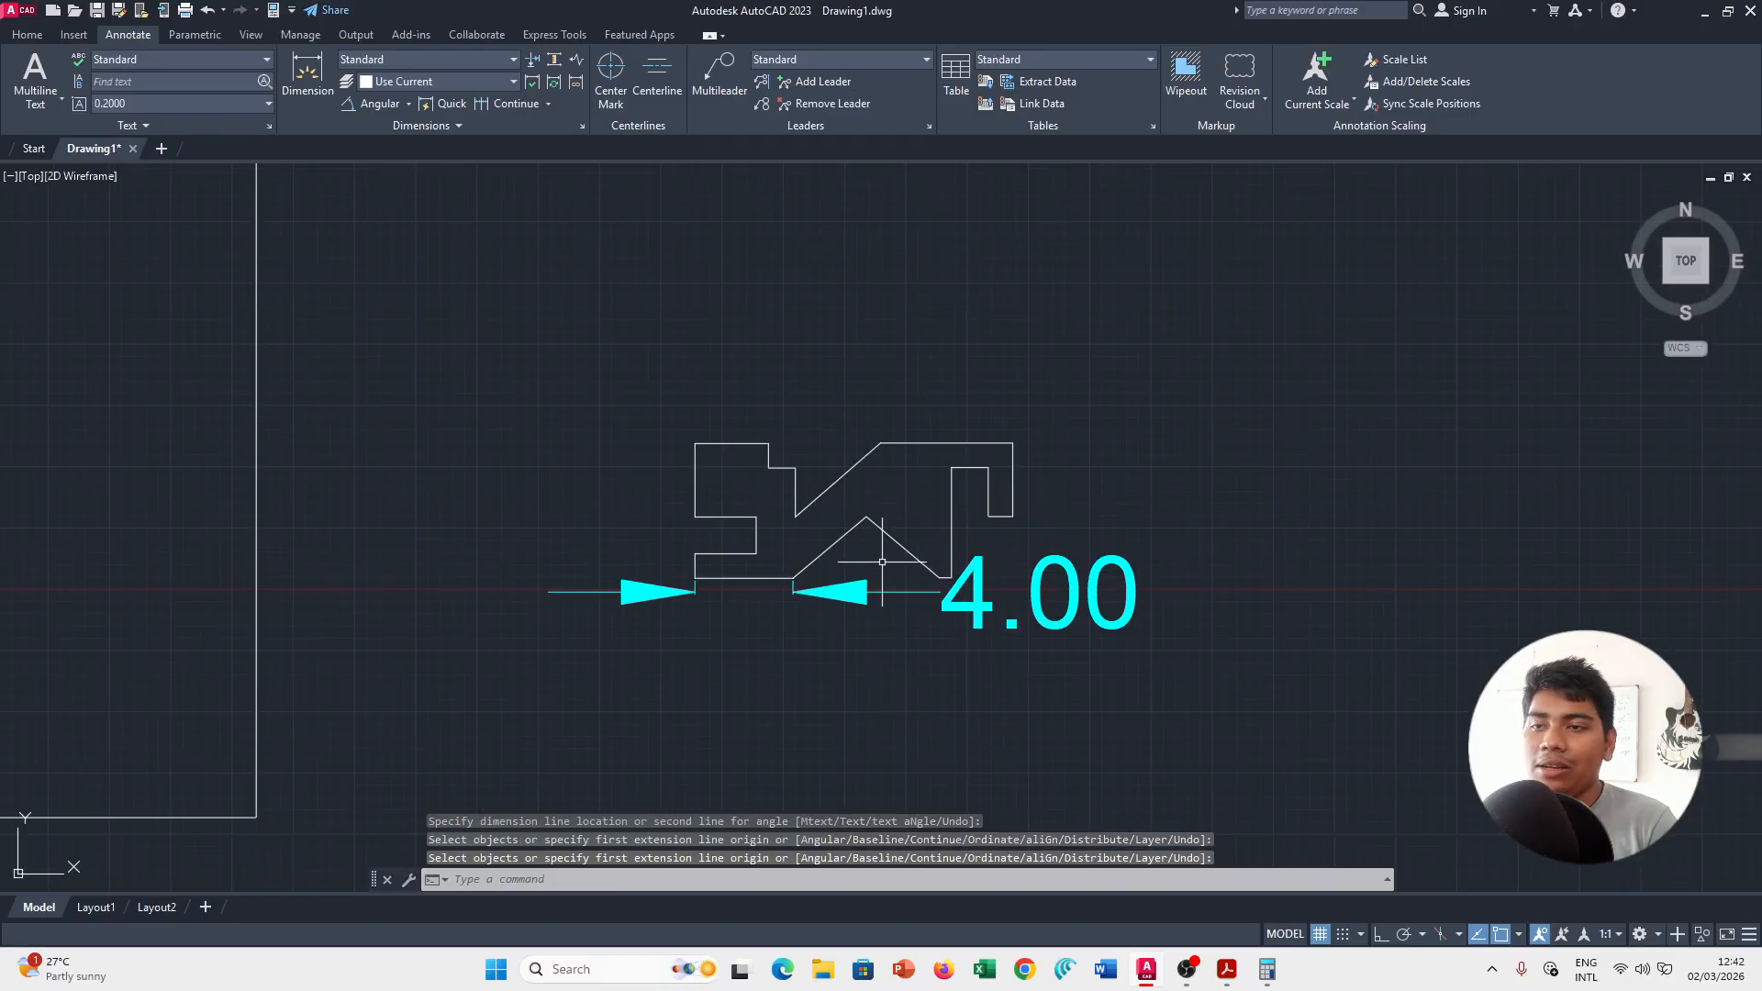
Undo the dimension just placed below the profile's left bottom edge.
{"action": "key", "text": "ctrl+z"}
{"action": "scroll", "coordinate": [349, 238], "scroll_direction": "down", "scroll_amount": 6}
{"action": "scroll", "coordinate": [353, 269], "scroll_direction": "up", "scroll_amount": 2}
{"action": "scroll", "coordinate": [353, 268], "scroll_direction": "up", "scroll_amount": 2}
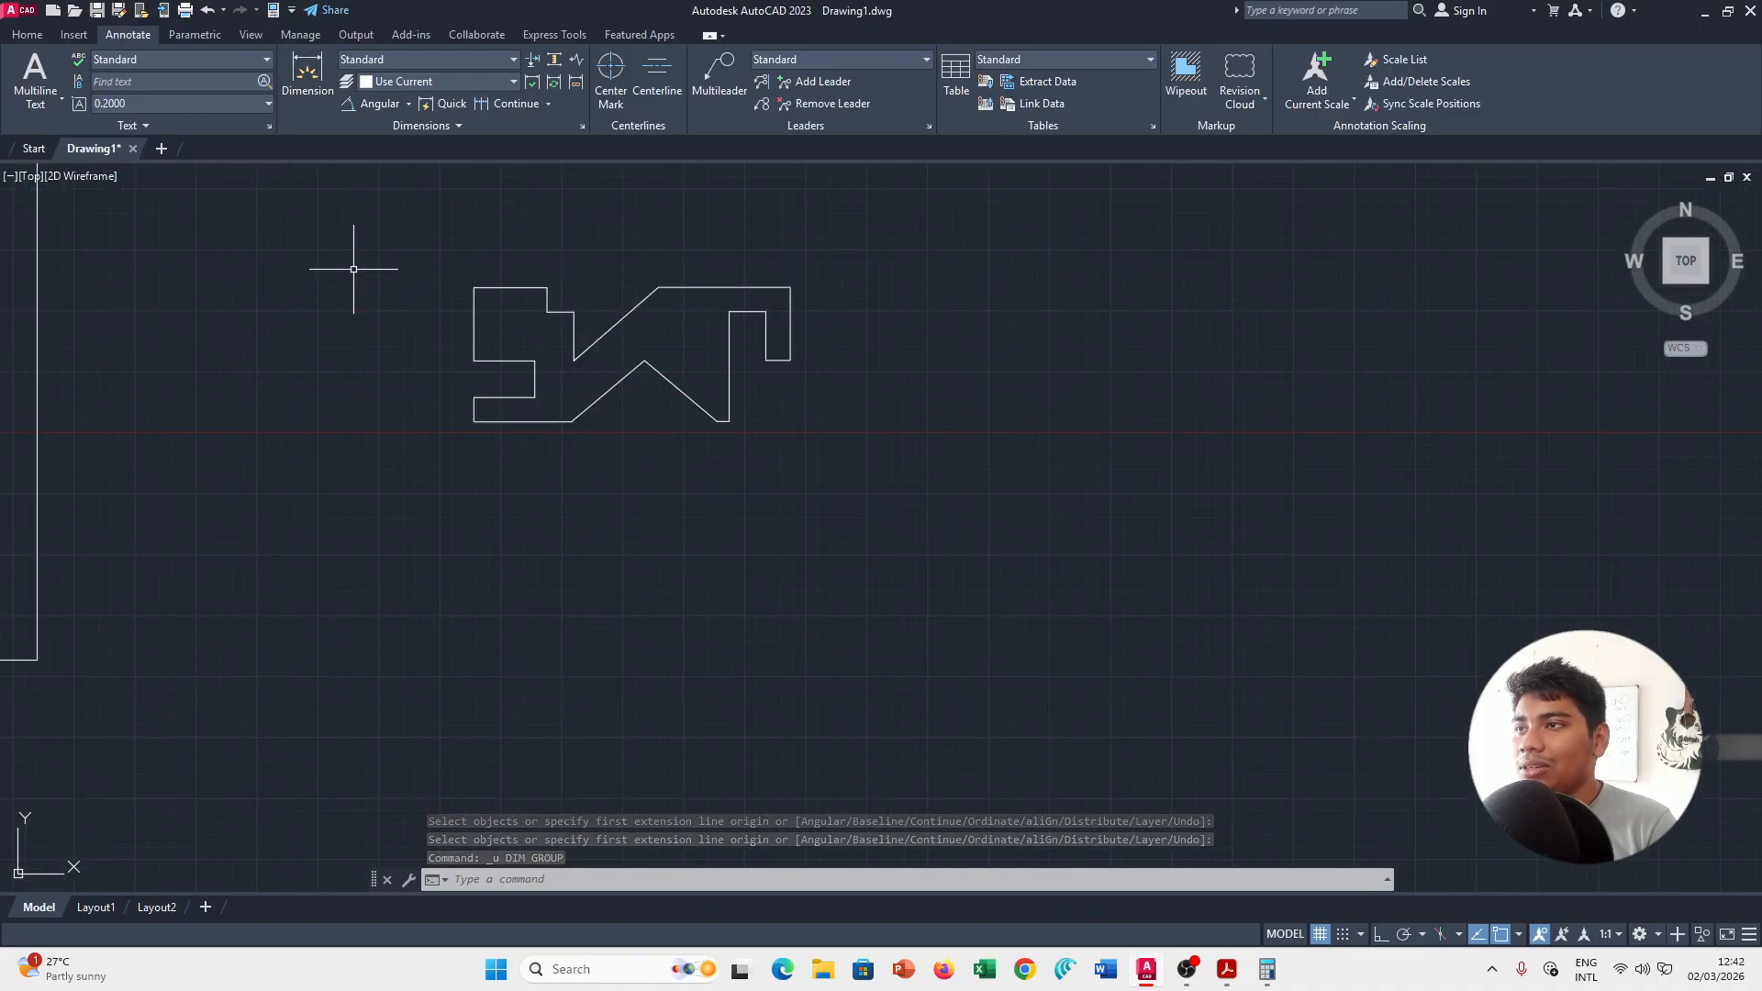
Create a new dimension style named small Figure, starting with Standard and used for all dimensions.
{"action": "left_click", "coordinate": [582, 125]}
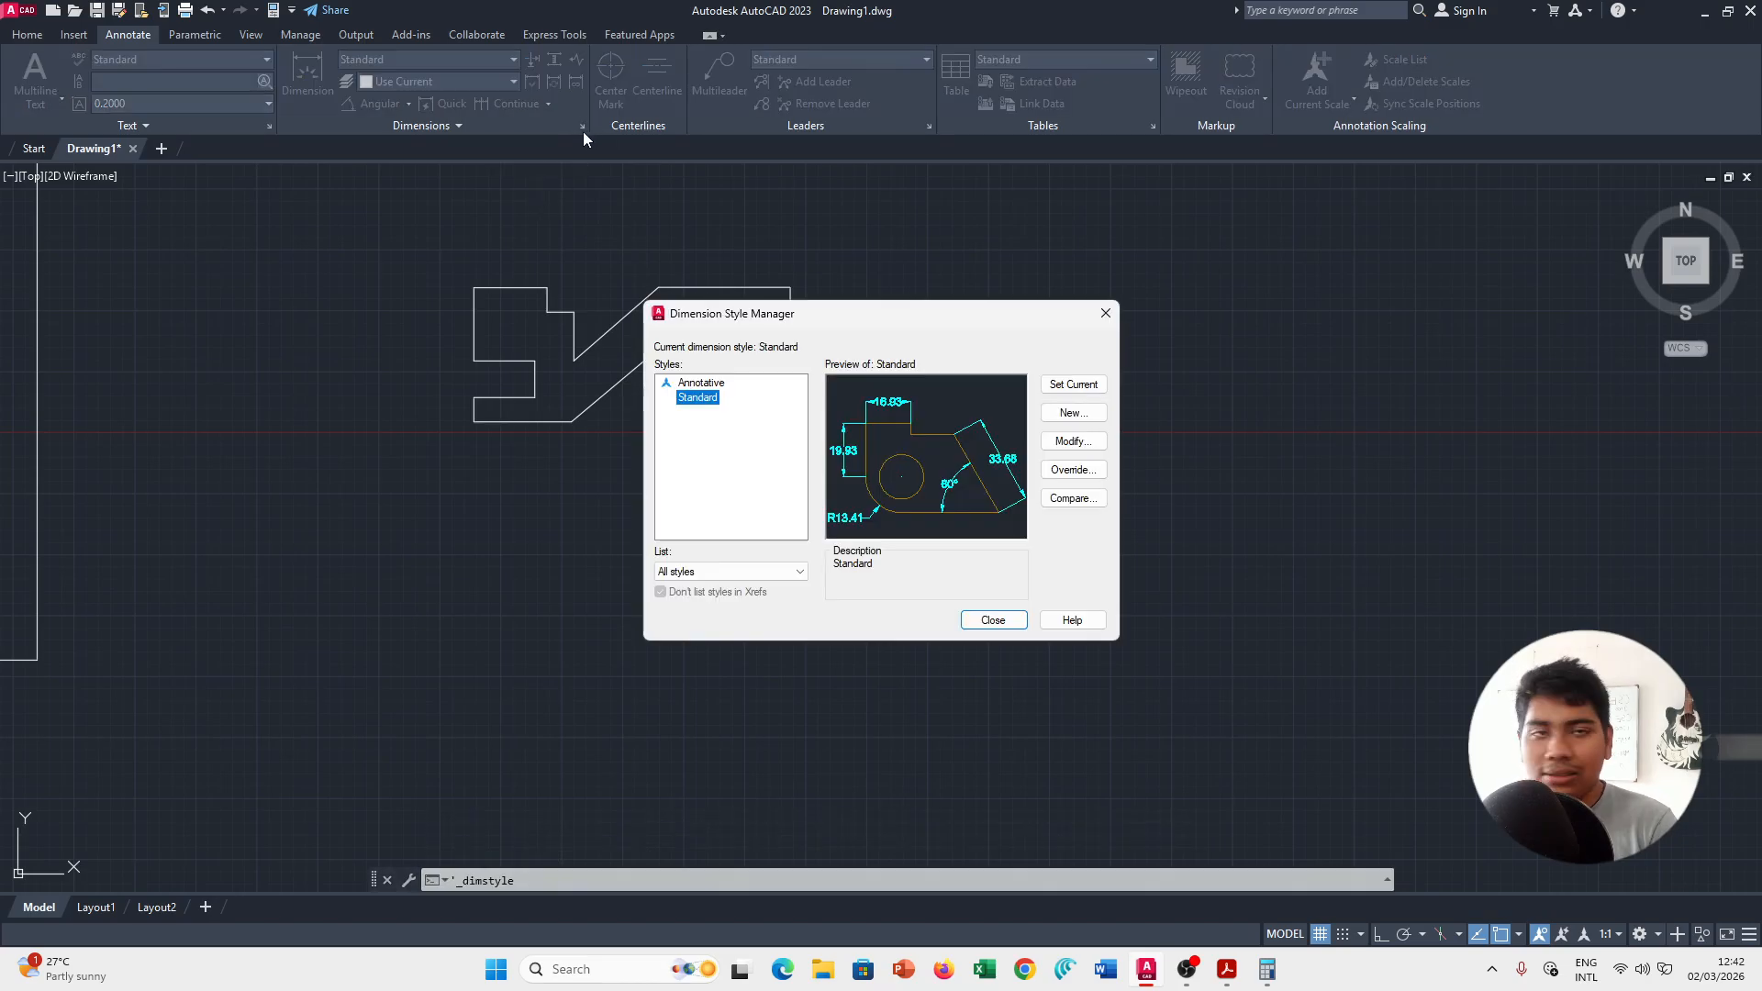
{"action": "left_click", "coordinate": [1074, 412]}
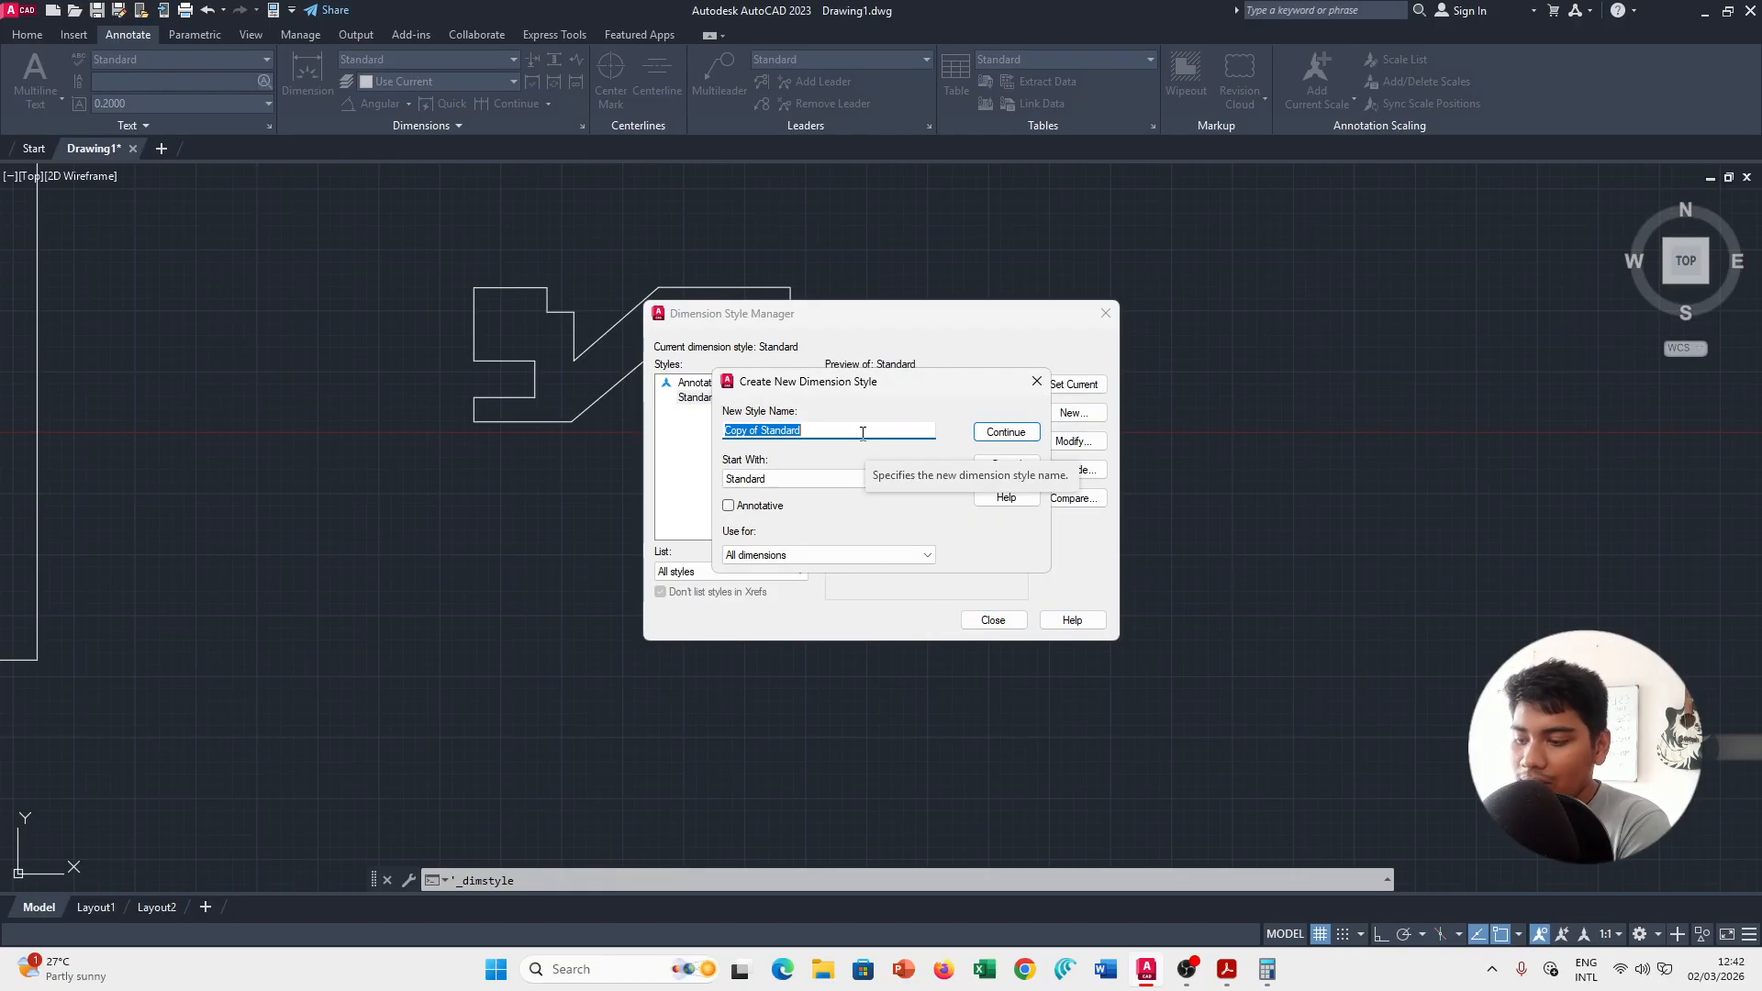
{"action": "type", "text": "small "}
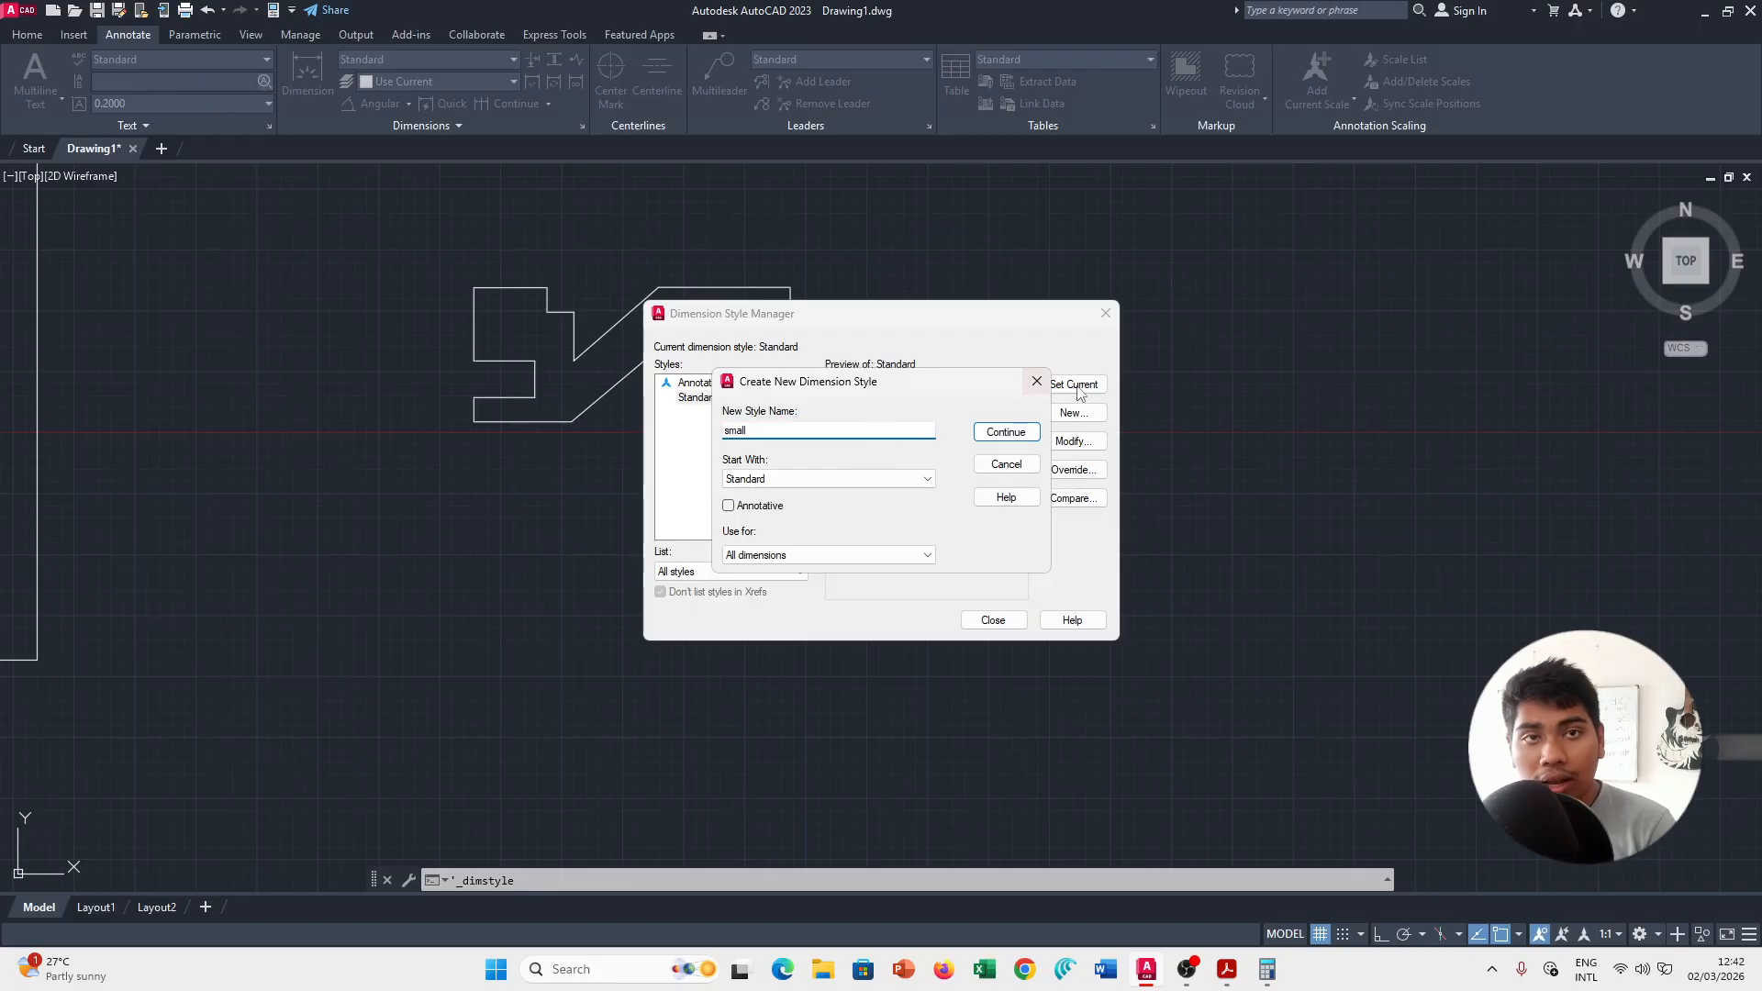
{"action": "type", "text": "Fl"}
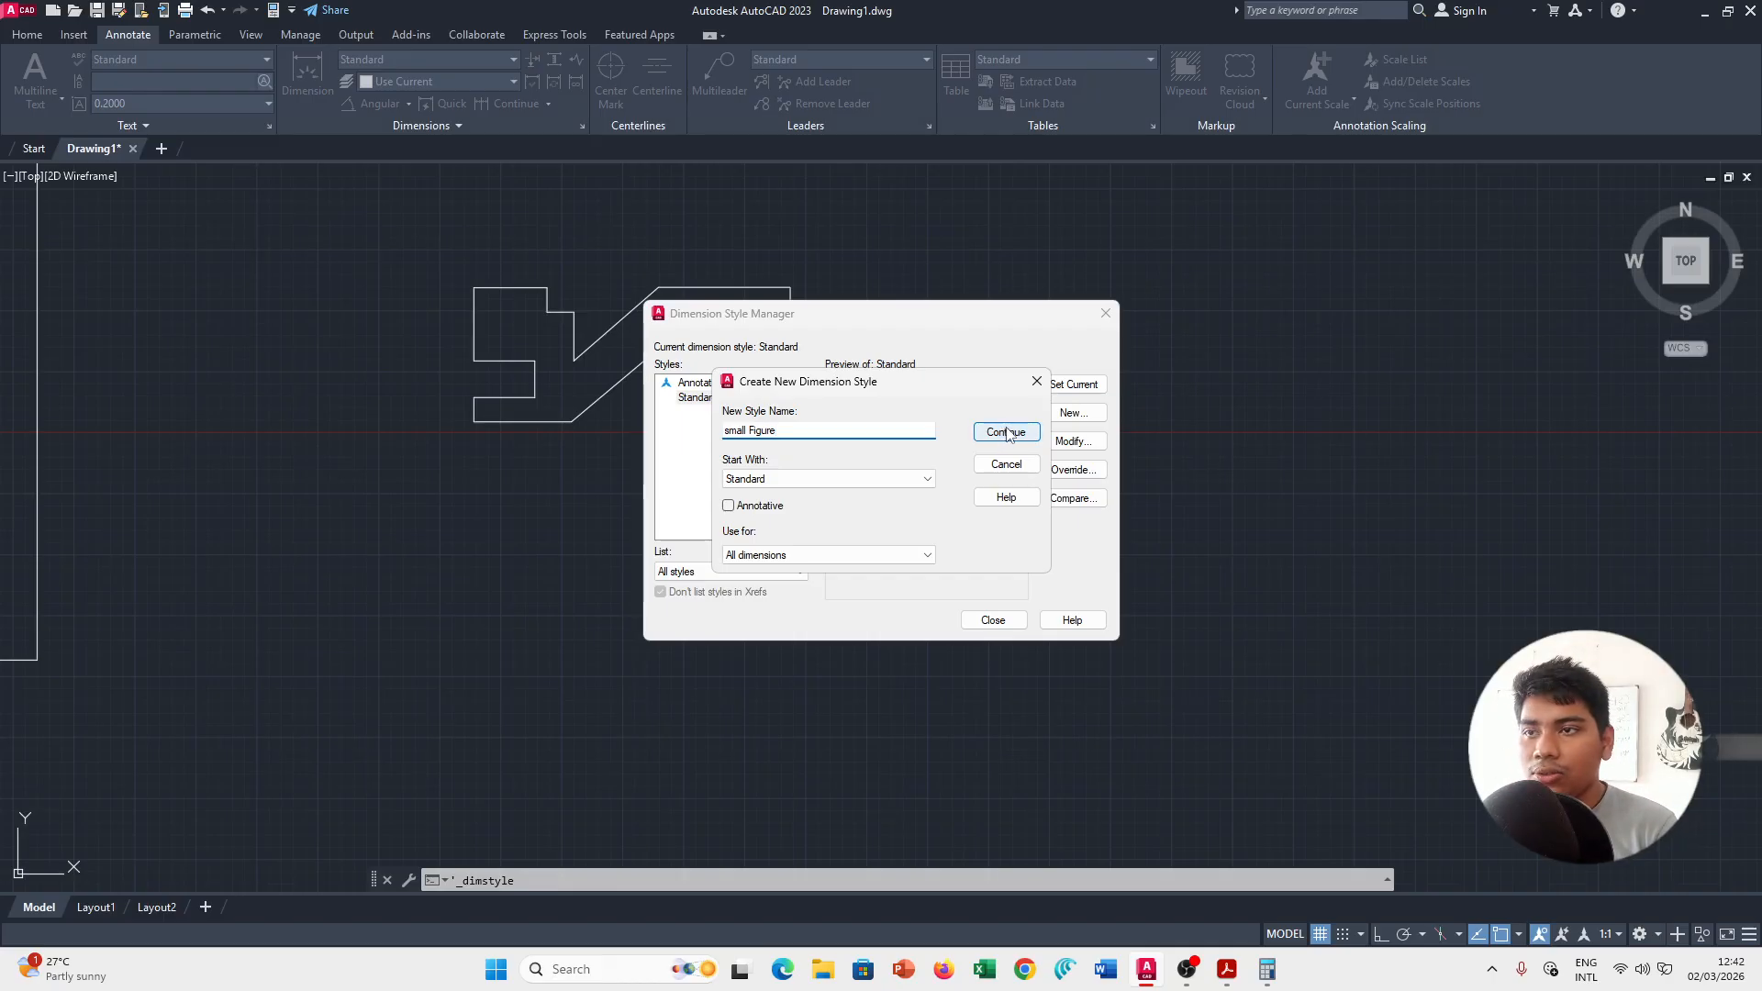
{"action": "left_click", "coordinate": [908, 480]}
{"action": "left_click", "coordinate": [911, 479]}
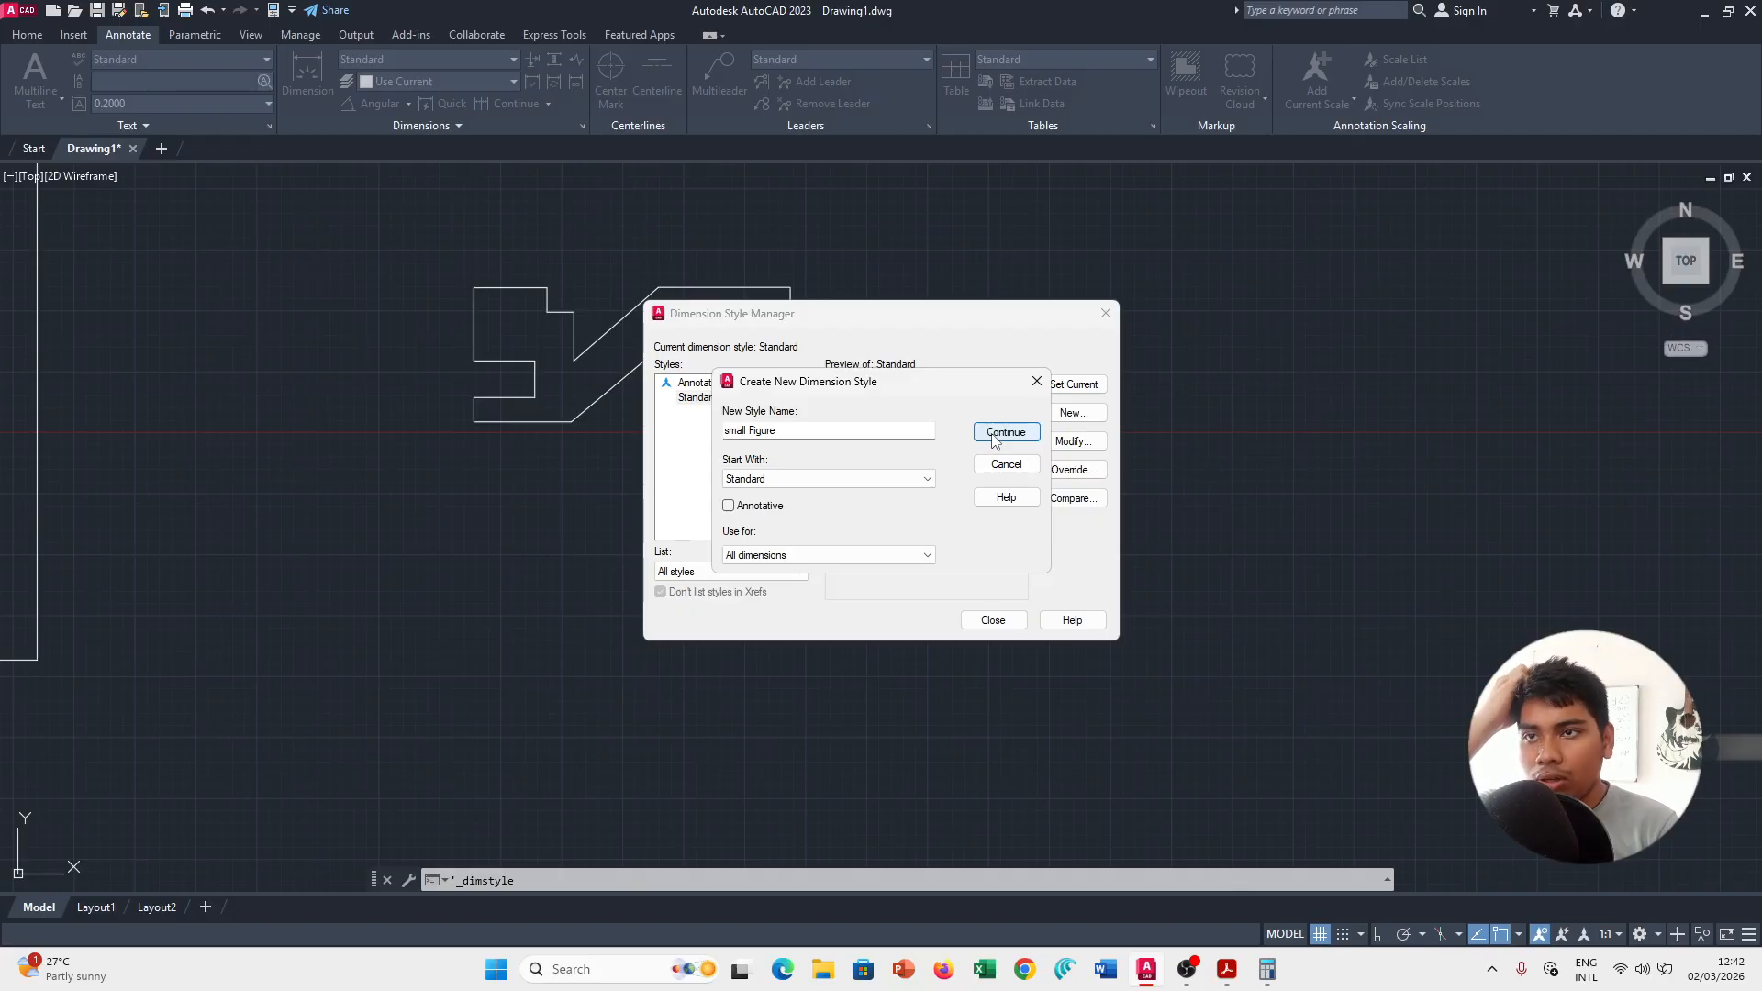
{"action": "left_click", "coordinate": [902, 479]}
{"action": "left_click", "coordinate": [892, 496]}
{"action": "left_click", "coordinate": [907, 481]}
{"action": "left_click", "coordinate": [859, 507]}
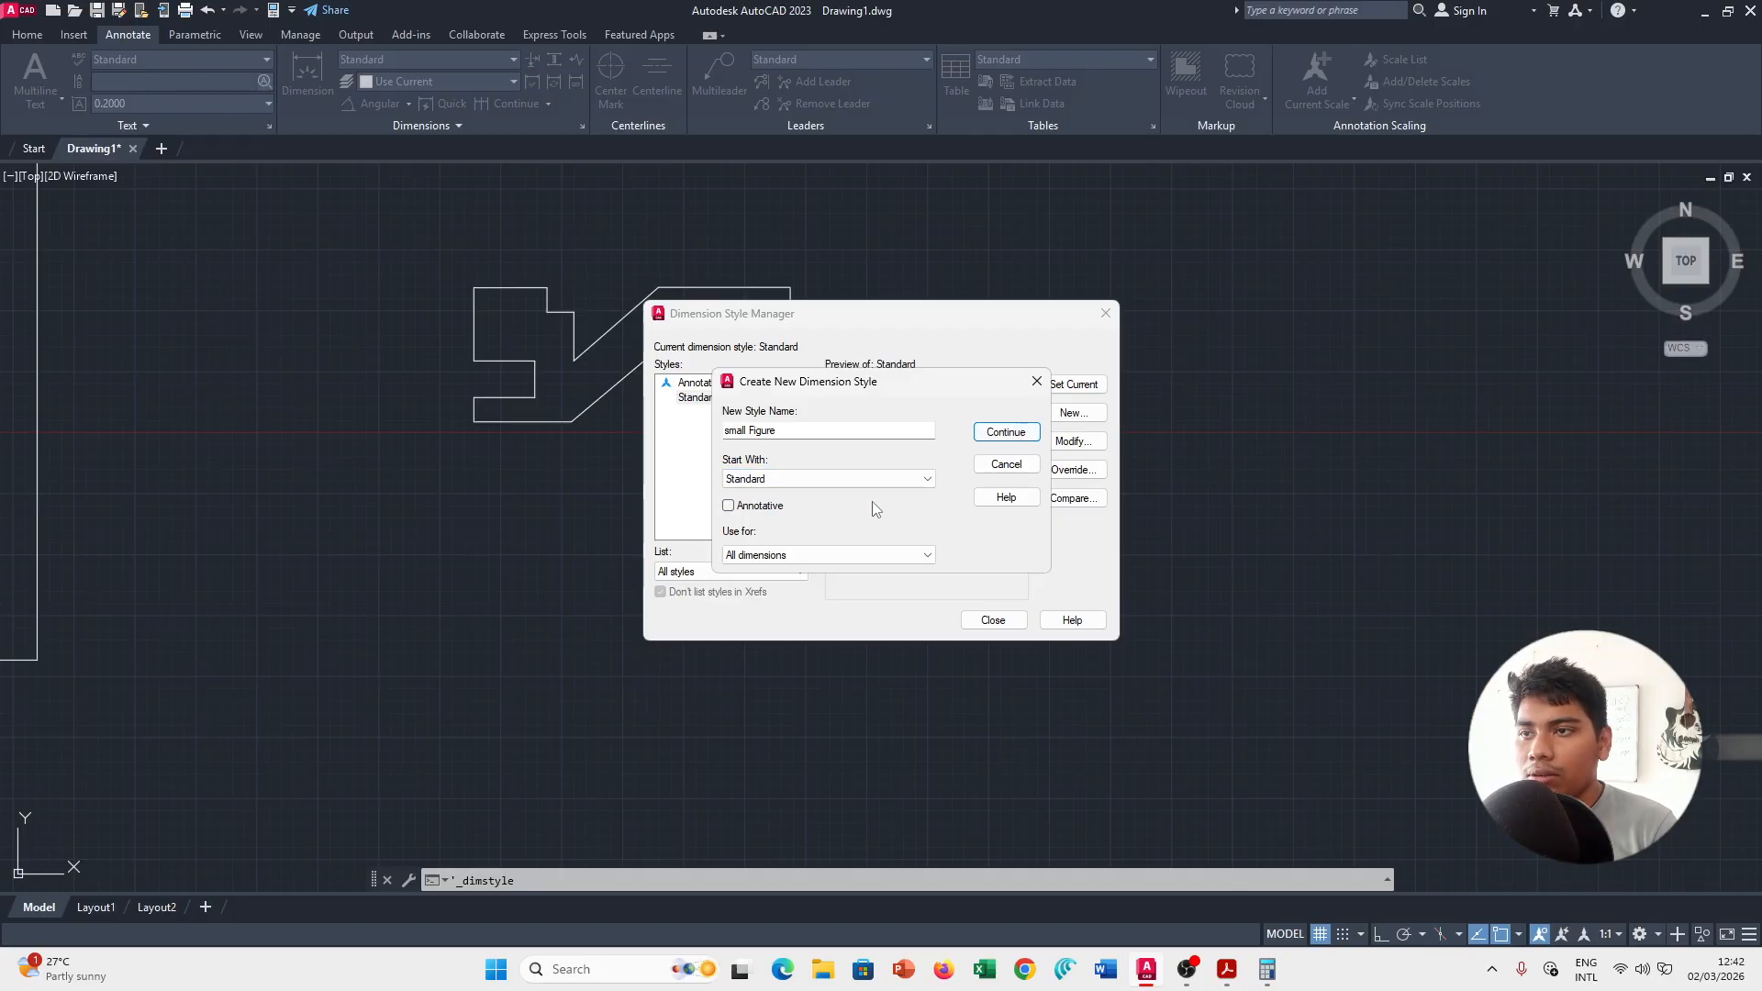
{"action": "left_click", "coordinate": [1007, 433]}
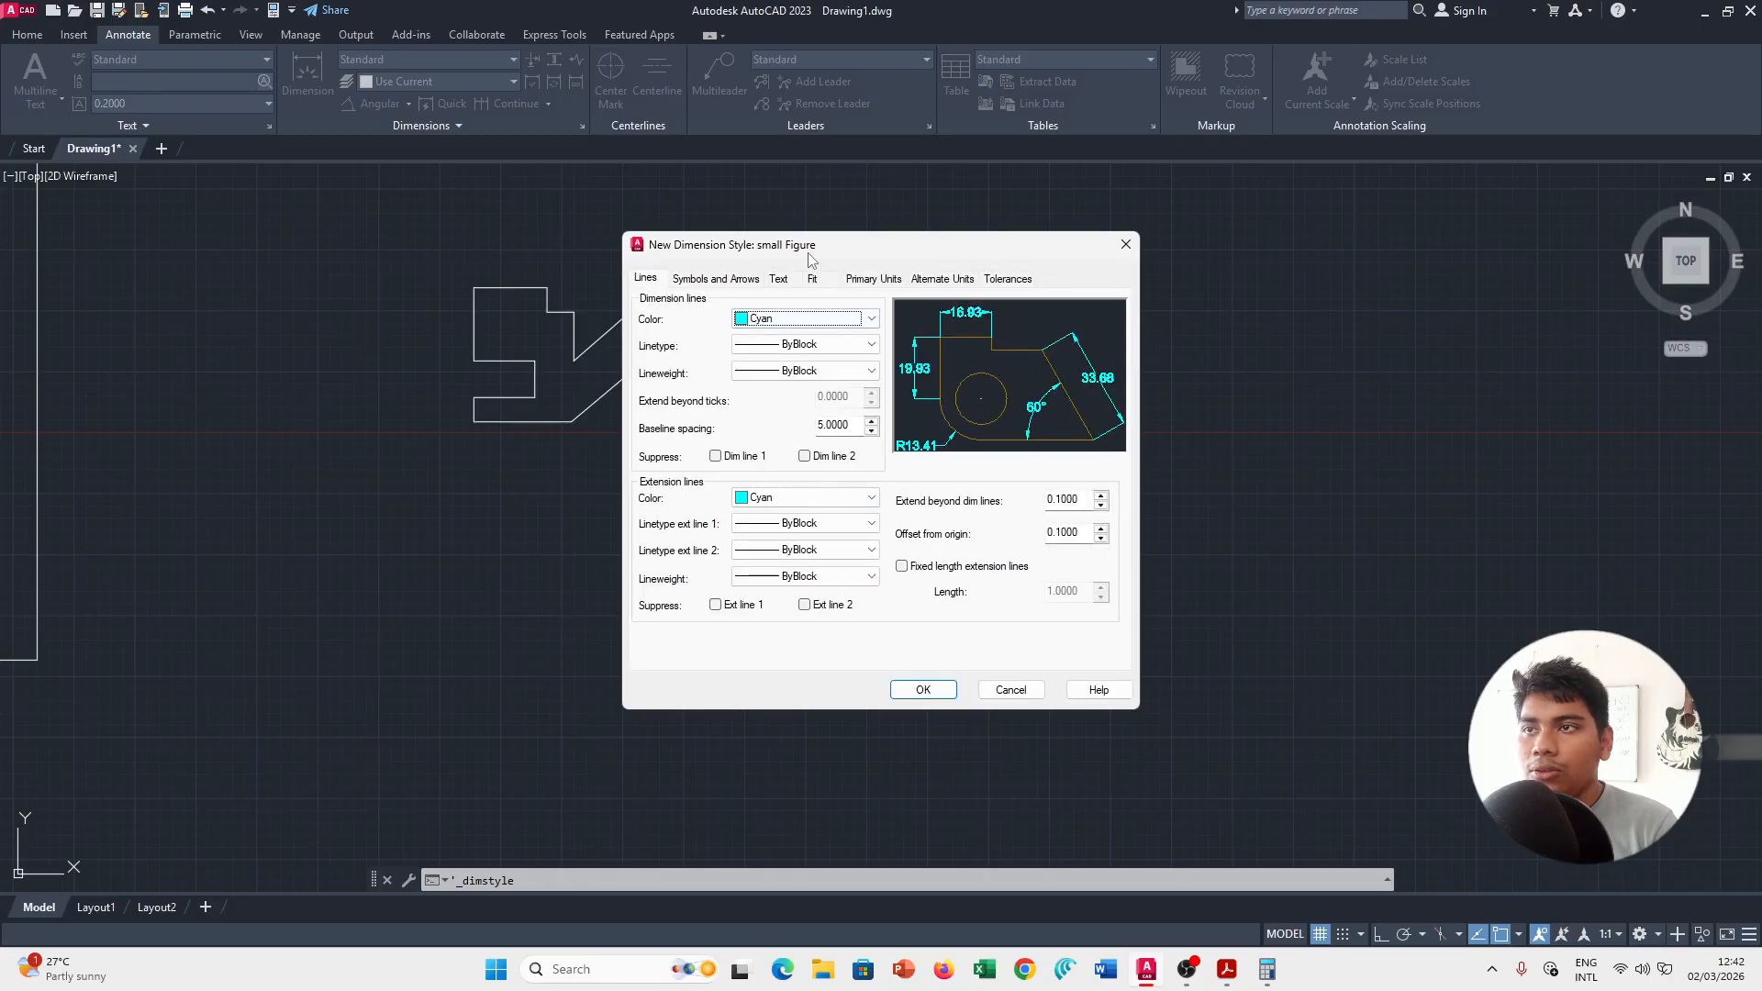
Set the new dimension style's baseline spacing to 0.5 and its arrow size to 0.5.
{"action": "left_click_drag", "start_coordinate": [809, 259], "coordinate": [827, 278]}
{"action": "left_click_drag", "start_coordinate": [868, 444], "coordinate": [727, 444]}
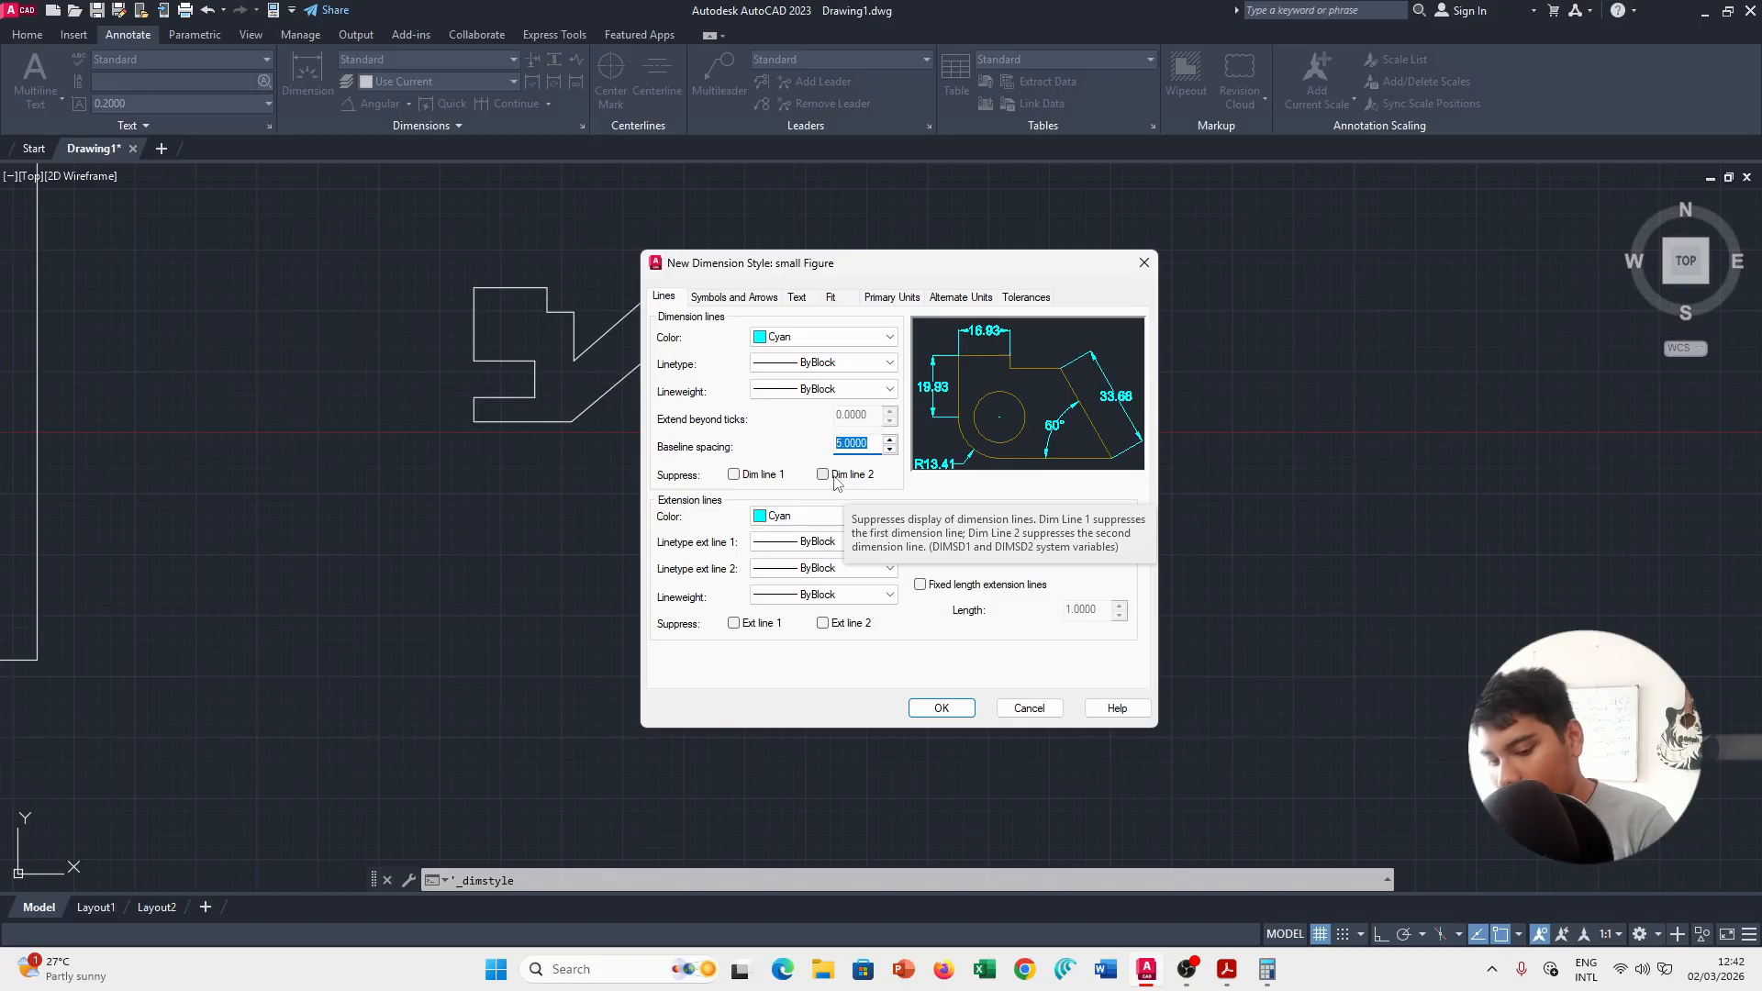
{"action": "key", "text": "BackSpace"}
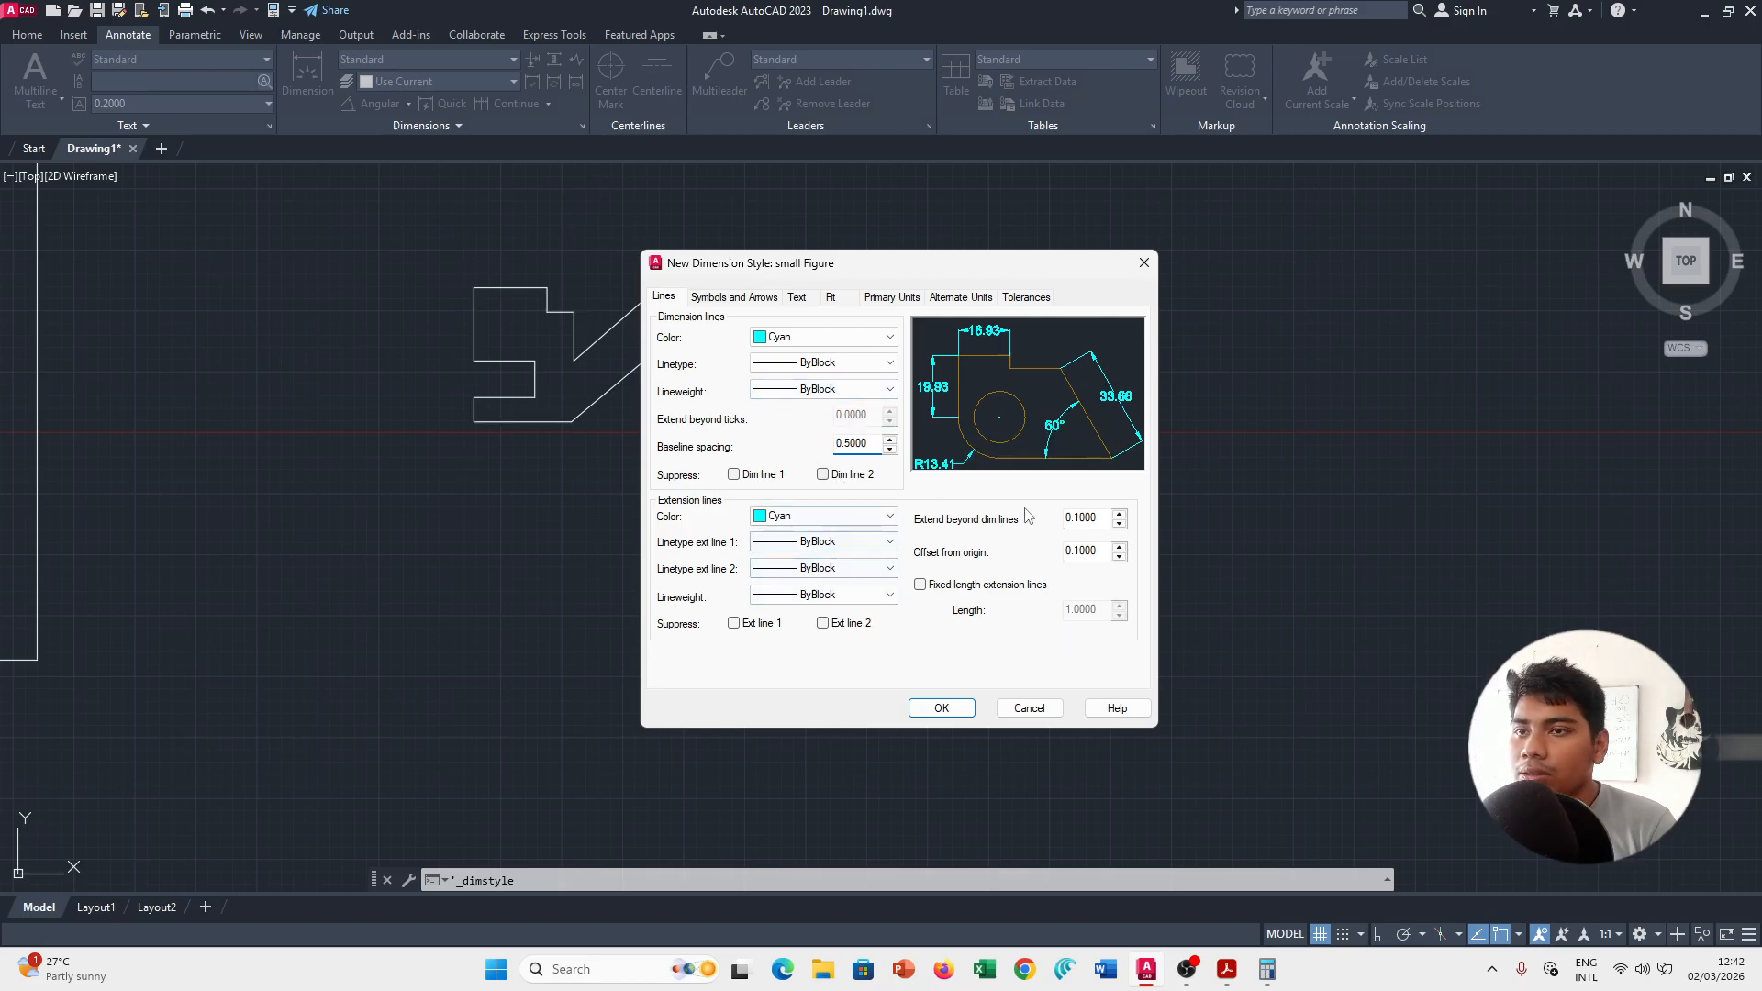
{"action": "left_click", "coordinate": [760, 301]}
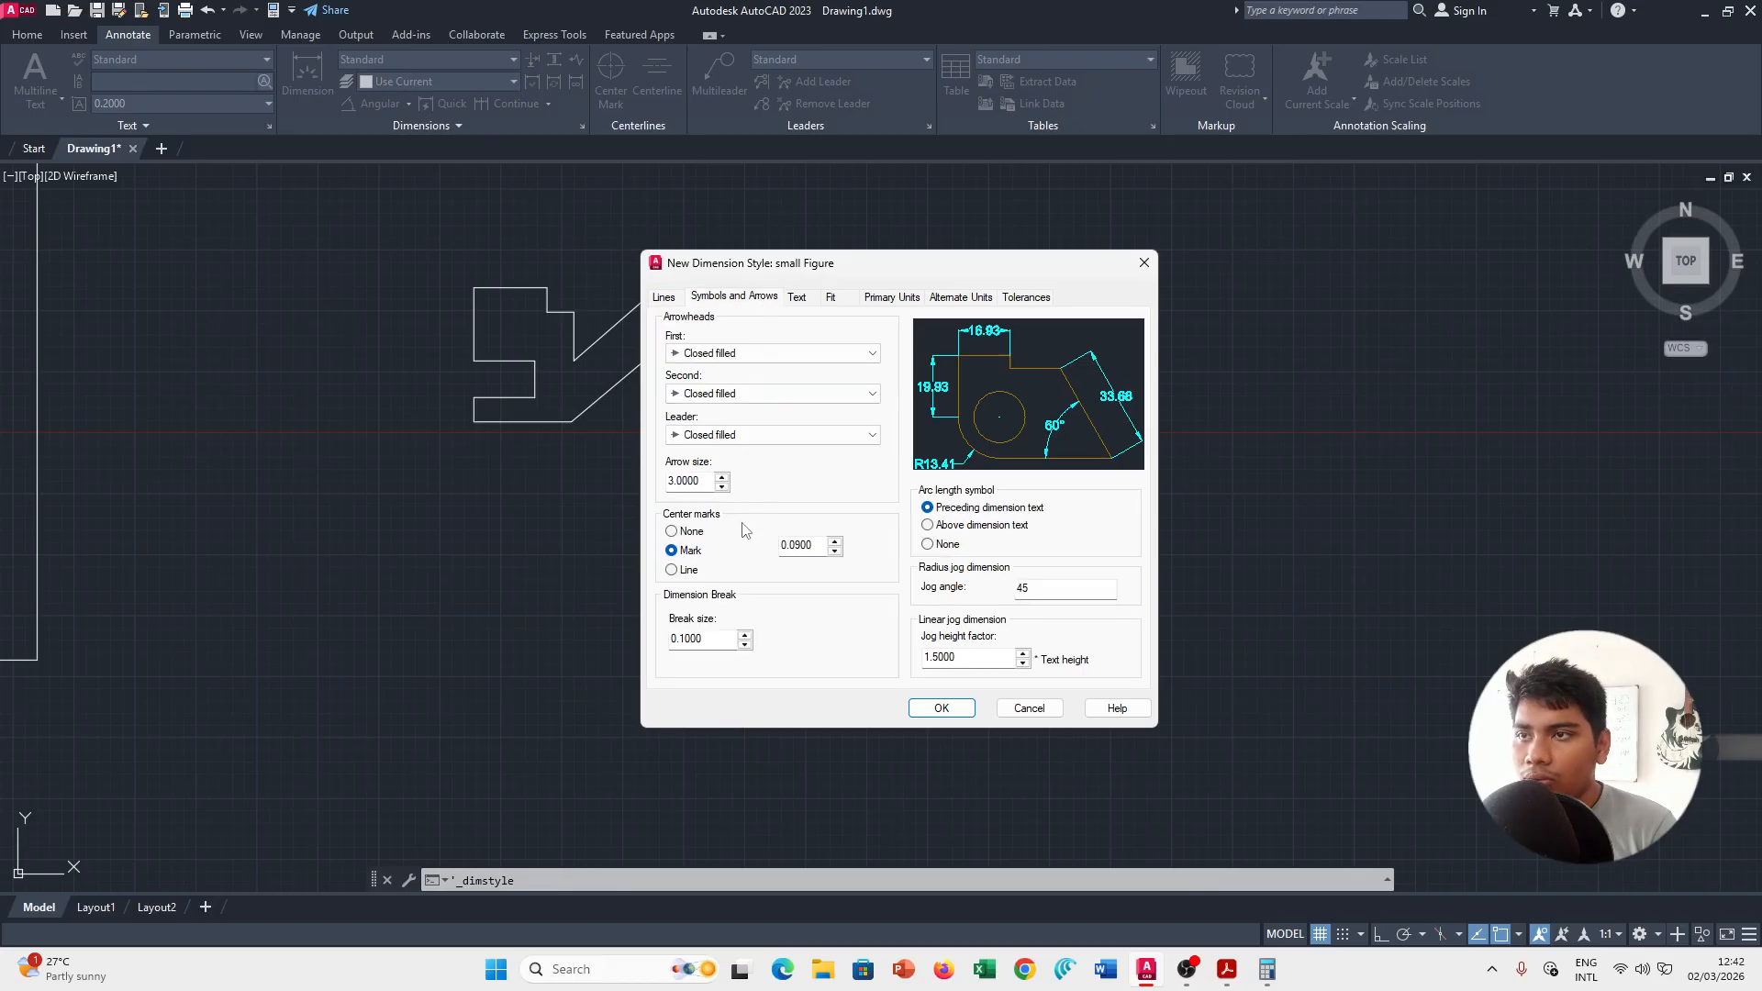
{"action": "double_click", "coordinate": [704, 480]}
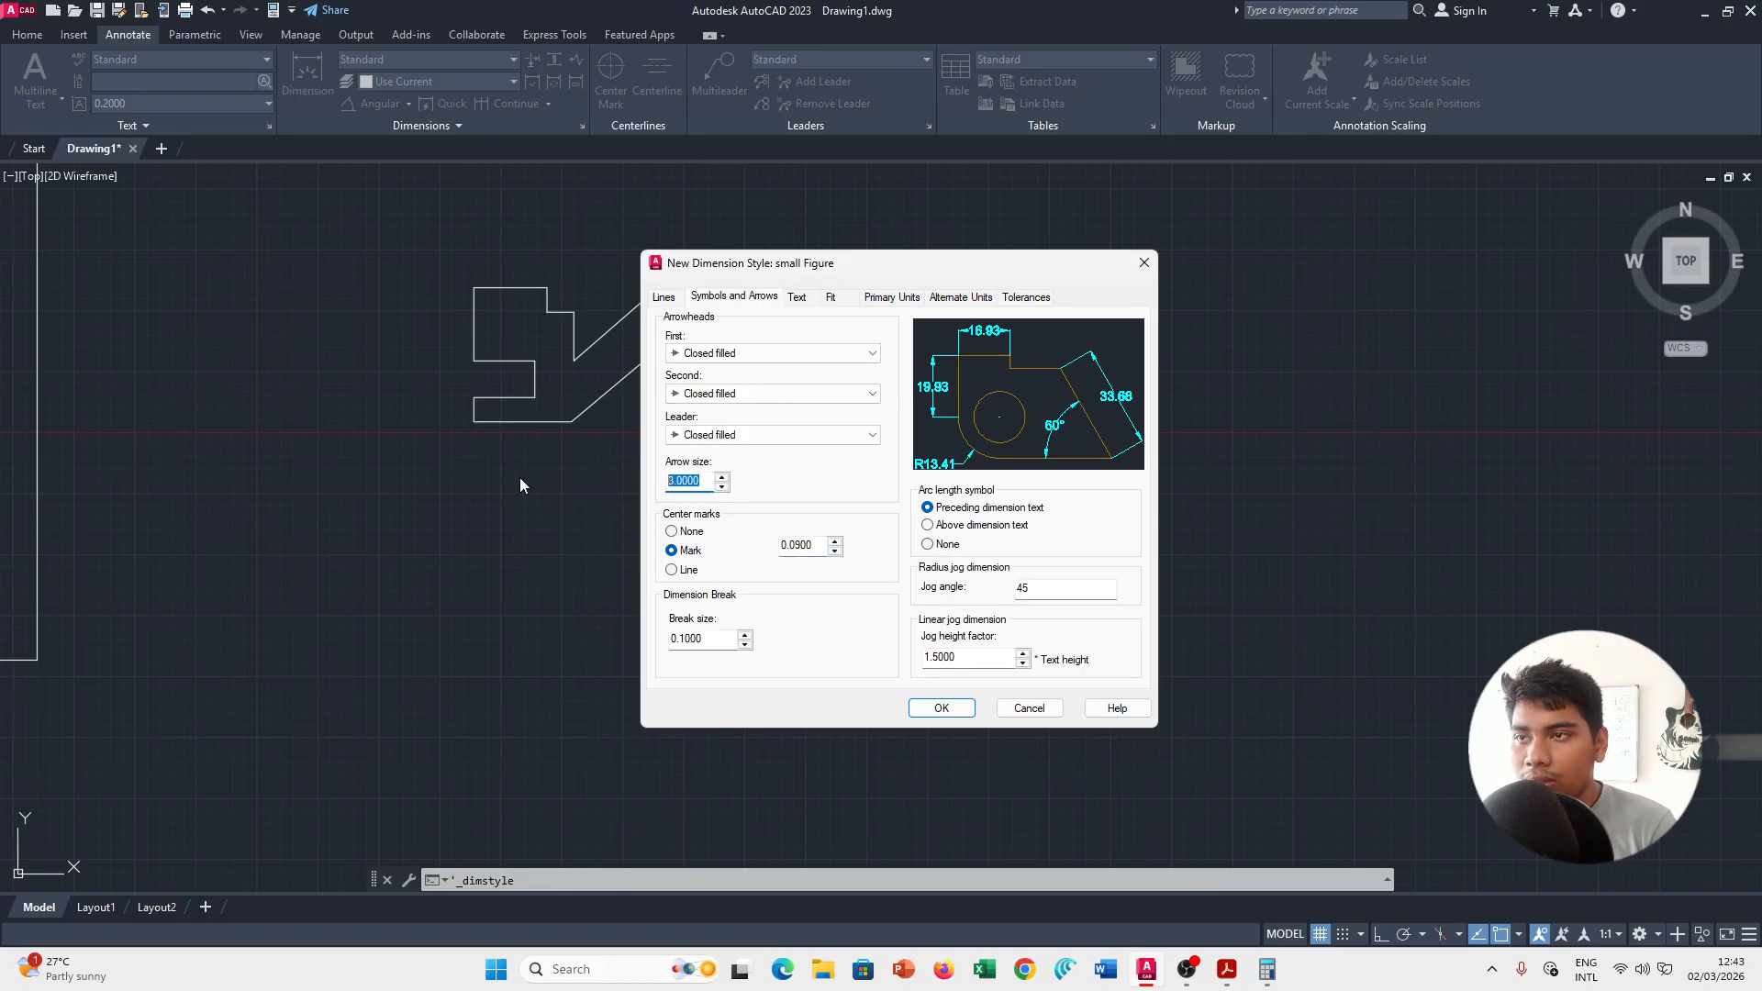
{"action": "type", "text": "0.5"}
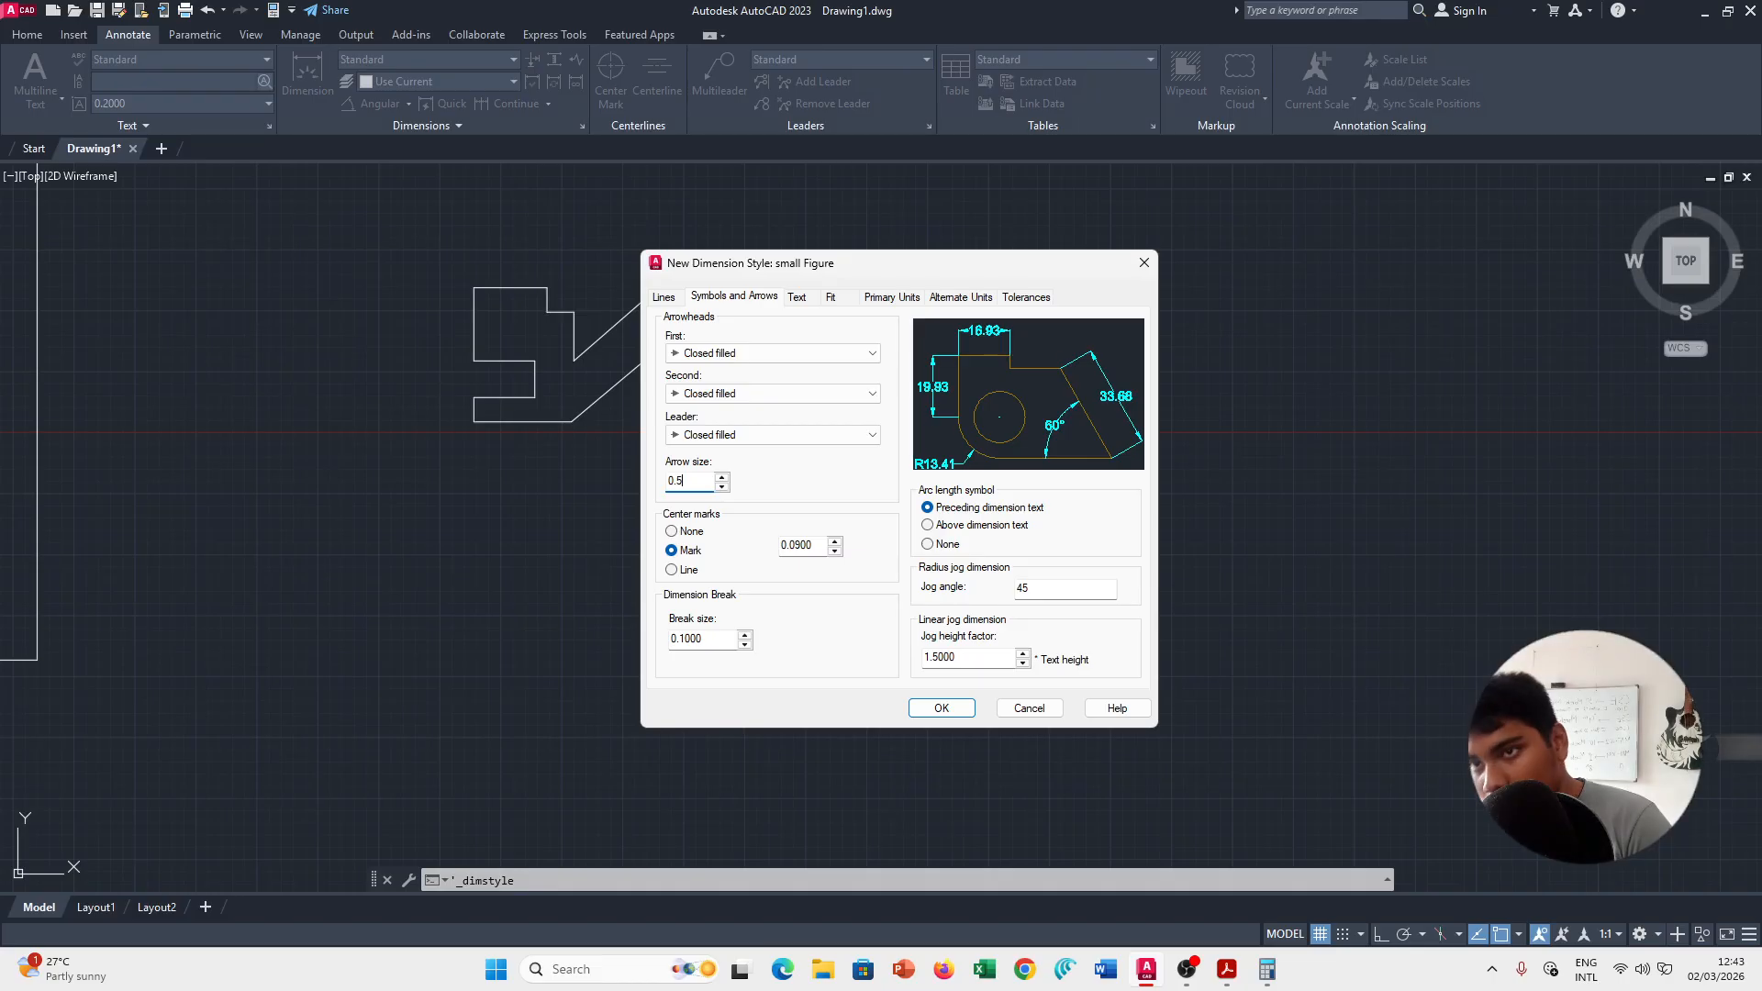
Set the style's text height to 0.5, save it and make small Figure the current dimension style.
{"action": "left_click", "coordinate": [798, 297]}
{"action": "double_click", "coordinate": [852, 429]}
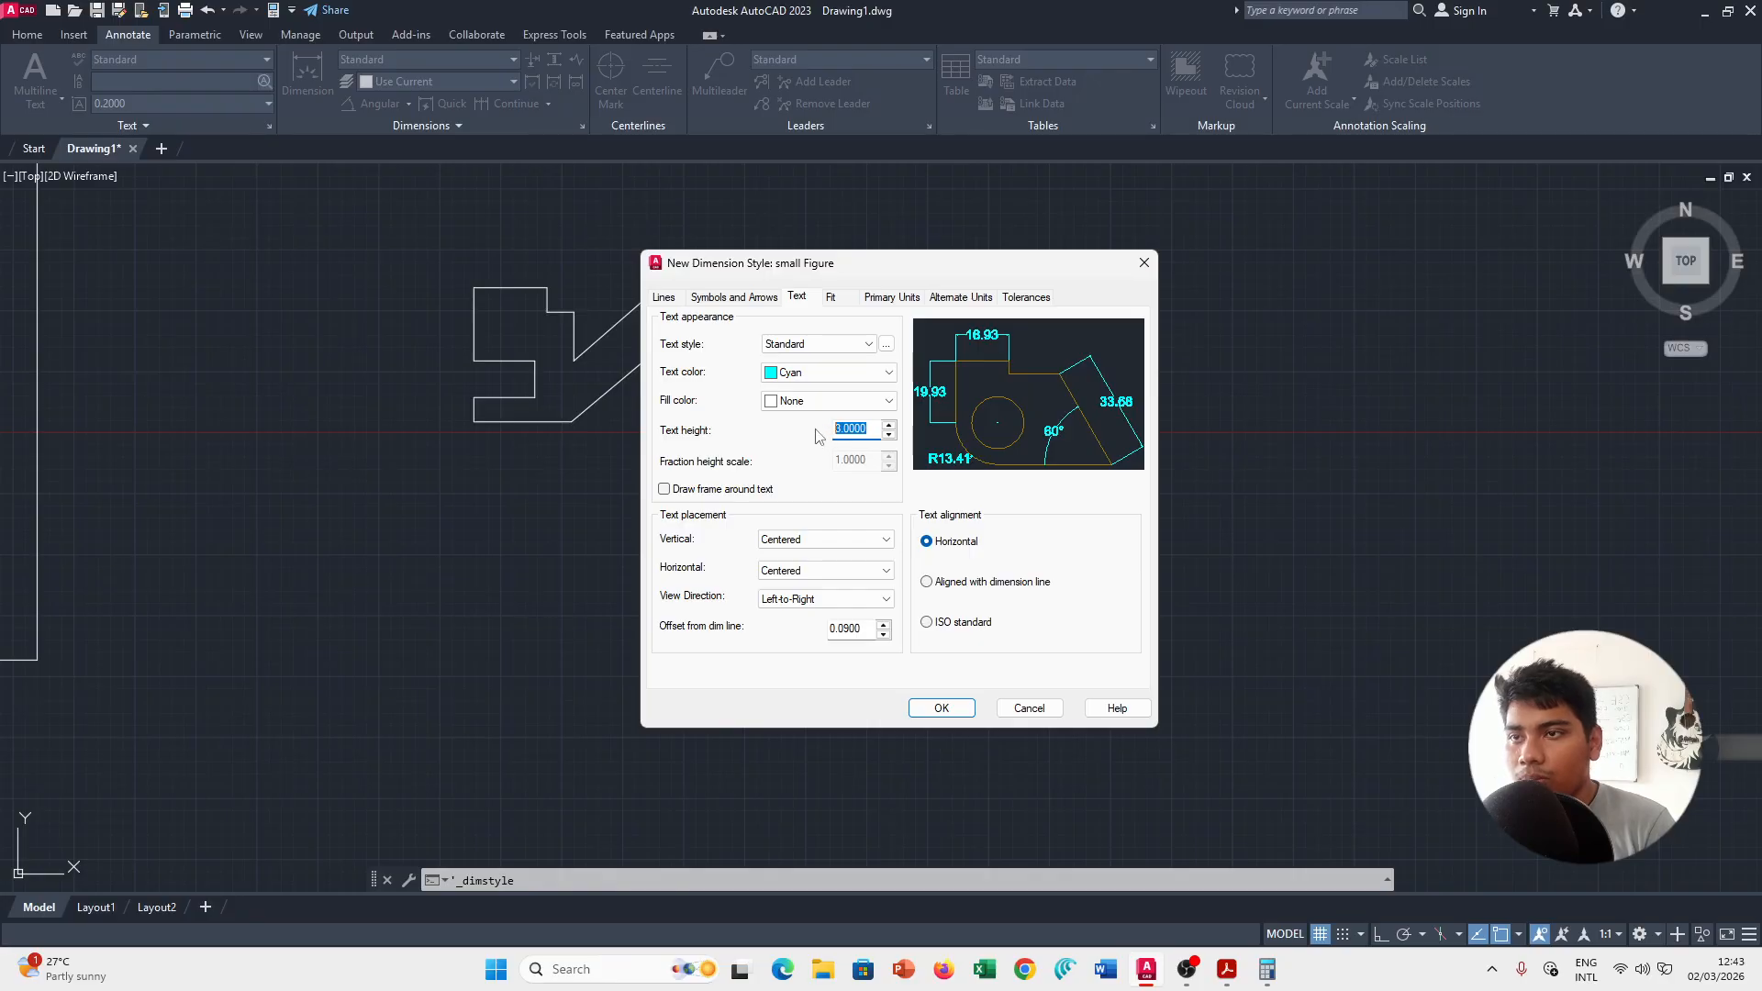
{"action": "type", "text": "0.5"}
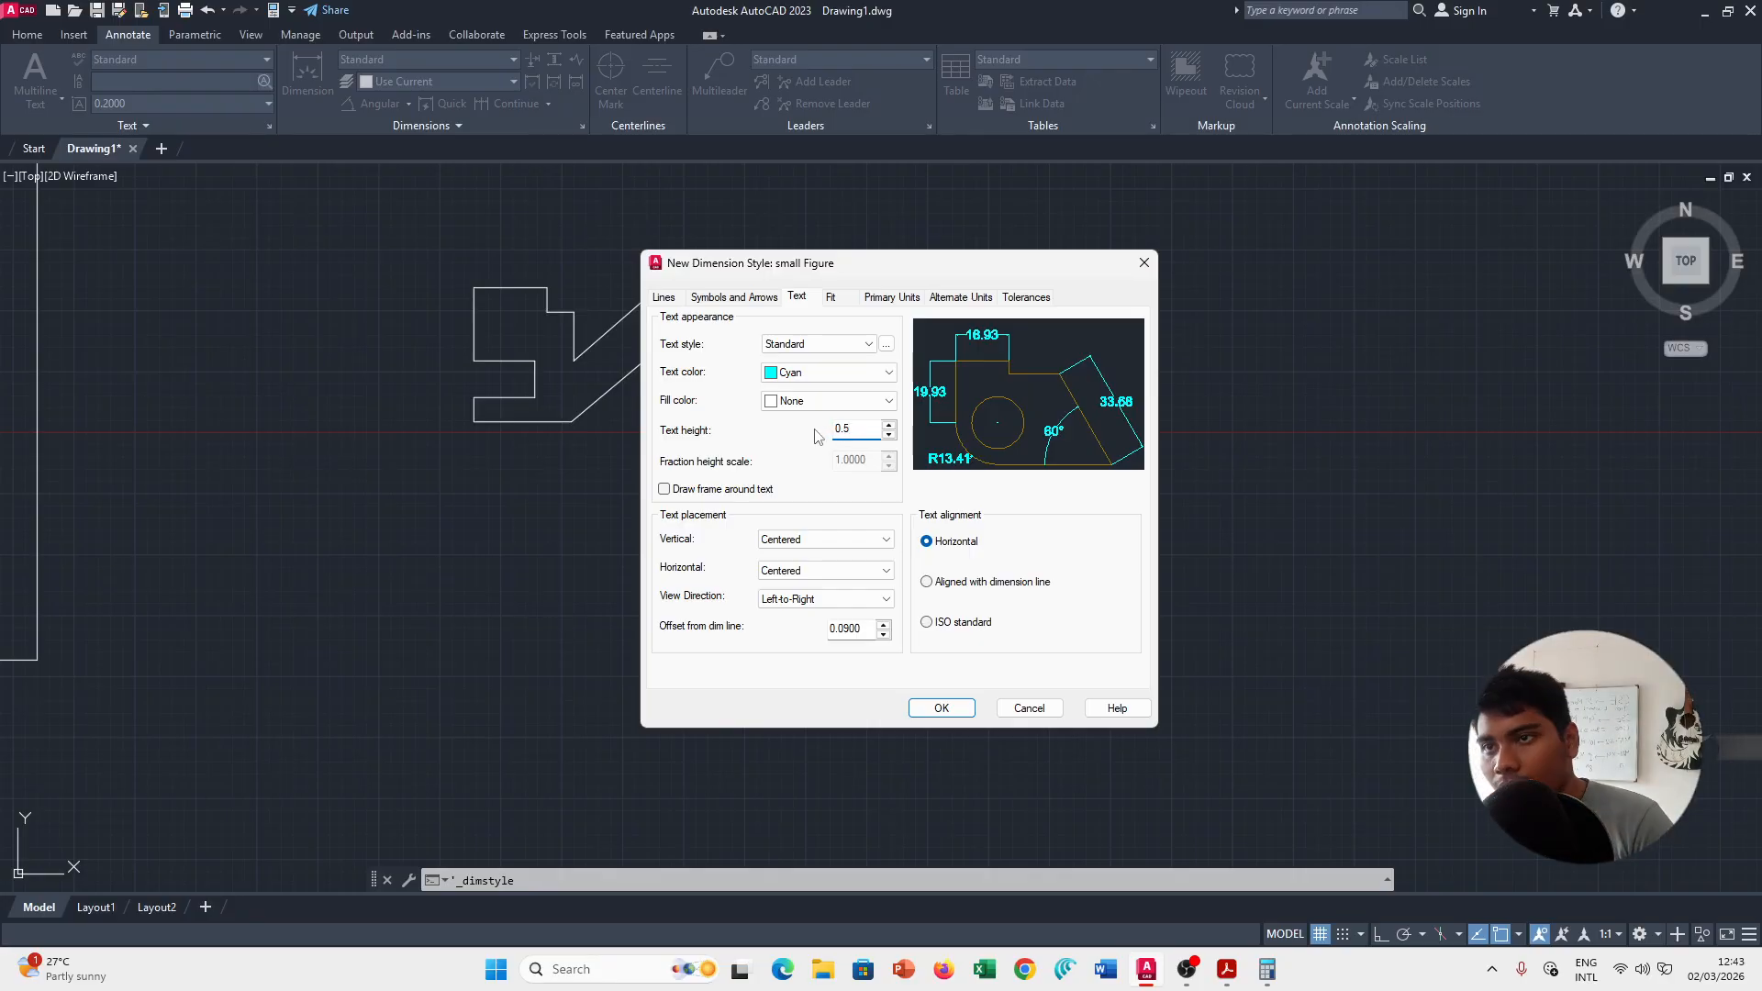
{"action": "left_click", "coordinate": [942, 708]}
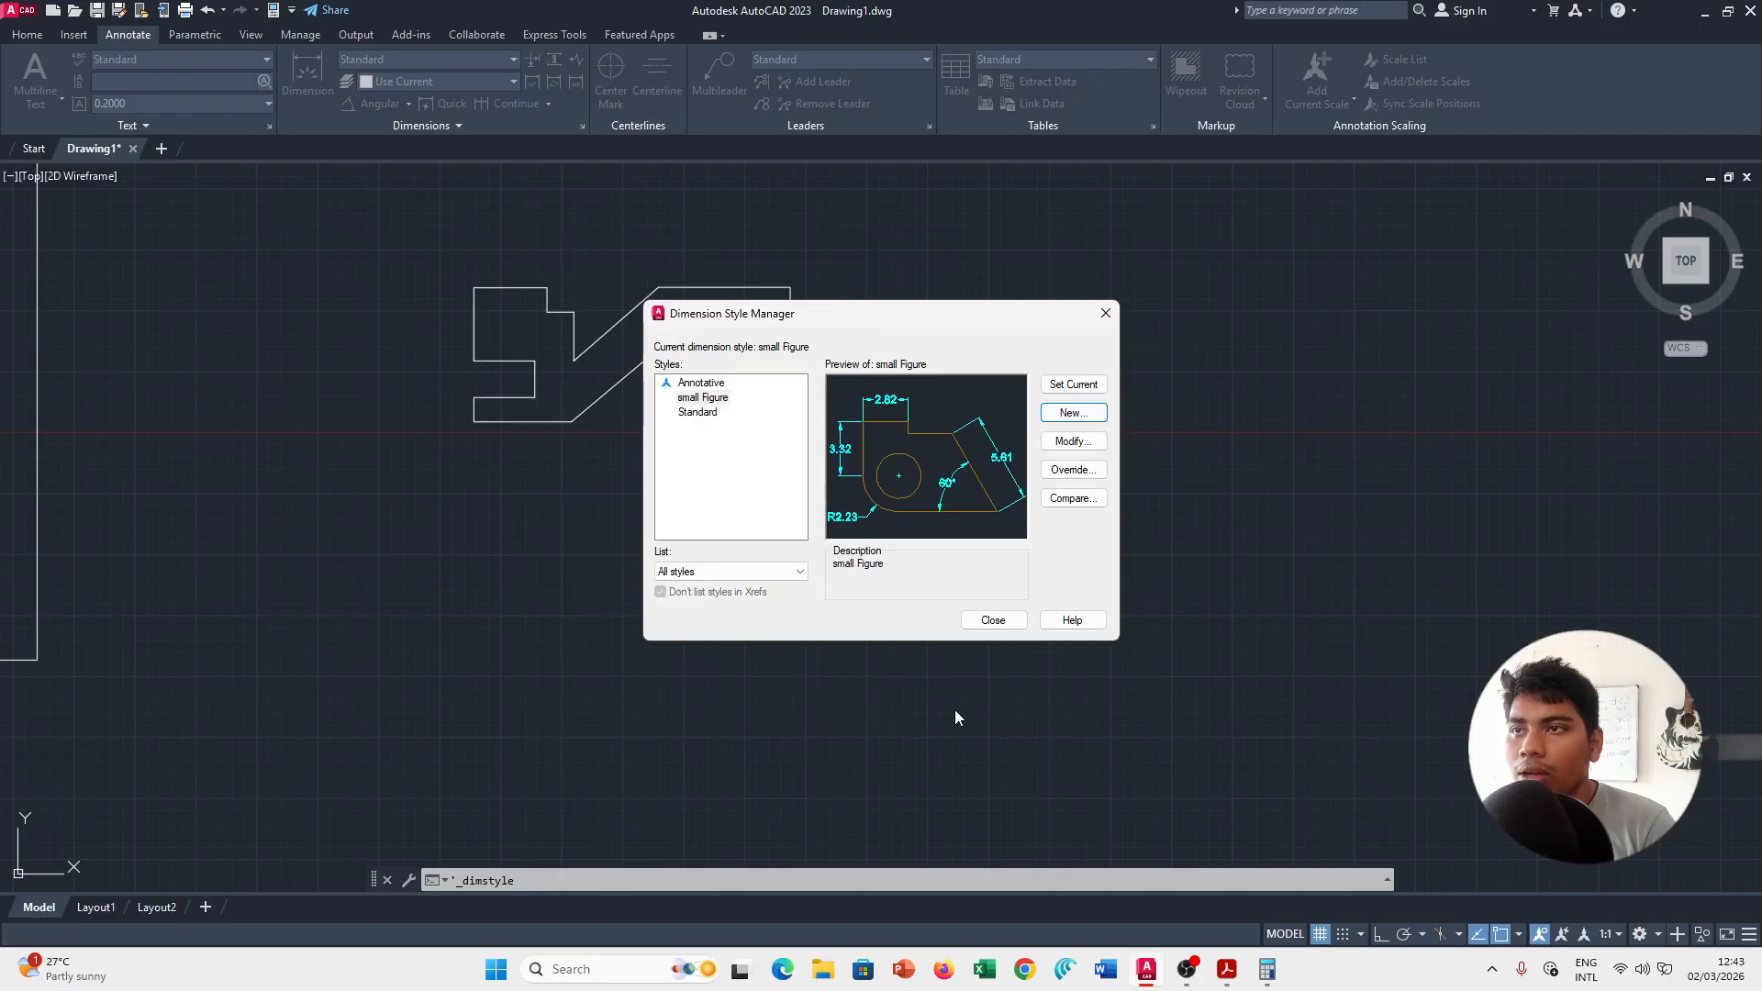
{"action": "left_click", "coordinate": [1081, 393]}
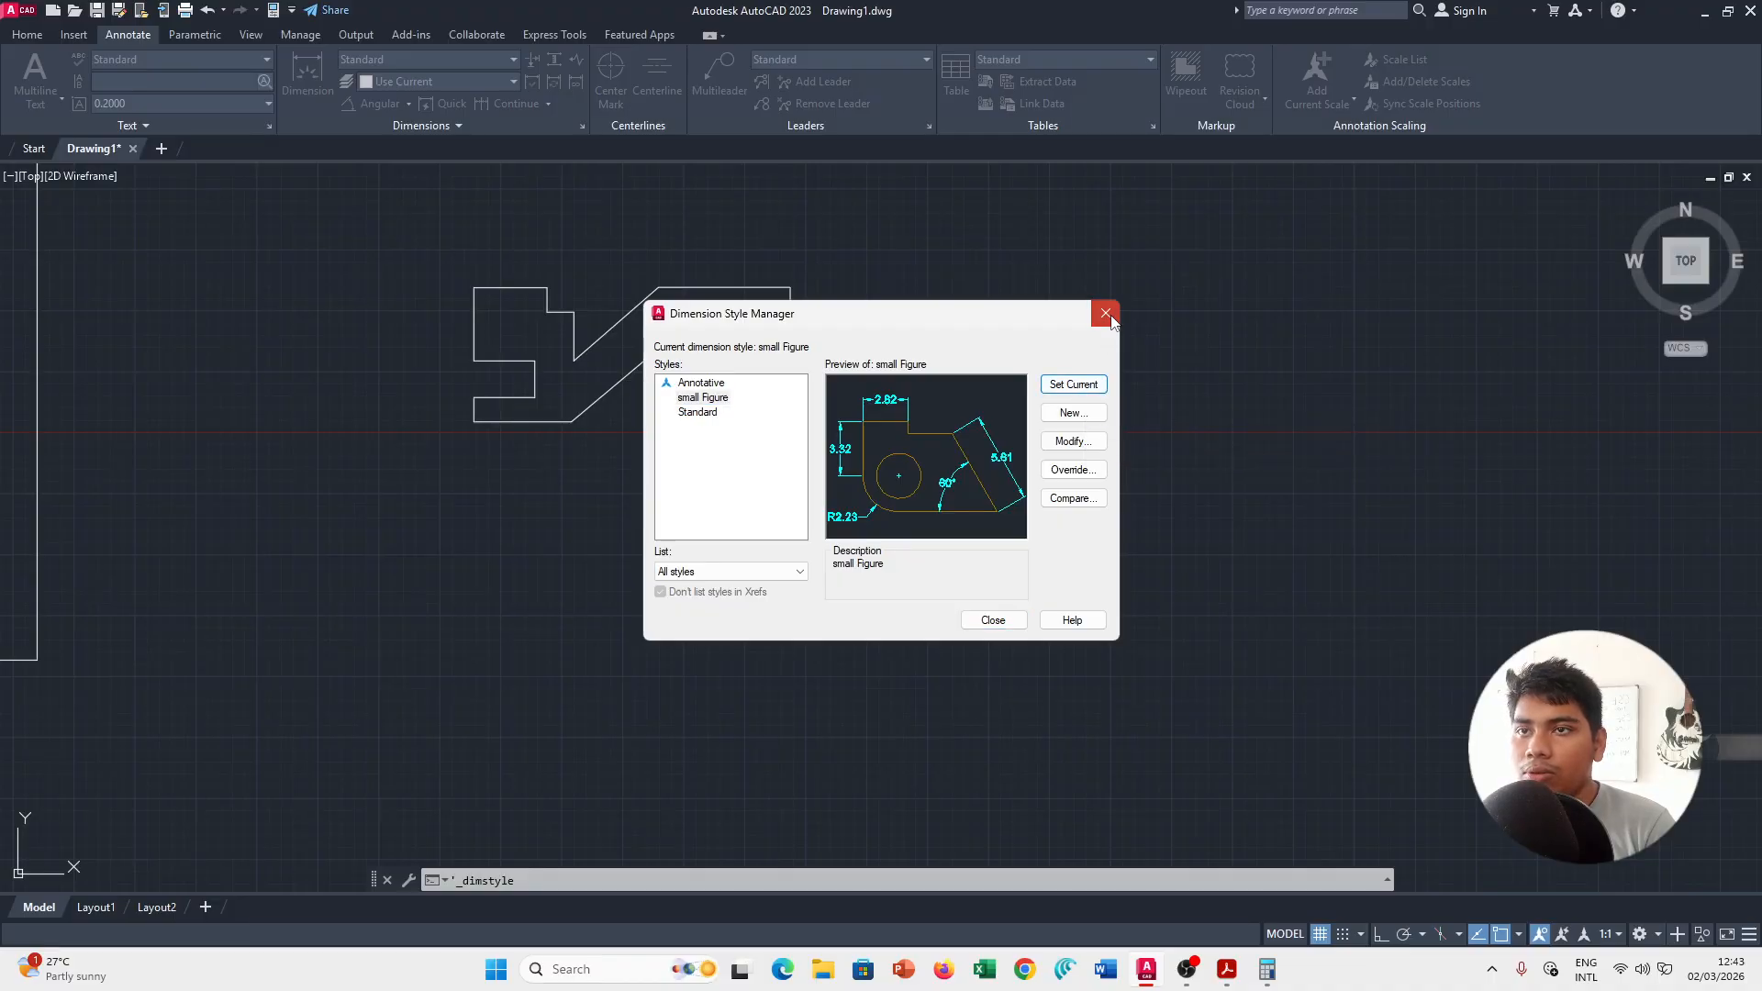
{"action": "left_click", "coordinate": [1106, 314]}
{"action": "scroll", "coordinate": [596, 408], "scroll_direction": "down", "scroll_amount": 5}
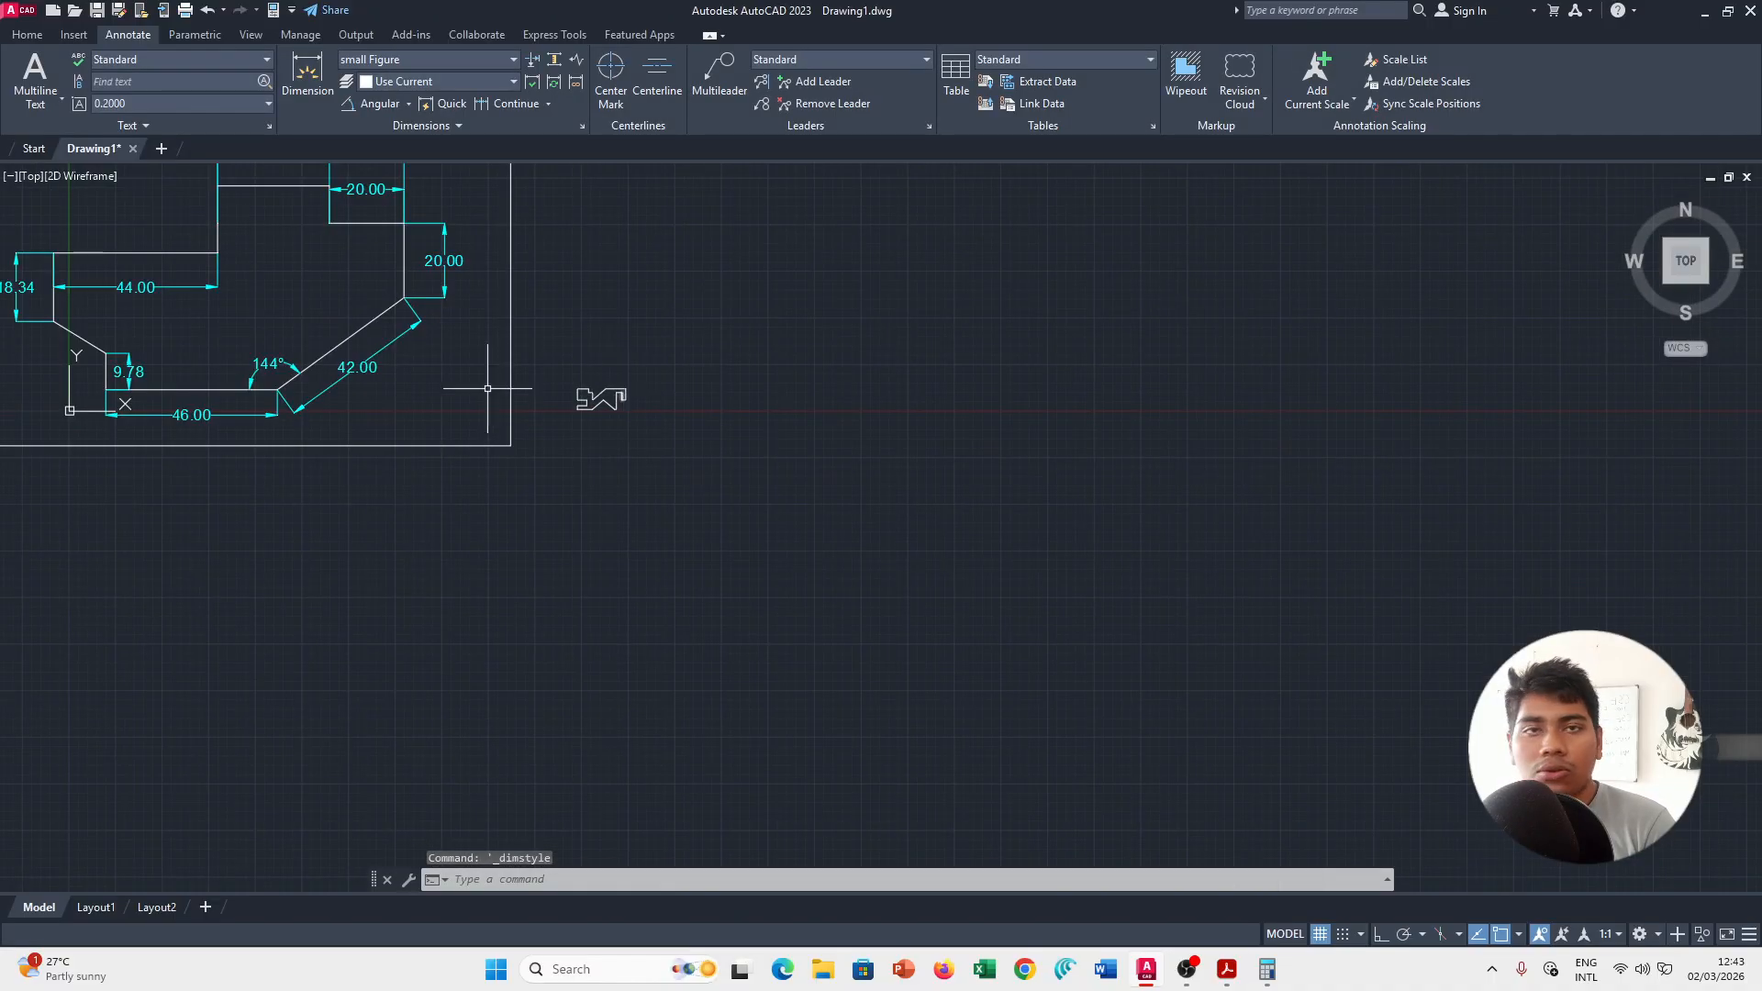
{"action": "scroll", "coordinate": [618, 430], "scroll_direction": "up", "scroll_amount": 5}
{"action": "middle_click_drag", "start_coordinate": [588, 304], "coordinate": [640, 486]}
{"action": "scroll", "coordinate": [602, 415], "scroll_direction": "up", "scroll_amount": 1}
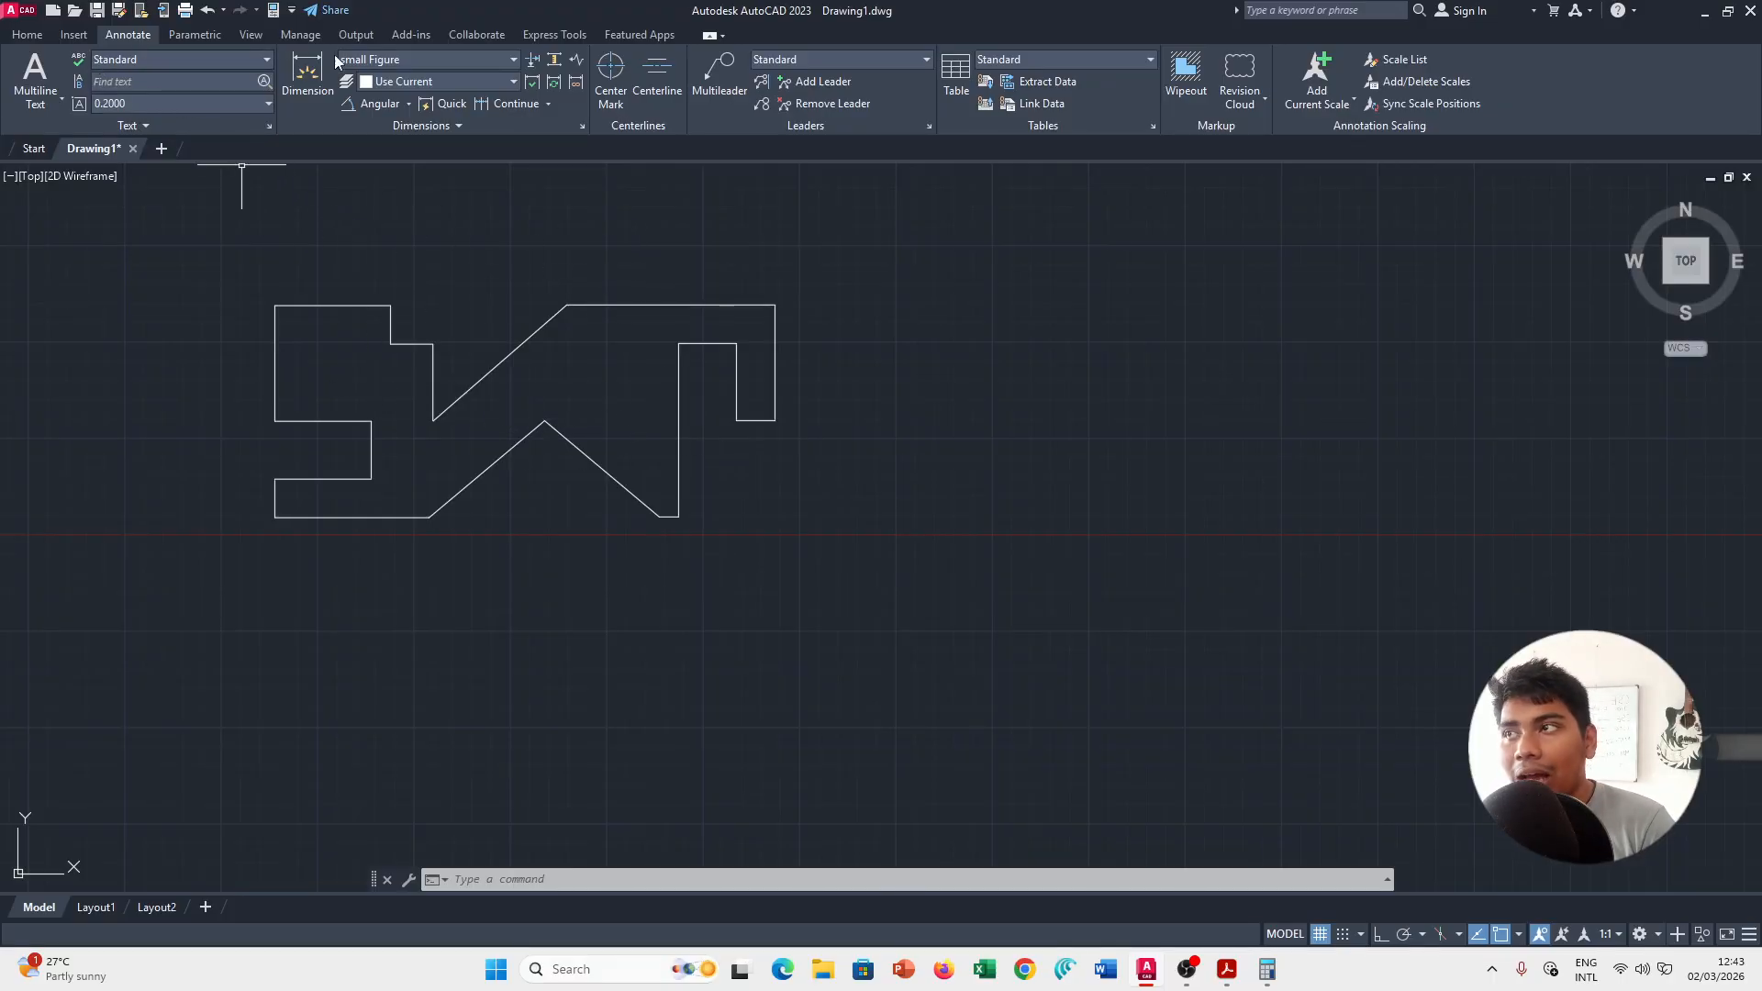
{"action": "left_click", "coordinate": [317, 76]}
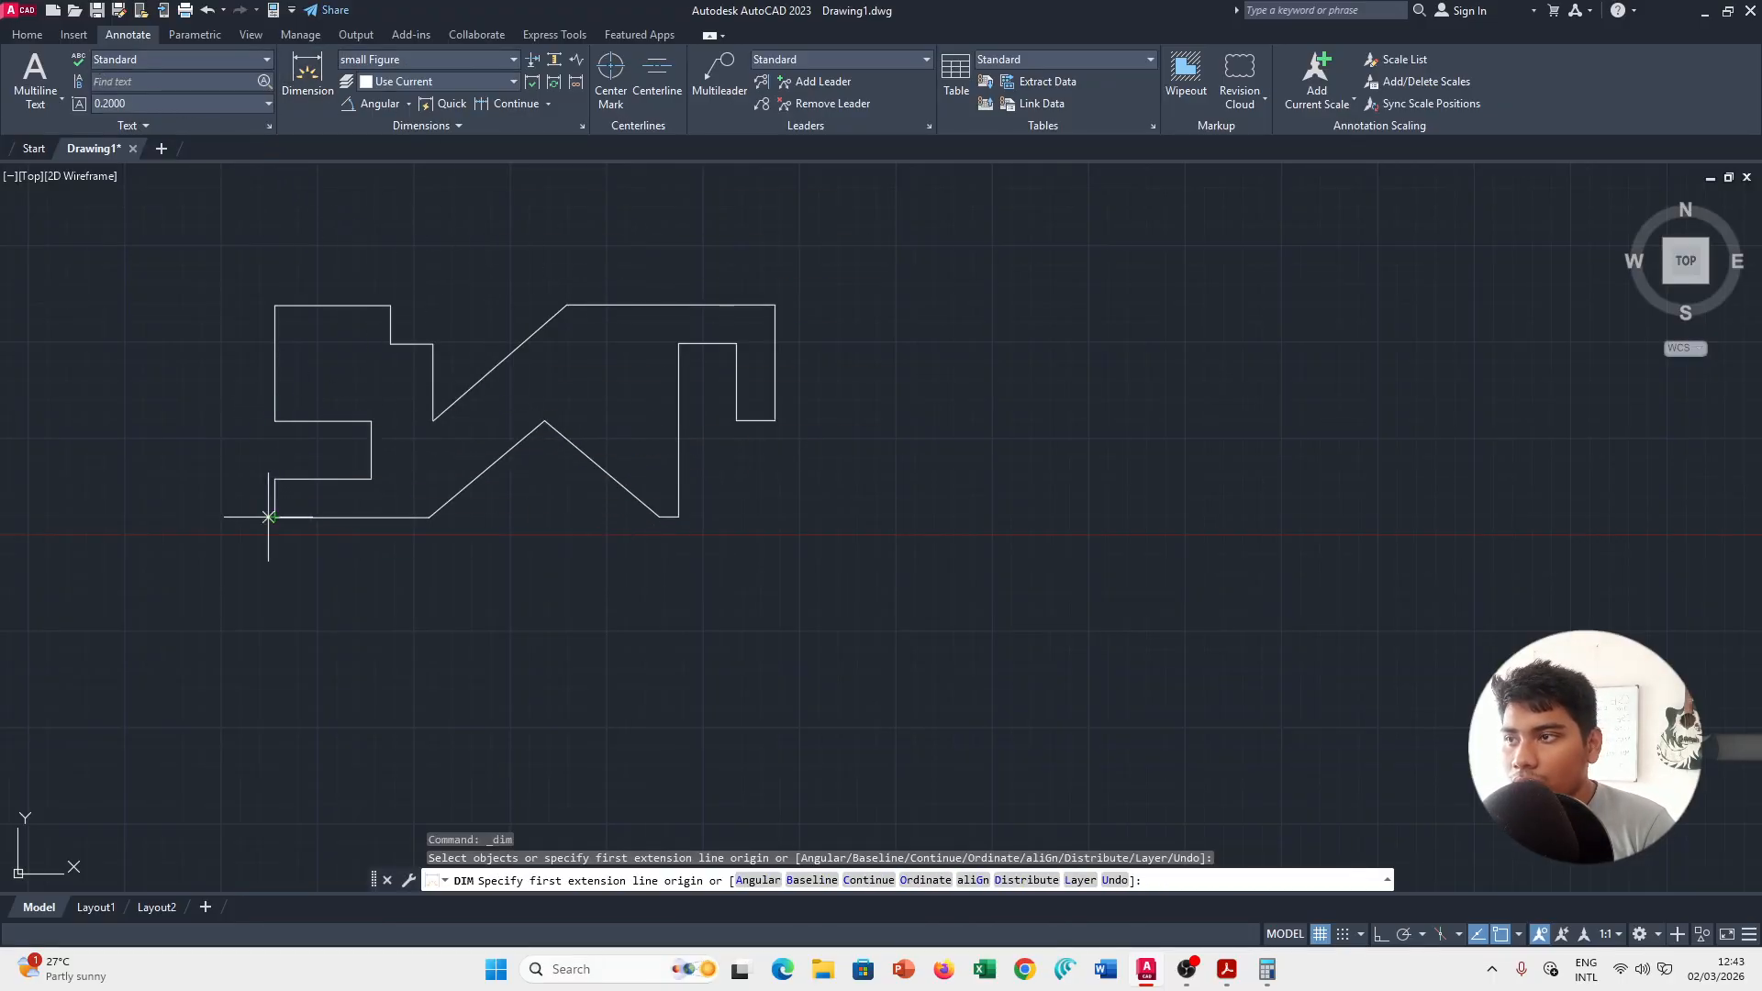
{"action": "left_click", "coordinate": [274, 517]}
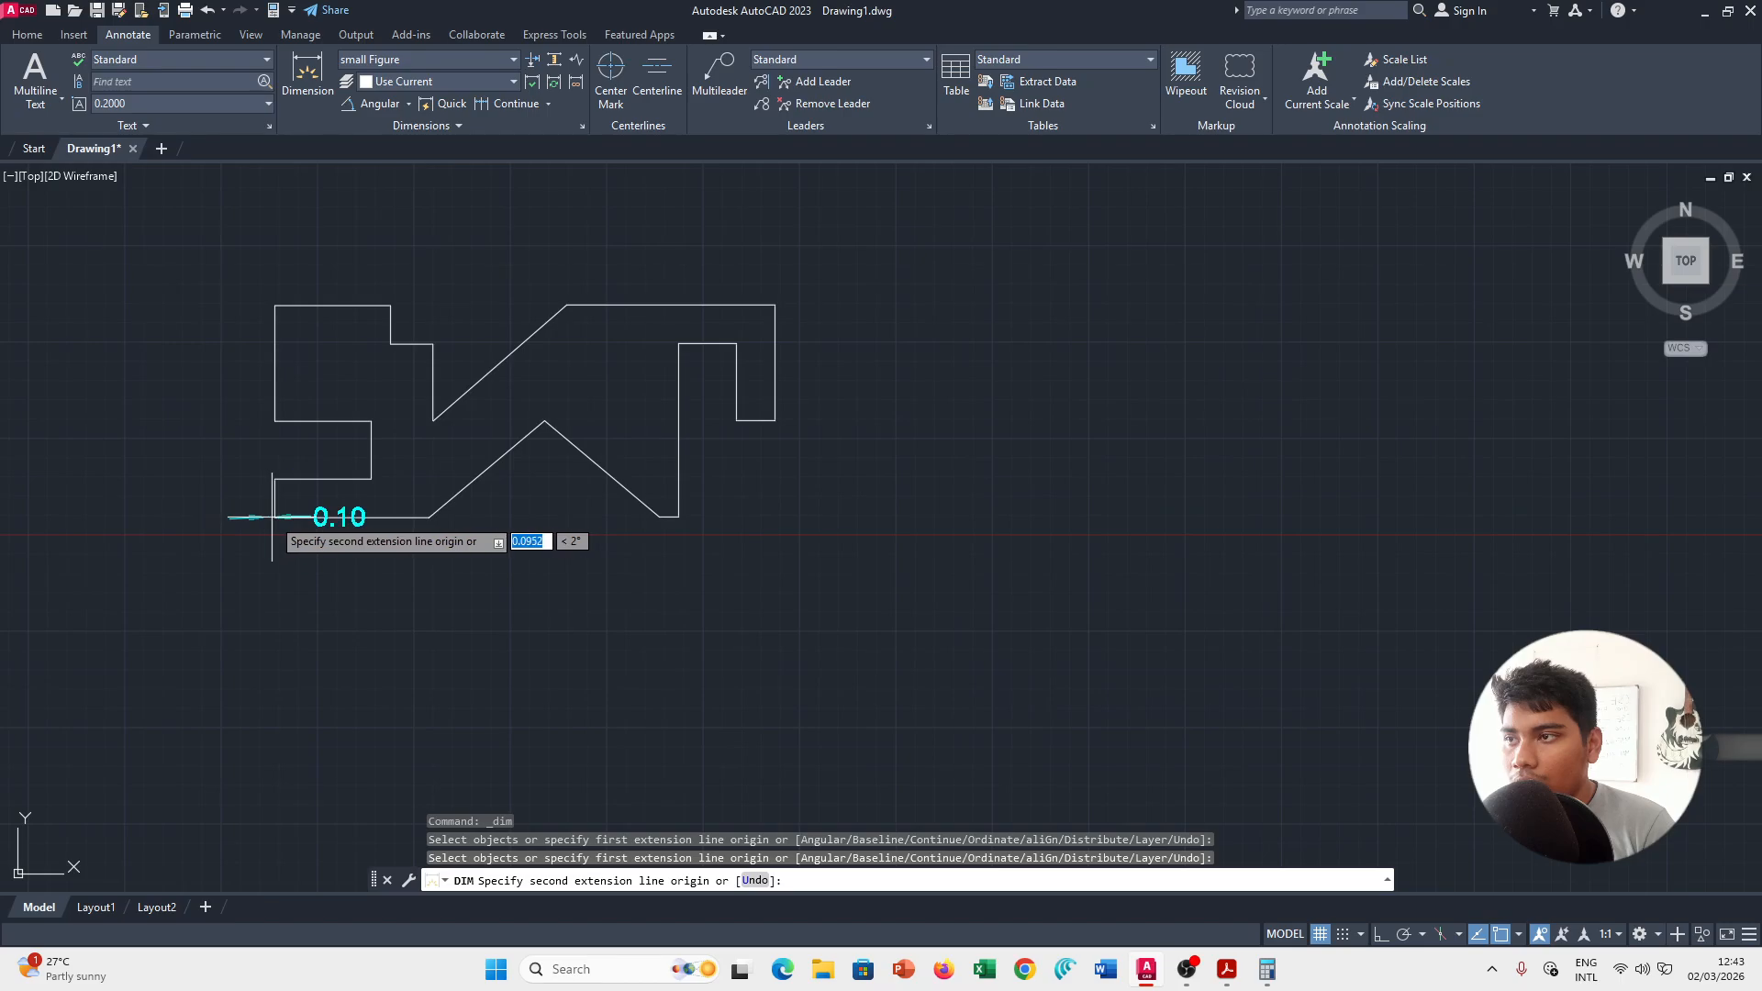
{"action": "left_click", "coordinate": [429, 517]}
{"action": "key", "text": "Escape"}
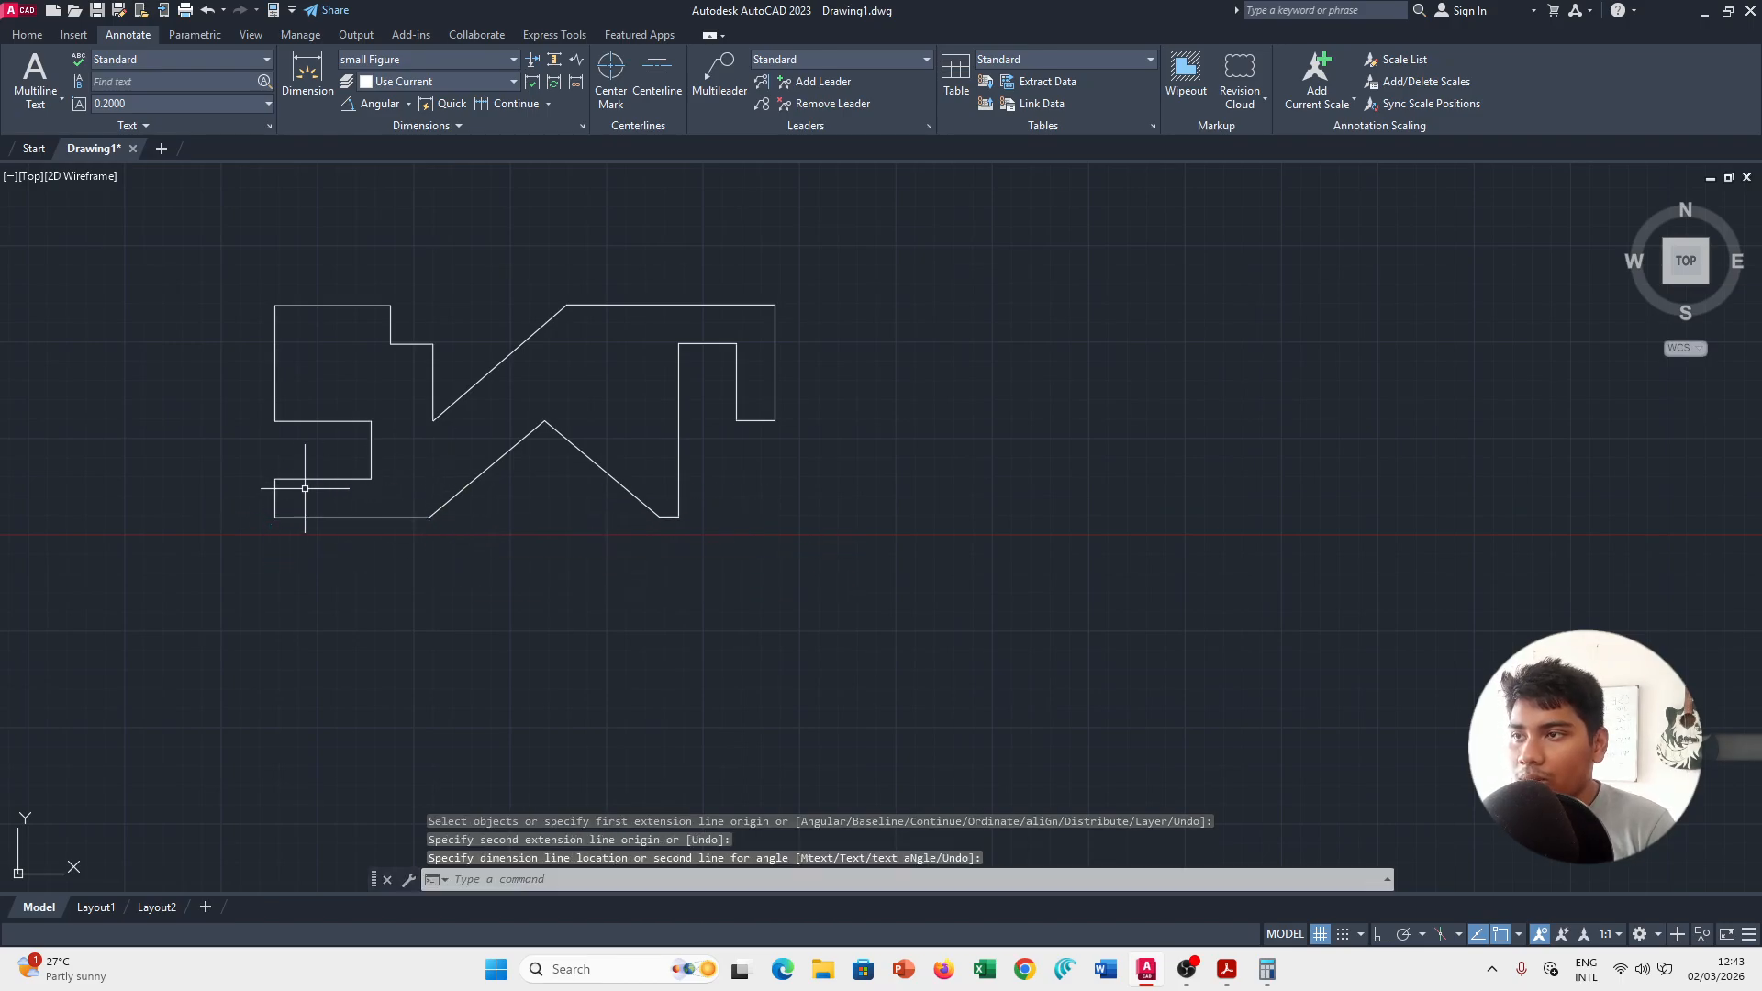
Dimension the length of the profile's left bottom edge in the new style, placing the dimension line just below it.
{"action": "left_click", "coordinate": [308, 76]}
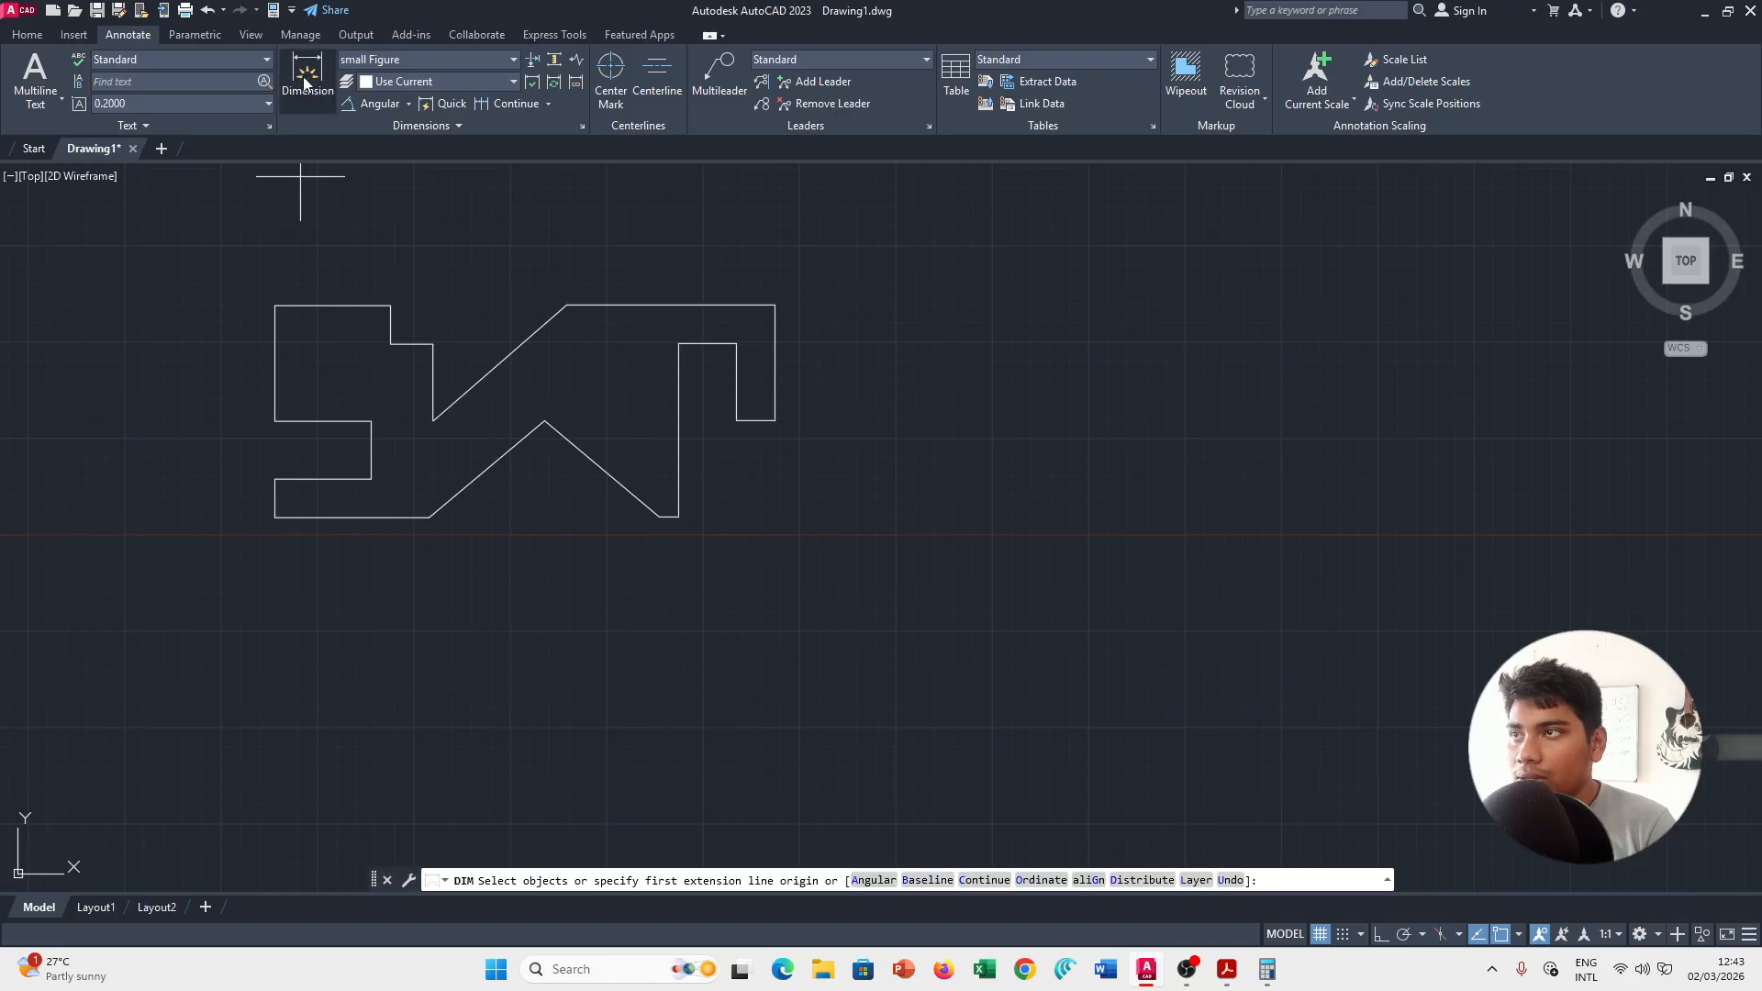
{"action": "left_click", "coordinate": [275, 516]}
{"action": "left_click", "coordinate": [430, 516]}
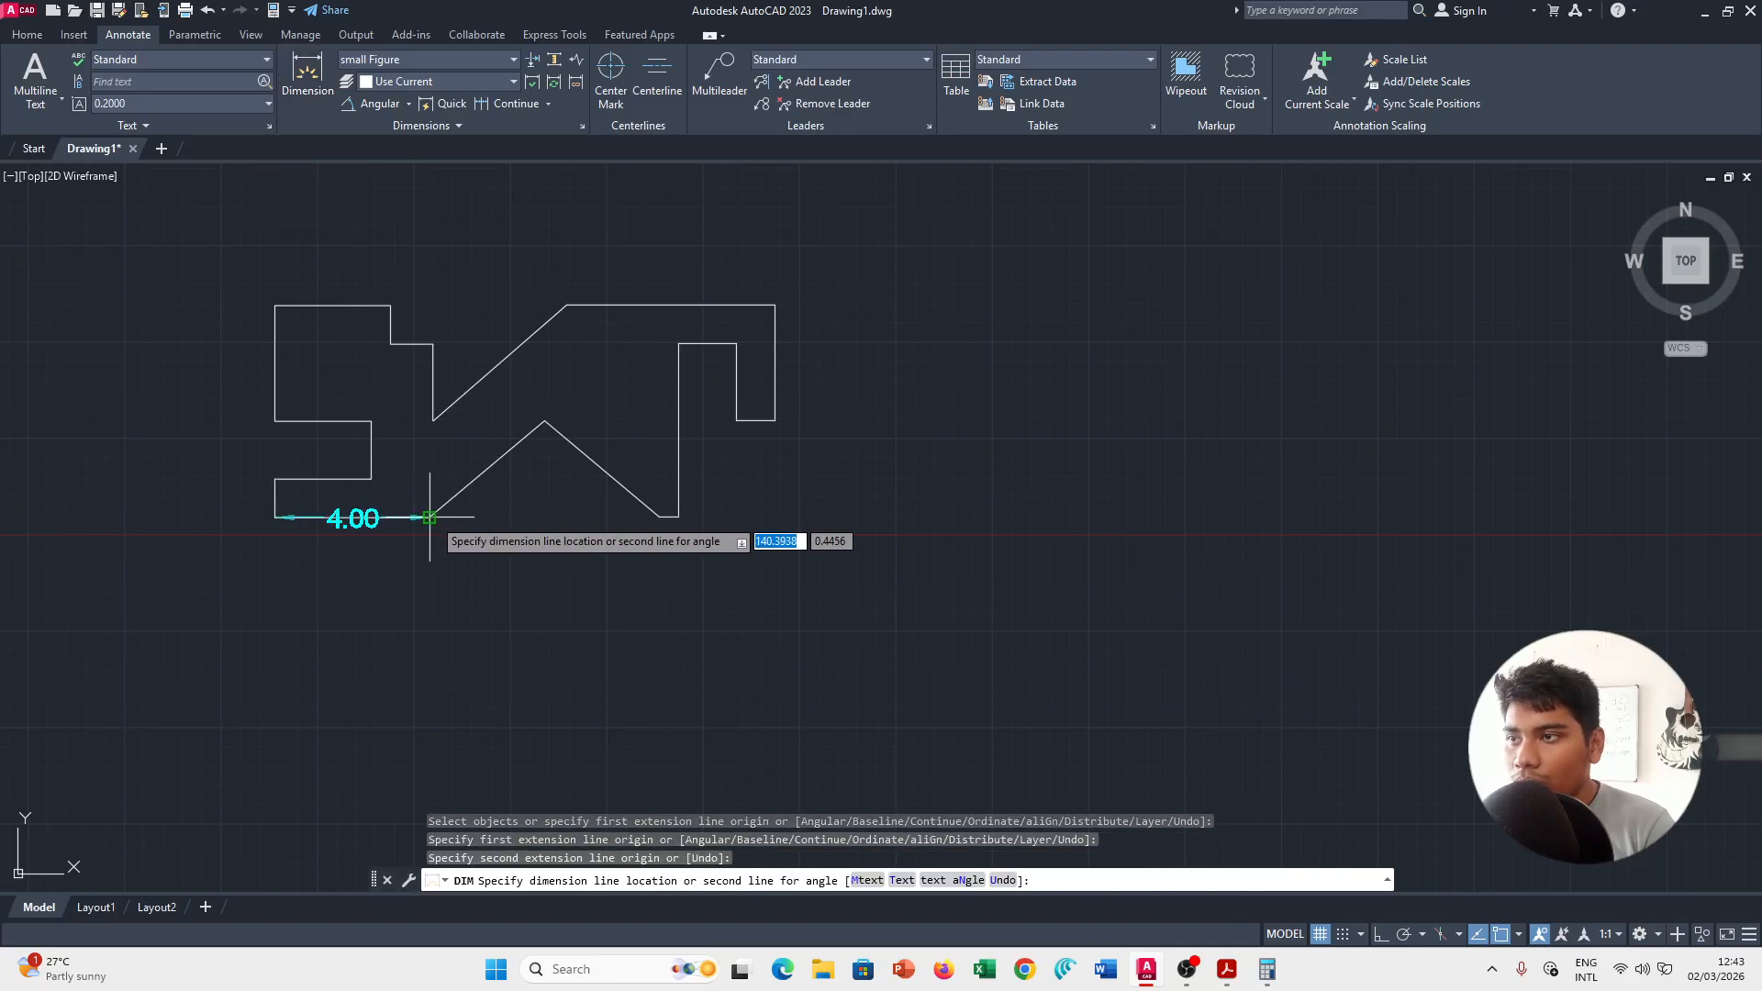
{"action": "left_click", "coordinate": [422, 550]}
Dimension the height of the profile's outer right edge, placing the dimension line to its right.
{"action": "scroll", "coordinate": [574, 514], "scroll_direction": "up", "scroll_amount": 3}
{"action": "scroll", "coordinate": [858, 543], "scroll_direction": "down", "scroll_amount": 2}
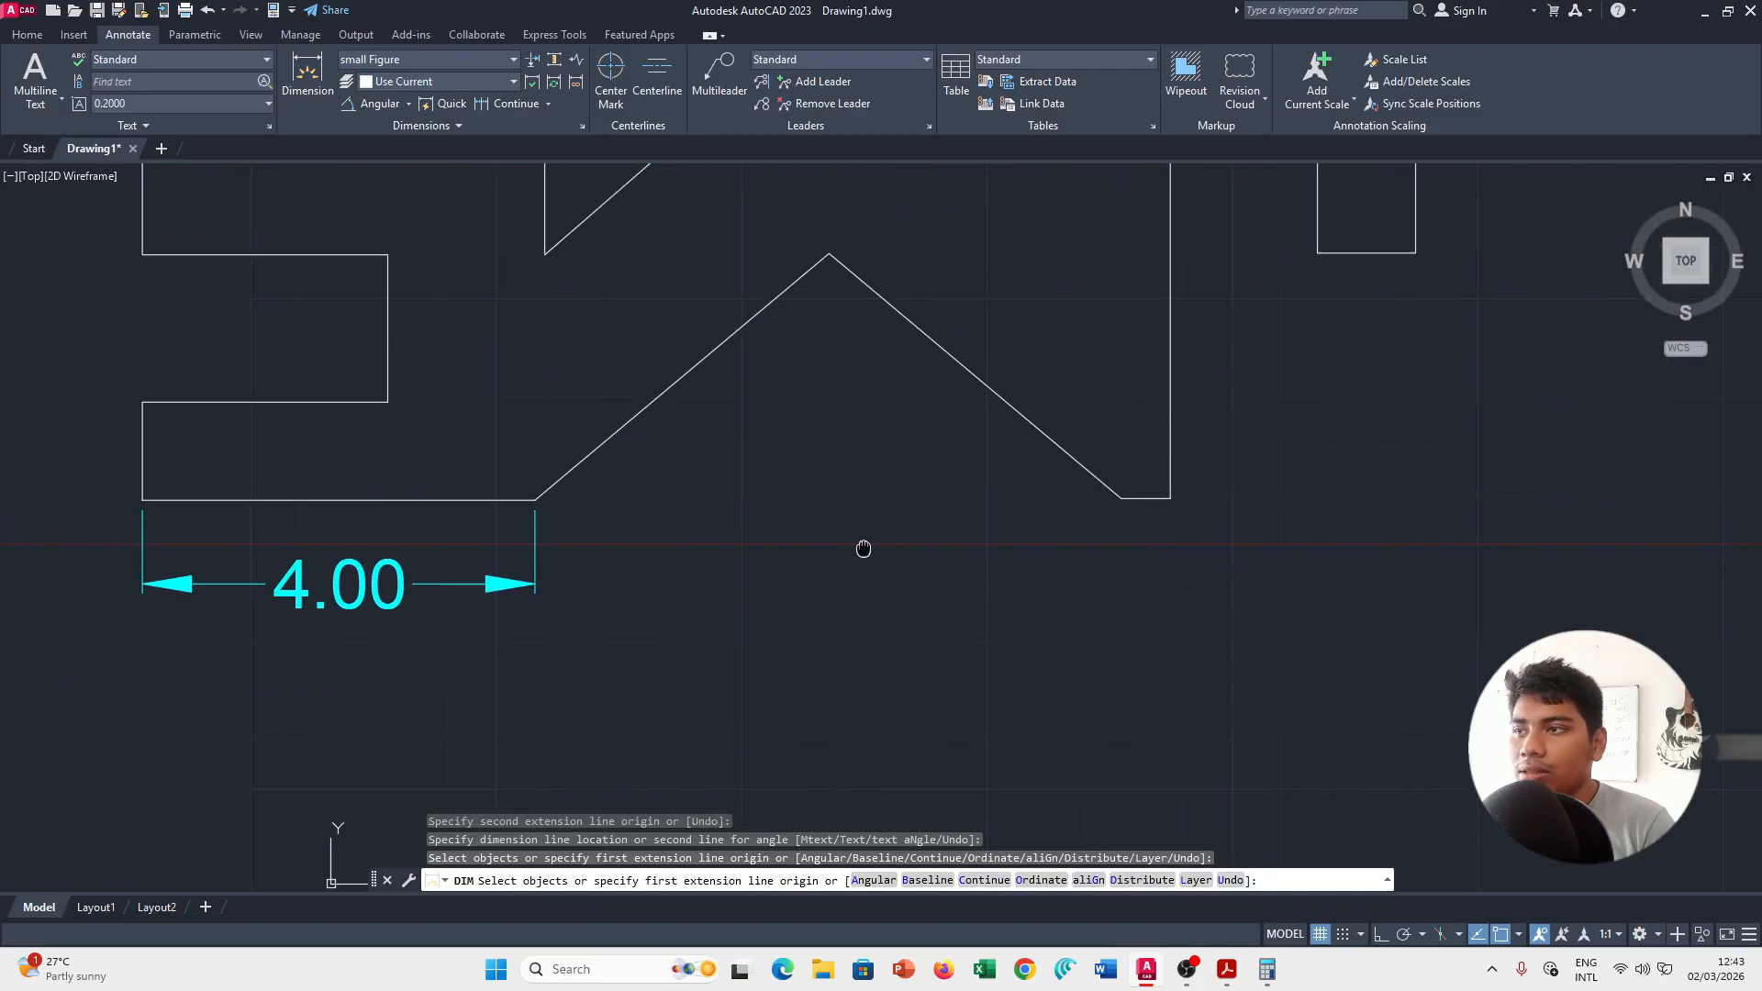
{"action": "middle_click_drag", "start_coordinate": [897, 531], "coordinate": [884, 590]}
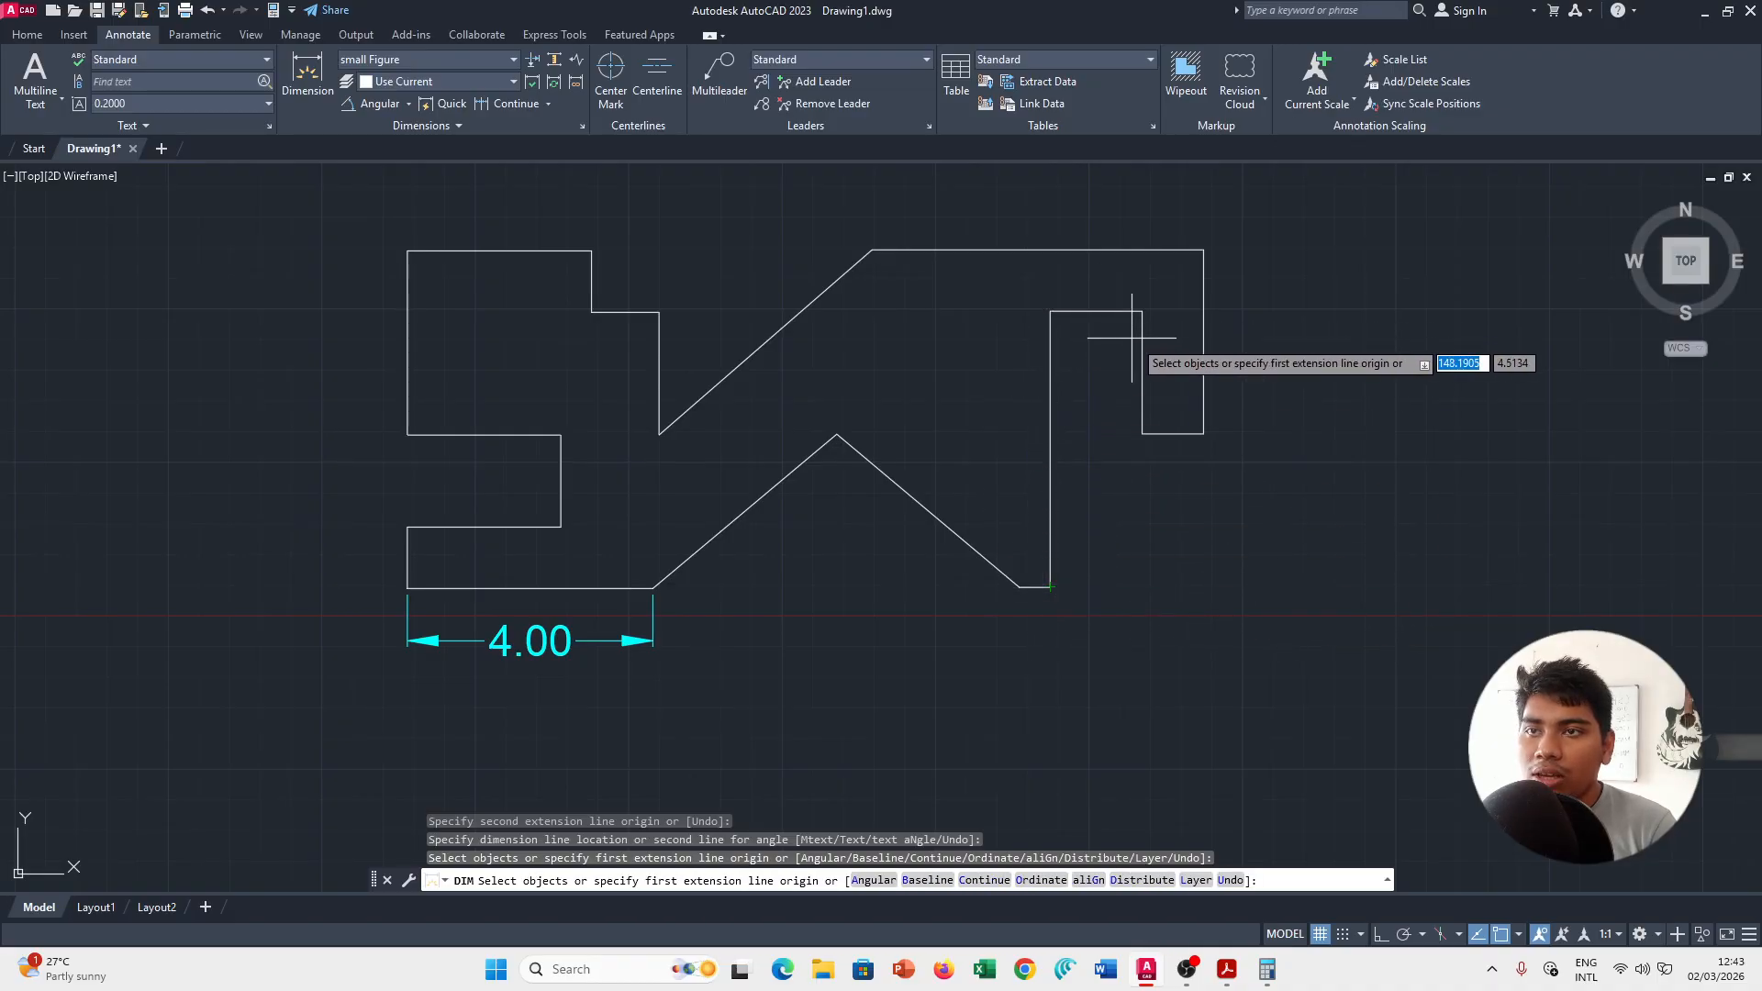
{"action": "left_click", "coordinate": [1203, 250]}
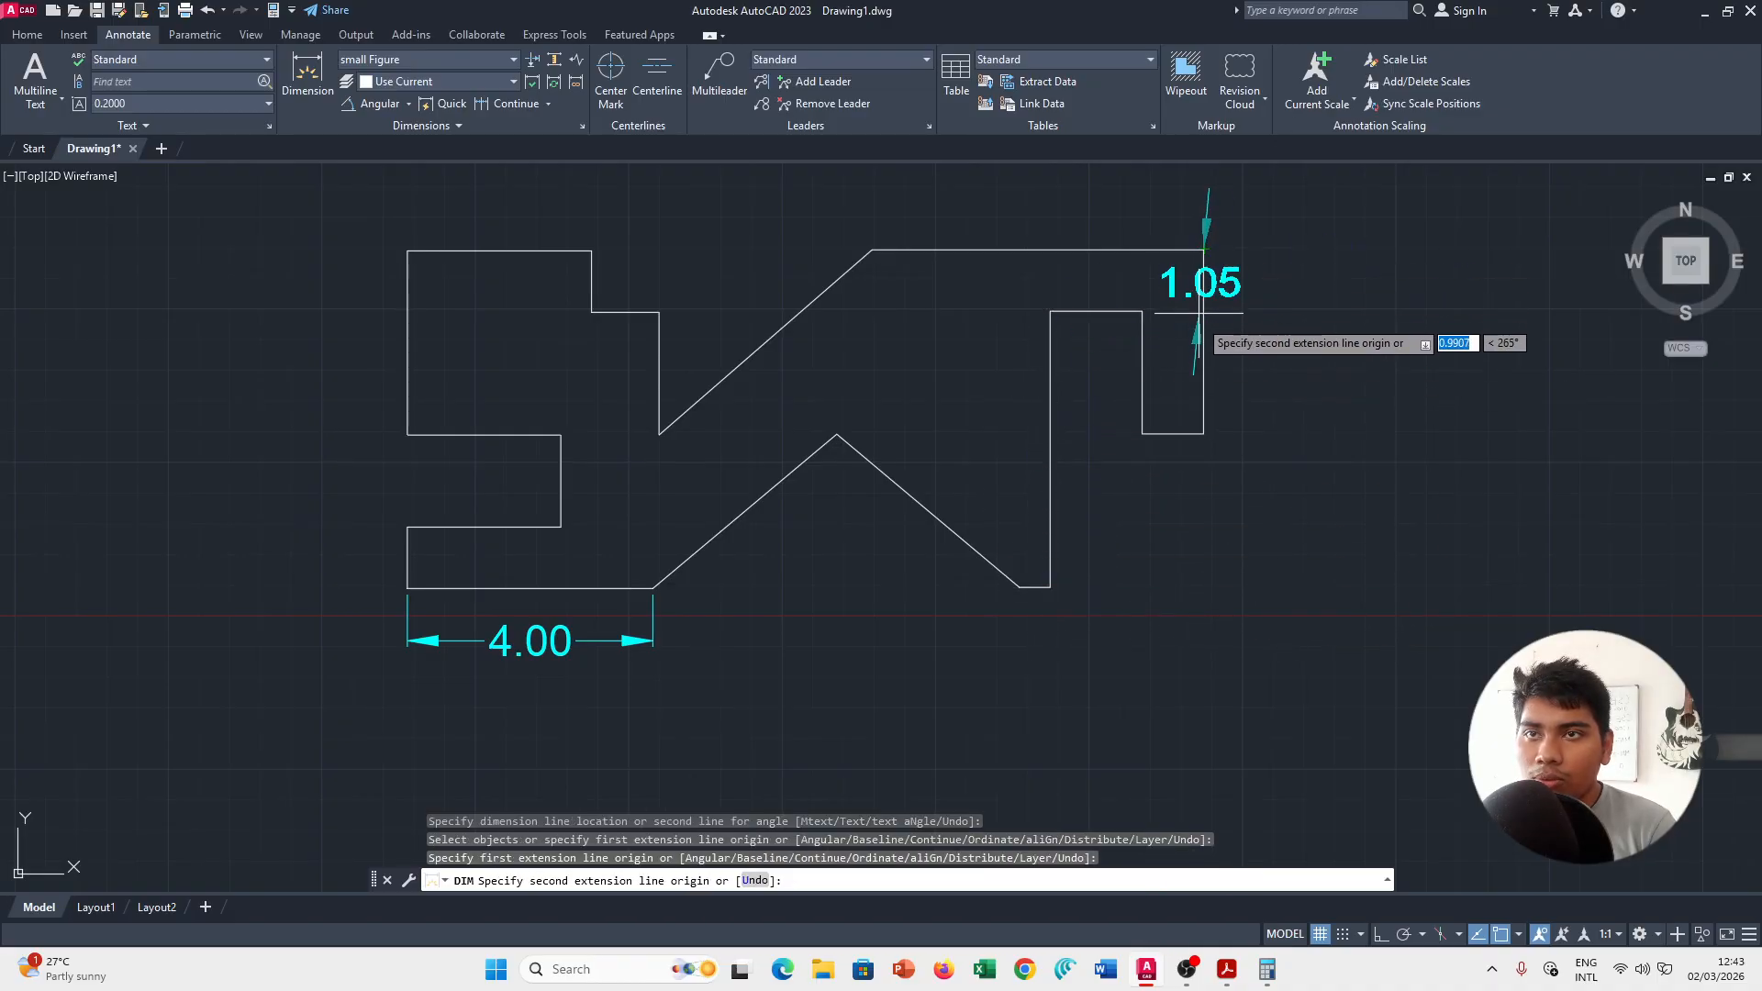
{"action": "left_click", "coordinate": [1203, 434]}
{"action": "left_click", "coordinate": [1271, 433]}
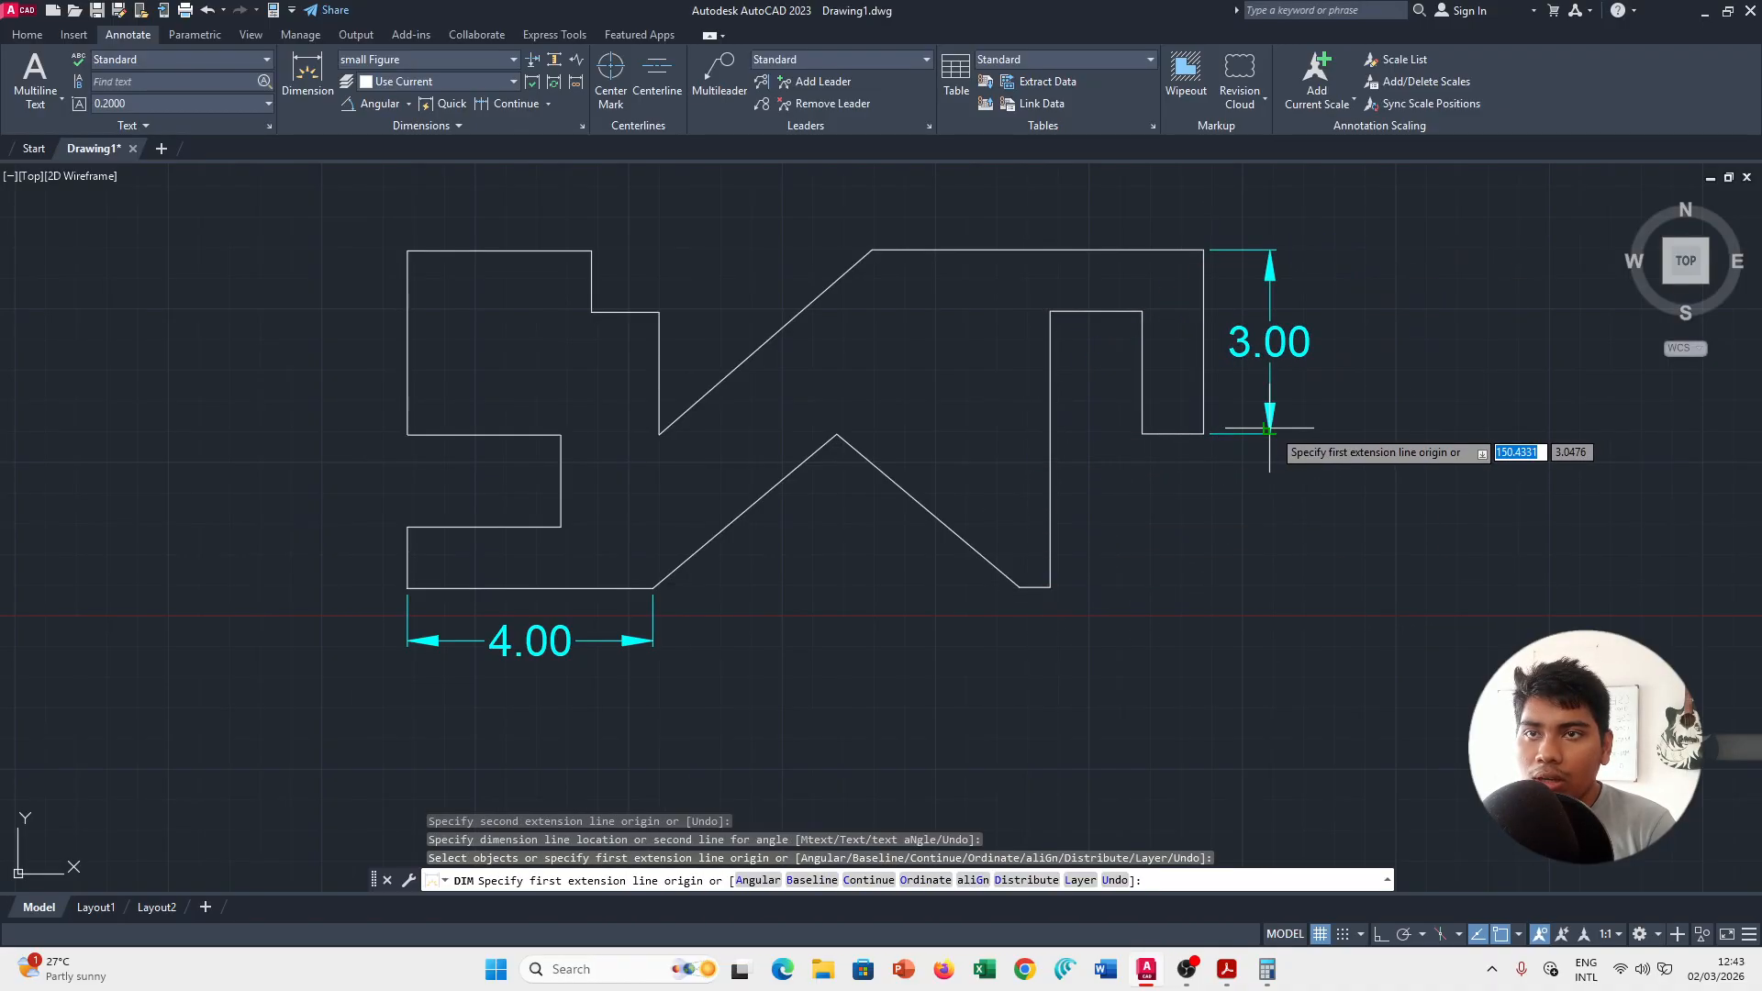
Try to dimension the long inner vertical edge beside the slot, compare it with the PDF drawing, and undo the dimension.
{"action": "left_click", "coordinate": [1050, 588]}
{"action": "left_click", "coordinate": [1050, 312]}
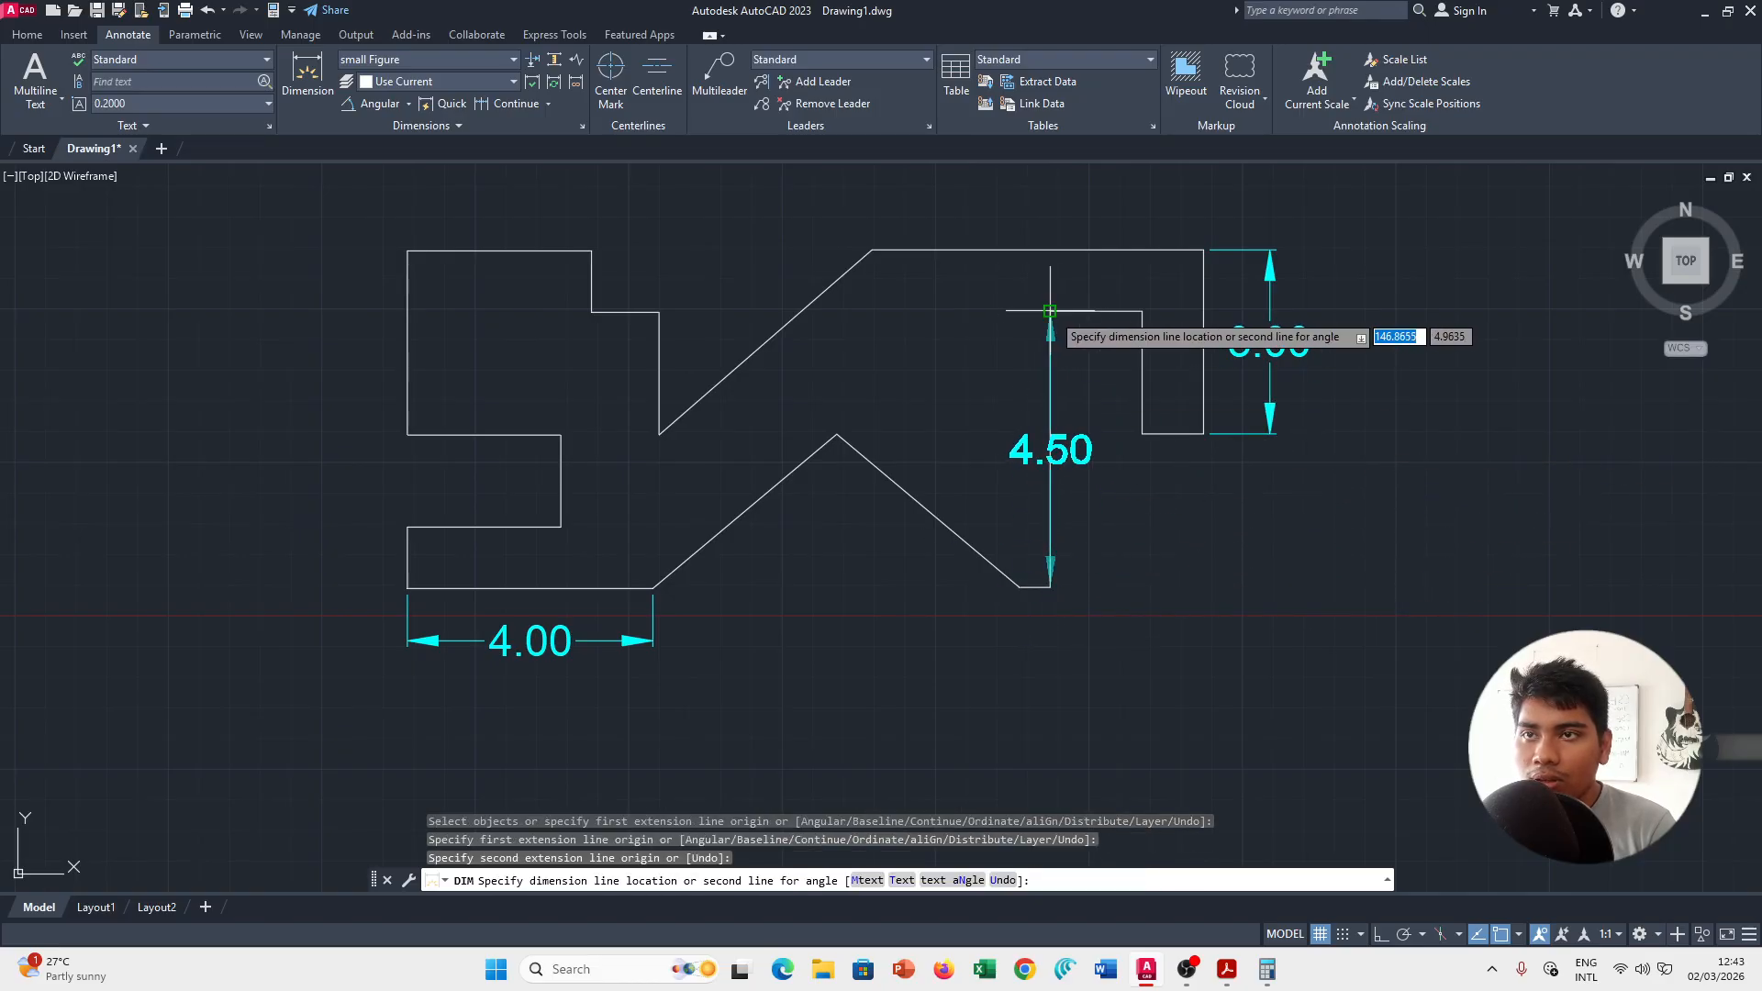
{"action": "left_click", "coordinate": [1270, 303]}
{"action": "key", "text": "alt+Tab"}
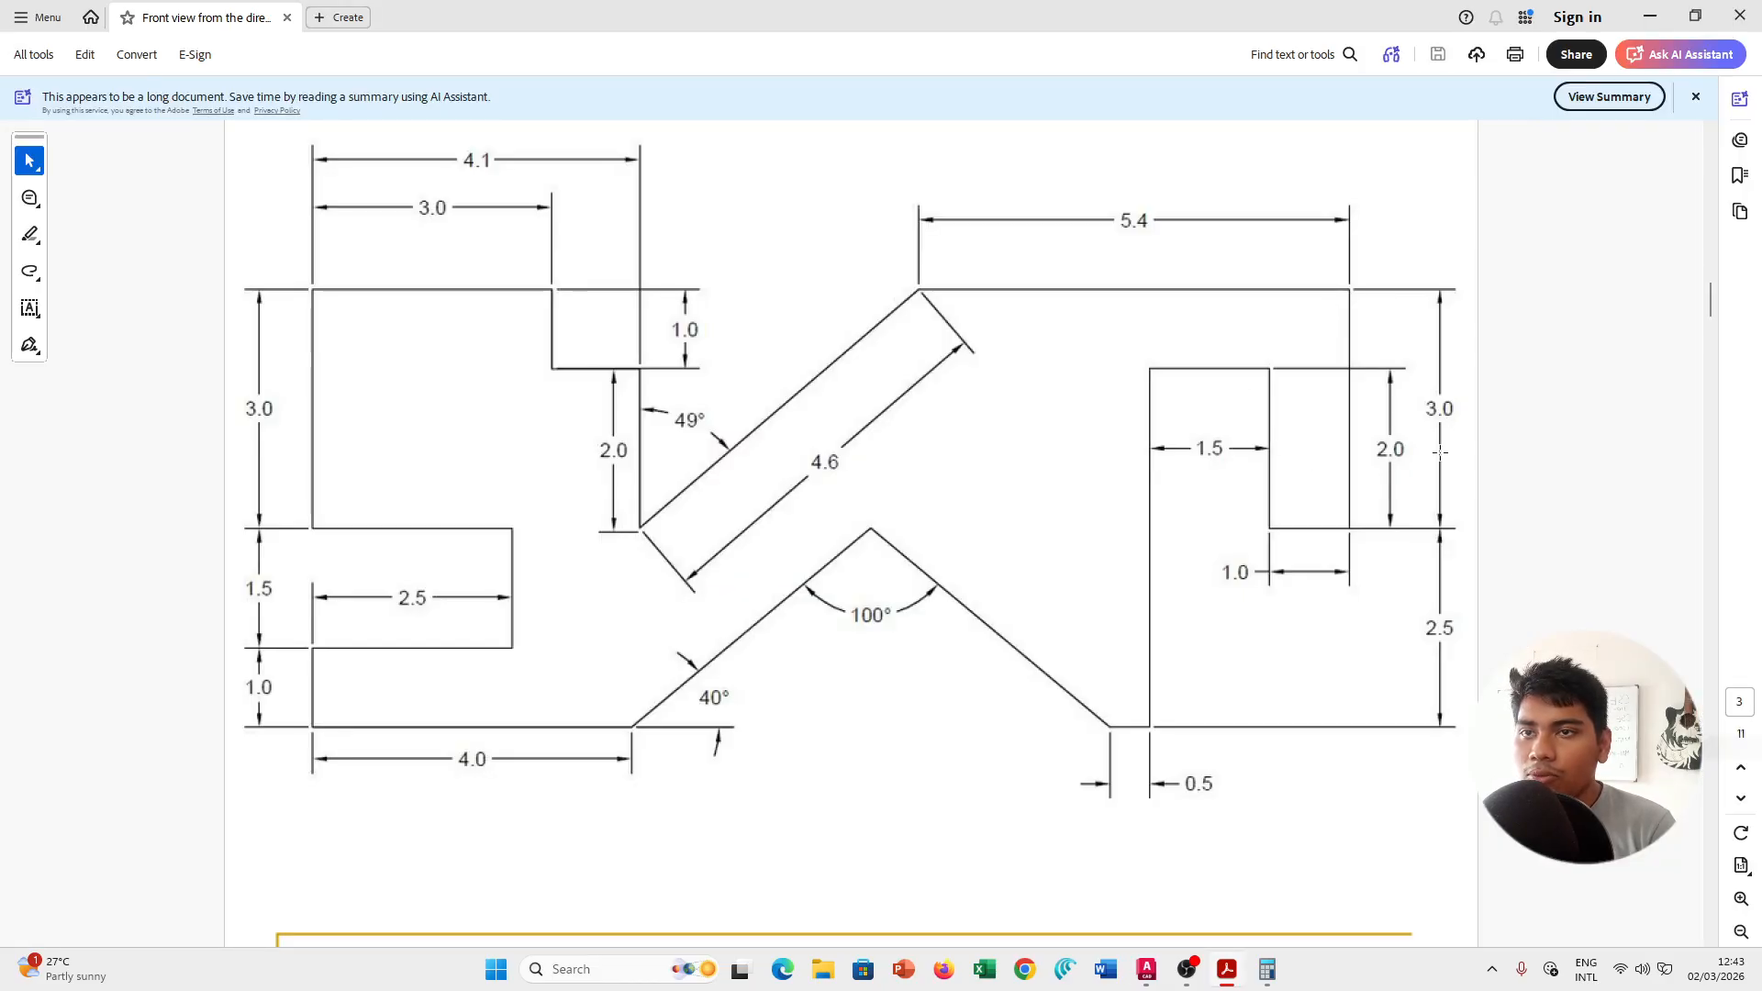
{"action": "key", "text": "alt+Tab"}
{"action": "key", "text": "ctrl+z"}
{"action": "left_click", "coordinate": [1050, 585]}
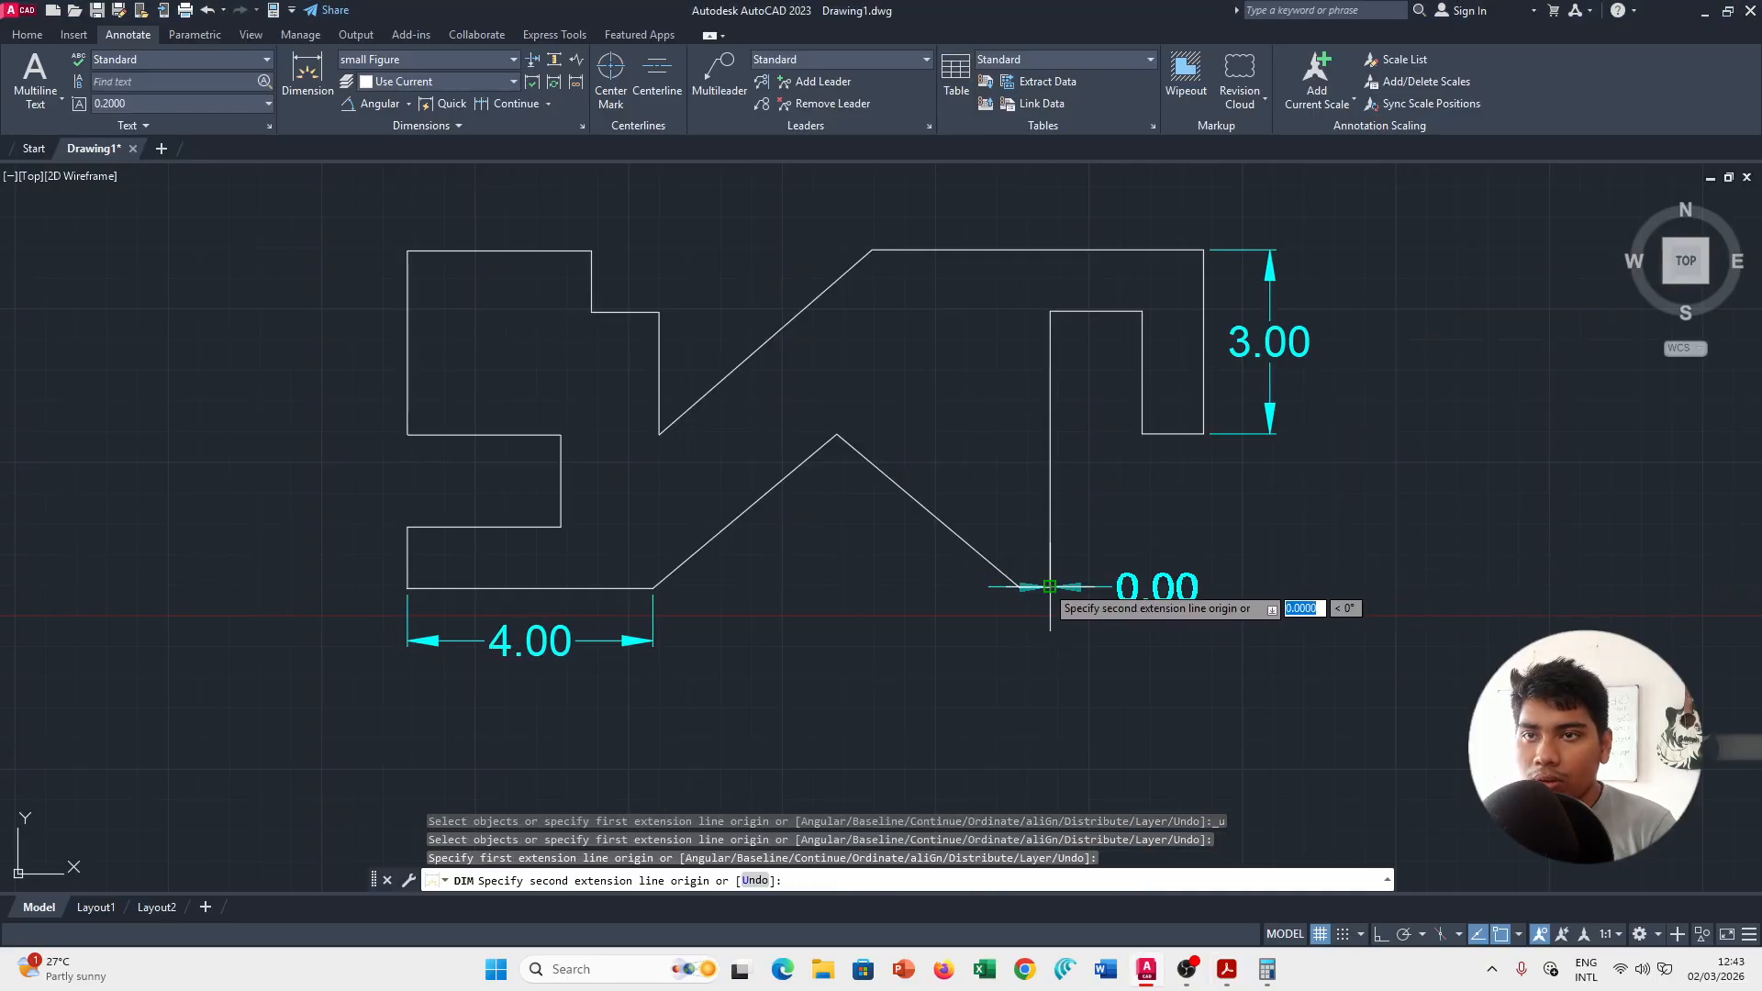
{"action": "left_click", "coordinate": [1051, 440]}
{"action": "key", "text": "Escape"}
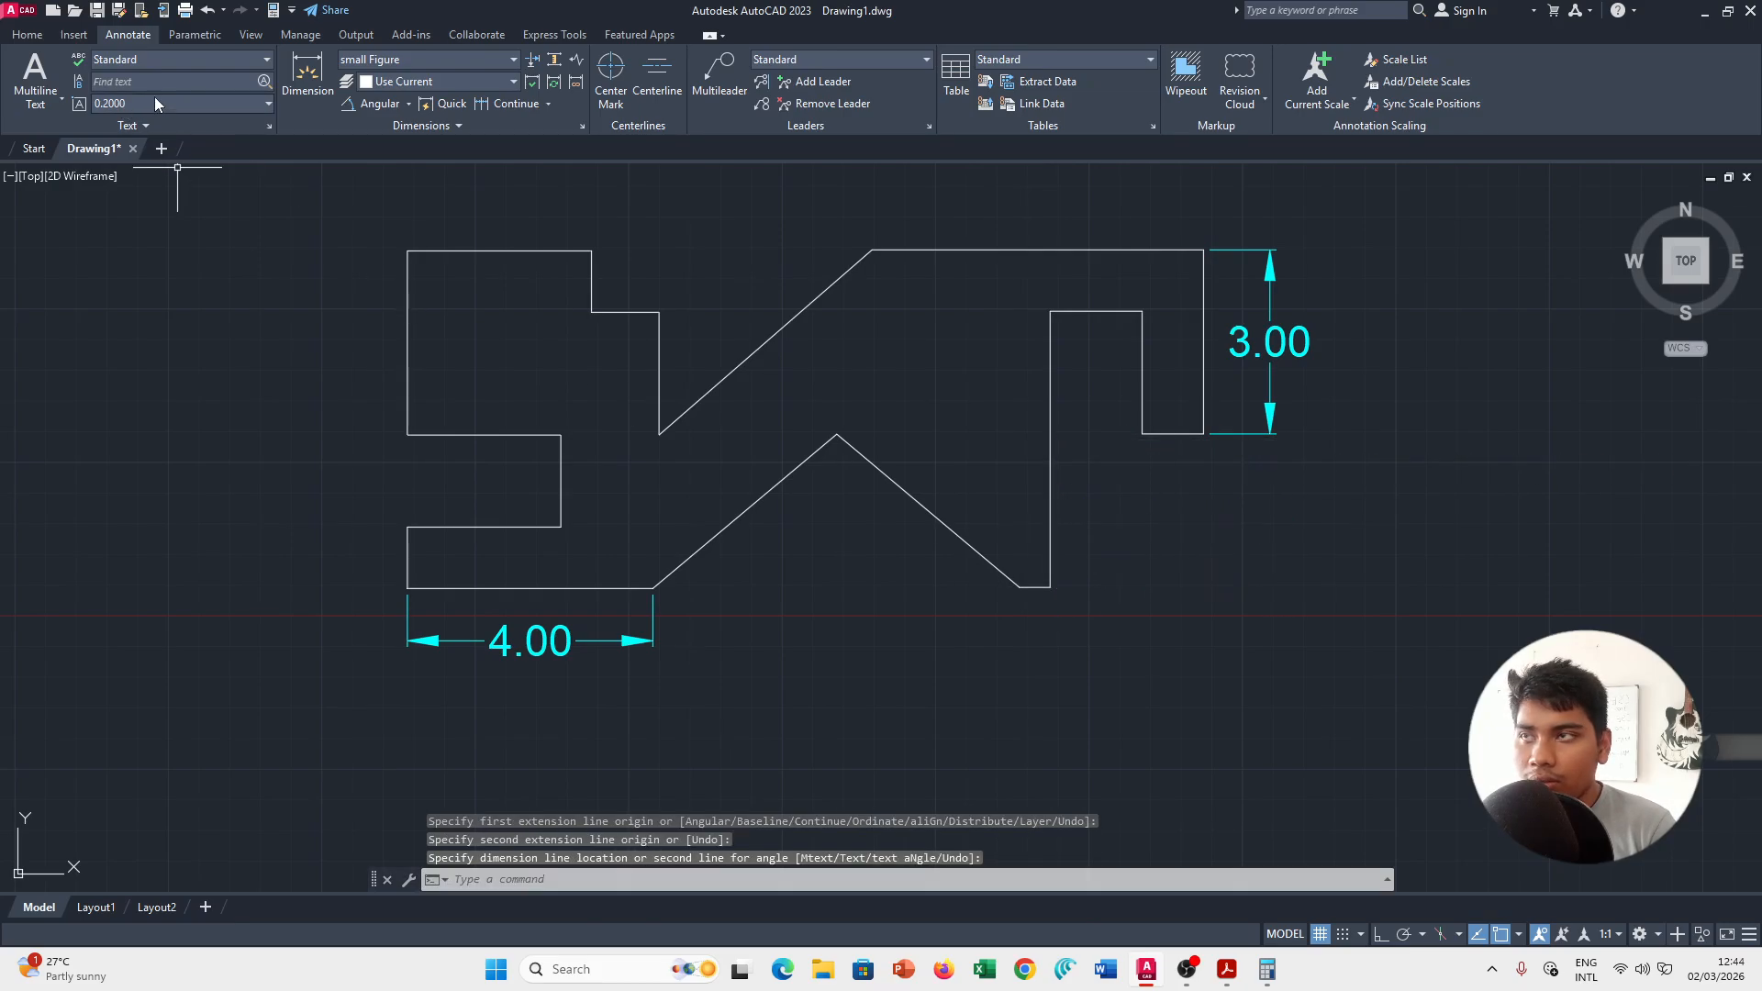
Try to dimension the height from the right leg's bottom to the profile's base, beyond the outer right edge, and compare it with the PDF.
{"action": "left_click", "coordinate": [312, 78]}
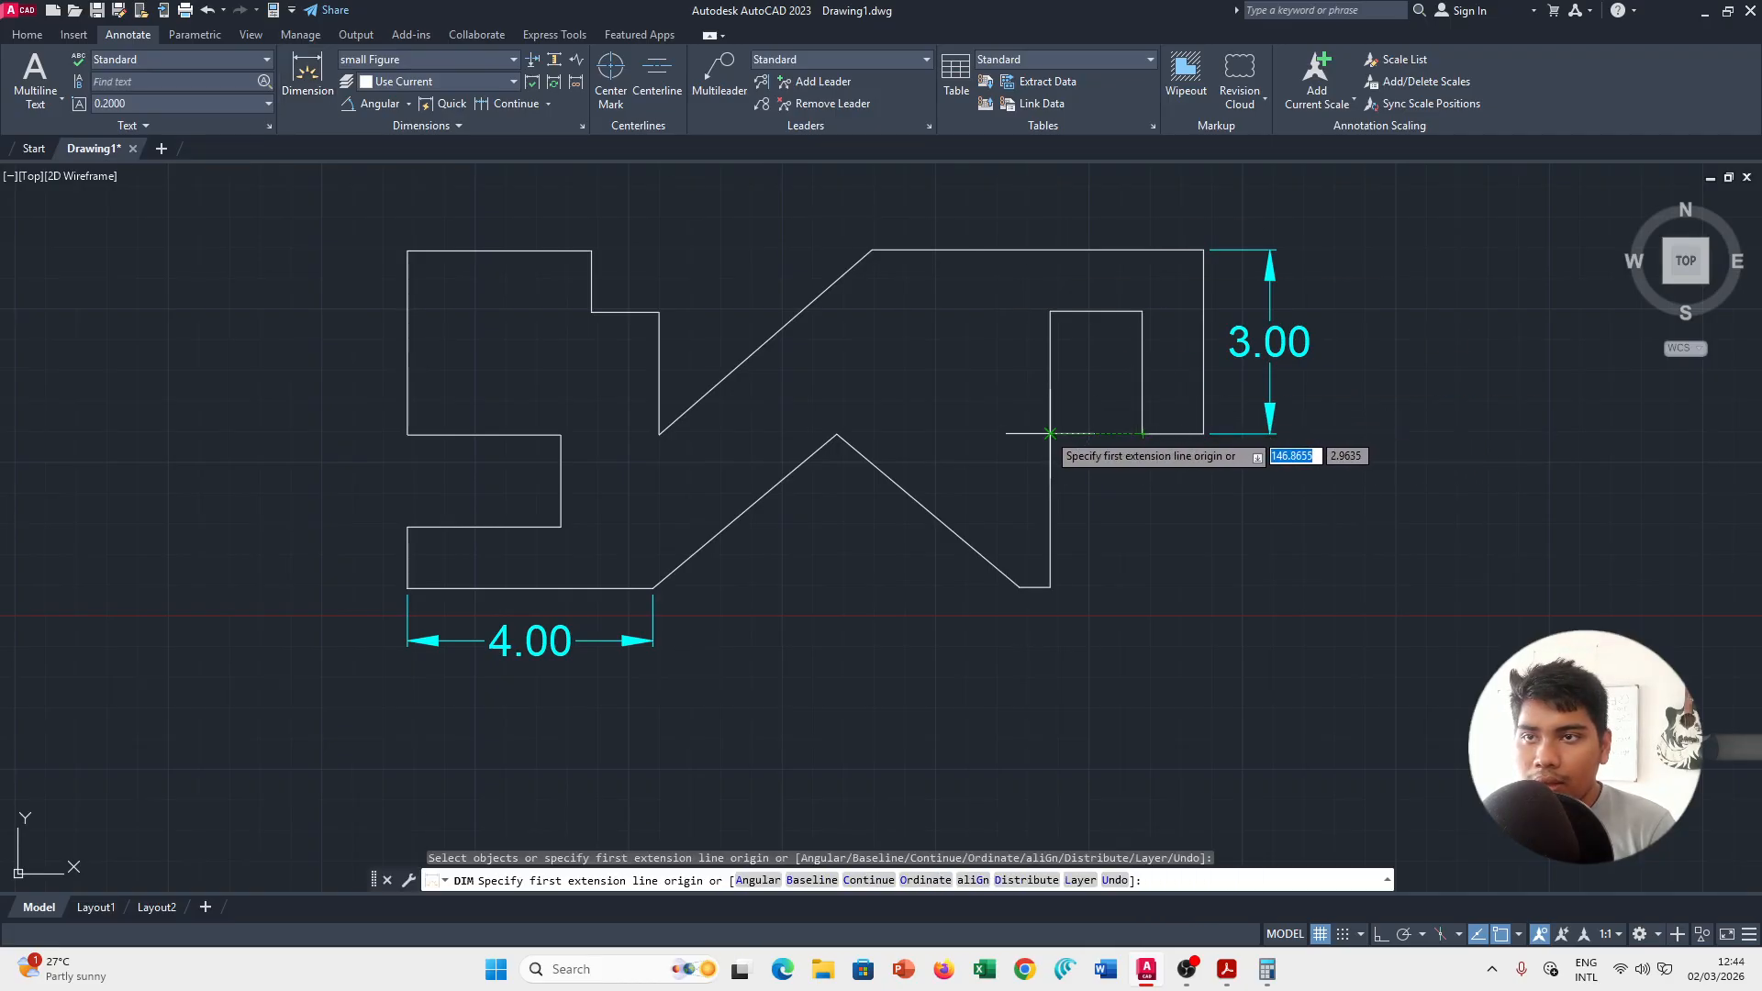
{"action": "left_click", "coordinate": [1051, 433]}
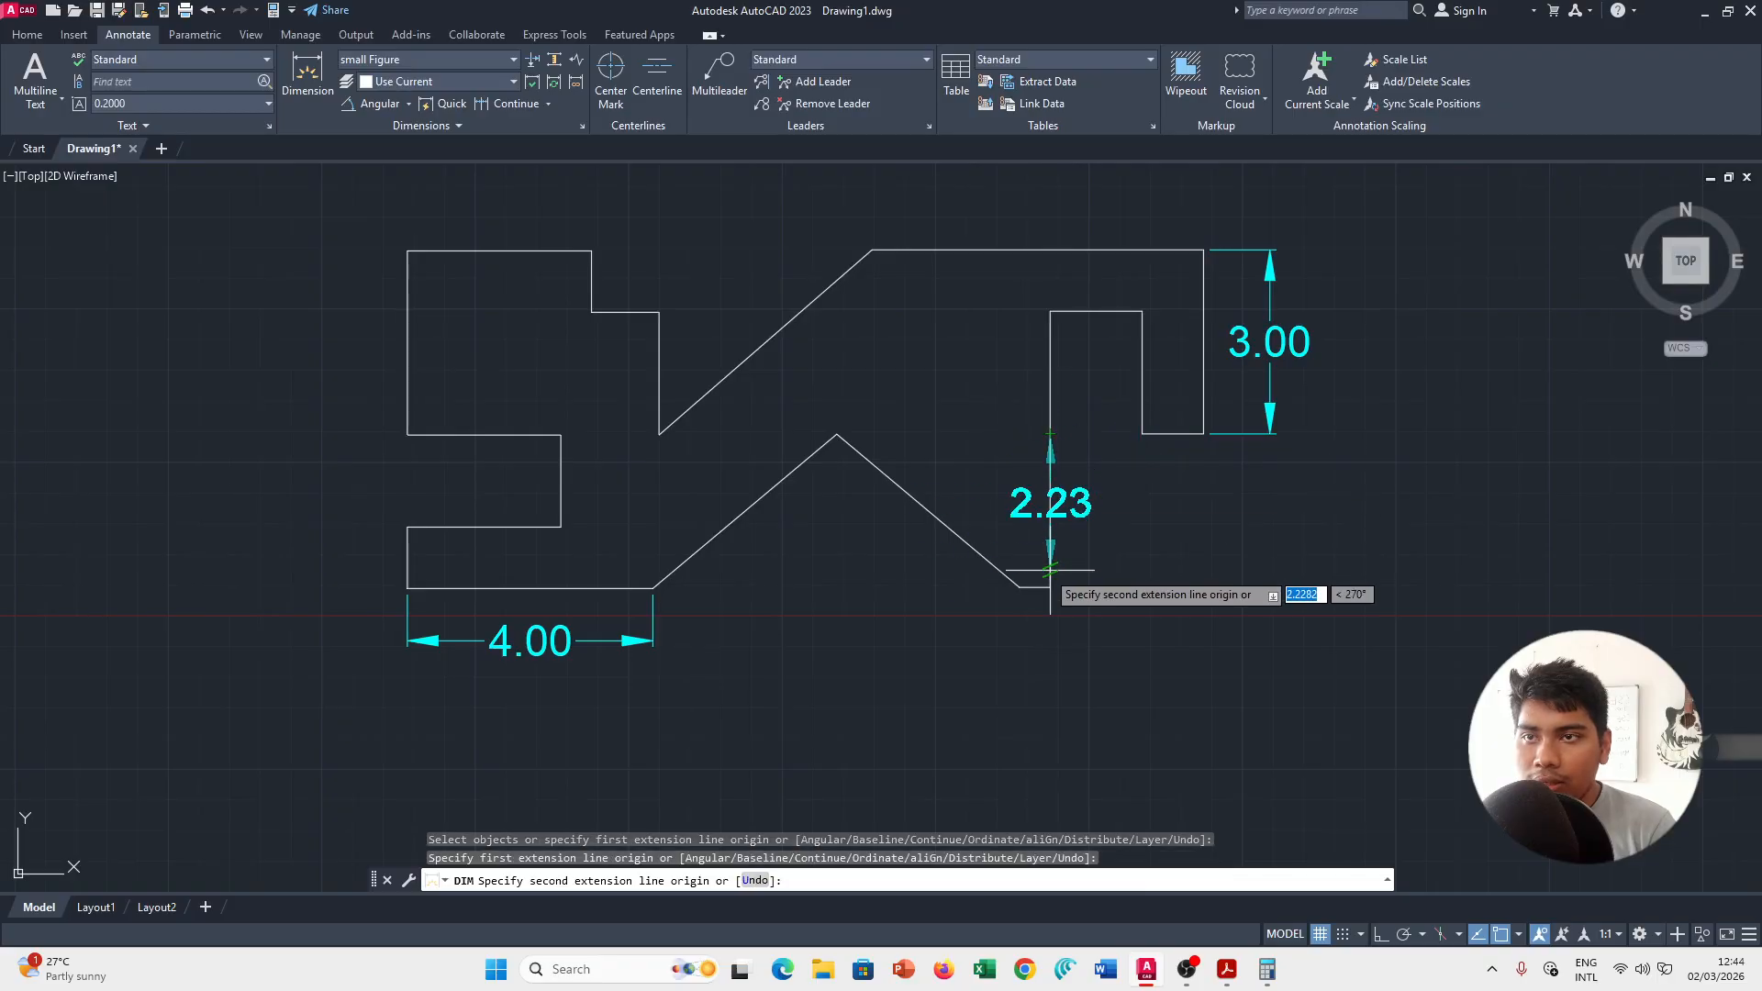
{"action": "left_click", "coordinate": [1050, 587]}
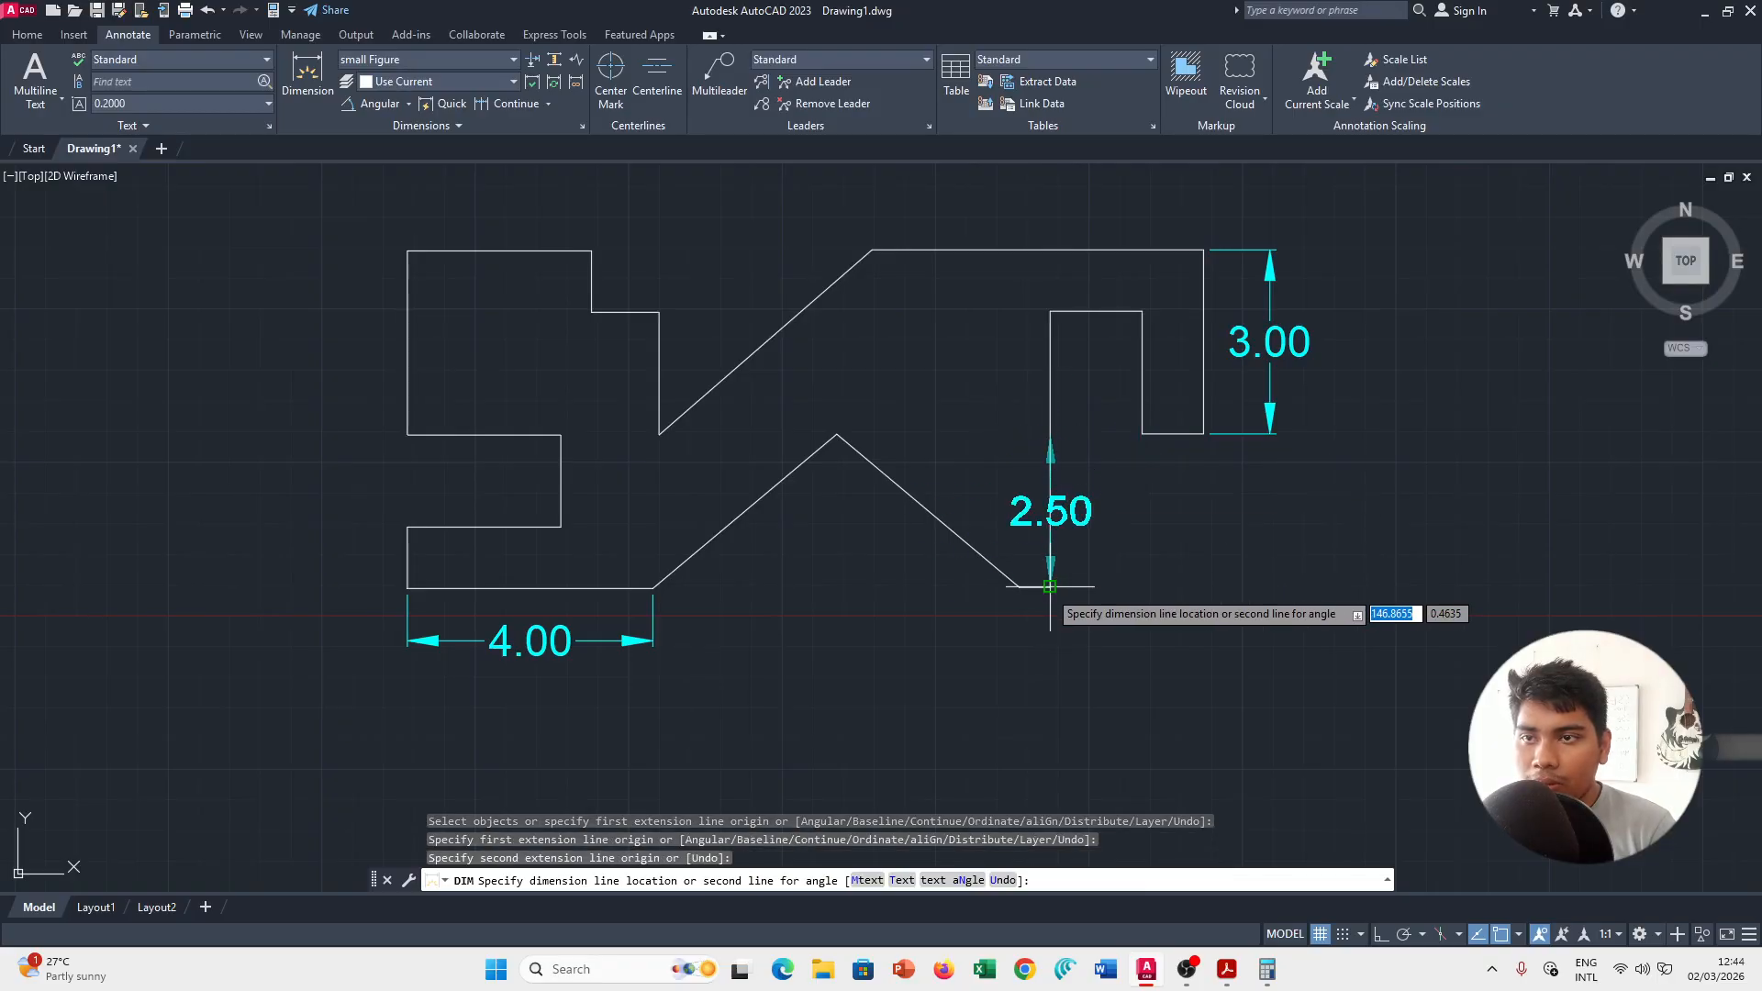
{"action": "left_click", "coordinate": [1268, 558]}
{"action": "key", "text": "alt+Tab"}
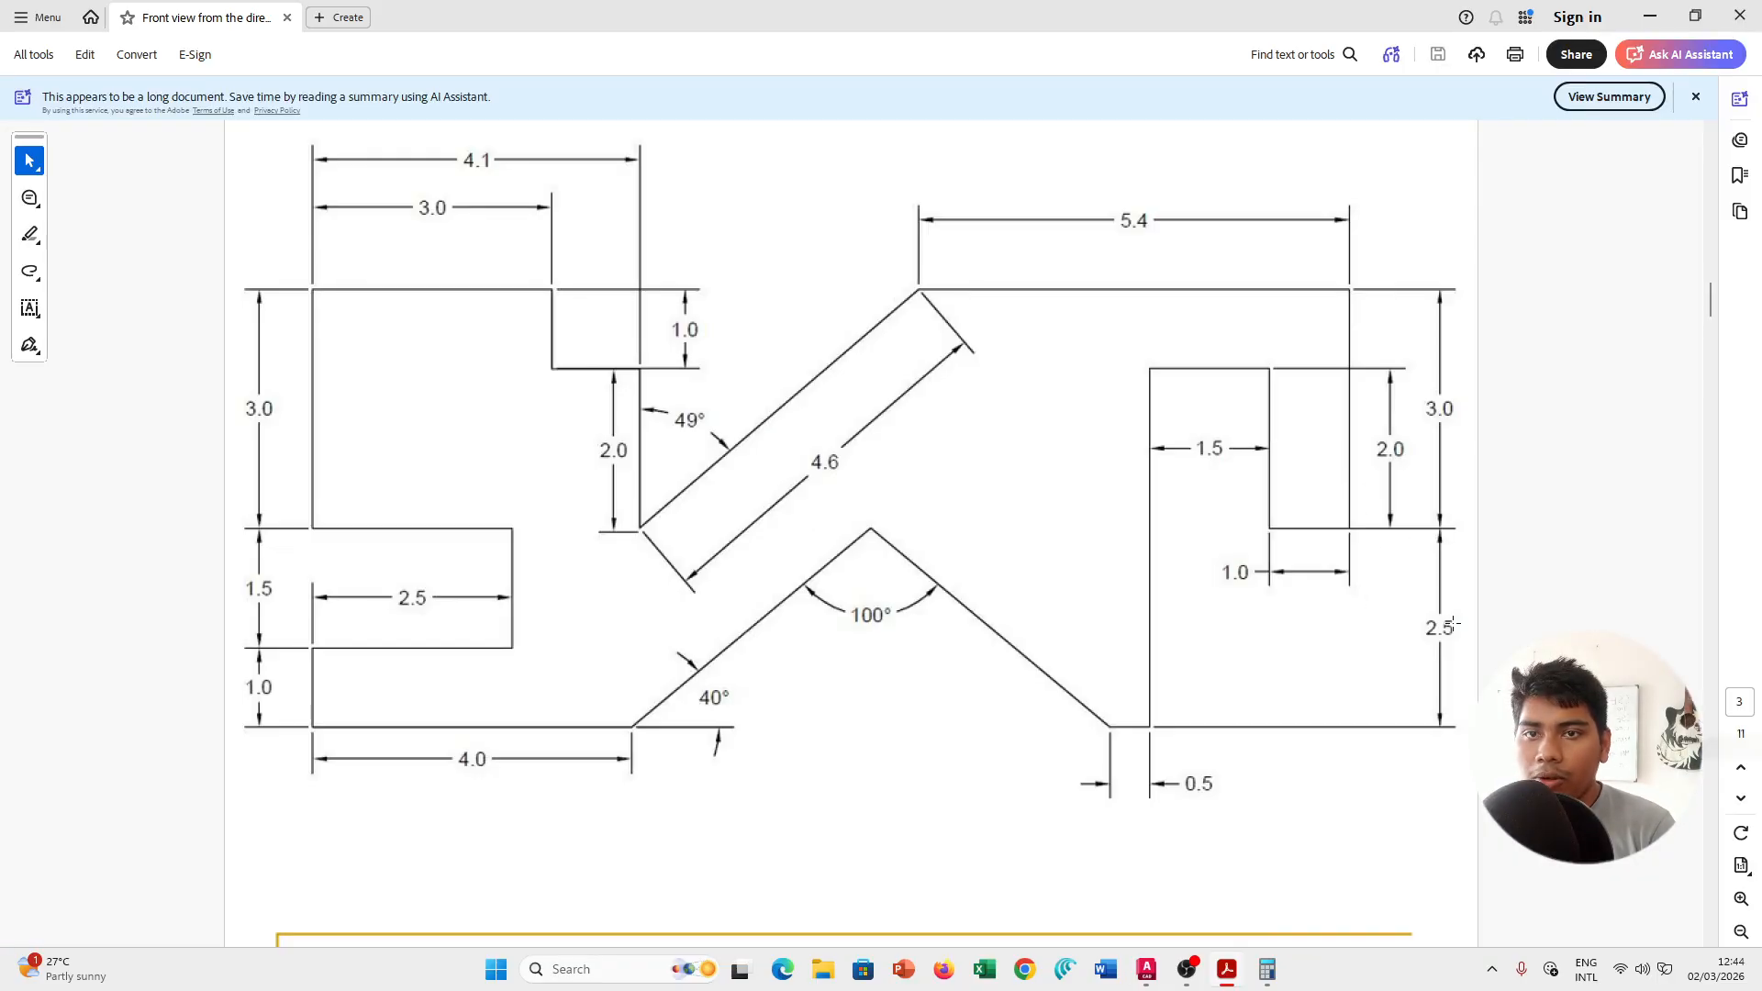
{"action": "key", "text": "alt+Tab"}
Try to dimension the width of the right leg's bottom edge, placing the dimension line just below it.
{"action": "left_click", "coordinate": [1142, 433]}
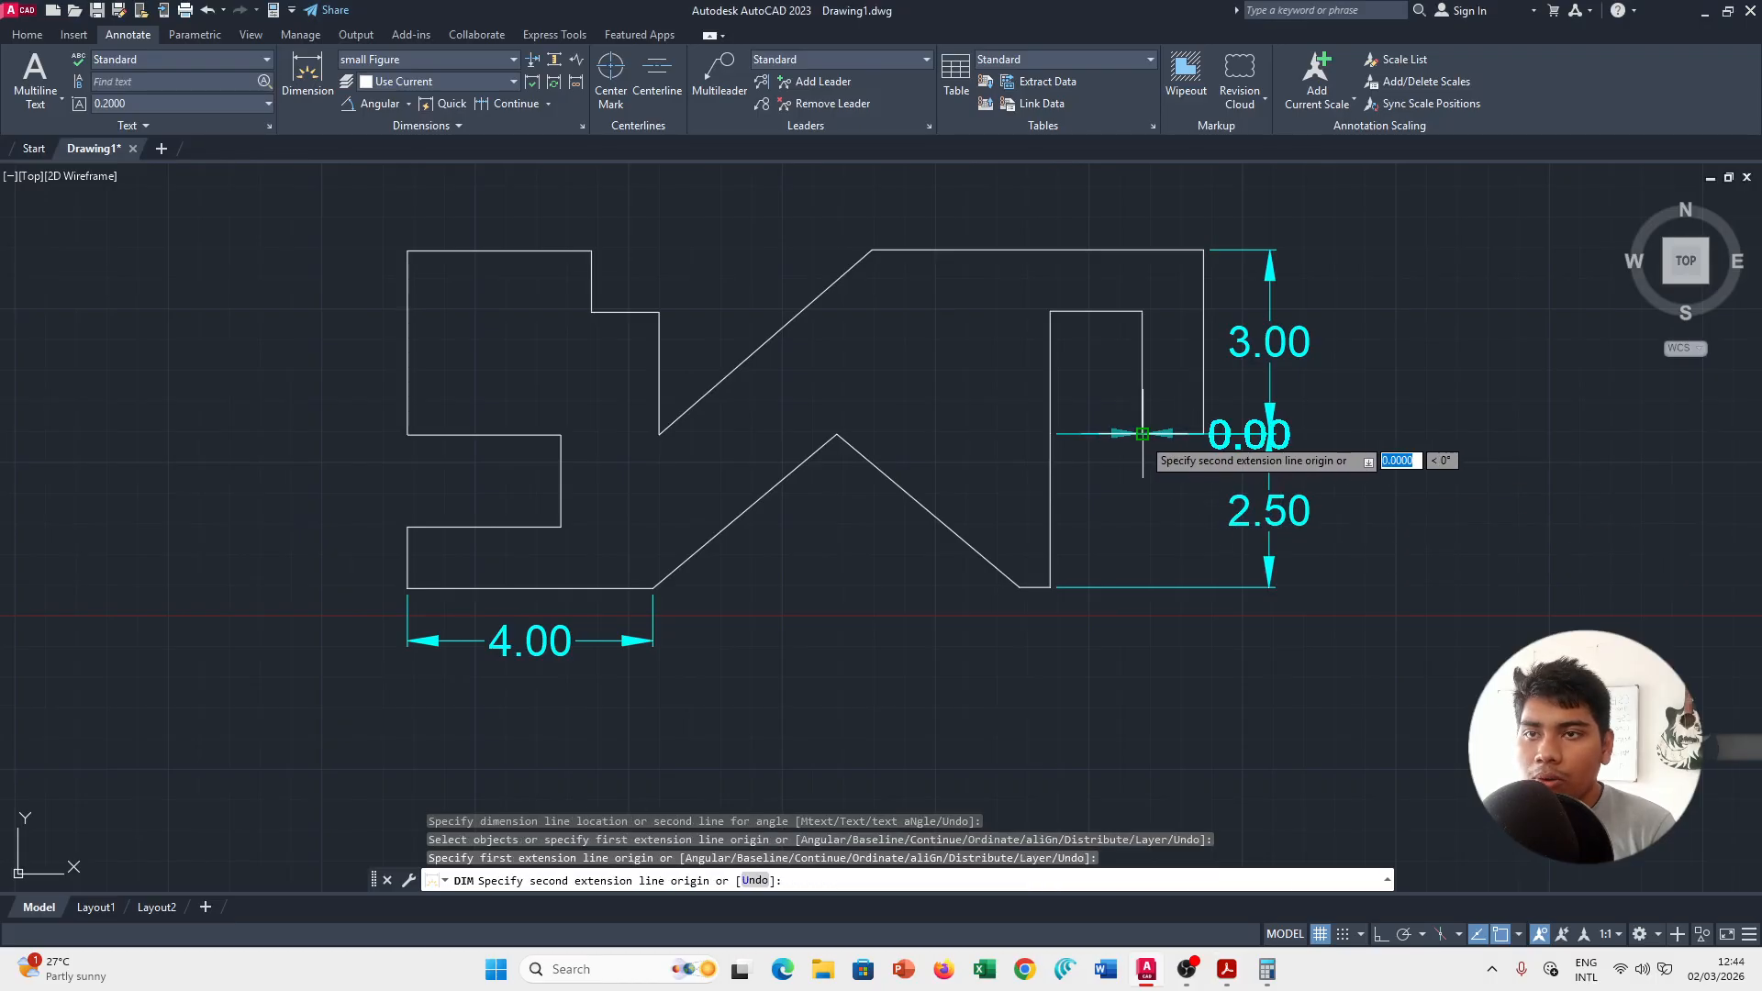
{"action": "left_click", "coordinate": [1203, 434]}
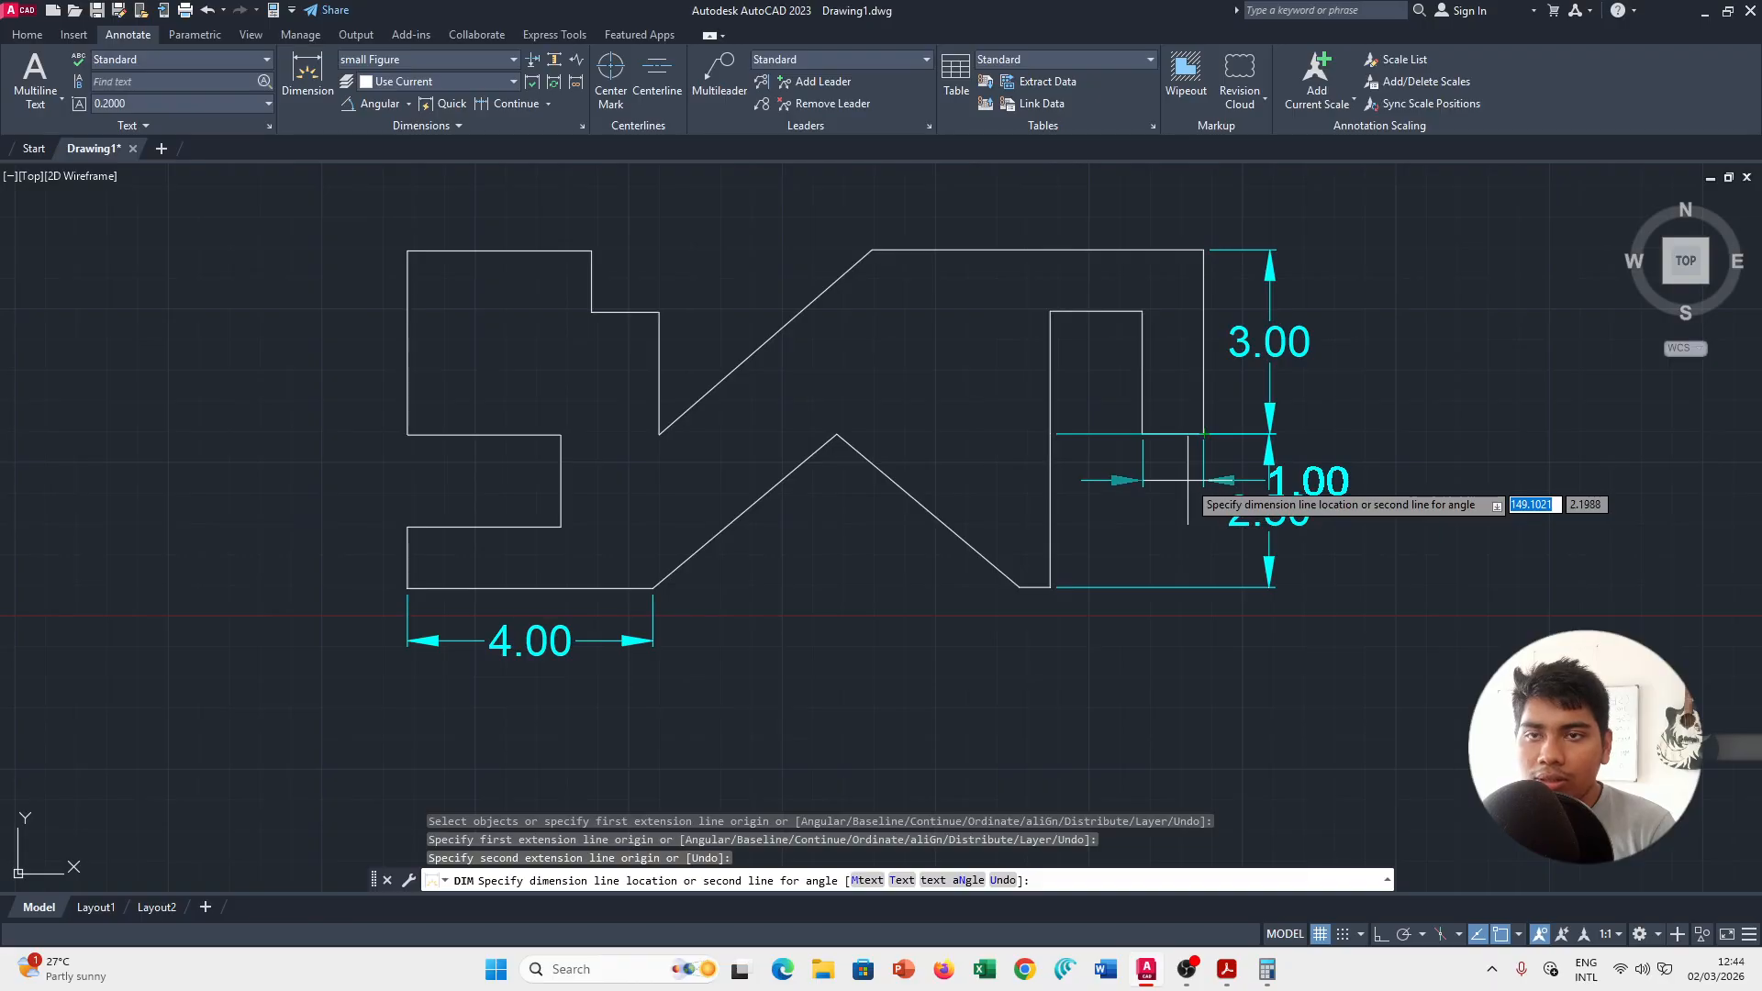
{"action": "left_click", "coordinate": [1184, 473]}
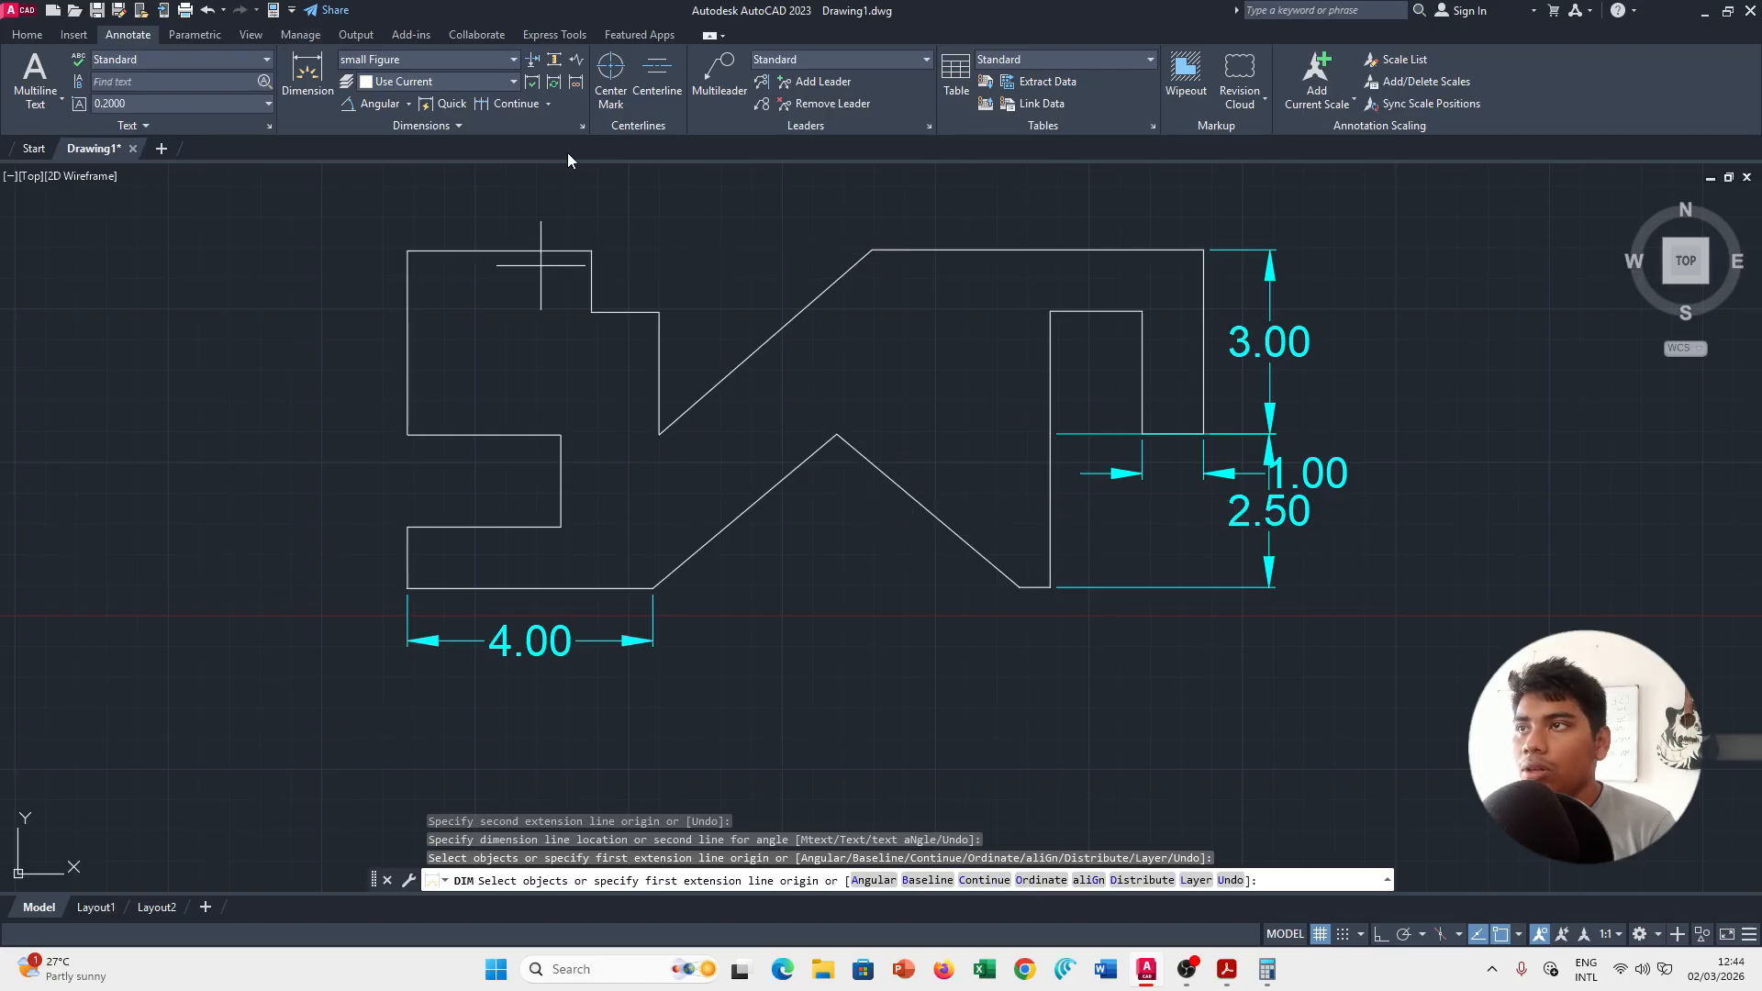
Try setting the small Figure style's text height, arrow size and baseline spacing to 0.3 and making it current.
{"action": "left_click", "coordinate": [582, 126]}
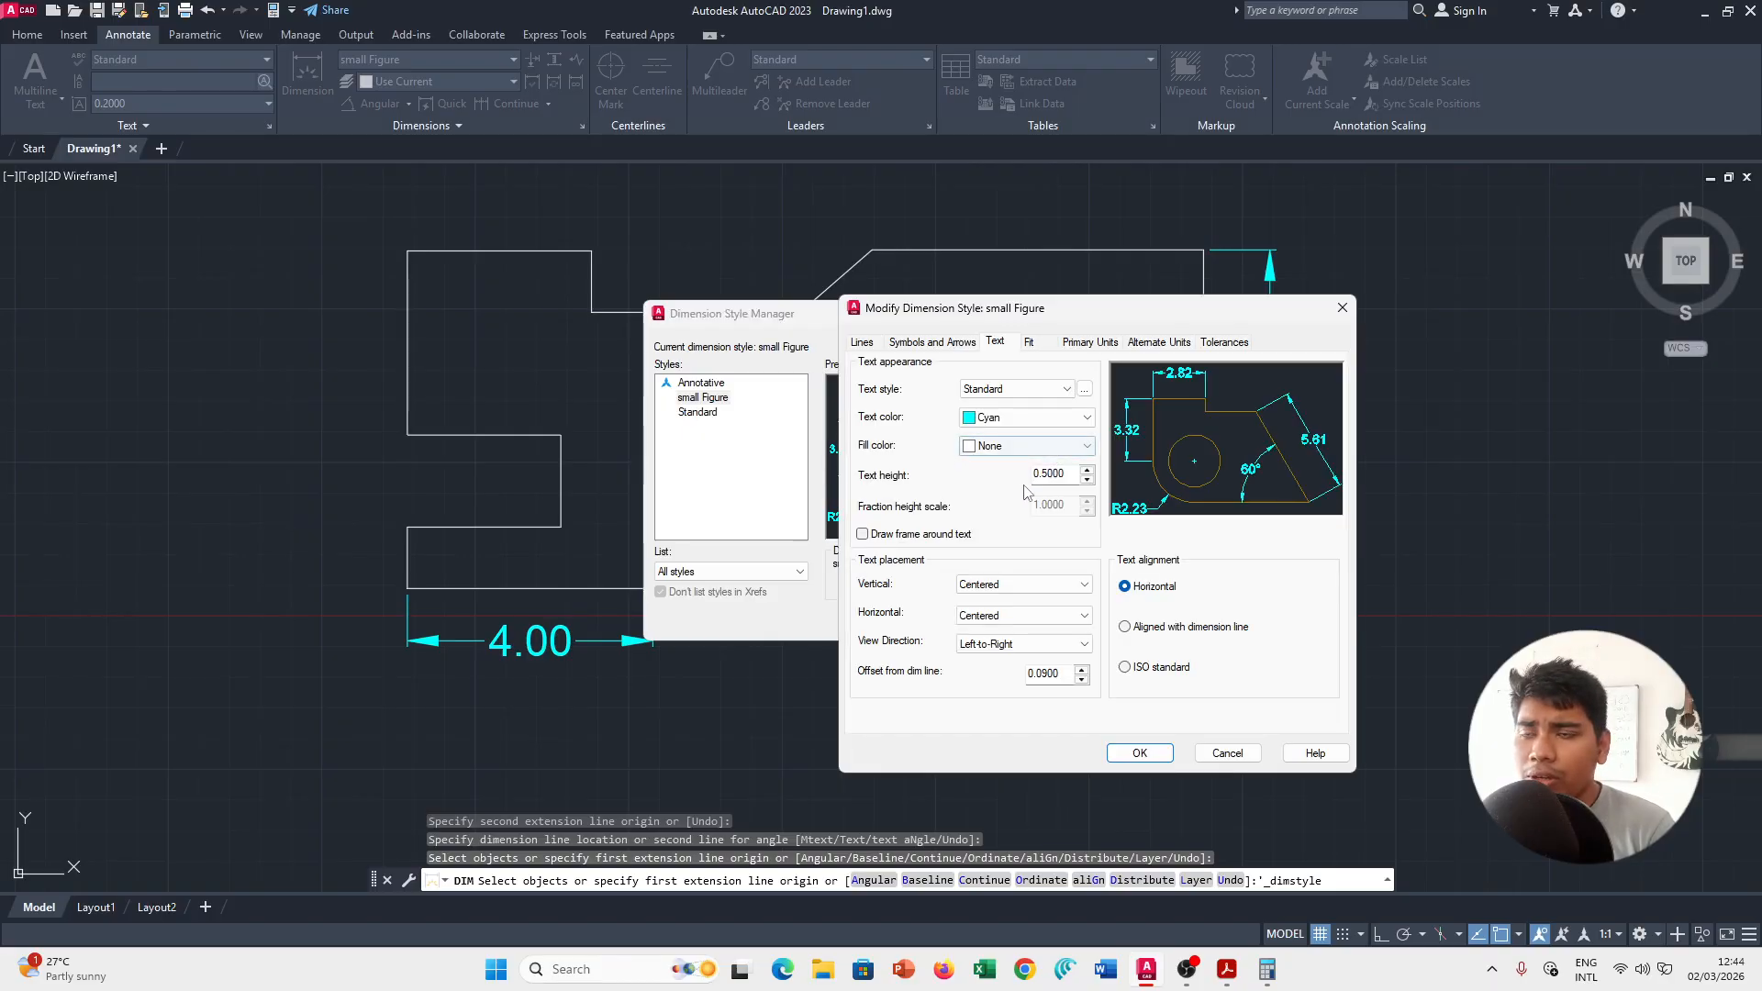
{"action": "left_click_drag", "start_coordinate": [1068, 474], "coordinate": [1001, 472]}
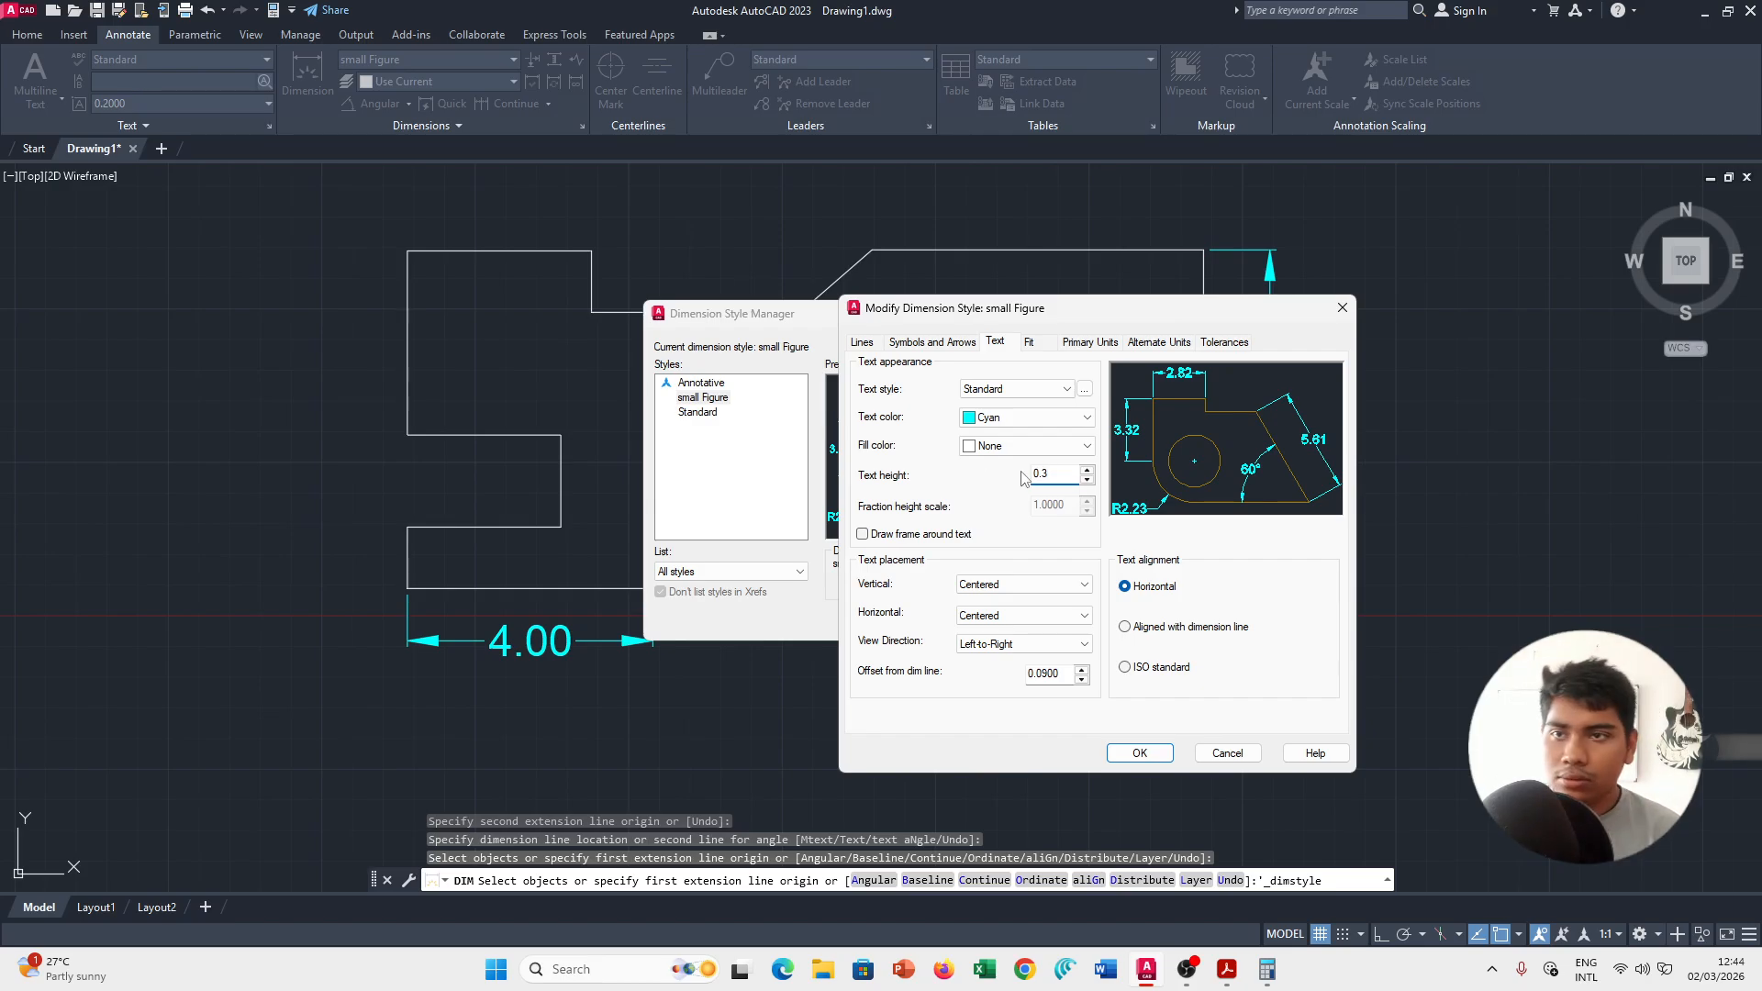
{"action": "left_click", "coordinate": [923, 343]}
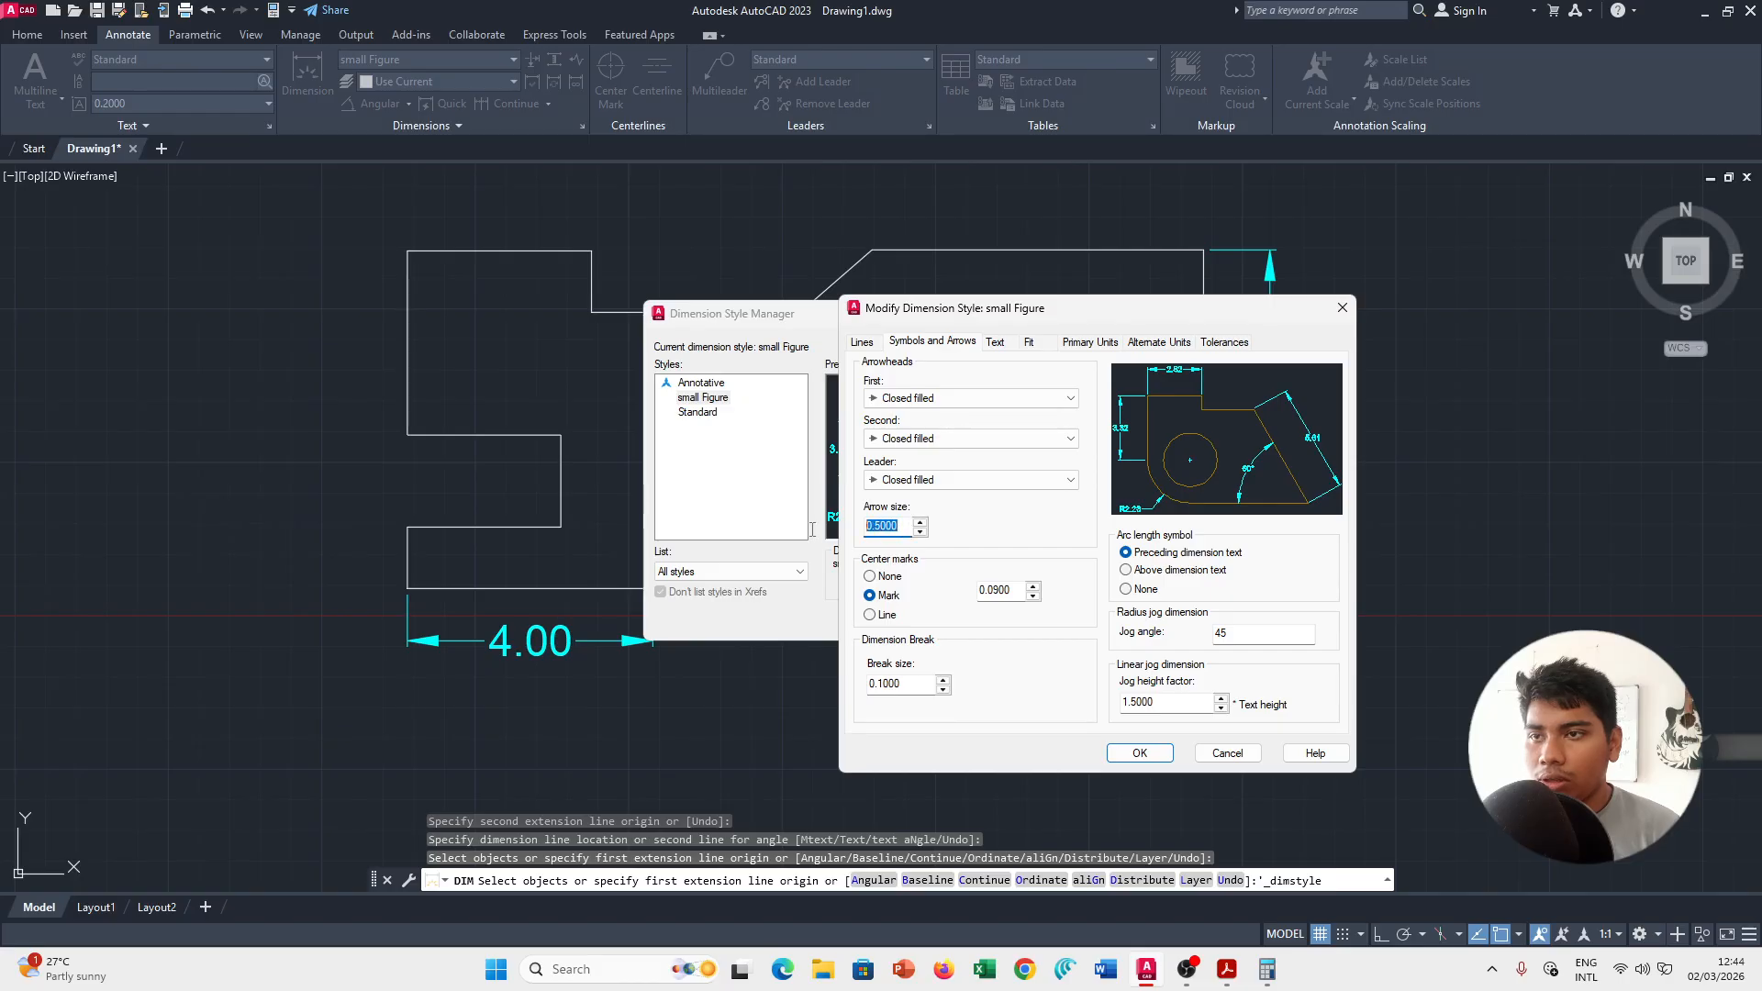
{"action": "type", "text": "0.3"}
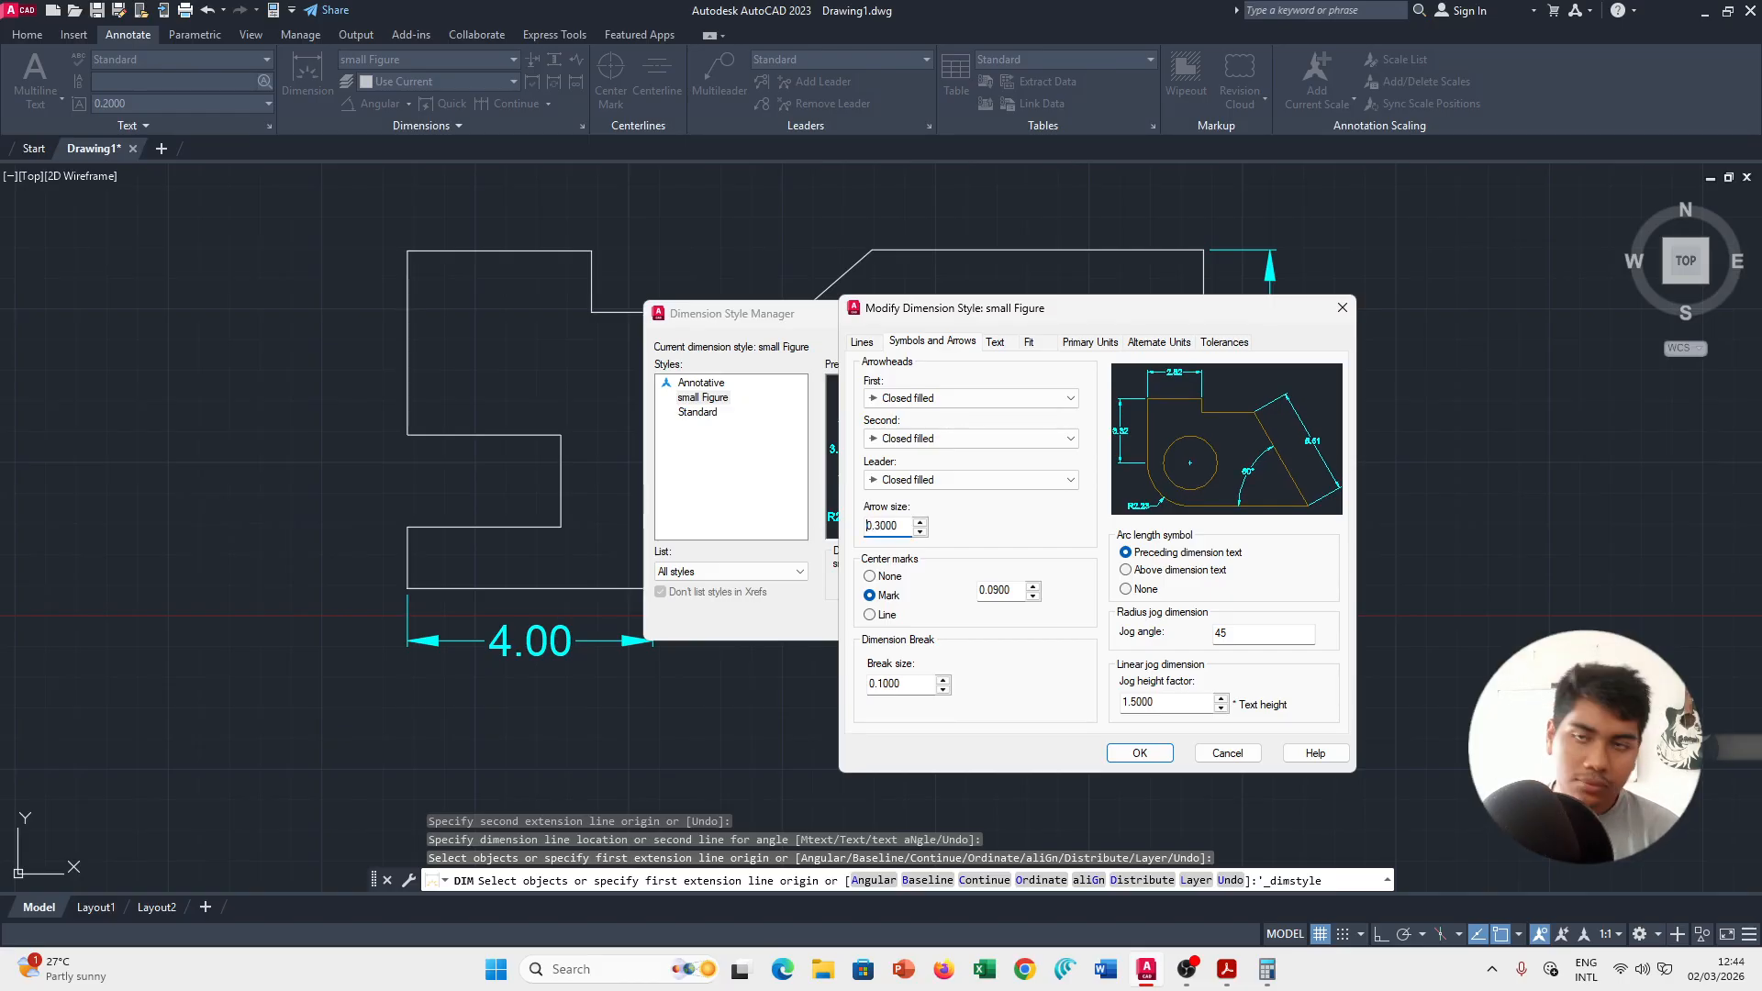
{"action": "left_click", "coordinate": [862, 342]}
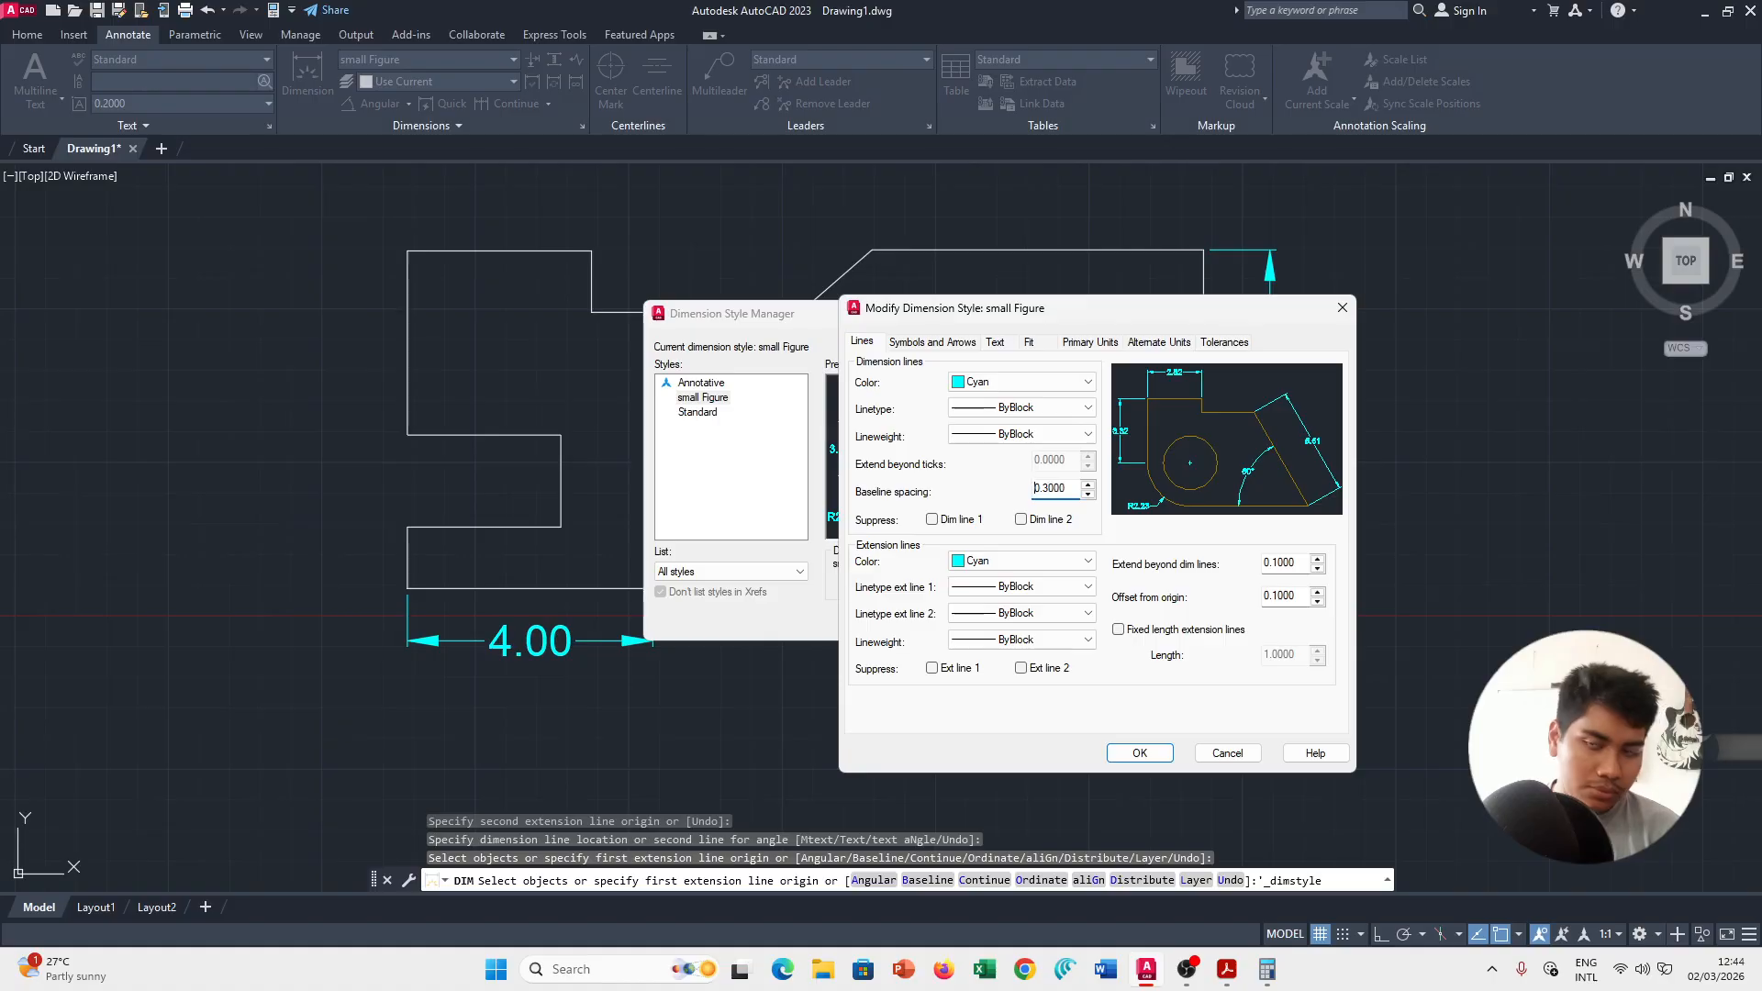
{"action": "left_click", "coordinate": [1140, 753]}
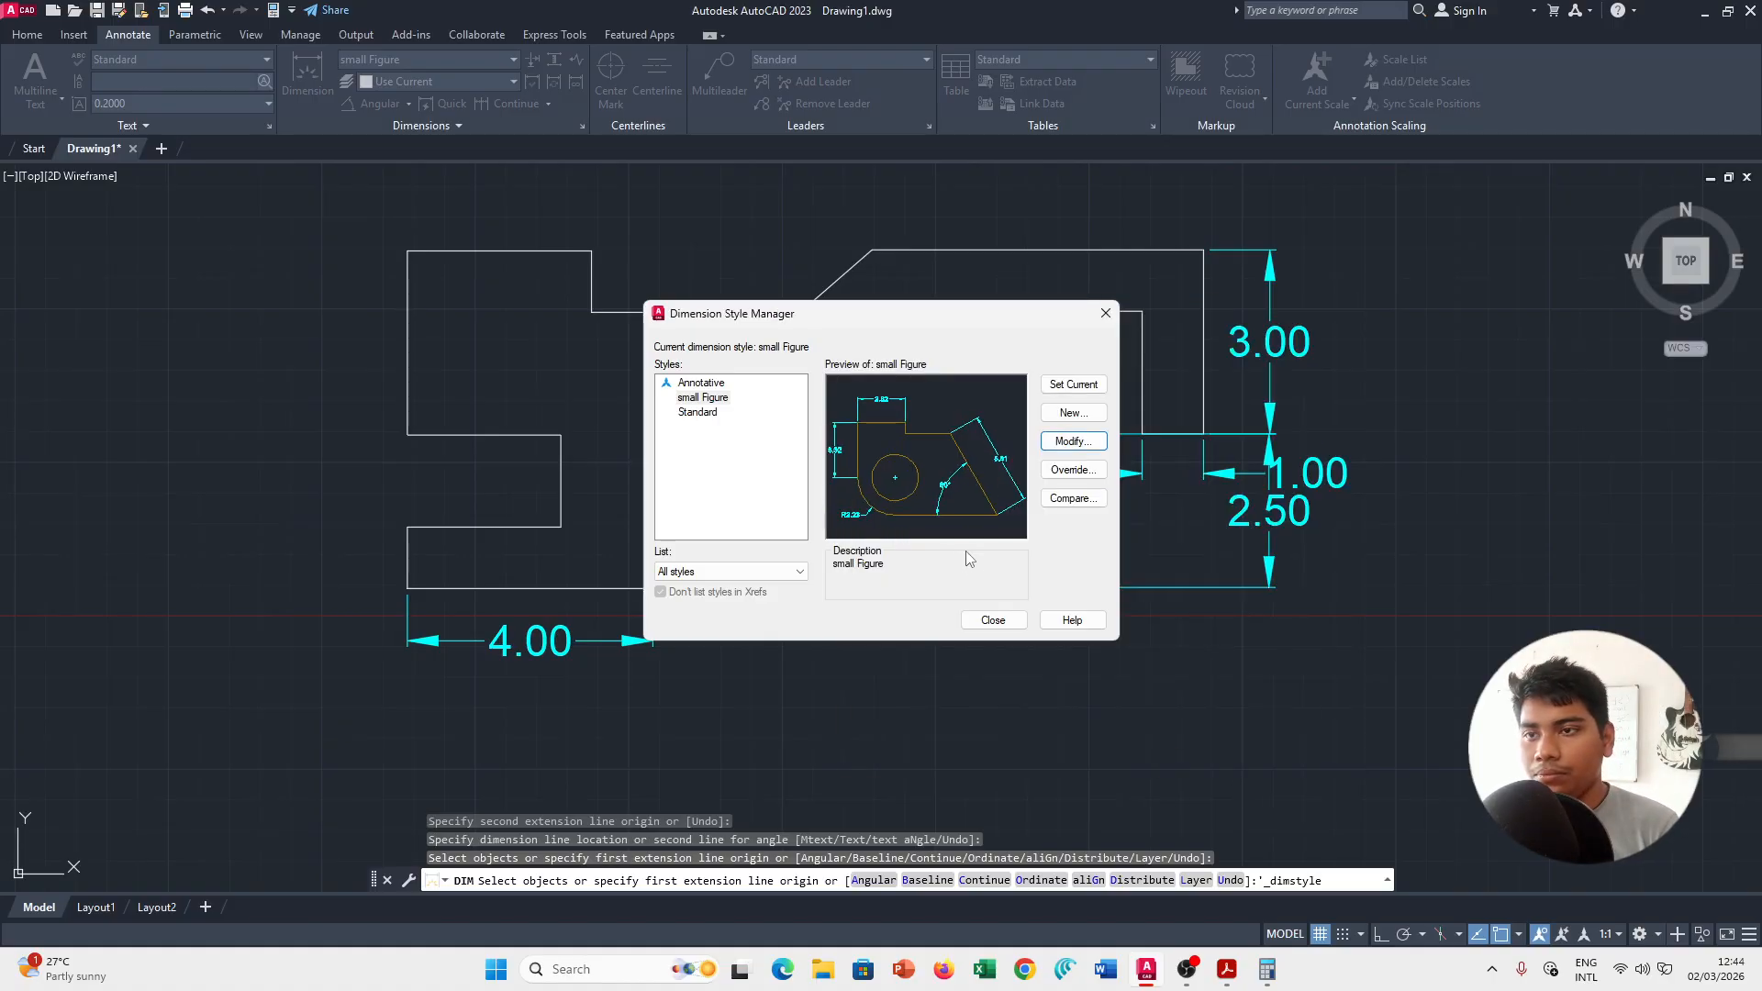
{"action": "left_click", "coordinate": [1074, 385]}
{"action": "left_click", "coordinate": [1017, 624]}
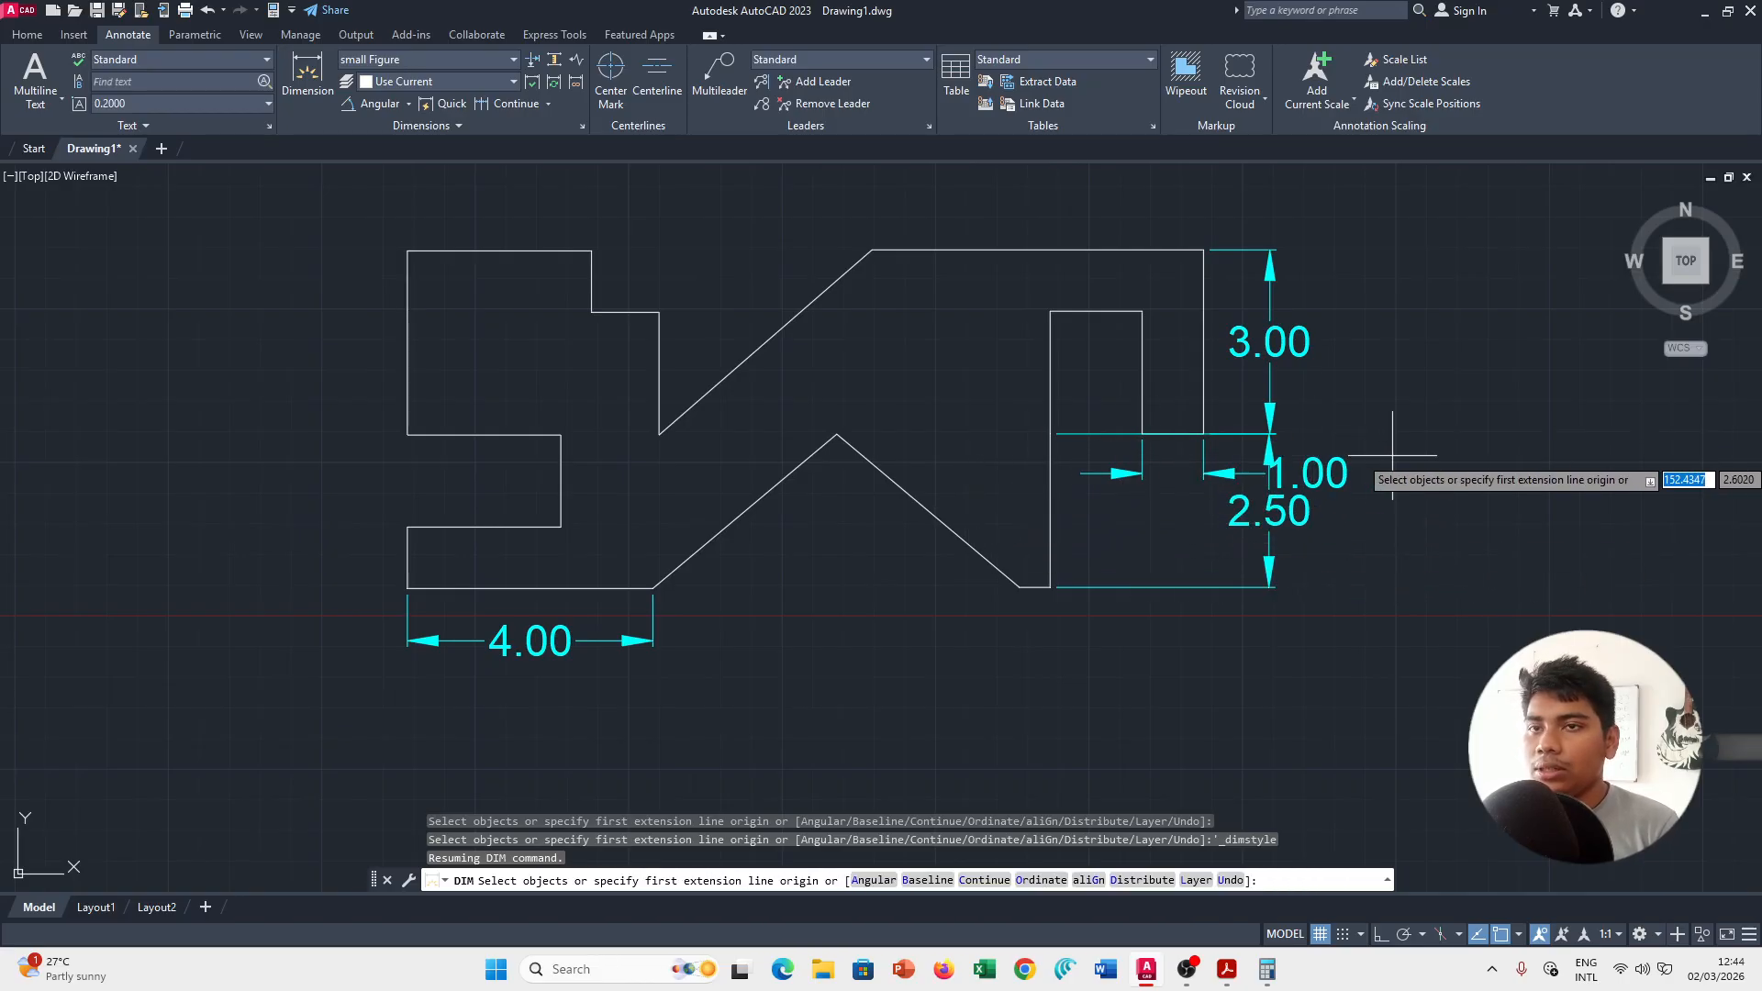
Undo the dimension style changes together with the last two dimensions at the right leg.
{"action": "key", "text": "ctrl+z"}
{"action": "key", "text": "ctrl+z"}
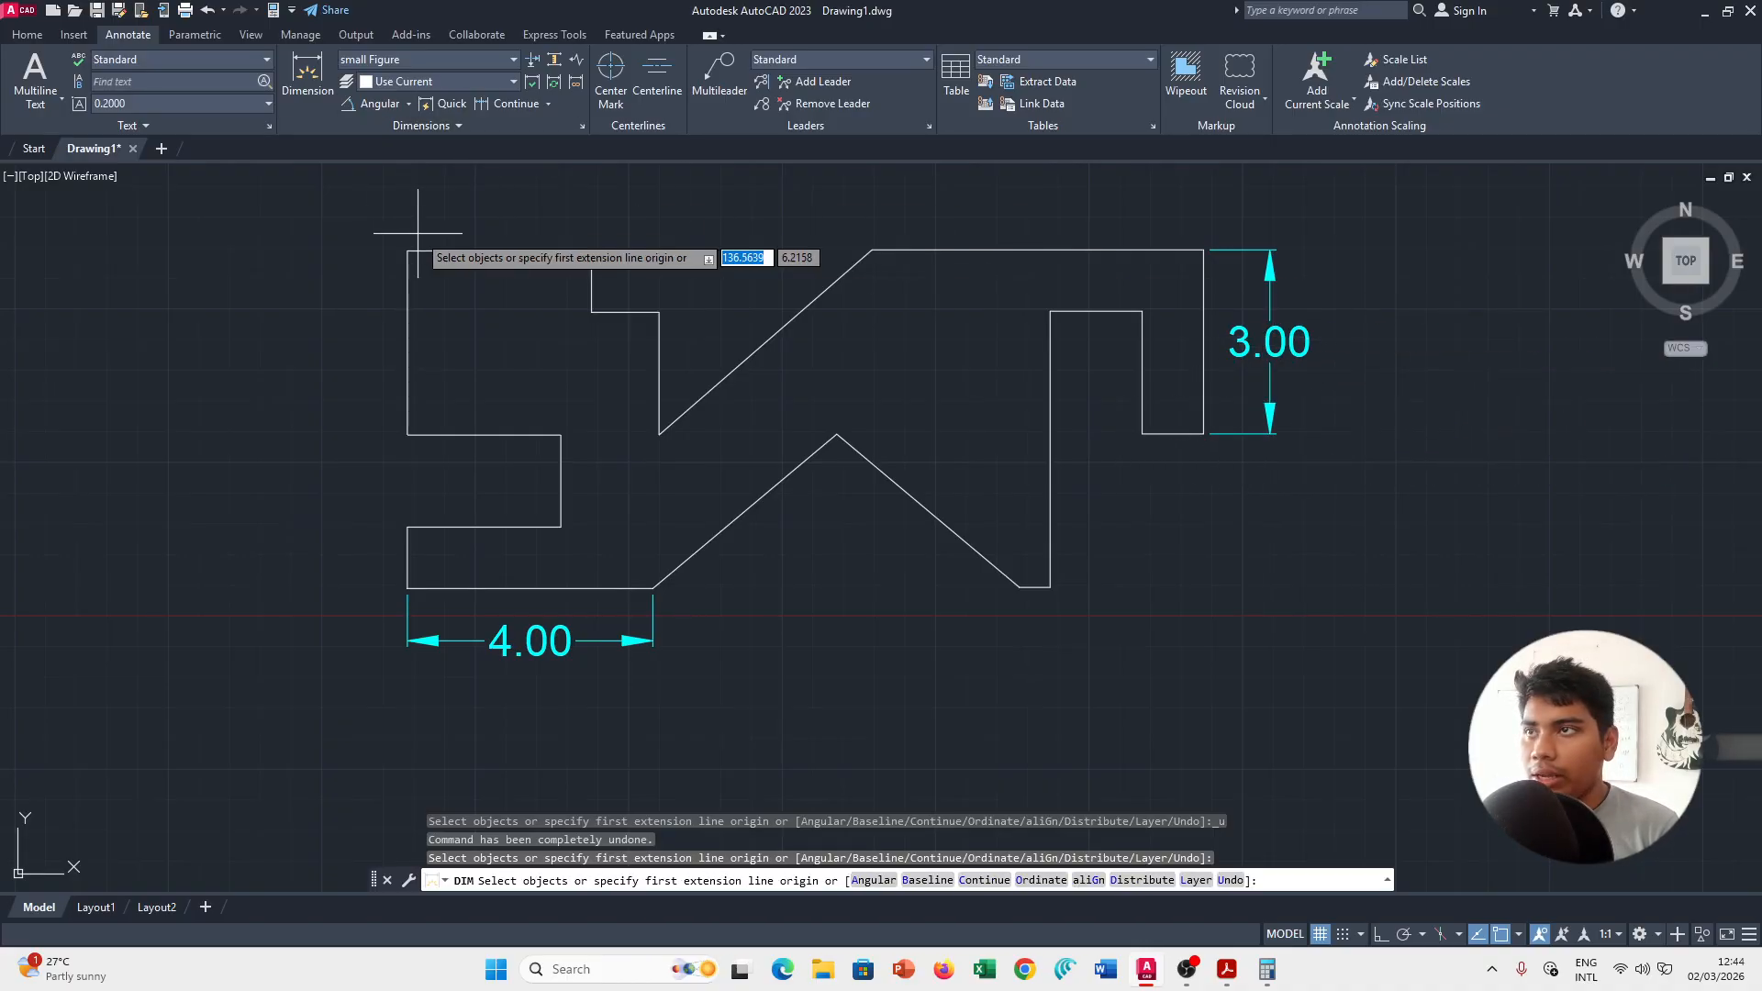
{"action": "scroll", "coordinate": [413, 292], "scroll_direction": "down", "scroll_amount": 5}
{"action": "scroll", "coordinate": [412, 306], "scroll_direction": "up", "scroll_amount": 3}
{"action": "middle_click_drag", "start_coordinate": [517, 291], "coordinate": [517, 413]}
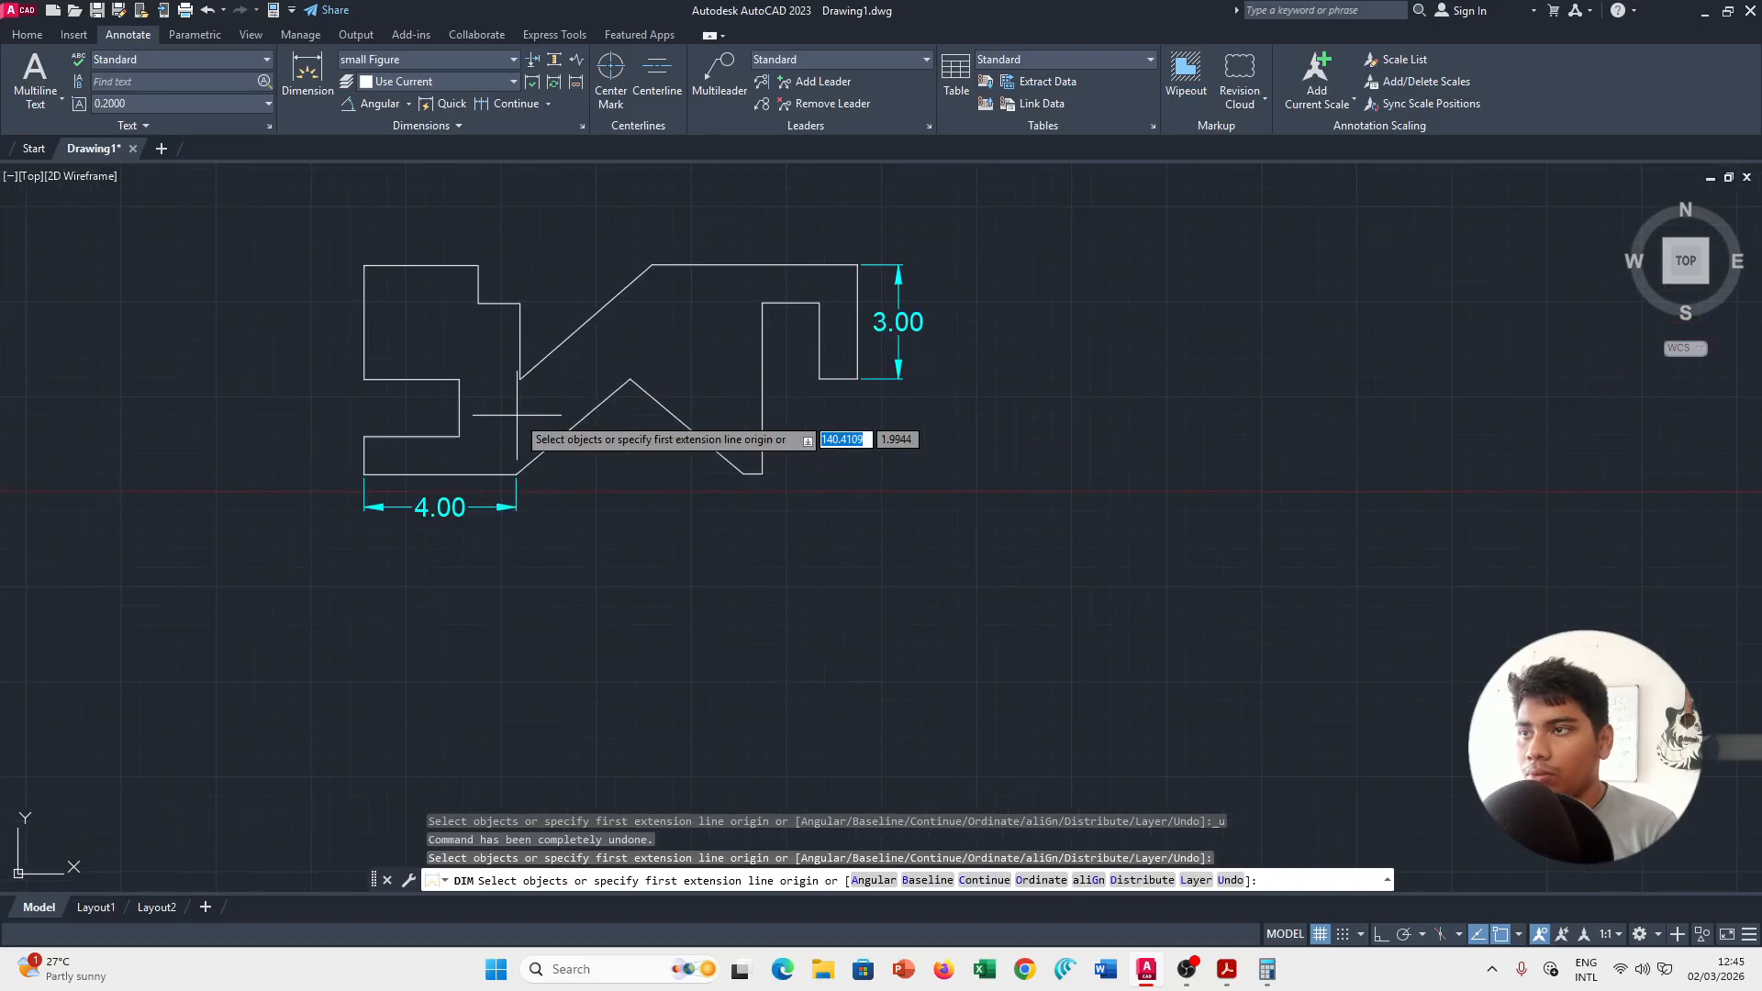
{"action": "scroll", "coordinate": [517, 413], "scroll_direction": "up", "scroll_amount": 5}
{"action": "left_click", "coordinate": [308, 74]}
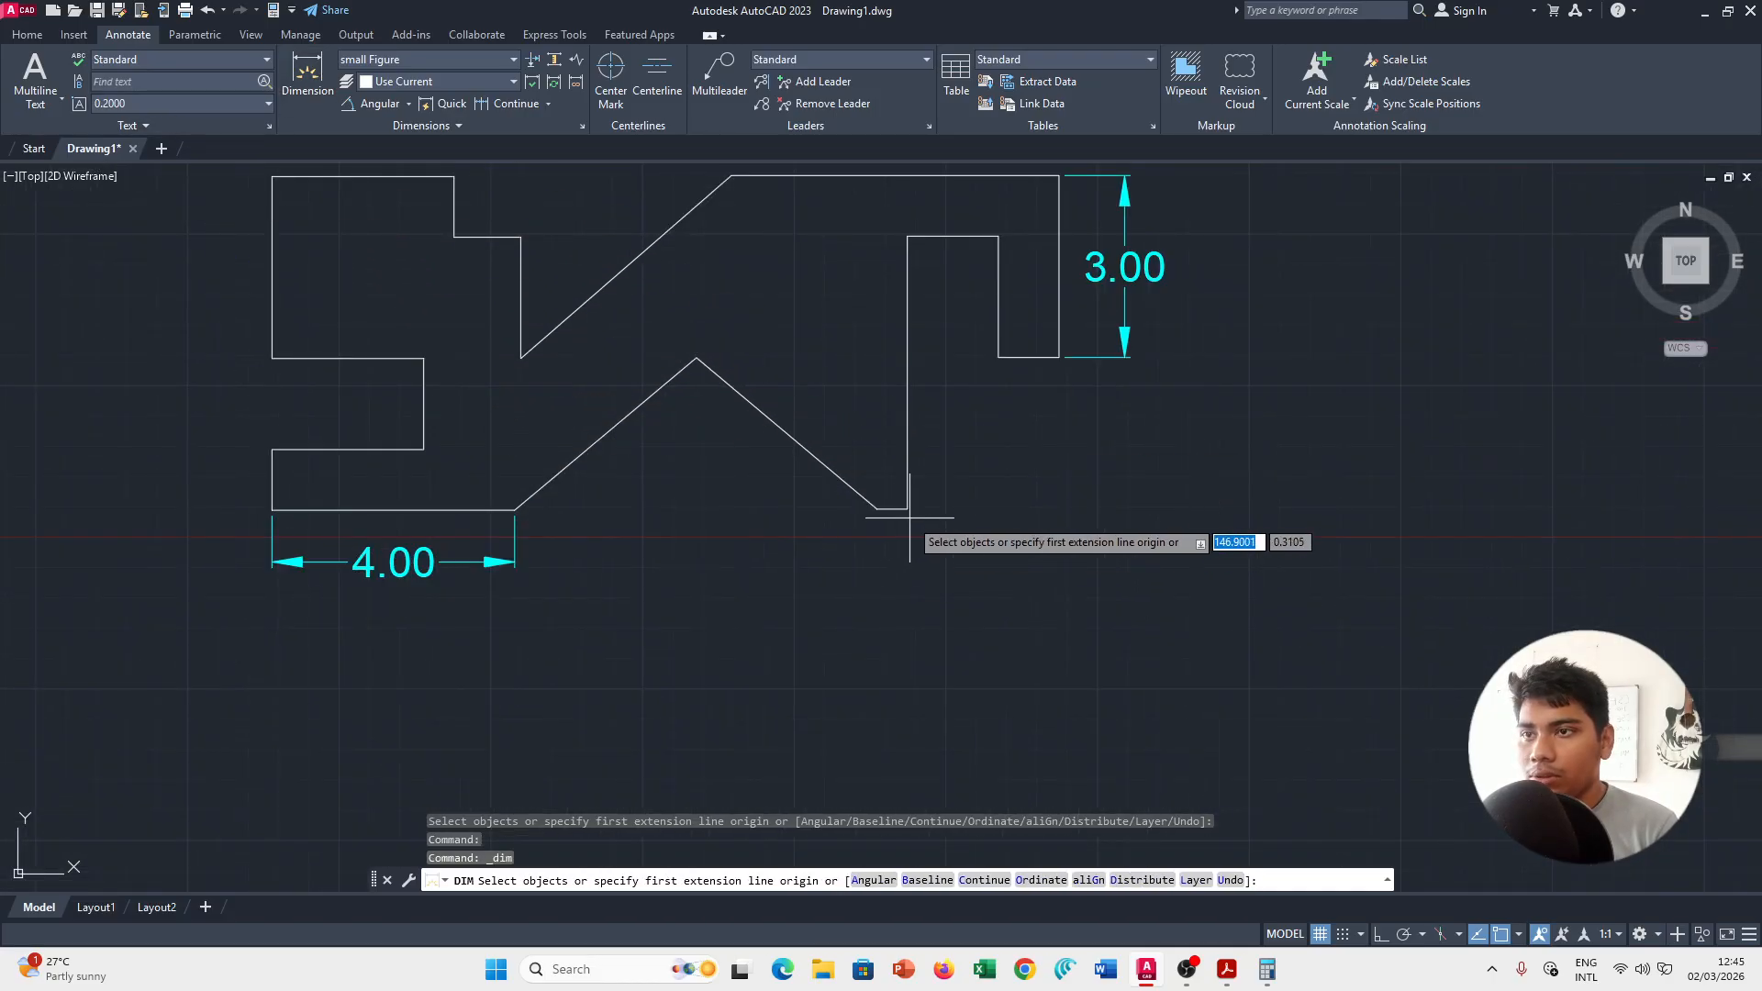
{"action": "left_click", "coordinate": [908, 509]}
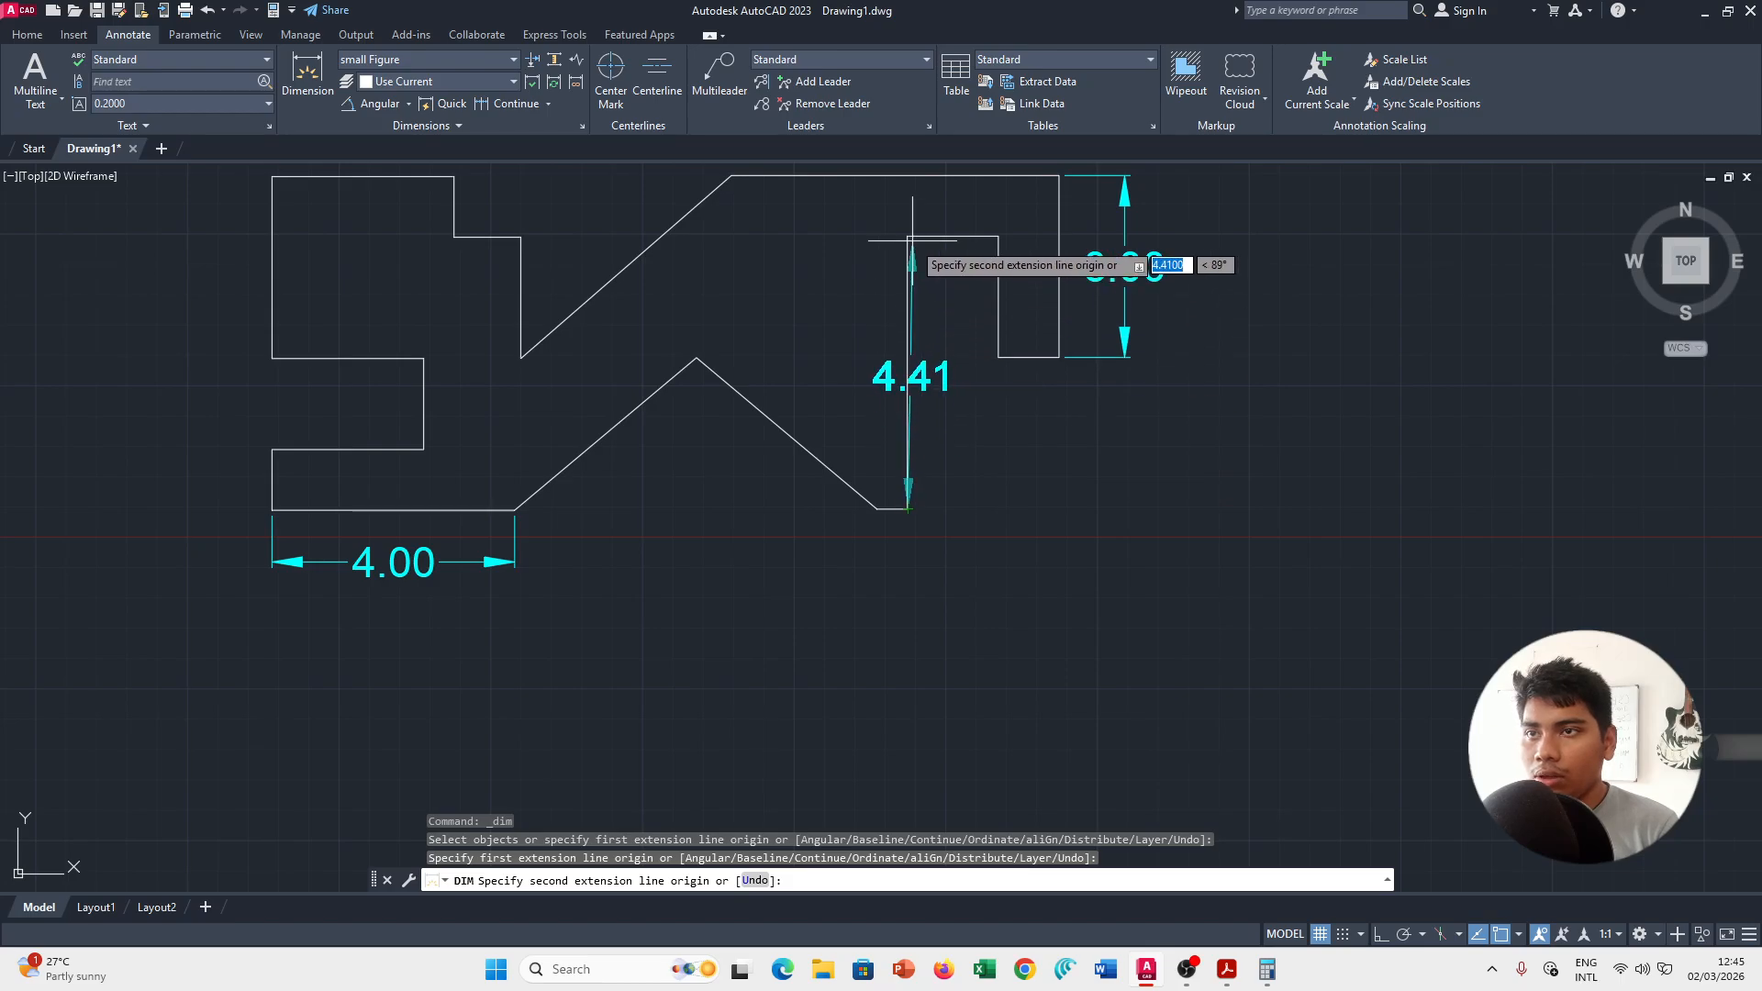
Modify the small Figure dimension style, setting baseline spacing, arrow size and text height each to 0.3.
{"action": "left_click", "coordinate": [584, 126]}
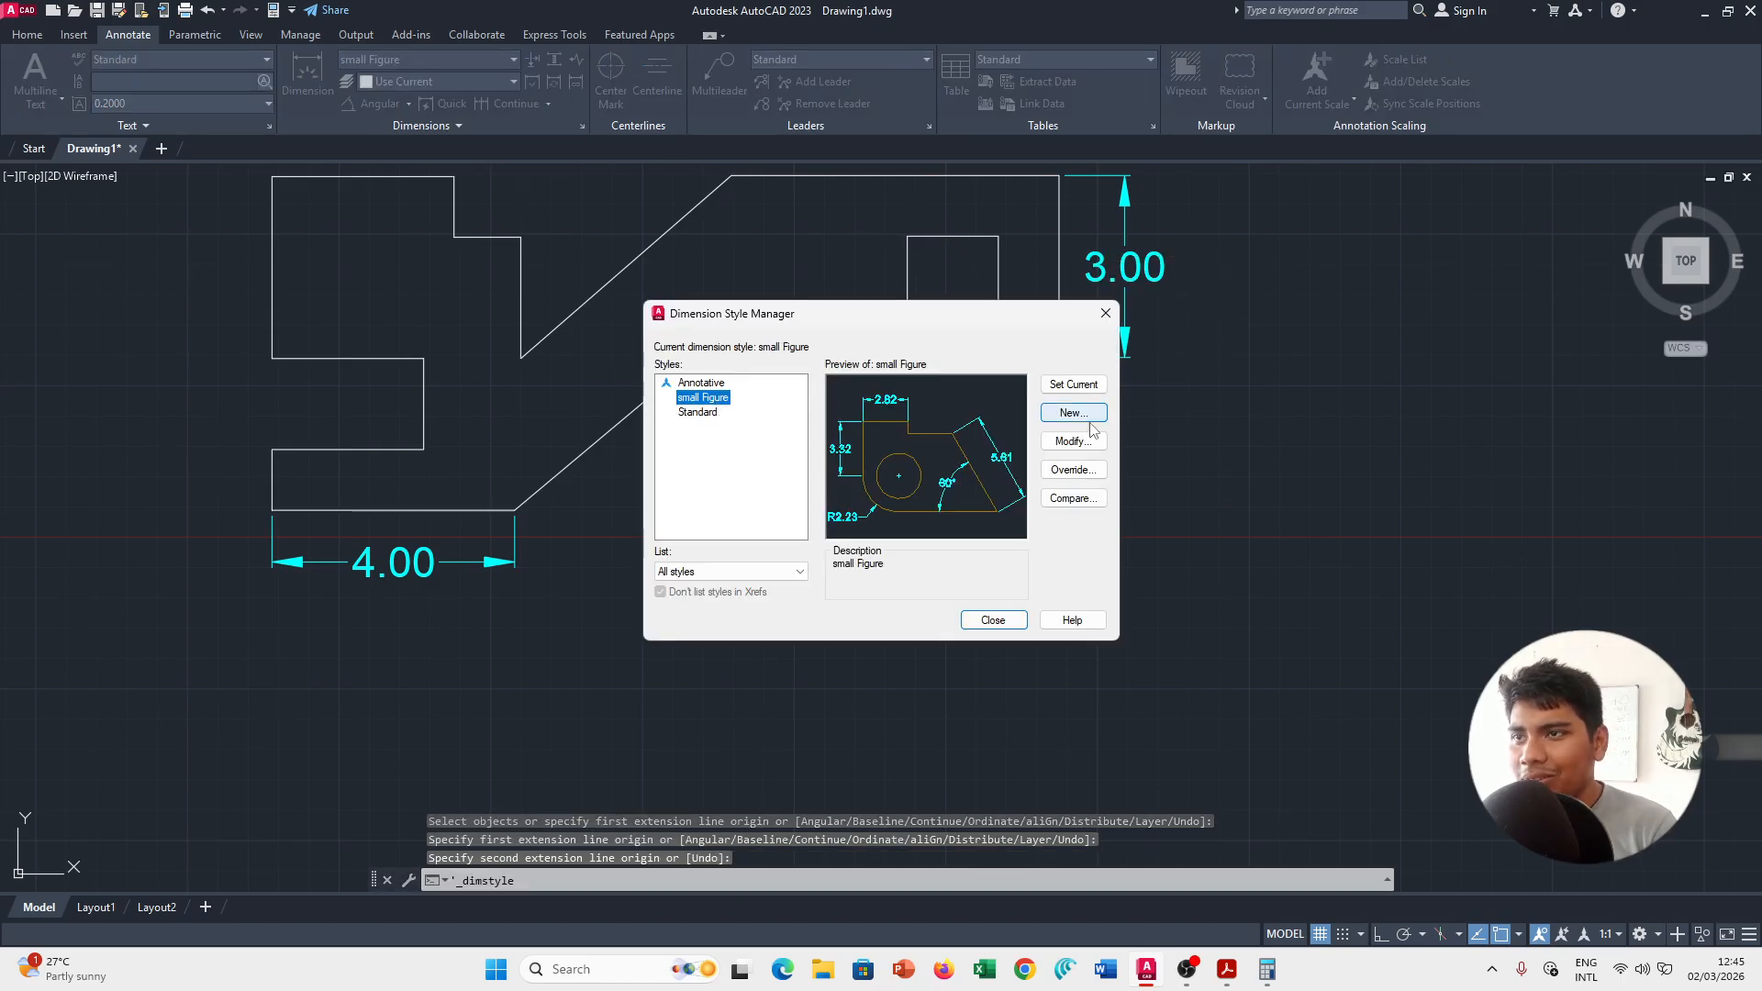
{"action": "left_click", "coordinate": [1081, 444]}
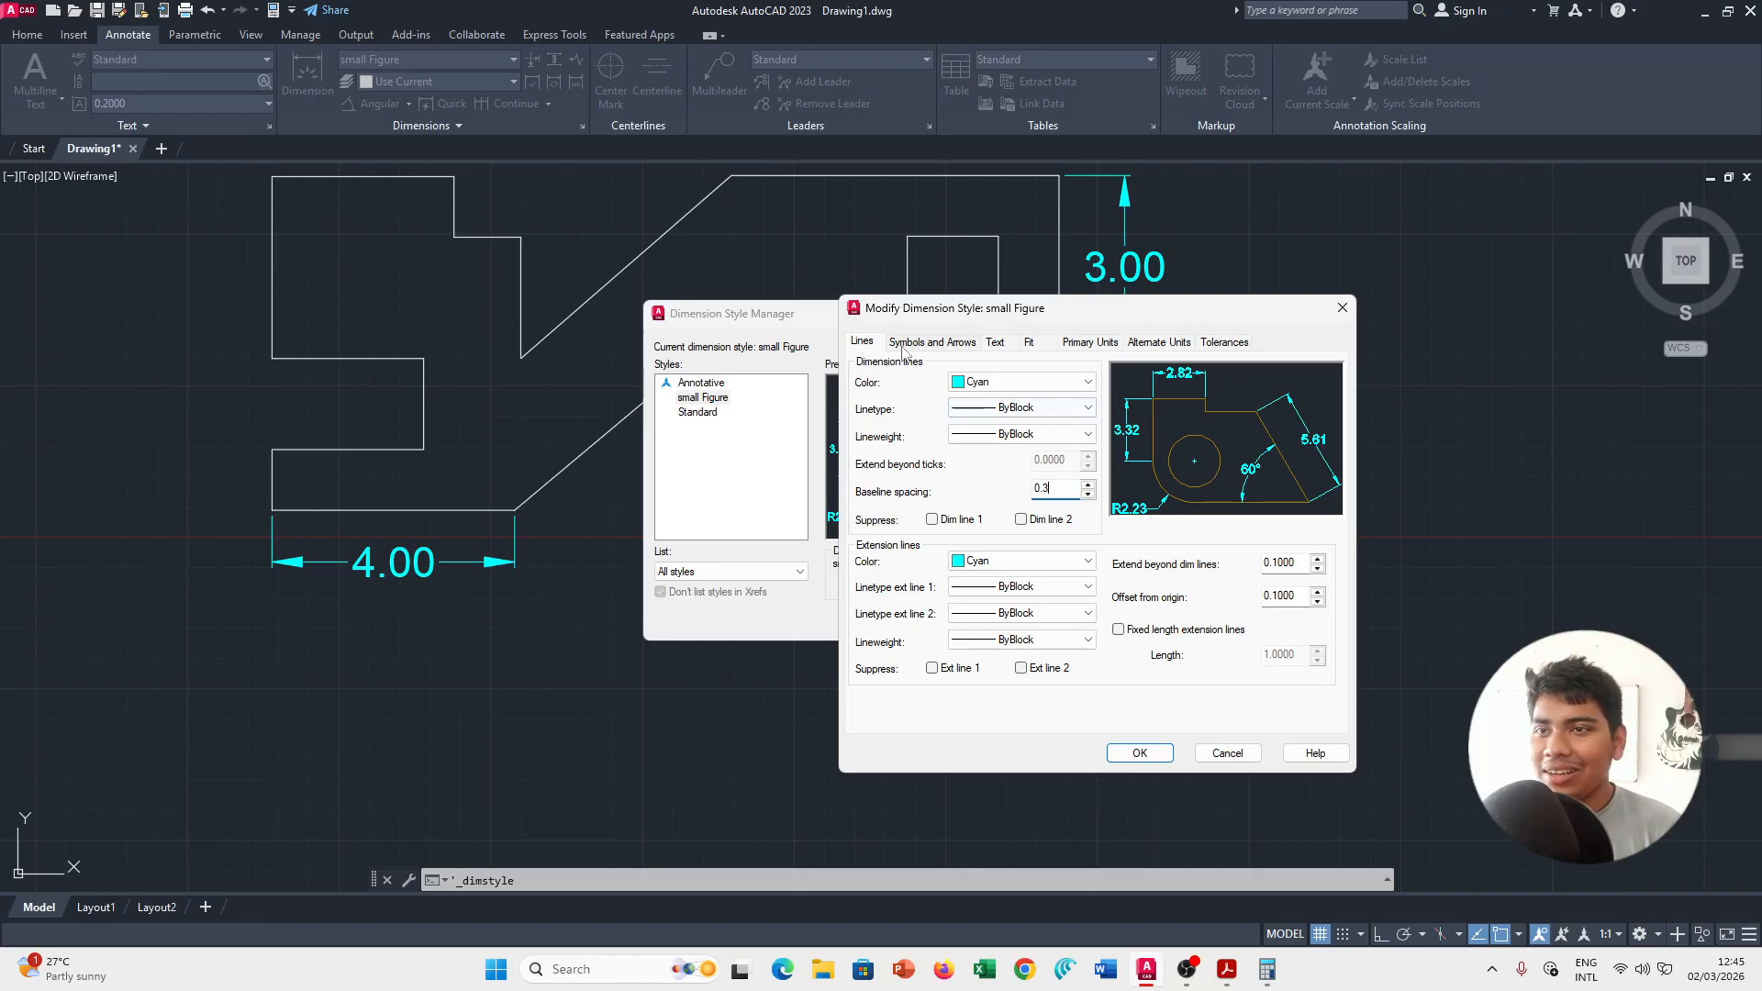
{"action": "left_click", "coordinate": [950, 343]}
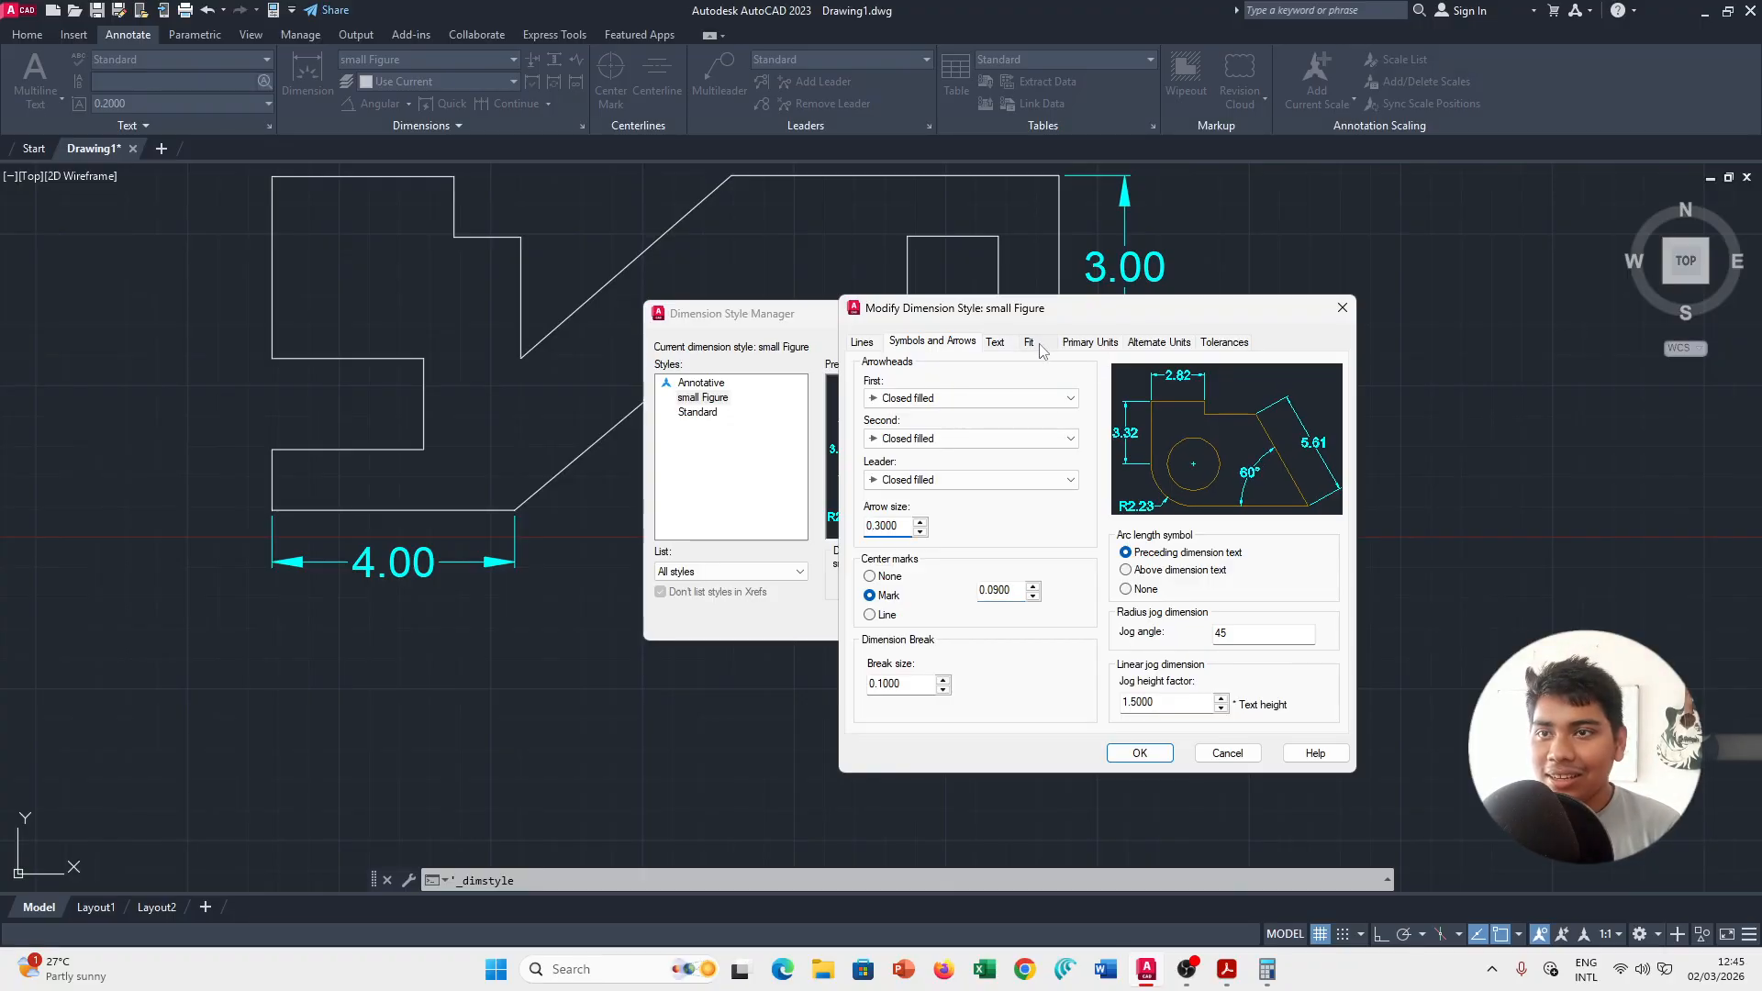
{"action": "left_click", "coordinate": [996, 342]}
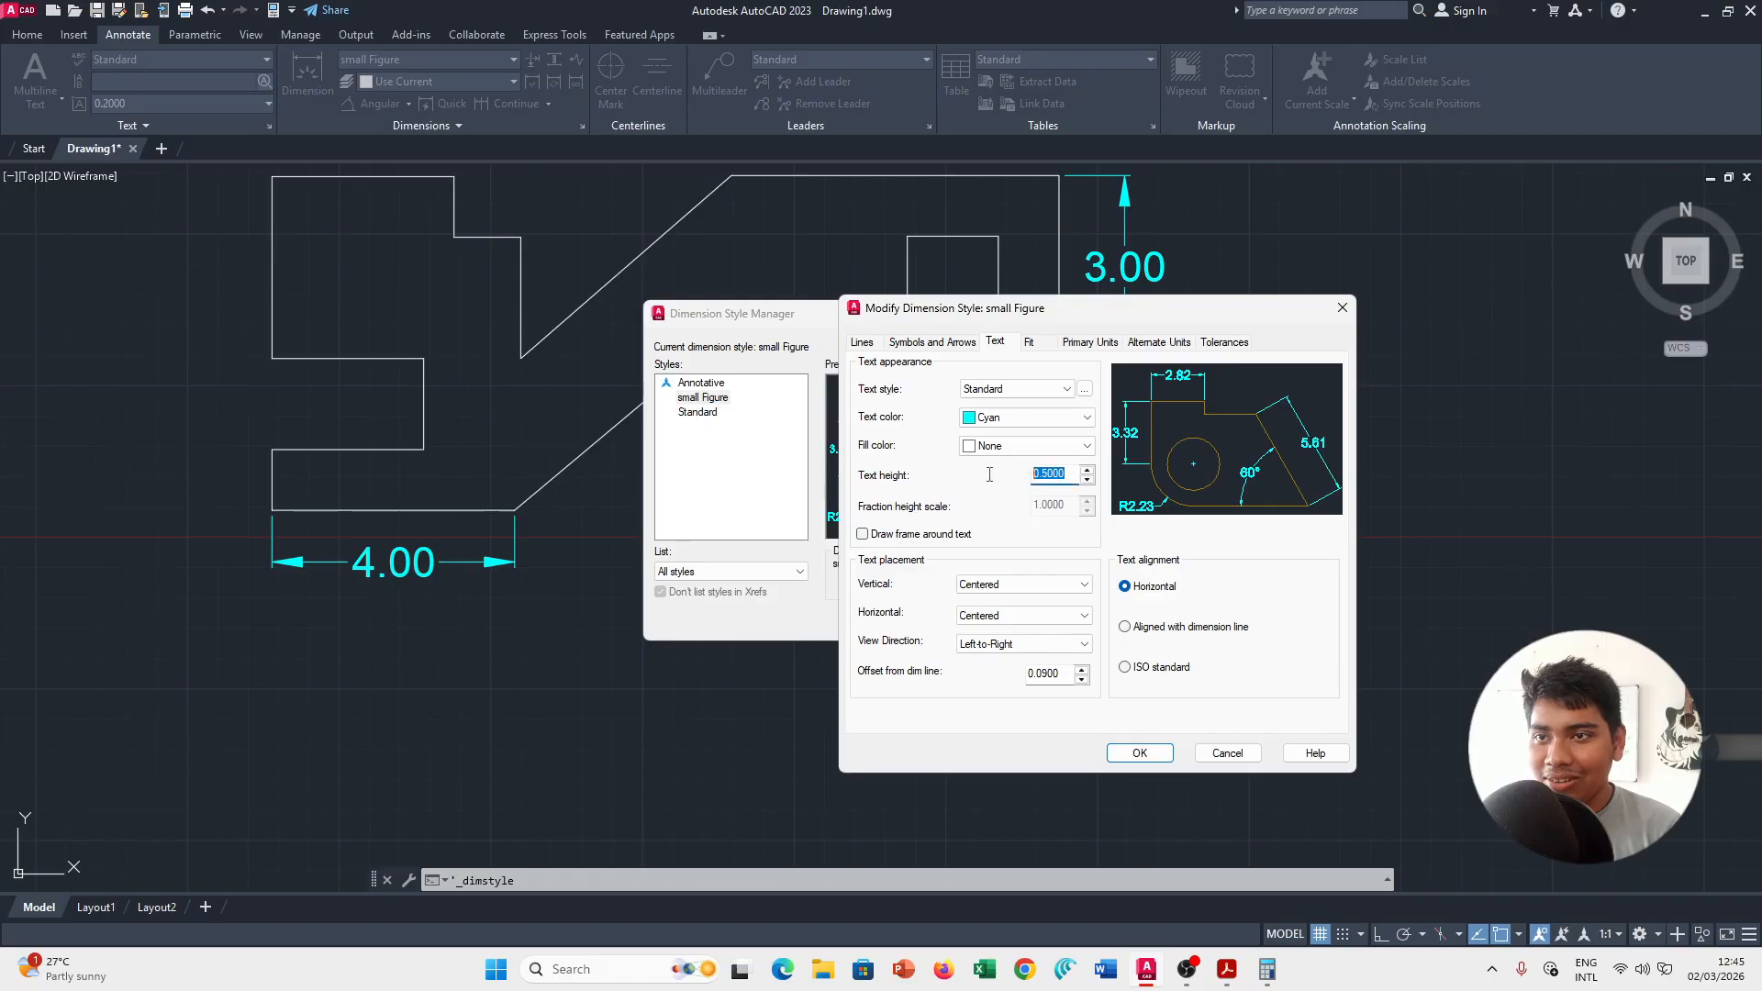
{"action": "type", "text": "0.3"}
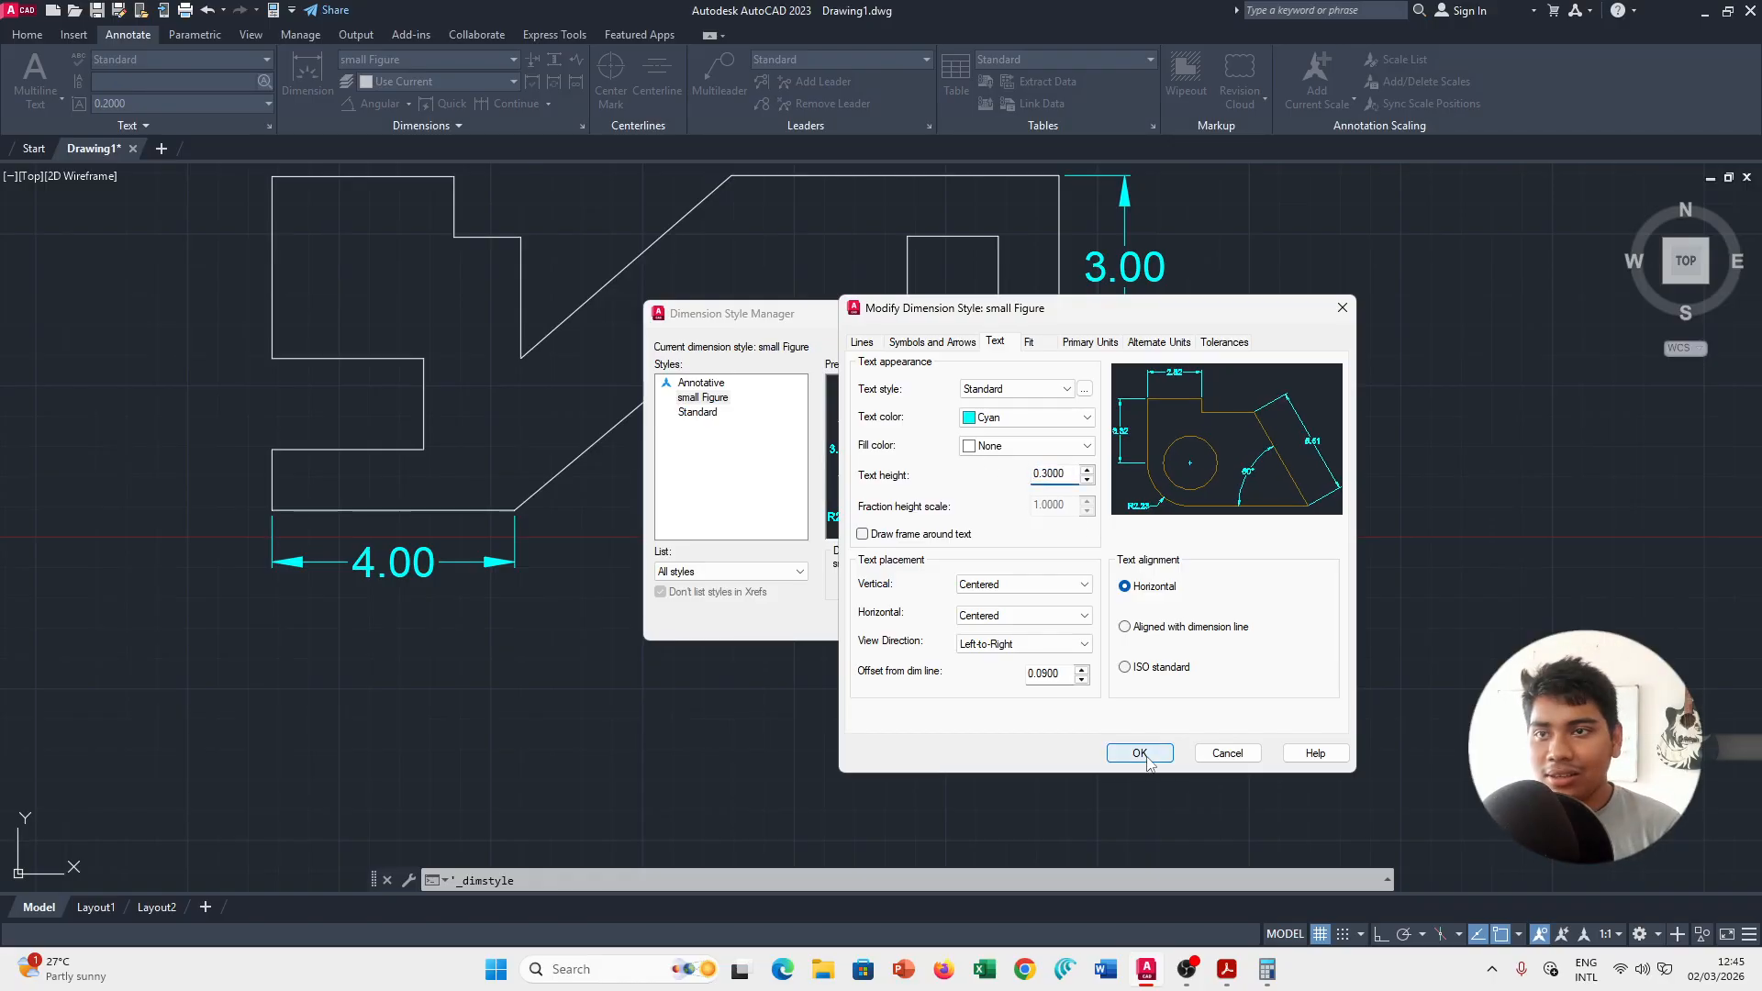
{"action": "left_click", "coordinate": [1072, 346]}
{"action": "left_click", "coordinate": [1042, 344]}
{"action": "left_click", "coordinate": [1088, 344]}
{"action": "left_click", "coordinate": [1147, 344]}
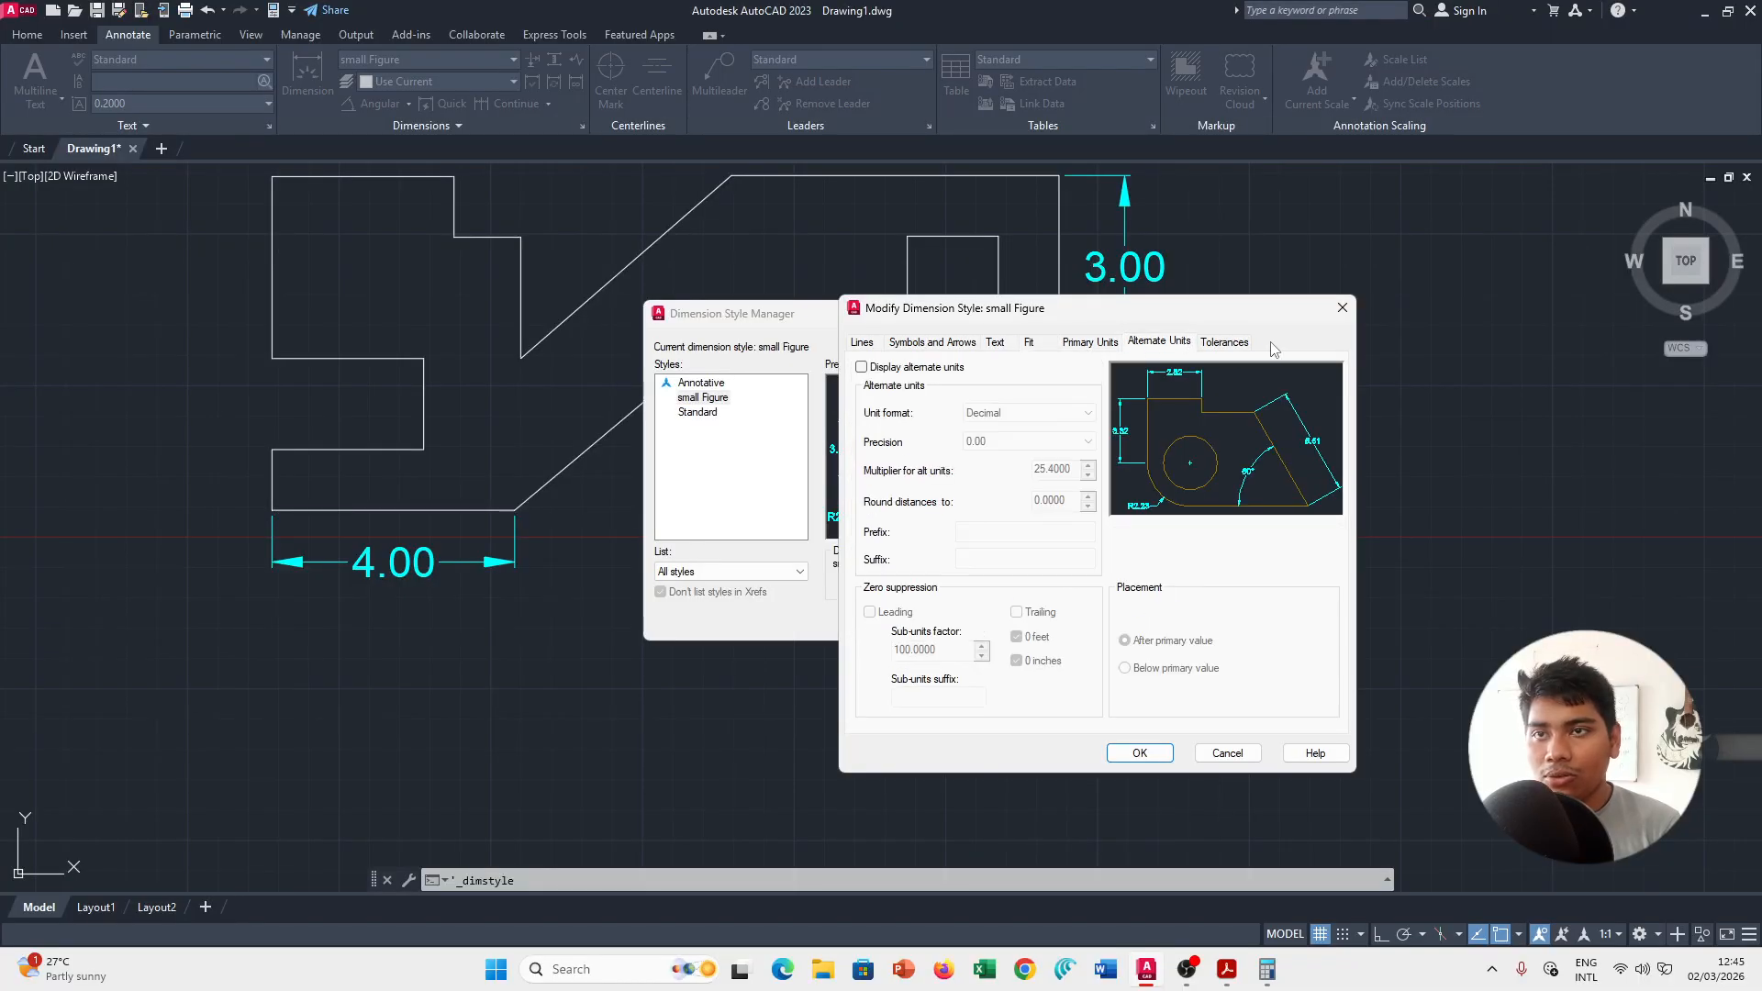
{"action": "left_click", "coordinate": [1227, 342]}
{"action": "left_click", "coordinate": [1169, 752]}
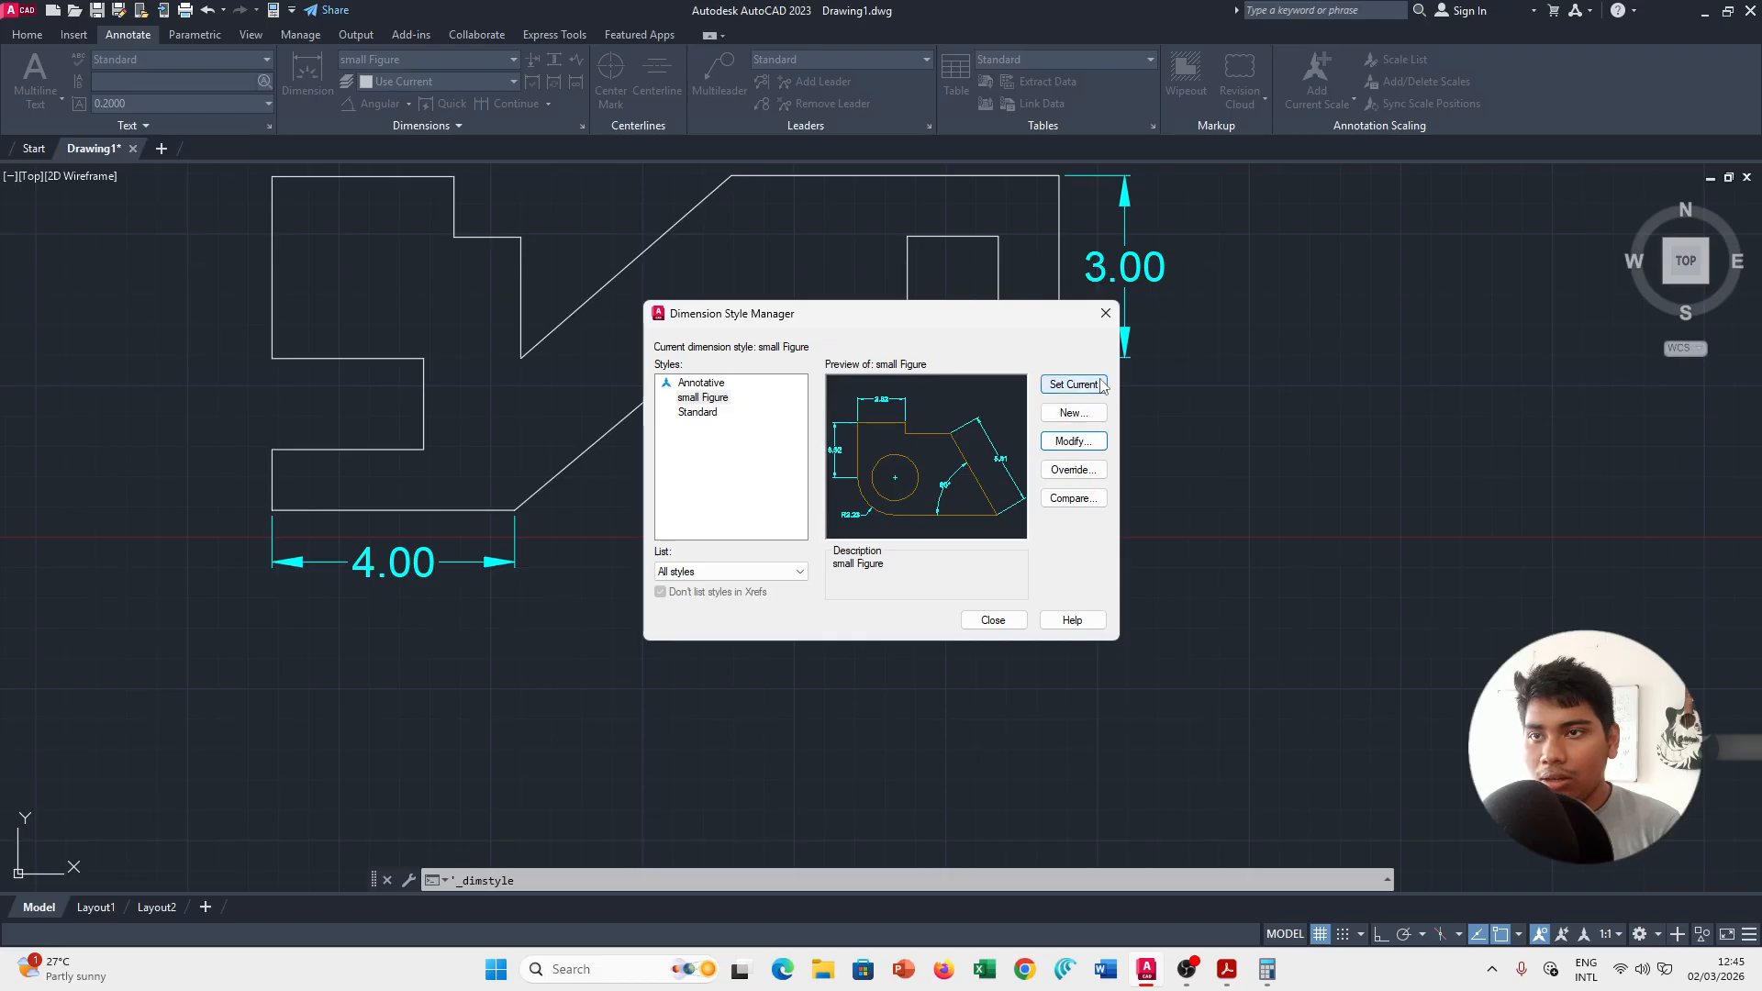
Make small Figure the current dimension style and close the style manager to update the existing dimensions.
{"action": "left_click", "coordinate": [707, 403]}
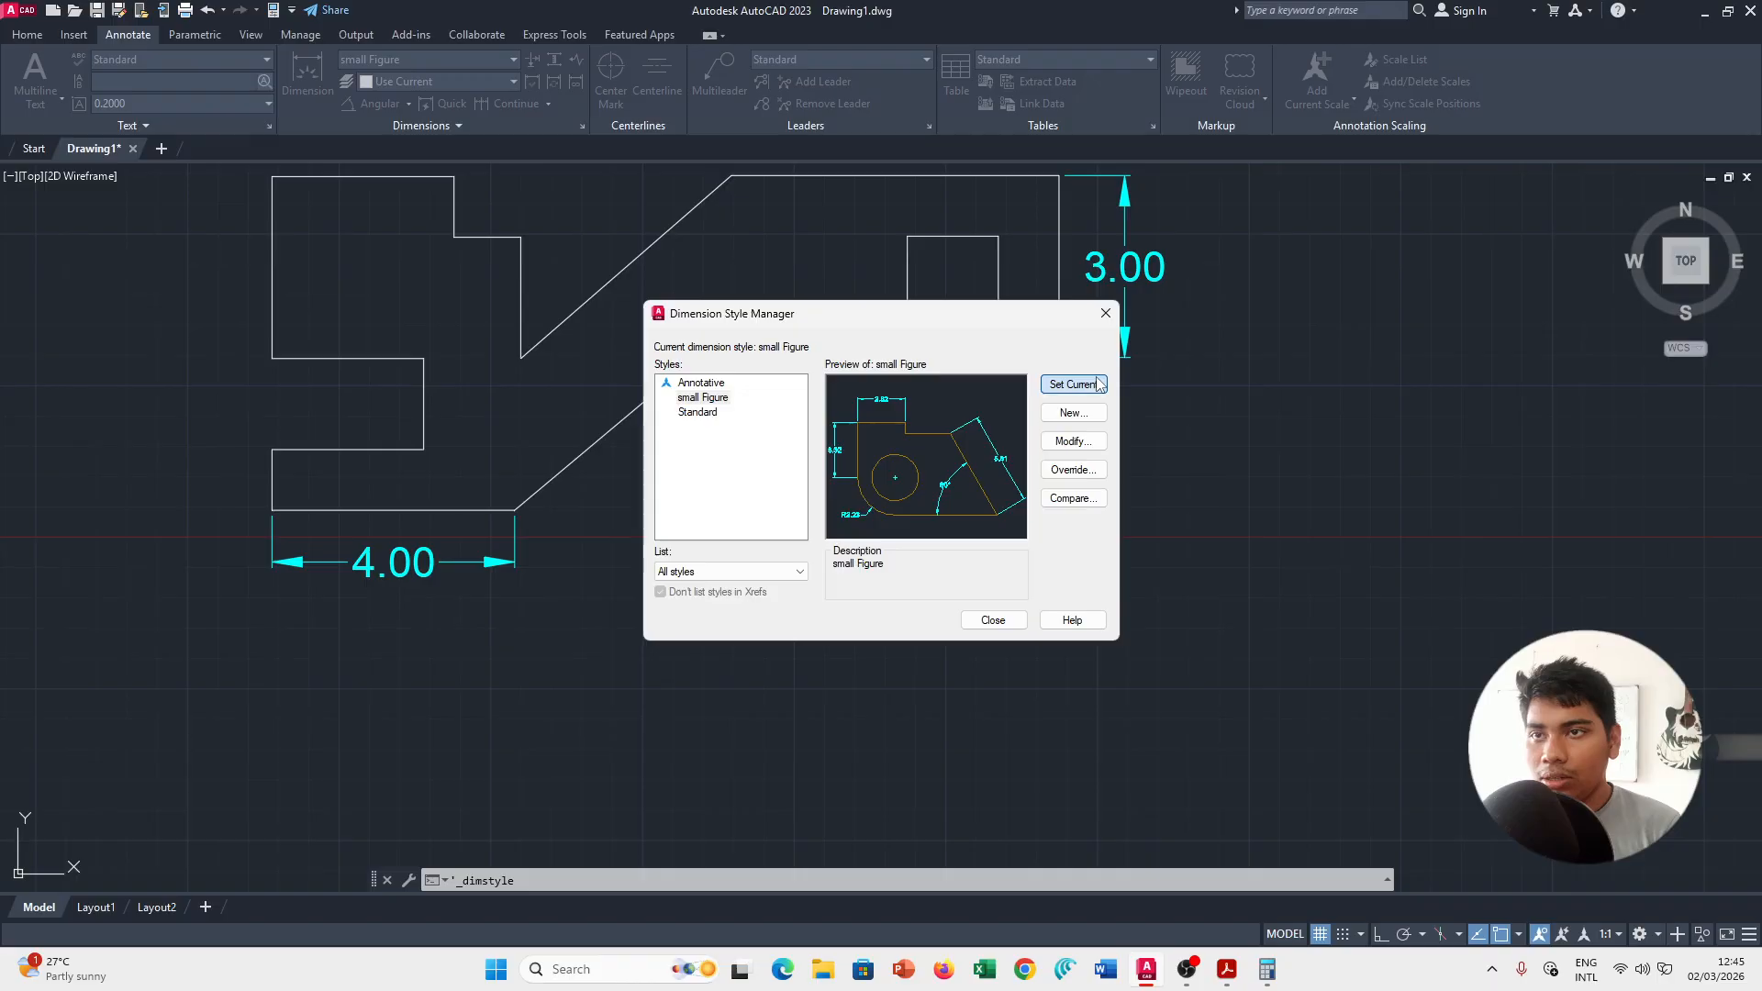
{"action": "left_click", "coordinate": [1077, 484]}
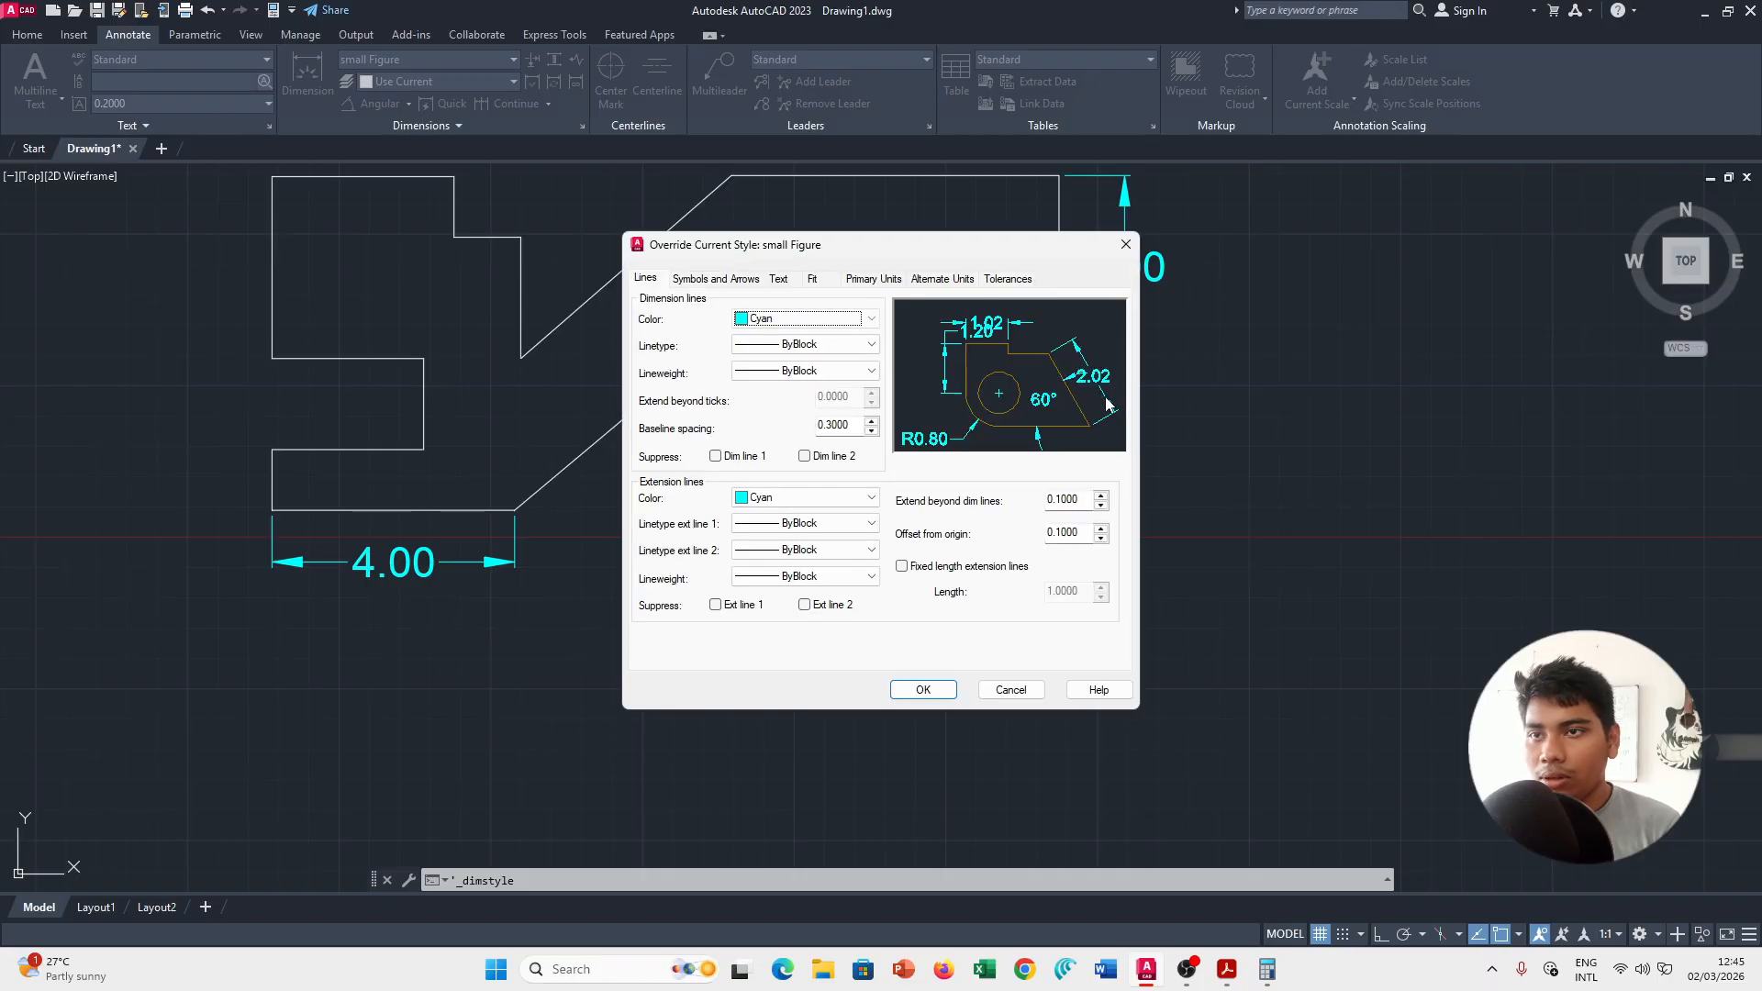
{"action": "left_click", "coordinate": [1127, 251]}
{"action": "left_click", "coordinate": [1067, 386]}
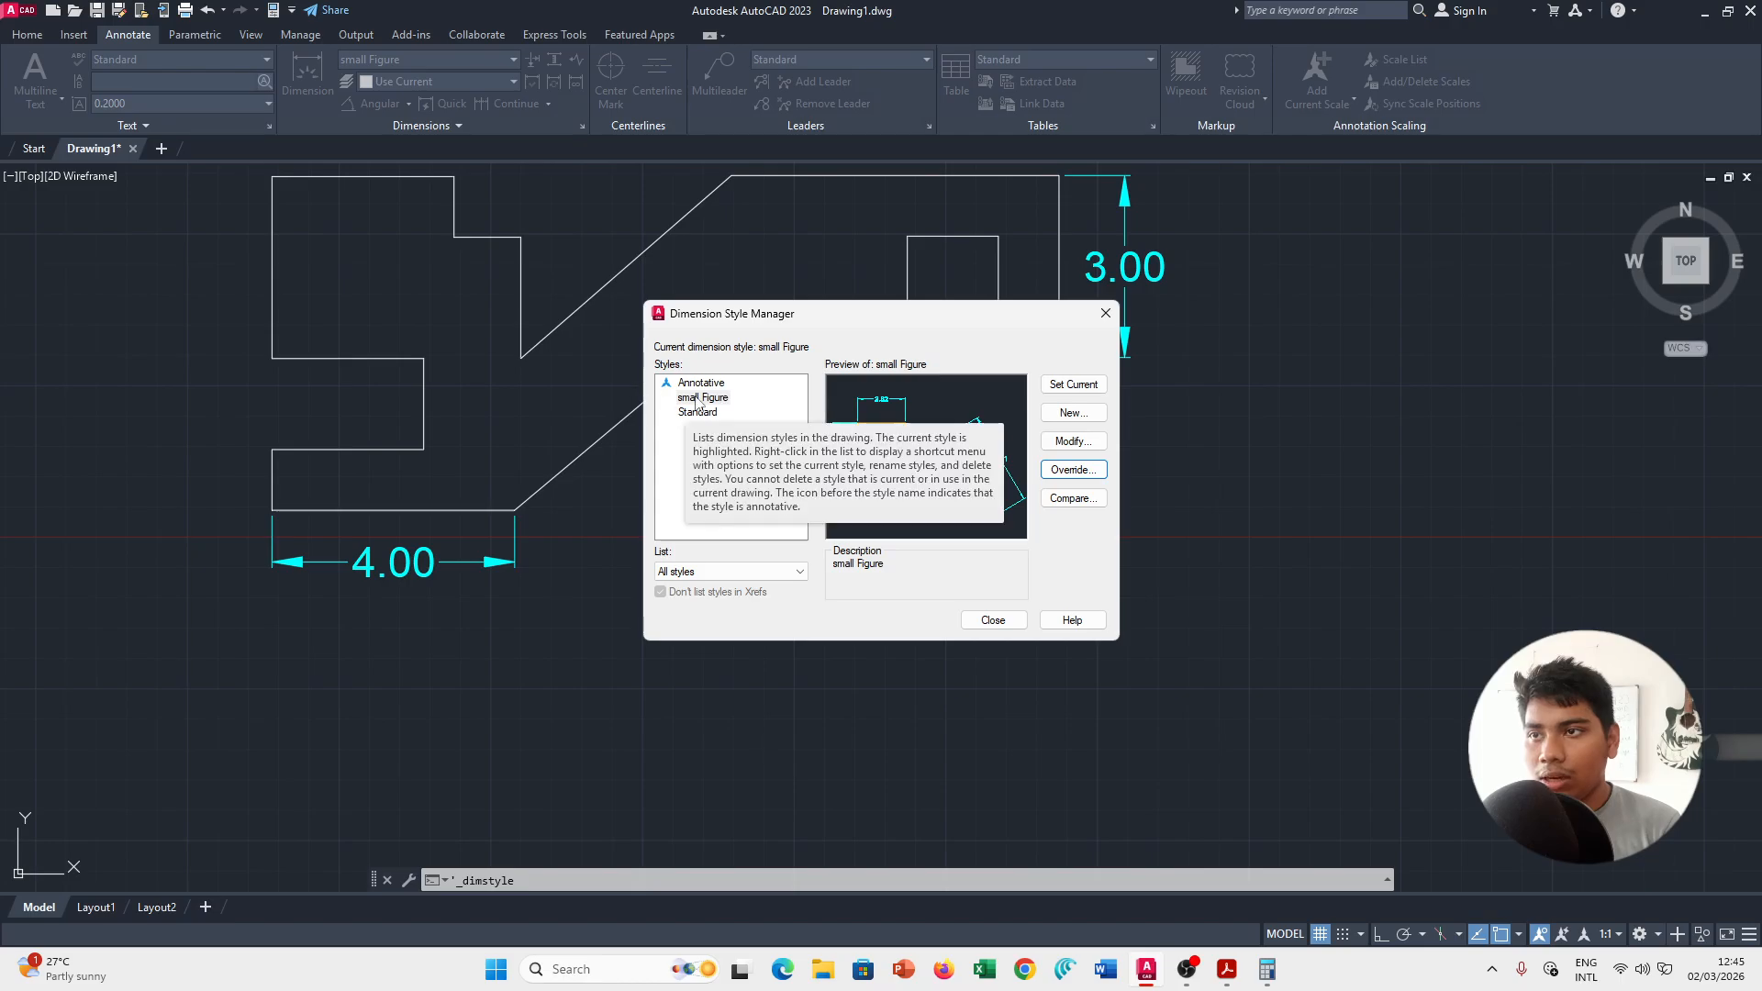
{"action": "left_click", "coordinate": [994, 621]}
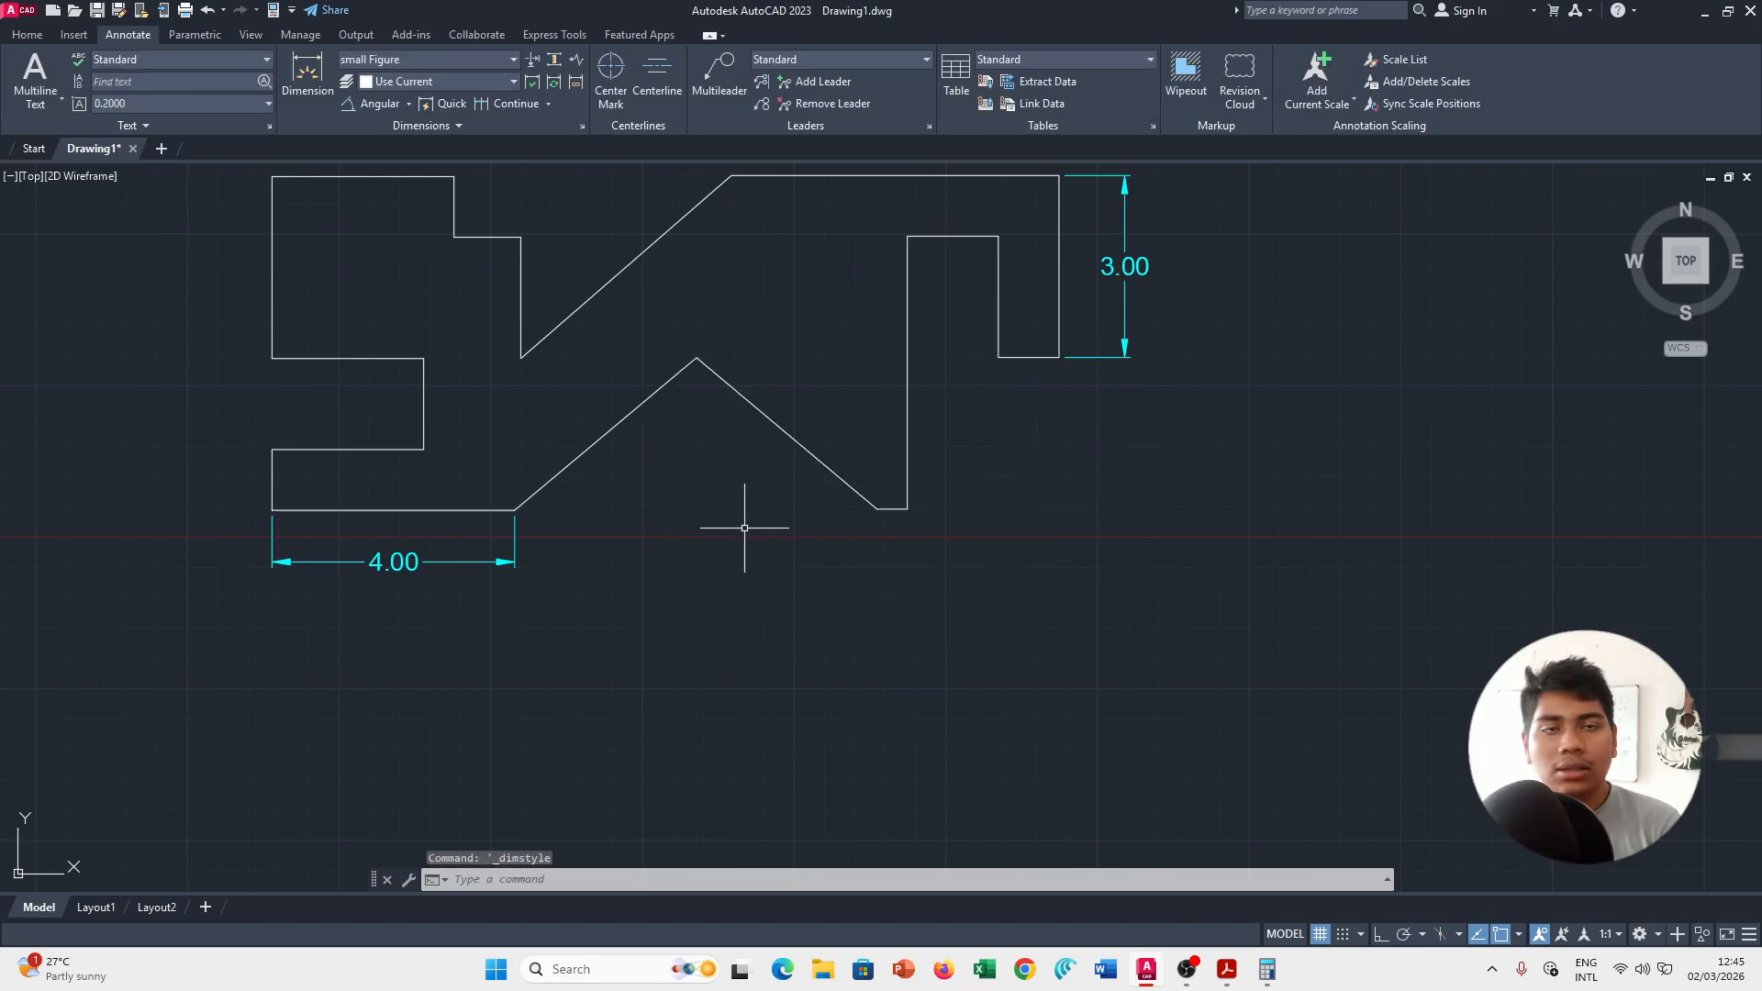
Dimension the height from the right leg's bottom edge down to the profile's base, aligned below the outer right edge's dimension.
{"action": "middle_click_drag", "start_coordinate": [744, 528], "coordinate": [765, 600]}
{"action": "left_click", "coordinate": [307, 74]}
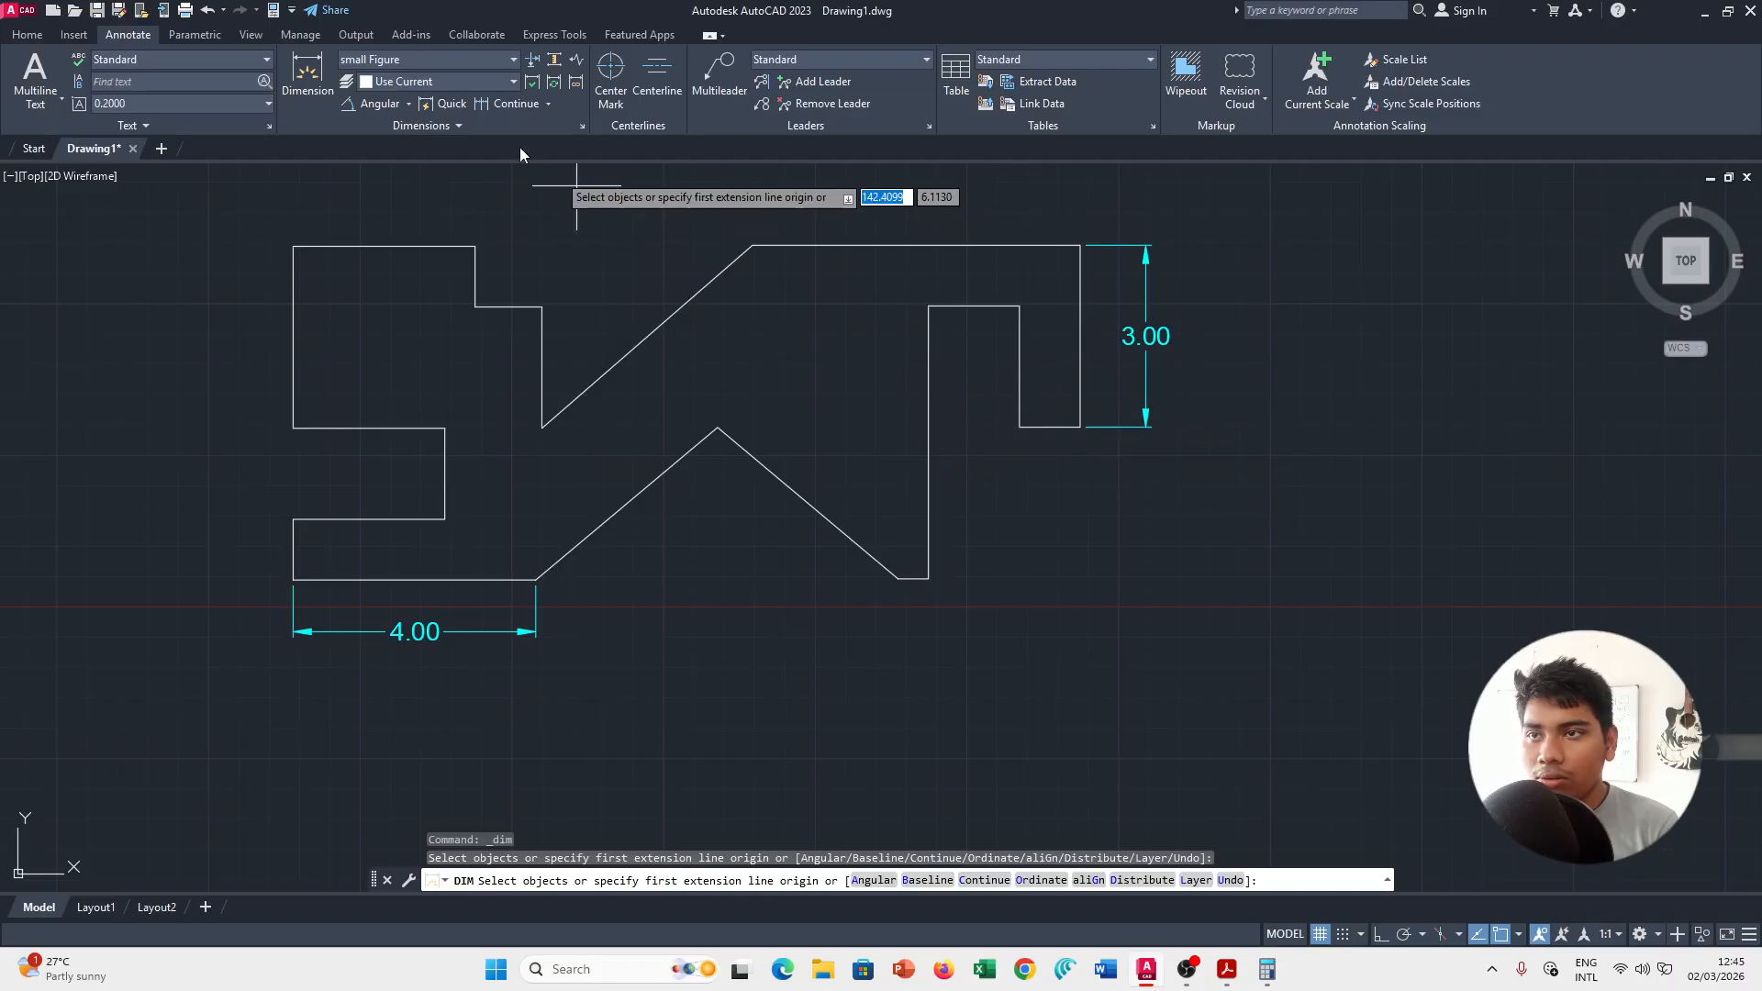
{"action": "left_click", "coordinate": [928, 427]}
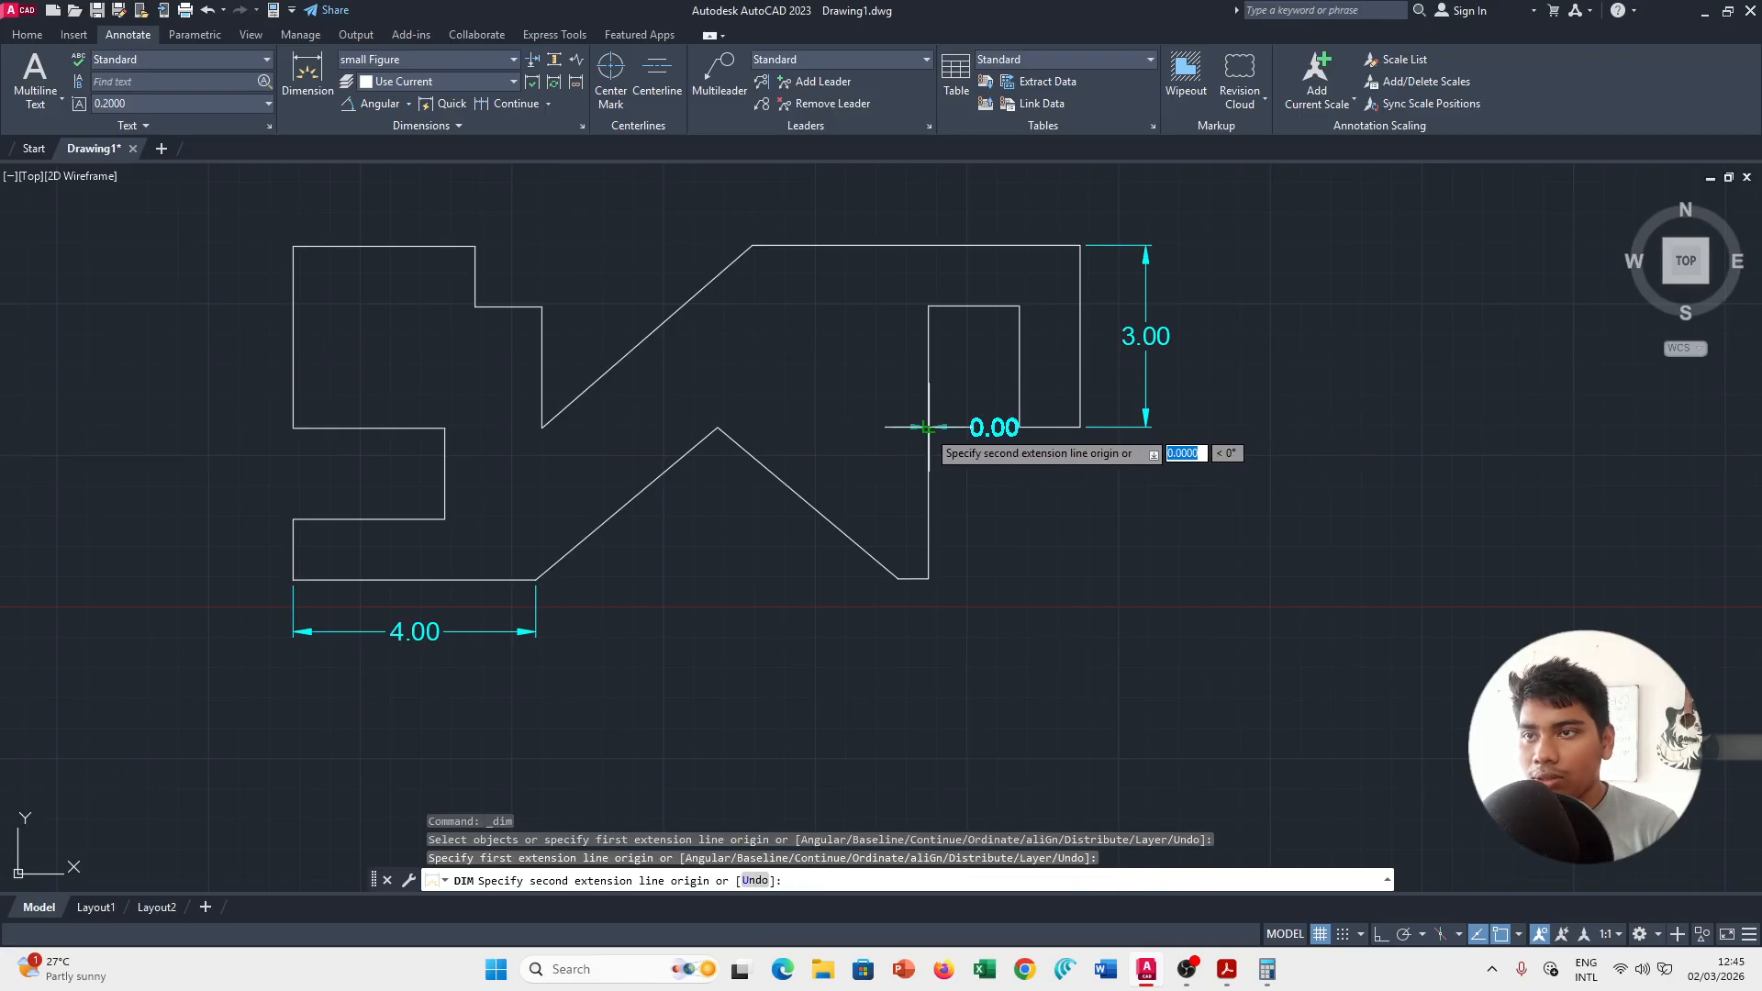
{"action": "left_click", "coordinate": [929, 578]}
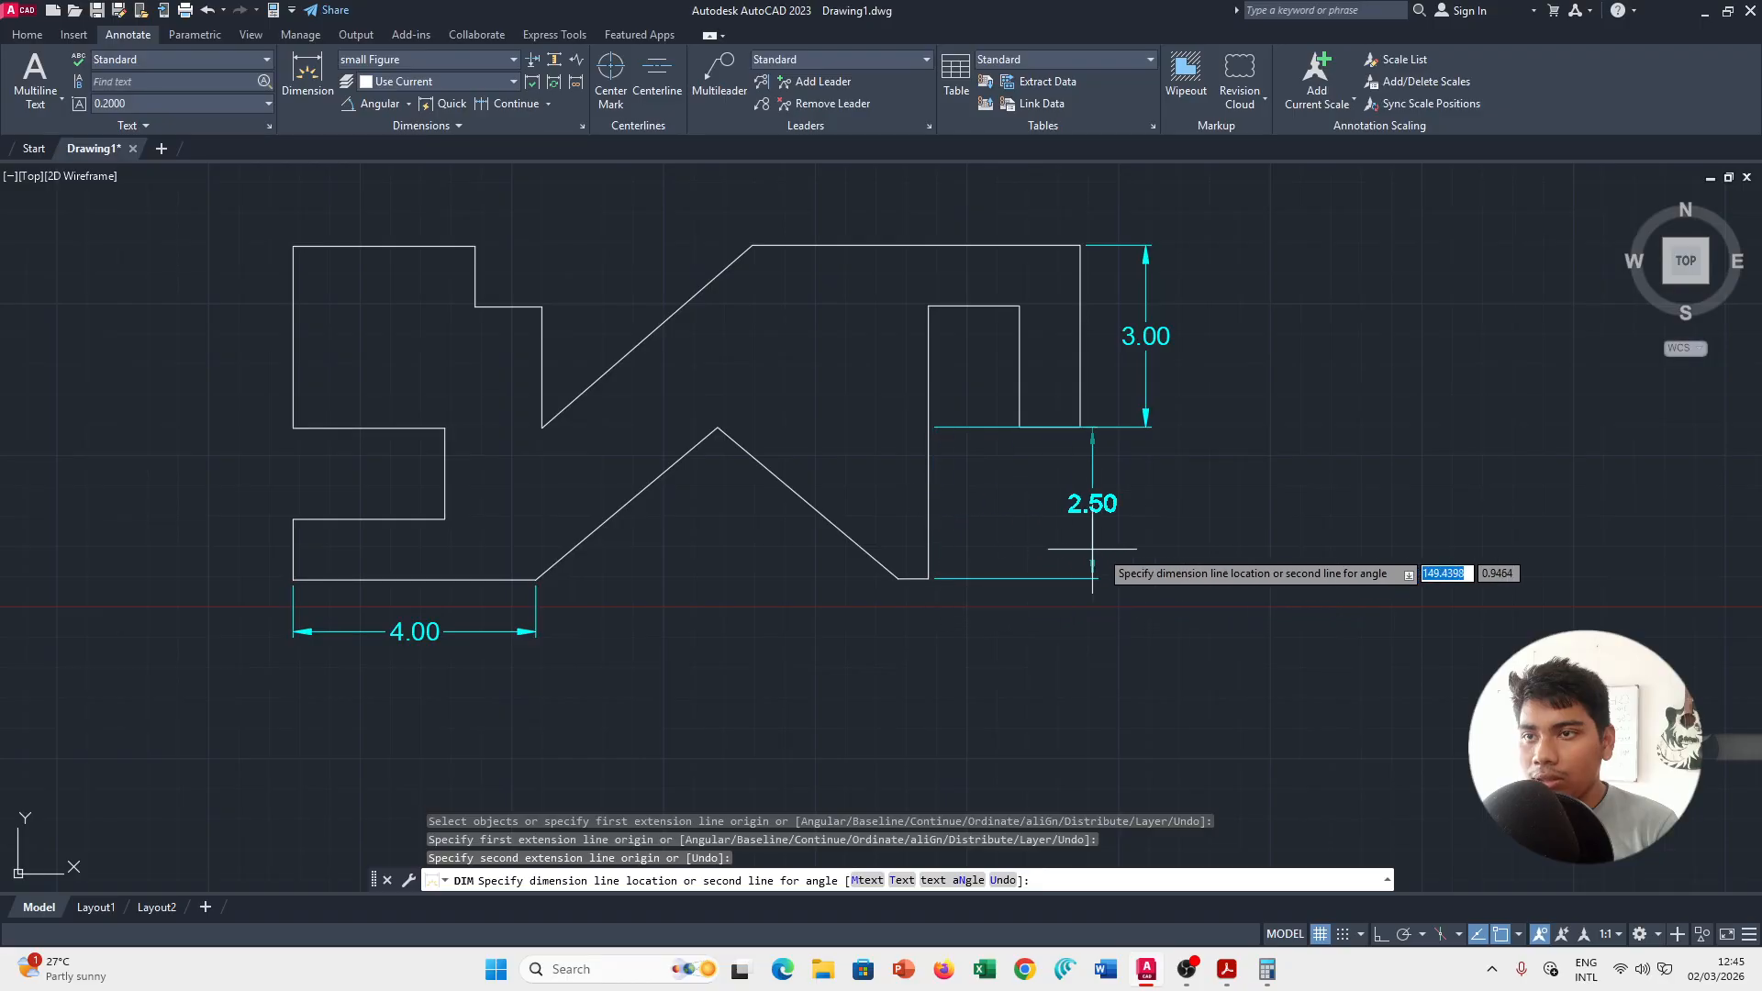
{"action": "left_click", "coordinate": [1146, 556]}
Dimension the width of the right leg's bottom edge just below it, and switch to the PDF drawing to compare.
{"action": "left_click", "coordinate": [1019, 428]}
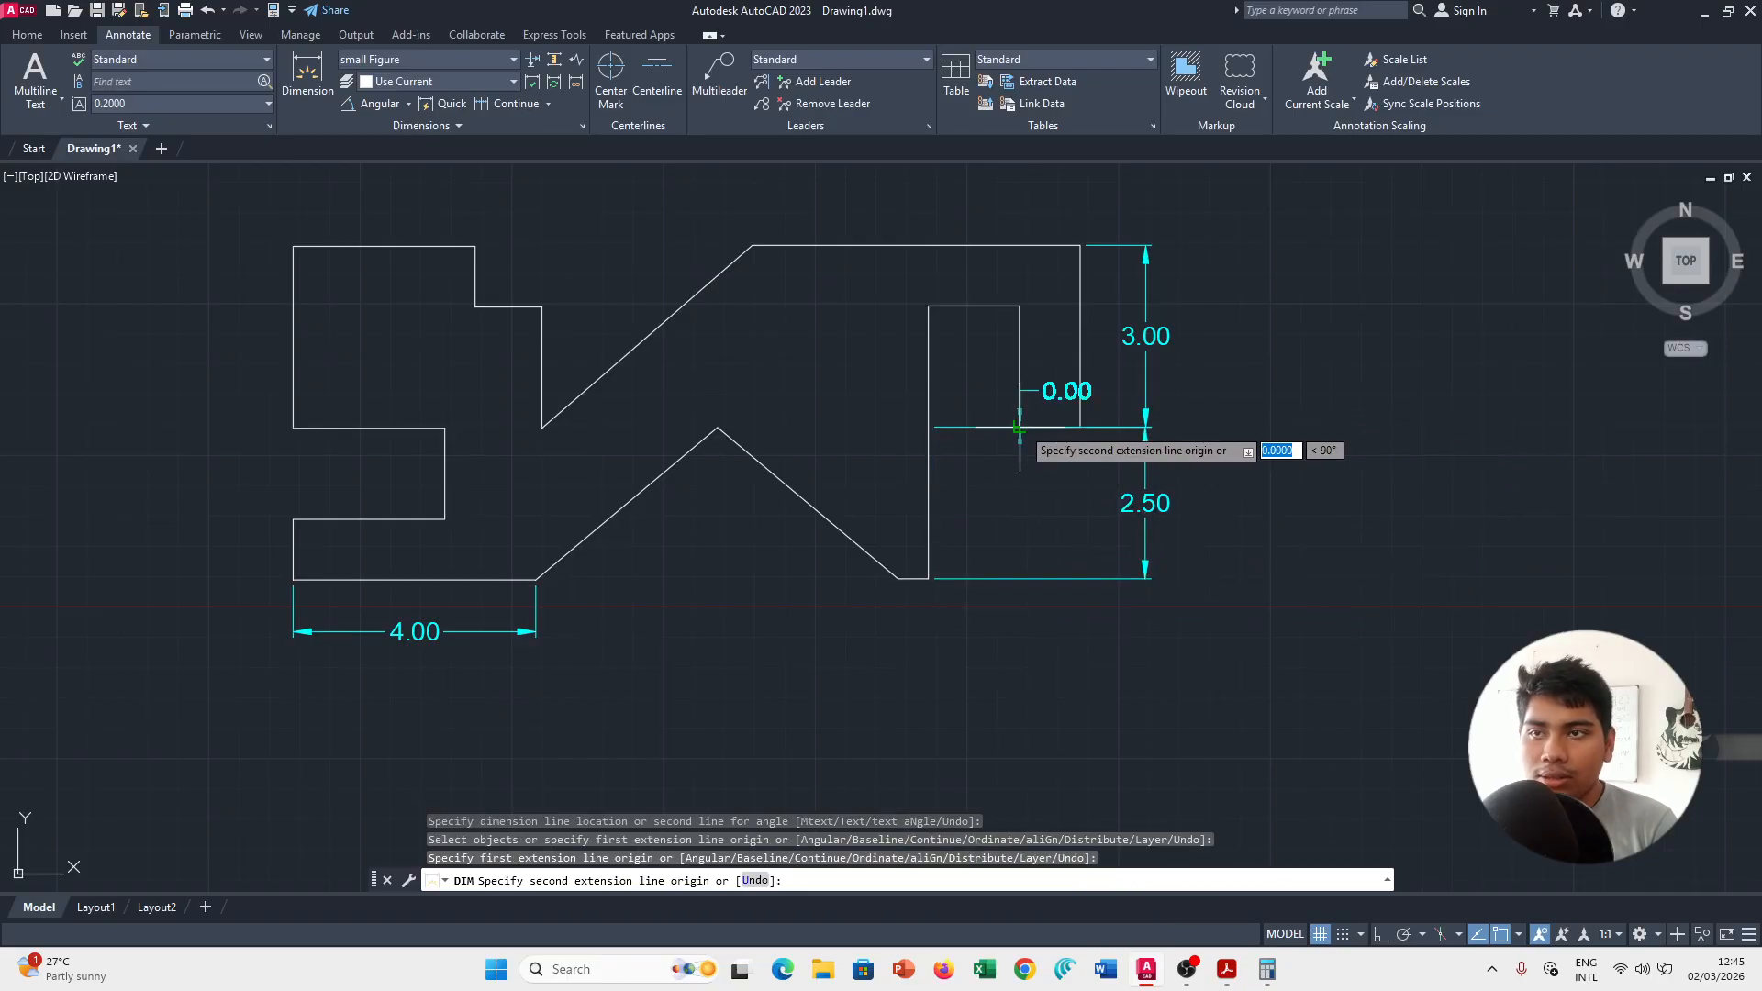
{"action": "left_click", "coordinate": [1080, 429]}
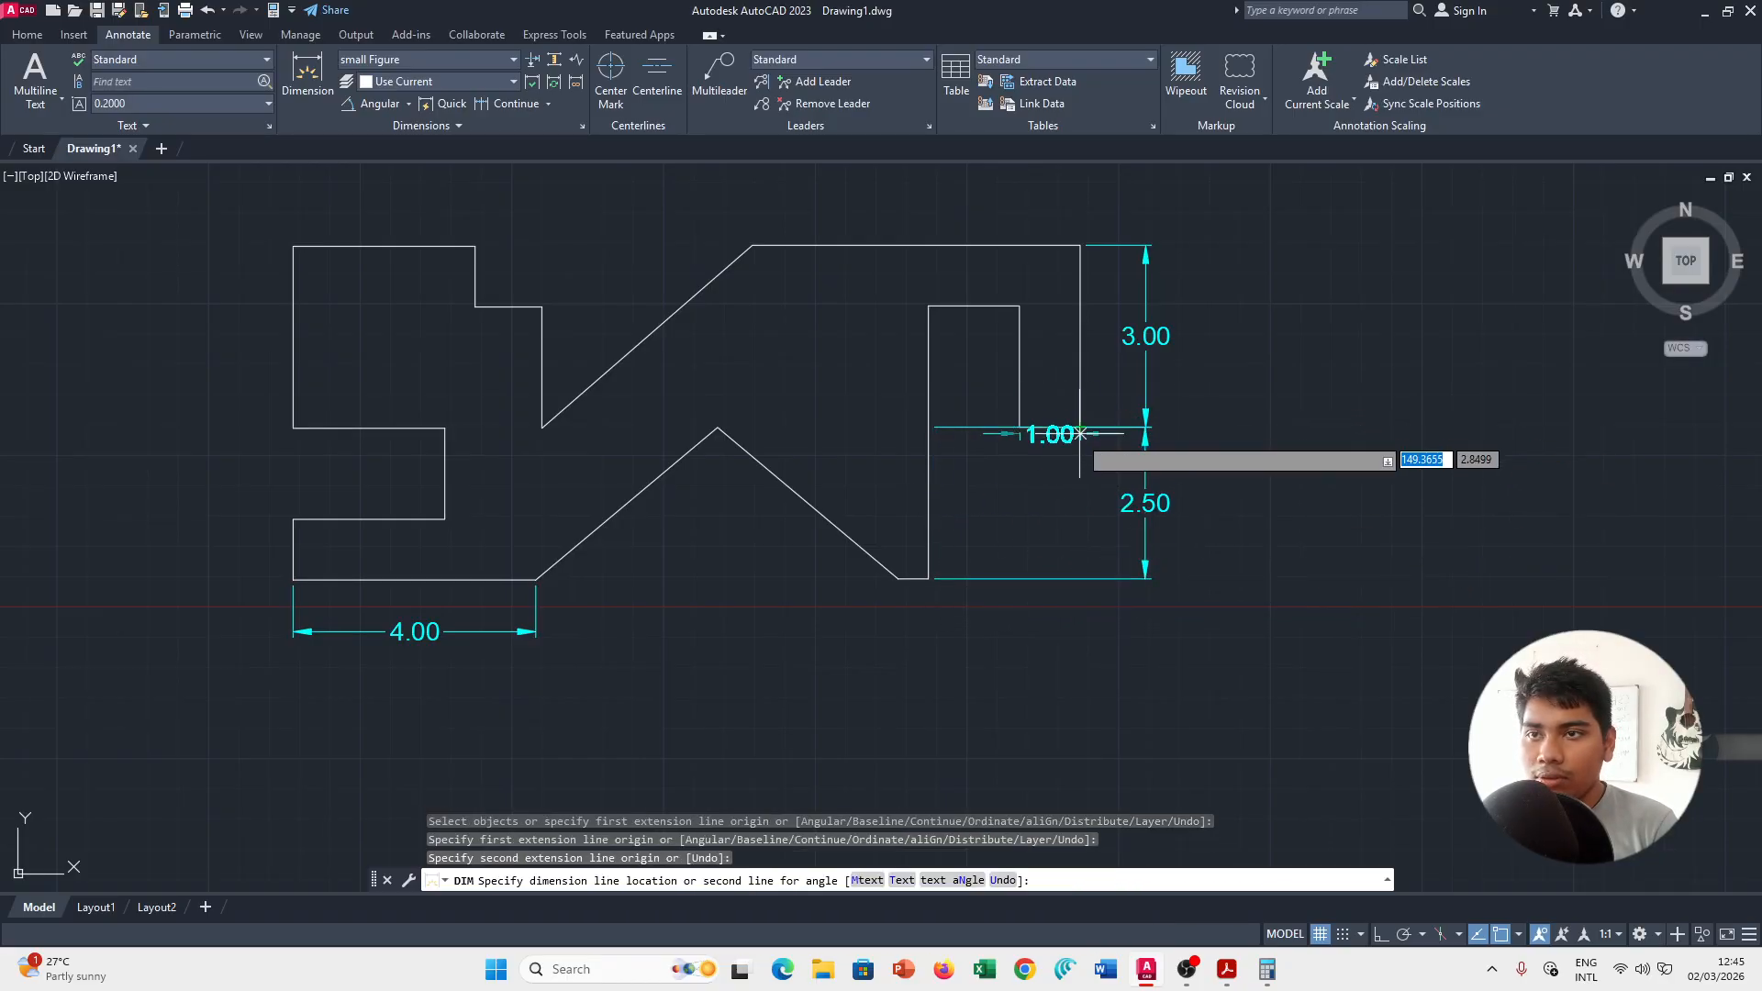
{"action": "left_click", "coordinate": [1069, 459]}
{"action": "key", "text": "alt+Tab"}
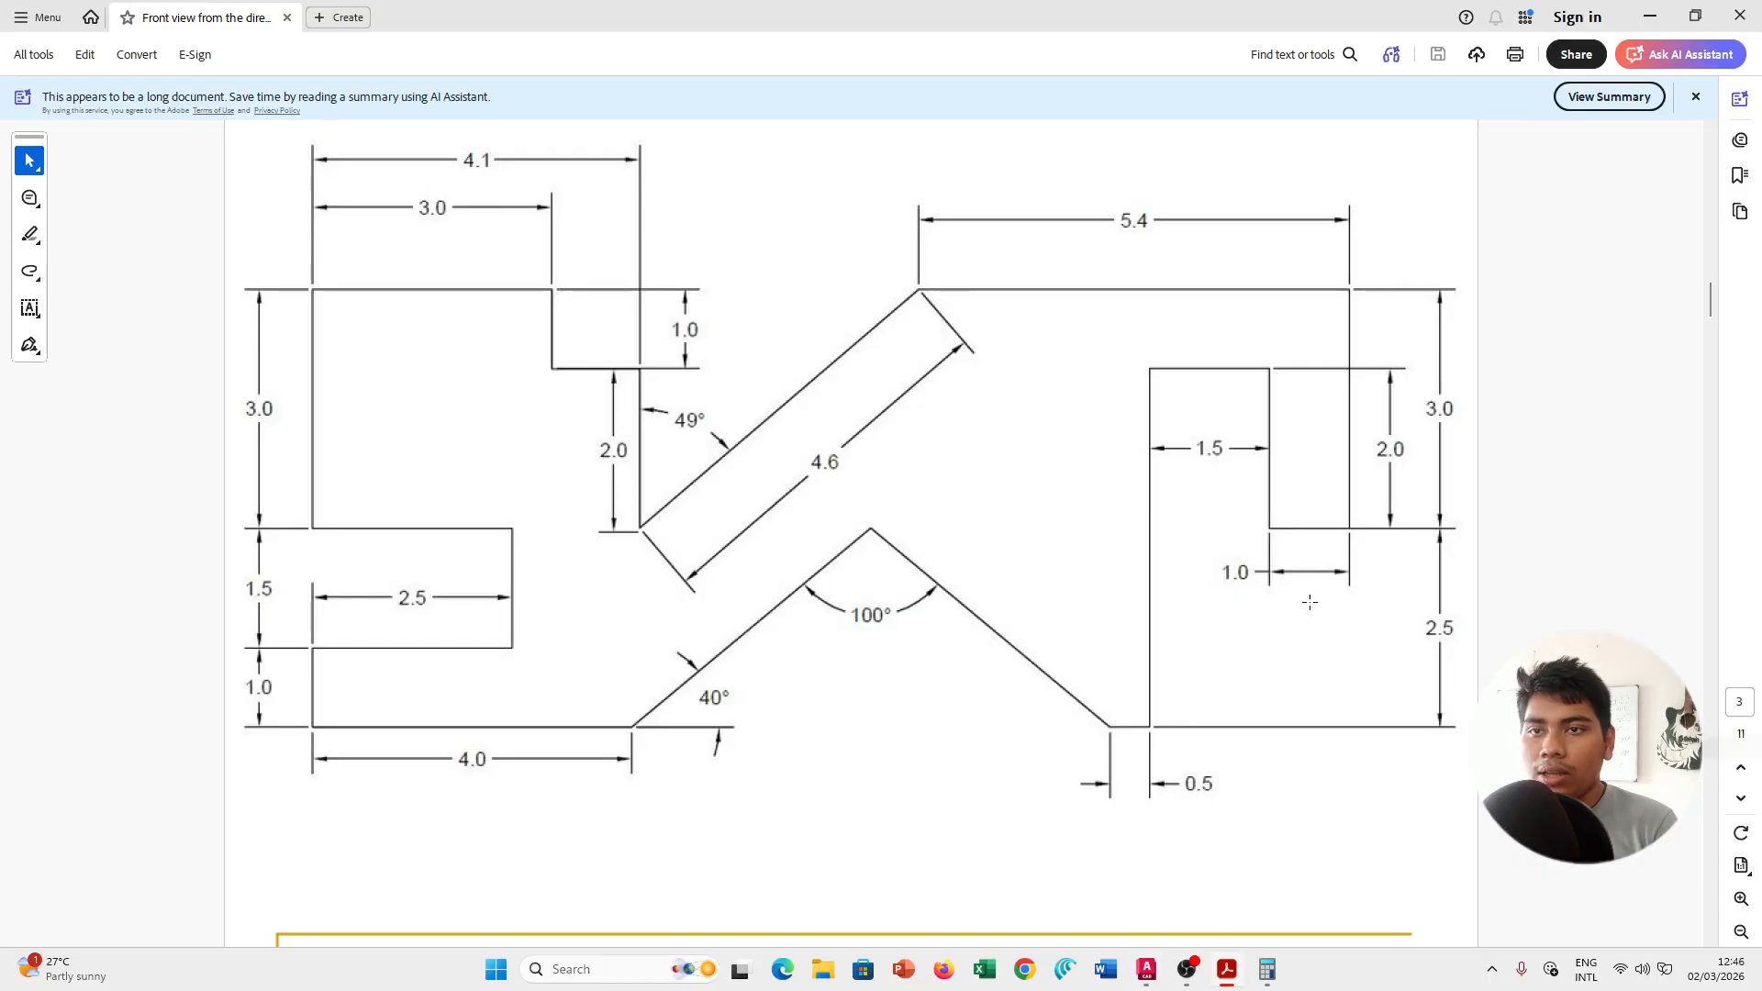
Back in AutoCAD, dimension the width of the right-hand notch's top edge, placing it inside the notch just below that edge.
{"action": "key", "text": "alt+Tab"}
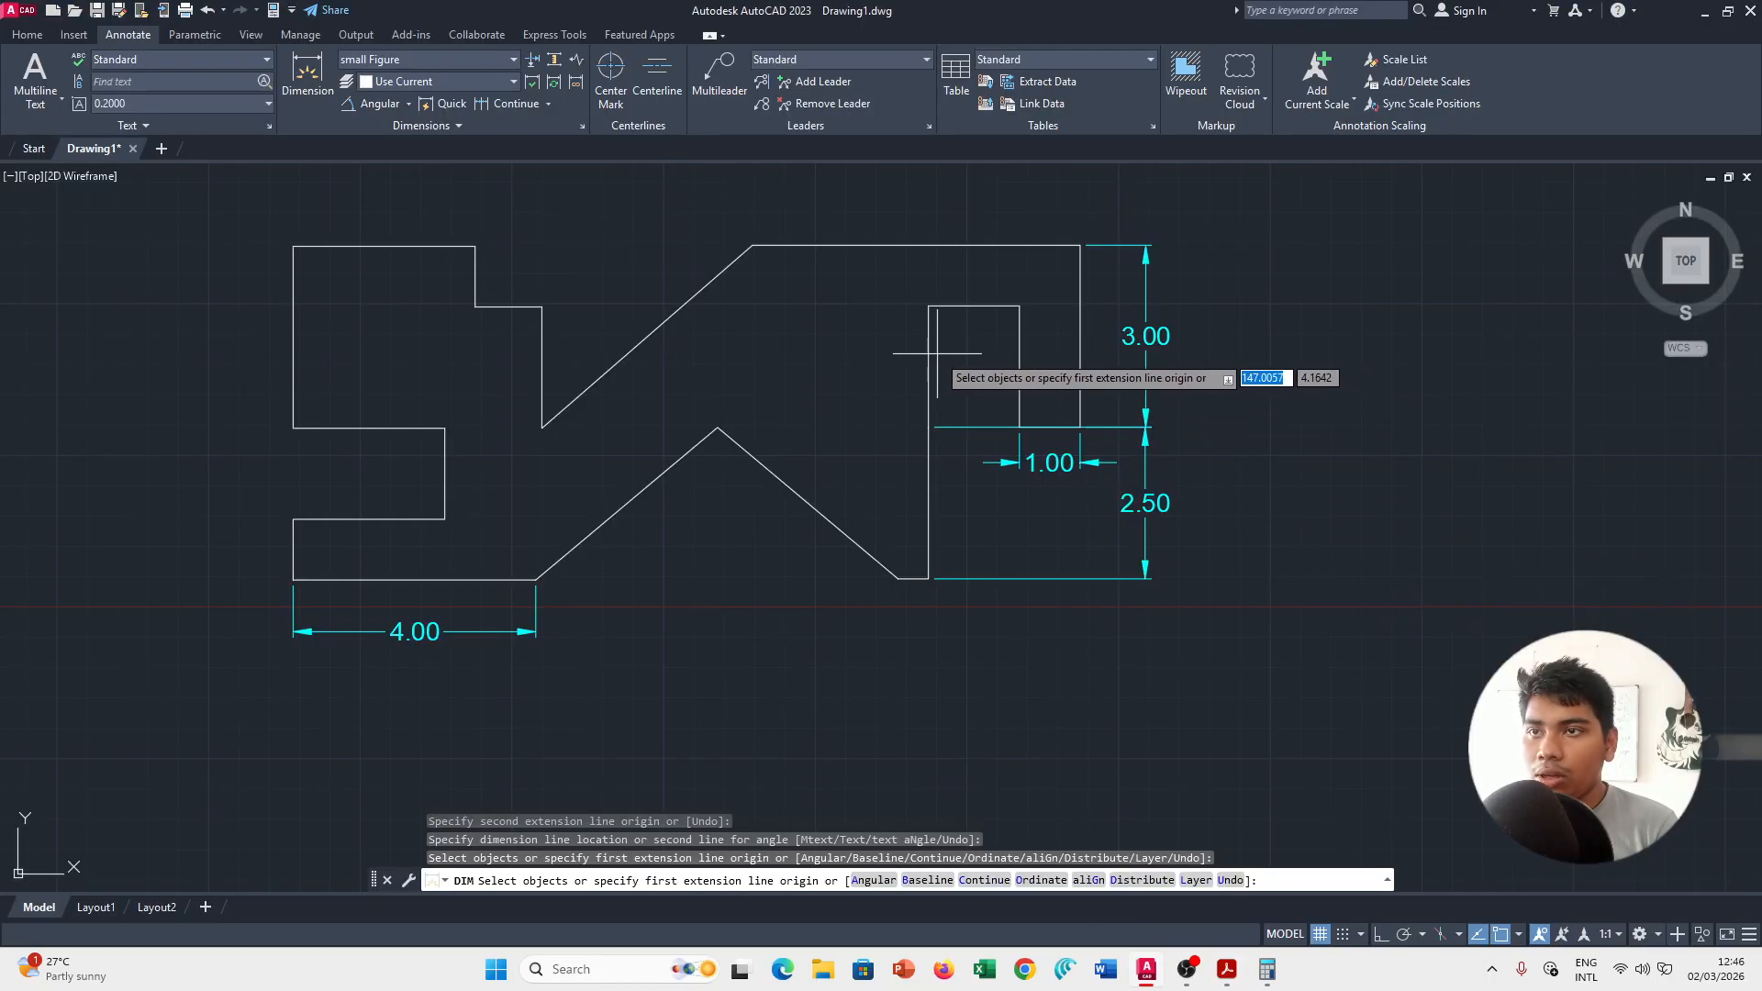
{"action": "key", "text": "Return"}
{"action": "key", "text": "Return"}
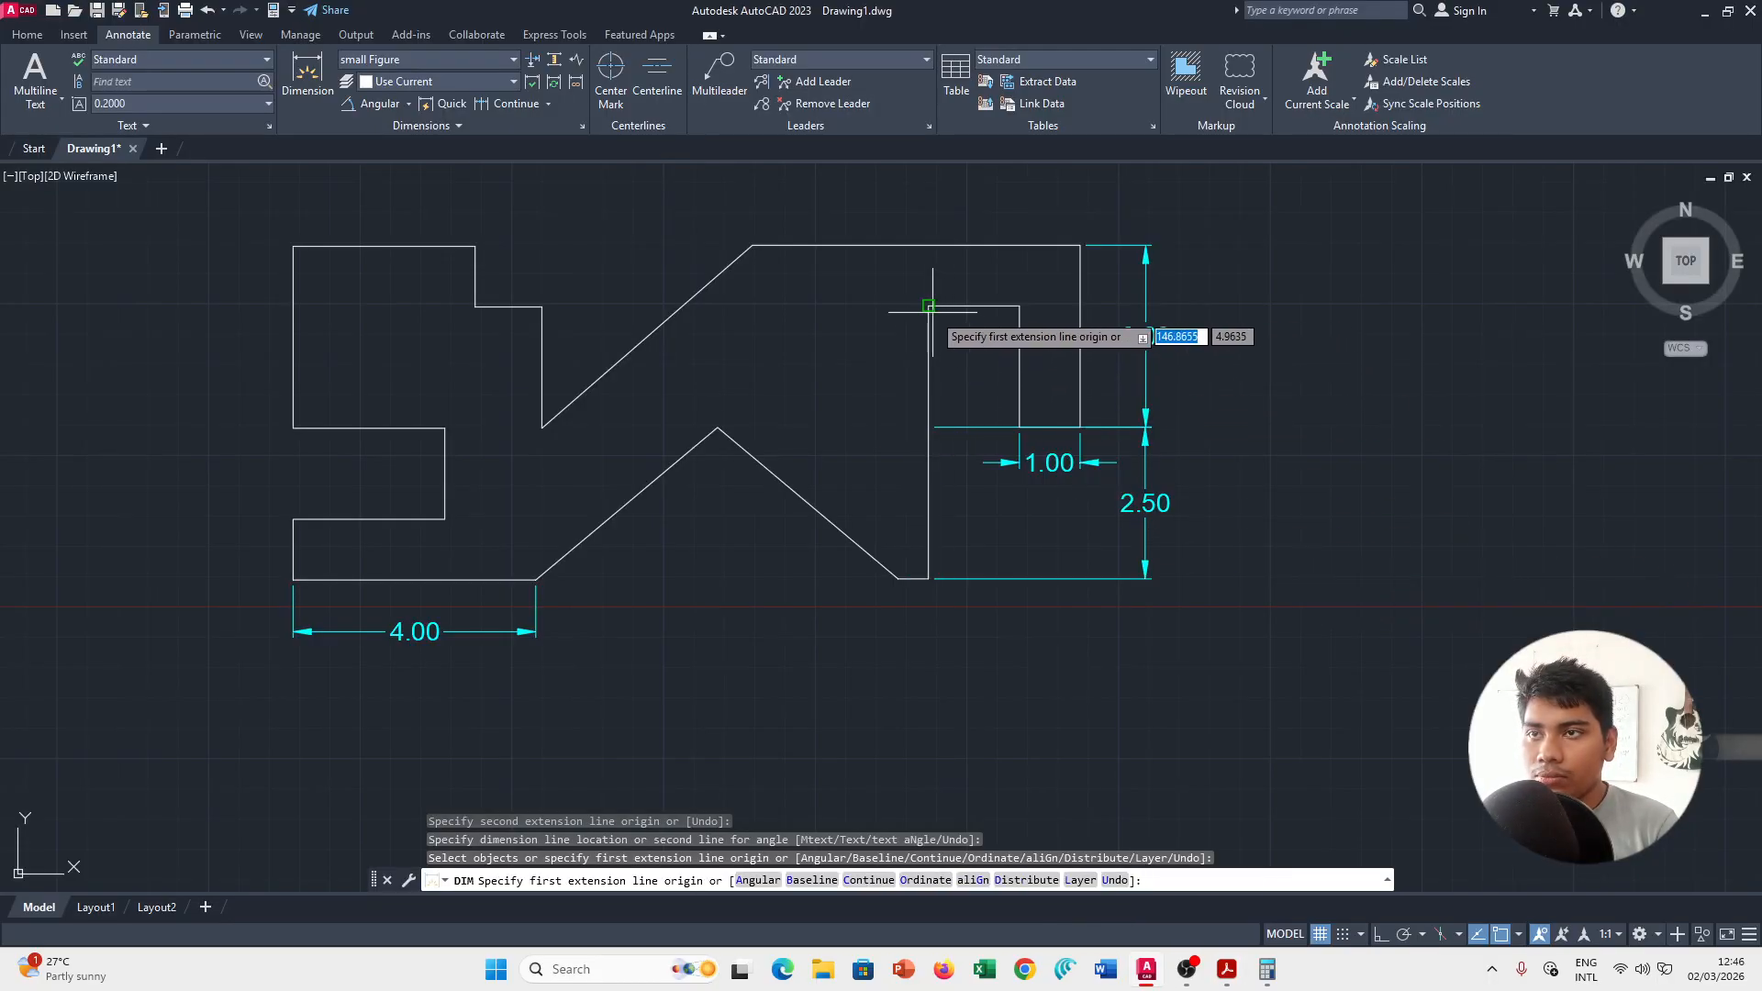
{"action": "left_click", "coordinate": [929, 306]}
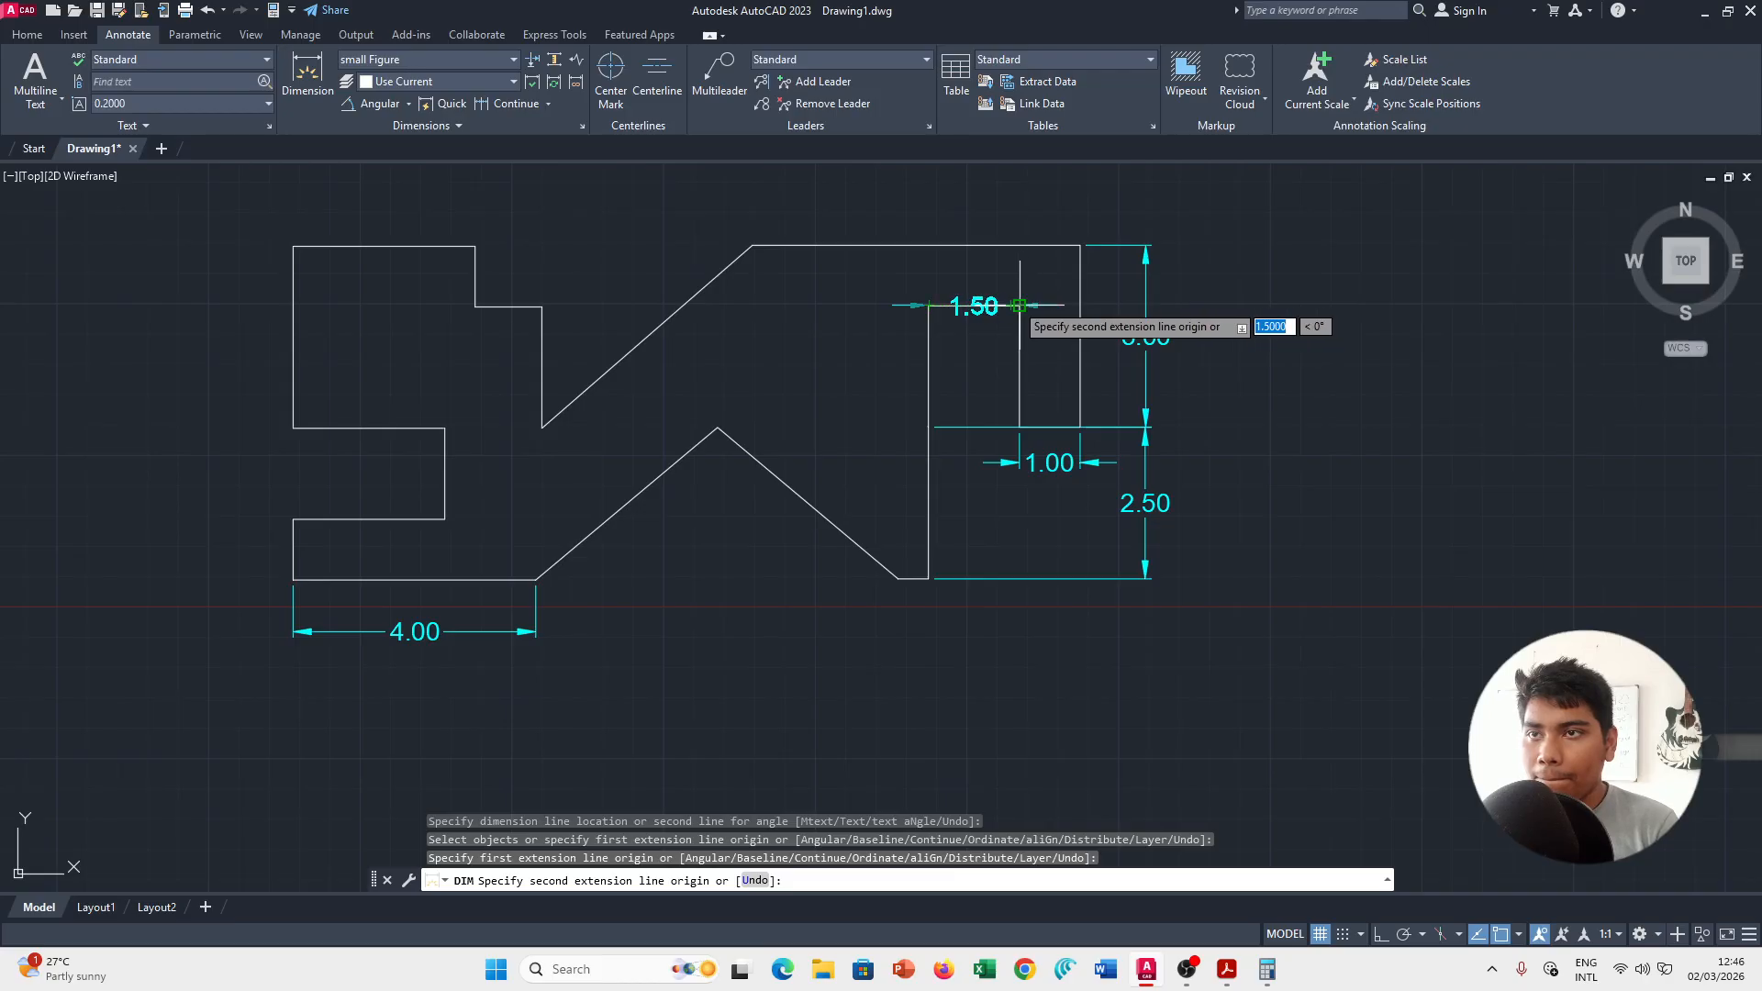
{"action": "left_click", "coordinate": [1020, 306]}
{"action": "left_click", "coordinate": [1020, 343]}
Check the PDF and dimension the height of the right leg's inner vertical edge, placing it inside the leg.
{"action": "key", "text": "alt+Tab"}
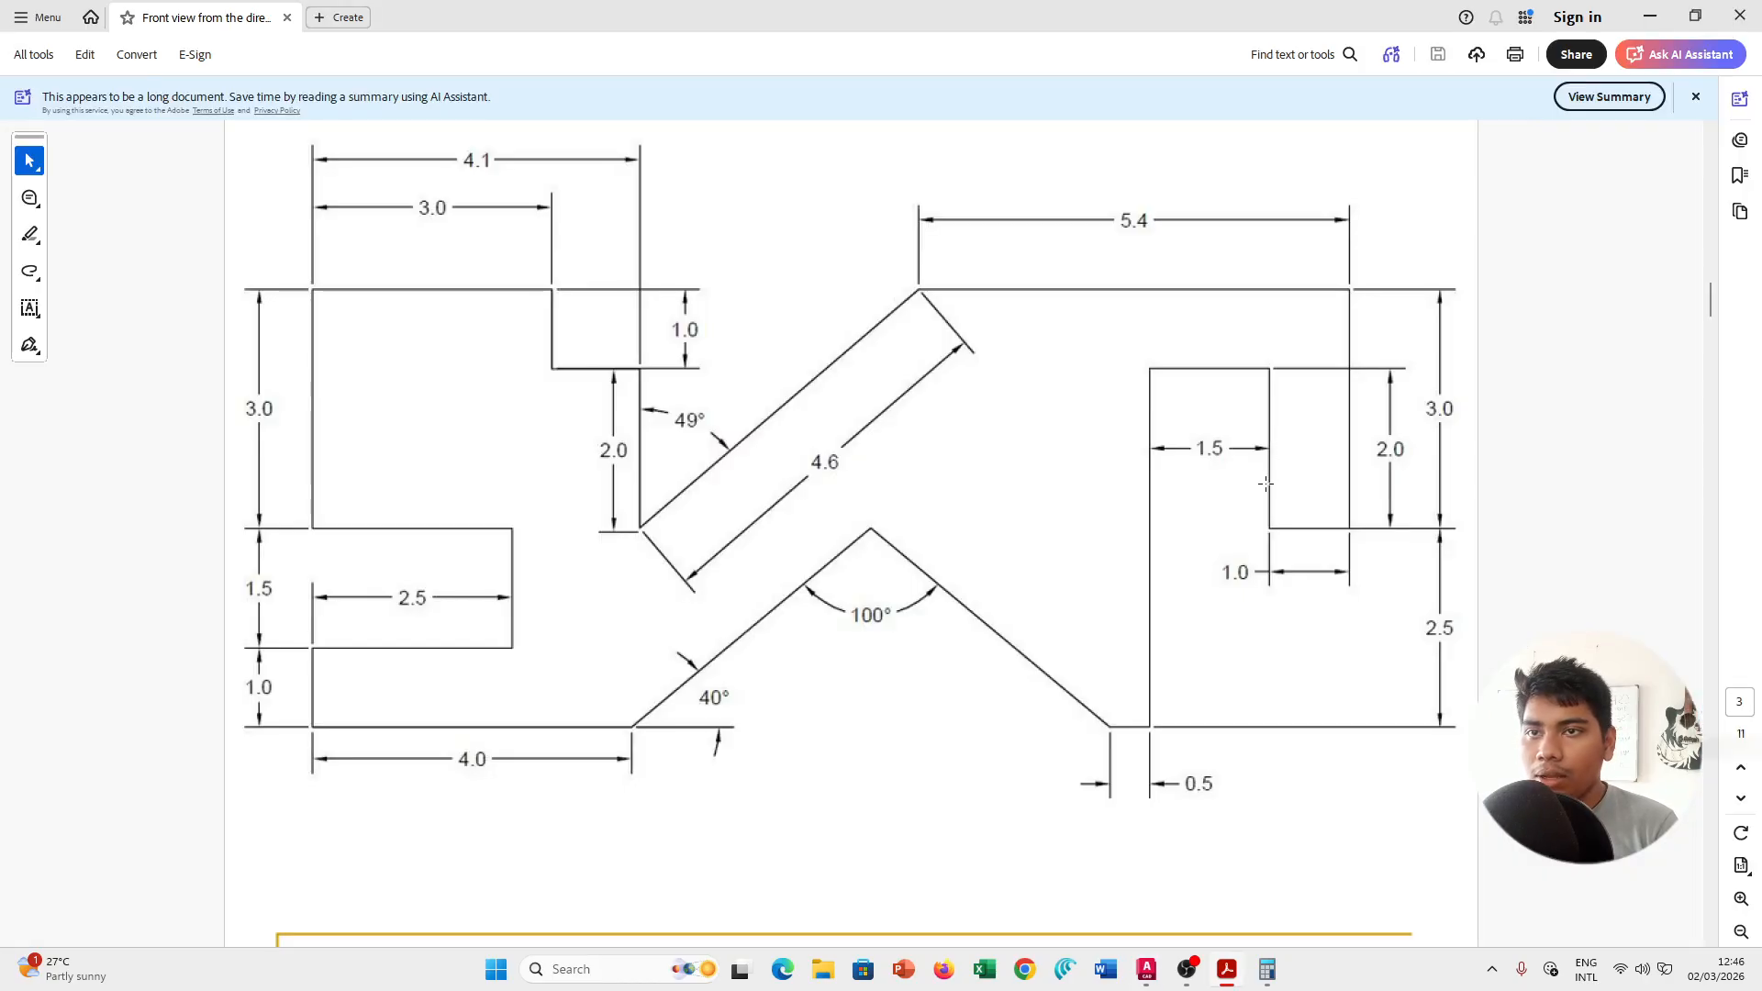
{"action": "key", "text": "alt+Tab"}
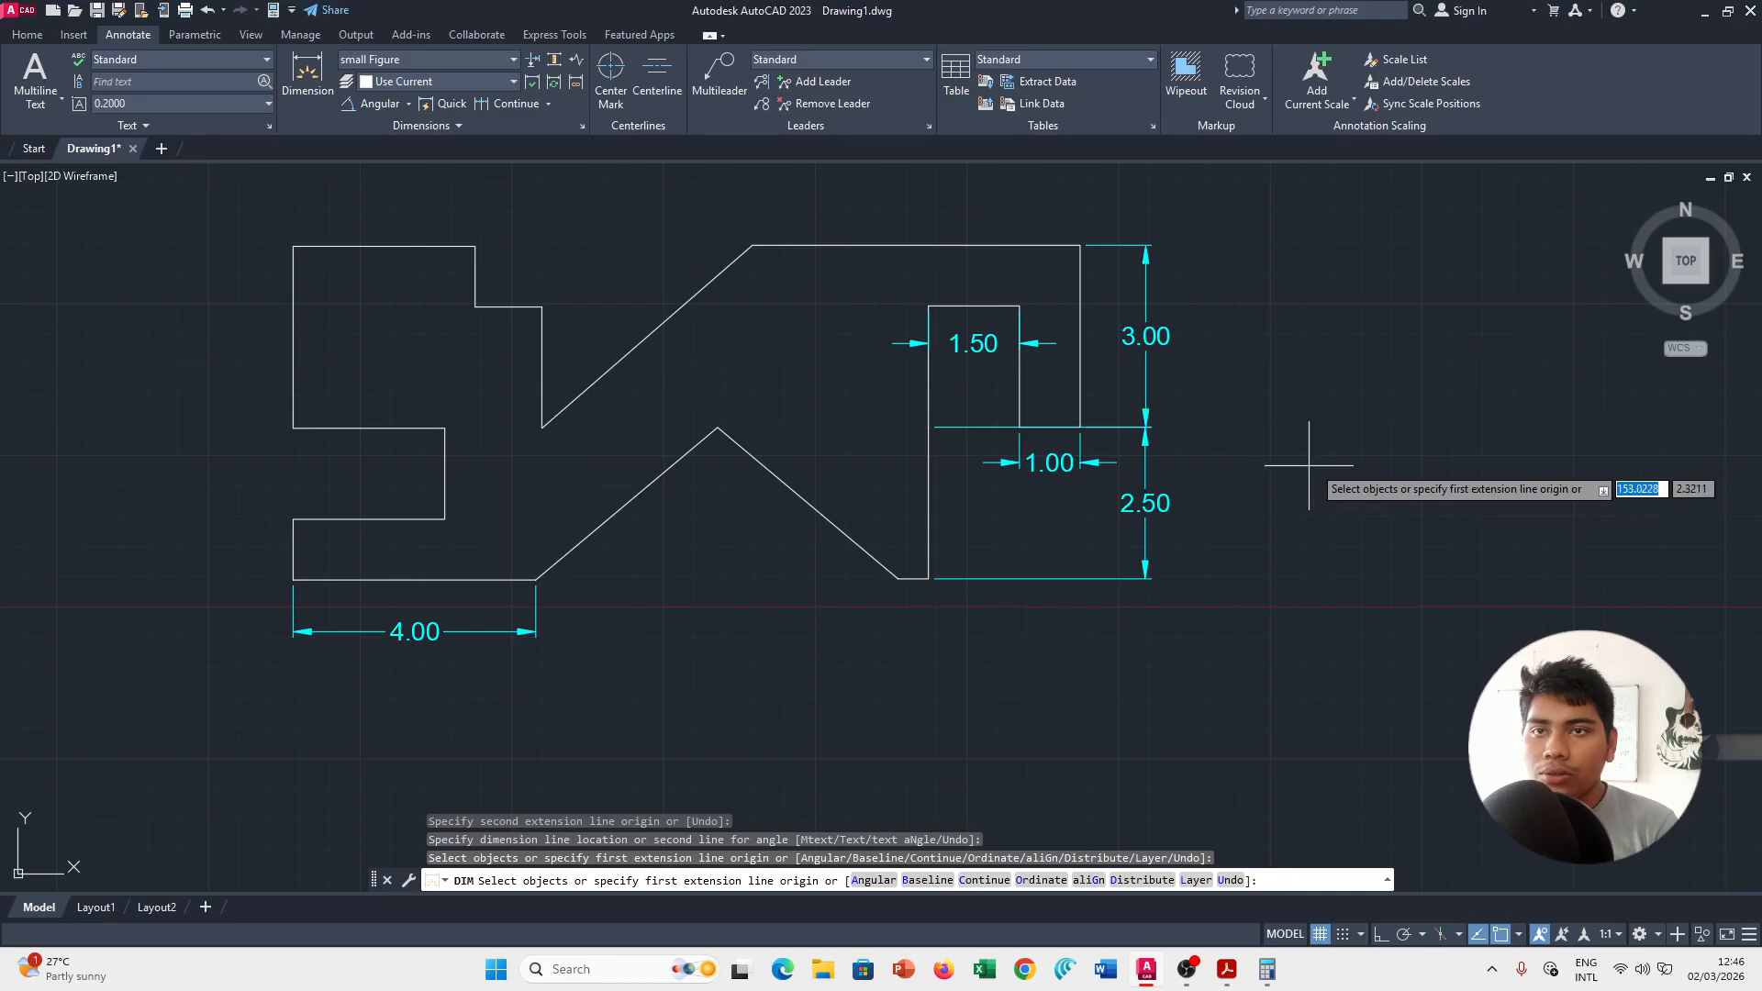
{"action": "left_click", "coordinate": [1020, 306]}
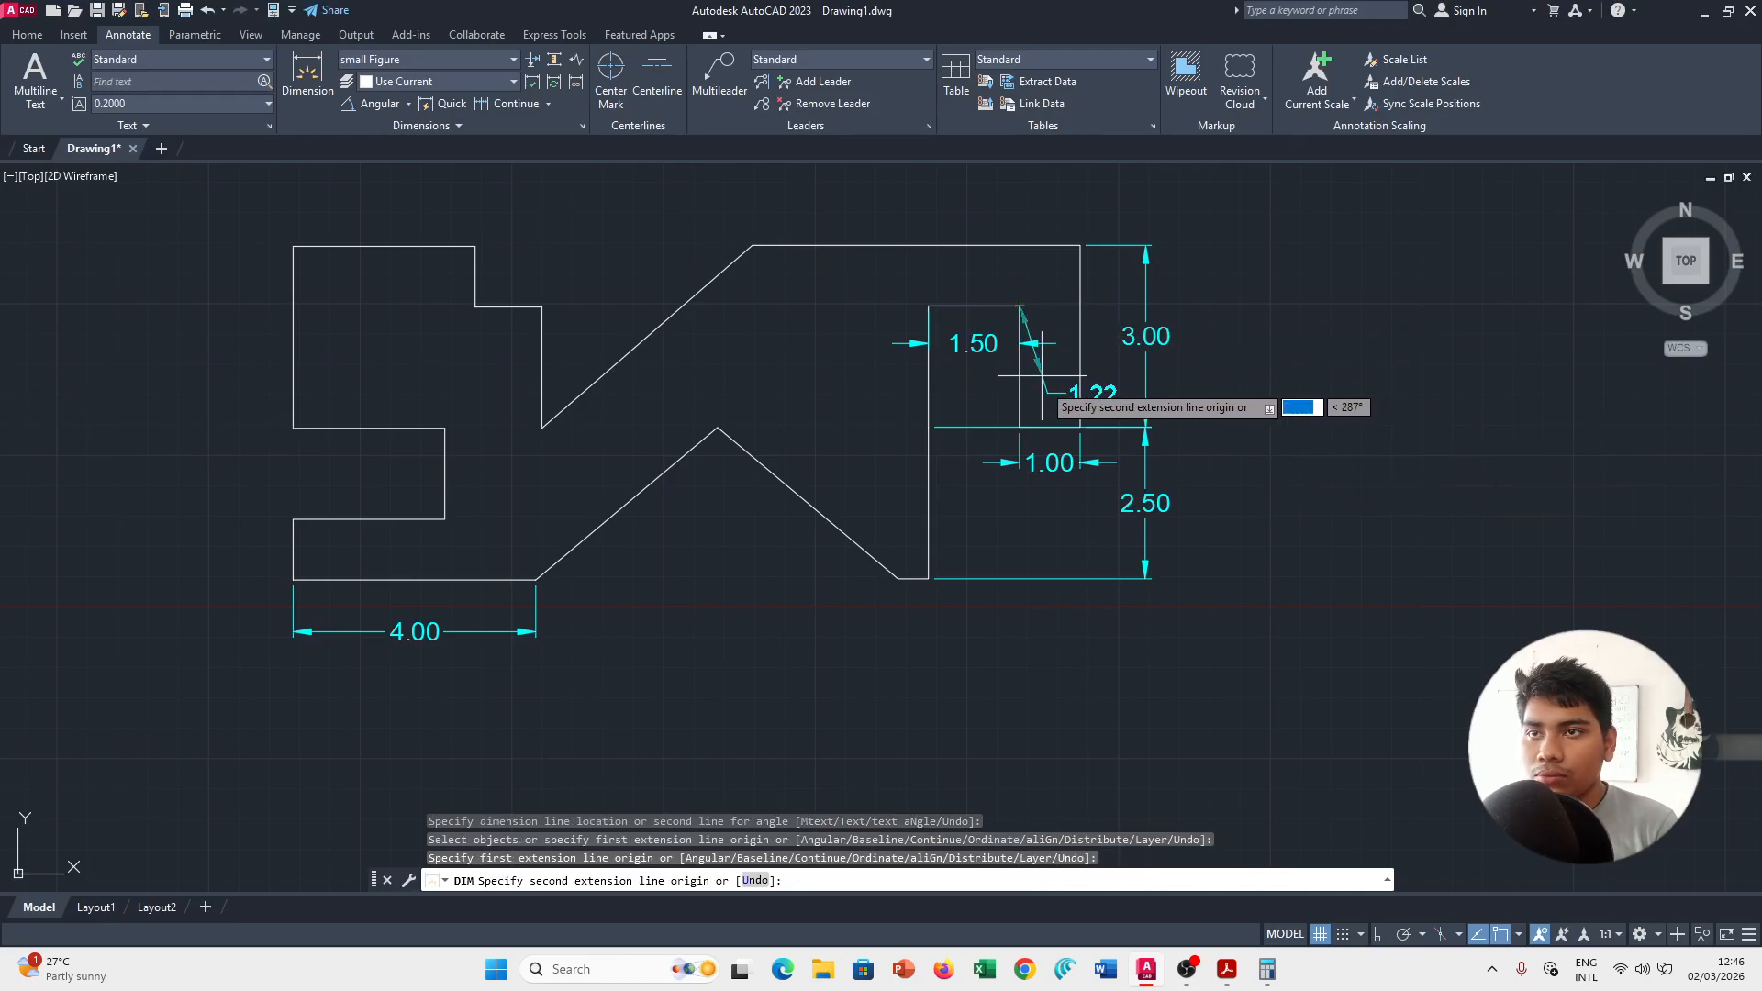
{"action": "left_click", "coordinate": [1020, 426]}
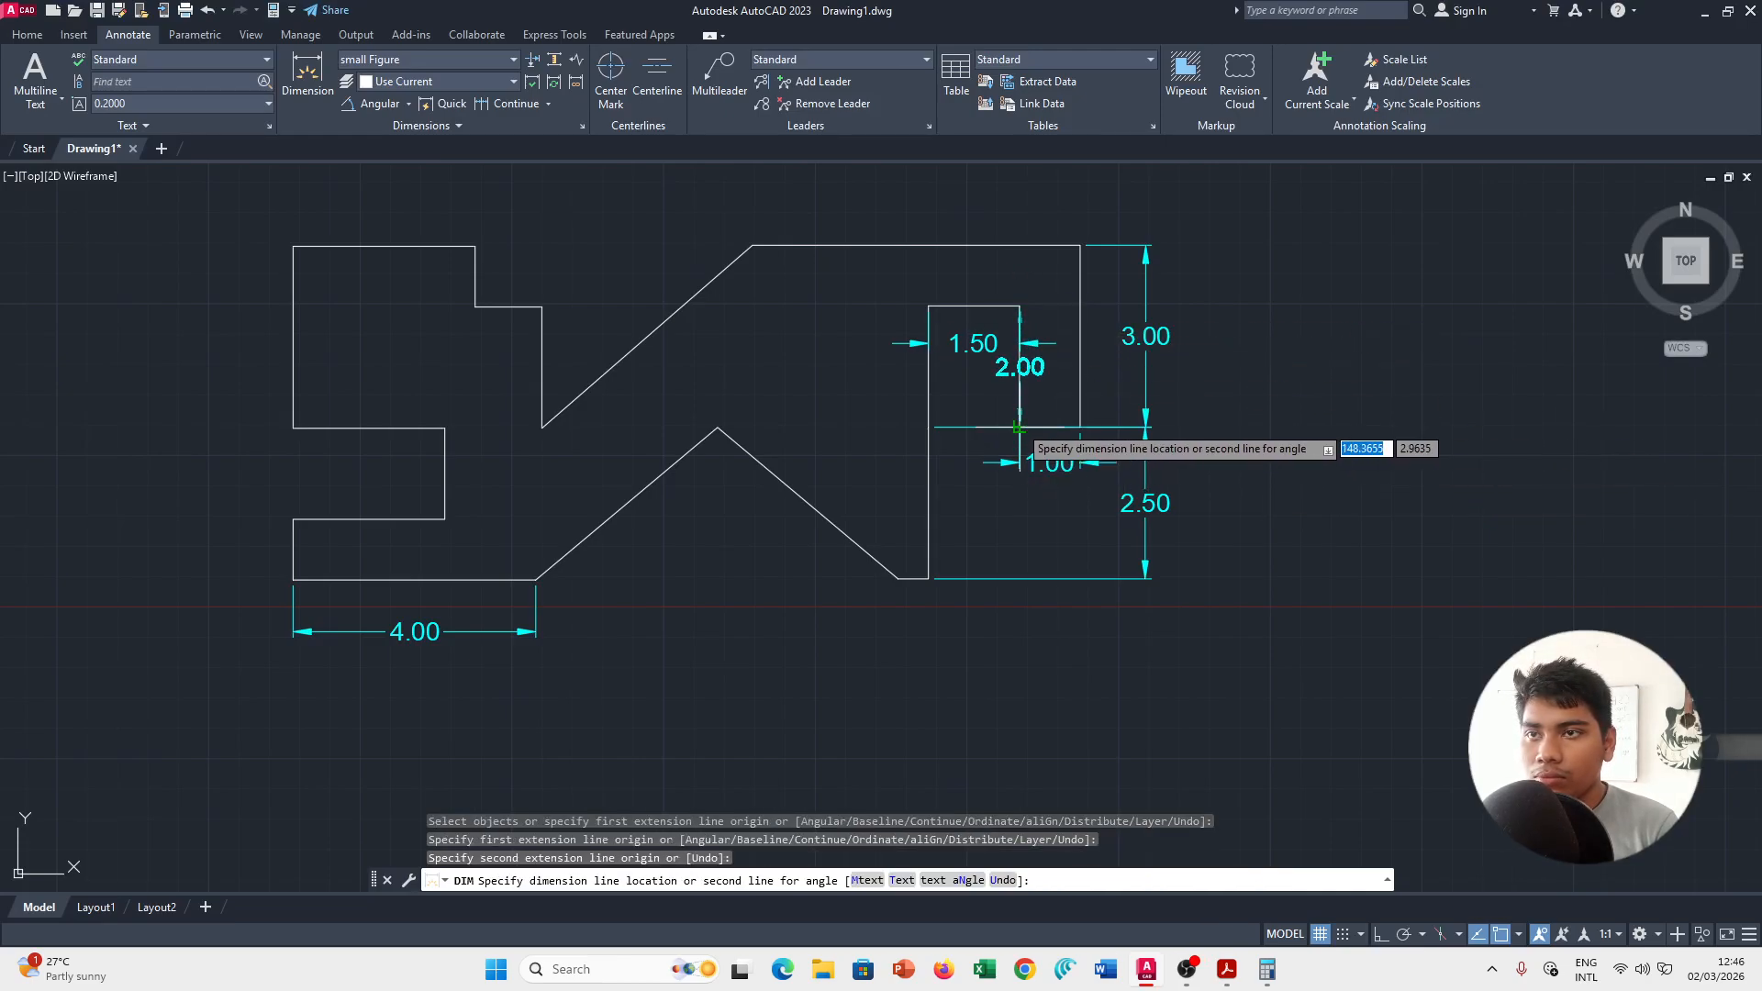
{"action": "left_click", "coordinate": [1058, 419]}
Check the PDF and dimension the width of the right-hand top edge, placing it just above the profile.
{"action": "key", "text": "alt+Tab"}
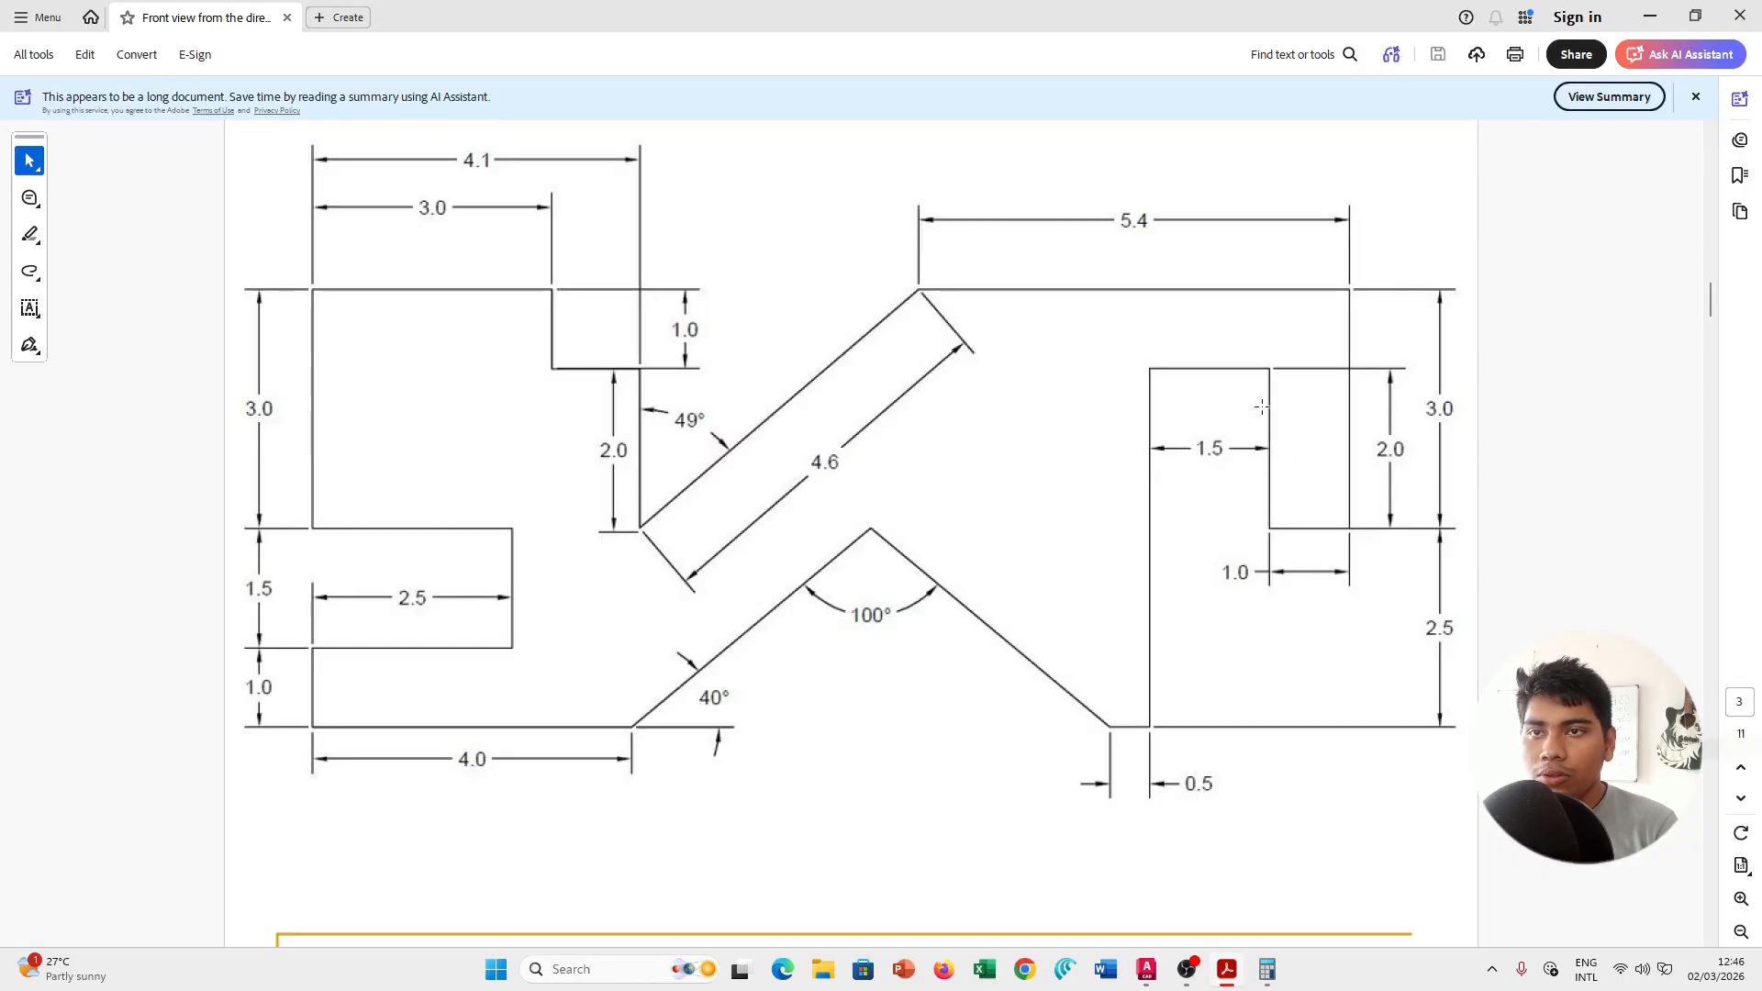
{"action": "key", "text": "alt+Tab"}
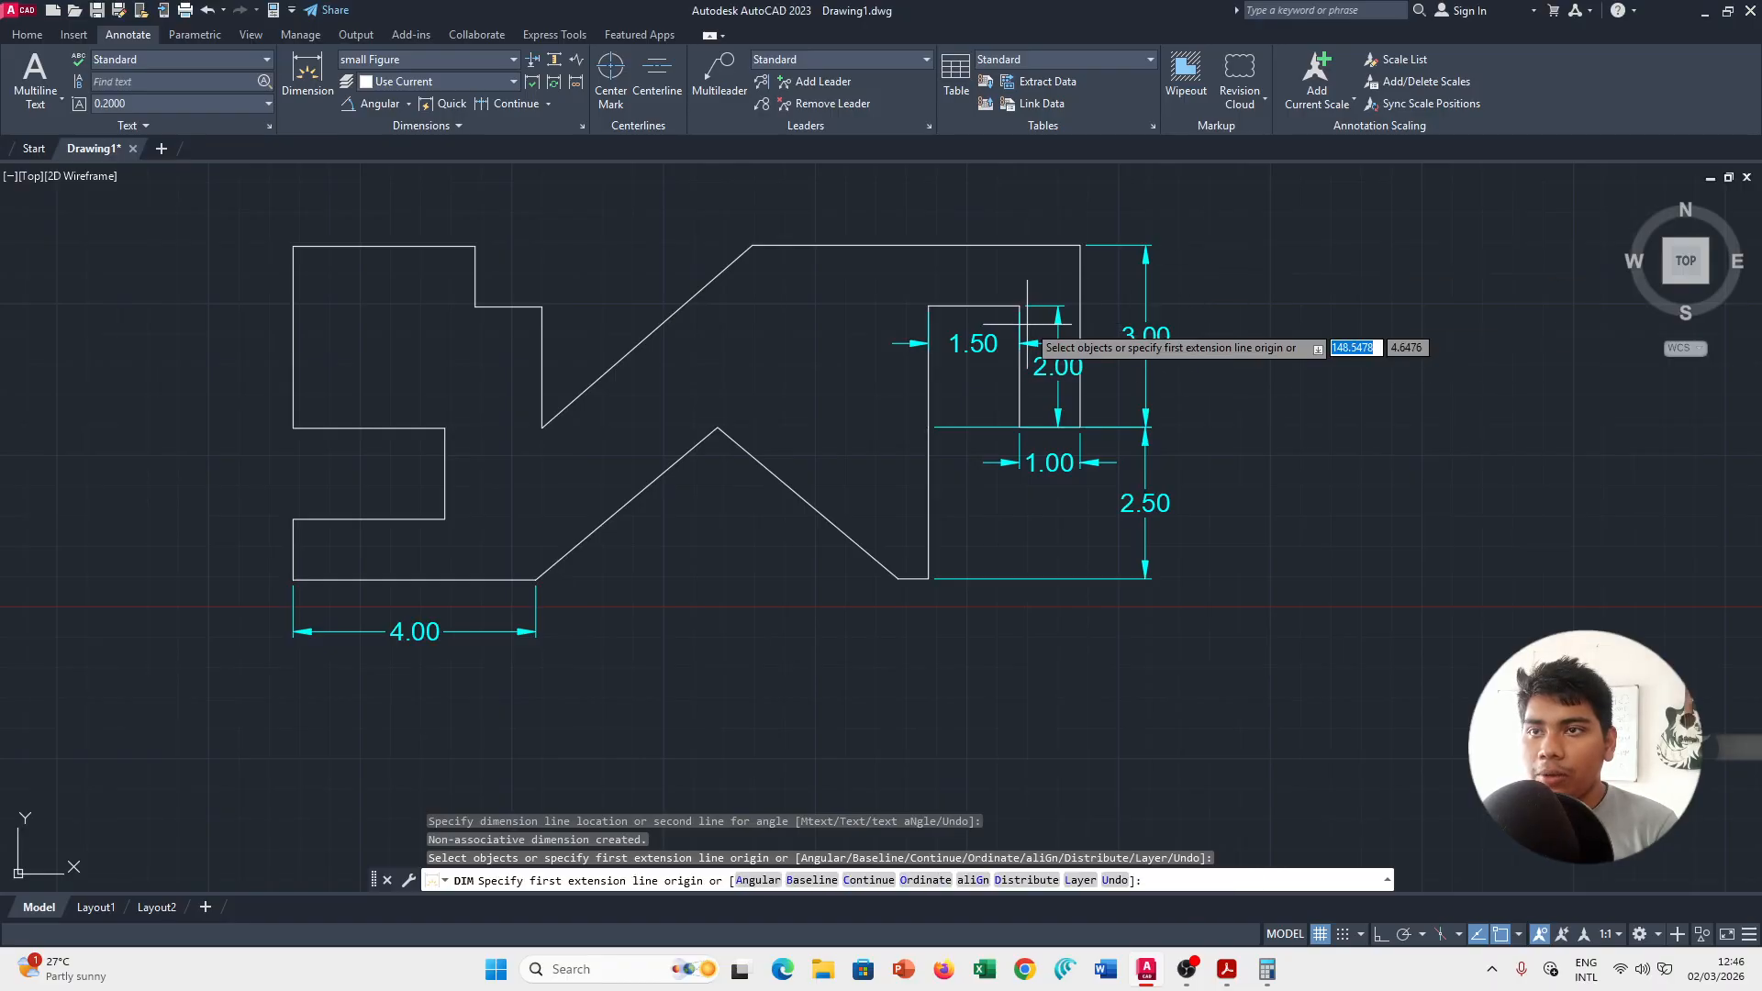
{"action": "left_click", "coordinate": [1080, 245]}
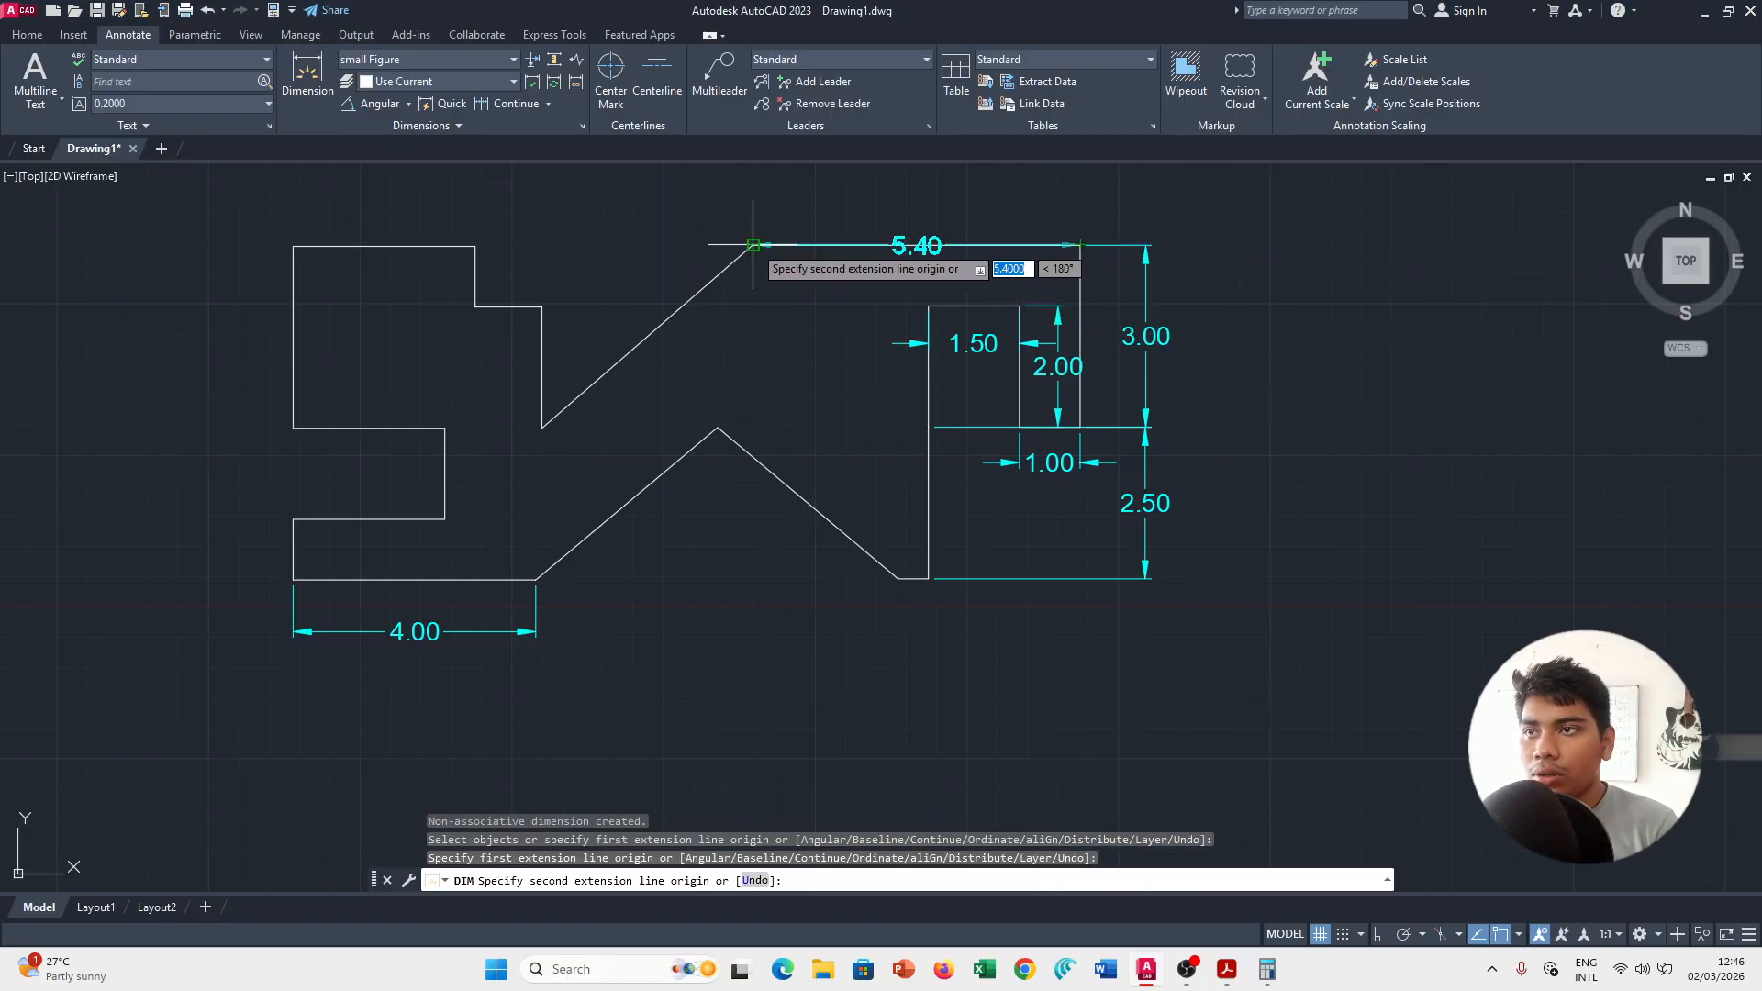
{"action": "left_click", "coordinate": [753, 245]}
{"action": "left_click", "coordinate": [780, 201]}
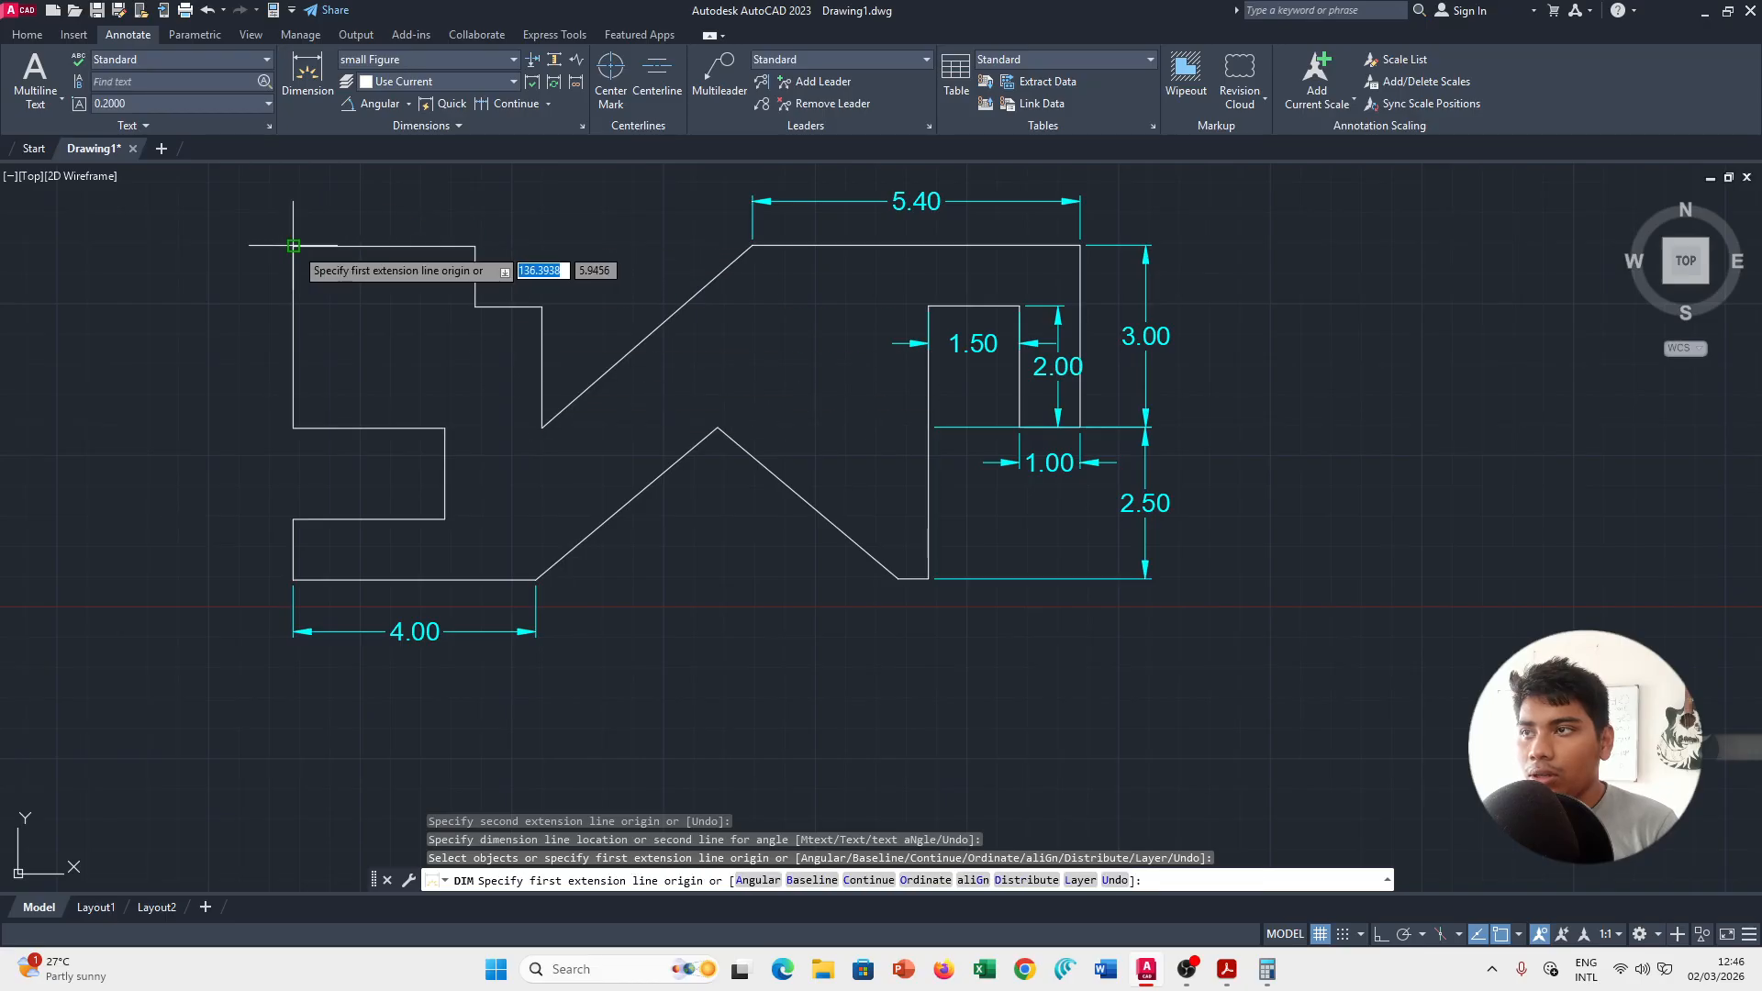
Dimension the left-hand top edge's width just above it and the upper left edge's height outside the profile.
{"action": "left_click", "coordinate": [476, 246]}
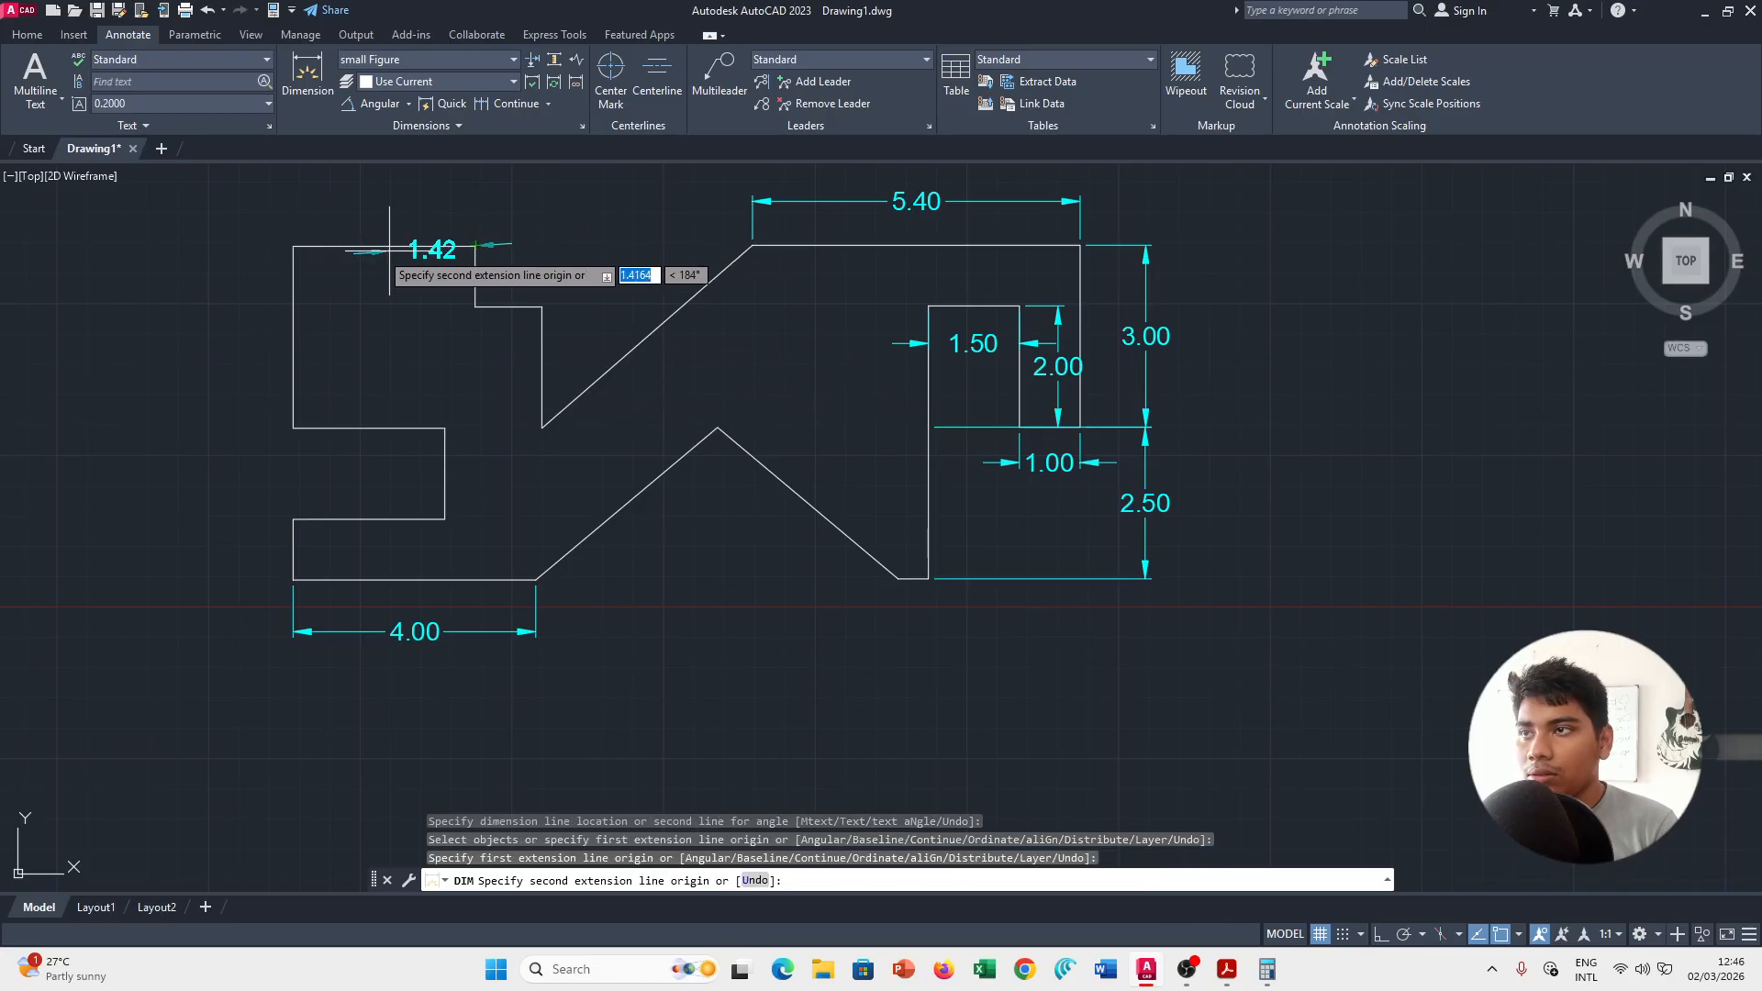
{"action": "left_click", "coordinate": [294, 246]}
{"action": "left_click", "coordinate": [294, 203]}
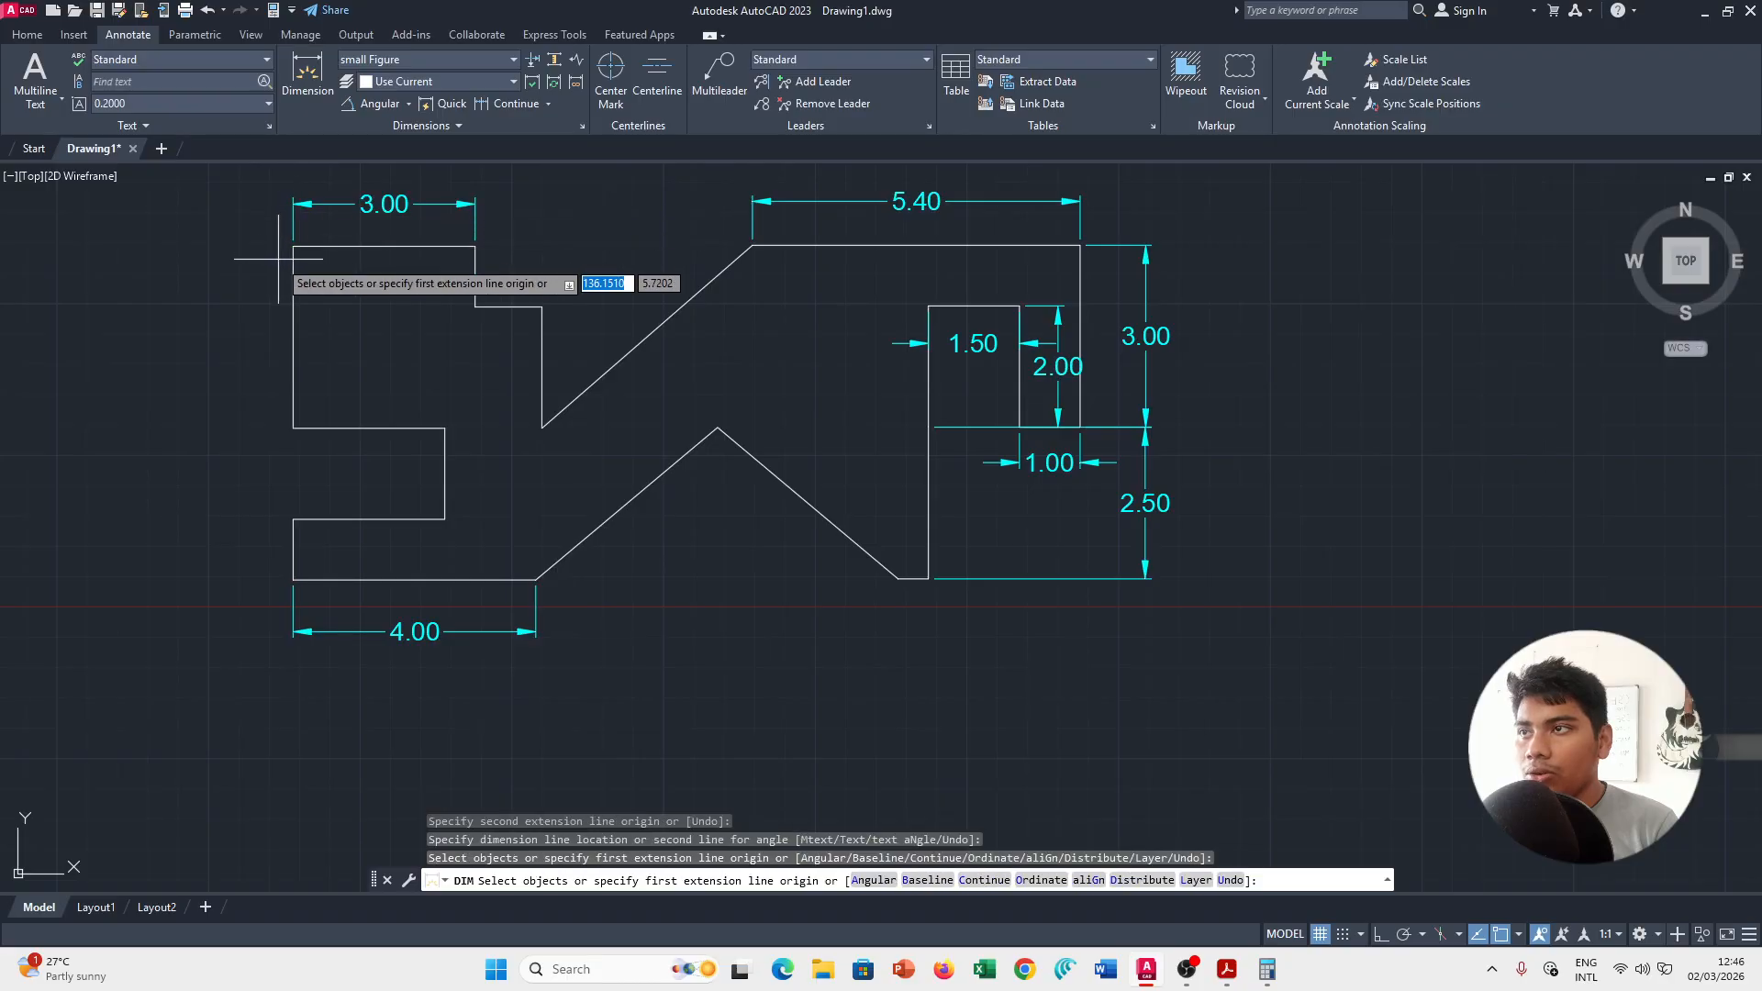
{"action": "left_click", "coordinate": [294, 246]}
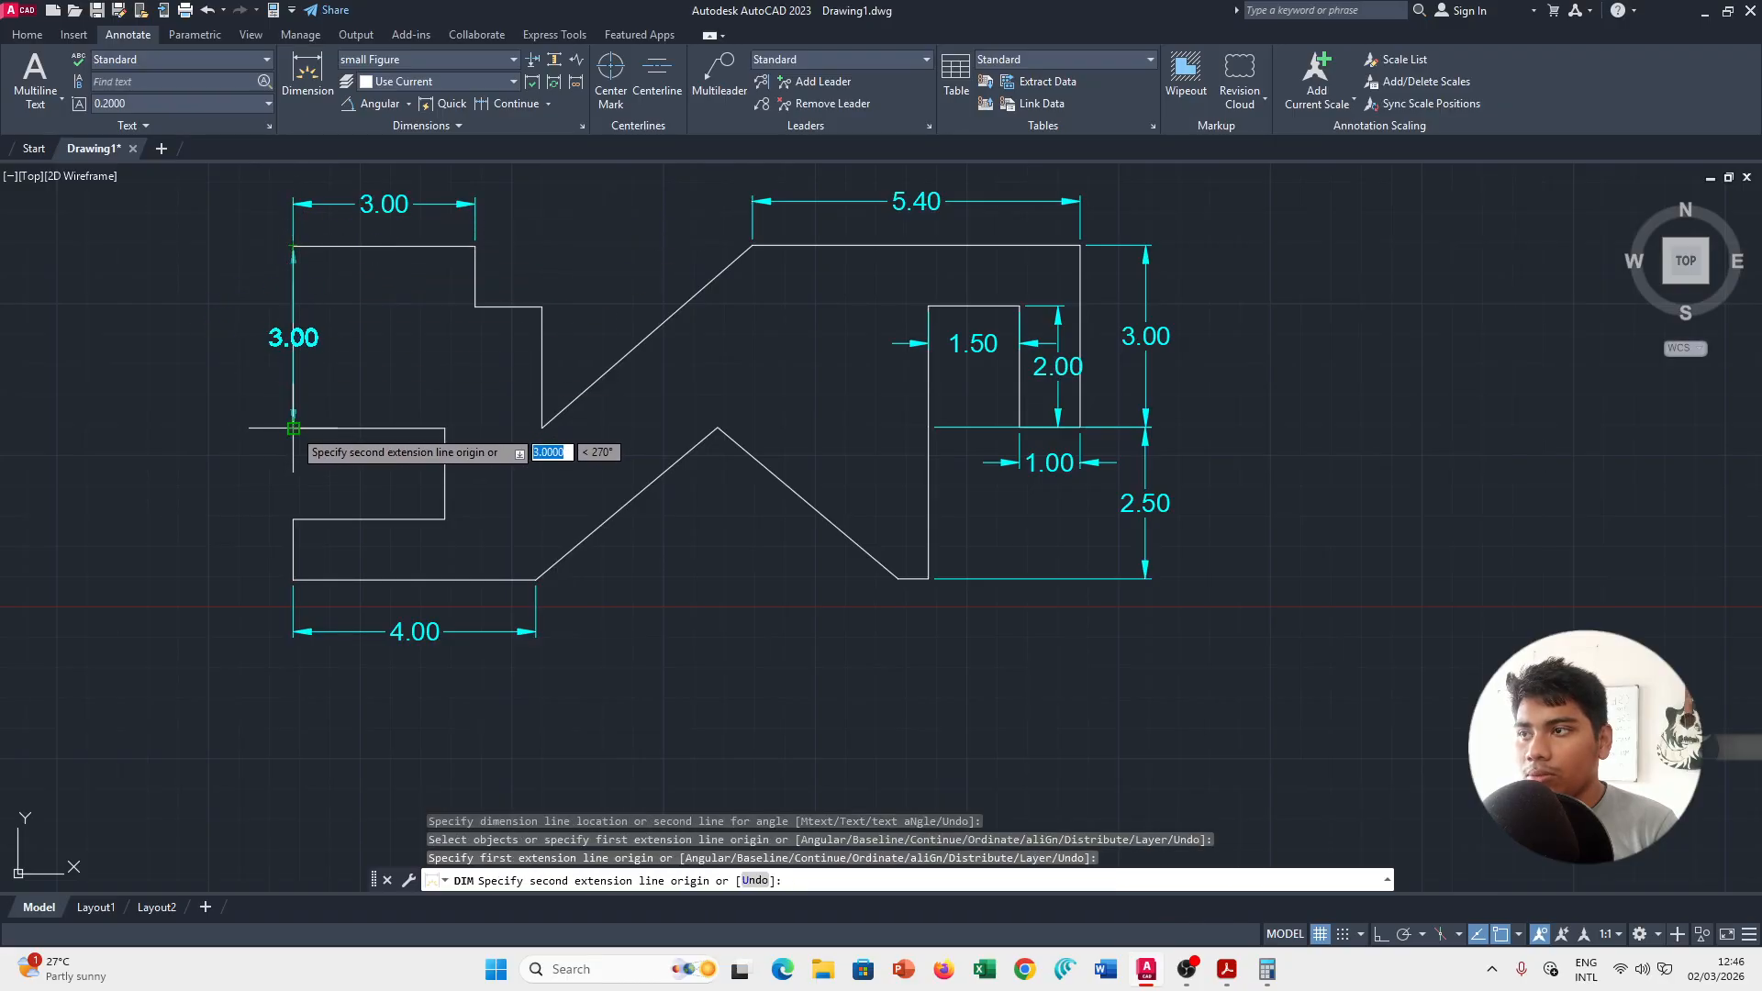
{"action": "left_click", "coordinate": [294, 428]}
{"action": "left_click", "coordinate": [220, 428]}
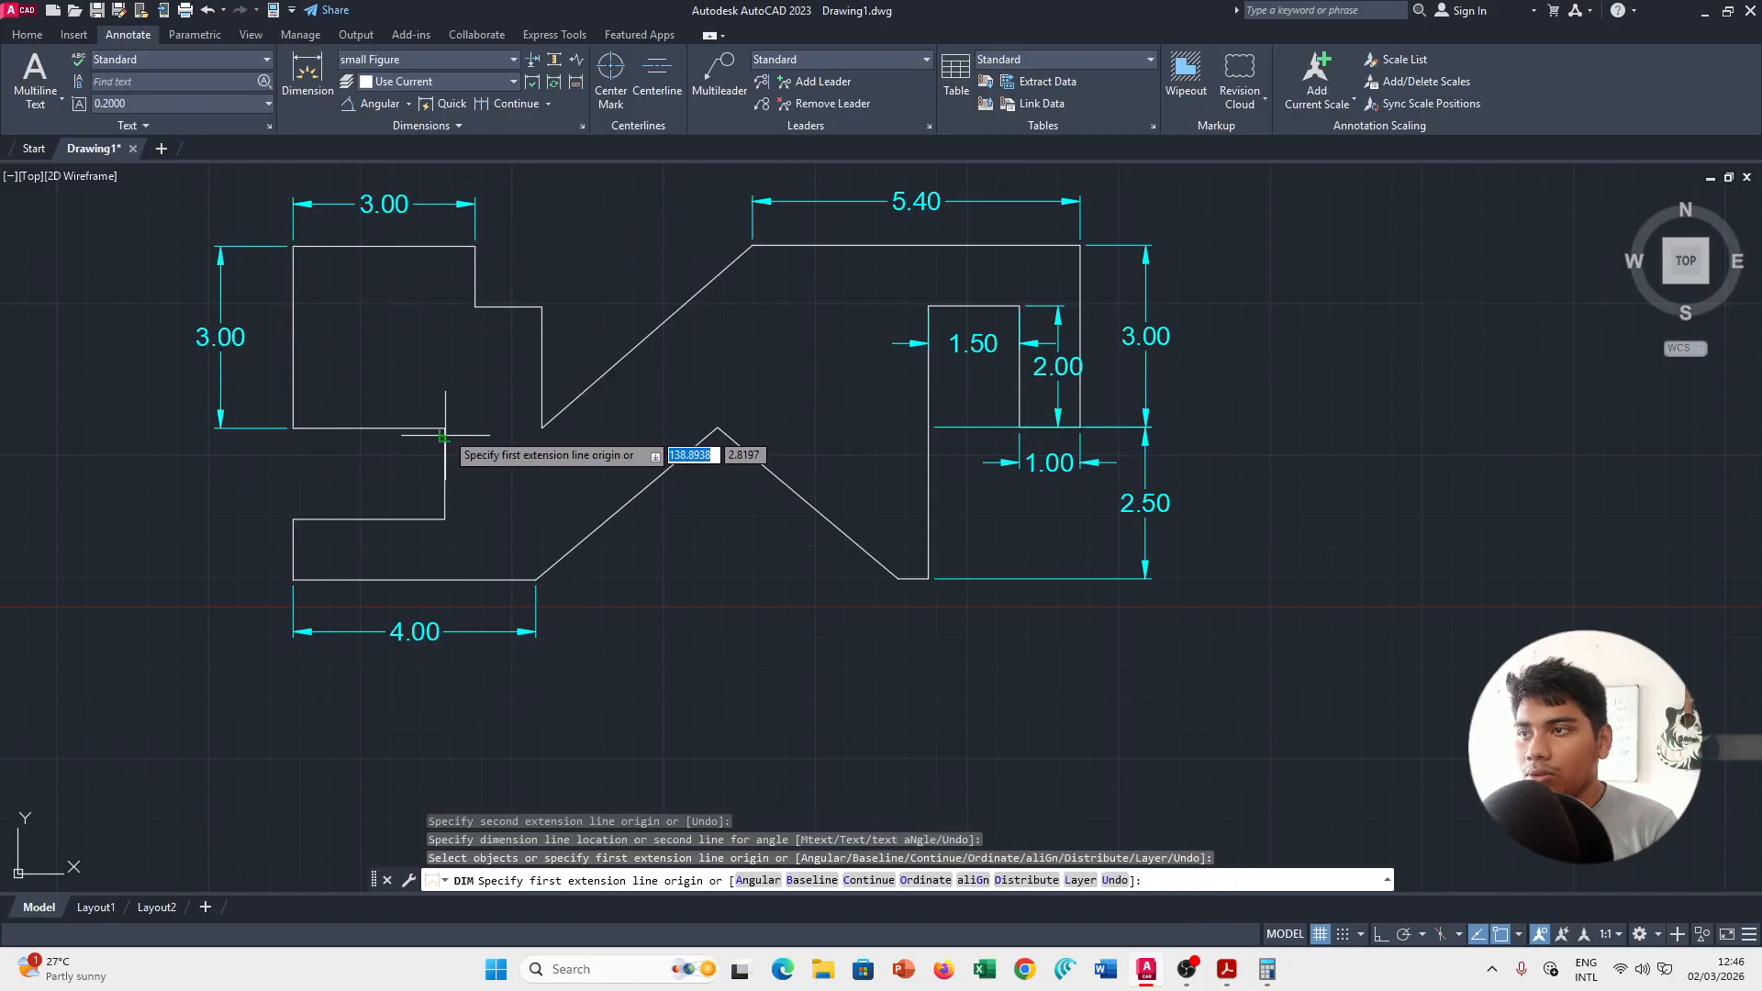
Check the PDF and dimension the left slot's opening height, aligned below the upper left edge's height dimension.
{"action": "key", "text": "alt+Tab"}
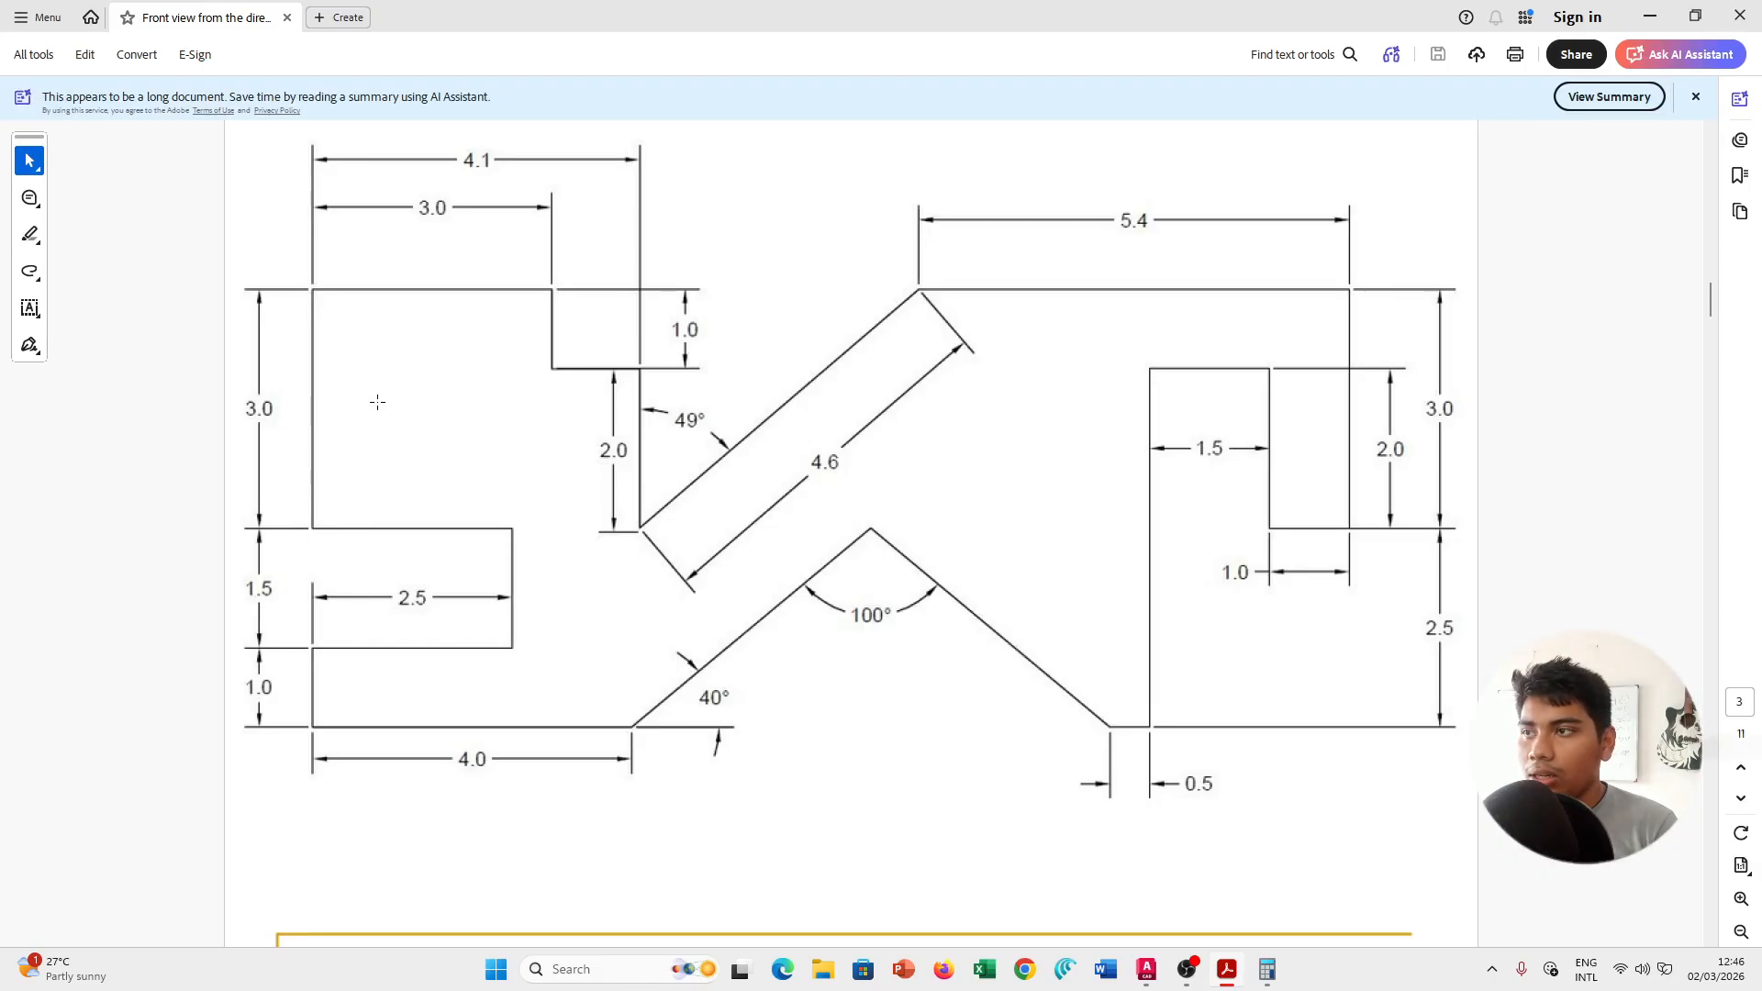
{"action": "key", "text": "alt+Tab"}
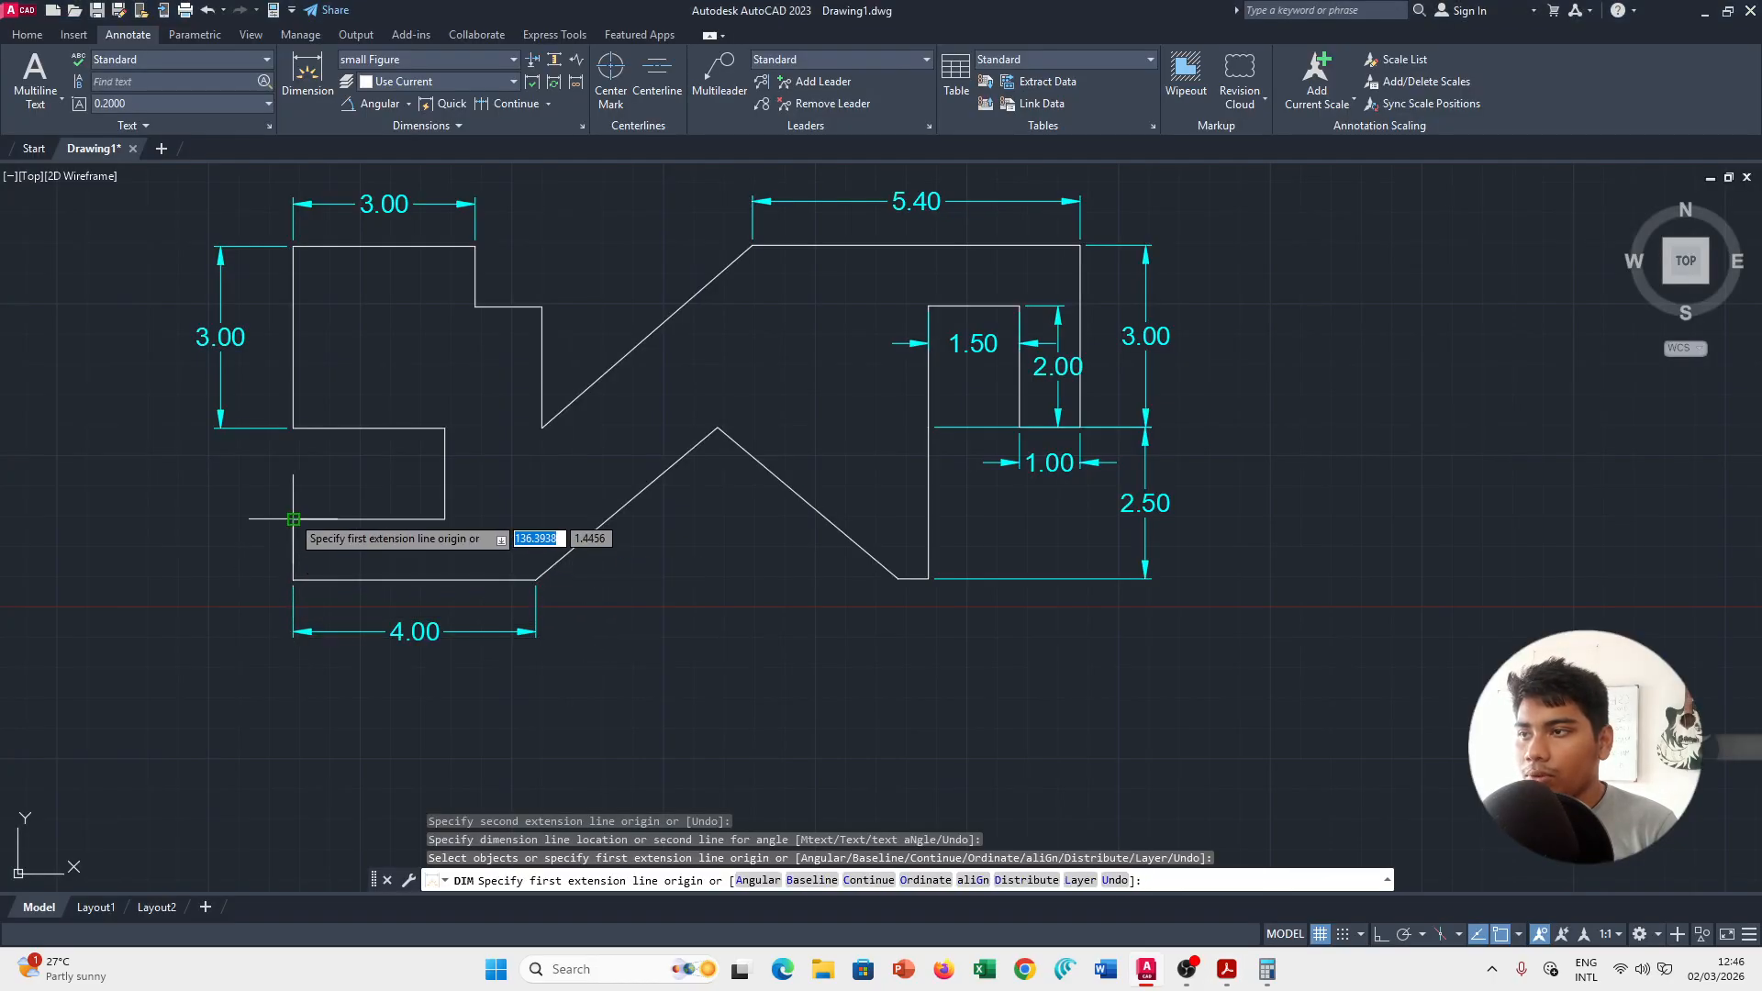
{"action": "left_click", "coordinate": [293, 520]}
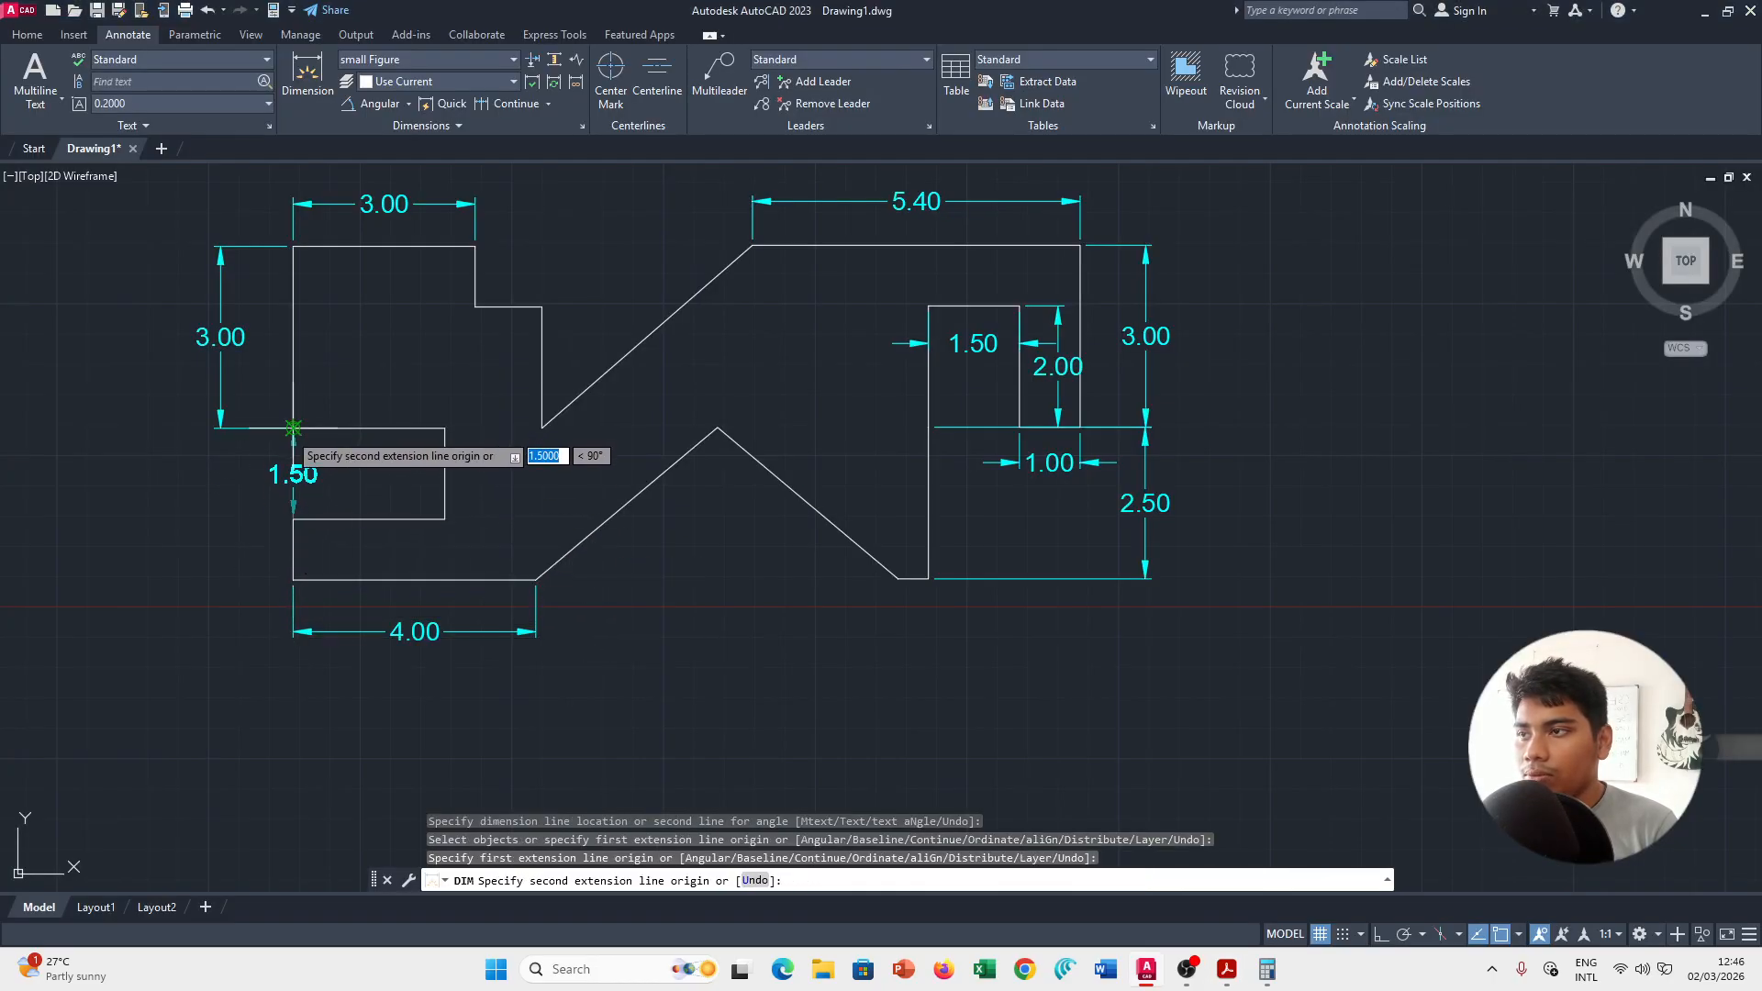
{"action": "left_click", "coordinate": [293, 427]}
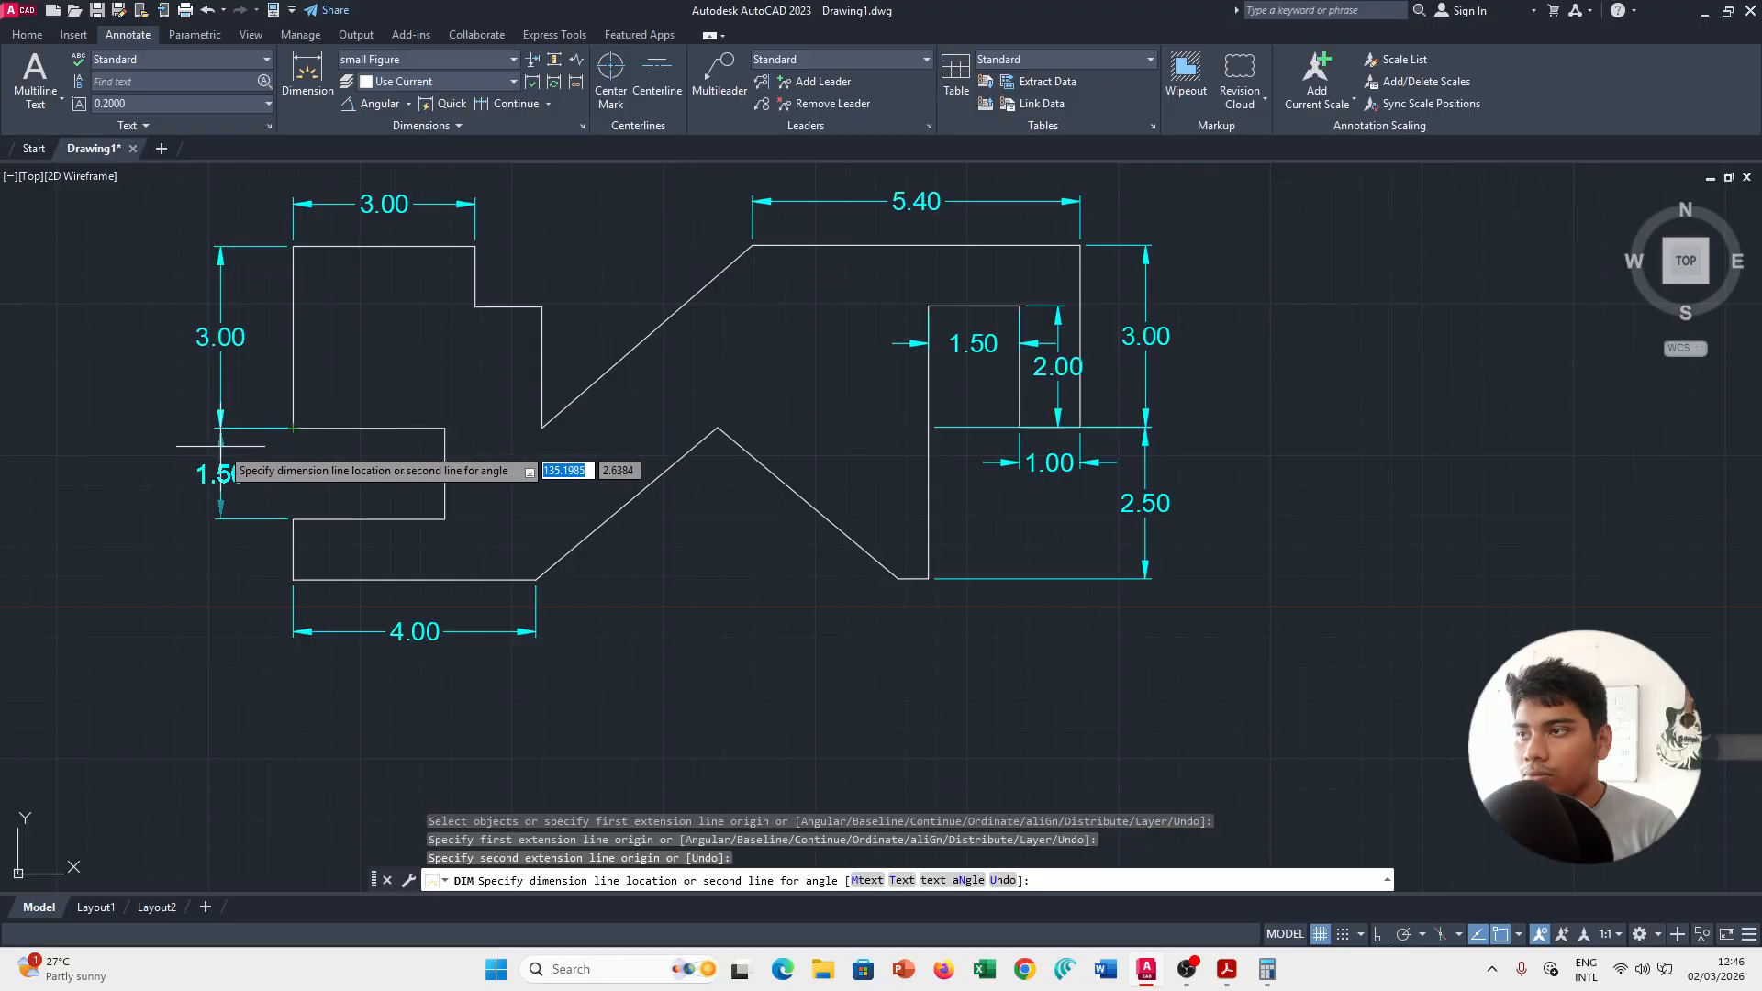
{"action": "left_click", "coordinate": [219, 459]}
Dimension the left slot's depth inside the slot, and the lower left edge's height in line with the other left-side dimensions.
{"action": "left_click", "coordinate": [293, 520]}
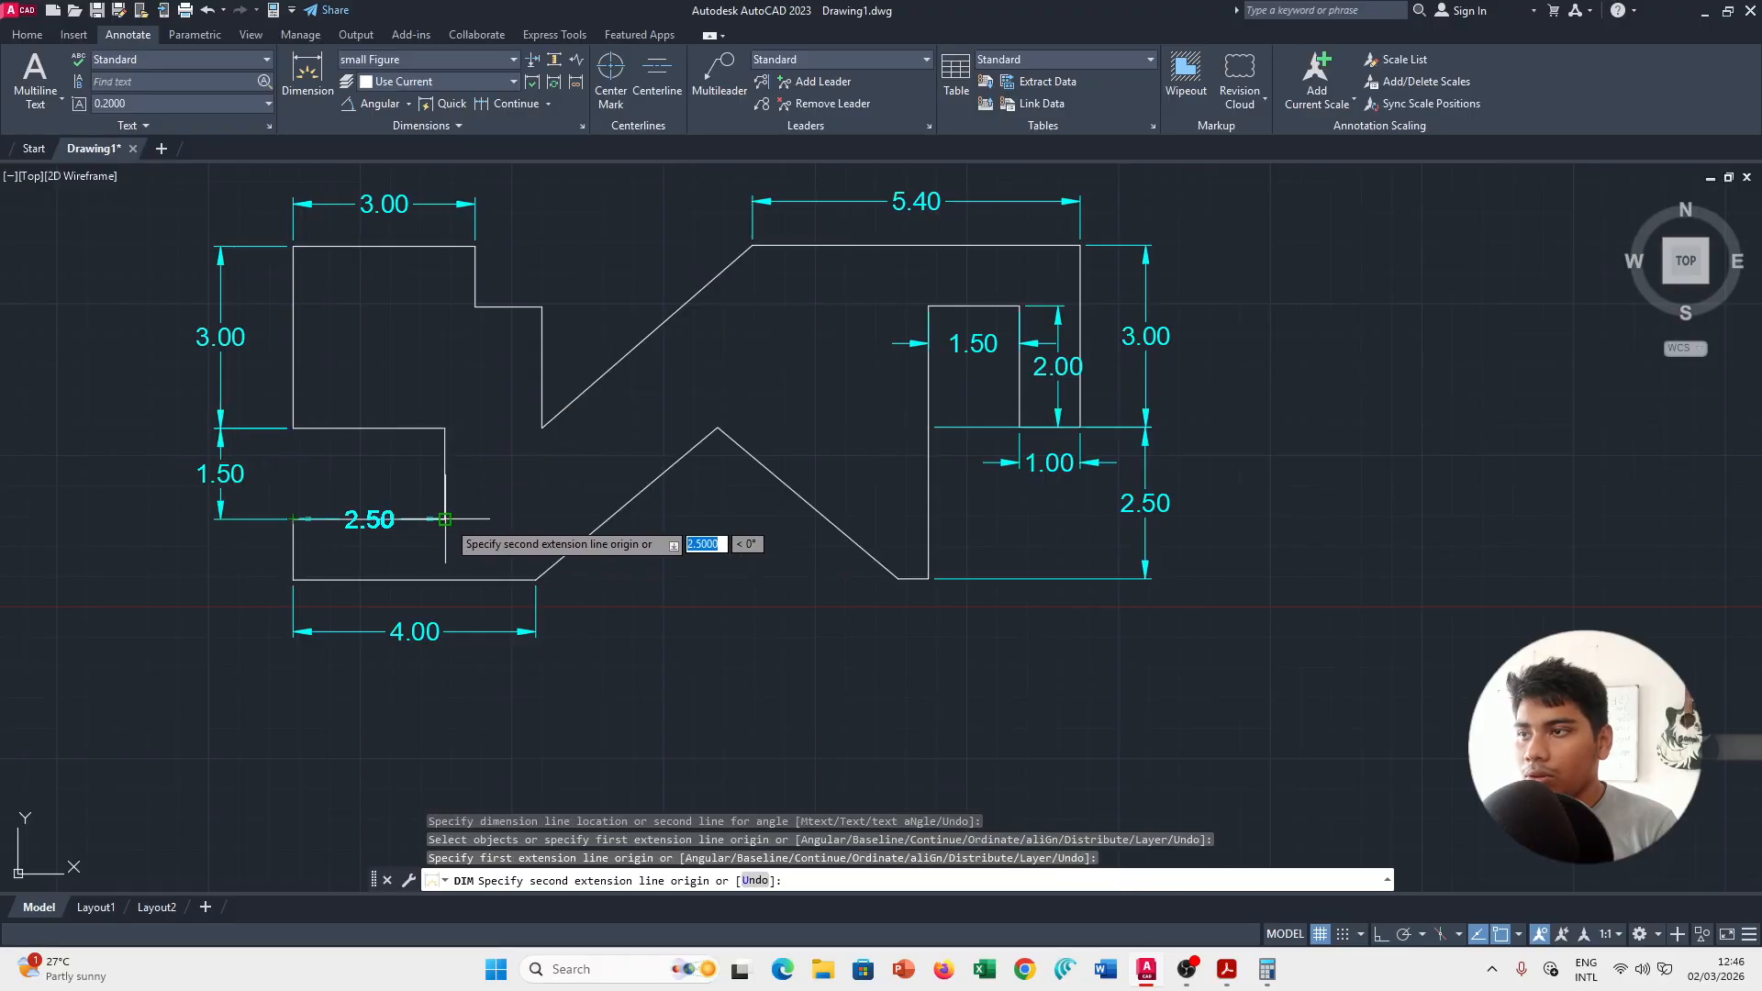
{"action": "left_click", "coordinate": [445, 519]}
{"action": "left_click", "coordinate": [447, 478]}
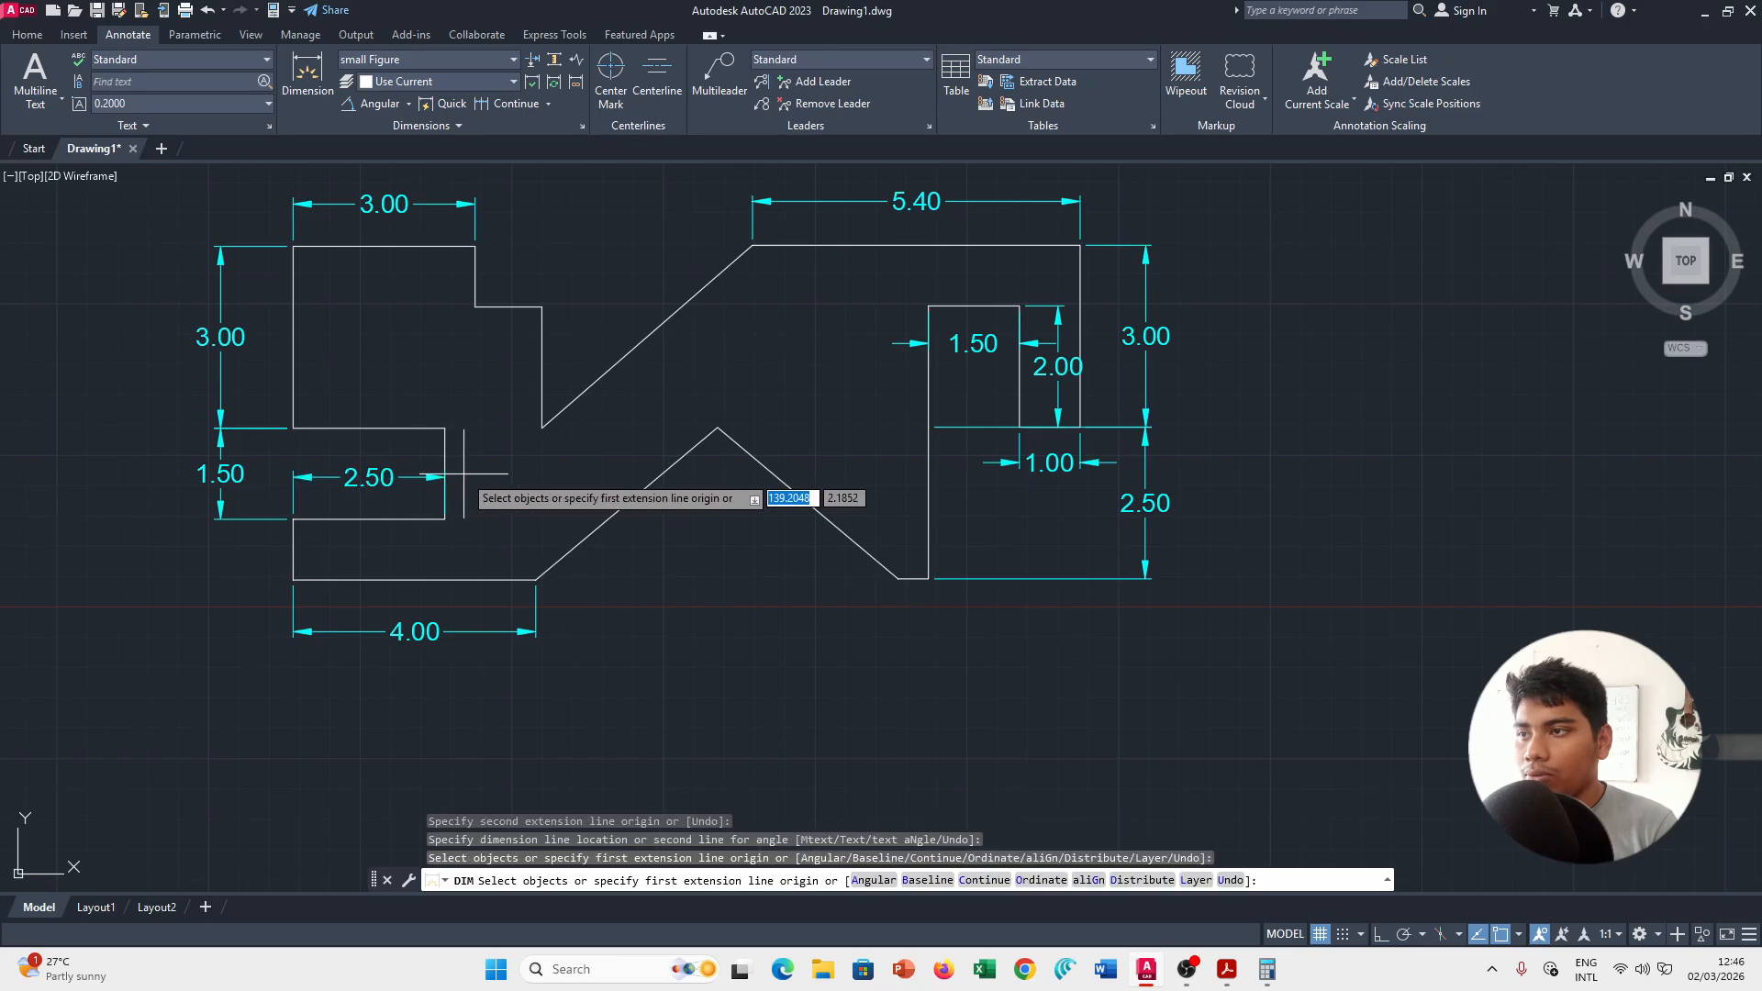
{"action": "left_click", "coordinate": [293, 519]}
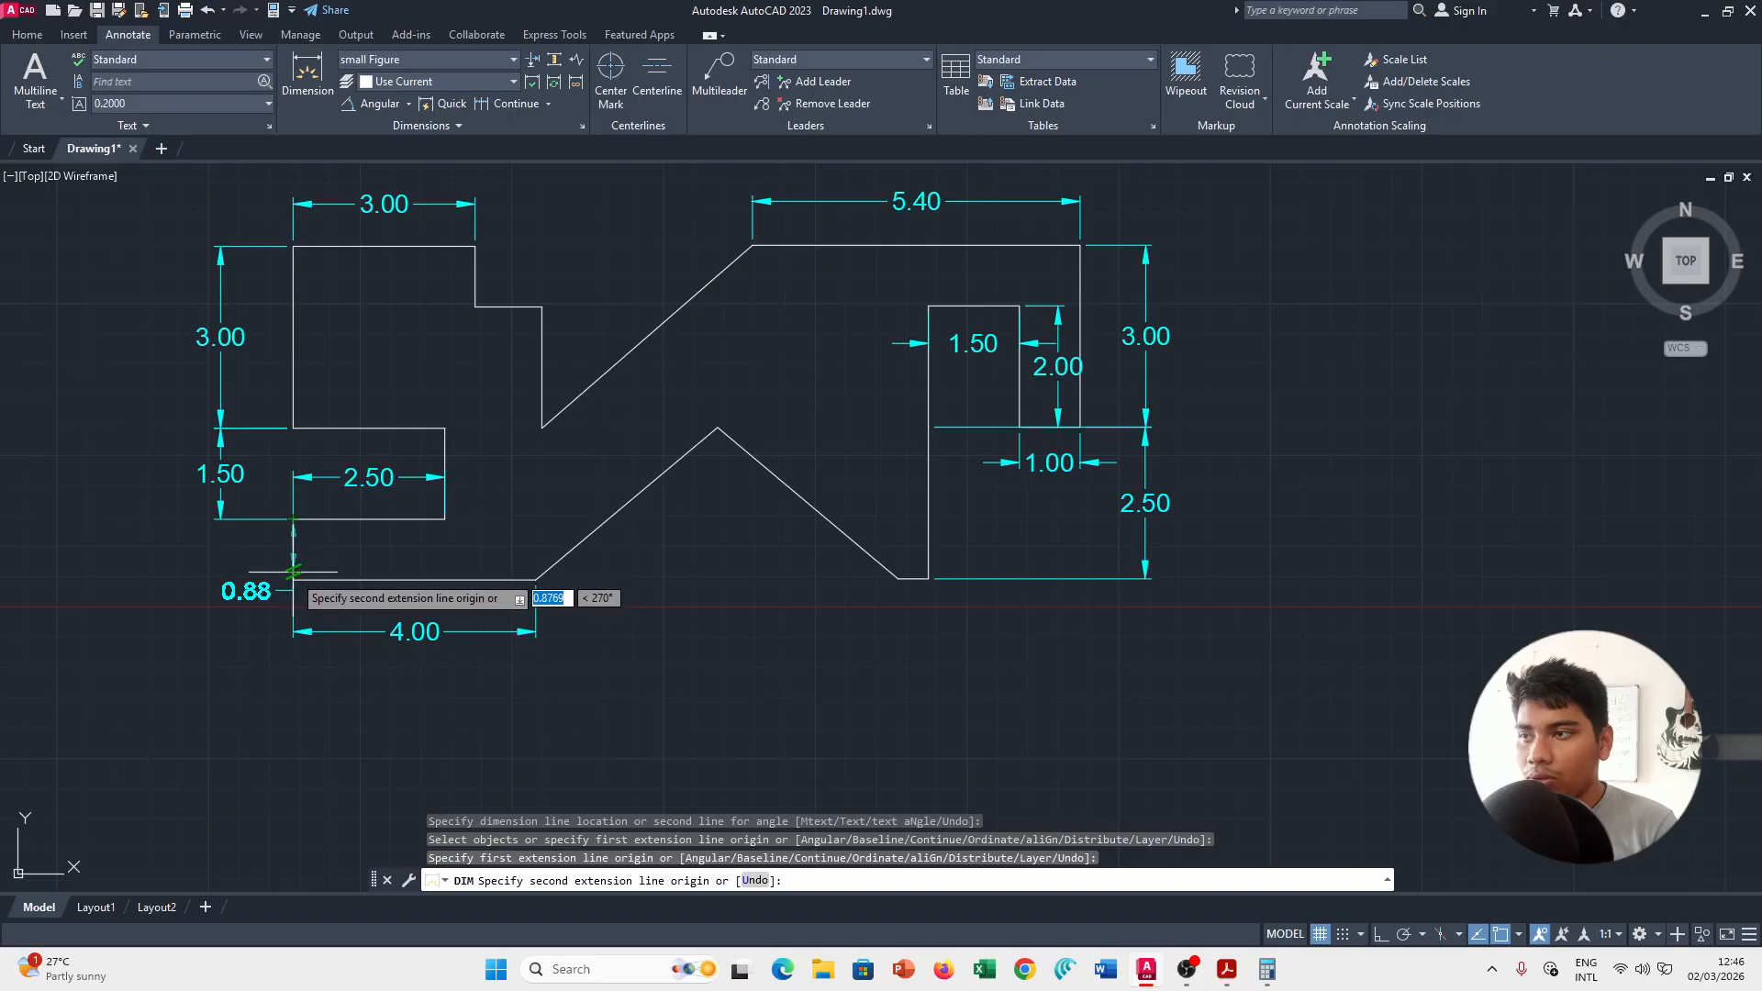
{"action": "left_click", "coordinate": [293, 579]}
{"action": "left_click", "coordinate": [220, 598]}
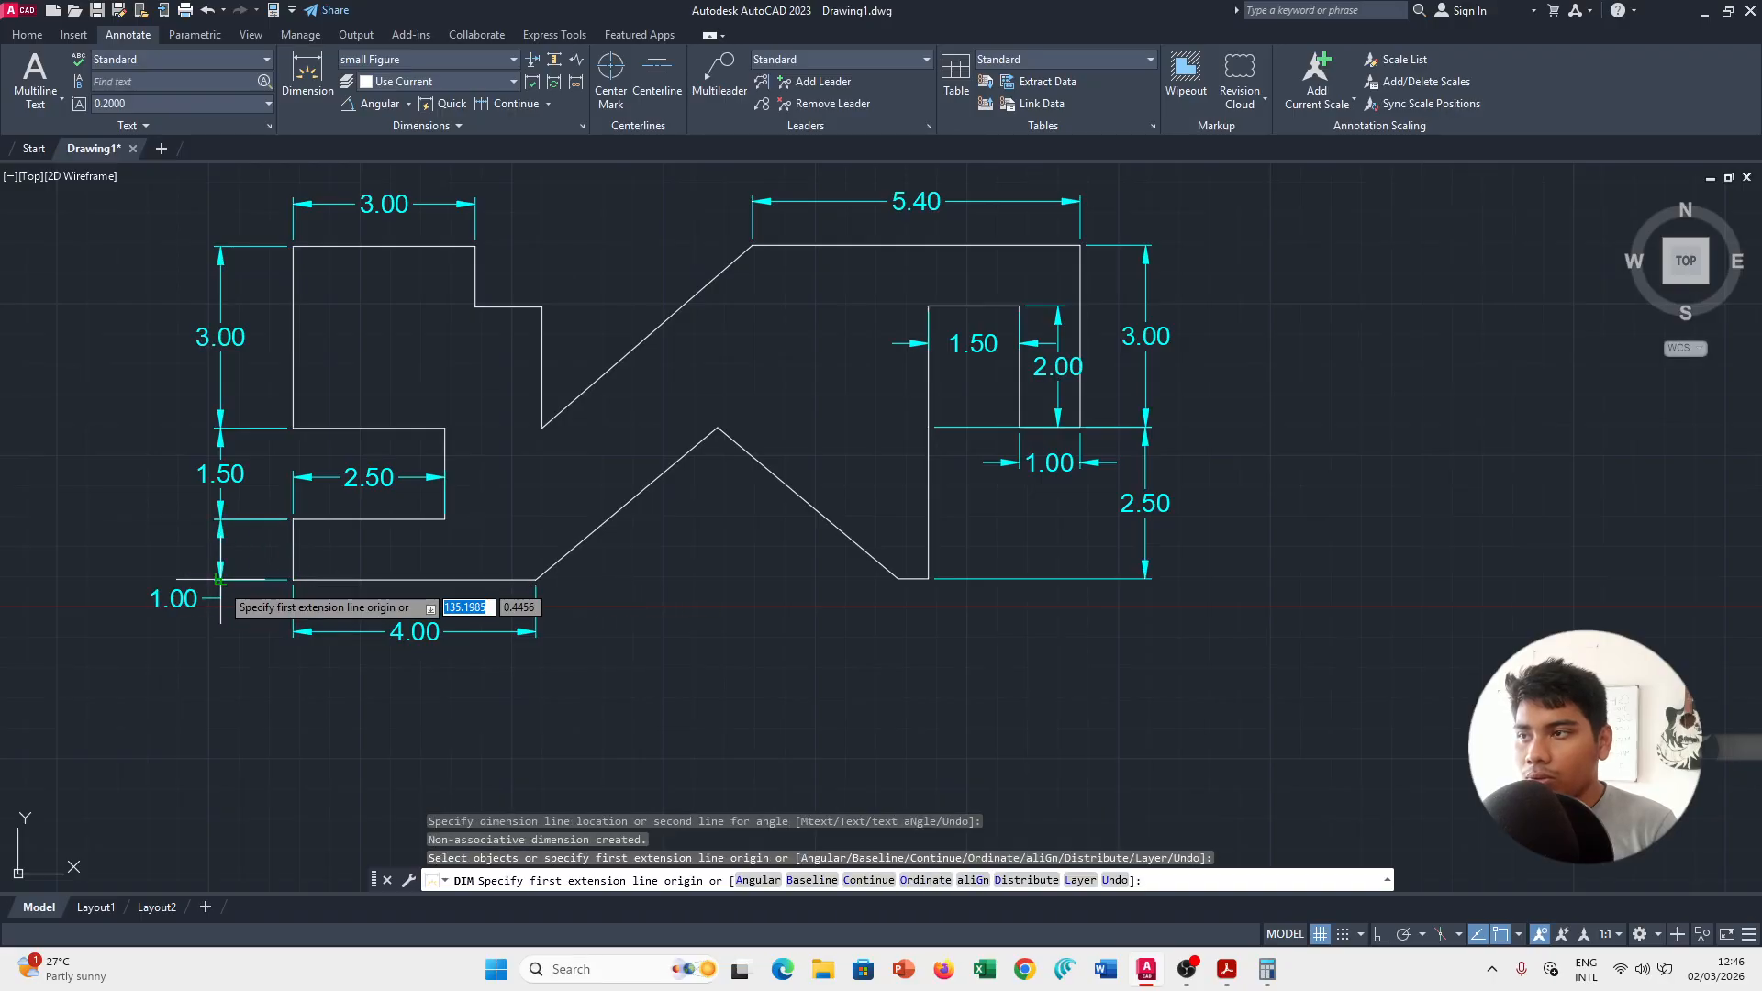
Try dimensioning only the horizontal edge of the upper-left block's step, compare it with the PDF and undo that dimension.
{"action": "key", "text": "alt+Tab"}
{"action": "key", "text": "alt+Tab"}
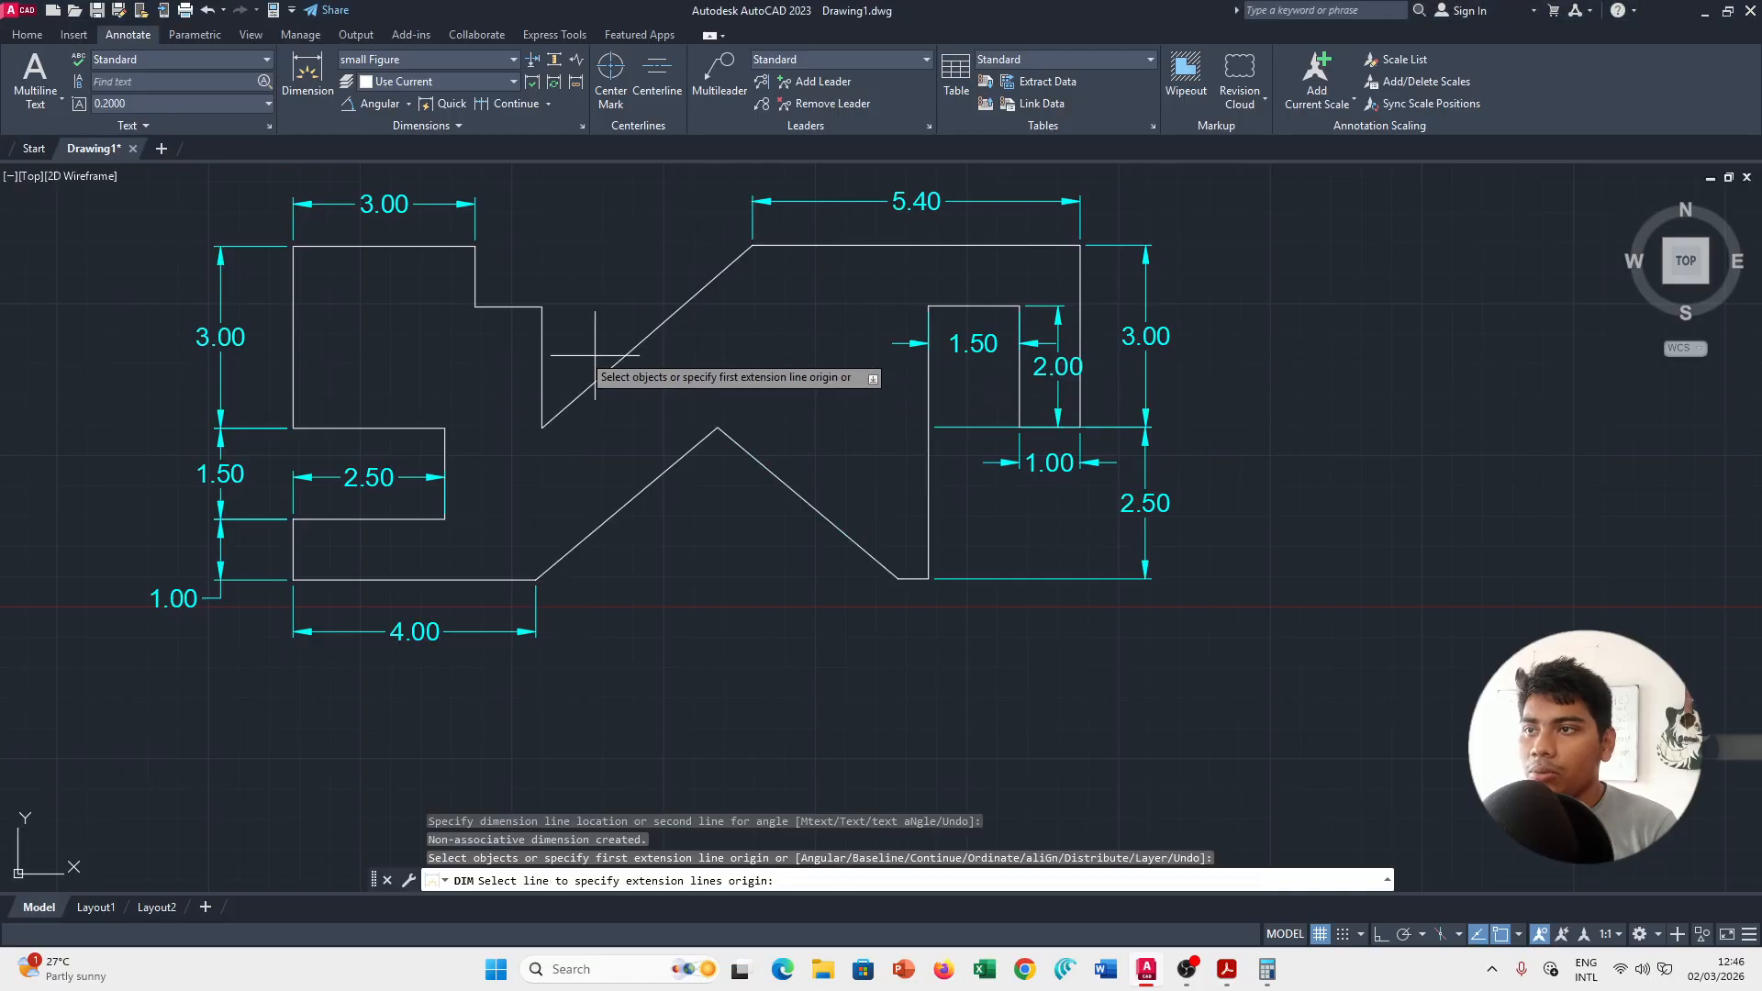
{"action": "left_click", "coordinate": [475, 307]}
{"action": "left_click", "coordinate": [542, 307]}
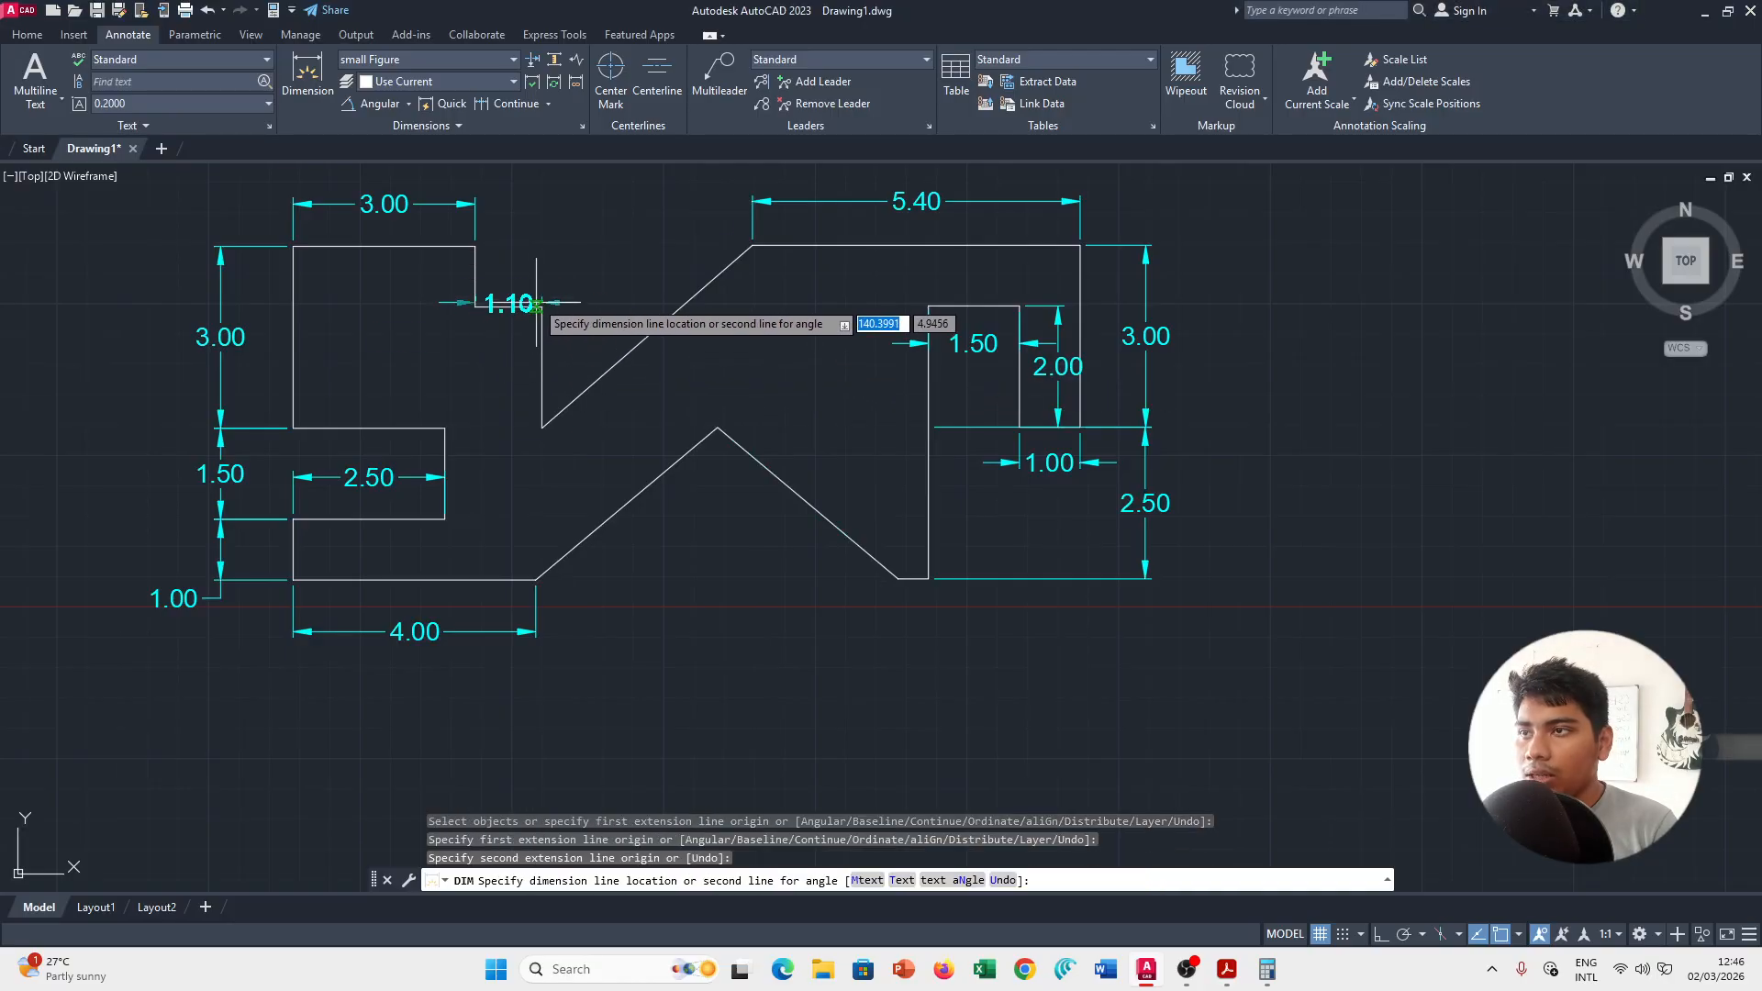
{"action": "left_click", "coordinate": [514, 248]}
{"action": "key", "text": "alt+Tab"}
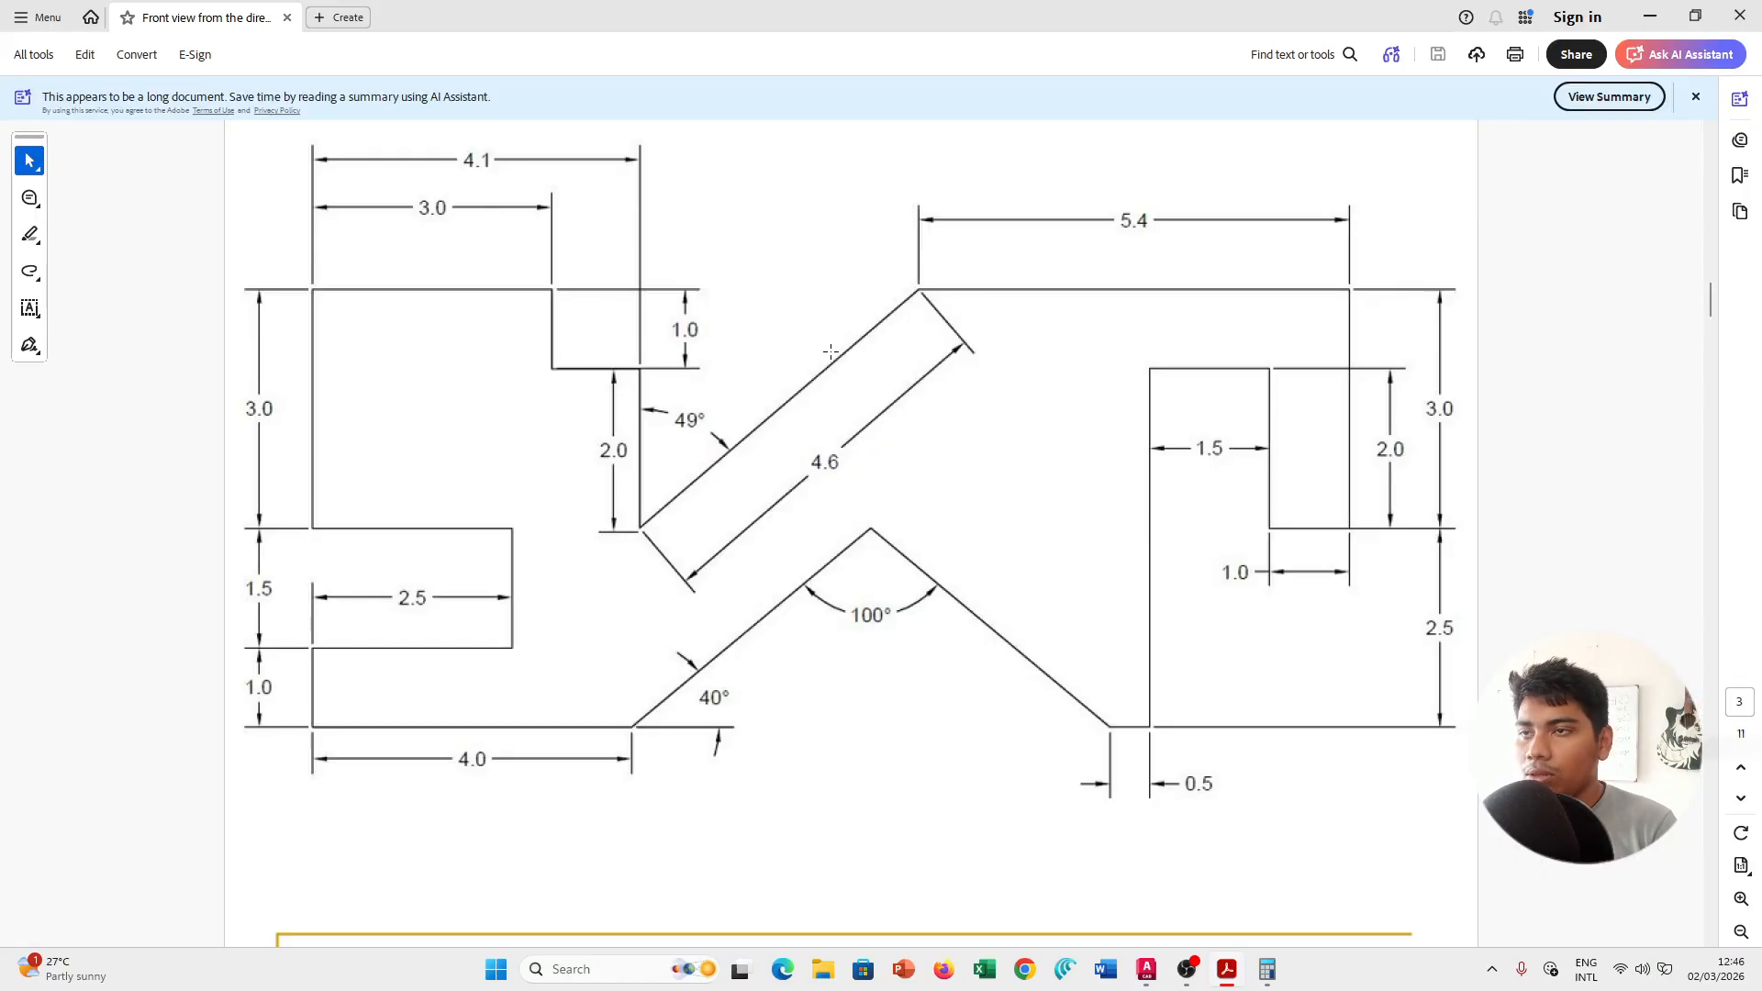
{"action": "key", "text": "alt+Tab"}
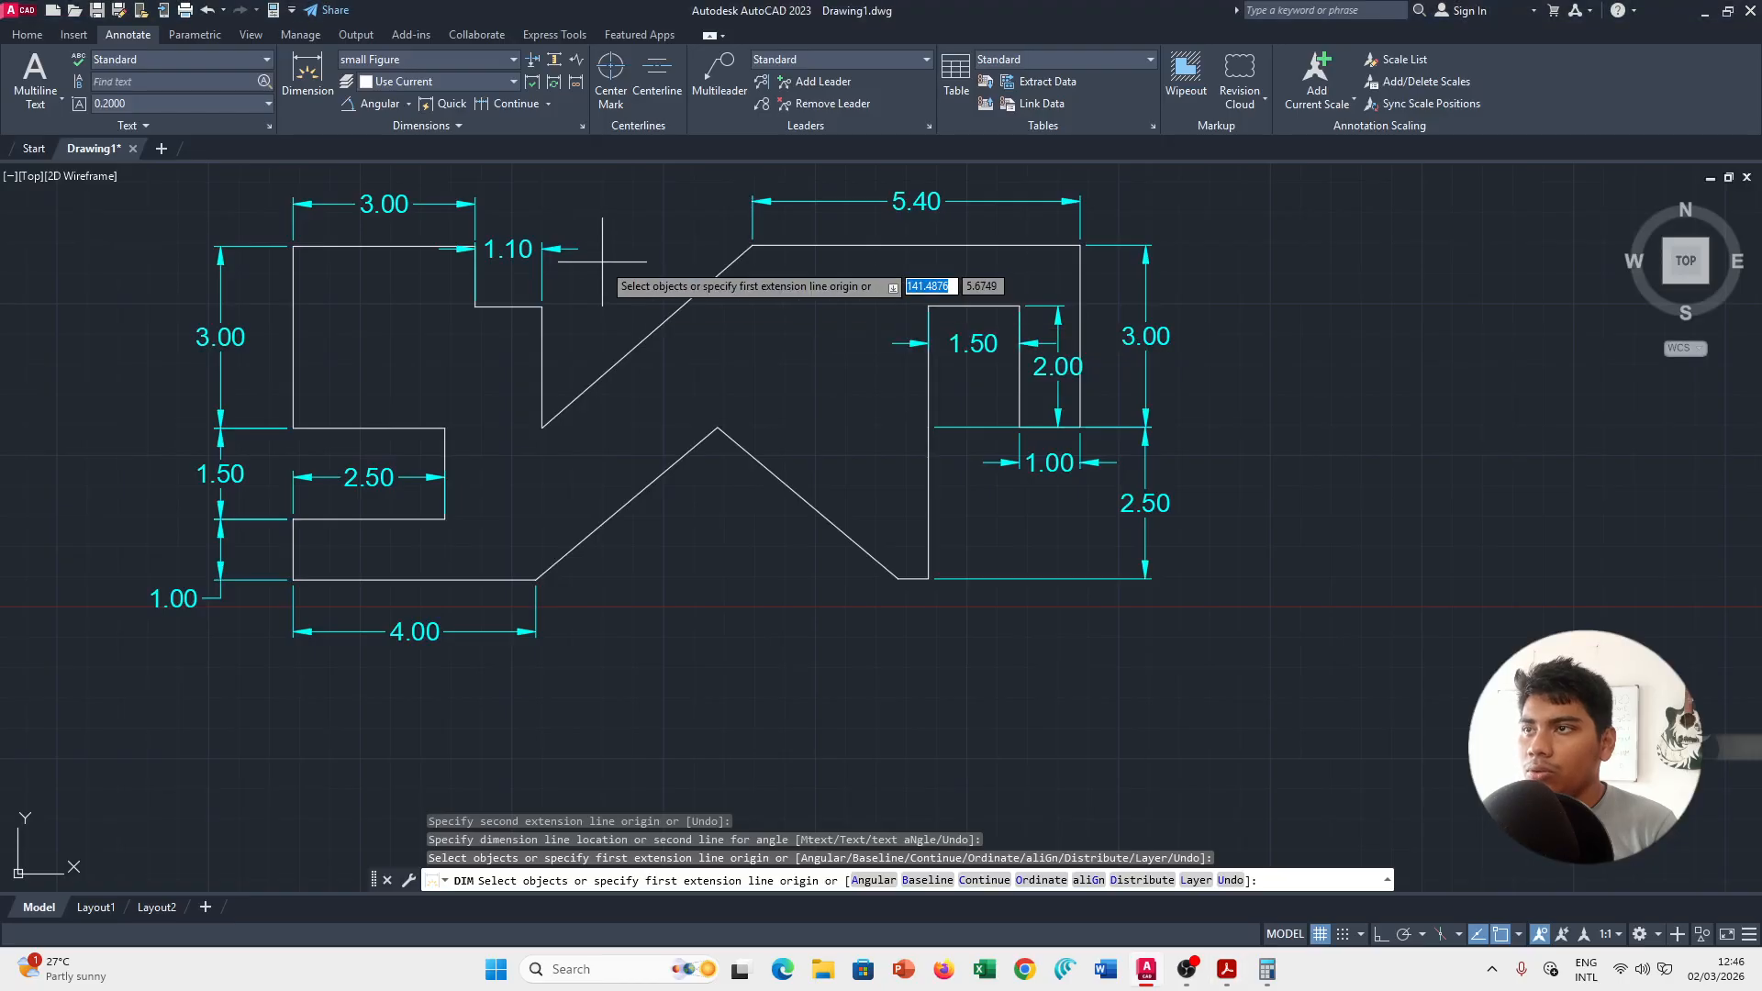
{"action": "key", "text": "ctrl+z"}
Dimension the upper-left block's full width from its left edge to the step's outer corner, placed above the top edge's dimension.
{"action": "left_click", "coordinate": [542, 307]}
{"action": "left_click", "coordinate": [293, 307]}
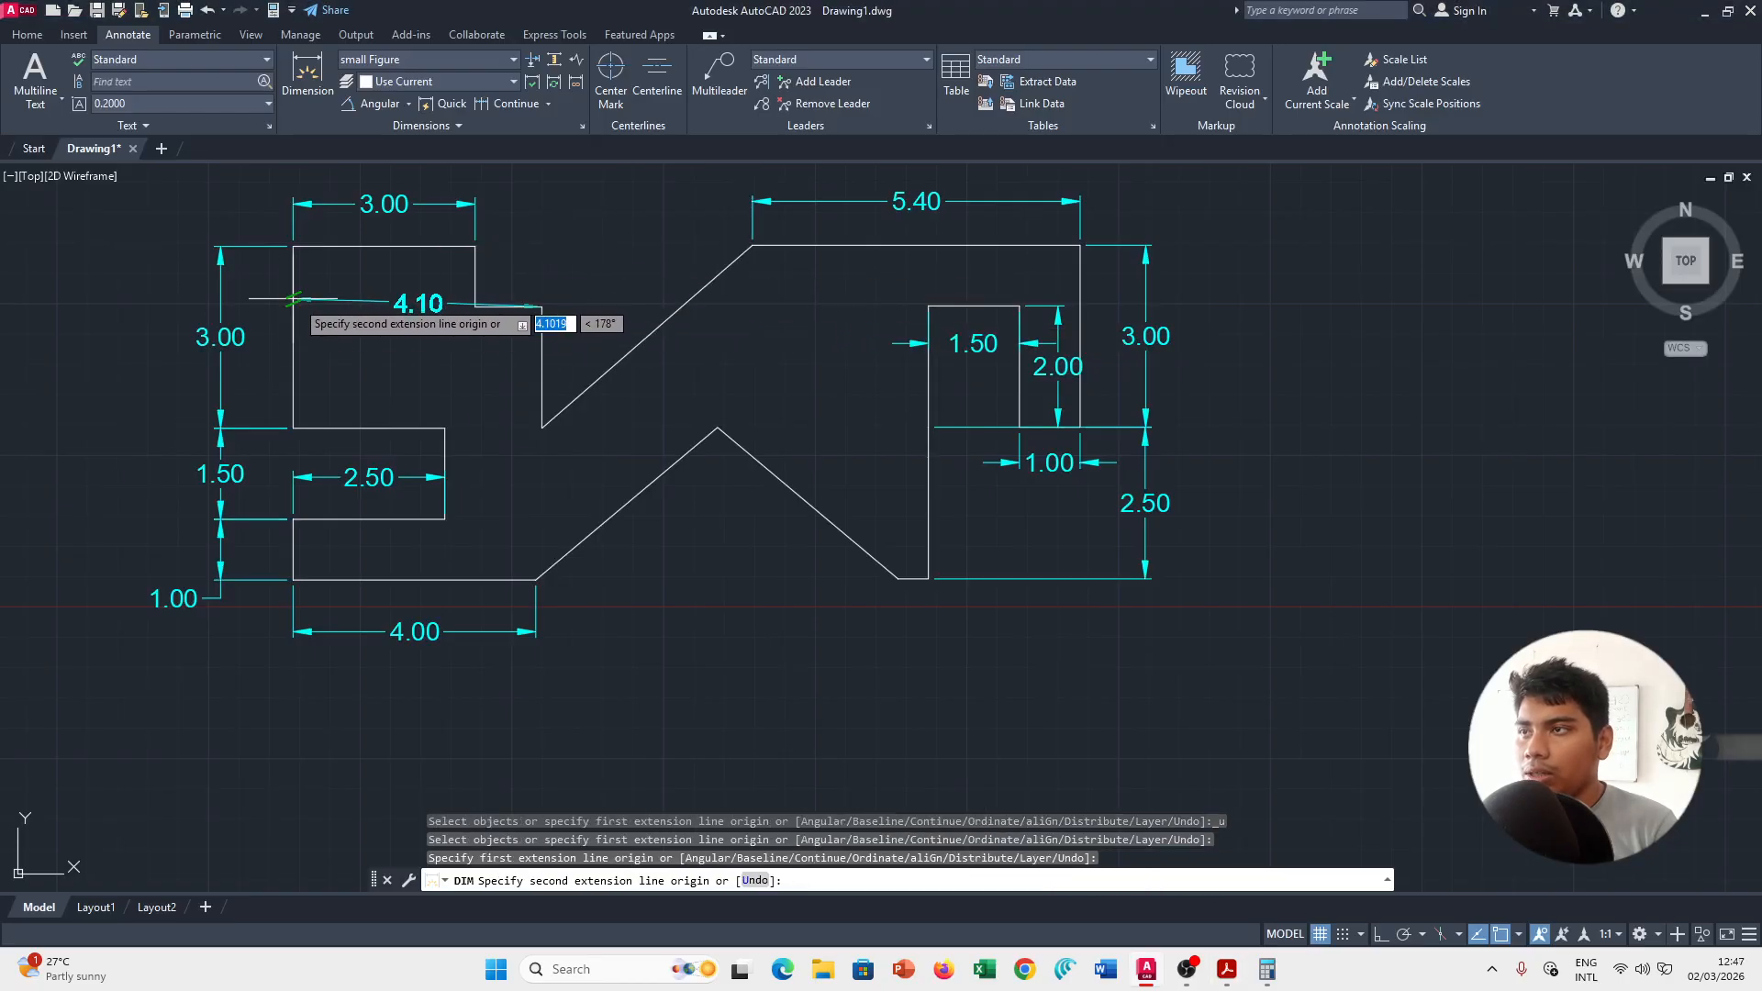
{"action": "left_click", "coordinate": [293, 172]}
Check the PDF and add an aligned dimension for the long slanted edge, placed parallel to it on its upper-left side.
{"action": "key", "text": "alt+Tab"}
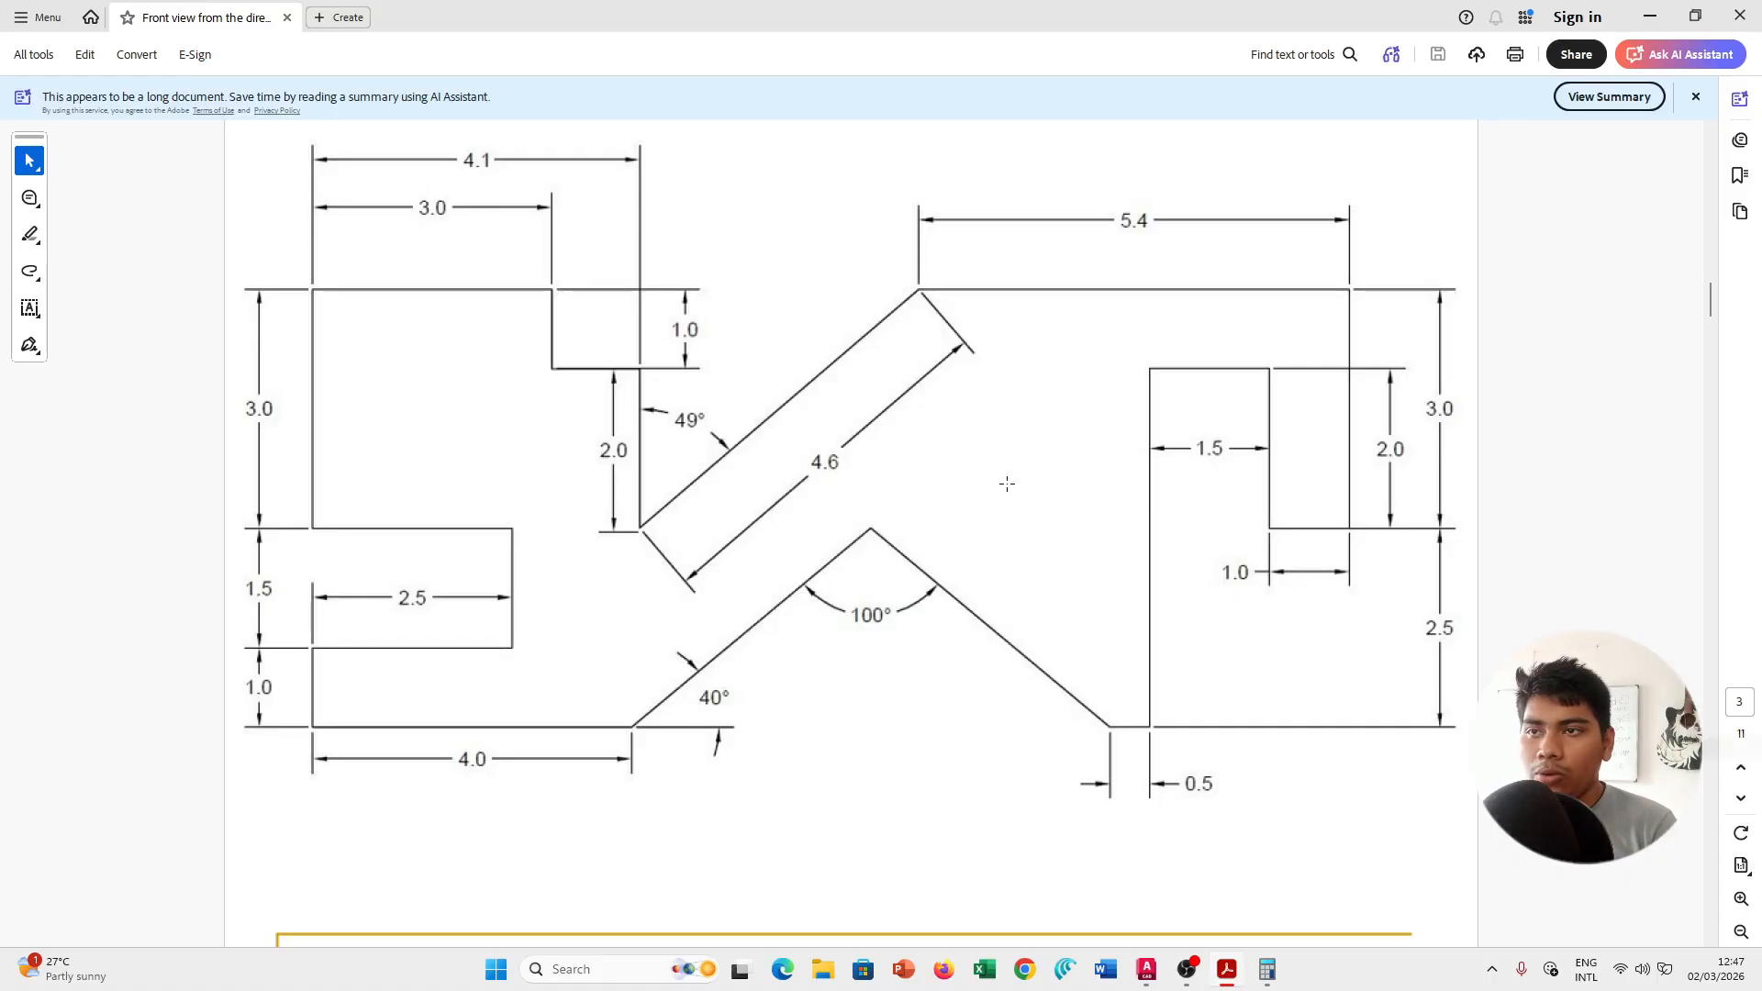
{"action": "key", "text": "alt+Tab"}
{"action": "key", "text": "Return"}
{"action": "left_click", "coordinate": [542, 425]}
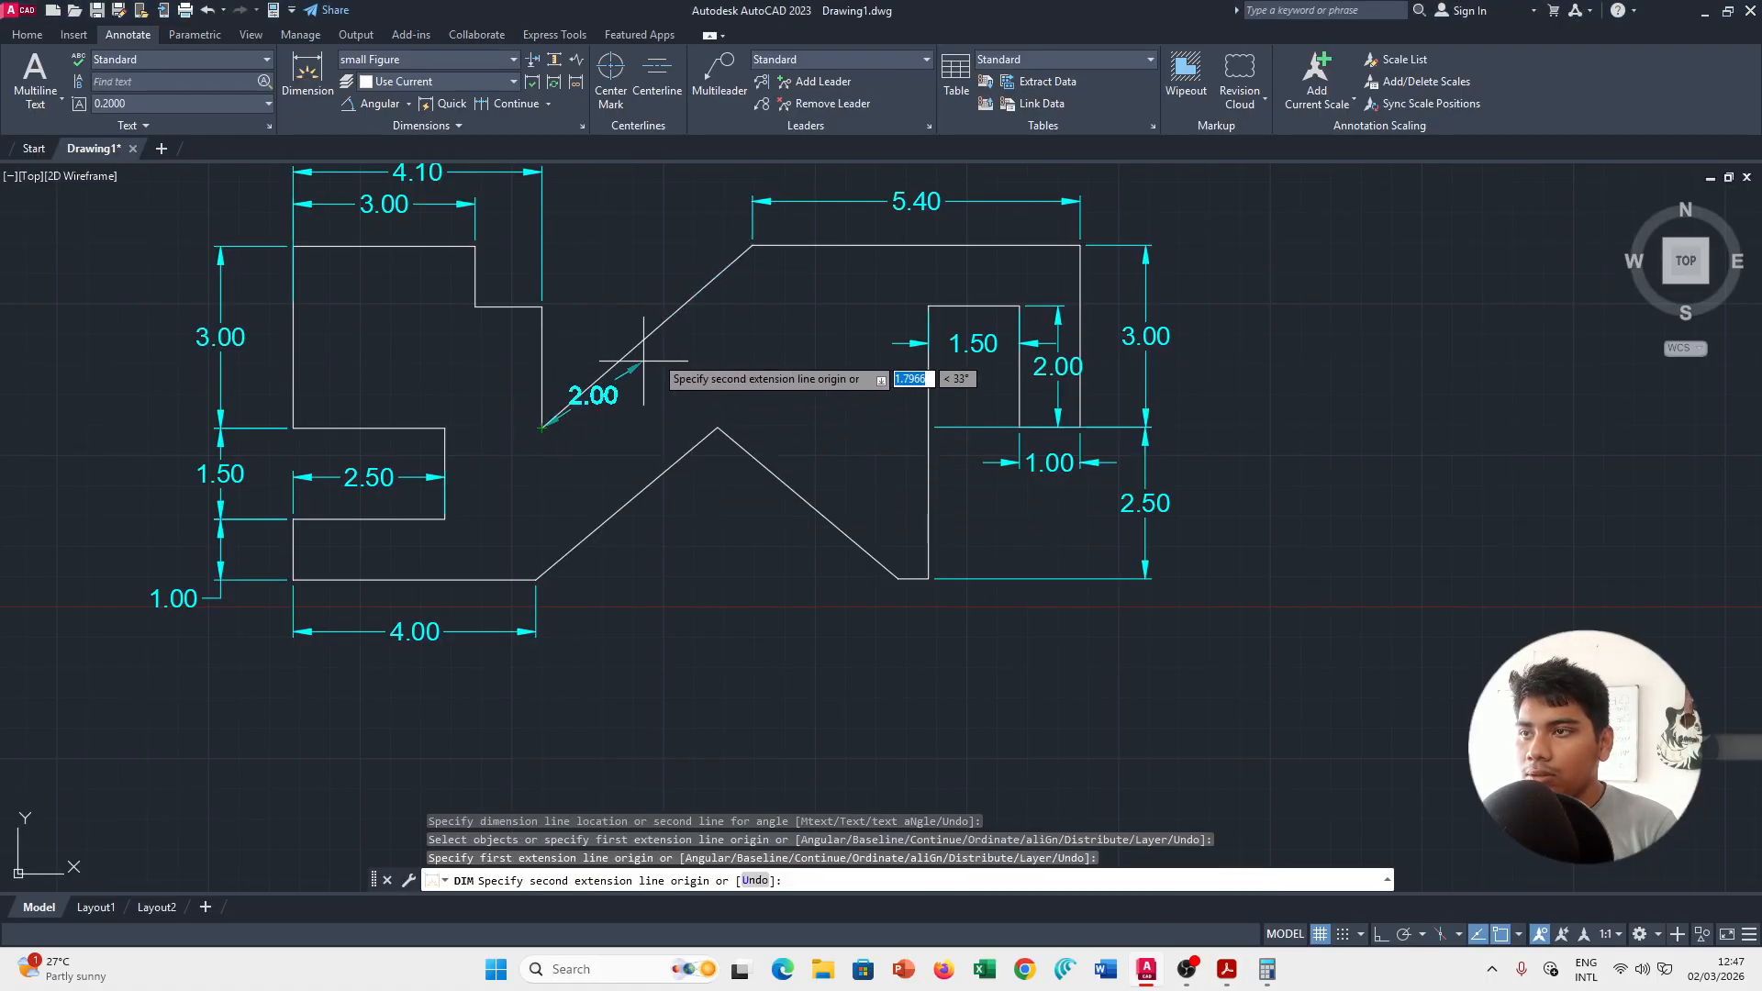
{"action": "left_click", "coordinate": [748, 248]}
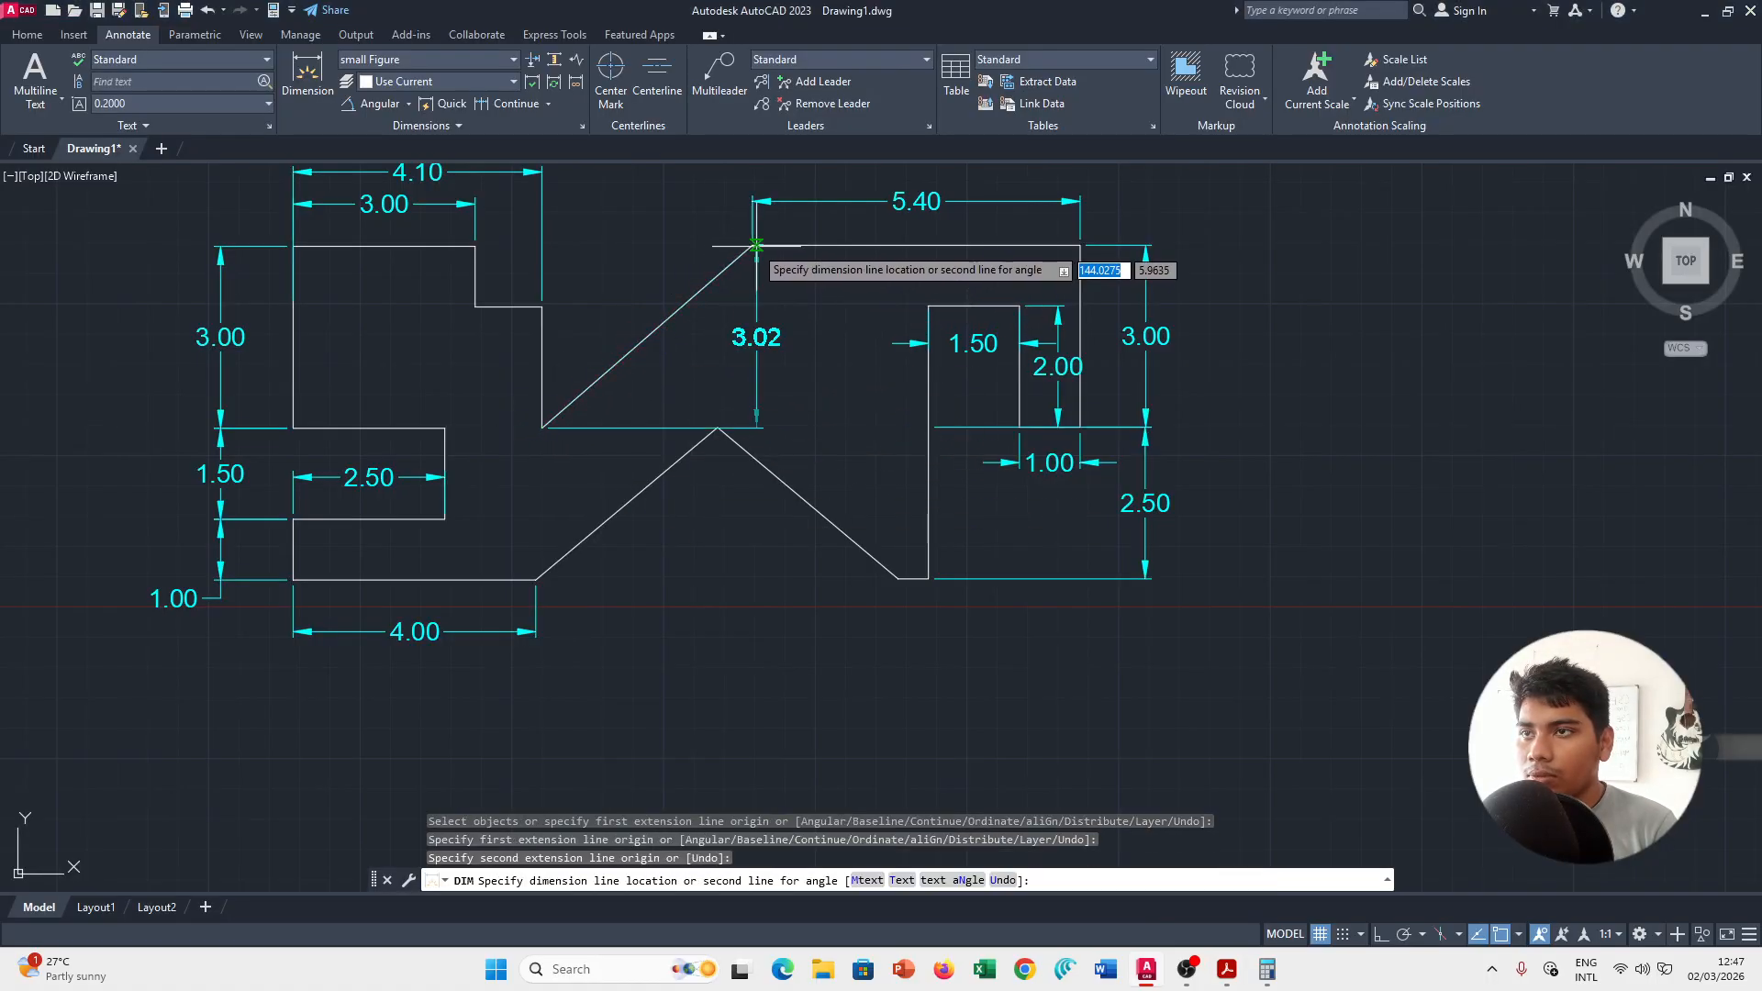
{"action": "left_click", "coordinate": [706, 219]}
Check the PDF and dimension the height of the vertical edge below the step's outer corner, placed inside the upper-left block.
{"action": "key", "text": "alt+Tab"}
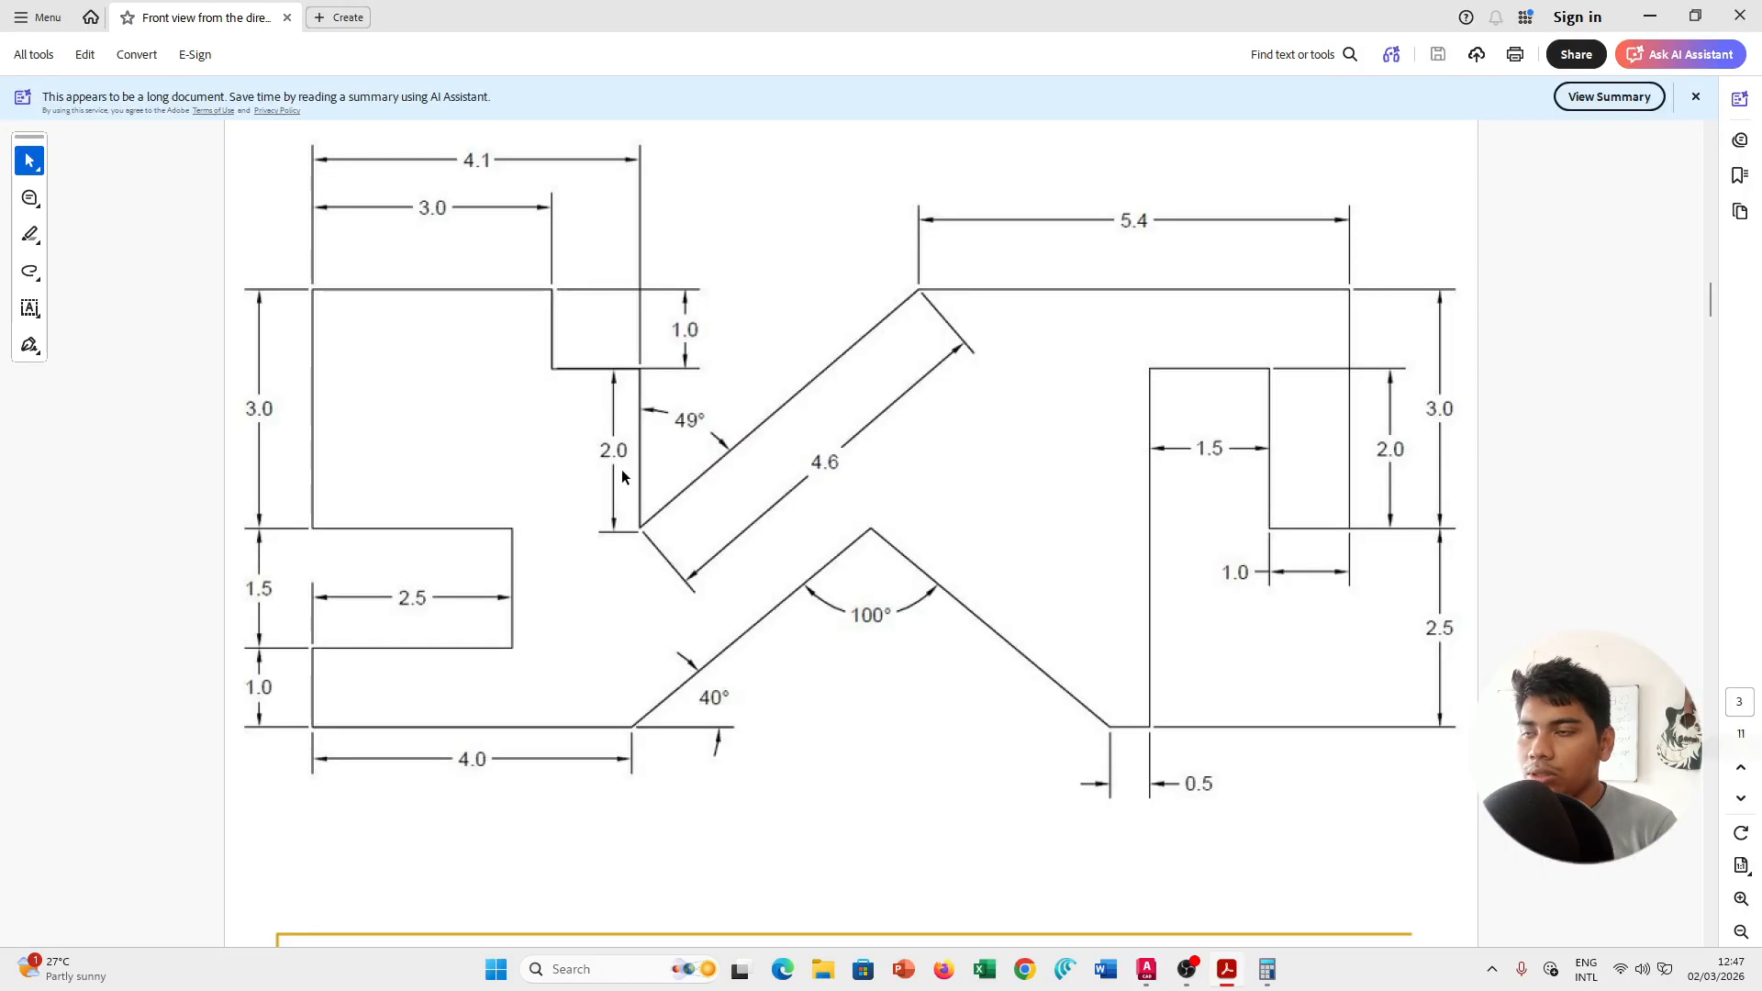
{"action": "key", "text": "alt+Tab"}
{"action": "key", "text": "Return"}
{"action": "left_click", "coordinate": [542, 306]}
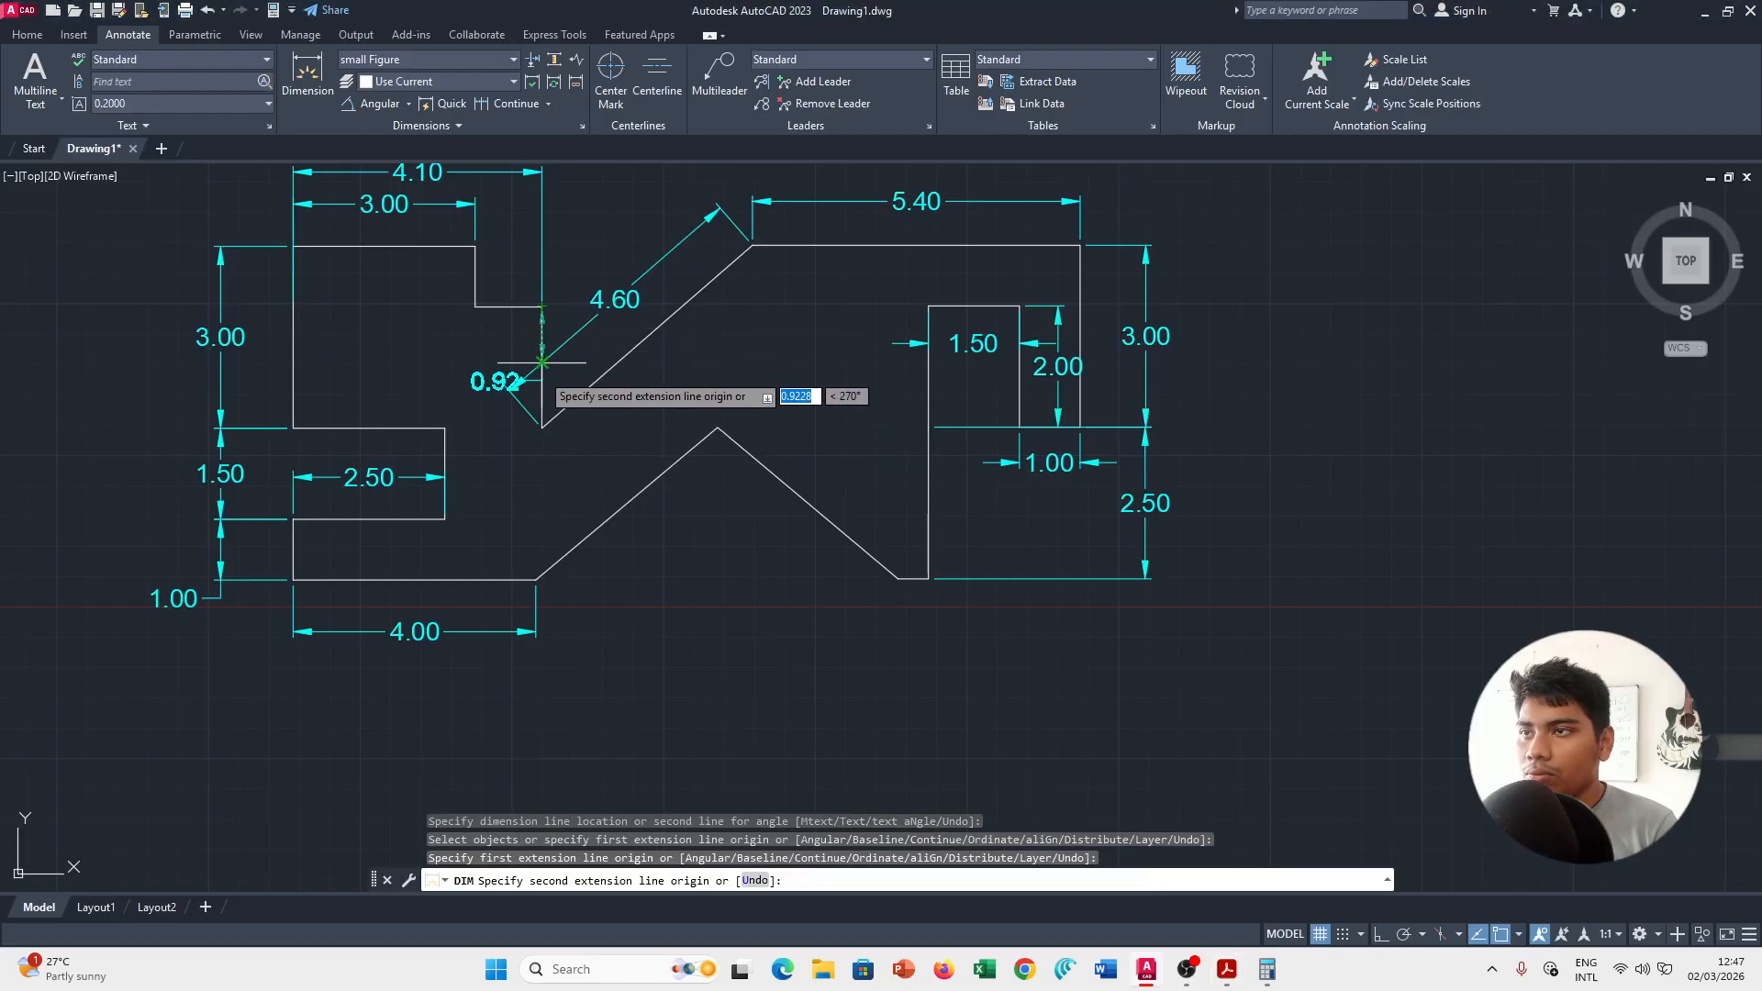
{"action": "left_click", "coordinate": [542, 428]}
{"action": "left_click", "coordinate": [480, 428]}
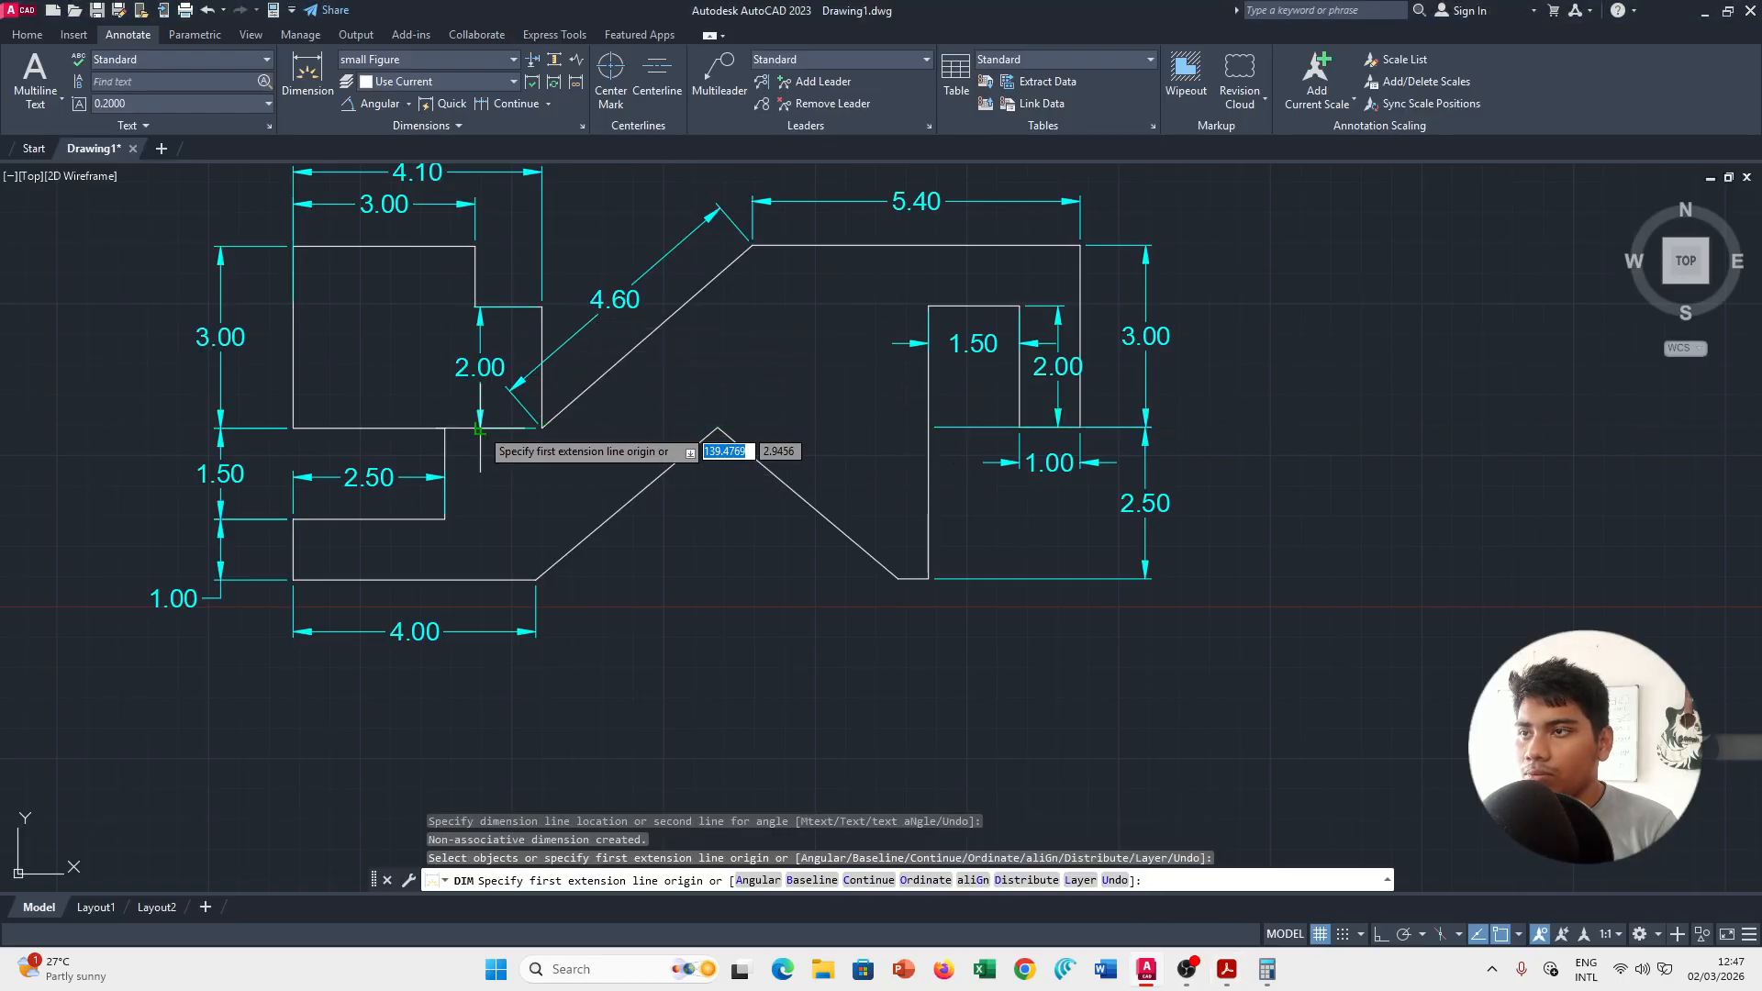
Cancel the started dimension and remove the long slanted edge's aligned dimension on its upper-left side with the Trim command.
{"action": "left_click", "coordinate": [688, 302]}
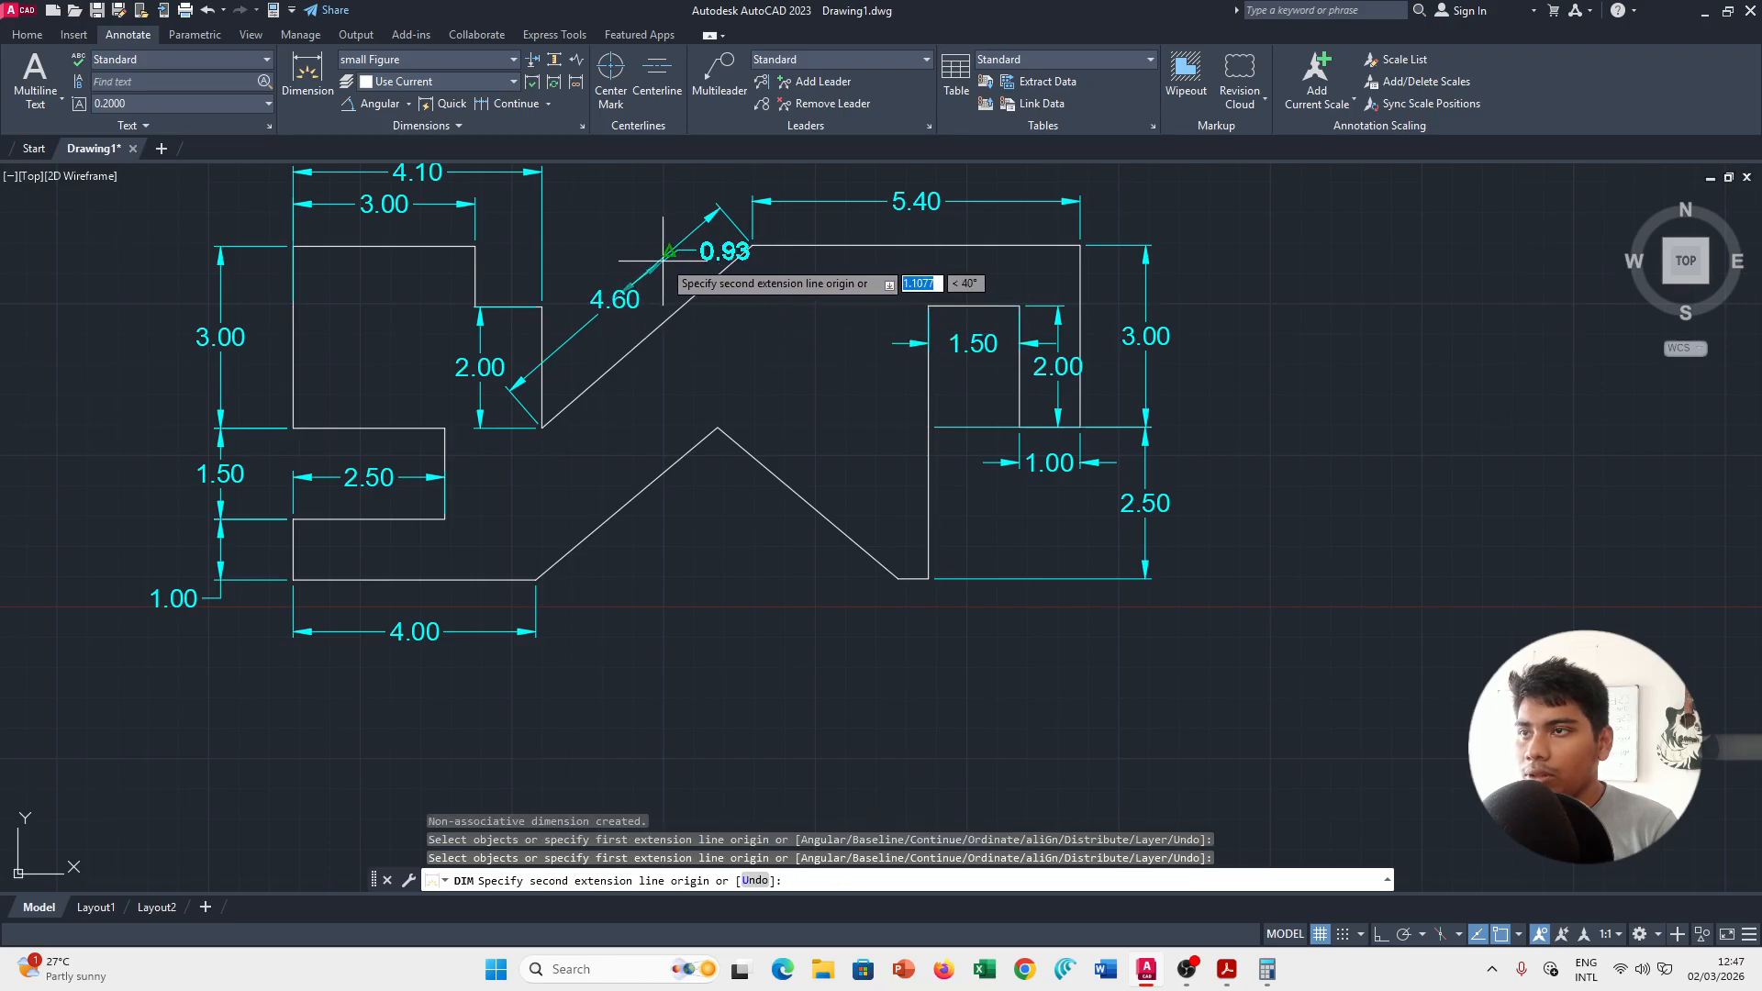
{"action": "key", "text": "Escape"}
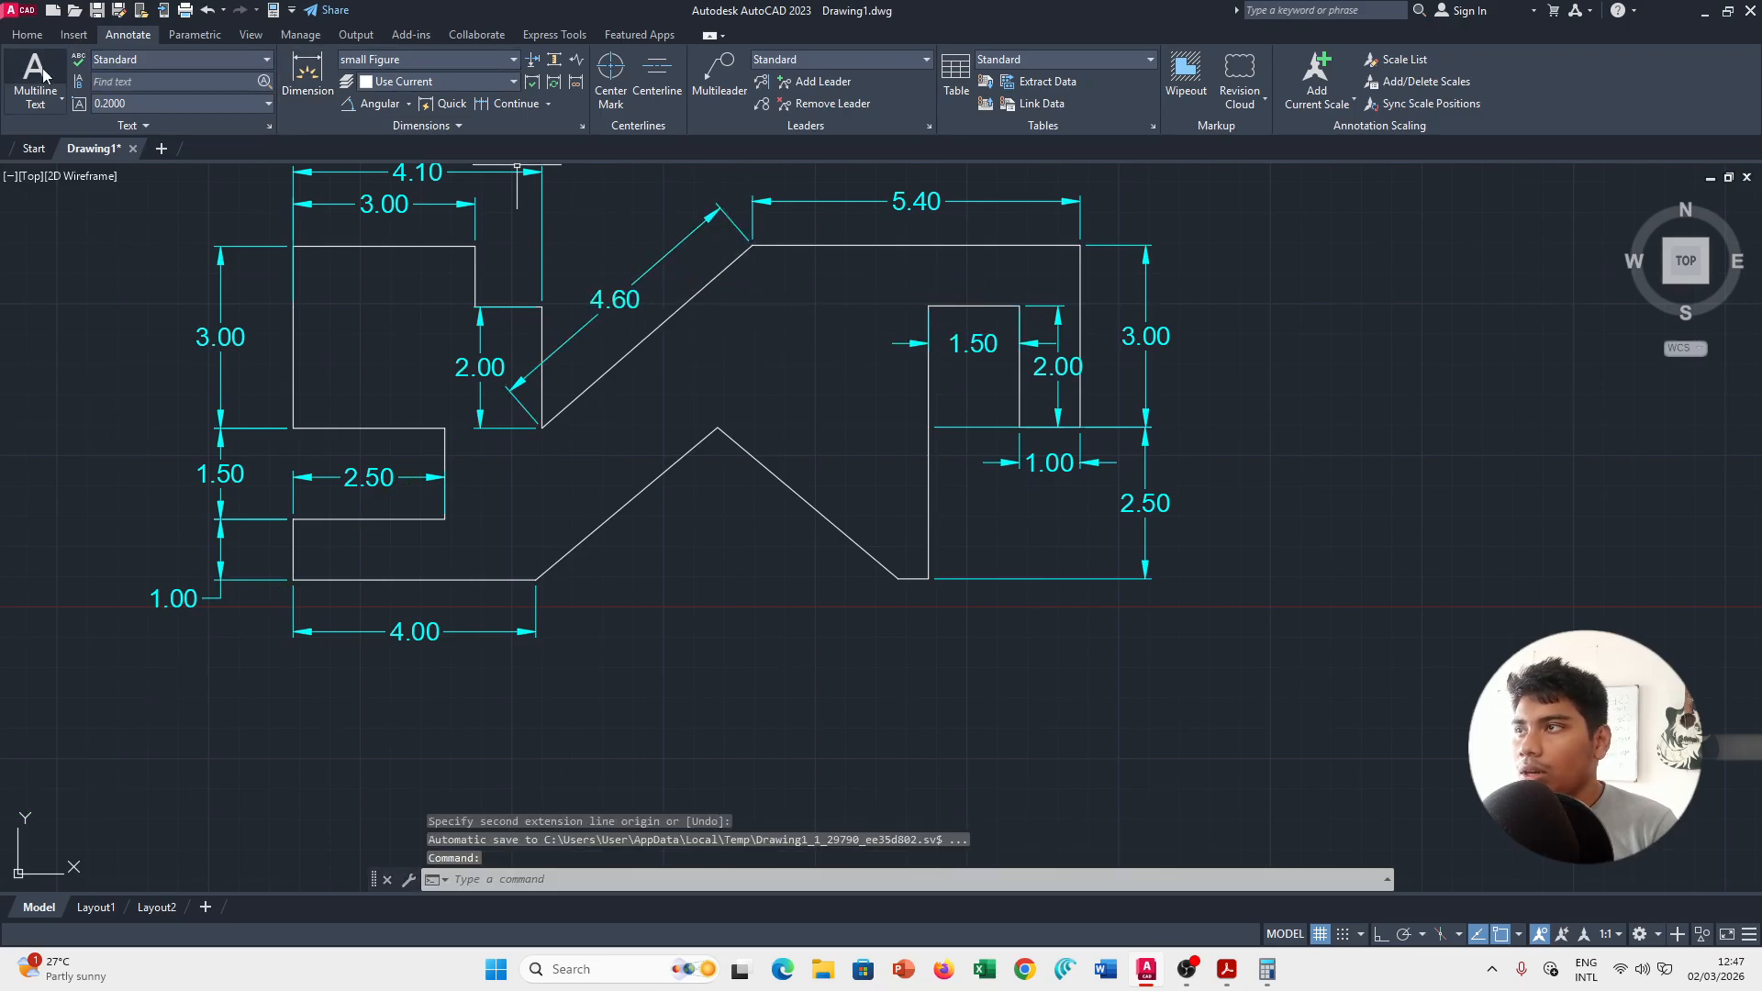
{"action": "left_click", "coordinate": [45, 35]}
{"action": "left_click", "coordinate": [73, 35]}
{"action": "left_click", "coordinate": [32, 35]}
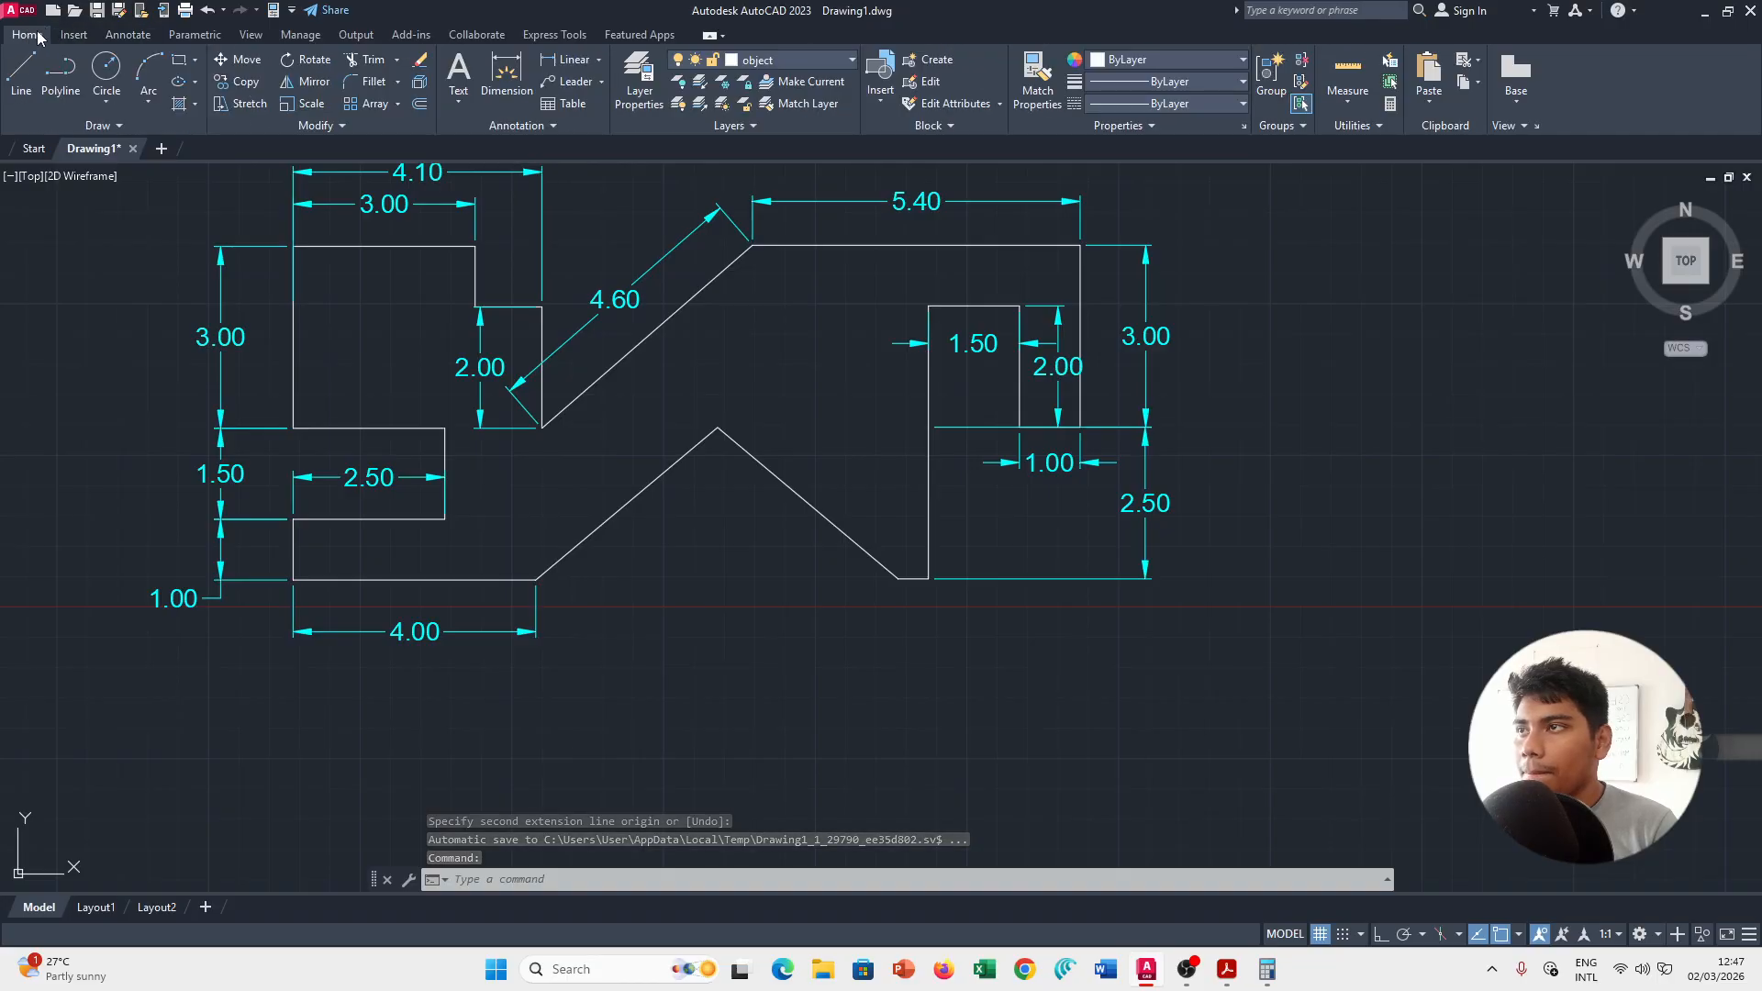
{"action": "left_click", "coordinate": [365, 59]}
{"action": "left_click", "coordinate": [630, 287]}
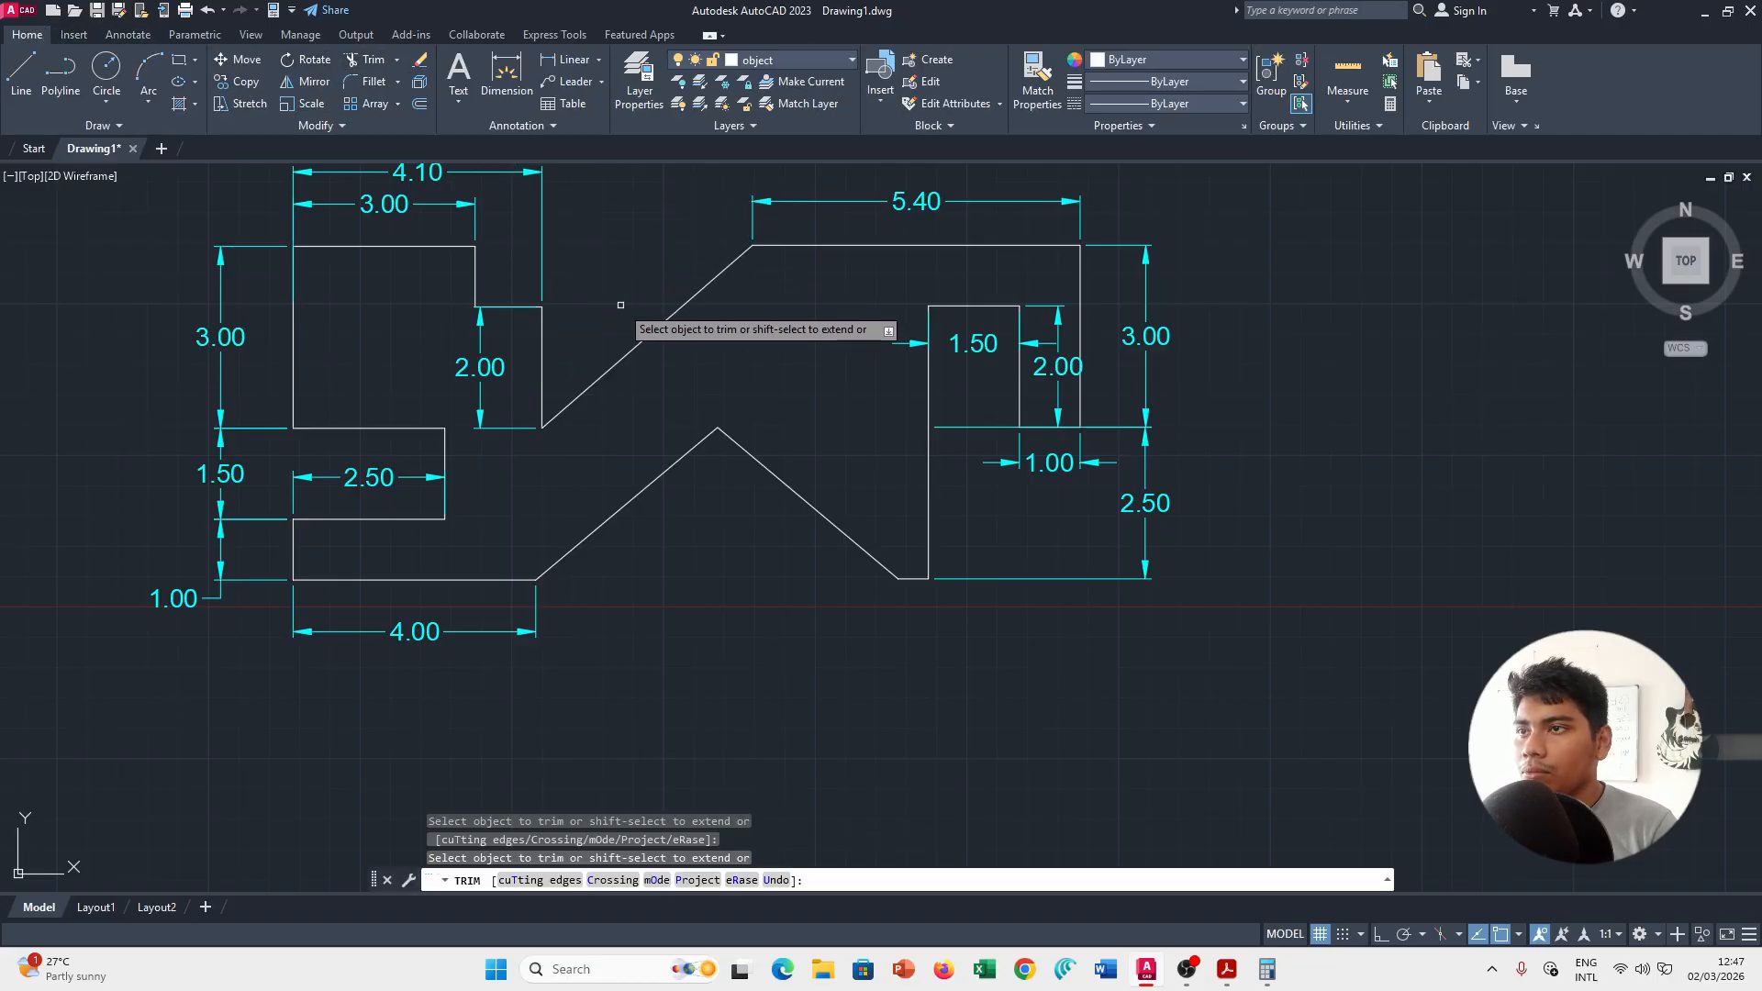
Add an aligned dimension for the long slanted edge on its lower-right side and compare its placement with the PDF.
{"action": "left_click", "coordinate": [507, 73]}
{"action": "left_click", "coordinate": [541, 428]}
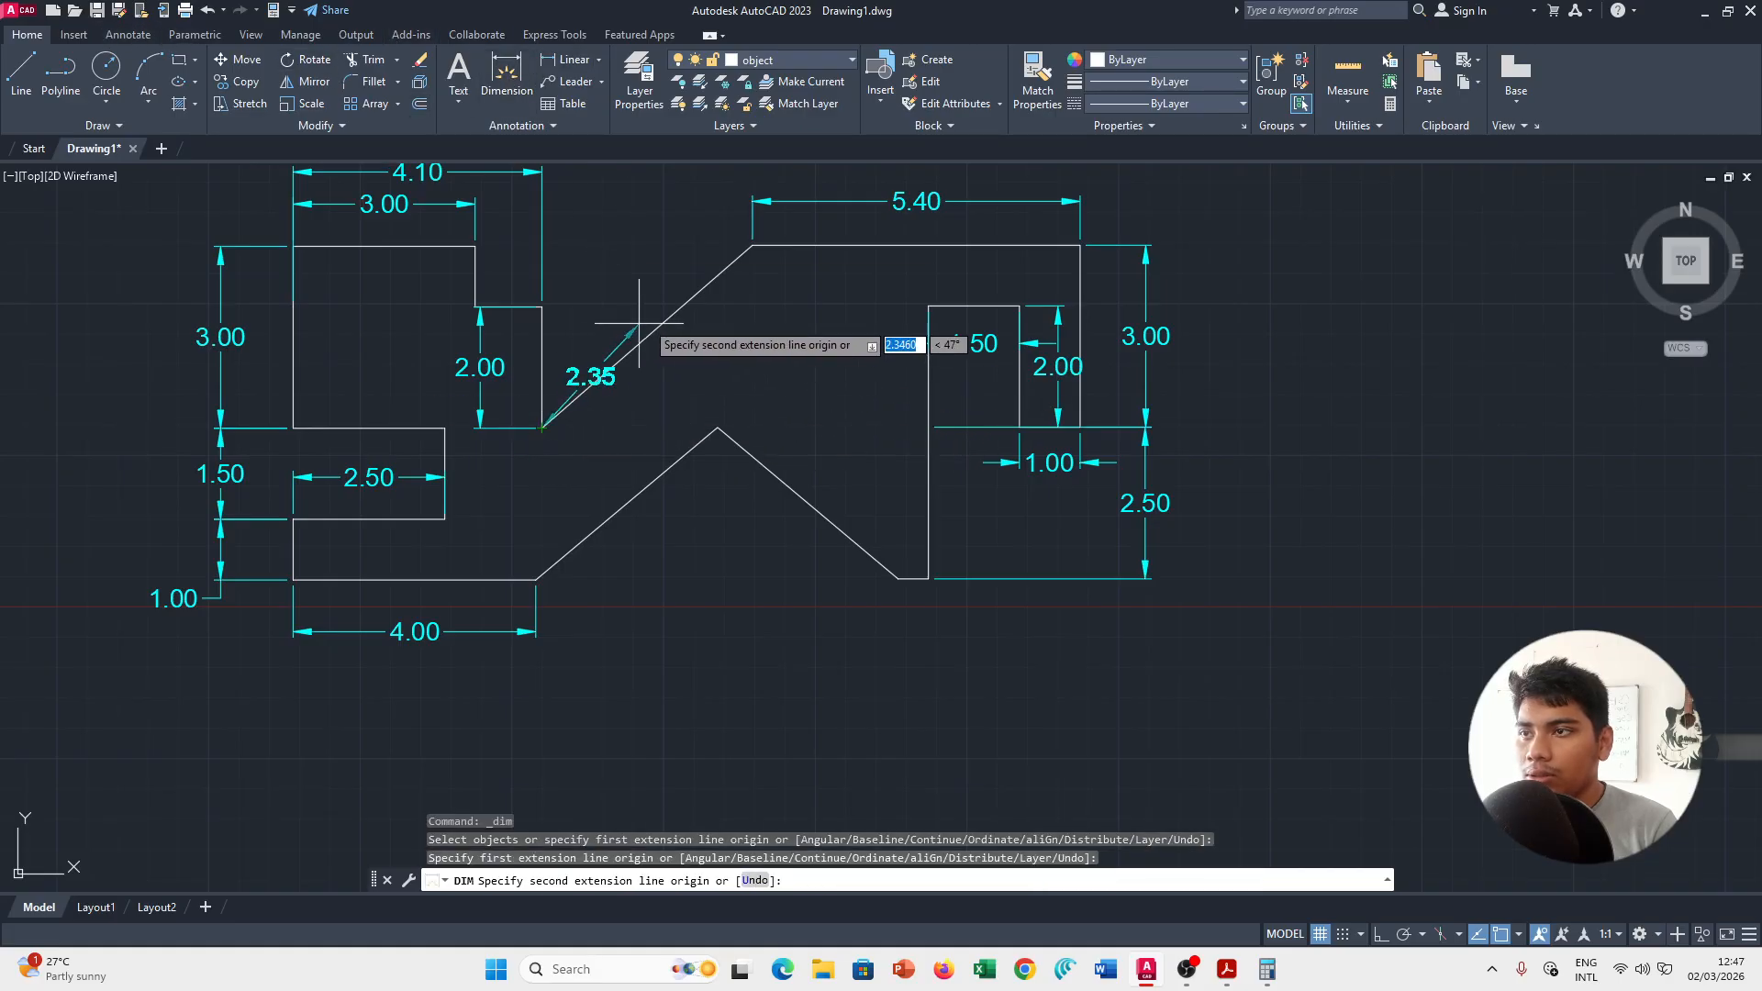
{"action": "left_click", "coordinate": [753, 245]}
{"action": "left_click", "coordinate": [762, 298]}
{"action": "key", "text": "alt+Tab"}
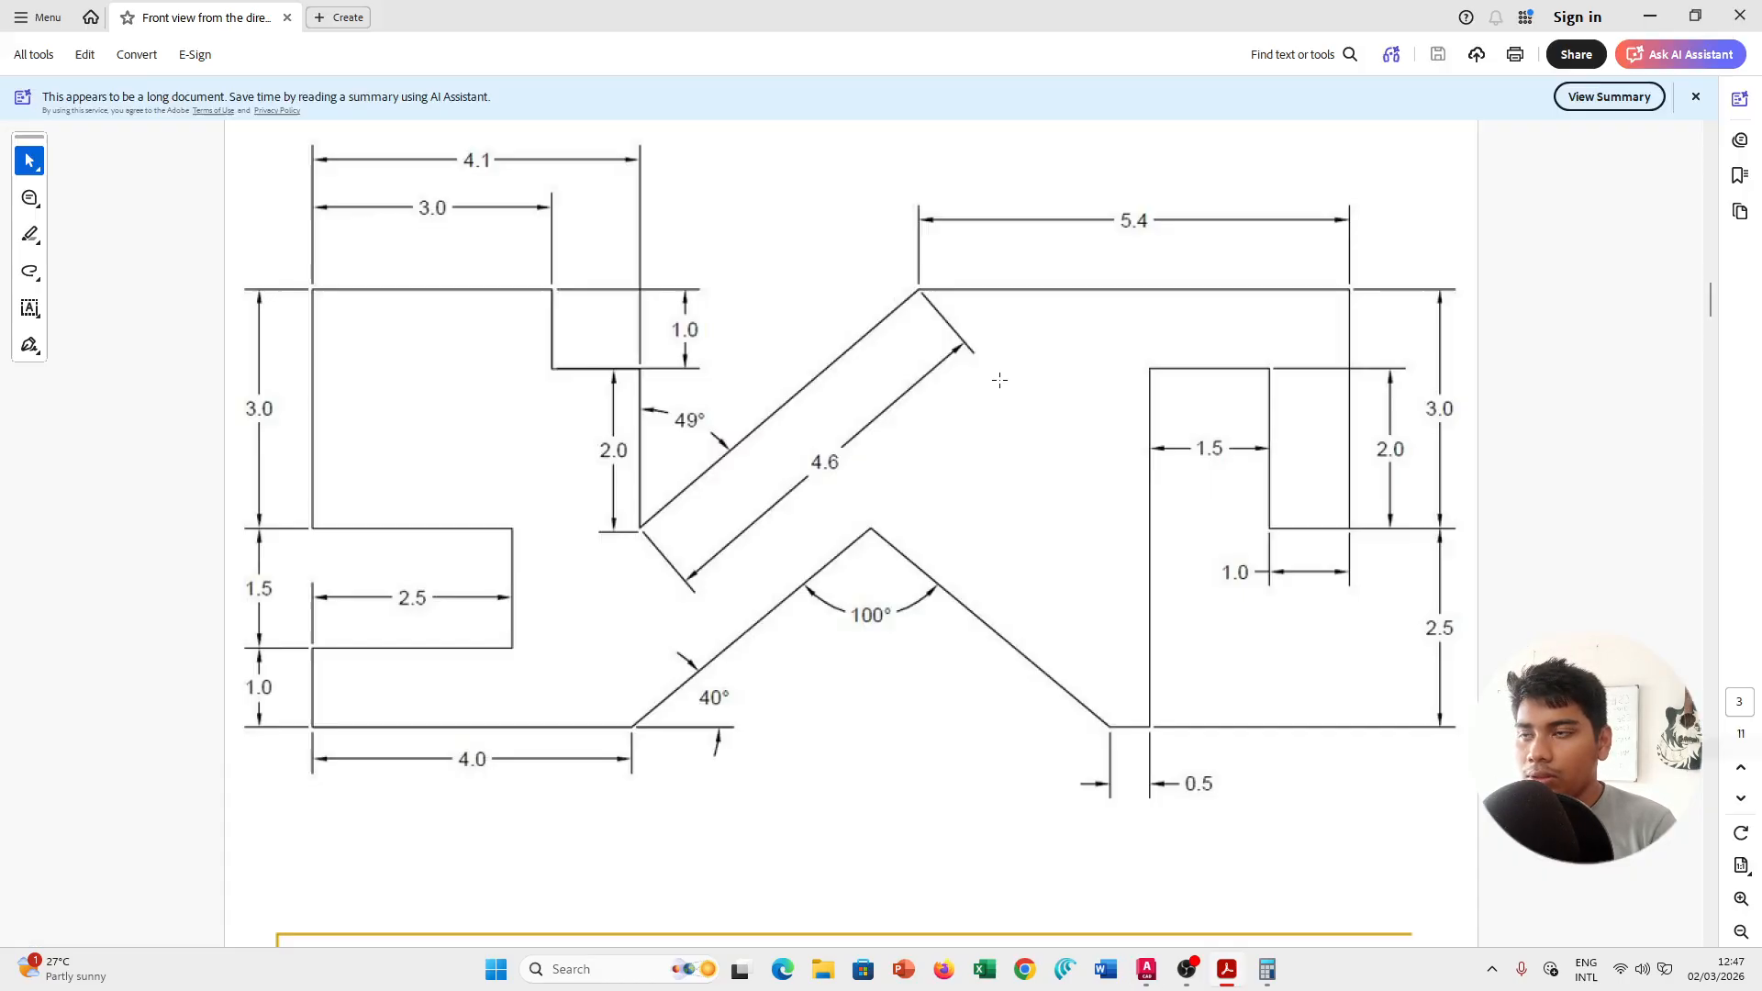
{"action": "key", "text": "alt+Tab"}
Check the PDF and dimension the short horizontal bottom edge beside the right leg, placed below the profile.
{"action": "key", "text": "alt+Tab"}
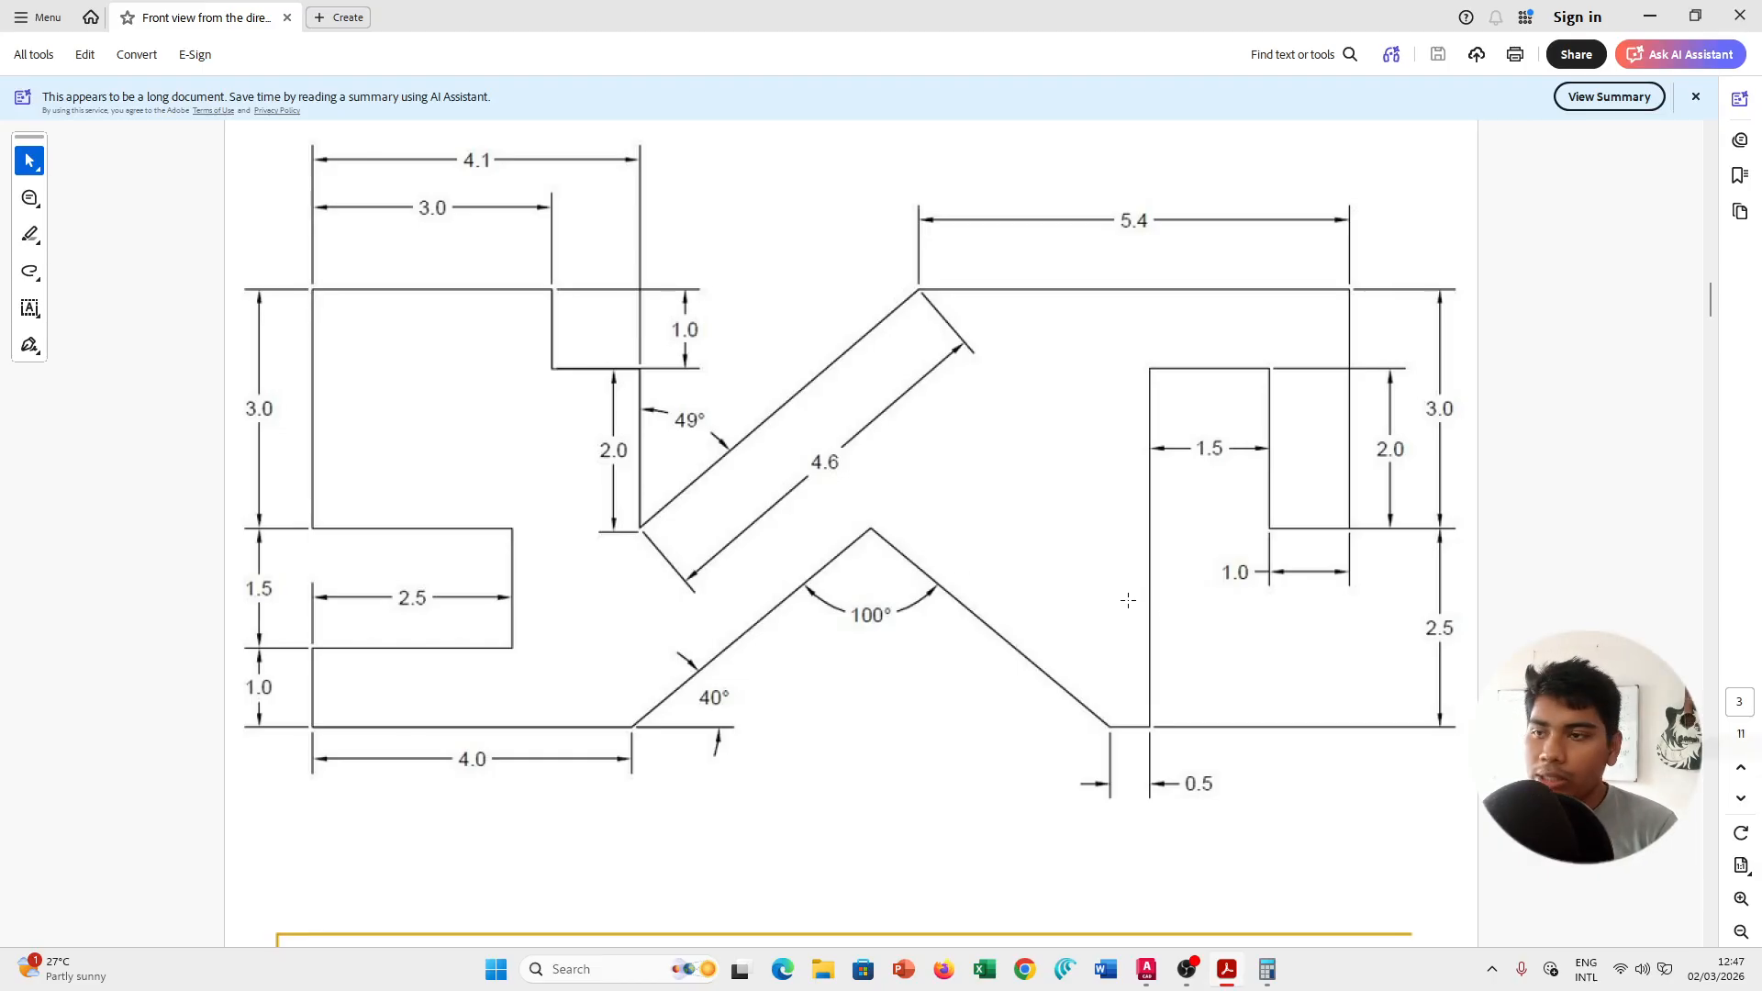
{"action": "key", "text": "alt+Tab"}
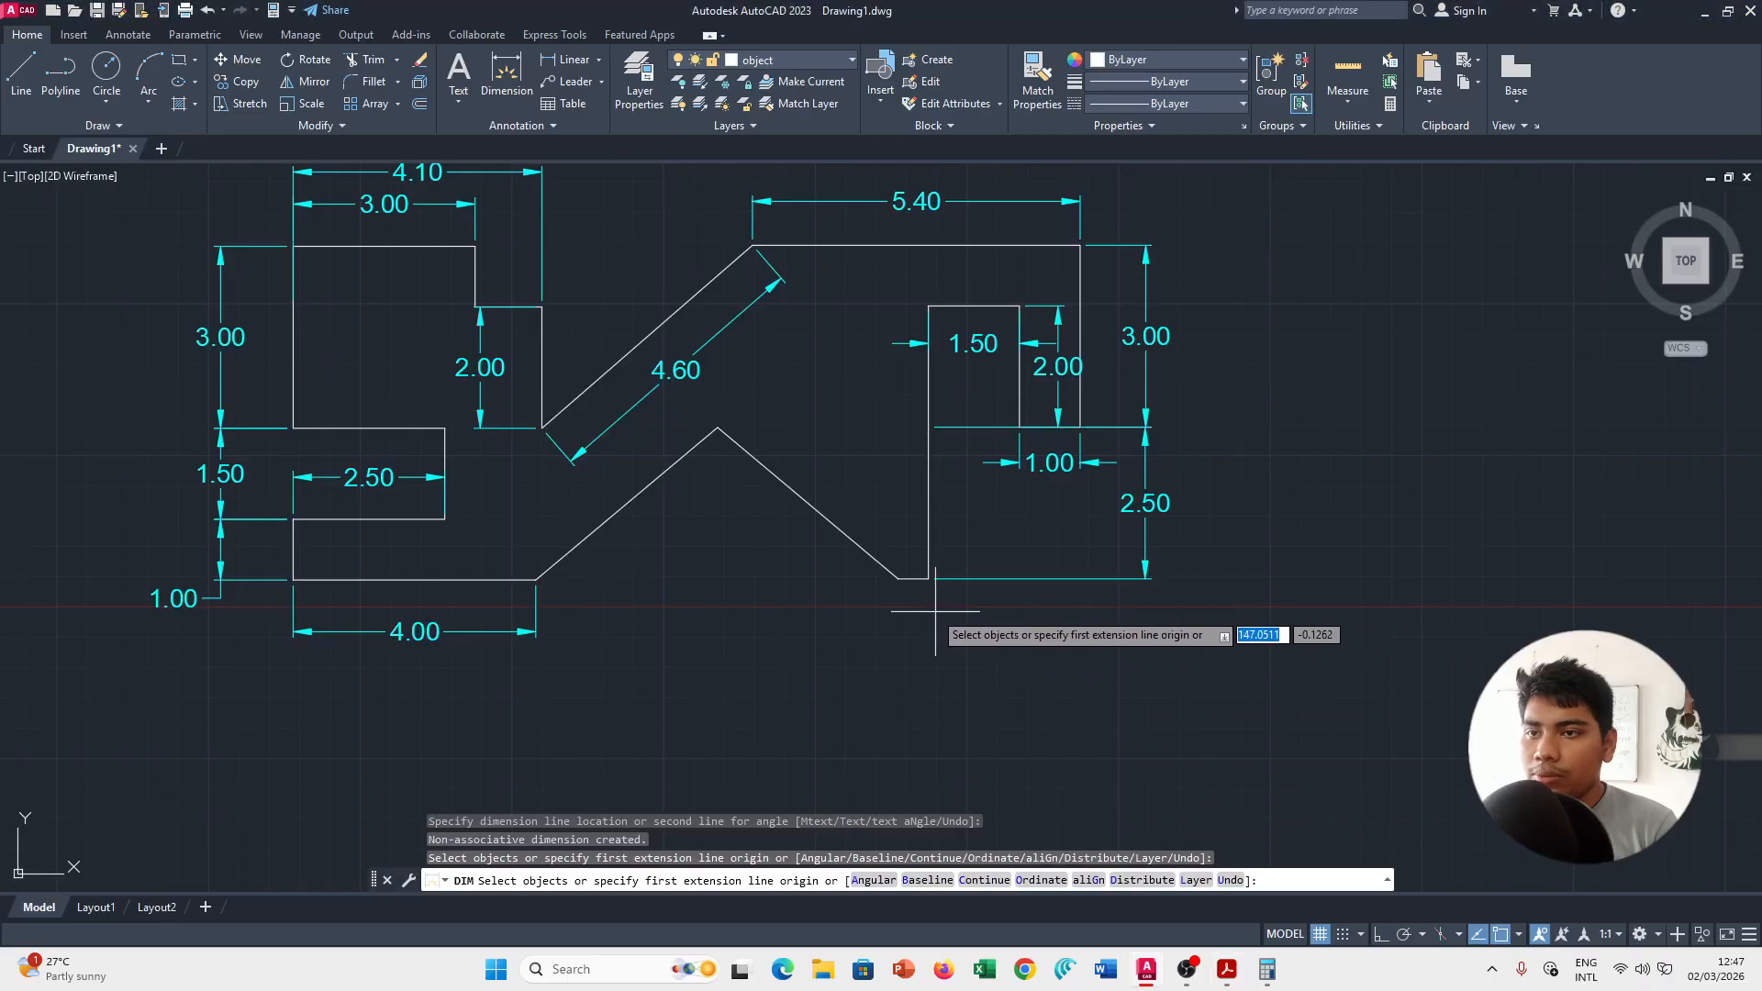
{"action": "left_click", "coordinate": [898, 578]}
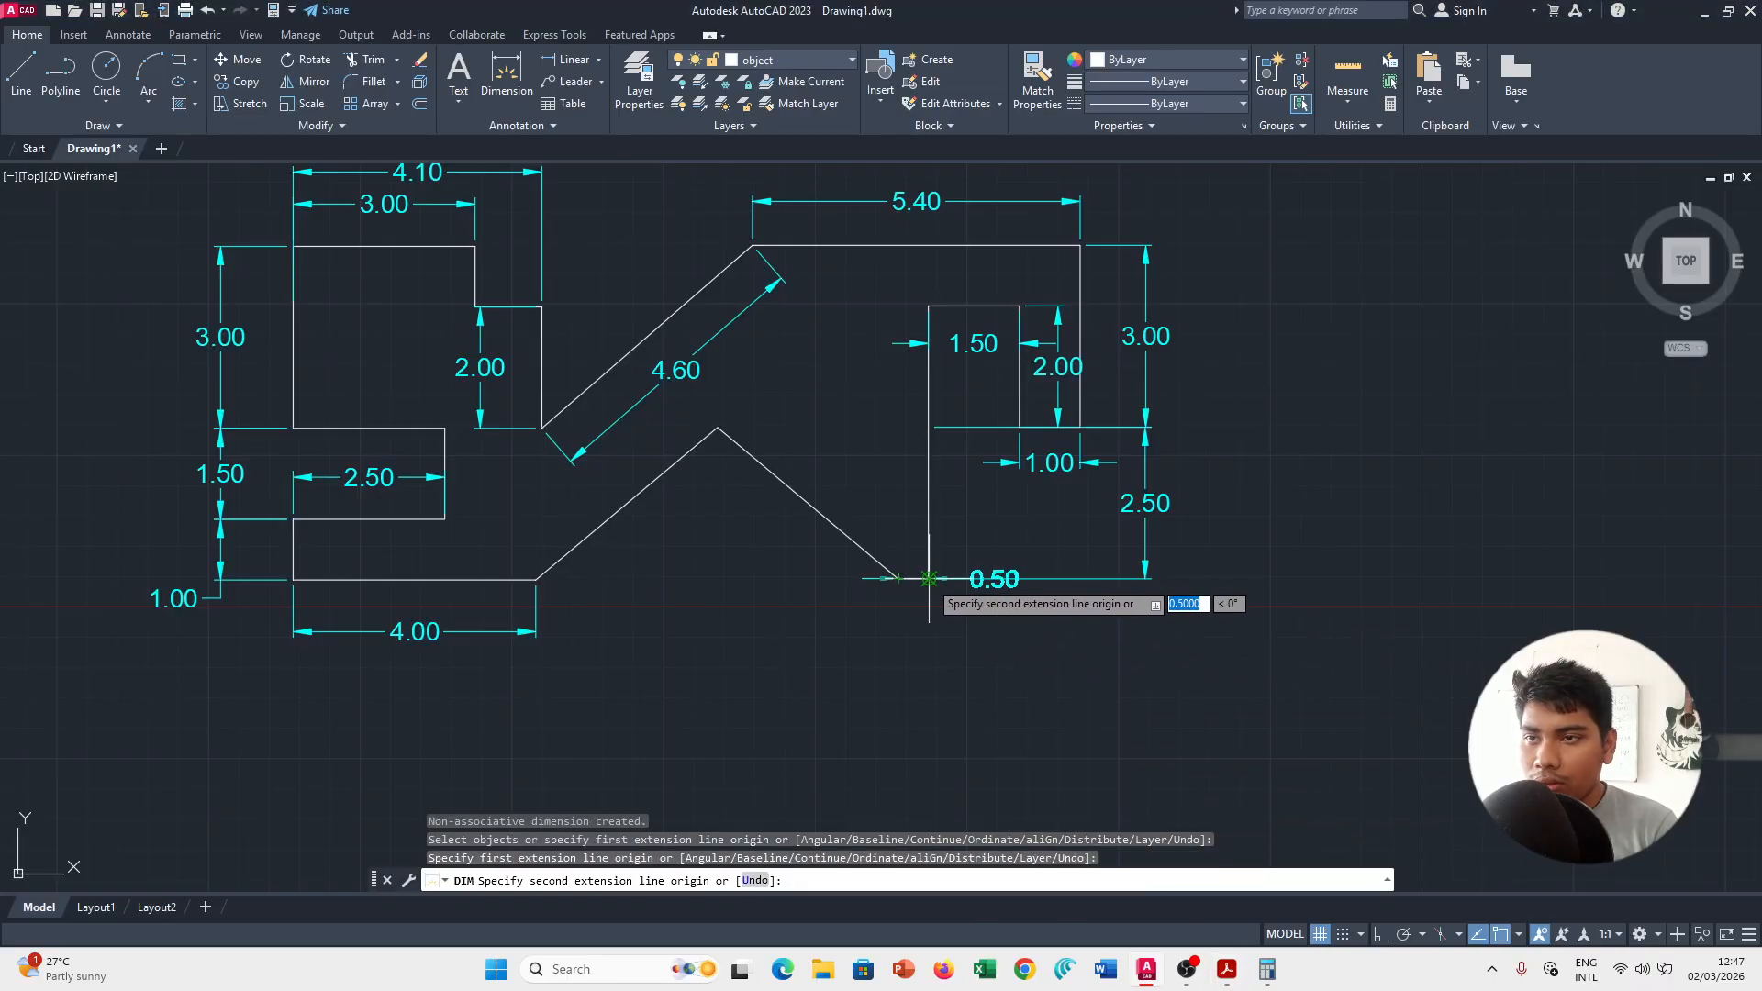
{"action": "left_click", "coordinate": [929, 578]}
{"action": "left_click", "coordinate": [957, 618]}
Check the PDF and add an angular dimension between the upper-left block's lower right vertical edge and the long slanted edge, placed inside the V-shaped gap.
{"action": "key", "text": "alt+Tab"}
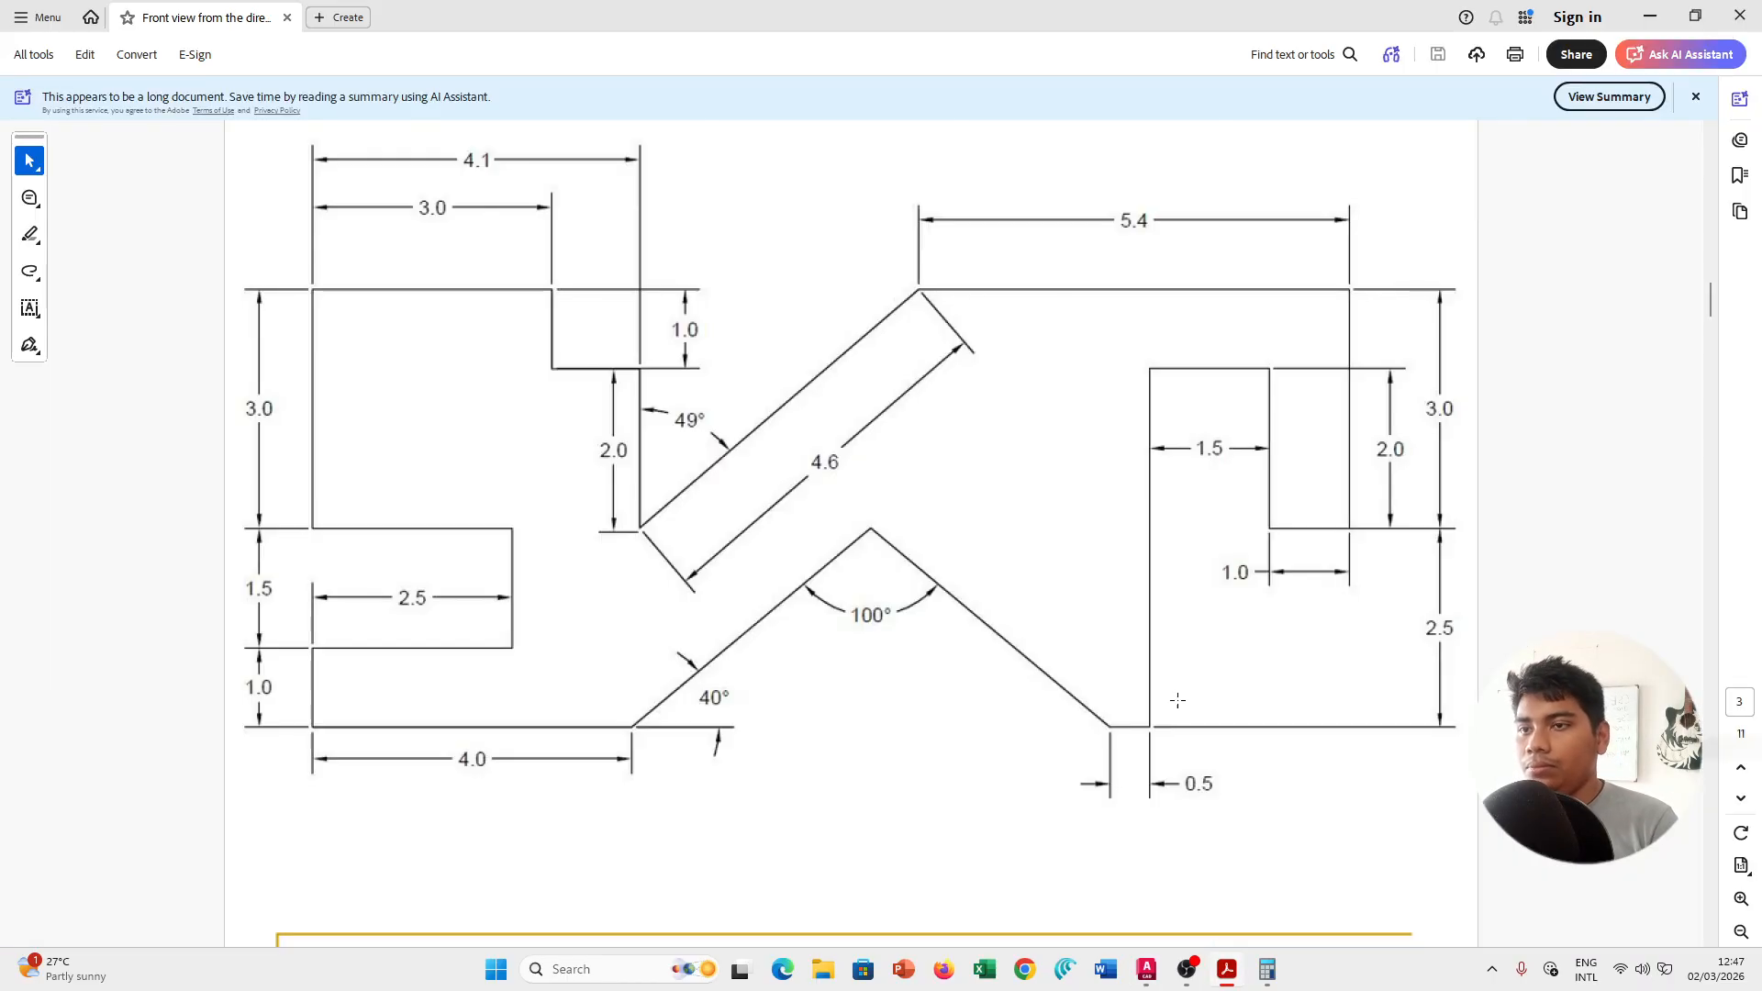
{"action": "key", "text": "alt+Tab"}
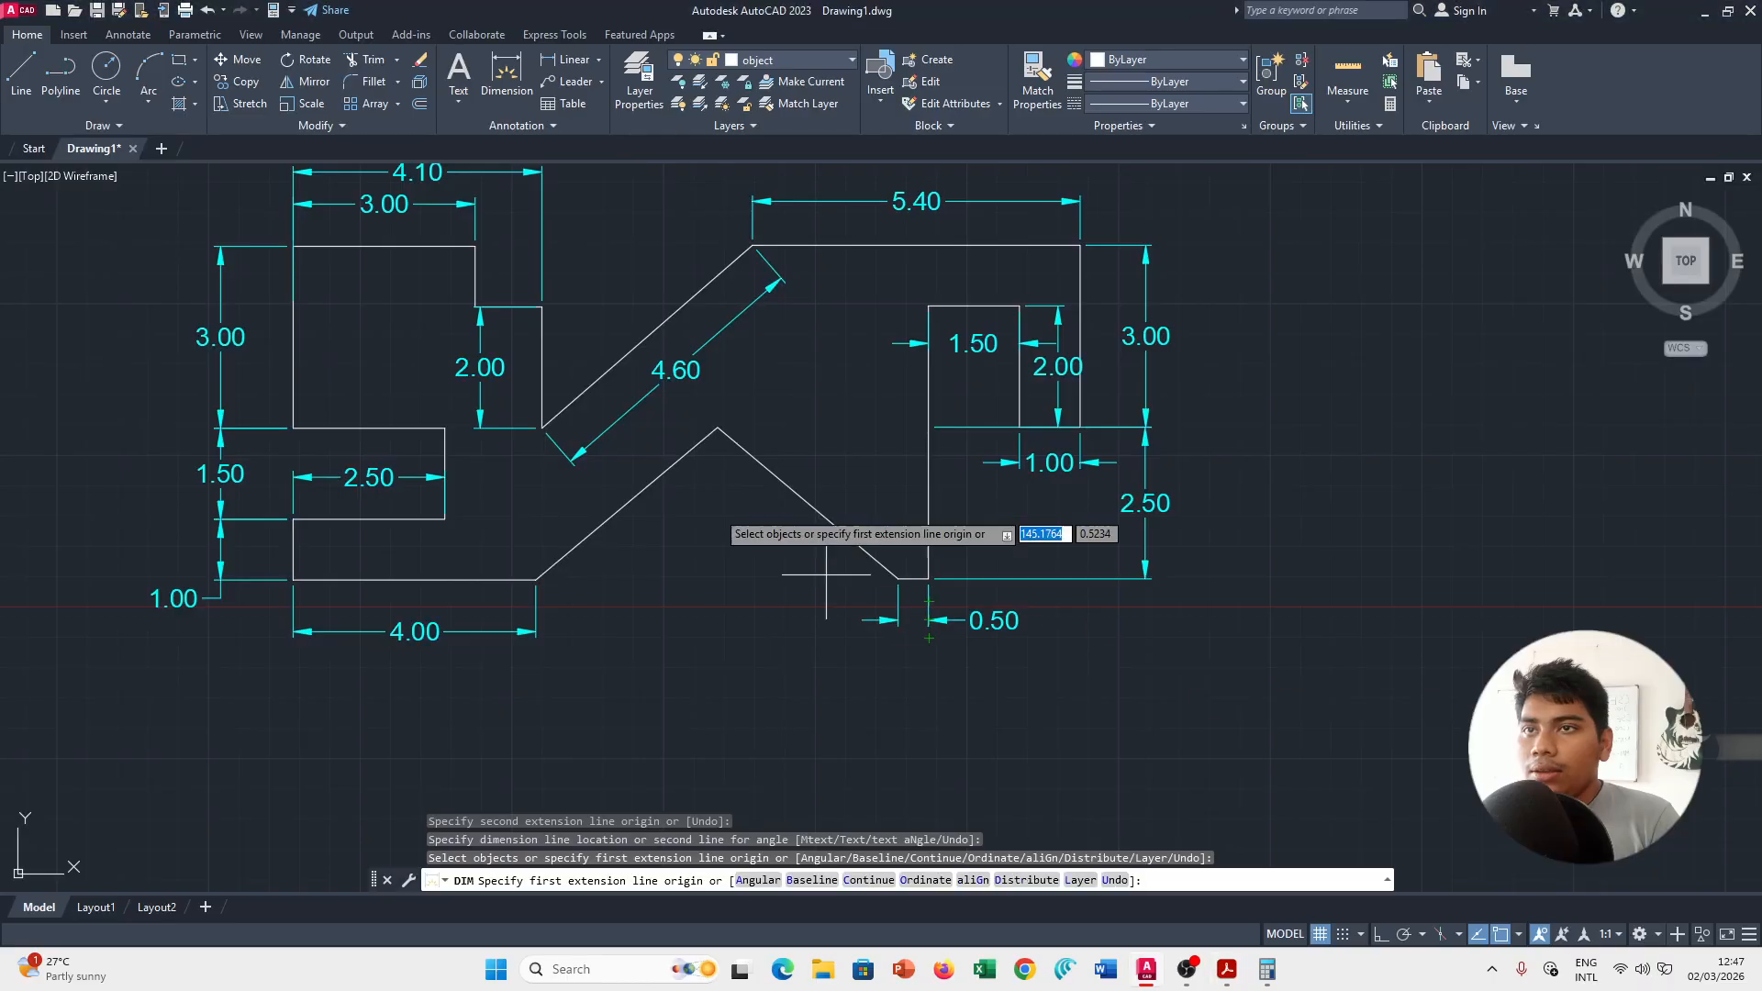
{"action": "scroll", "coordinate": [495, 418], "scroll_direction": "up", "scroll_amount": 2}
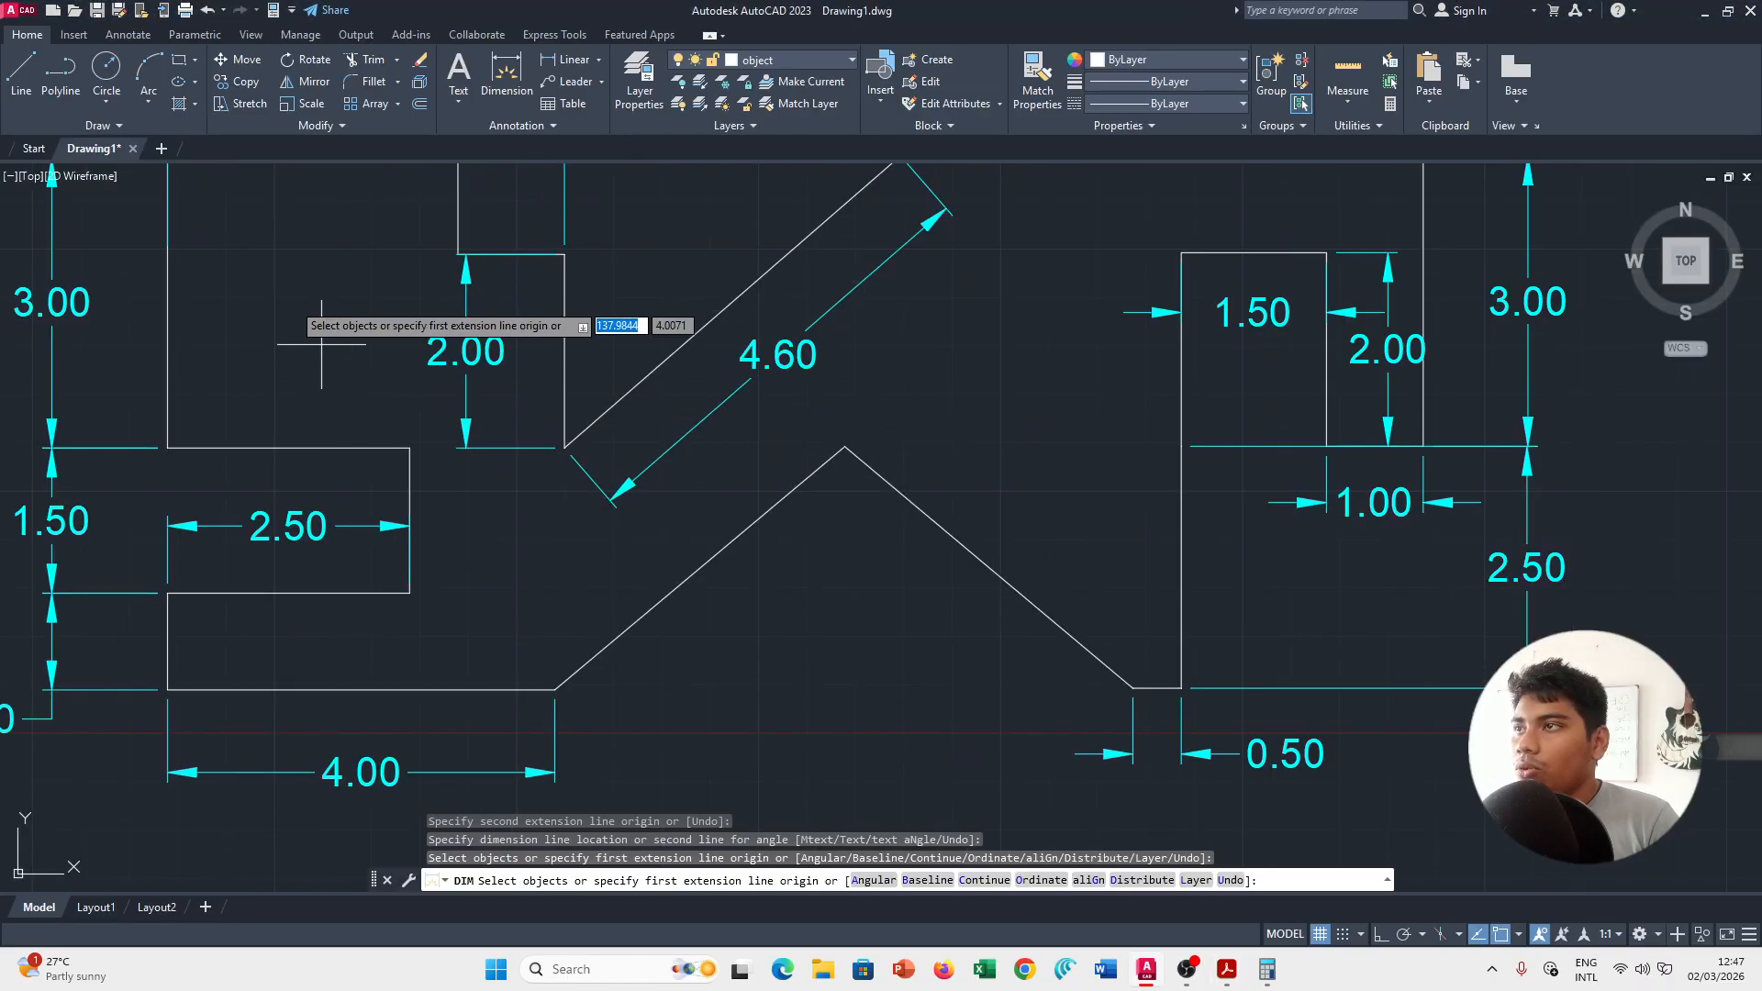
{"action": "left_click", "coordinate": [121, 41]}
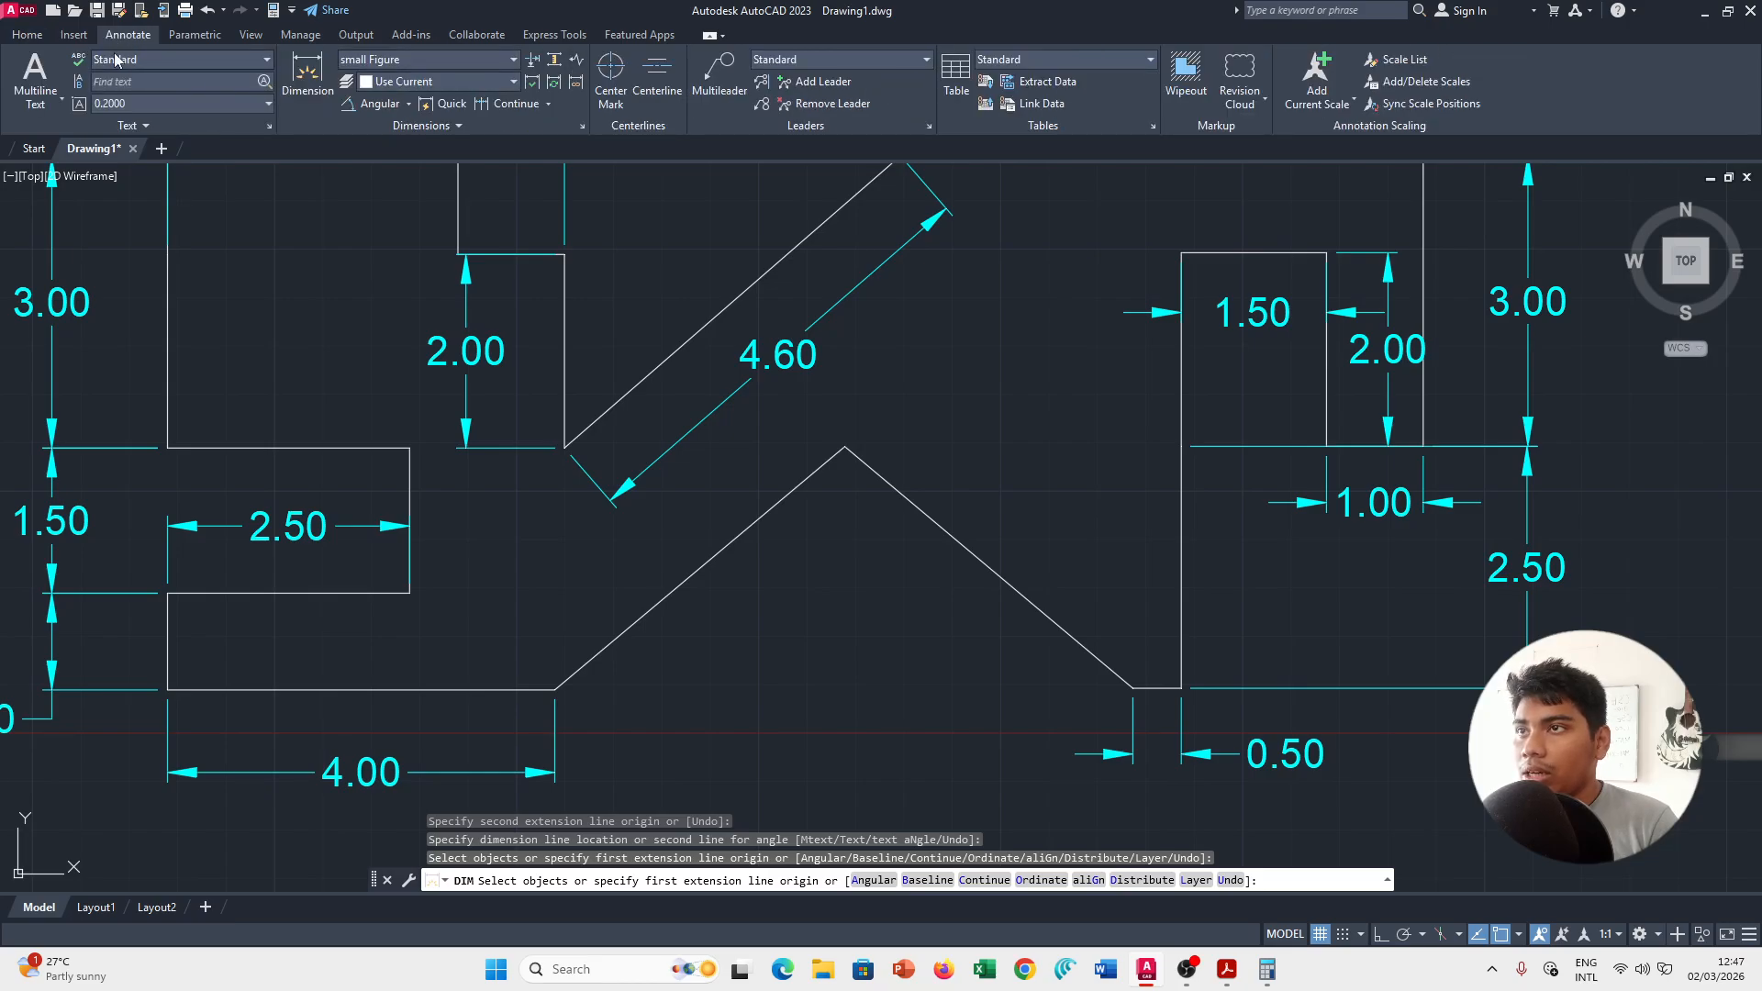
{"action": "left_click", "coordinate": [29, 37]}
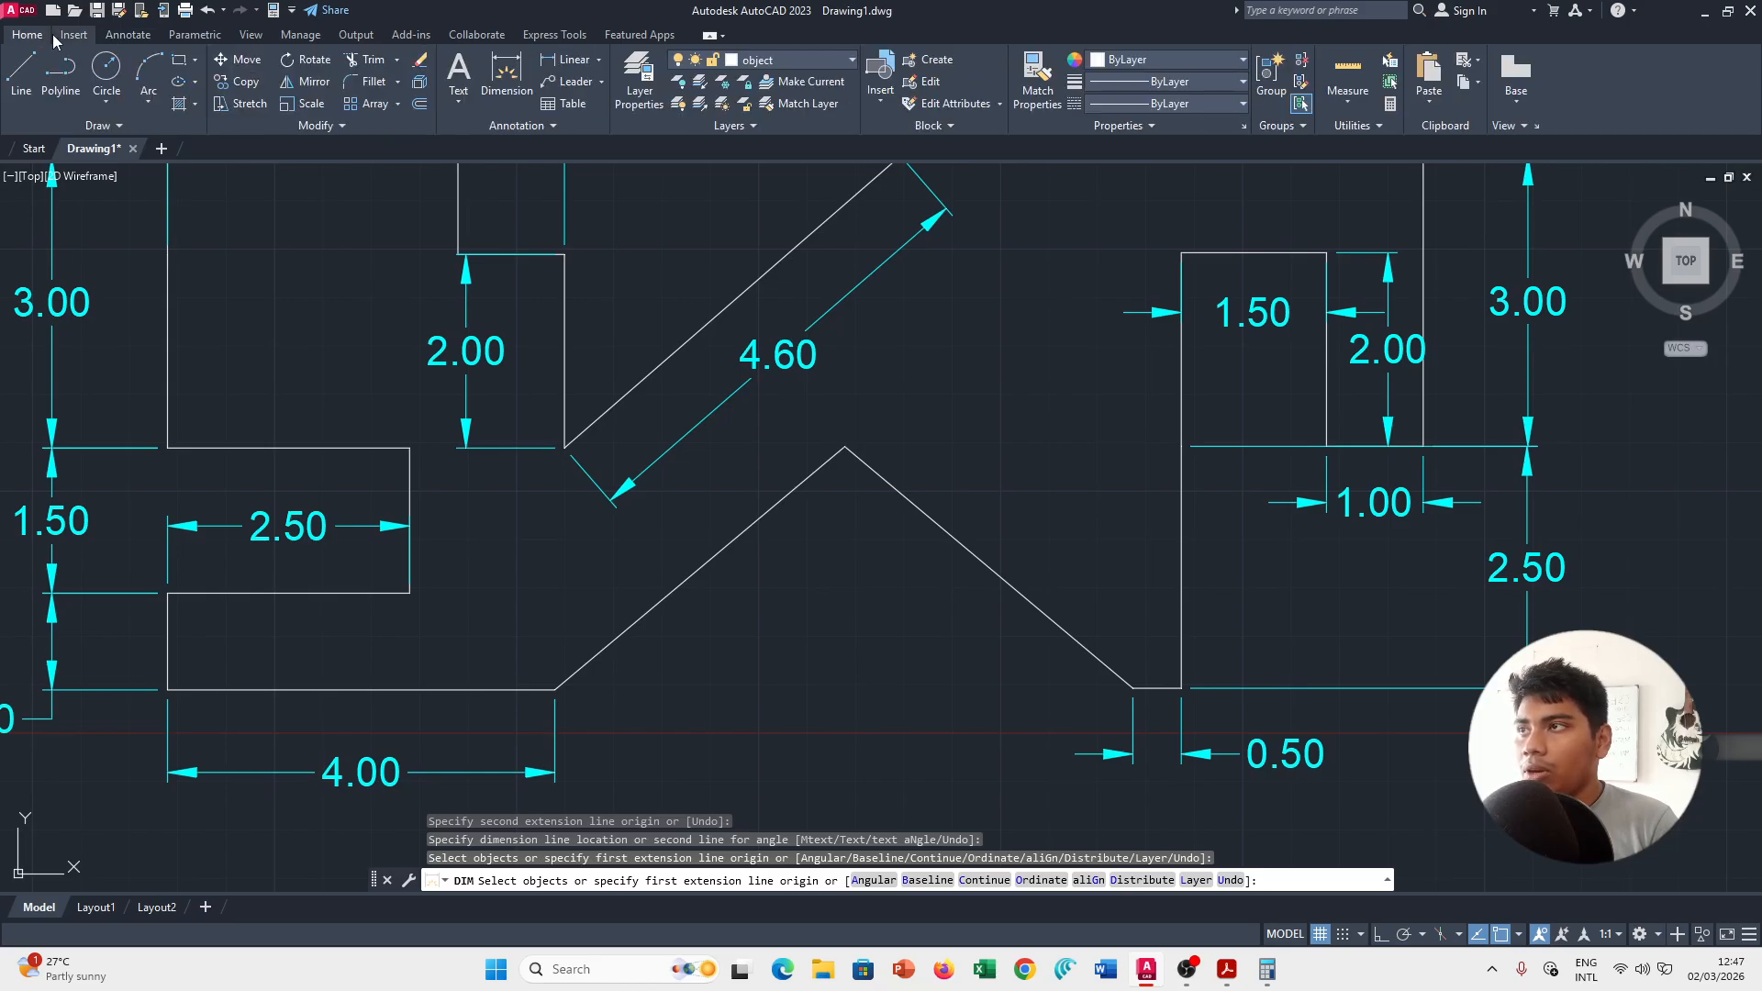
{"action": "left_click", "coordinate": [597, 61]}
{"action": "left_click", "coordinate": [596, 163]}
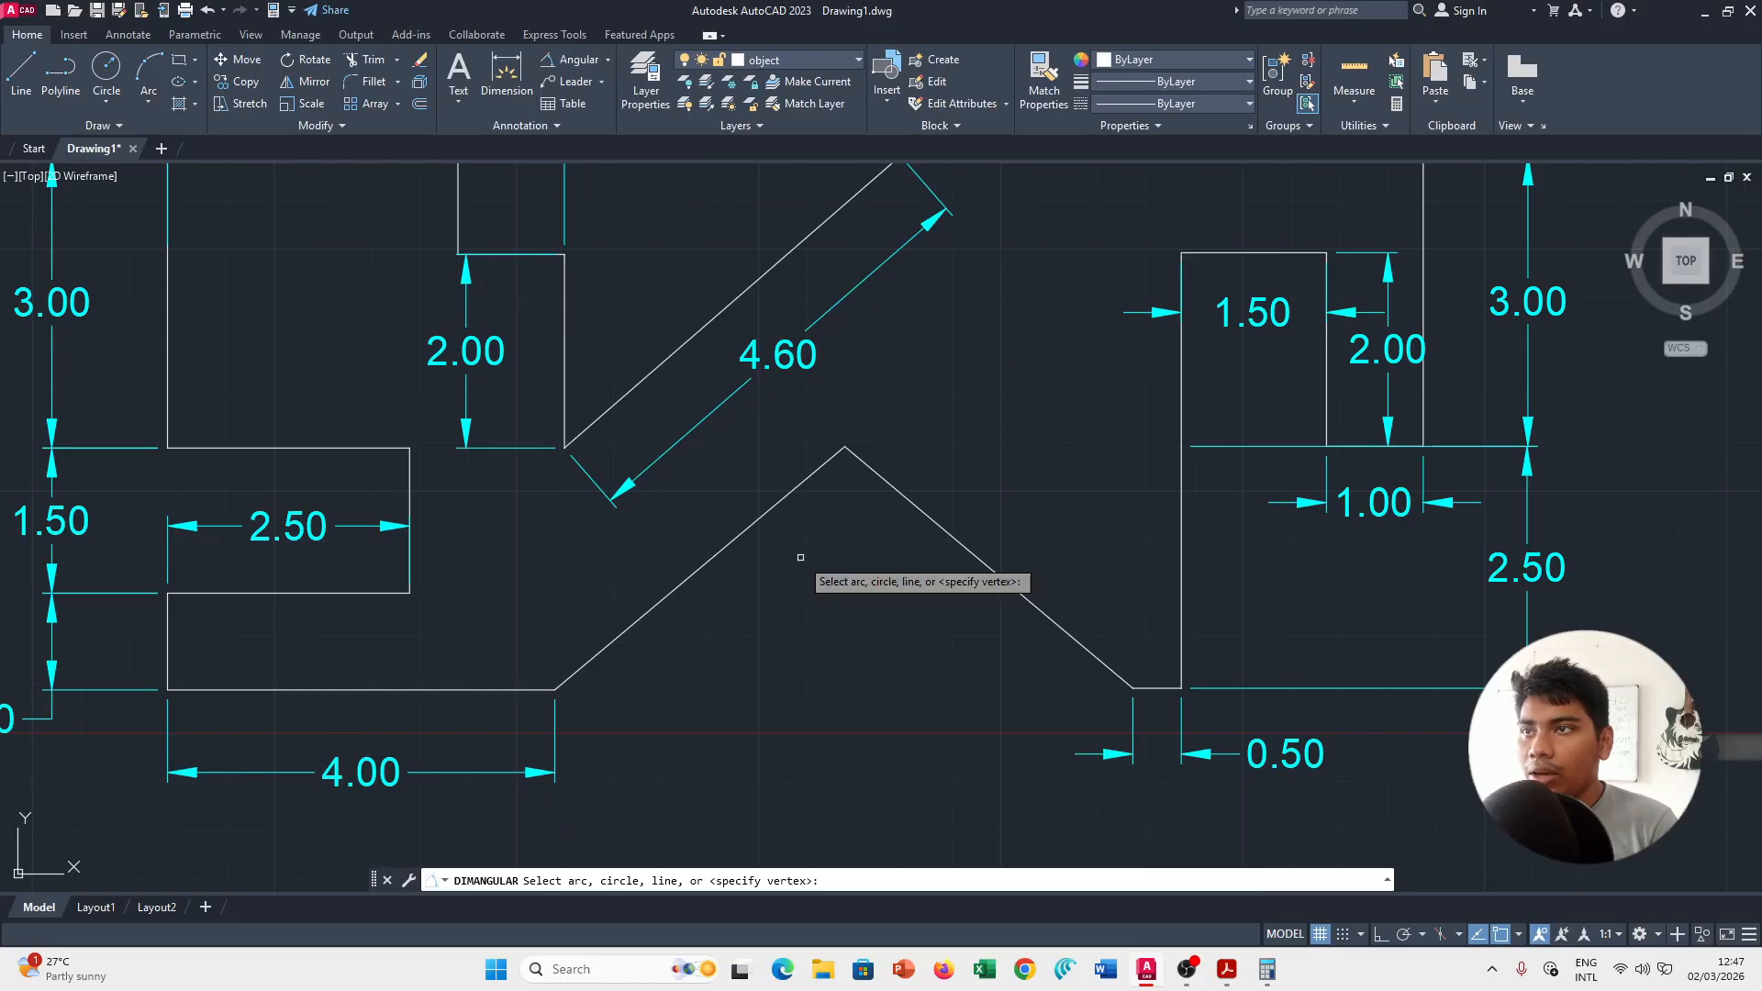
{"action": "left_click", "coordinate": [563, 373]}
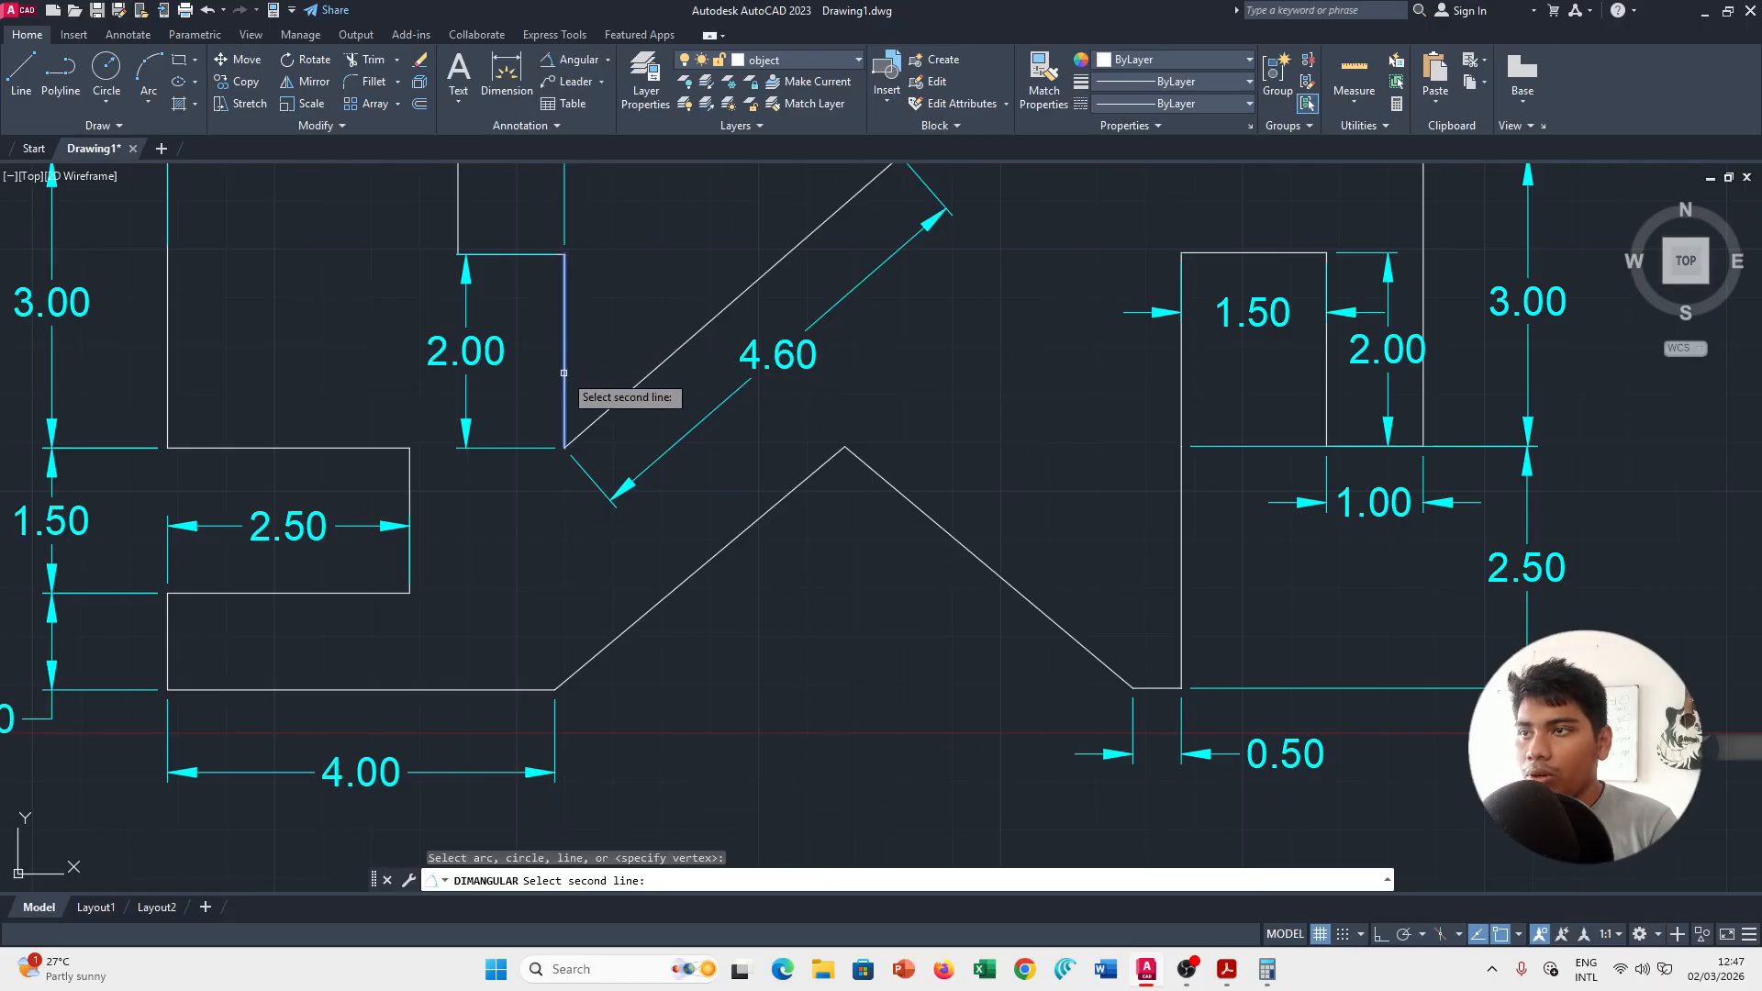
{"action": "left_click", "coordinate": [617, 402]}
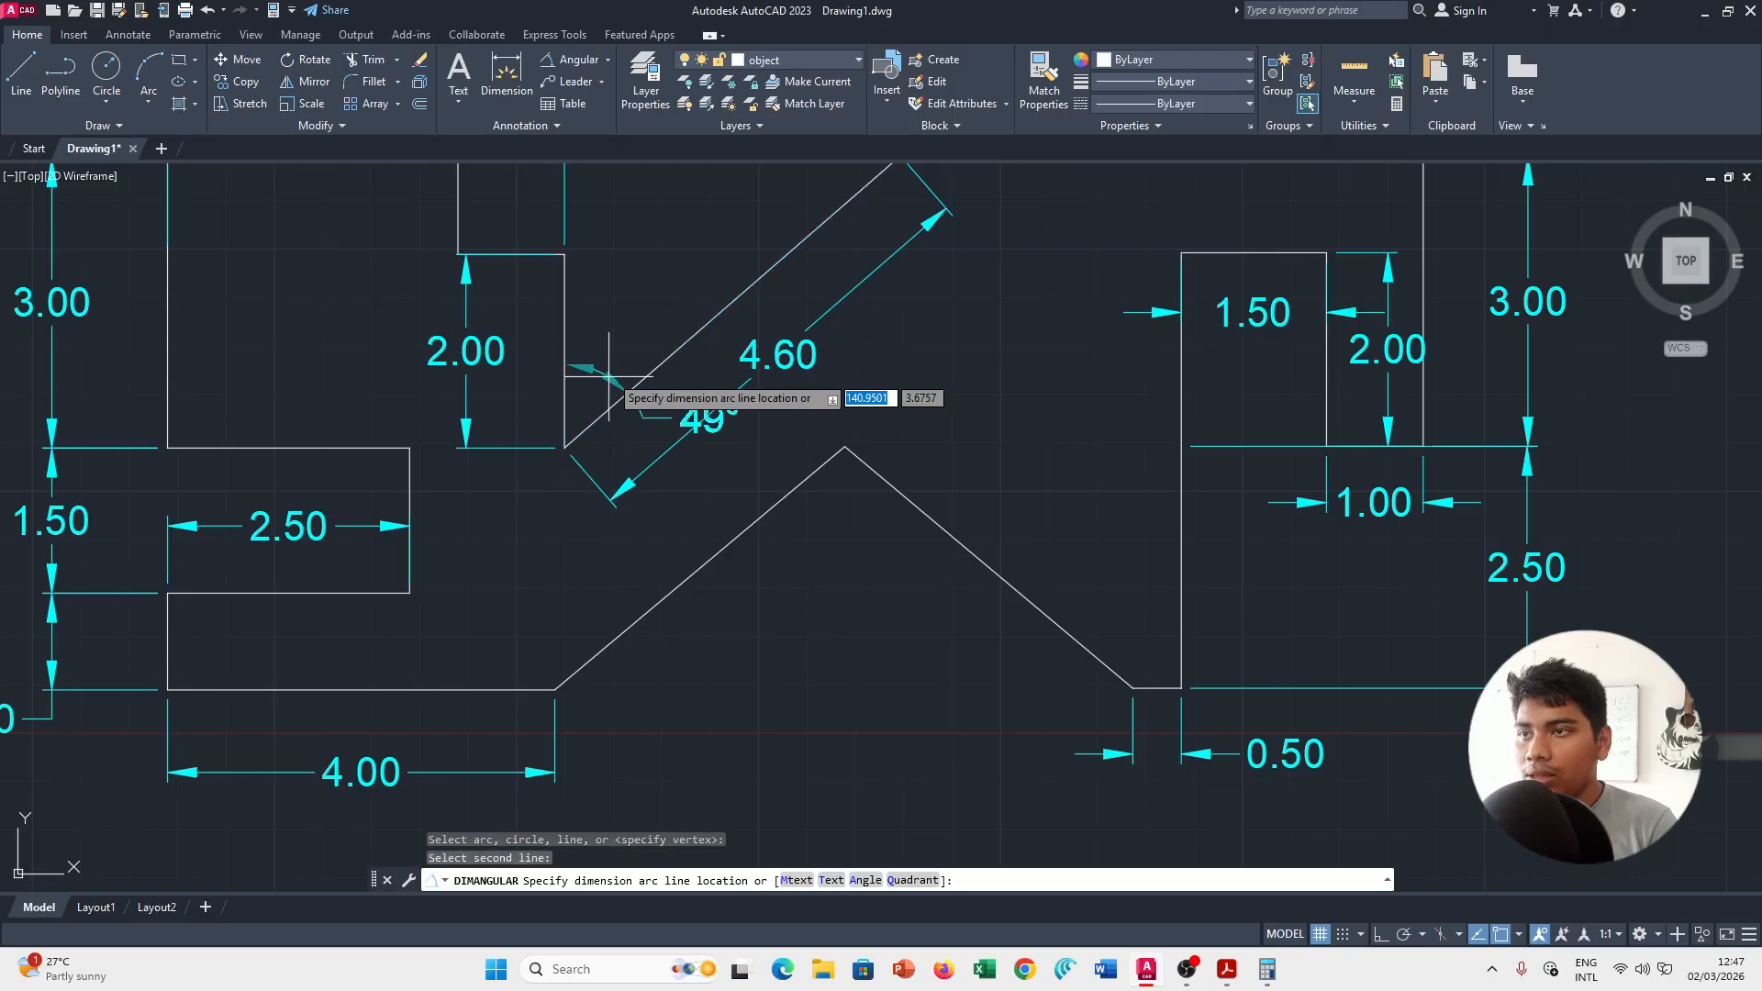
{"action": "left_click", "coordinate": [641, 321]}
Check the PDF and add an angular dimension between the two slanted edges below the central peak, placed inside the notch.
{"action": "key", "text": "alt+Tab"}
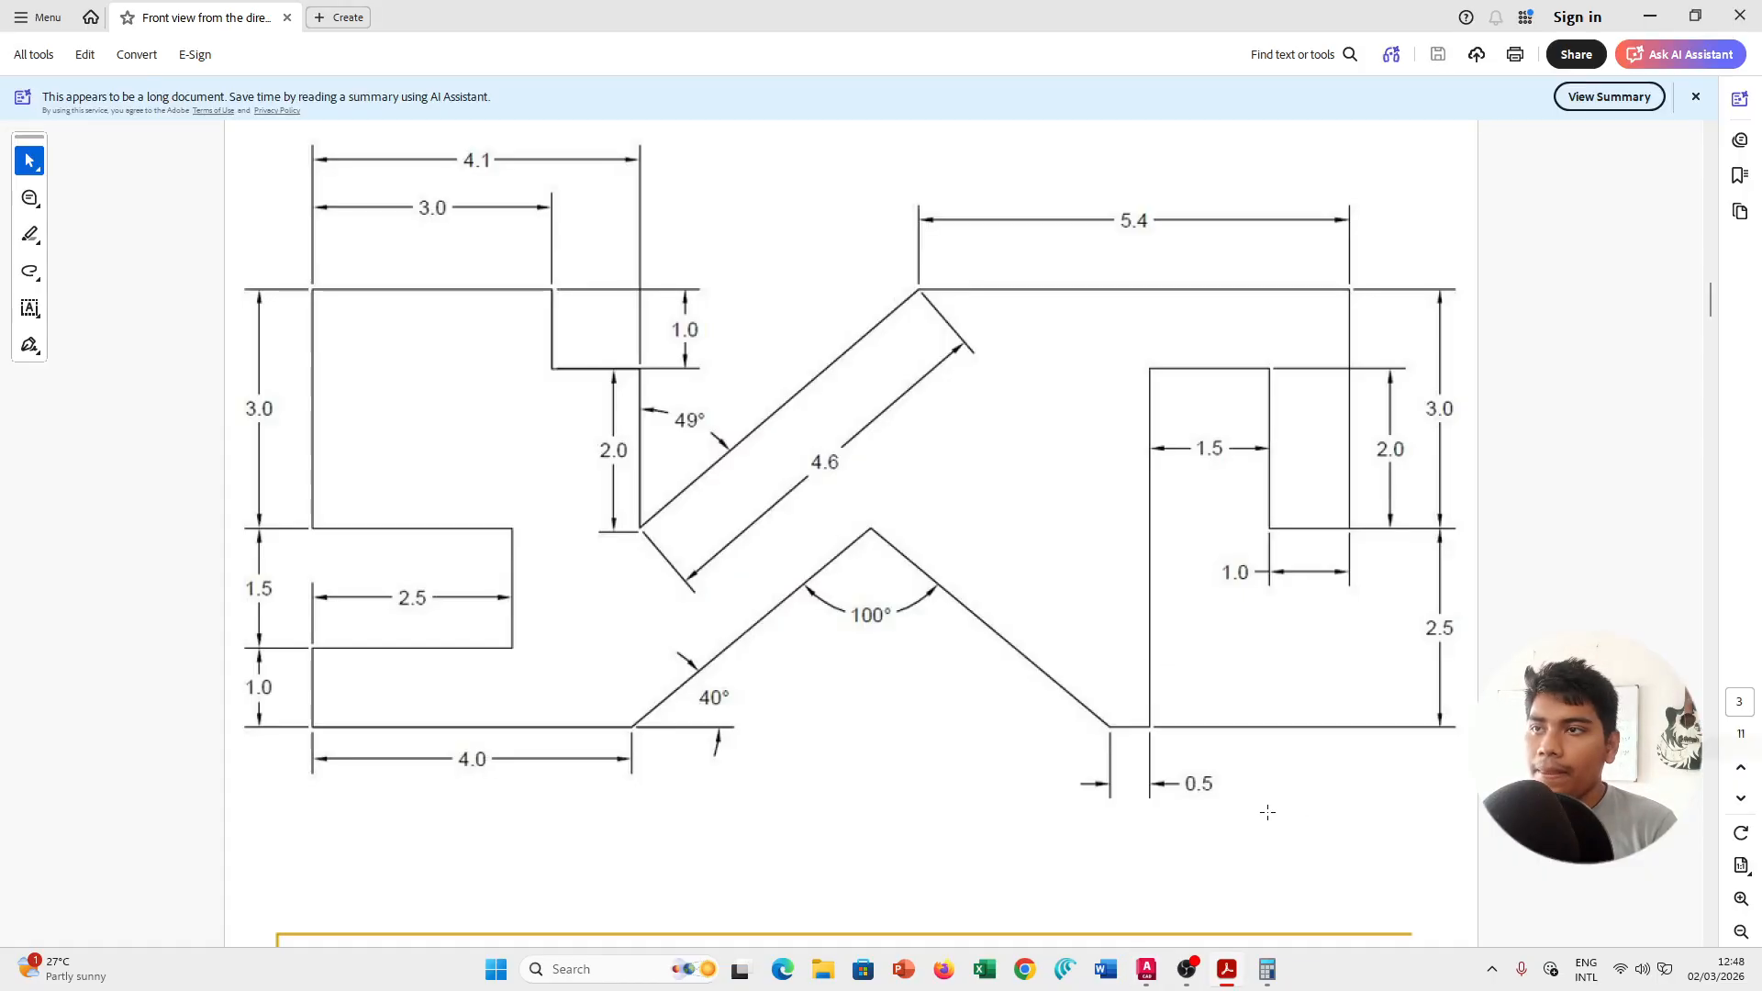
{"action": "key", "text": "alt+Tab"}
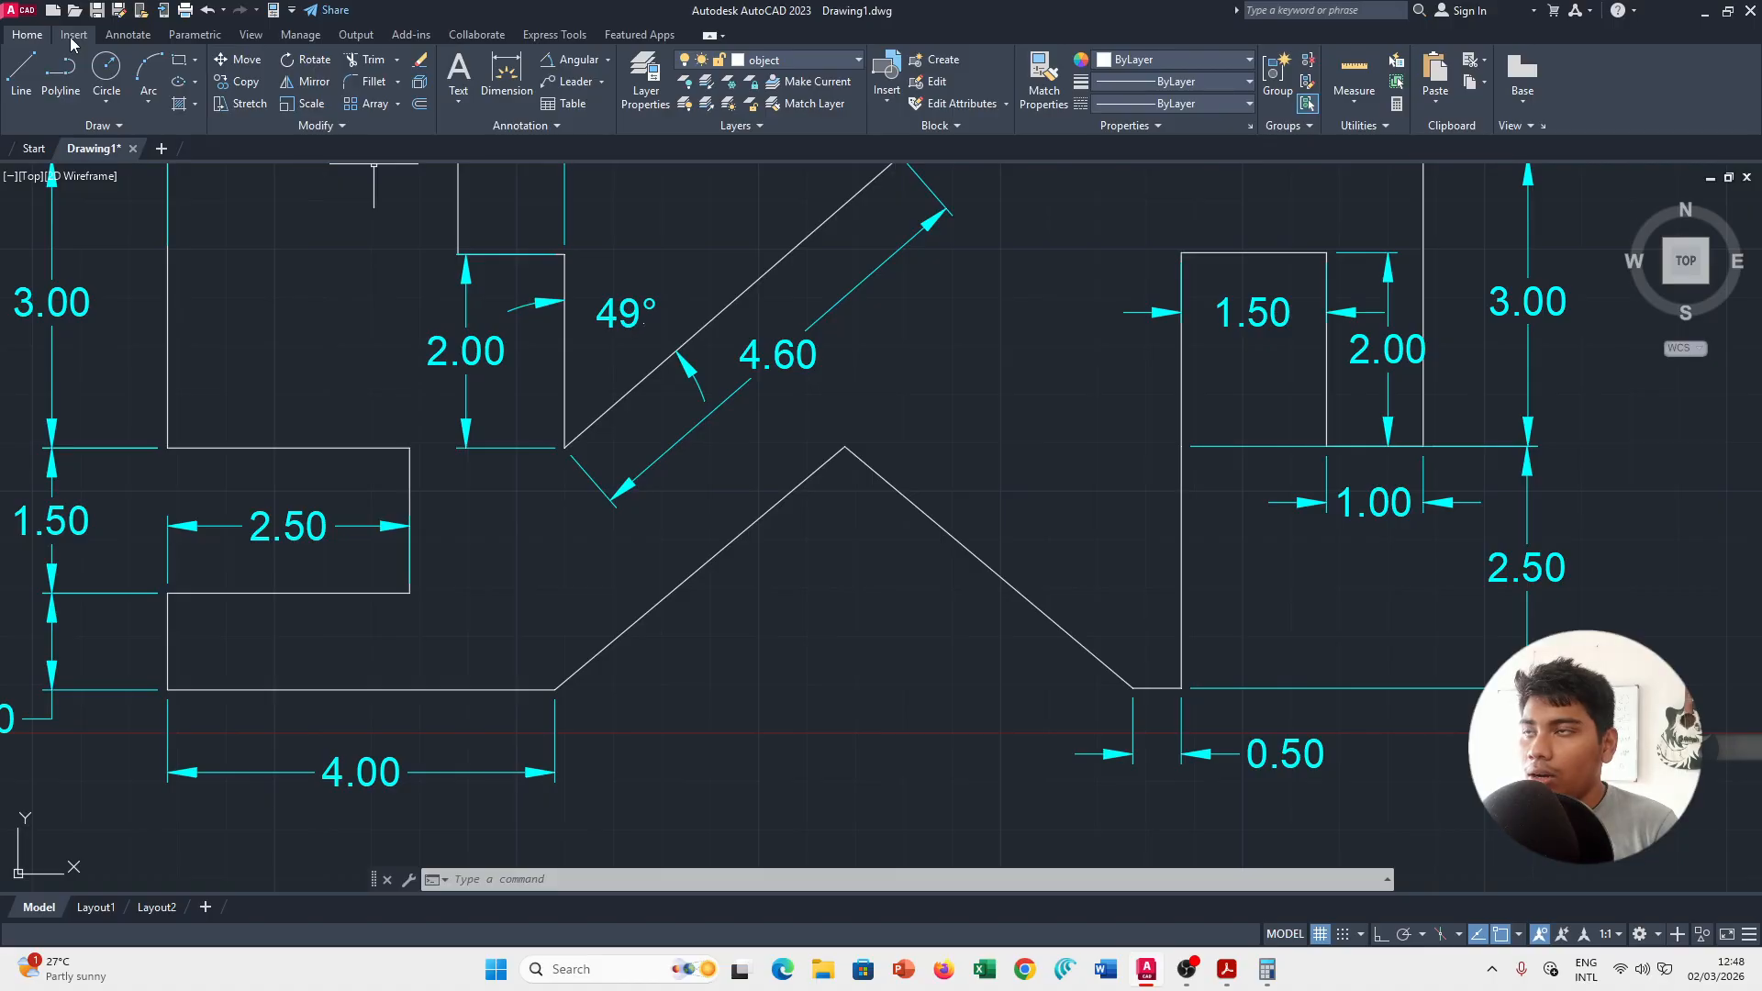
{"action": "left_click", "coordinate": [367, 60]}
{"action": "left_click", "coordinate": [586, 61]}
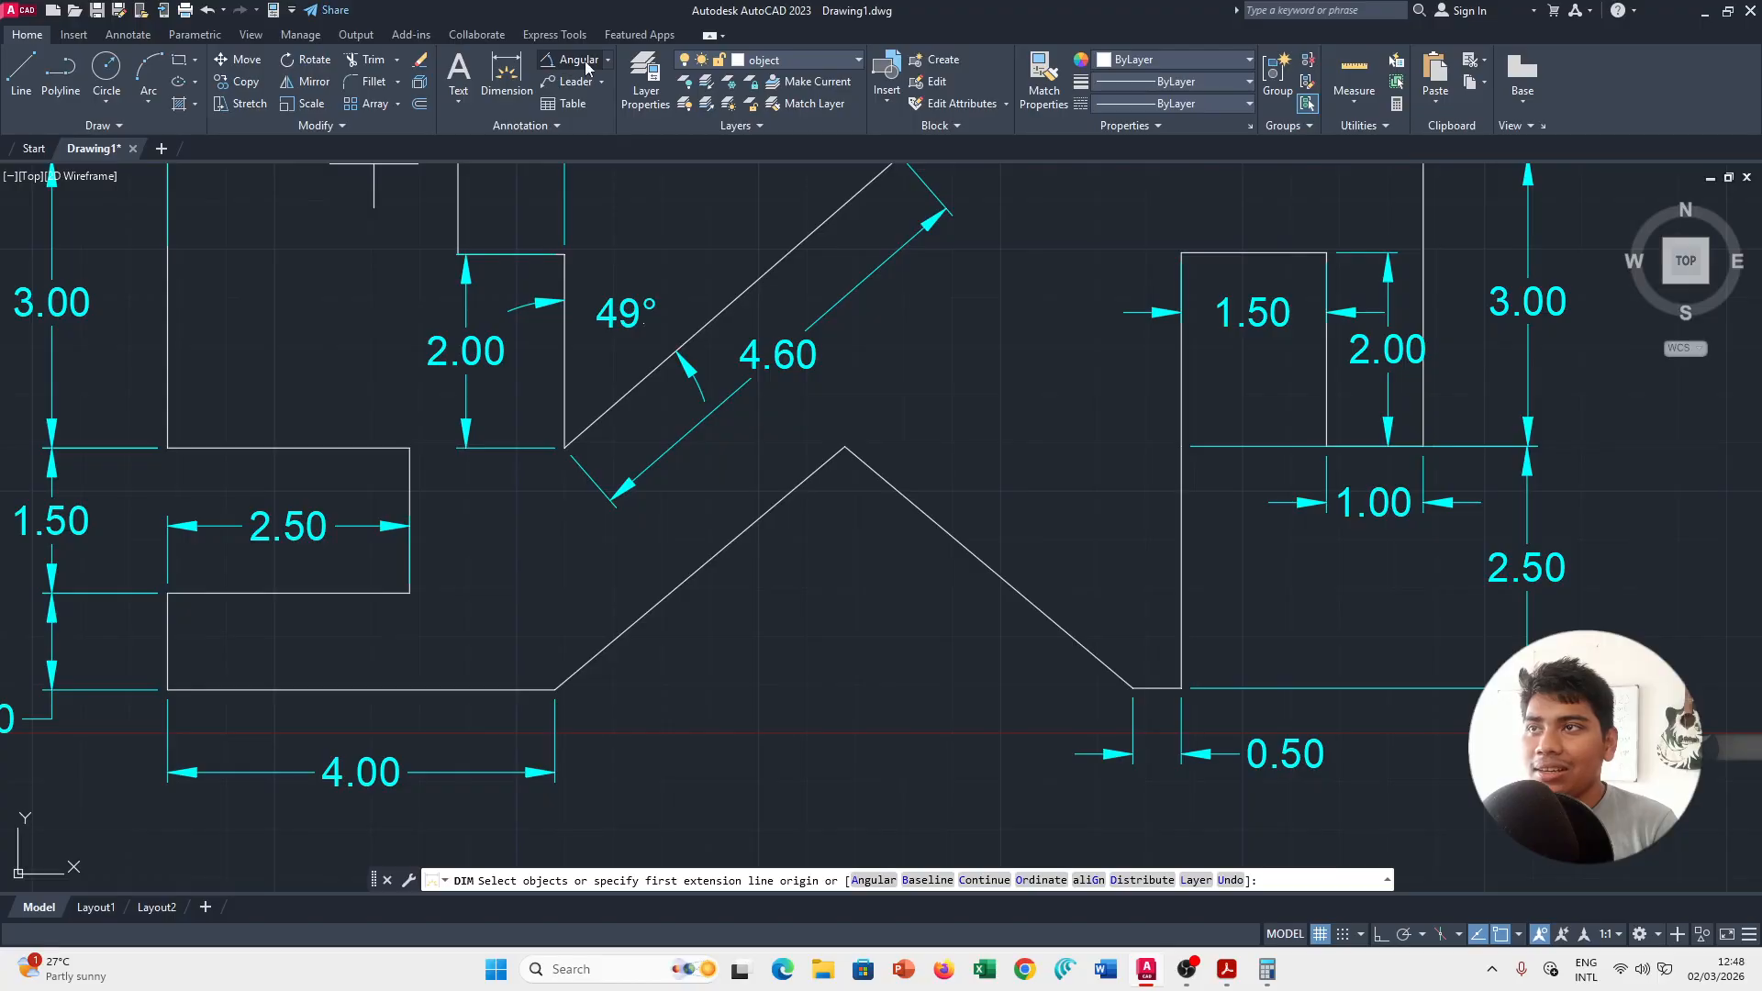
{"action": "left_click", "coordinate": [764, 514]}
{"action": "left_click", "coordinate": [914, 503]}
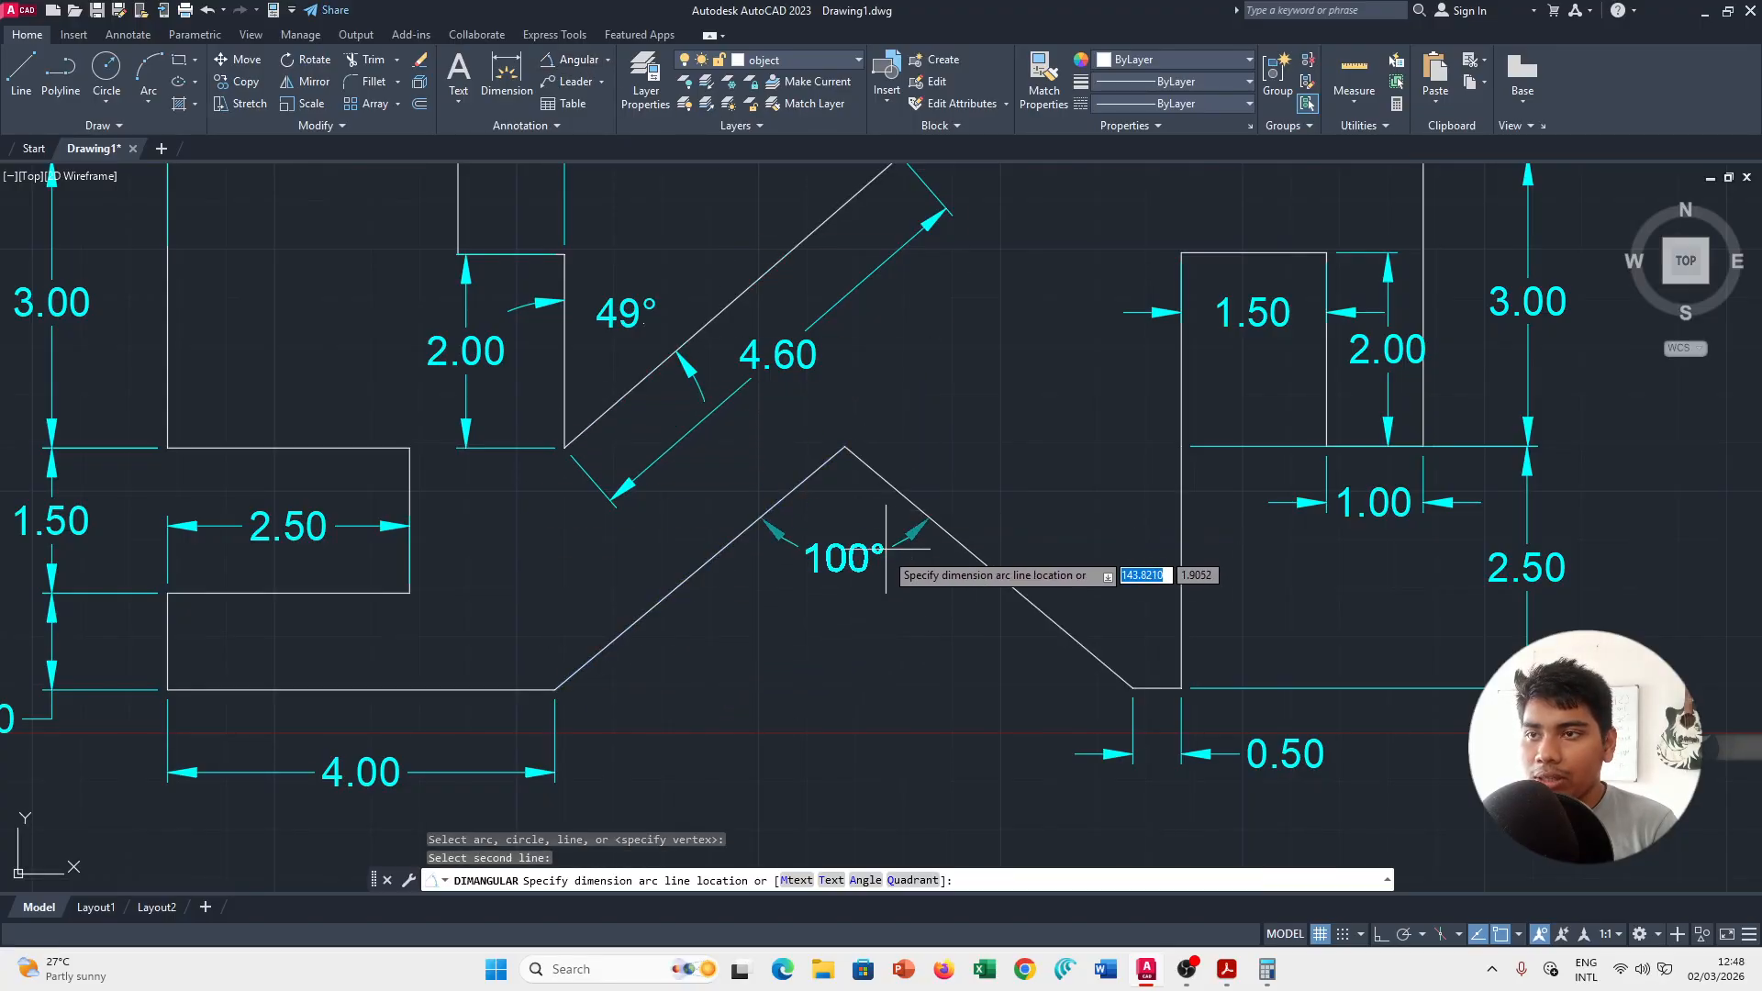
{"action": "left_click", "coordinate": [897, 581]}
Check the PDF and draw a short horizontal reference line extending the lower-left bottom edge to the right from its end corner.
{"action": "key", "text": "alt+Tab"}
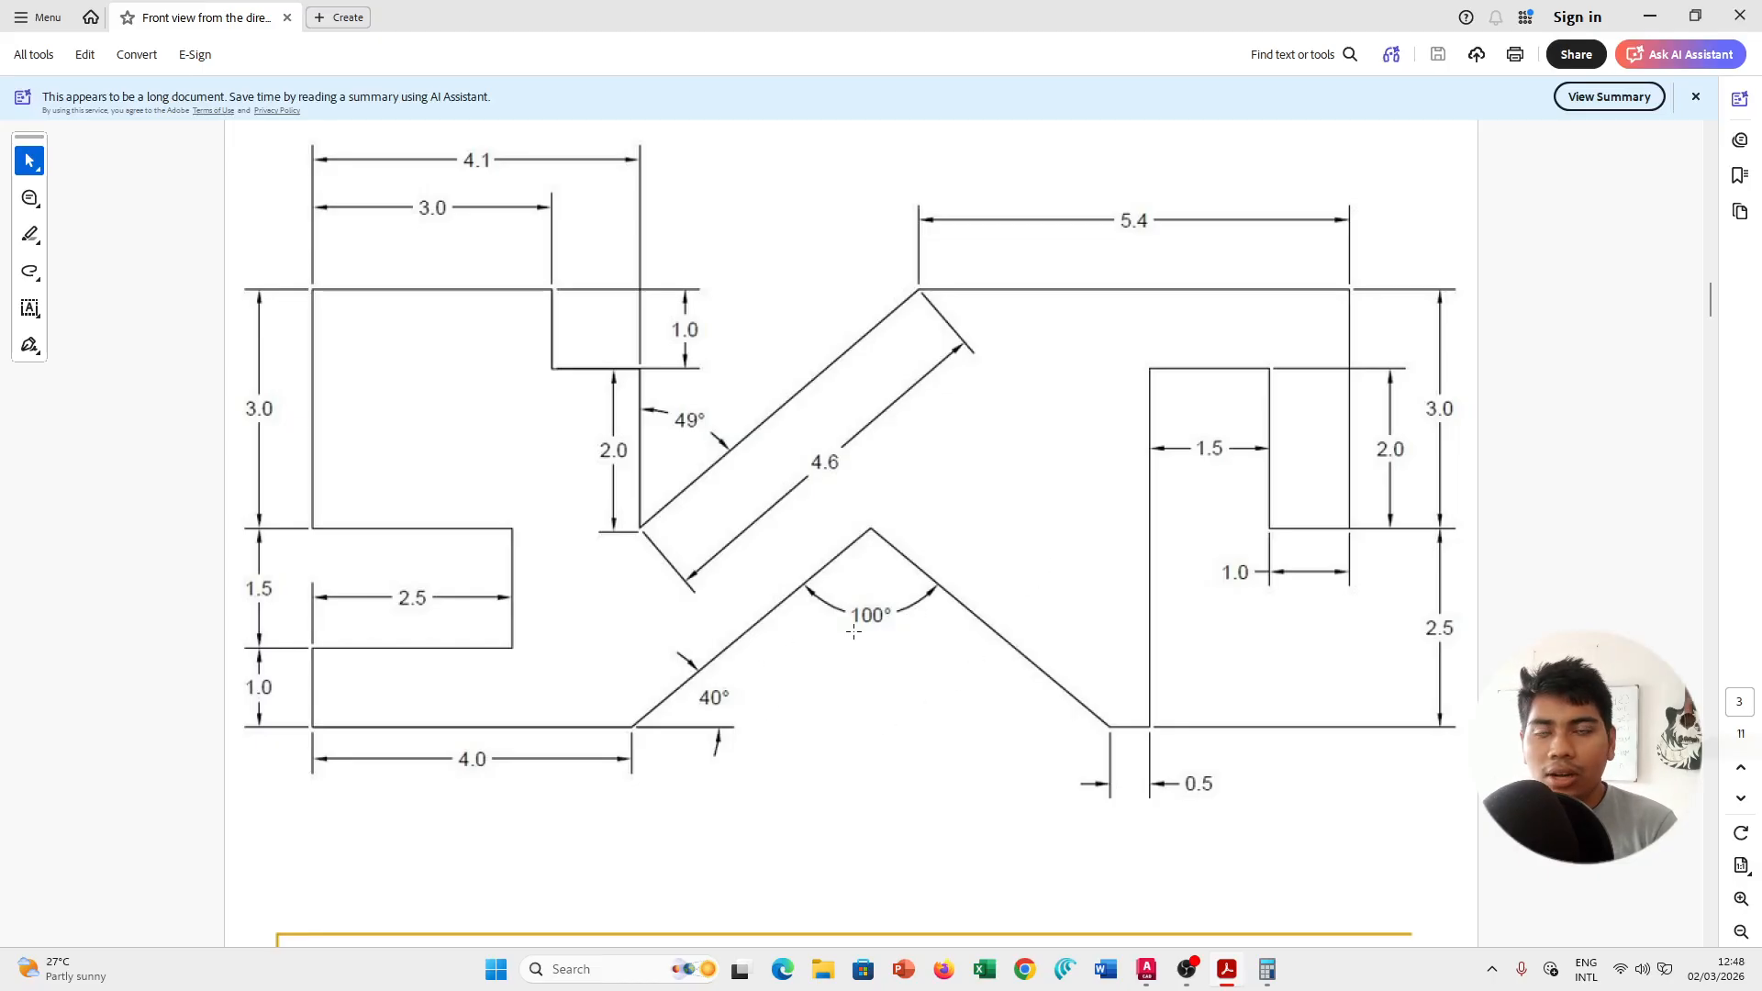
{"action": "key", "text": "alt+Tab"}
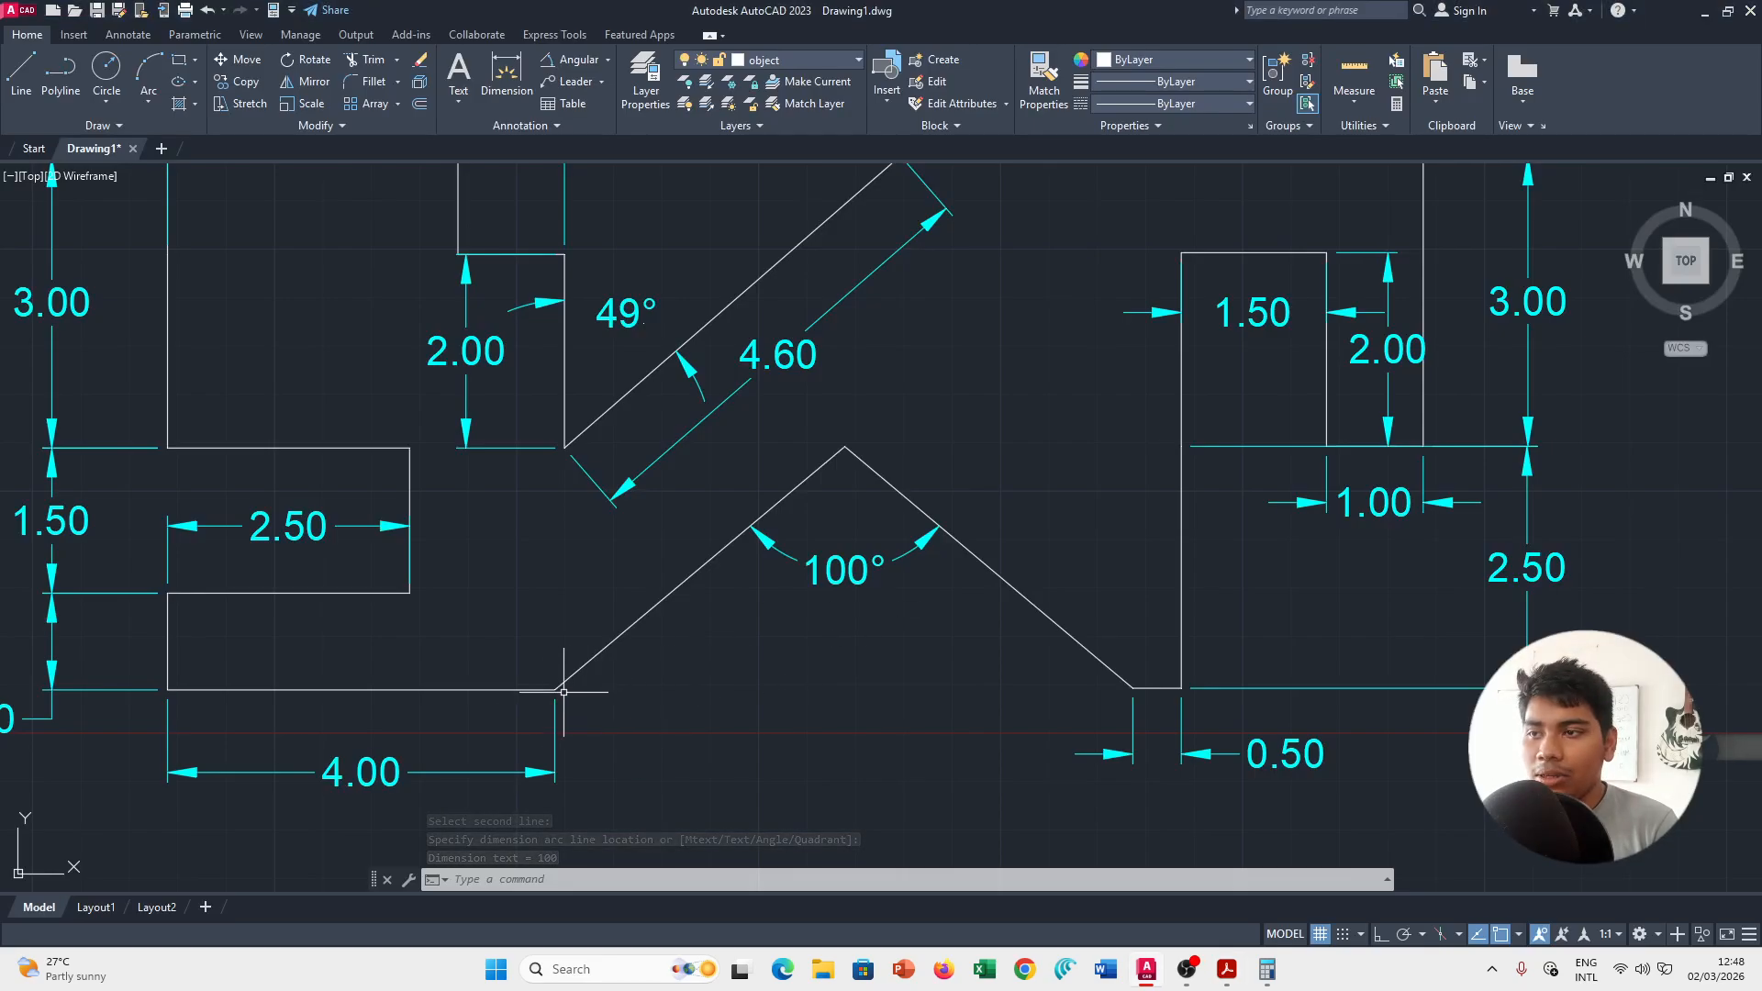
{"action": "left_click", "coordinate": [18, 73]}
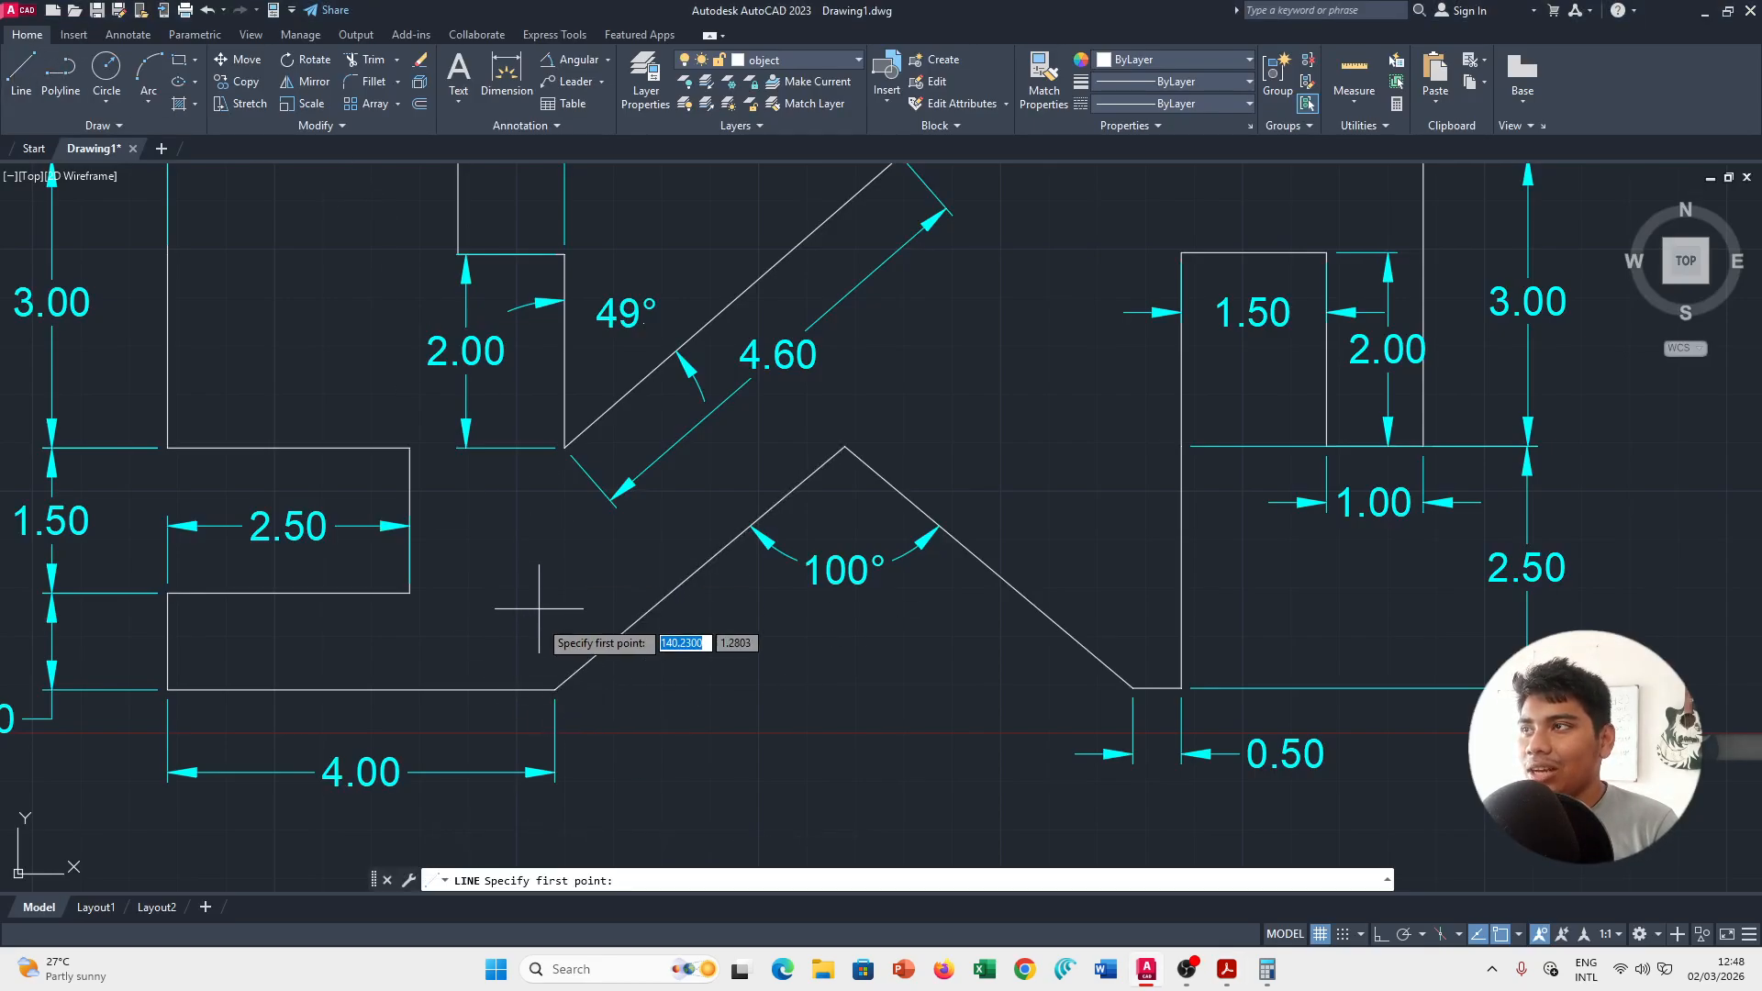
{"action": "left_click", "coordinate": [554, 689]}
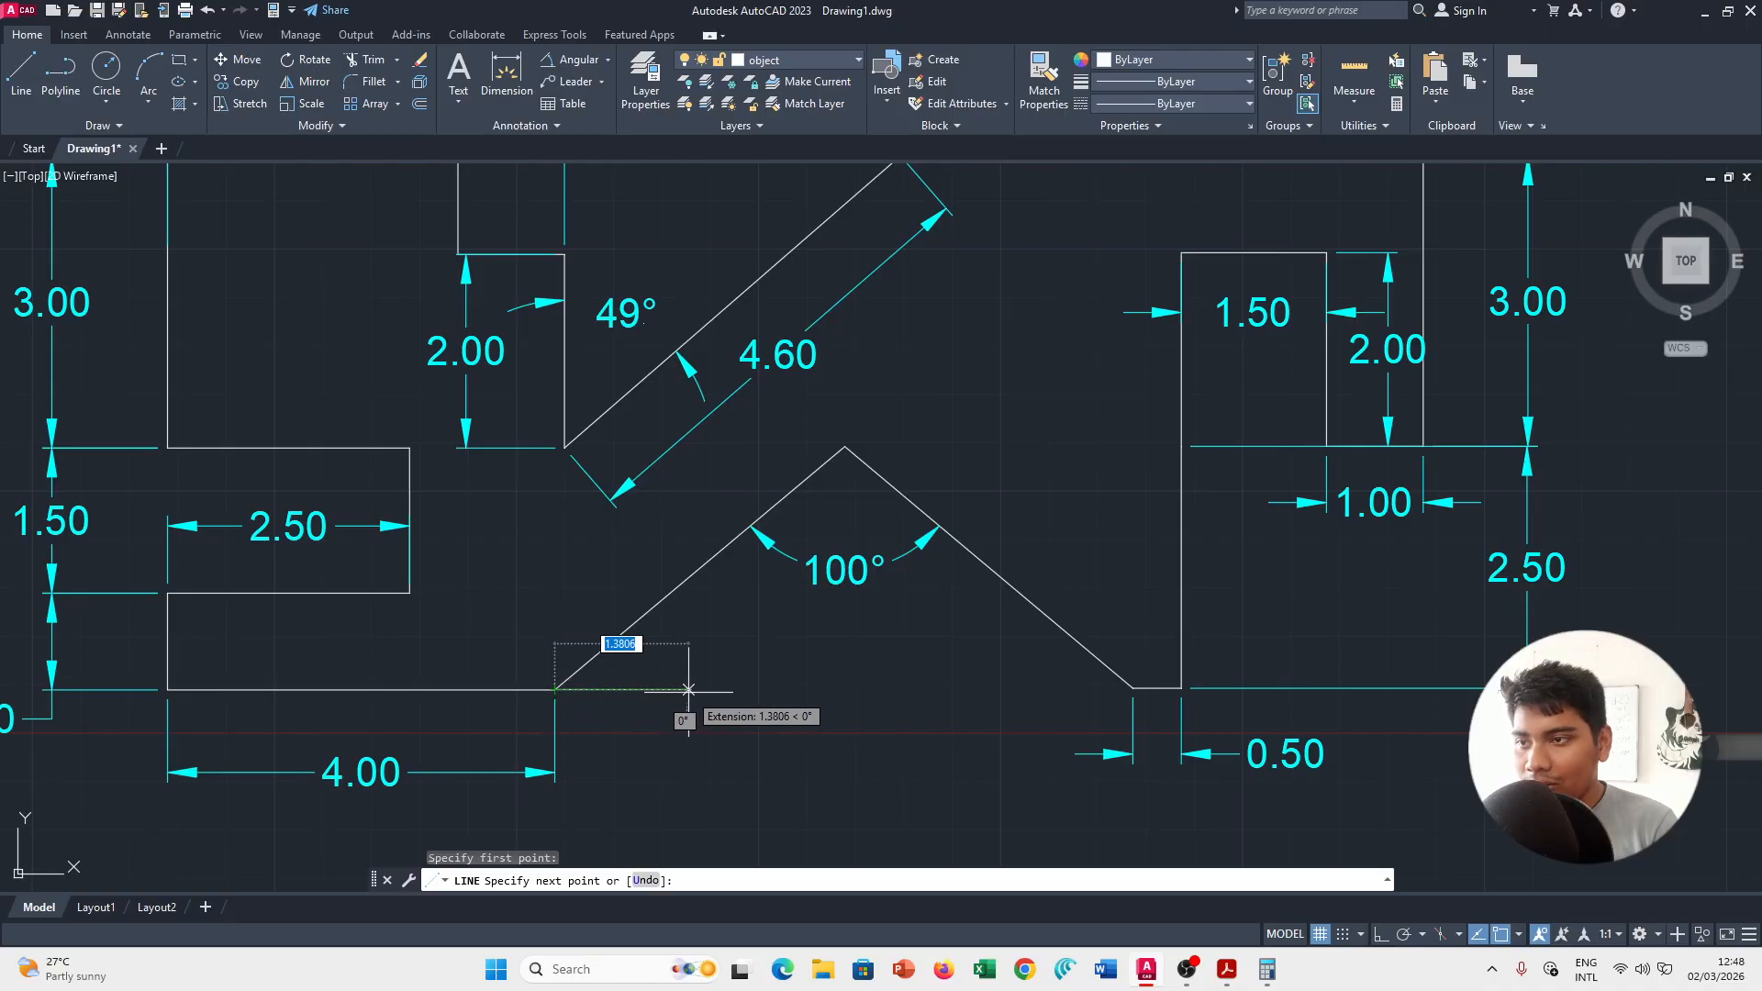
{"action": "left_click", "coordinate": [662, 689]}
{"action": "key", "text": "Escape"}
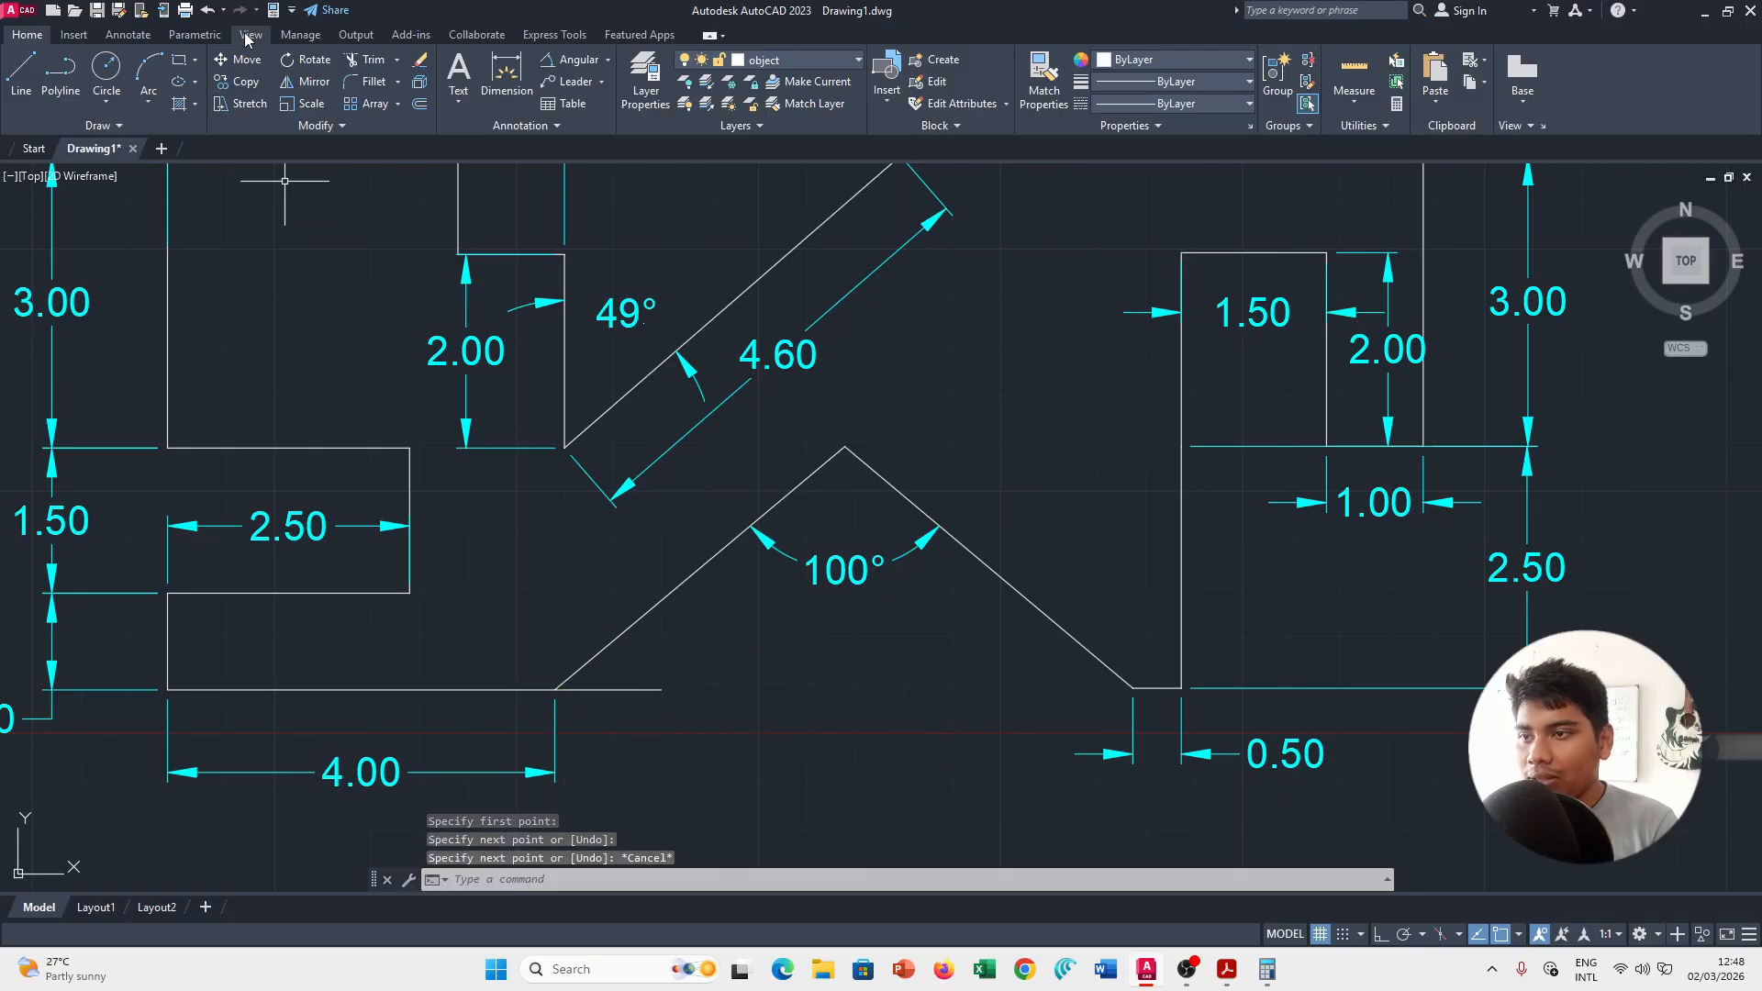
Add an angular dimension between the notch's left slanted edge and the horizontal reference line, placed near the line's end.
{"action": "left_click", "coordinate": [507, 75]}
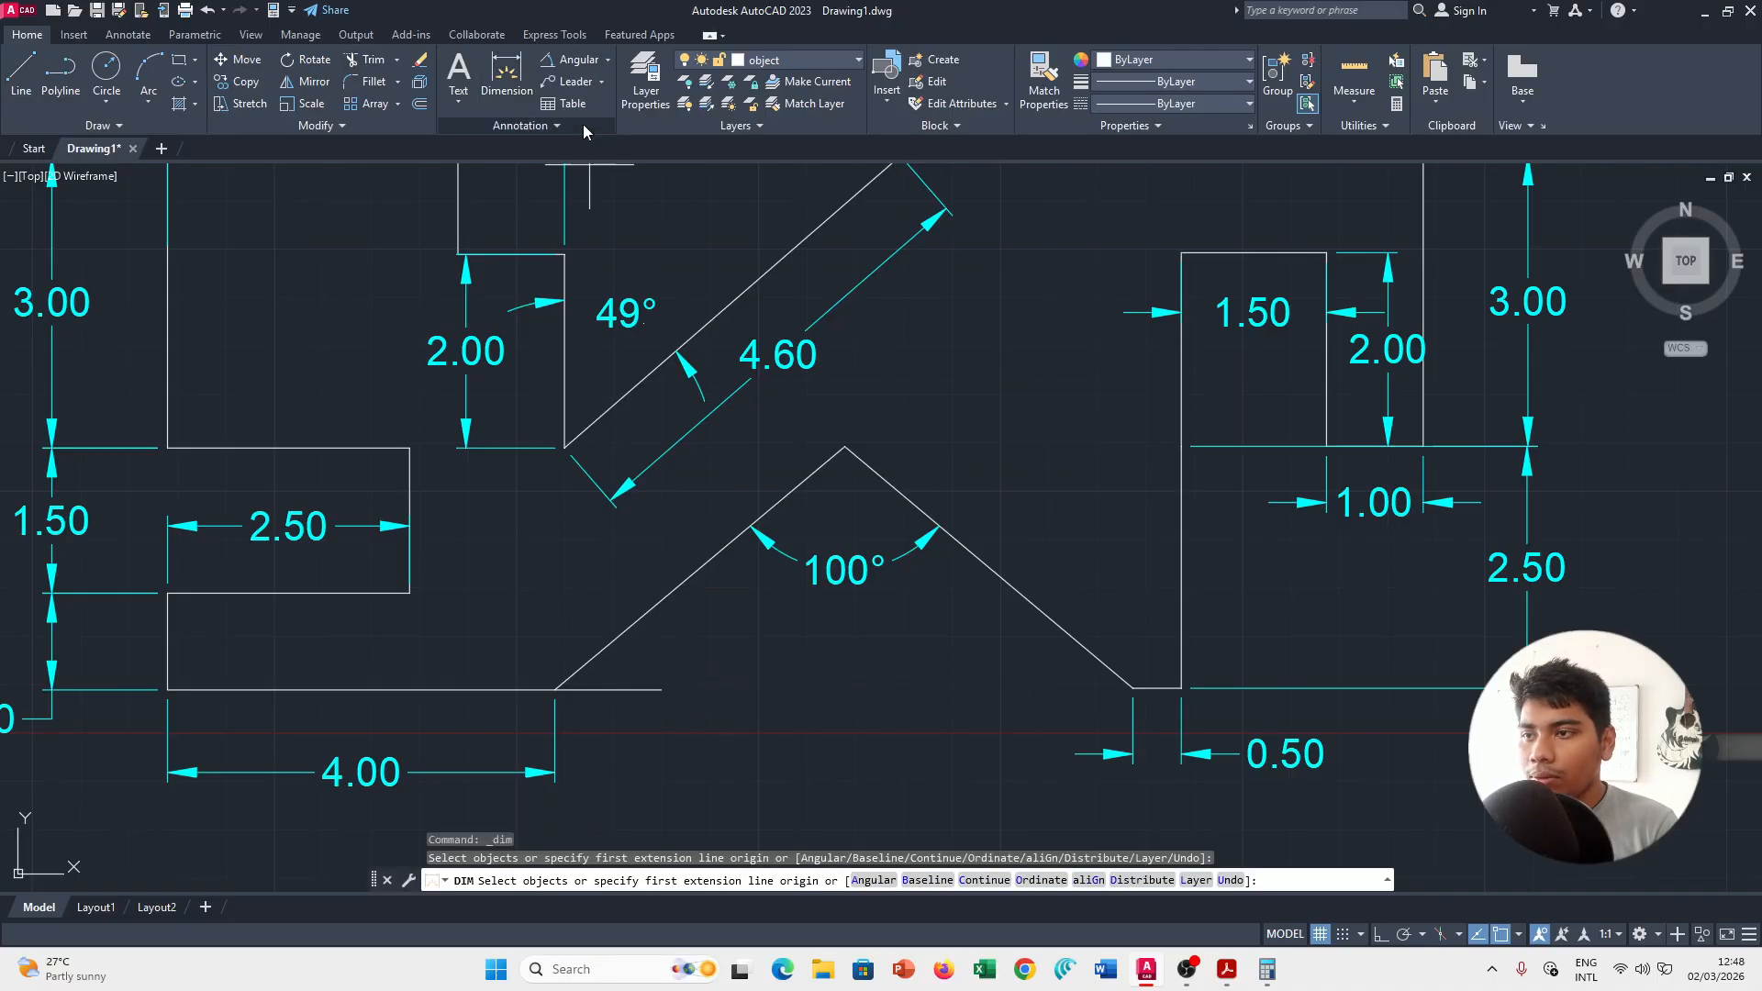
{"action": "left_click", "coordinate": [569, 60]}
{"action": "left_click", "coordinate": [592, 659]}
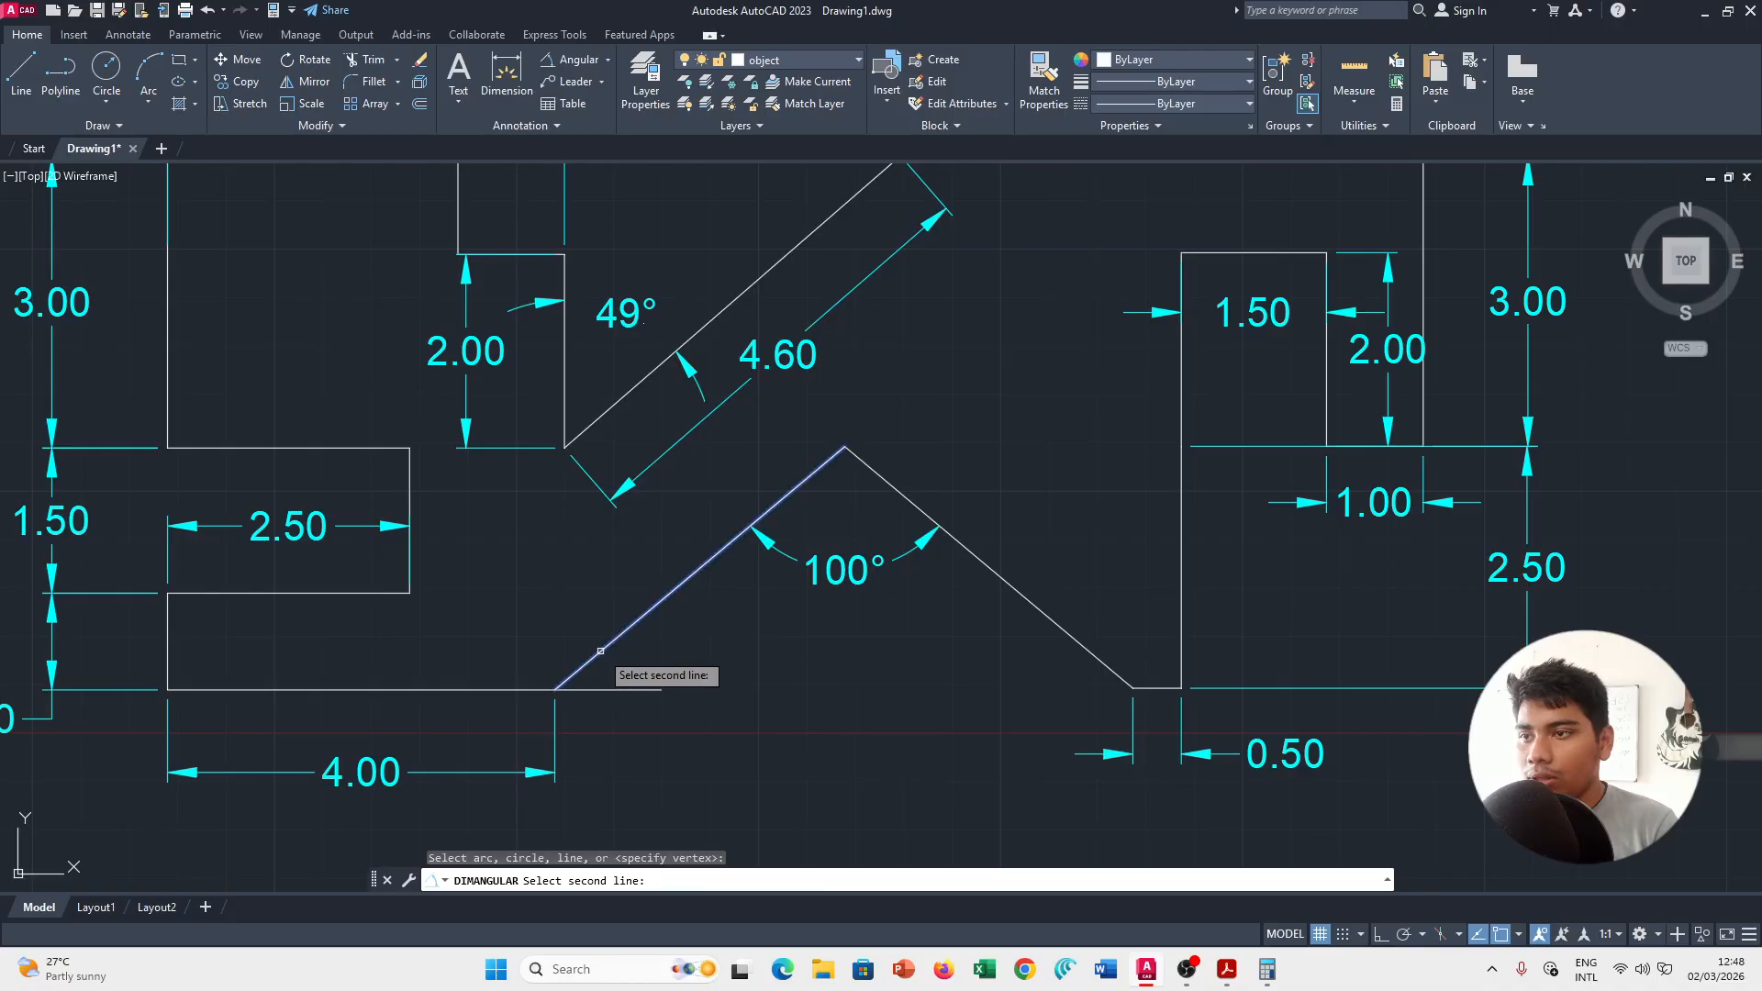
{"action": "left_click", "coordinate": [617, 684]}
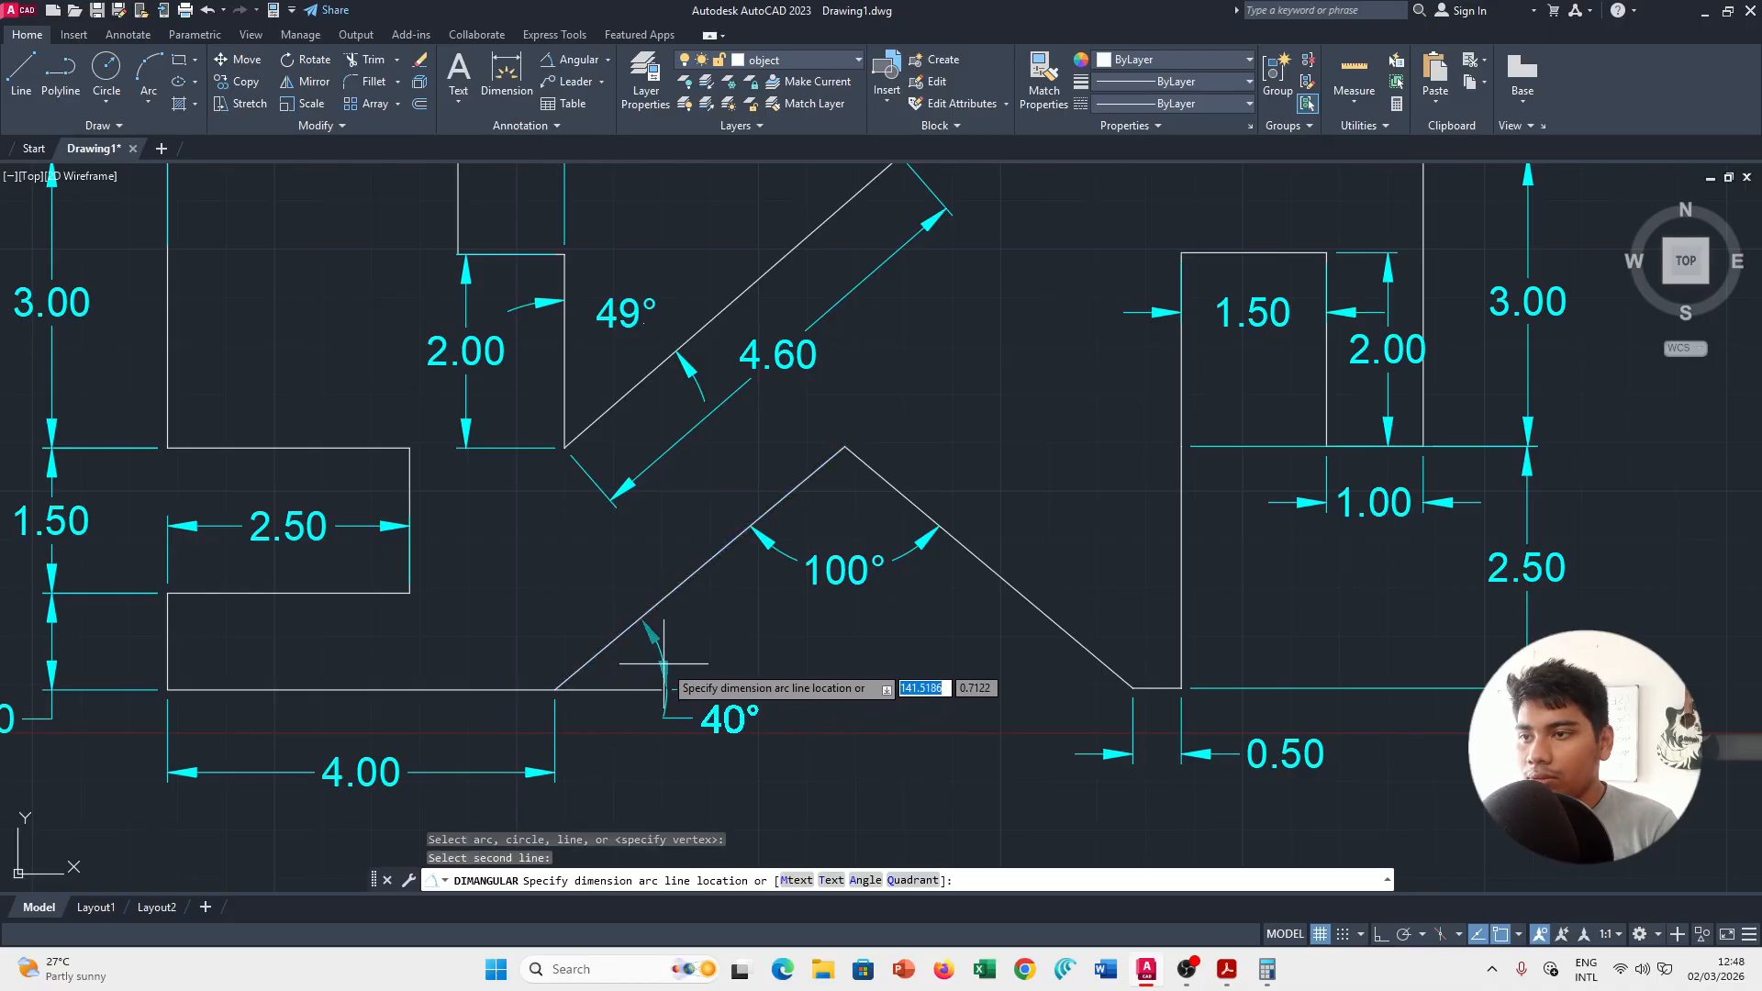
{"action": "left_click", "coordinate": [664, 712]}
Compare the complete dimensioned profile with the PDF exercise.
{"action": "key", "text": "alt+Tab"}
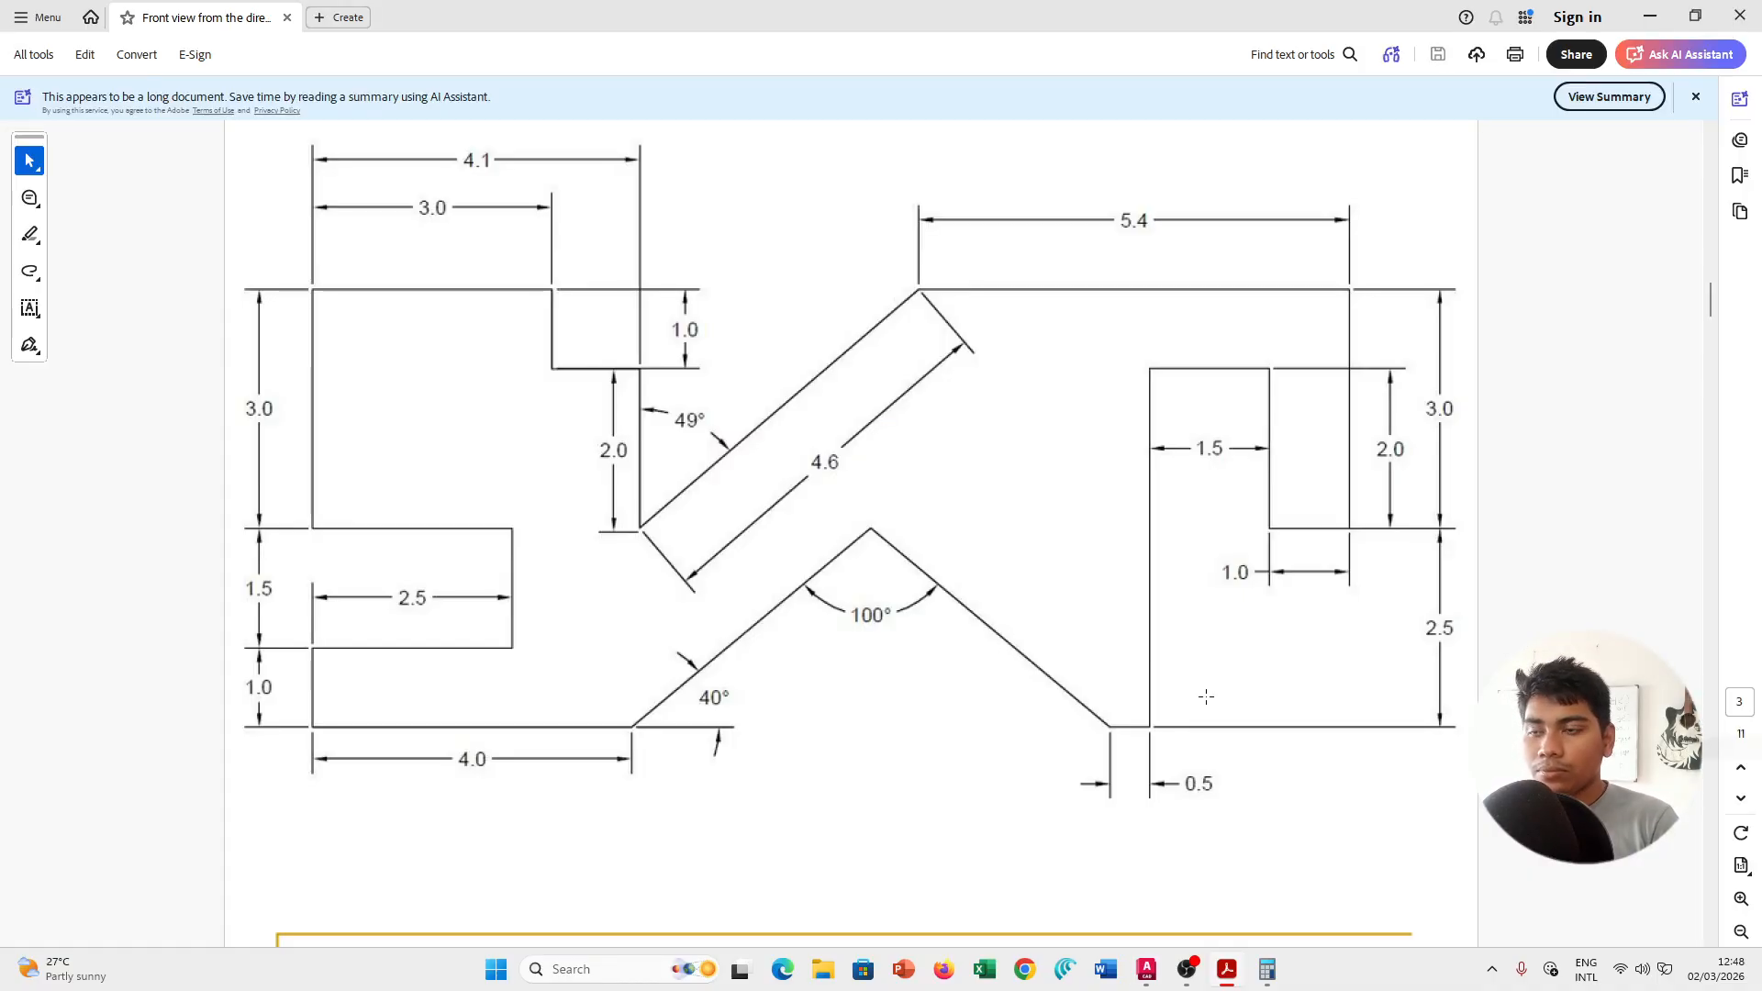
{"action": "key", "text": "alt+Tab"}
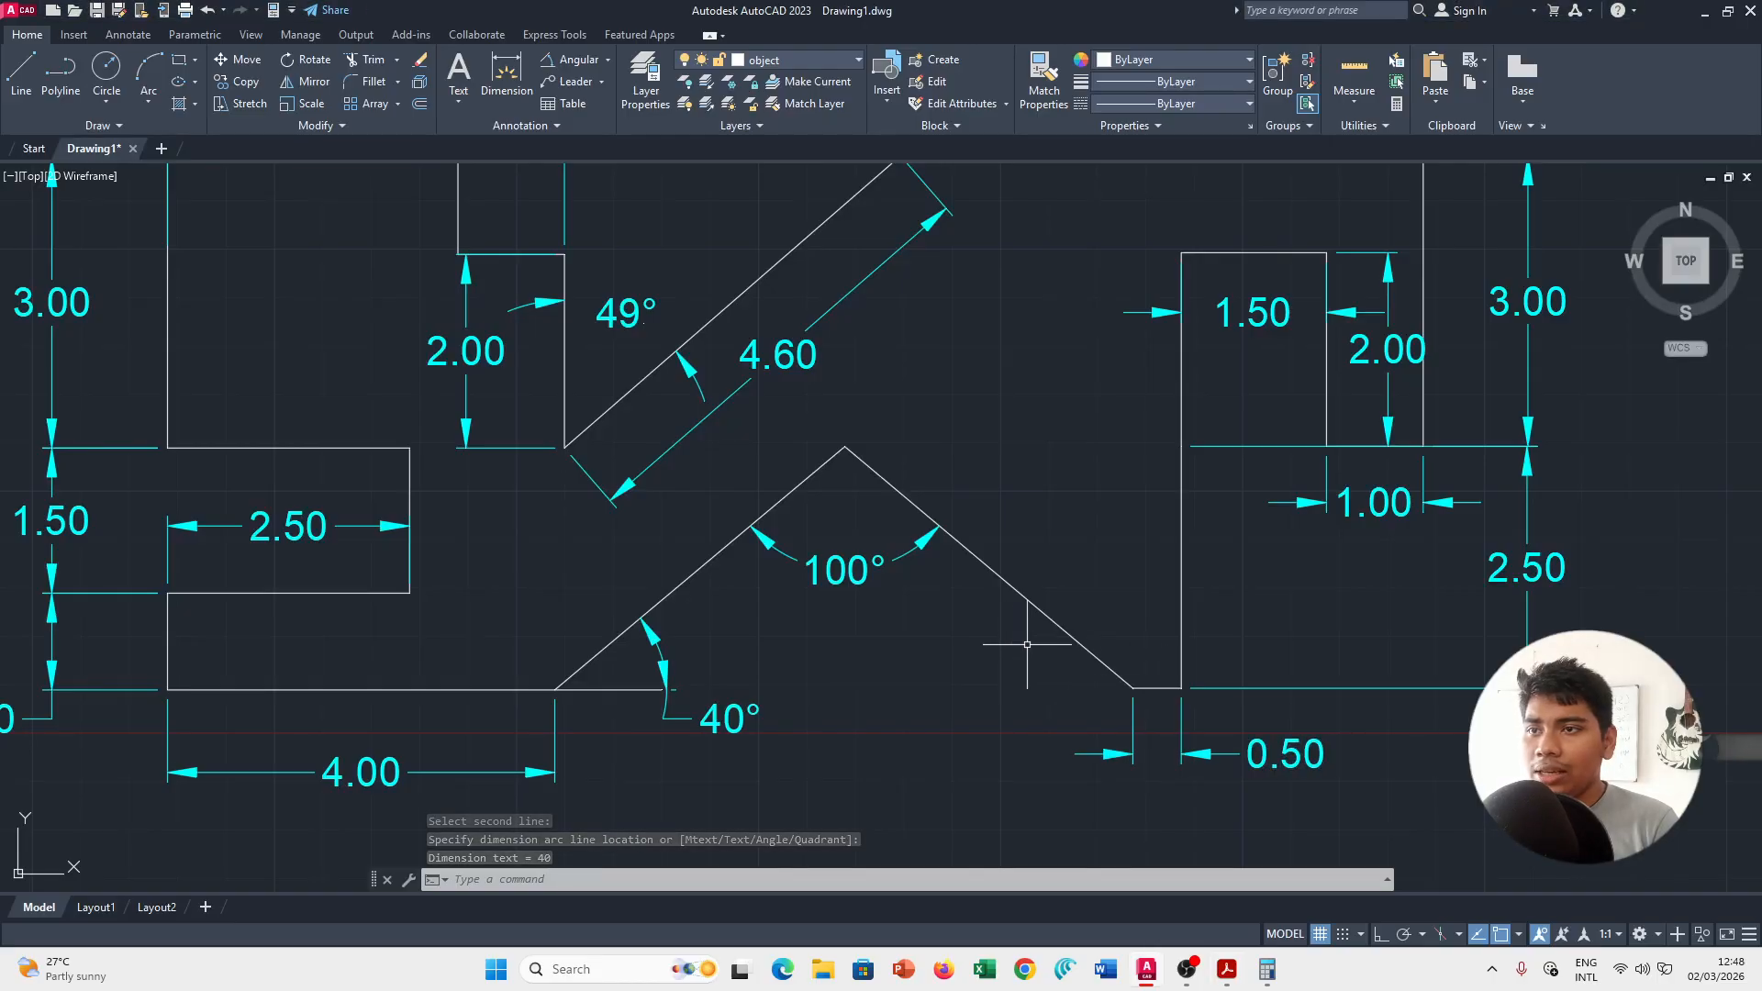
{"action": "scroll", "coordinate": [1042, 665], "scroll_direction": "down", "scroll_amount": 5}
{"action": "scroll", "coordinate": [1215, 658], "scroll_direction": "up", "scroll_amount": 4}
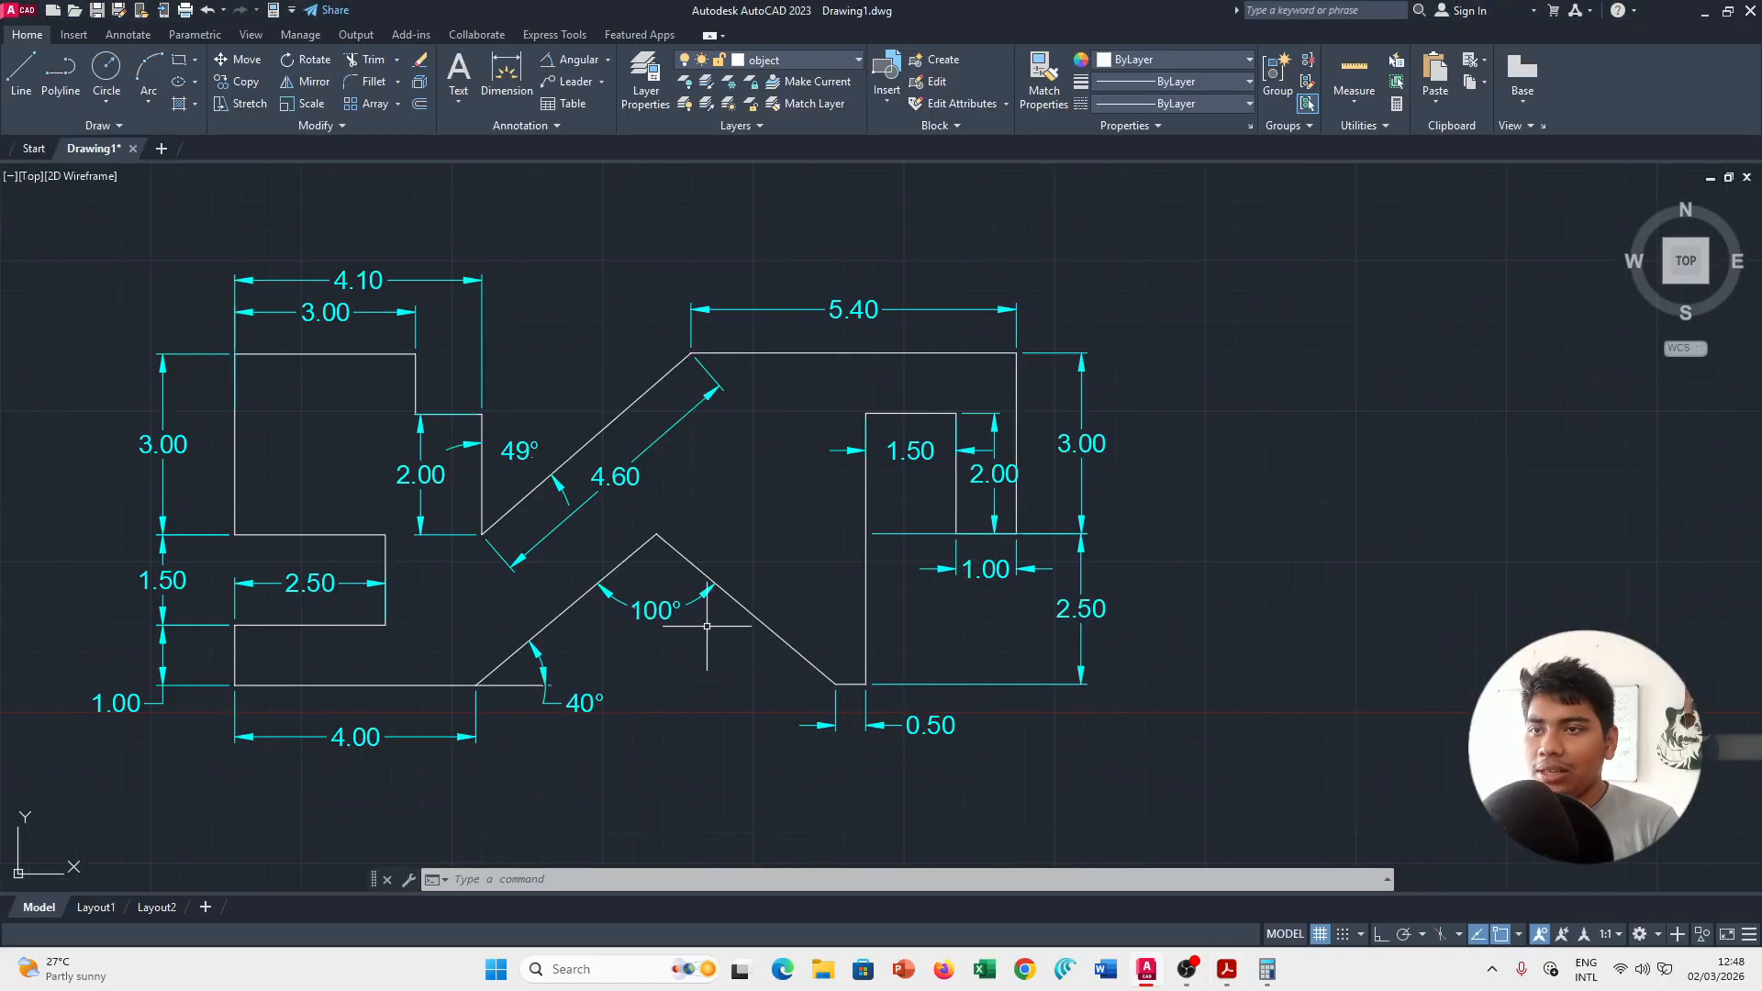
{"action": "scroll", "coordinate": [738, 600], "scroll_direction": "down", "scroll_amount": 6}
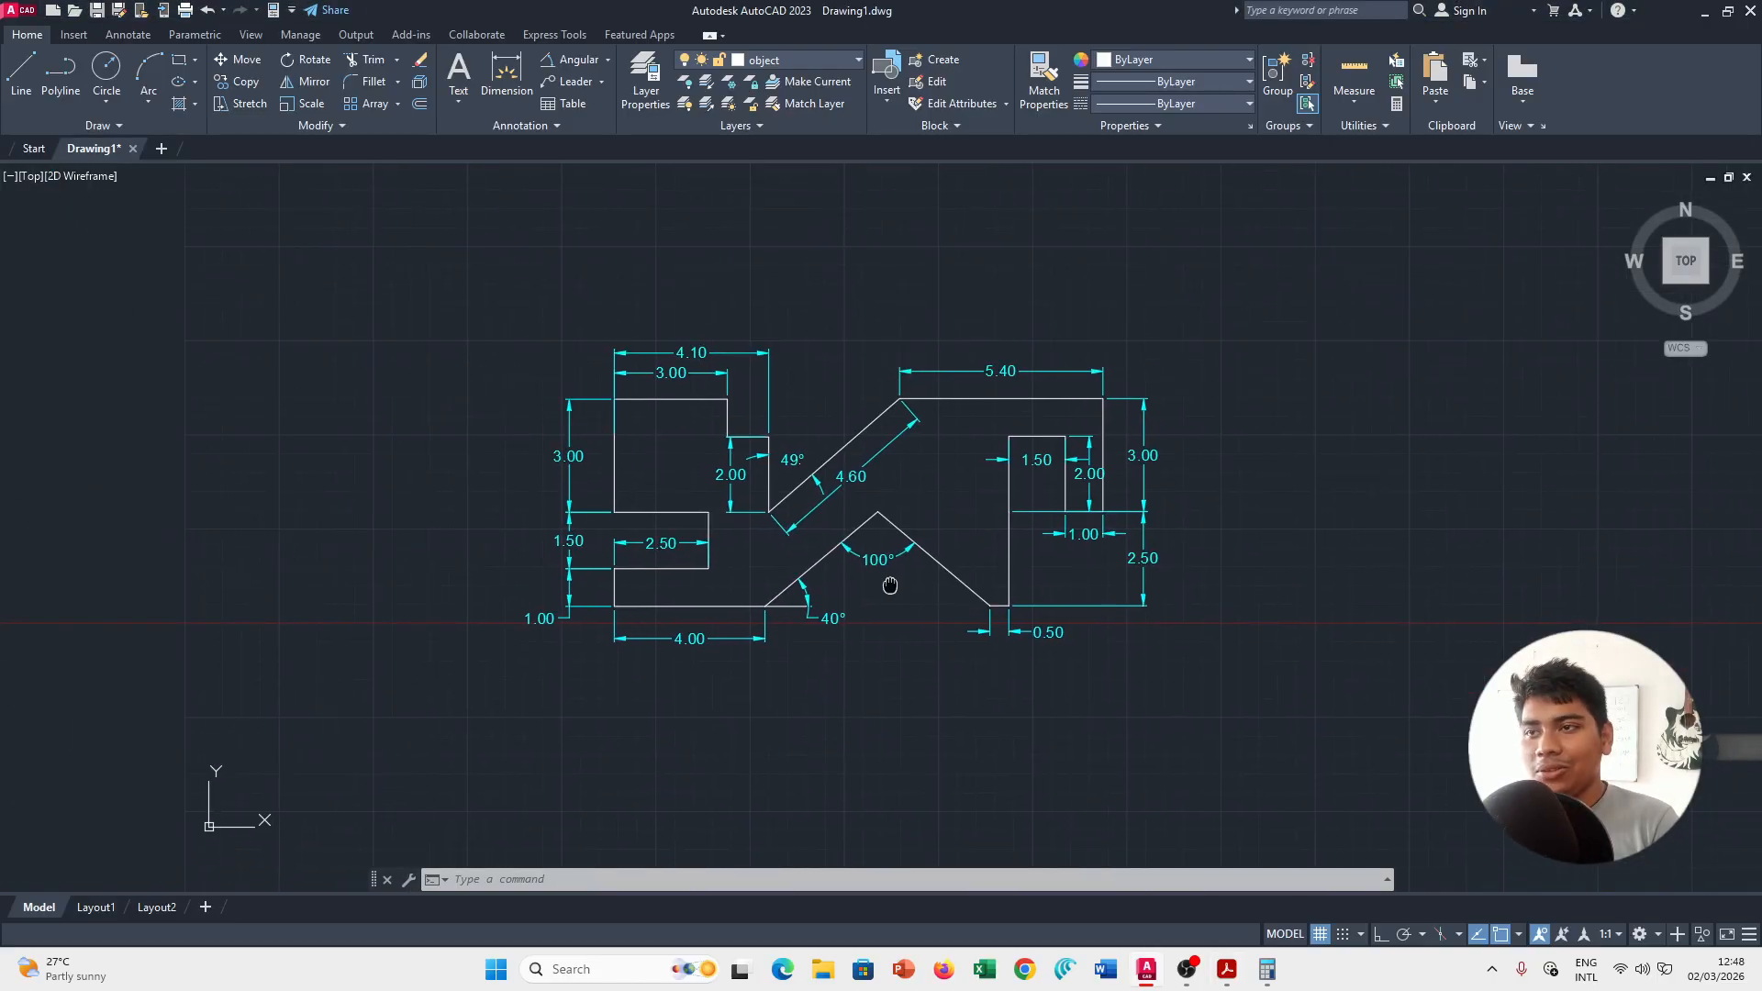
{"action": "key", "text": "alt+Tab"}
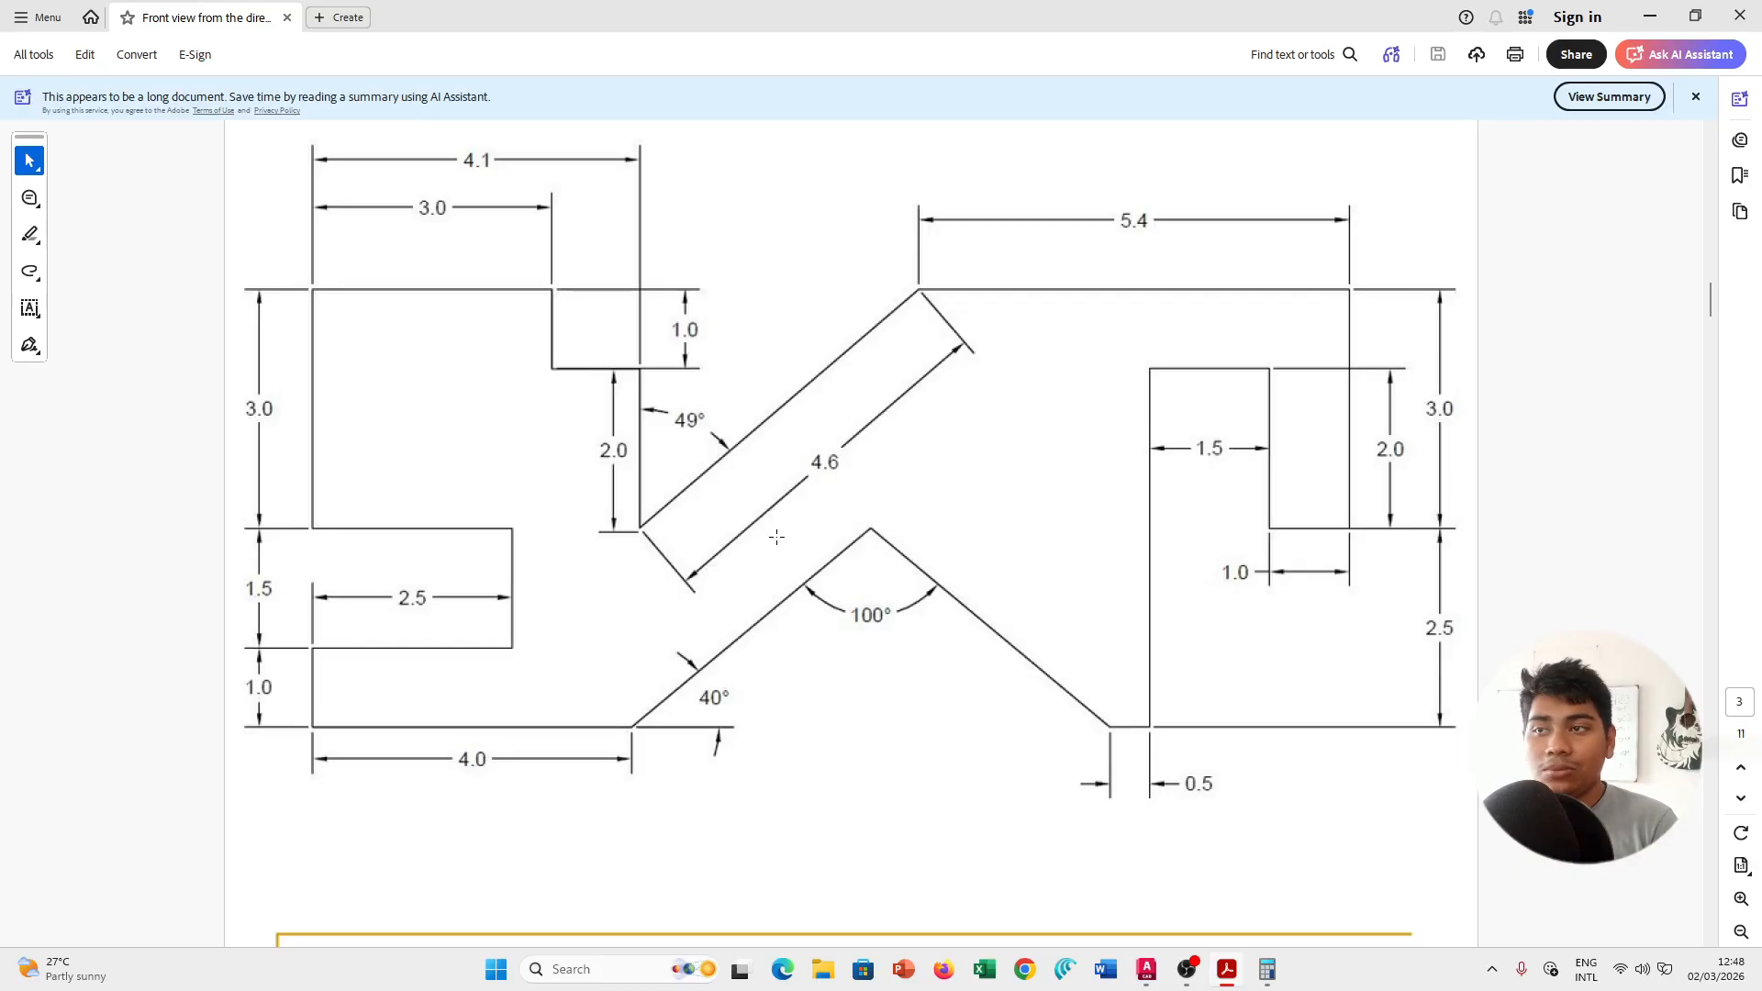
{"action": "key", "text": "alt+Tab"}
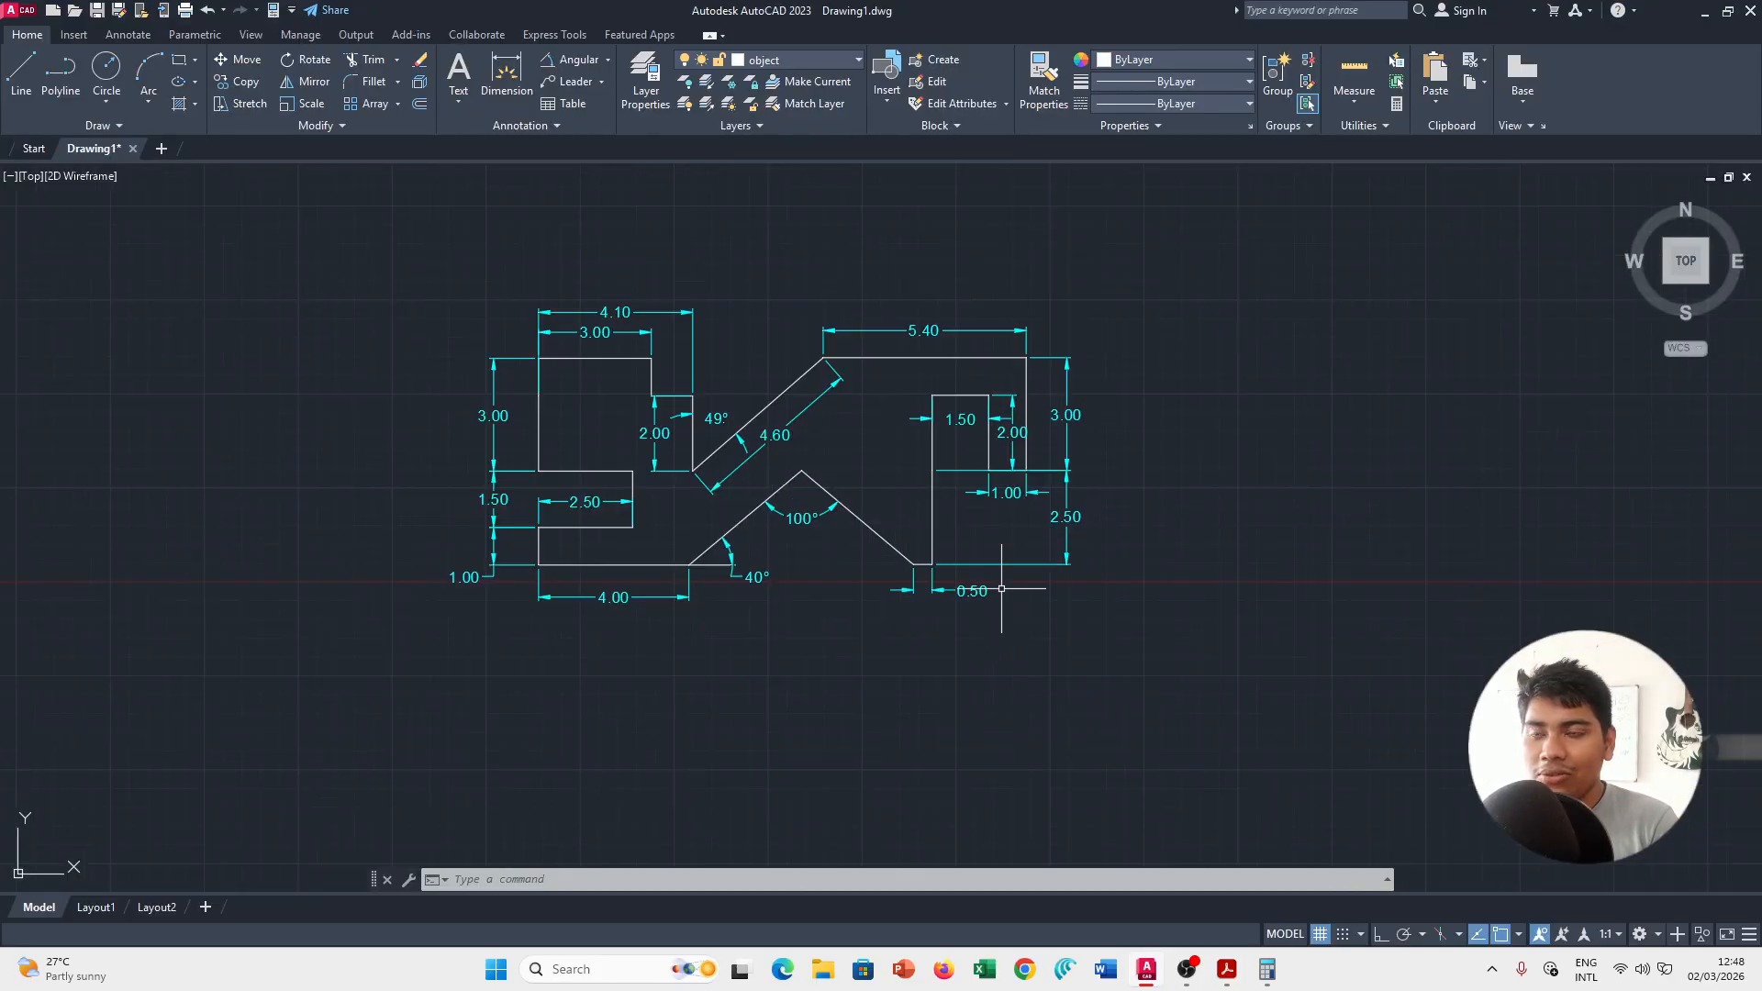
Recheck the profile's linear and angular dimensions against the PDF exercise and inspect the finished drawing.
{"action": "scroll", "coordinate": [1000, 590], "scroll_direction": "up", "scroll_amount": 2}
{"action": "scroll", "coordinate": [1001, 589], "scroll_direction": "down", "scroll_amount": 2}
{"action": "key", "text": "alt+Tab"}
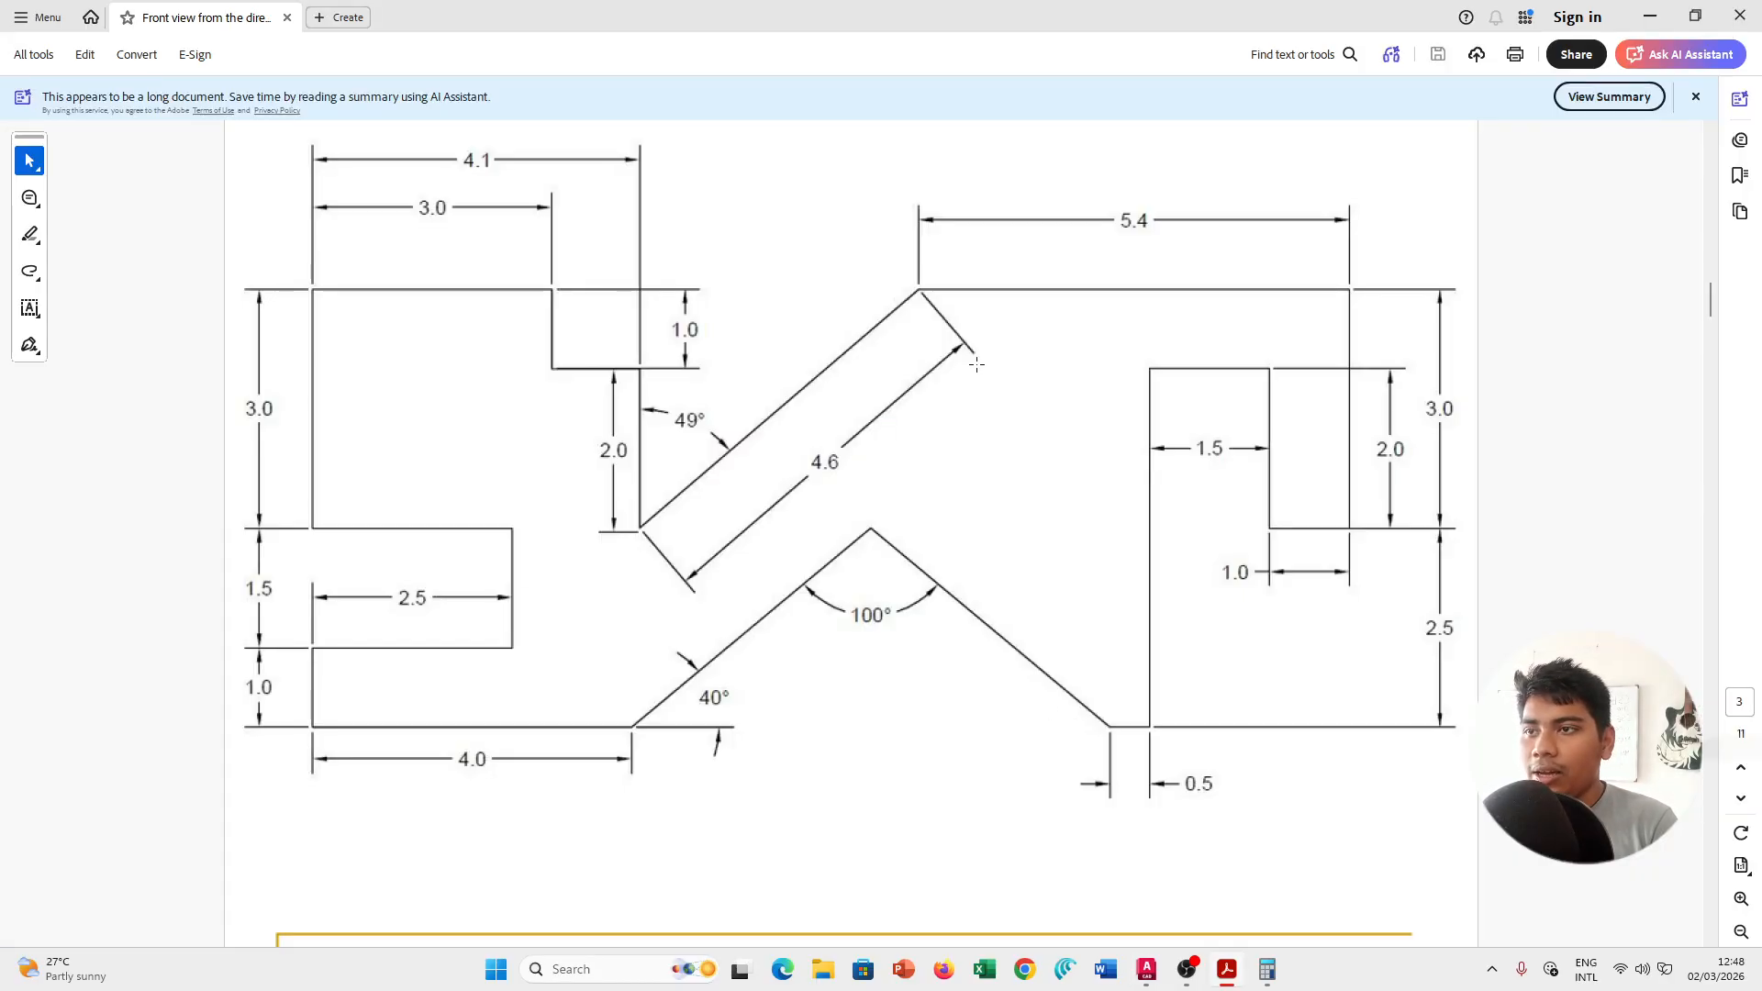
{"action": "key", "text": "alt+Tab"}
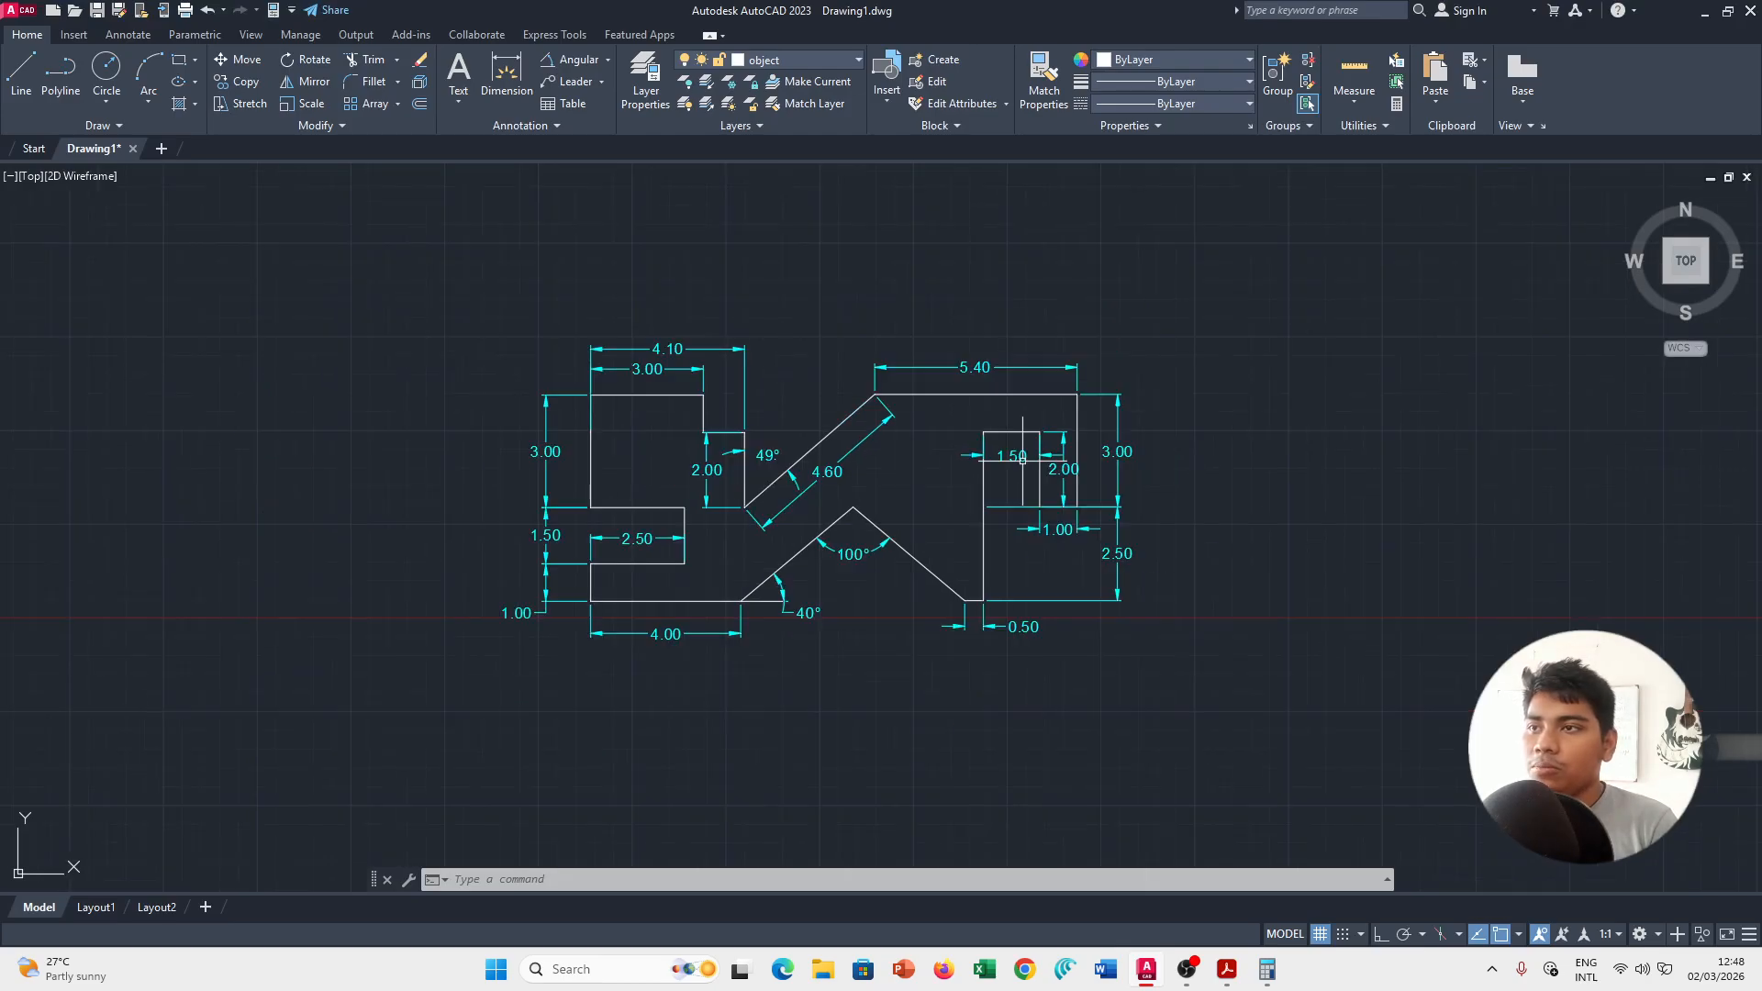
{"action": "scroll", "coordinate": [933, 419], "scroll_direction": "up", "scroll_amount": 2}
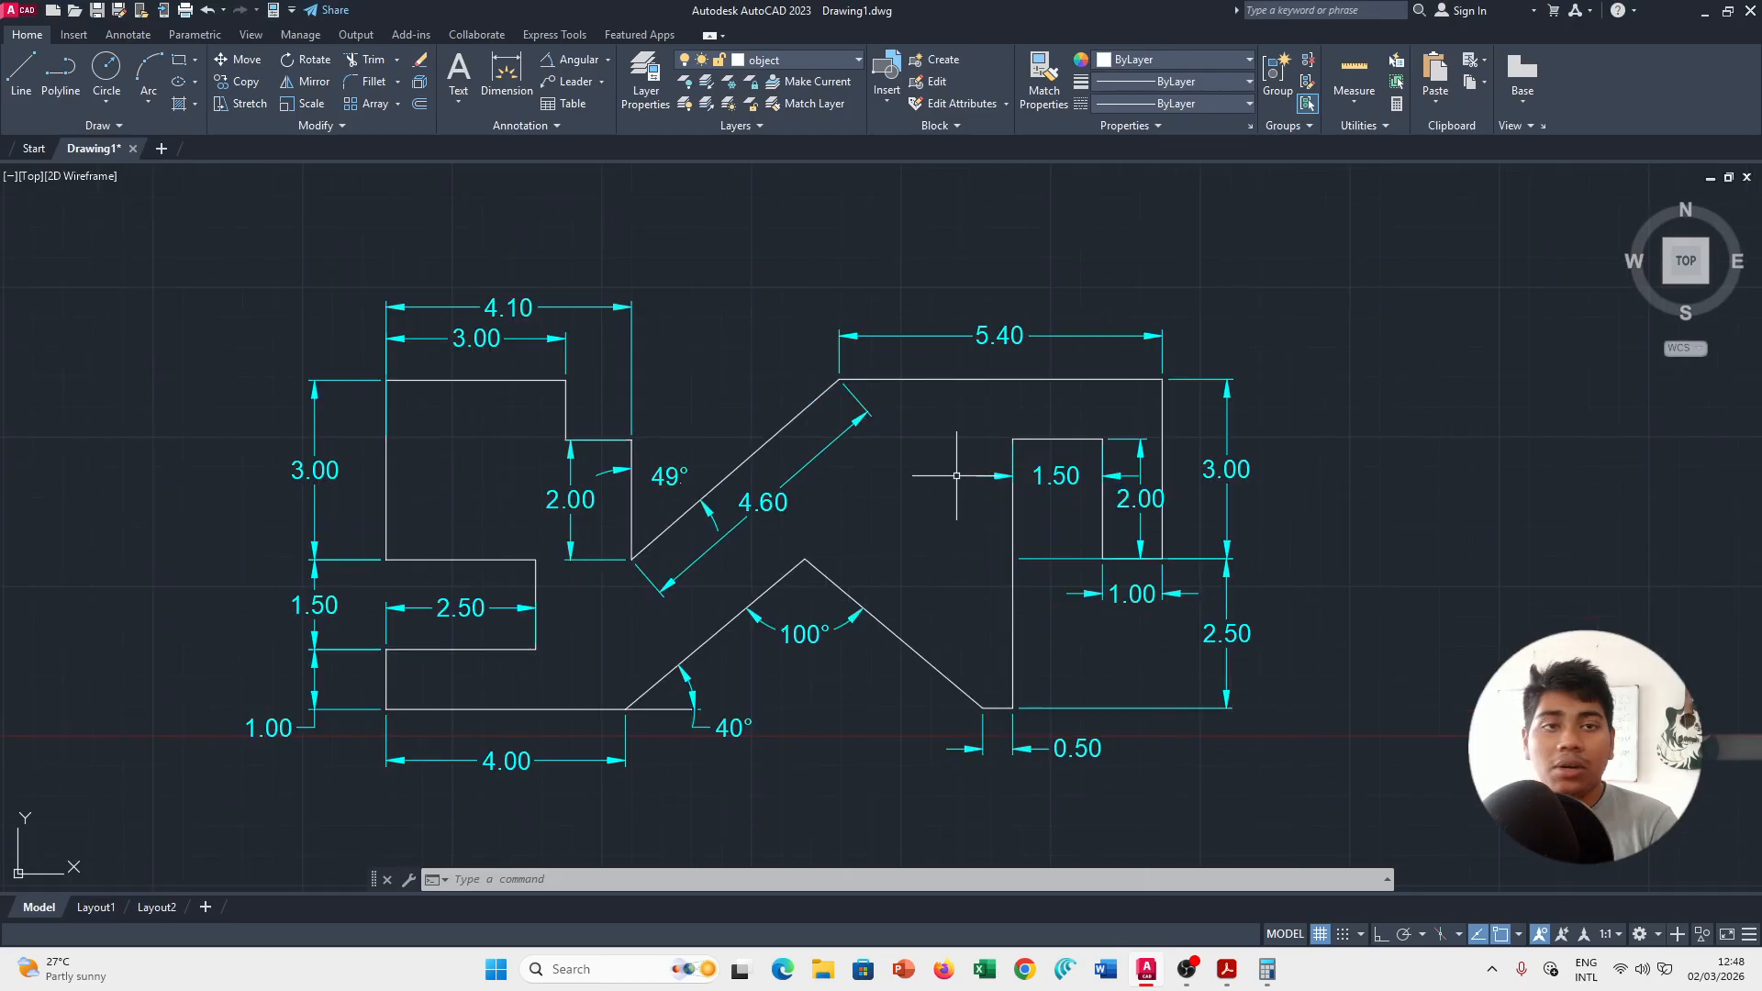
{"action": "middle_click_drag", "start_coordinate": [935, 520], "coordinate": [932, 471]}
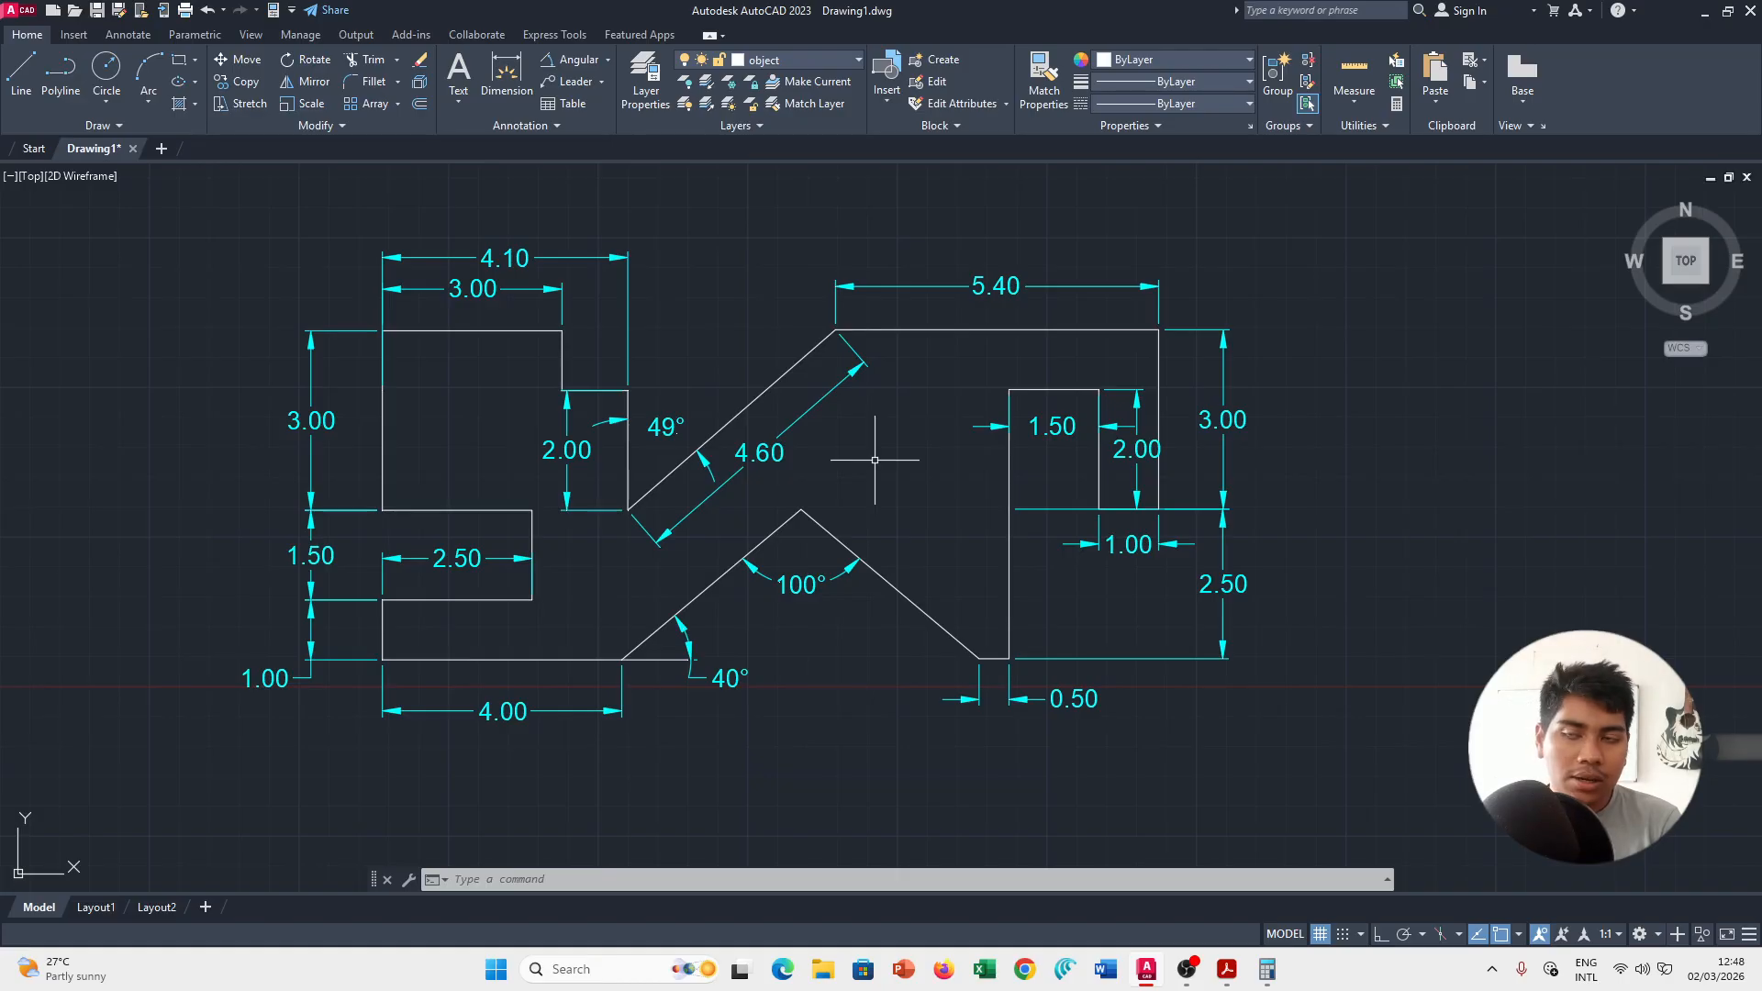
{"action": "scroll", "coordinate": [875, 459], "scroll_direction": "down", "scroll_amount": 2}
{"action": "scroll", "coordinate": [829, 433], "scroll_direction": "up", "scroll_amount": 2}
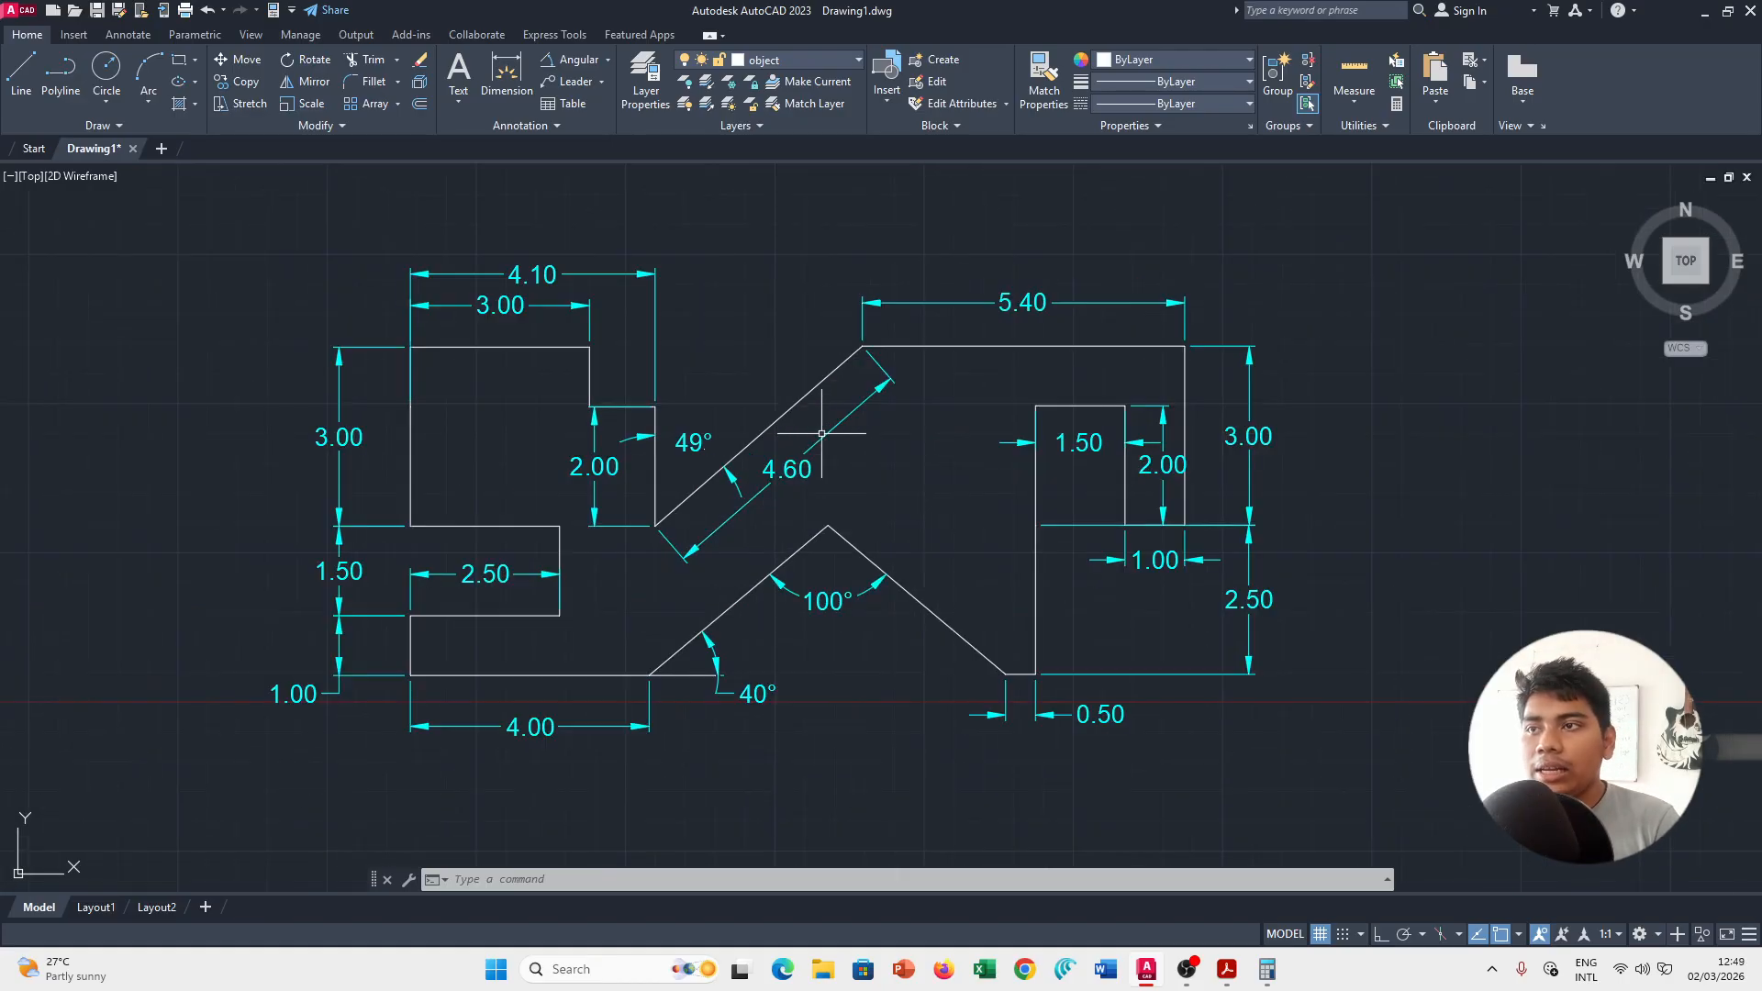
Draw a rectangular border enclosing the whole profile and all its dimensions, with clearance on every side.
{"action": "left_click", "coordinate": [180, 60]}
{"action": "left_click", "coordinate": [223, 190]}
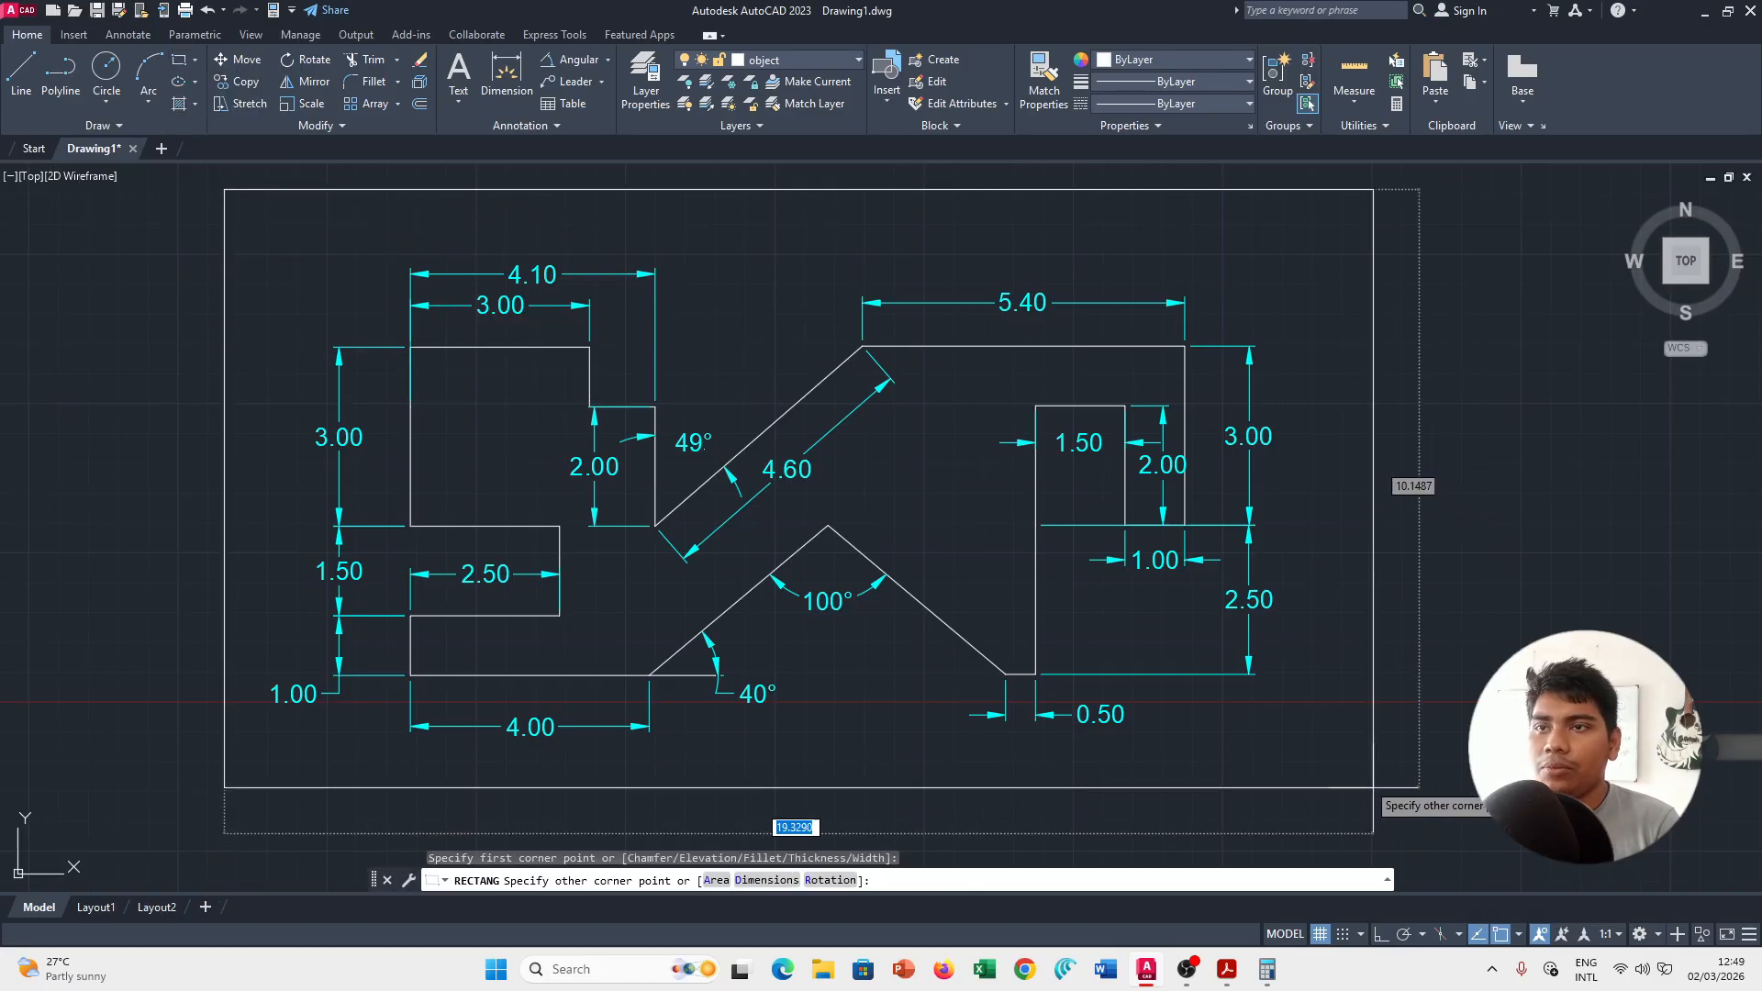
{"action": "left_click", "coordinate": [1314, 808]}
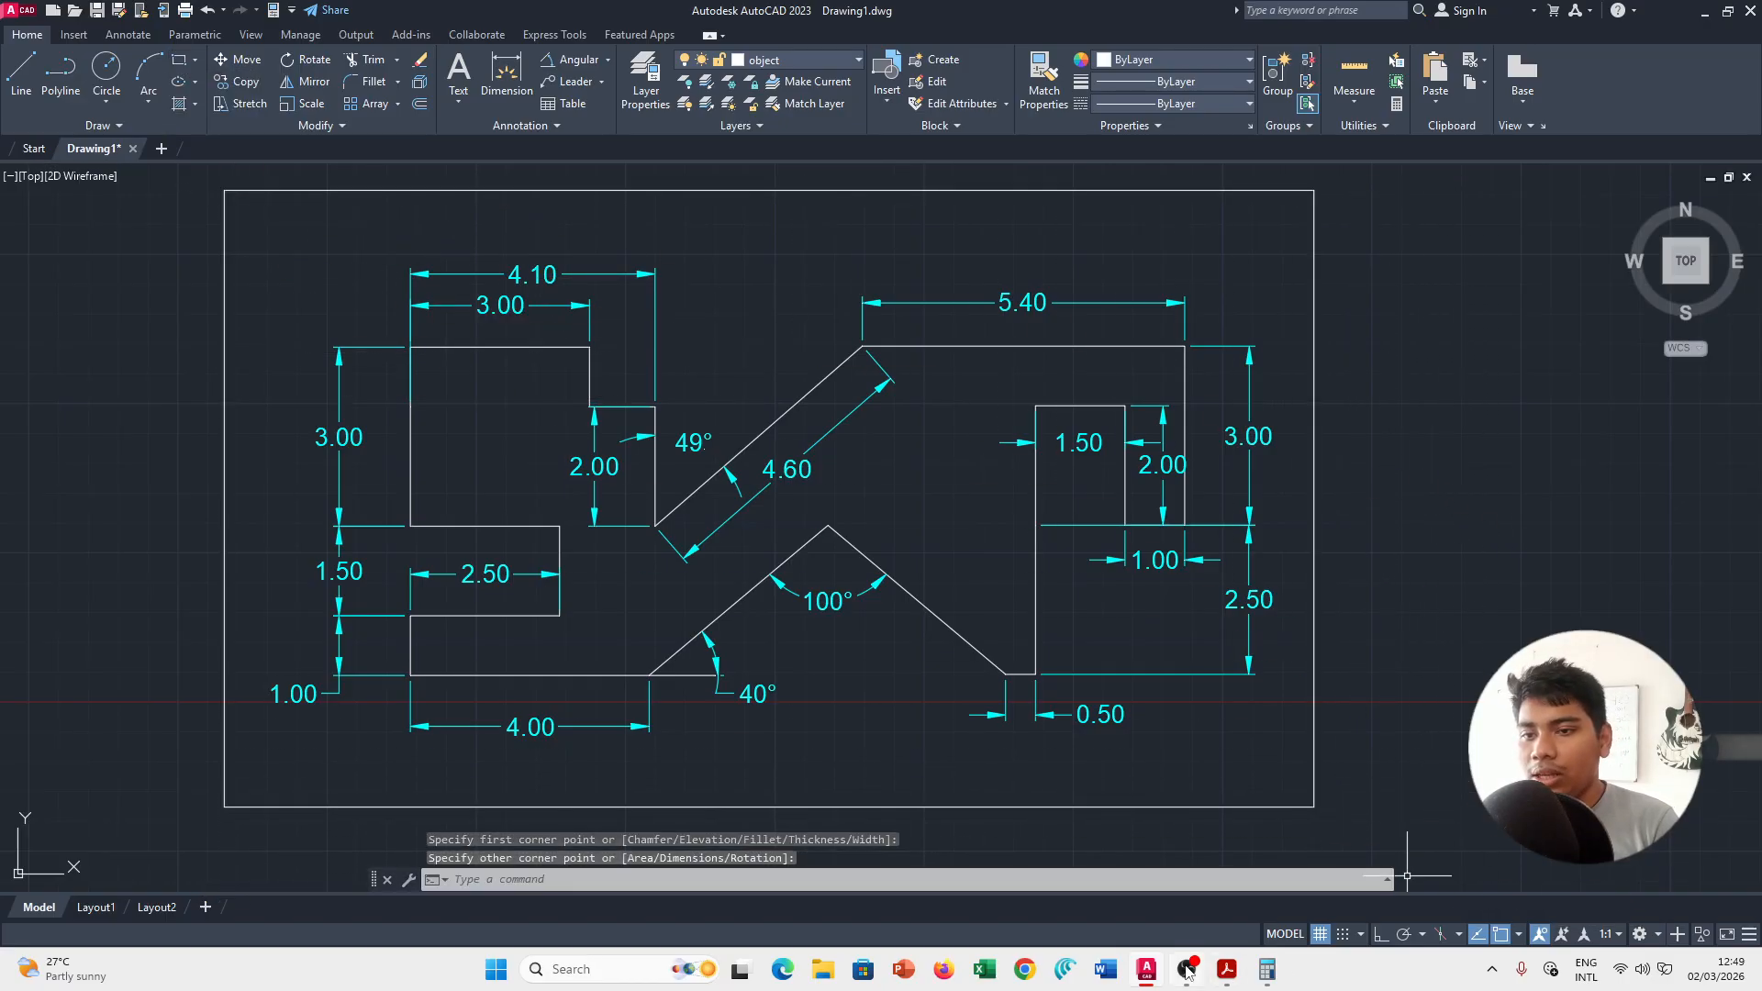